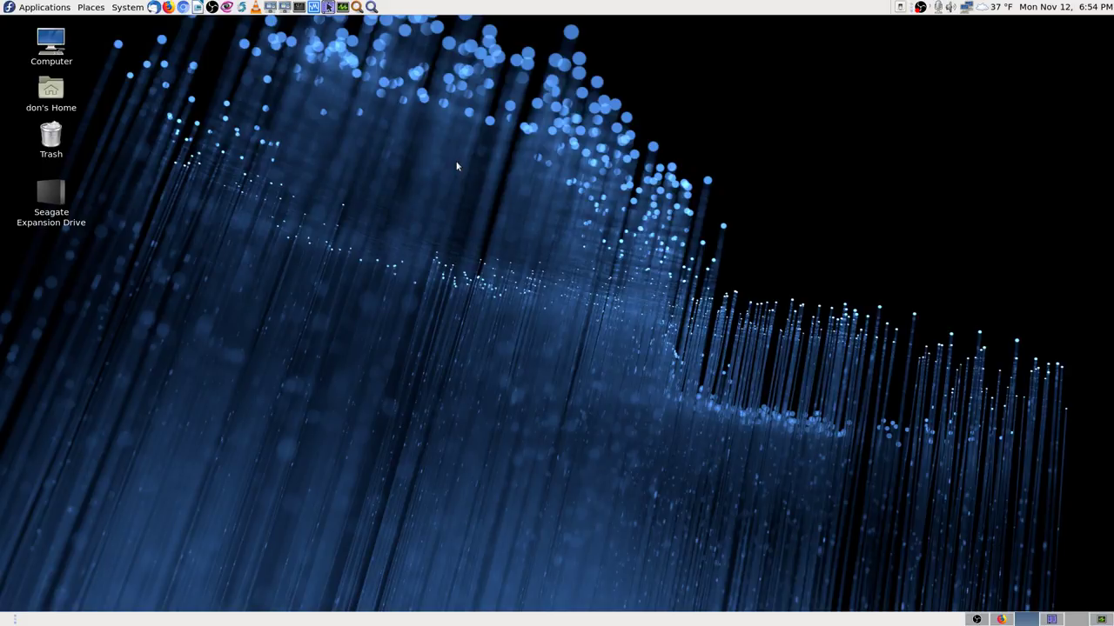
# Run the zenmap command in the server's web console terminal
pyautogui.click(1002, 620)
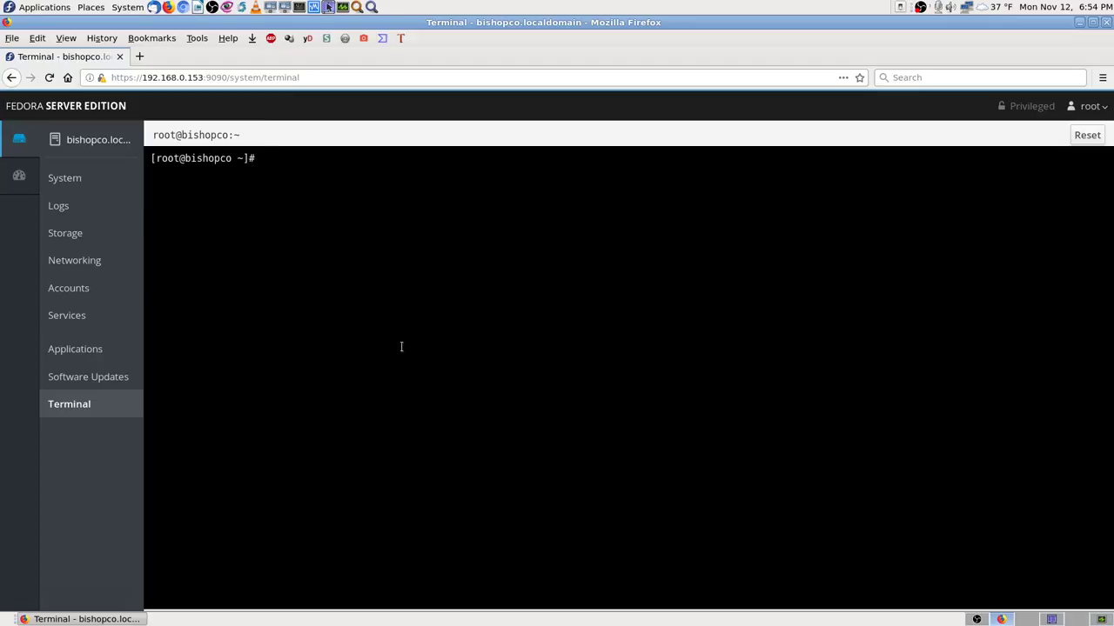
pyautogui.write('zenmap')
pyautogui.press('Return')
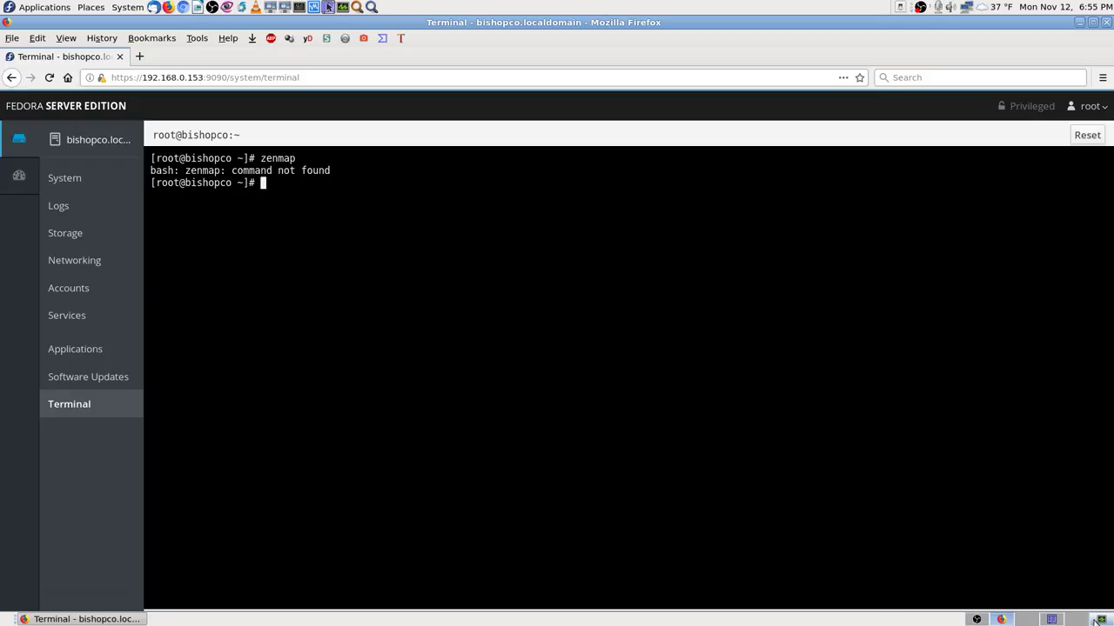
# Back on the desktop, open a local terminal, switch to root with su, and launch zenmap
pyautogui.click(1032, 620)
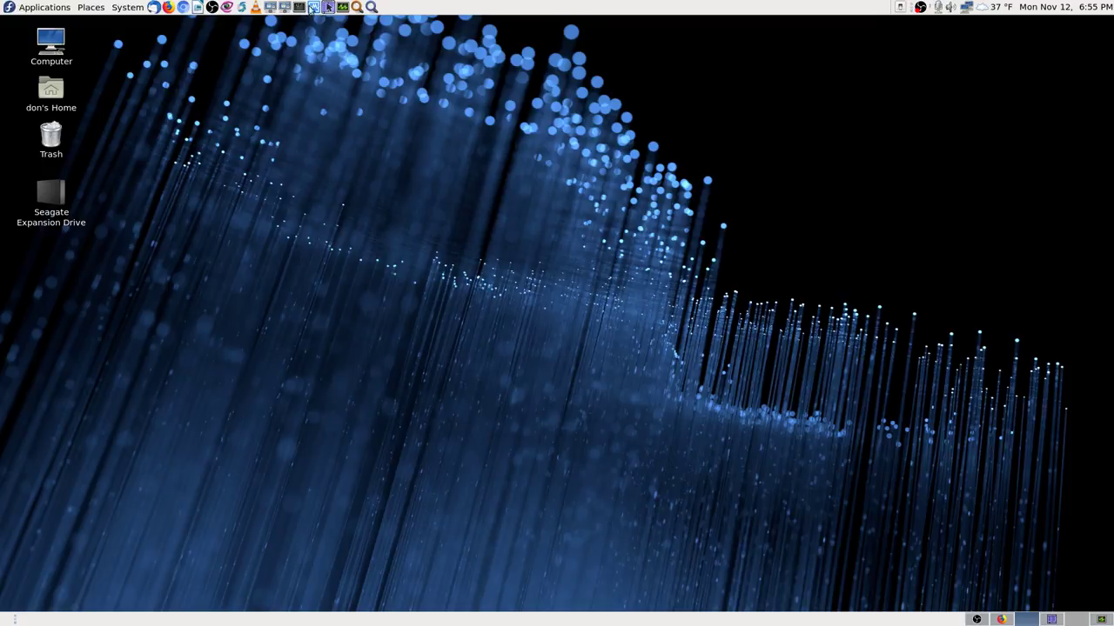
pyautogui.click(296, 8)
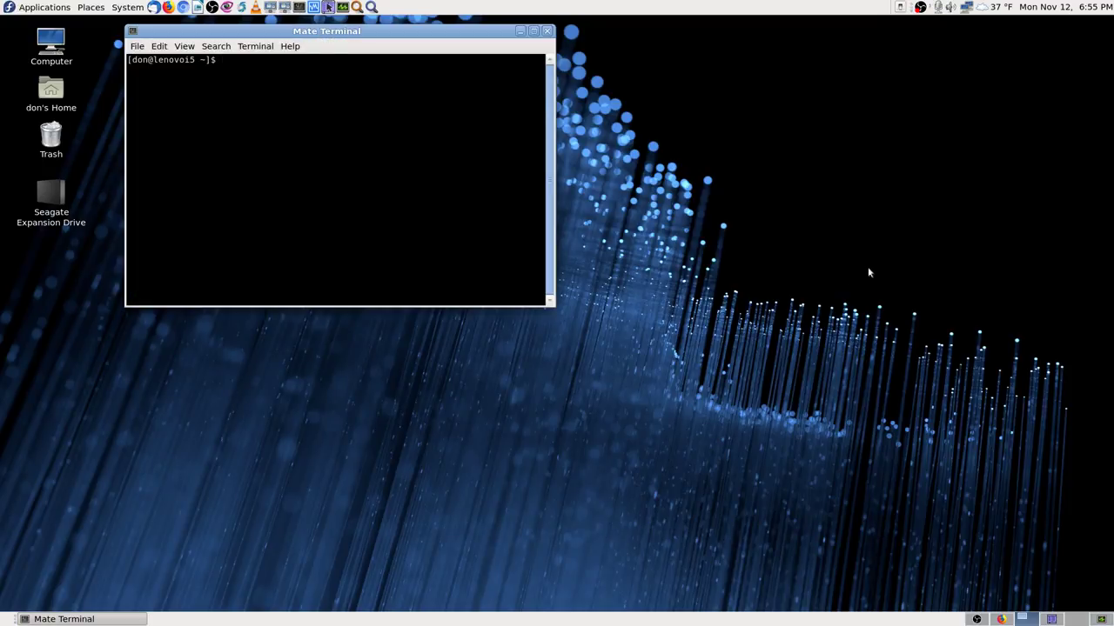
pyautogui.write('su')
pyautogui.press('Return')
pyautogui.press('Return')
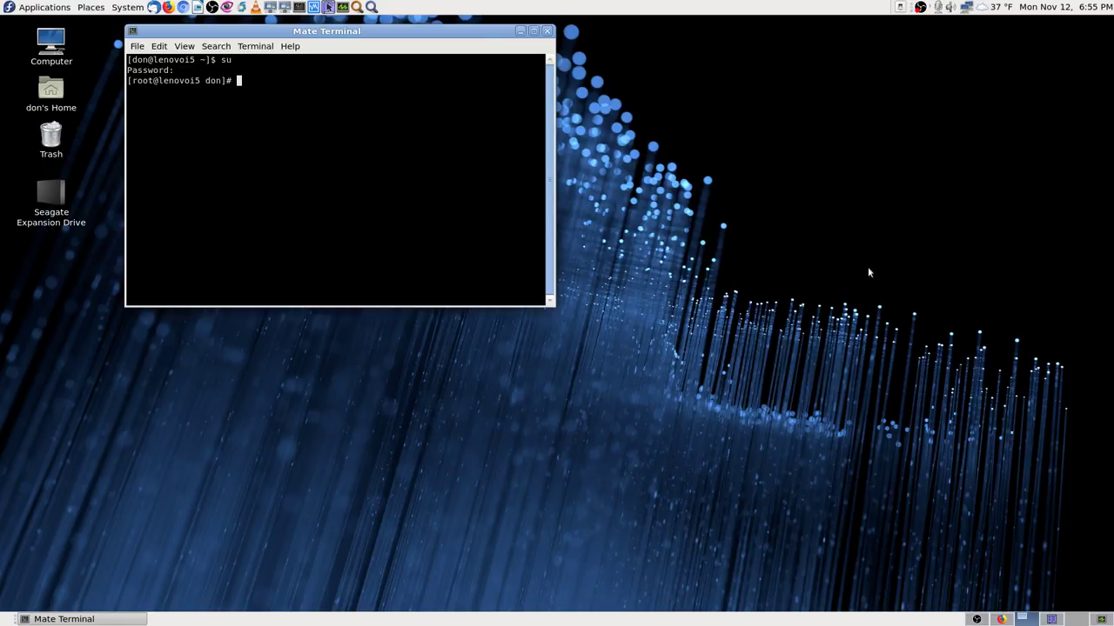
pyautogui.write('zenmap')
pyautogui.press('Return')
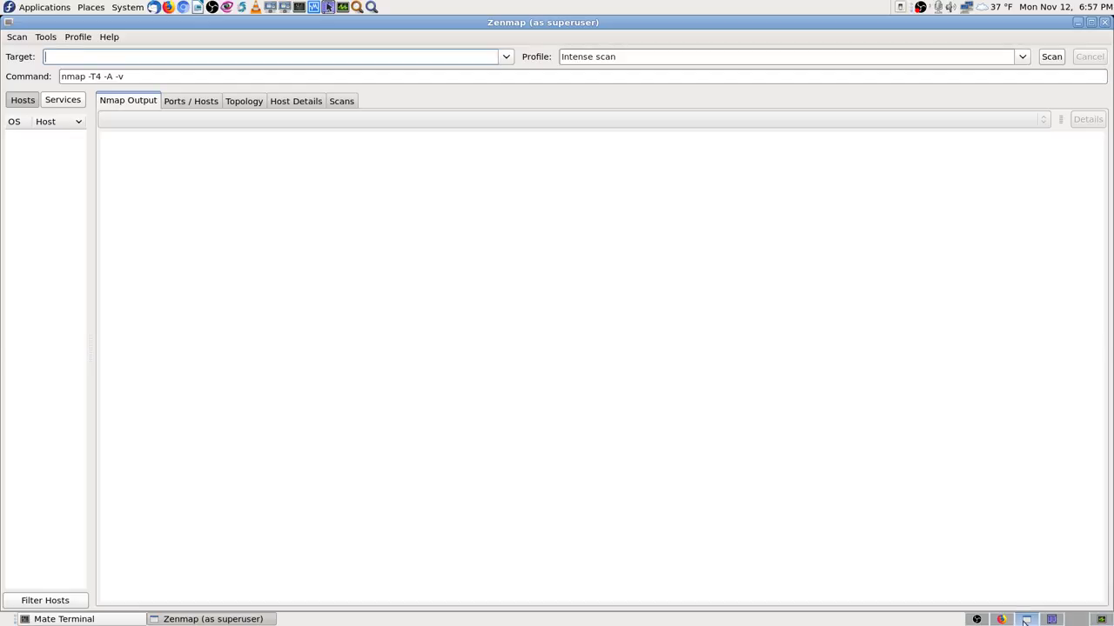
pyautogui.click(1050, 619)
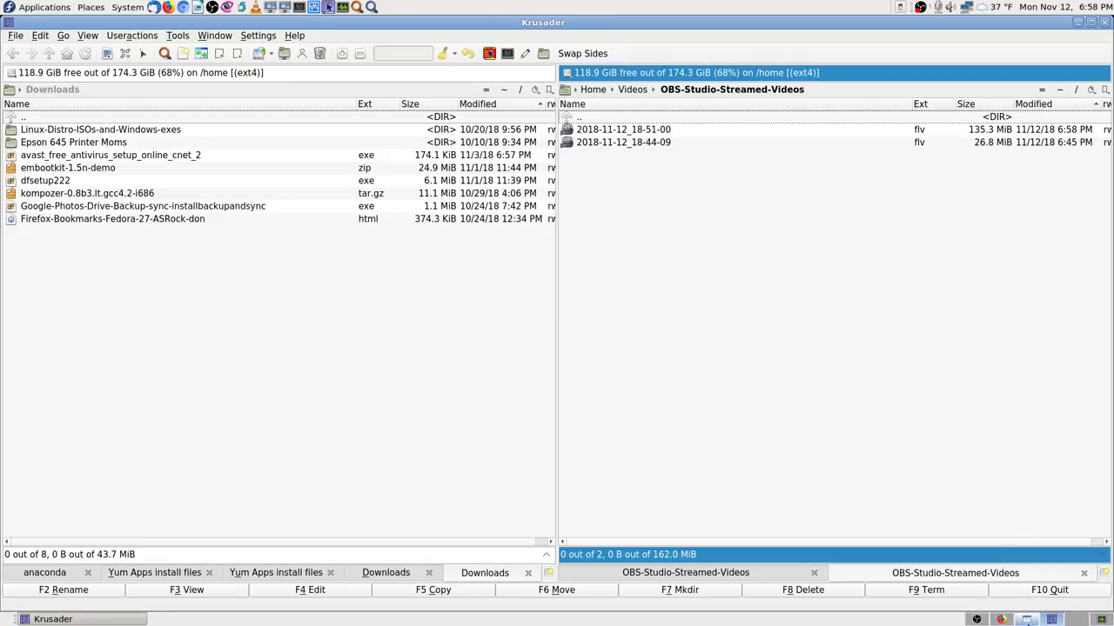
pyautogui.click(328, 7)
pyautogui.click(1051, 619)
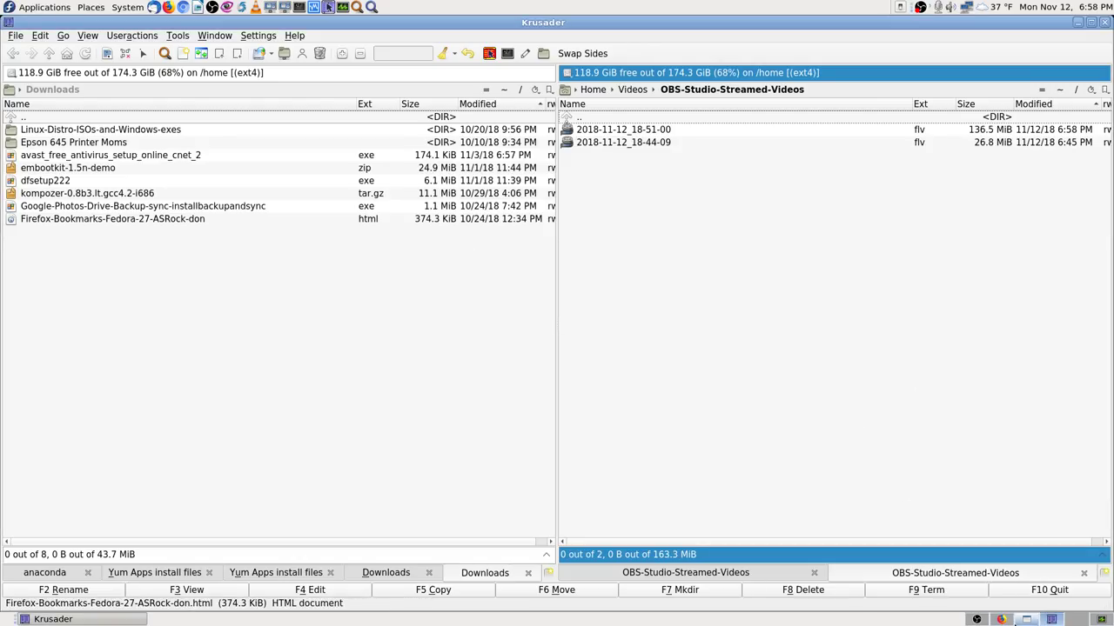
pyautogui.click(1026, 619)
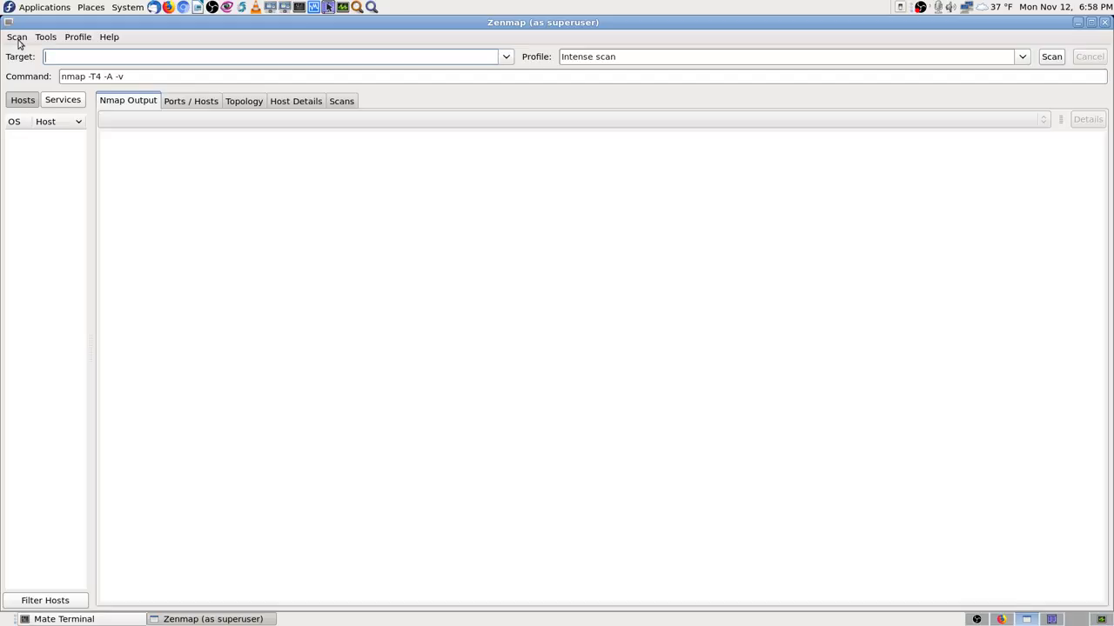
pyautogui.click(17, 38)
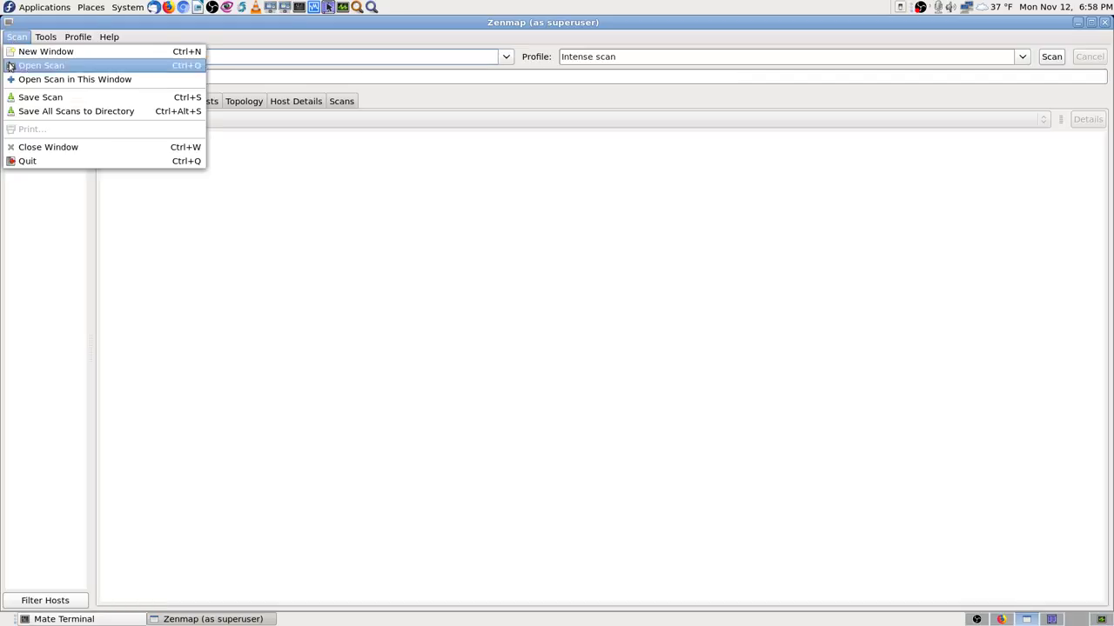
pyautogui.click(35, 69)
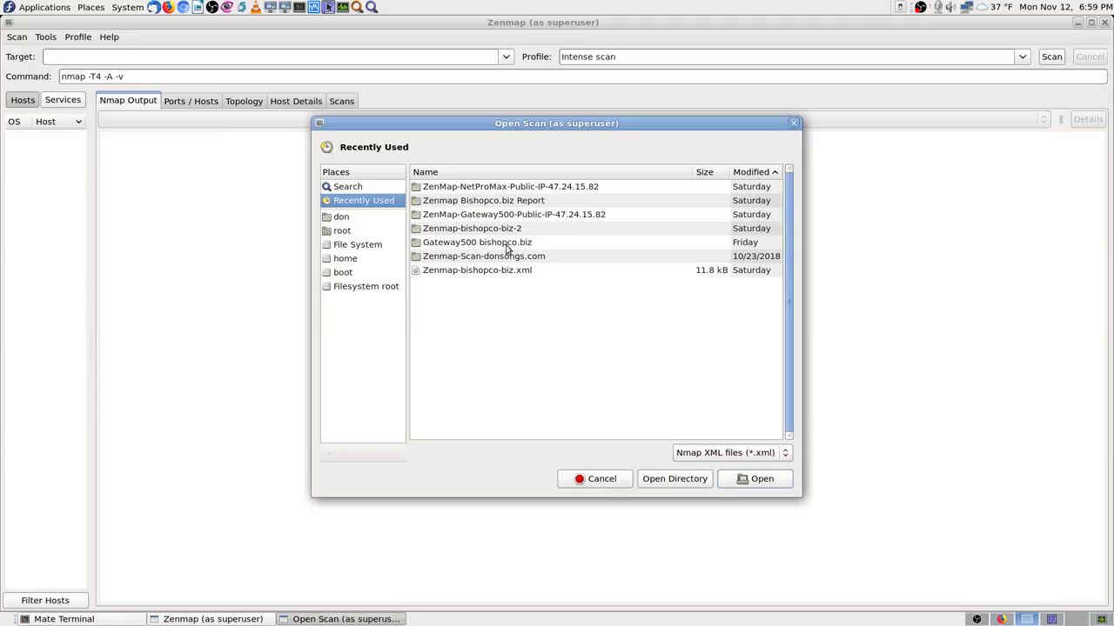
pyautogui.click(554, 188)
pyautogui.doubleClick(554, 188)
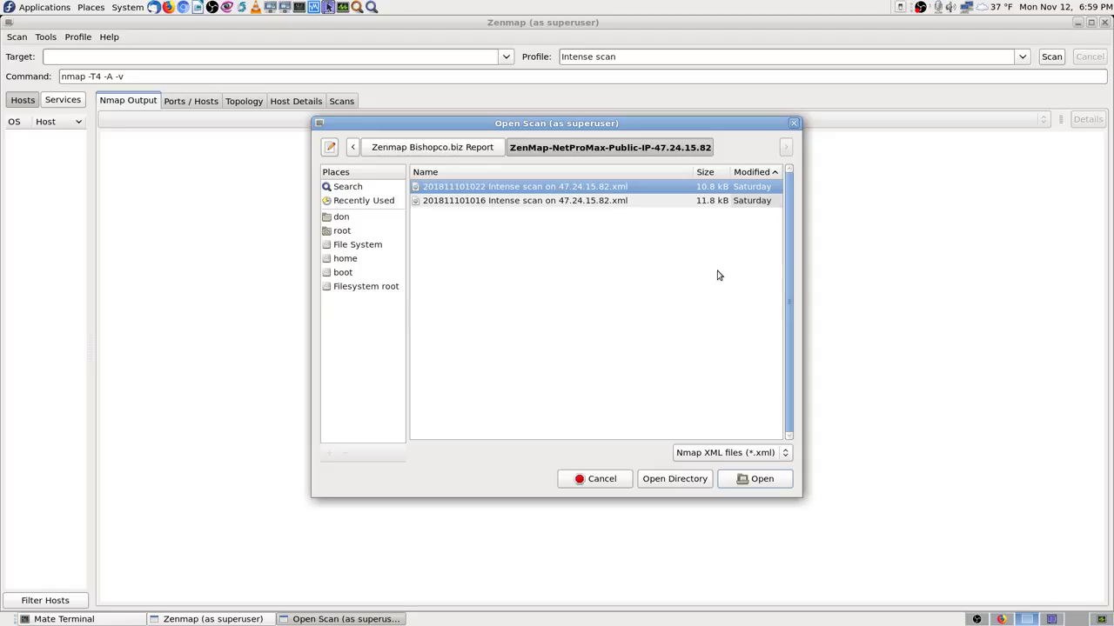
pyautogui.click(622, 201)
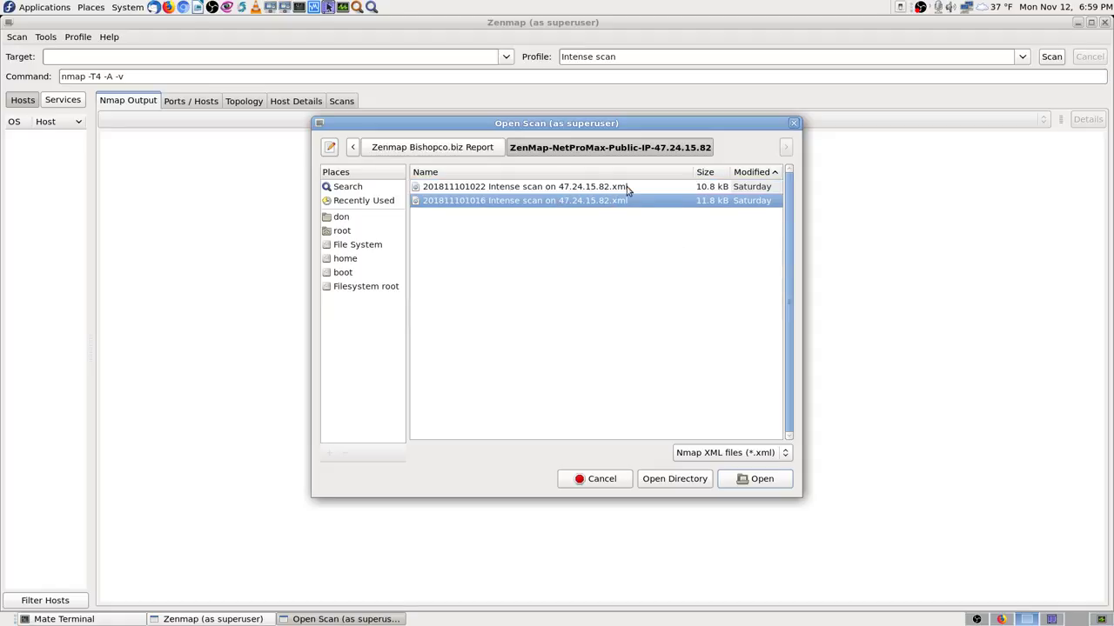
pyautogui.click(626, 186)
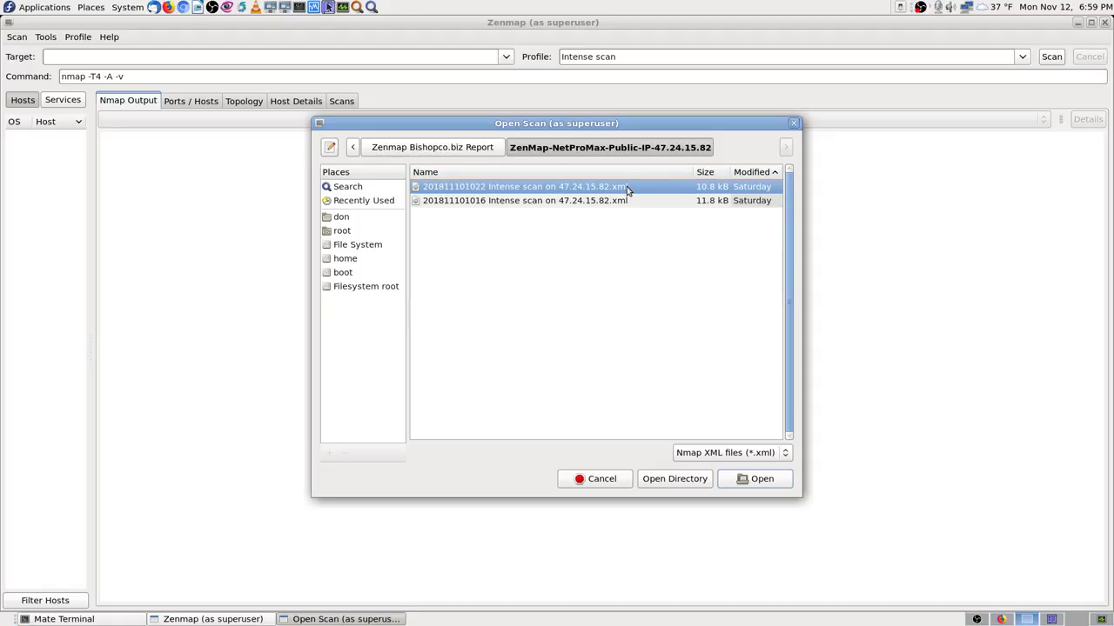
pyautogui.click(750, 481)
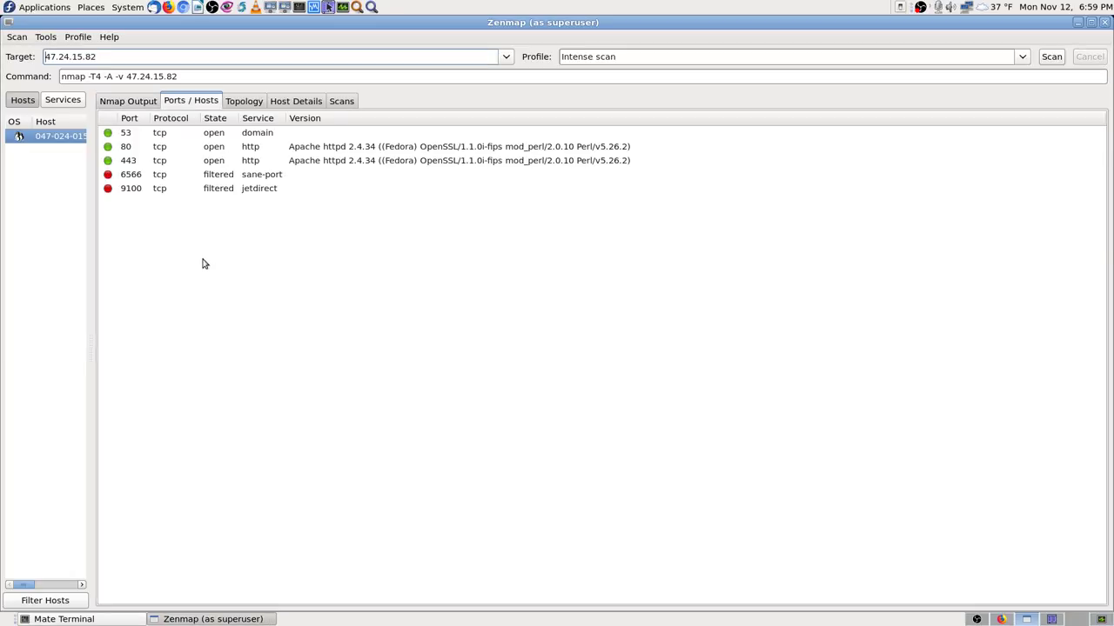
# Compare the Ports / Hosts table with the Nmap Output log, ending on the raw output
pyautogui.click(125, 102)
pyautogui.click(210, 107)
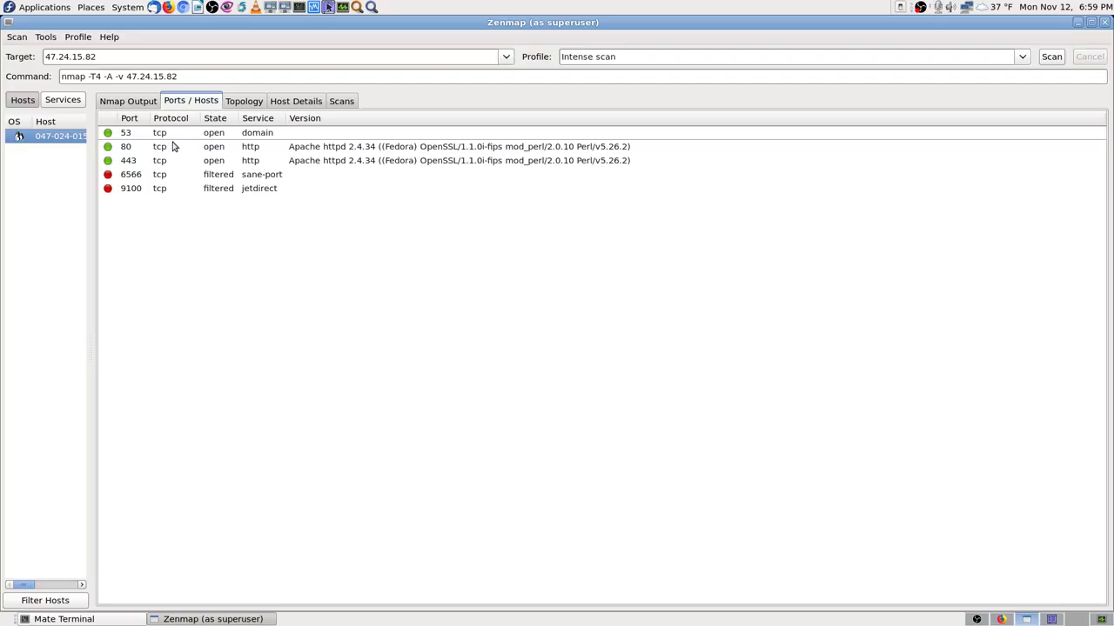
pyautogui.click(134, 103)
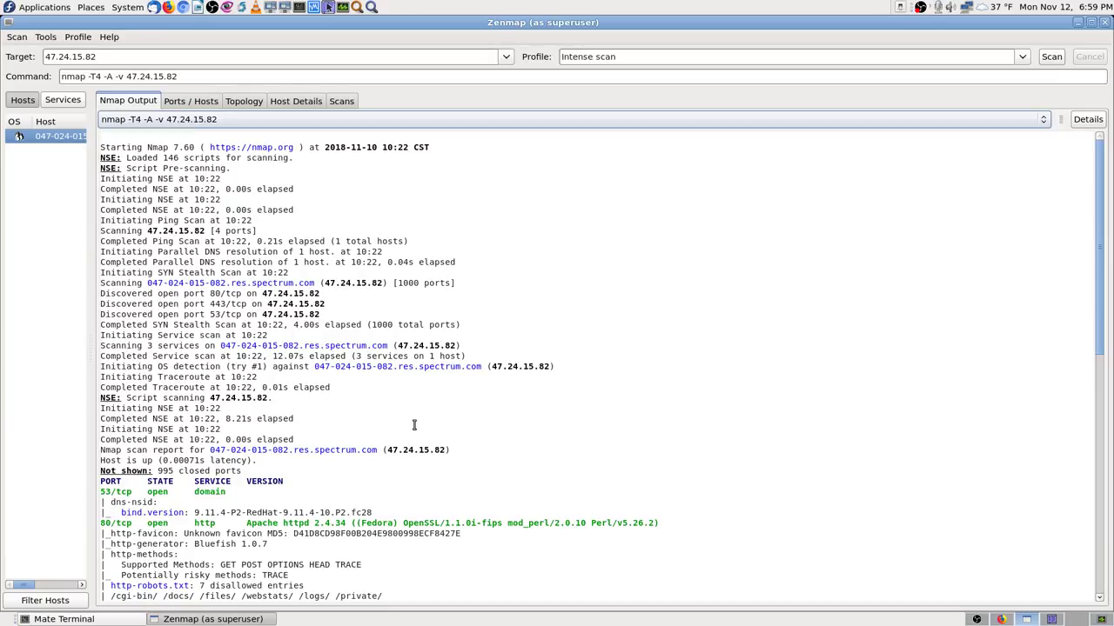
pyautogui.hotkey('ctrl', 'f')
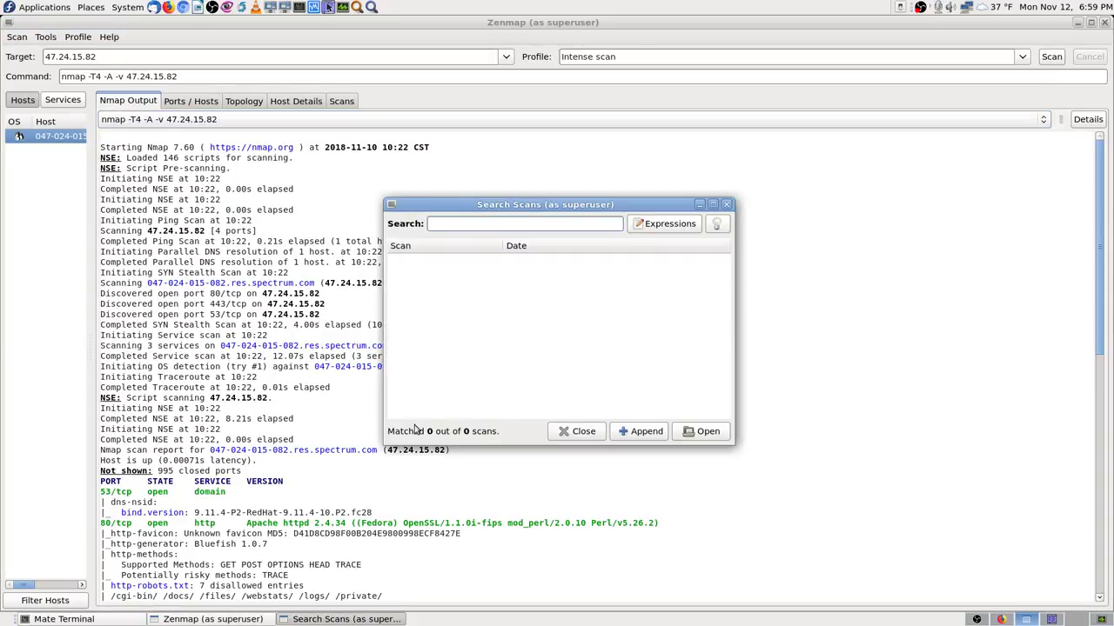
pyautogui.write('net')
pyautogui.press('BackSpace')
pyautogui.press('BackSpace')
pyautogui.click(727, 205)
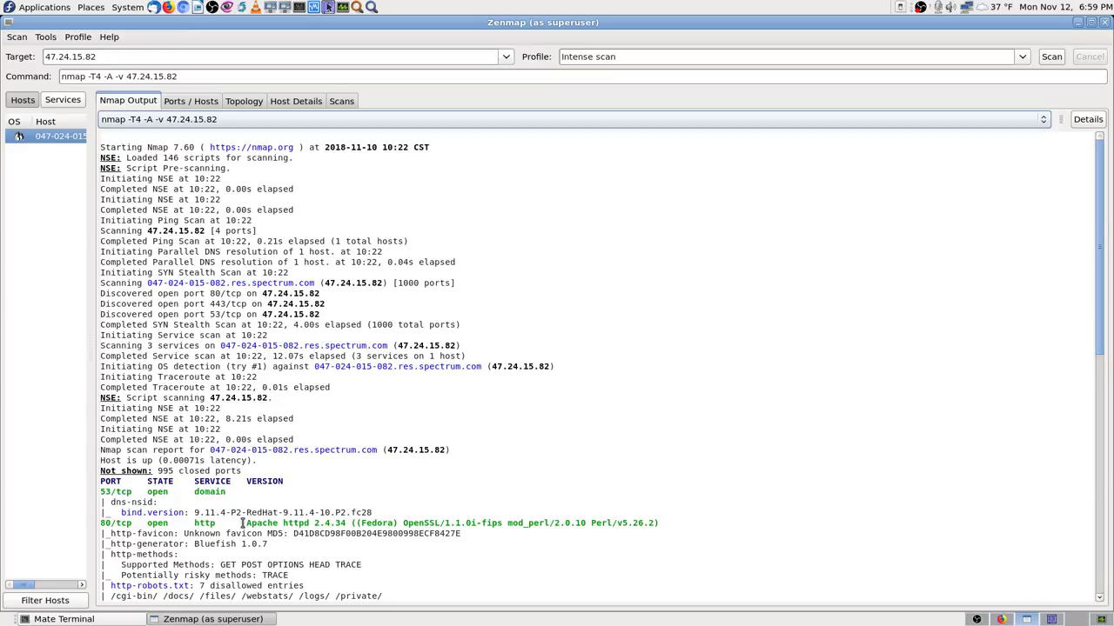
# Review the Apache version on the port 80 line in the output, then return to the ports table
pyautogui.moveTo(243, 522); pyautogui.dragTo(435, 524)
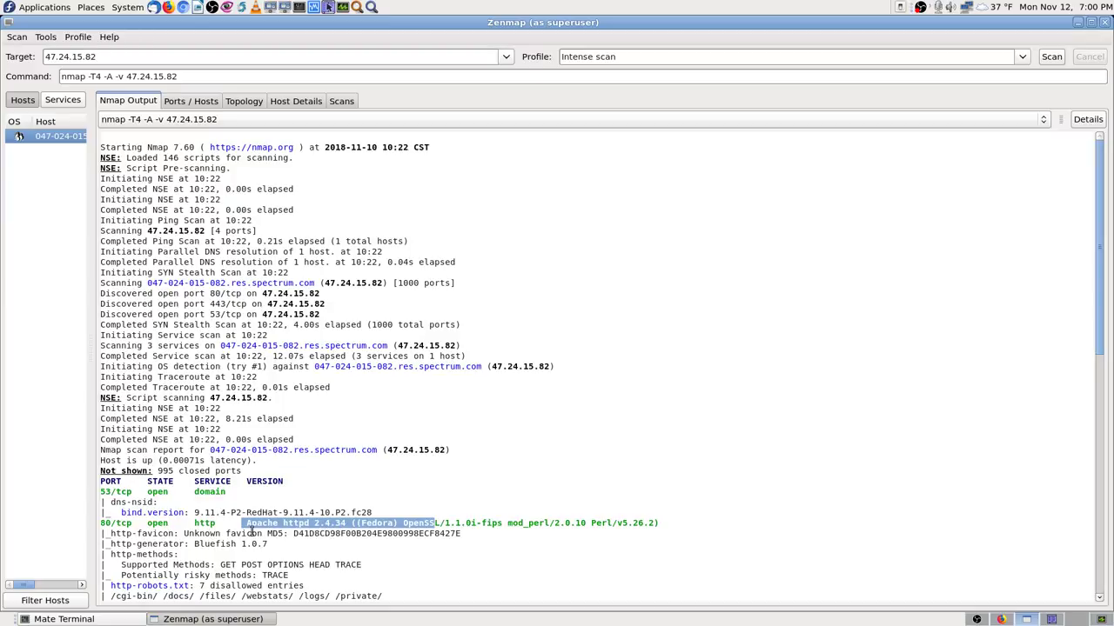
pyautogui.click(495, 557)
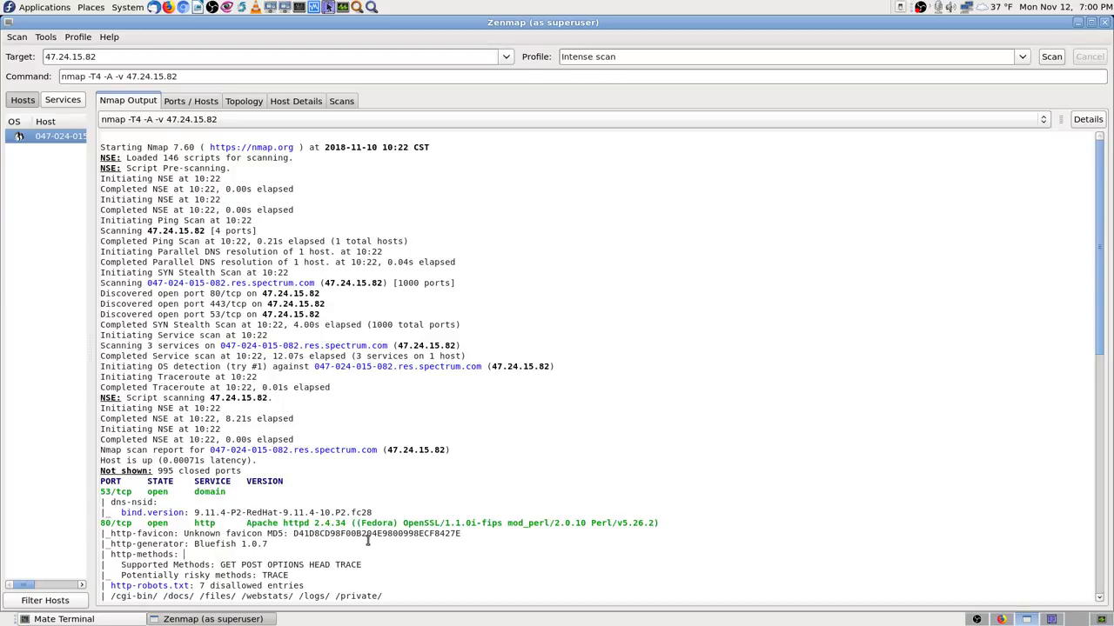
pyautogui.scroll(-5, 367, 540)
pyautogui.scroll(5, 367, 540)
pyautogui.scroll(-12, 197, 223)
pyautogui.scroll(12, 251, 357)
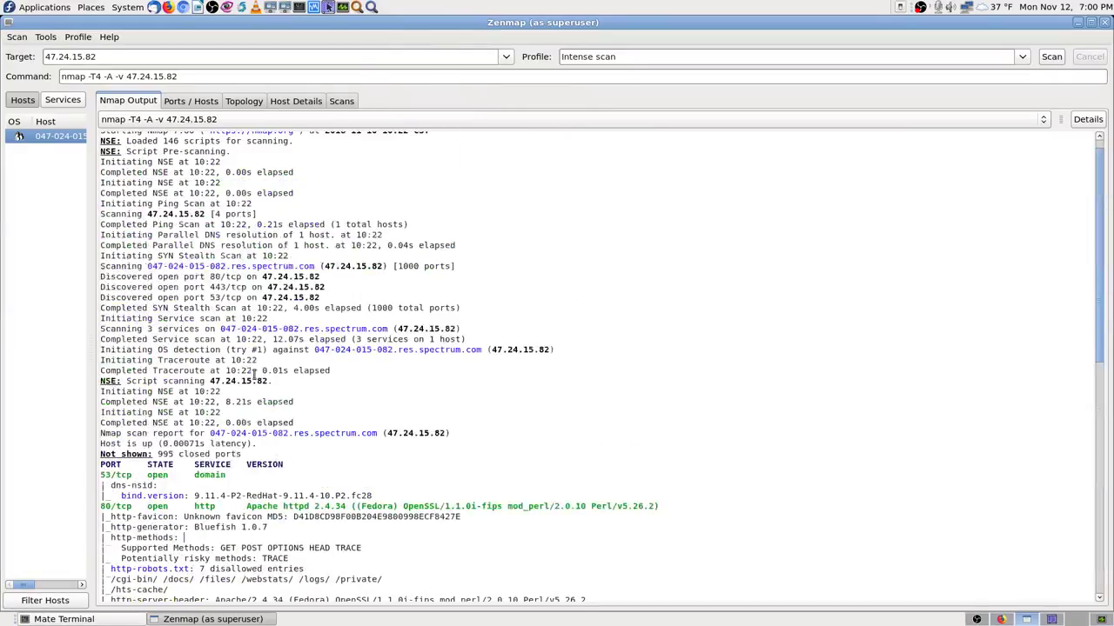
pyautogui.click(193, 102)
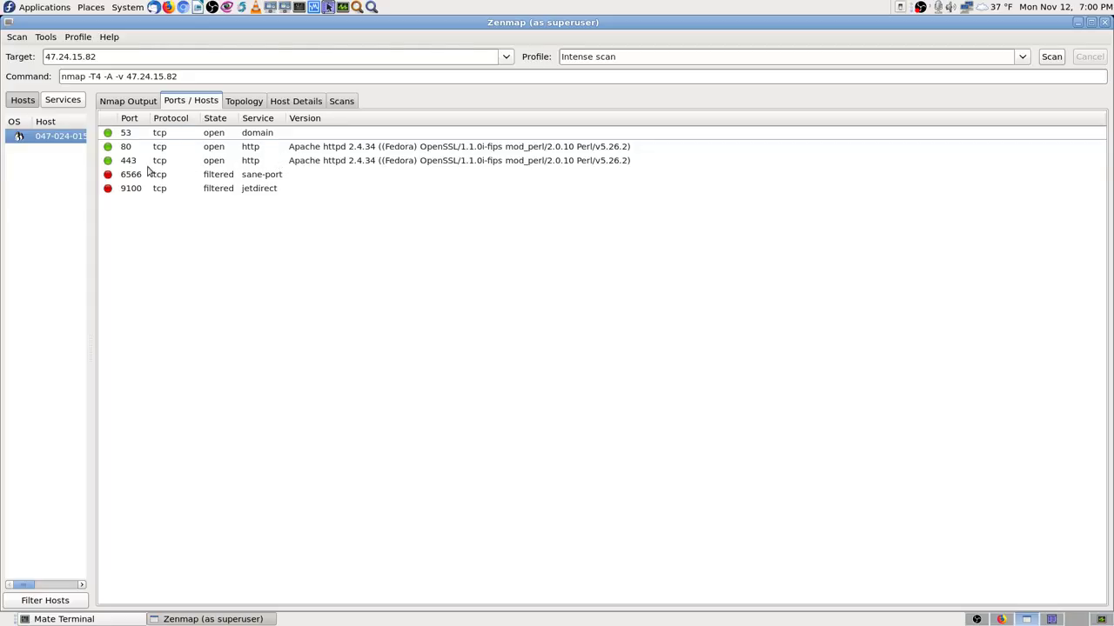
pyautogui.click(276, 177)
pyautogui.click(272, 193)
pyautogui.click(282, 178)
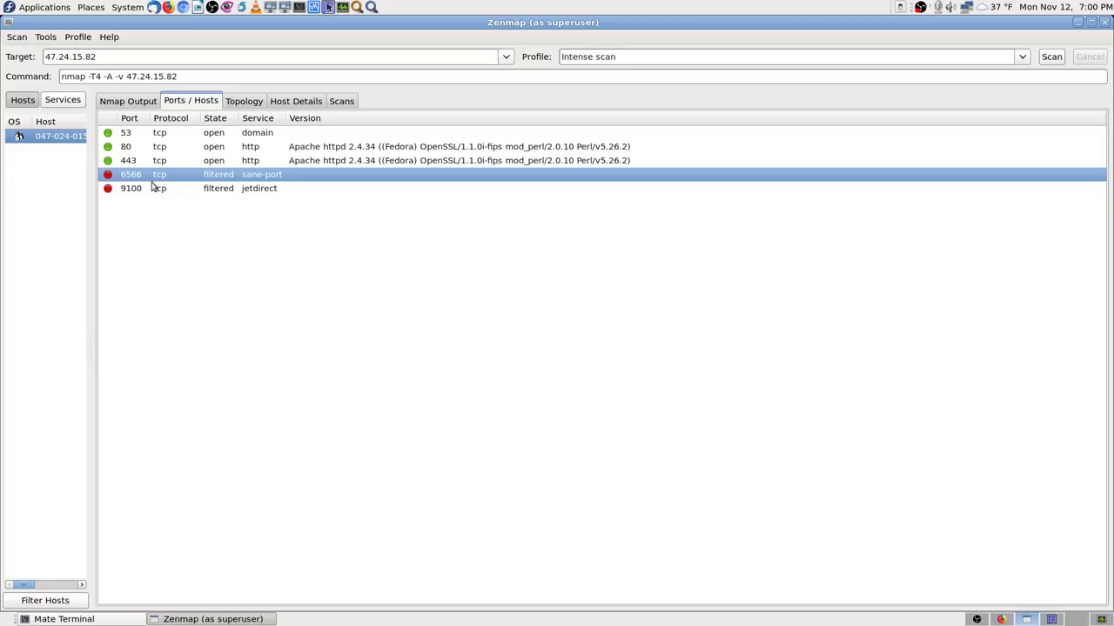
pyautogui.click(272, 189)
pyautogui.click(278, 178)
pyautogui.click(274, 193)
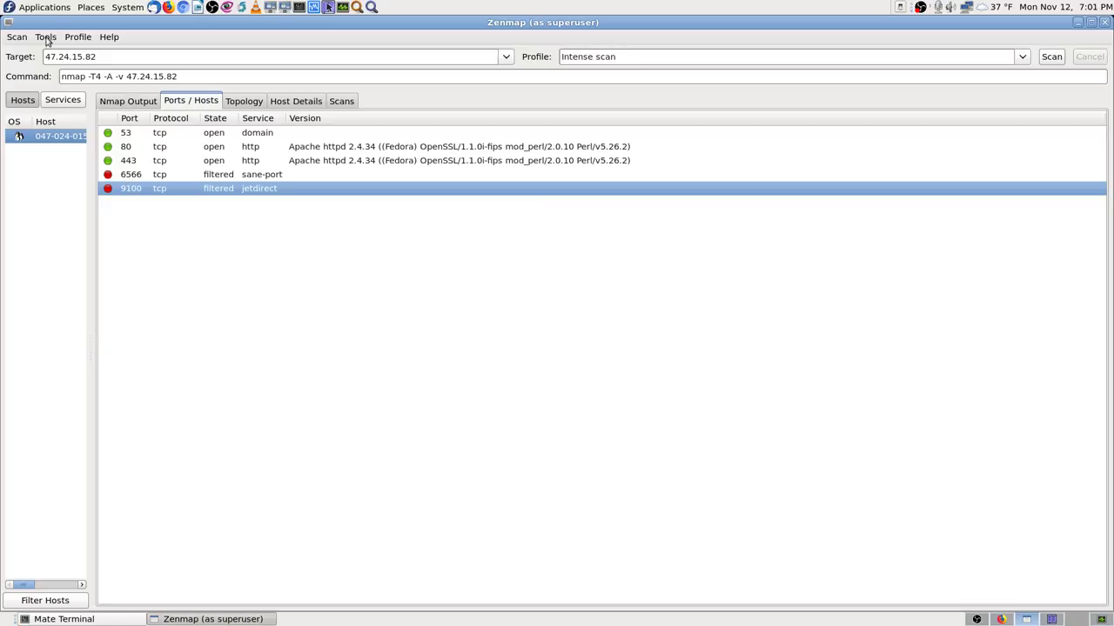
pyautogui.moveTo(105, 52); pyautogui.dragTo(15, 58)
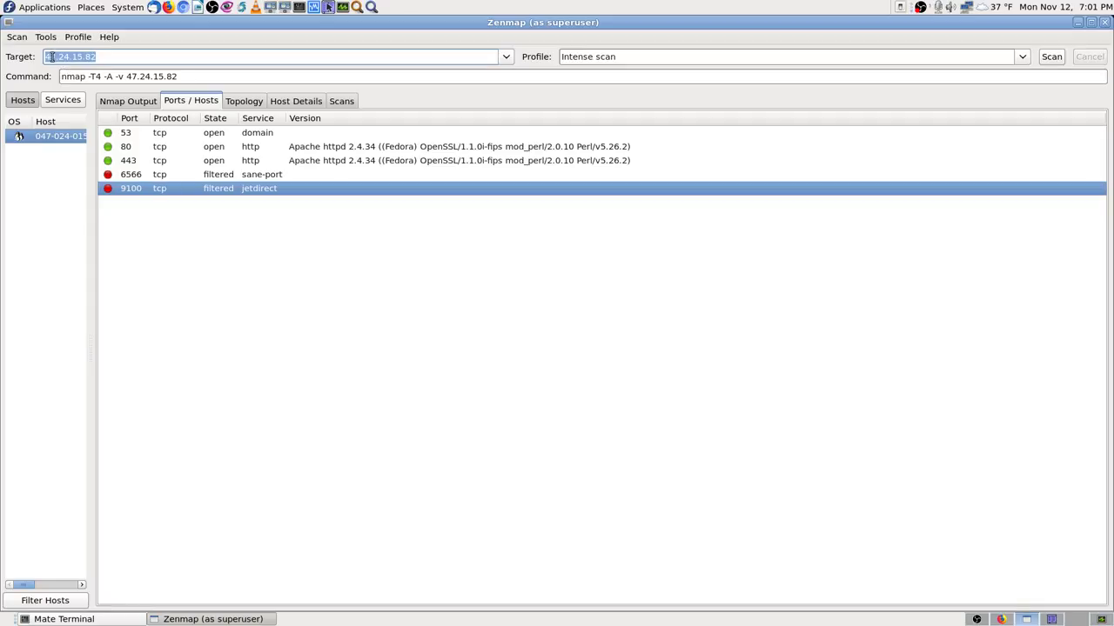
pyautogui.click(101, 56)
pyautogui.tripleClick(102, 56)
pyautogui.click(249, 103)
pyautogui.click(152, 101)
pyautogui.click(192, 102)
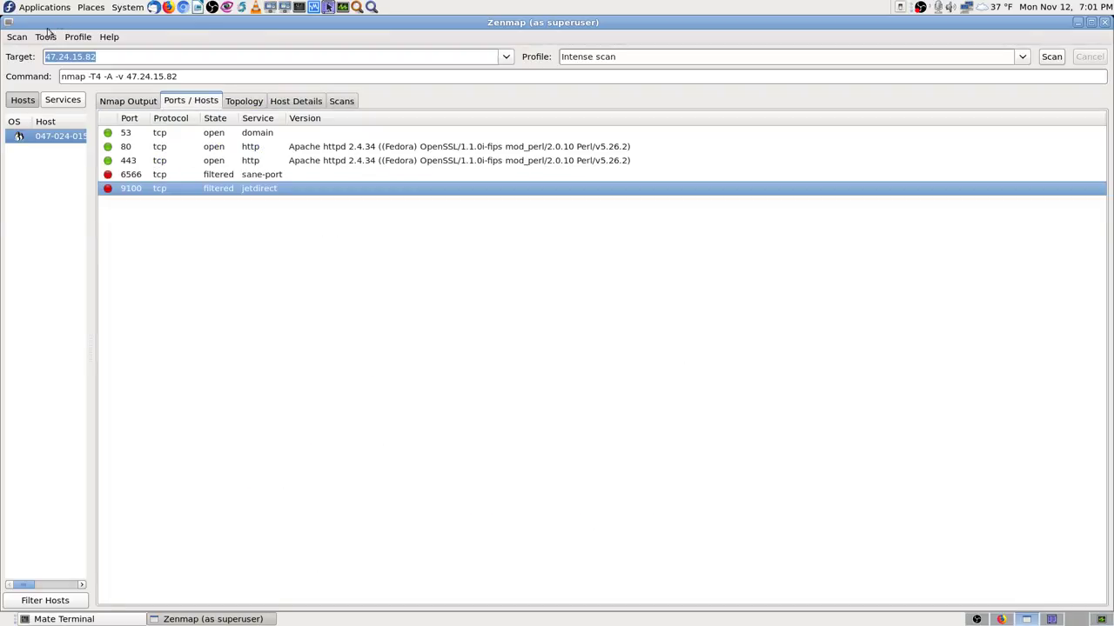
pyautogui.click(17, 36)
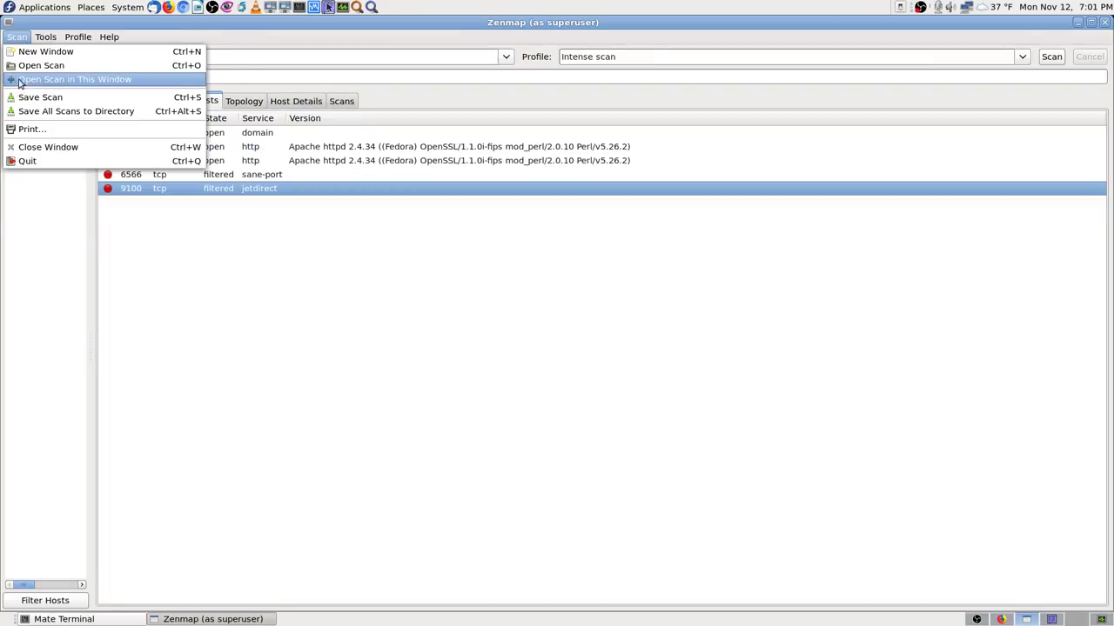
pyautogui.click(18, 80)
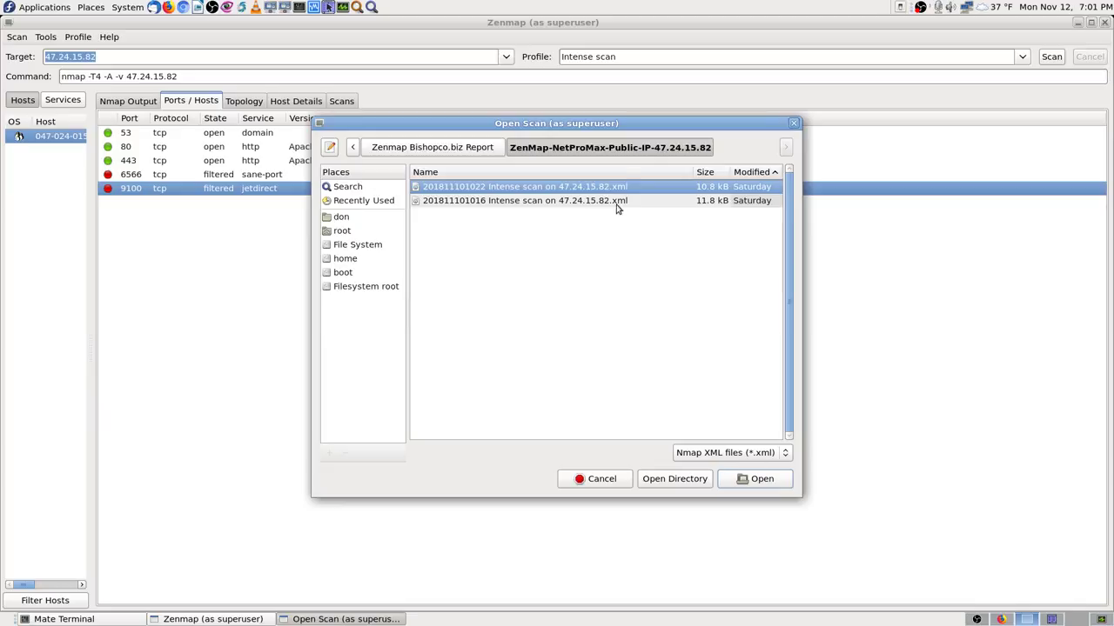
pyautogui.click(616, 202)
pyautogui.click(763, 479)
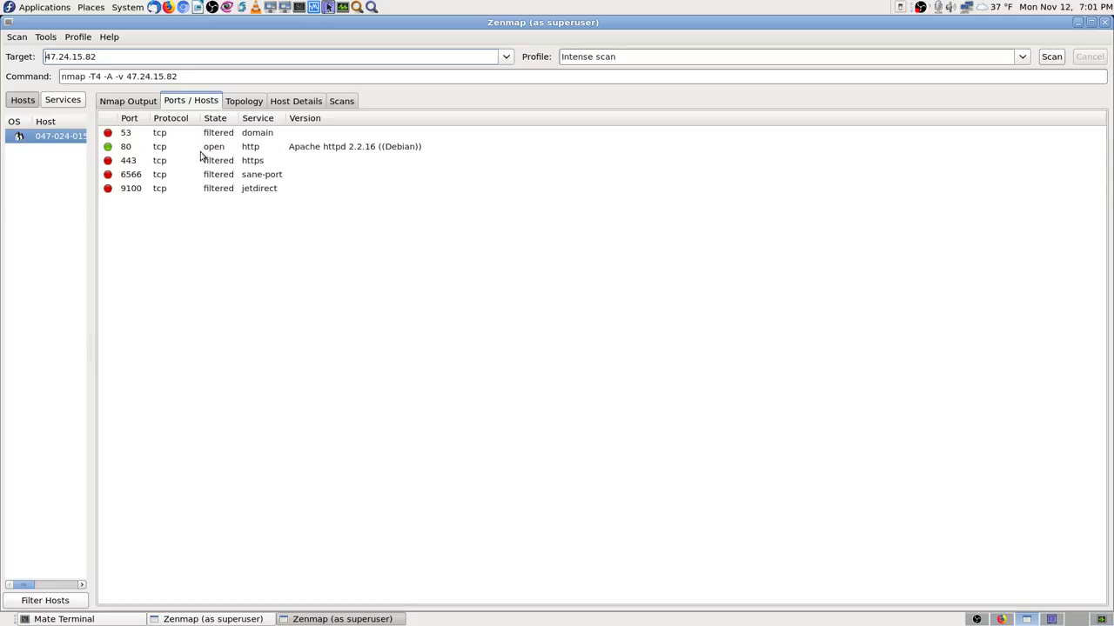
# Inspect the port 80, 6566 and 9100 entries, then view the raw Nmap output
pyautogui.click(422, 154)
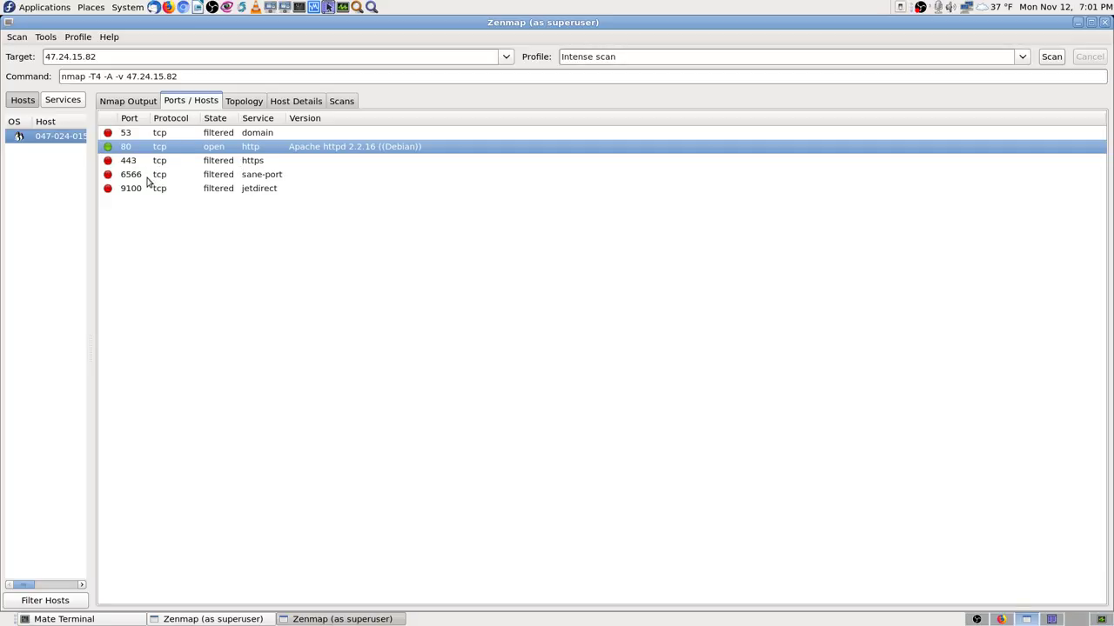
pyautogui.click(248, 178)
pyautogui.click(239, 190)
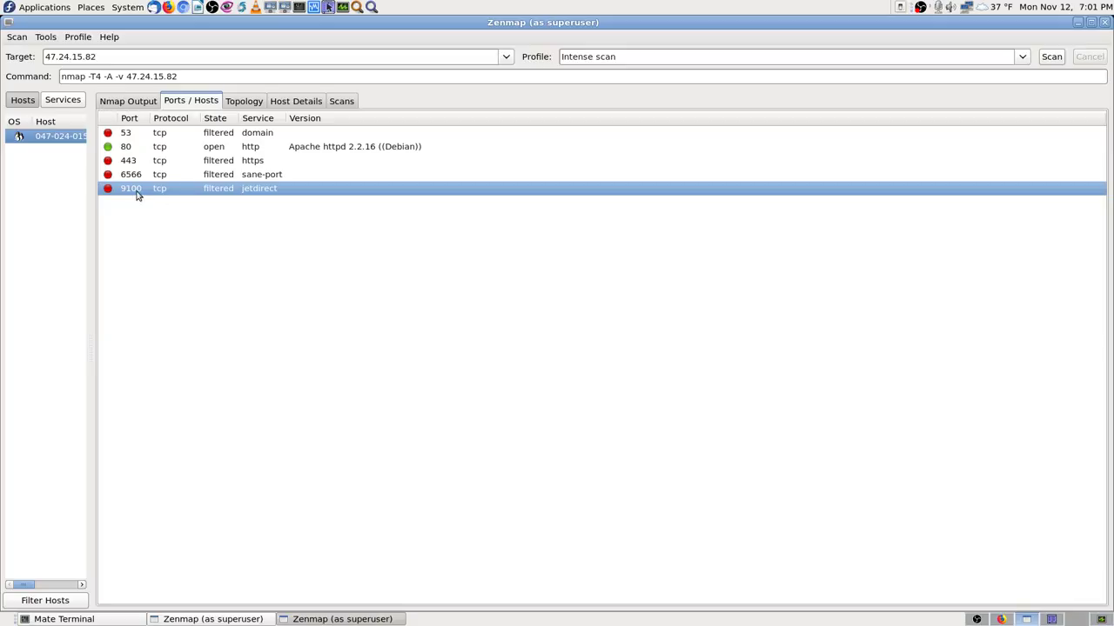
pyautogui.click(128, 102)
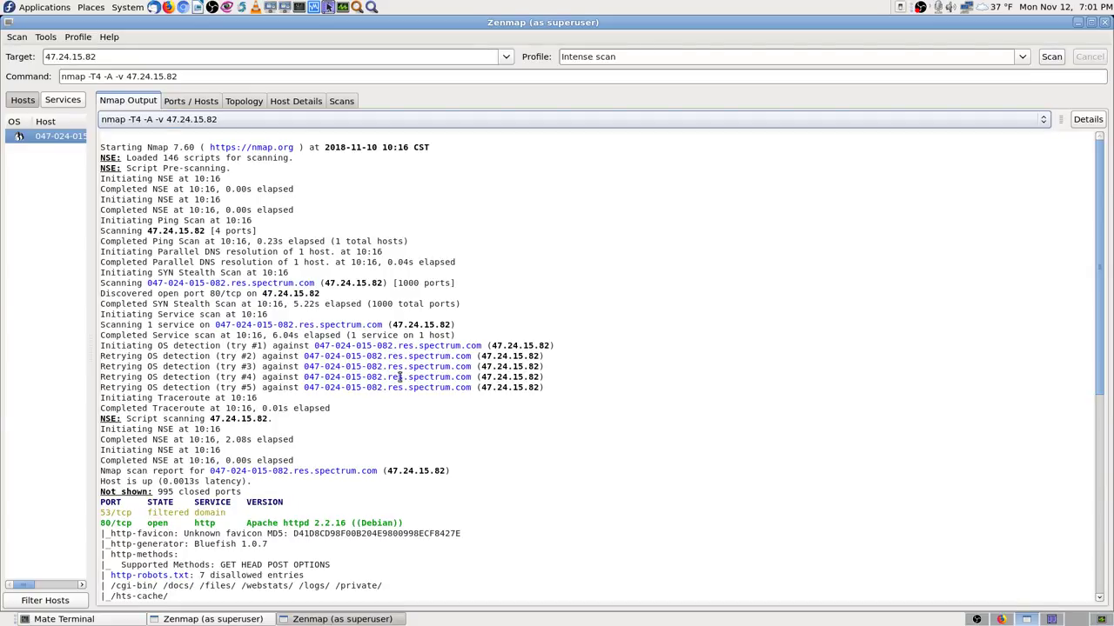
# Return to the Ports / Hosts table and select the 6566 sane-port row
pyautogui.click(197, 103)
pyautogui.click(128, 177)
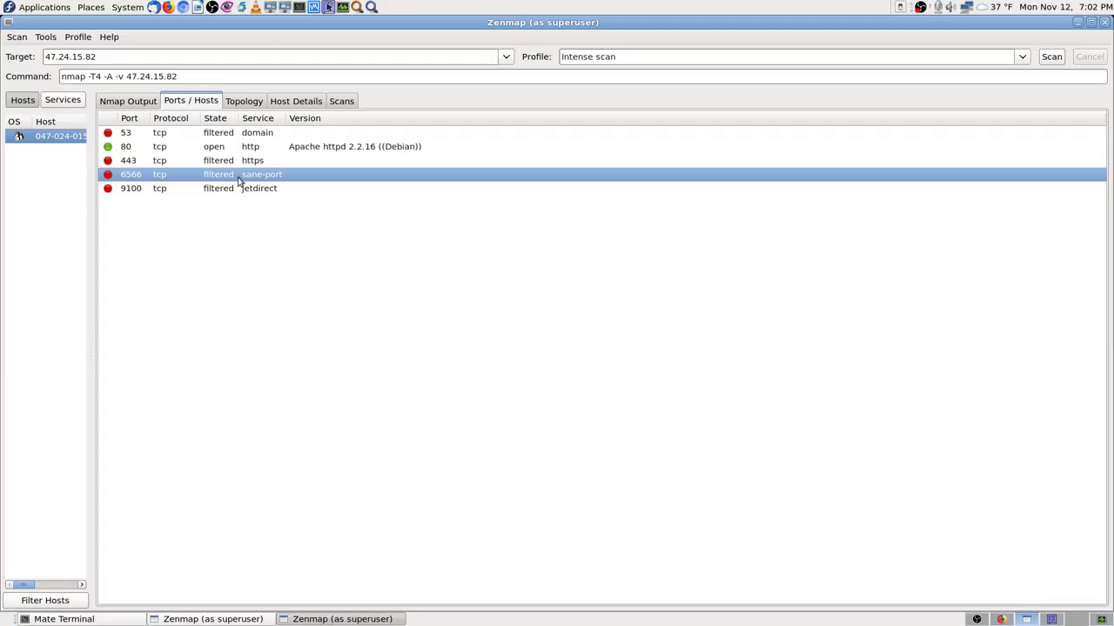
pyautogui.click(266, 190)
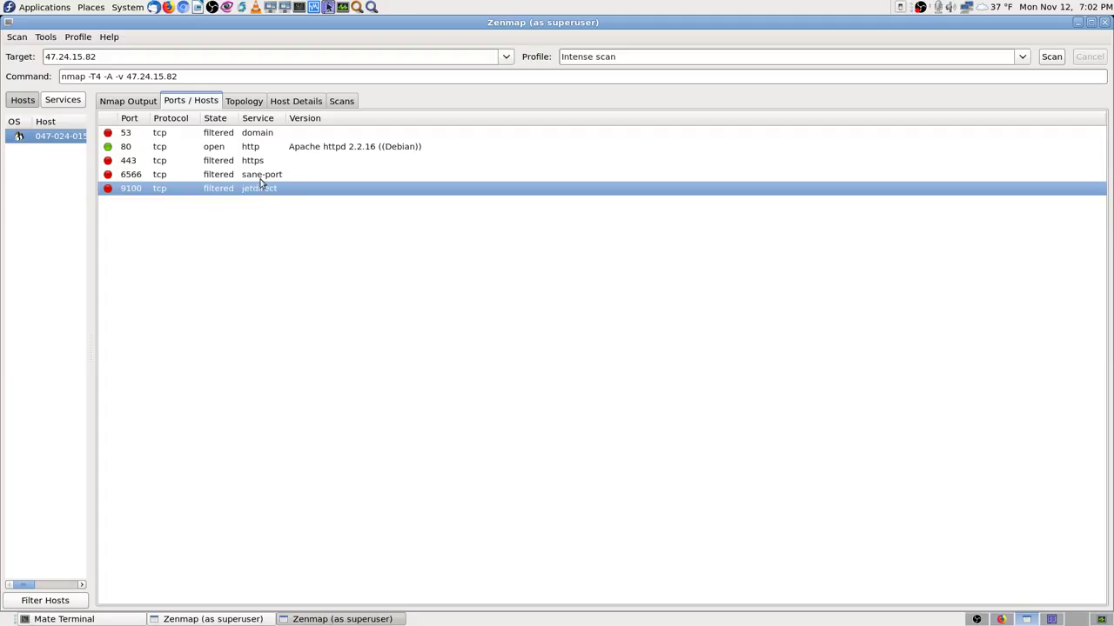
pyautogui.click(266, 179)
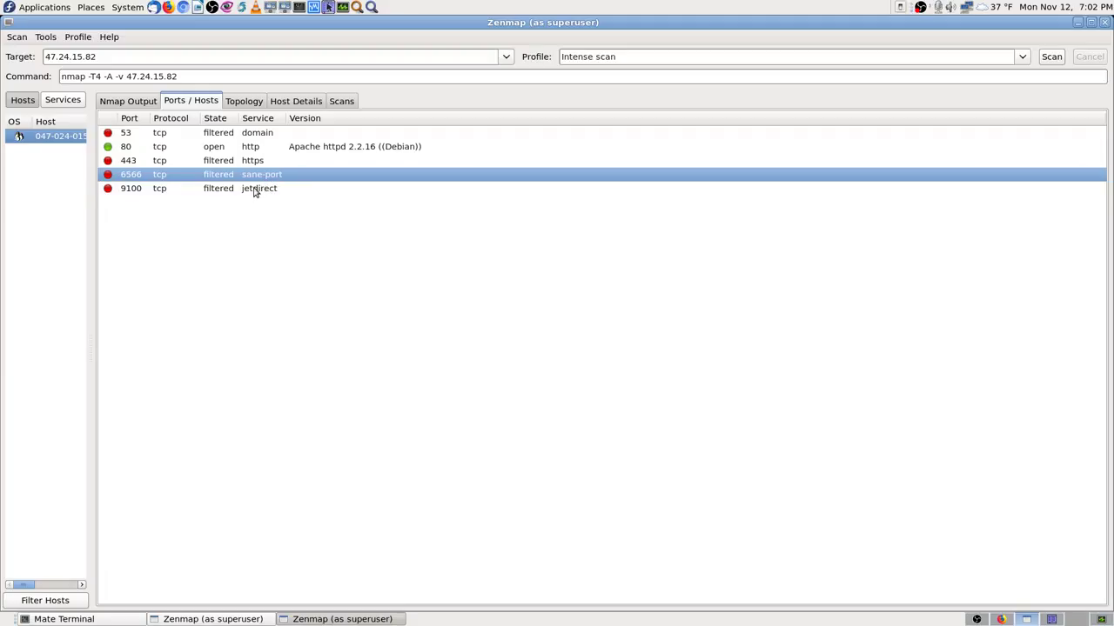
pyautogui.click(255, 191)
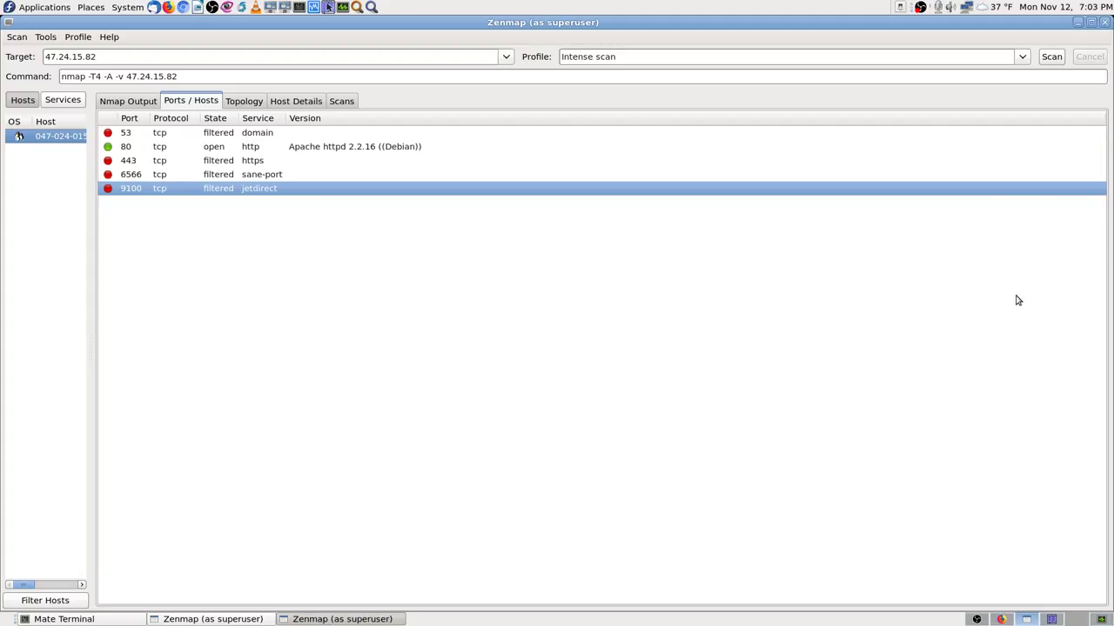
pyautogui.click(288, 177)
pyautogui.click(267, 191)
pyautogui.click(261, 178)
pyautogui.click(254, 191)
pyautogui.click(17, 36)
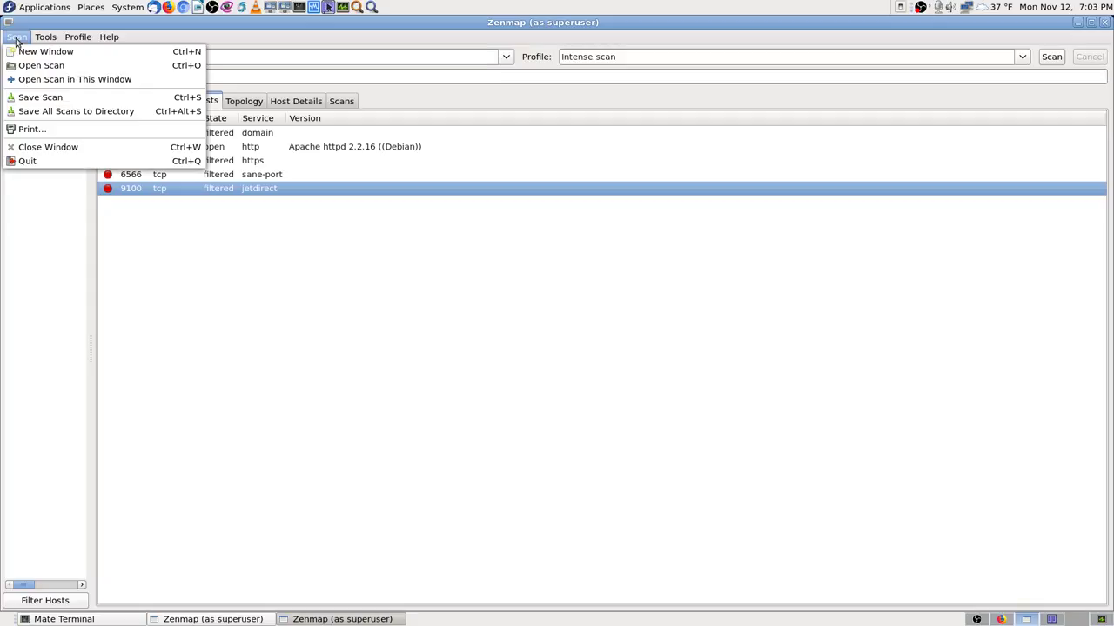
pyautogui.click(400, 290)
pyautogui.click(124, 105)
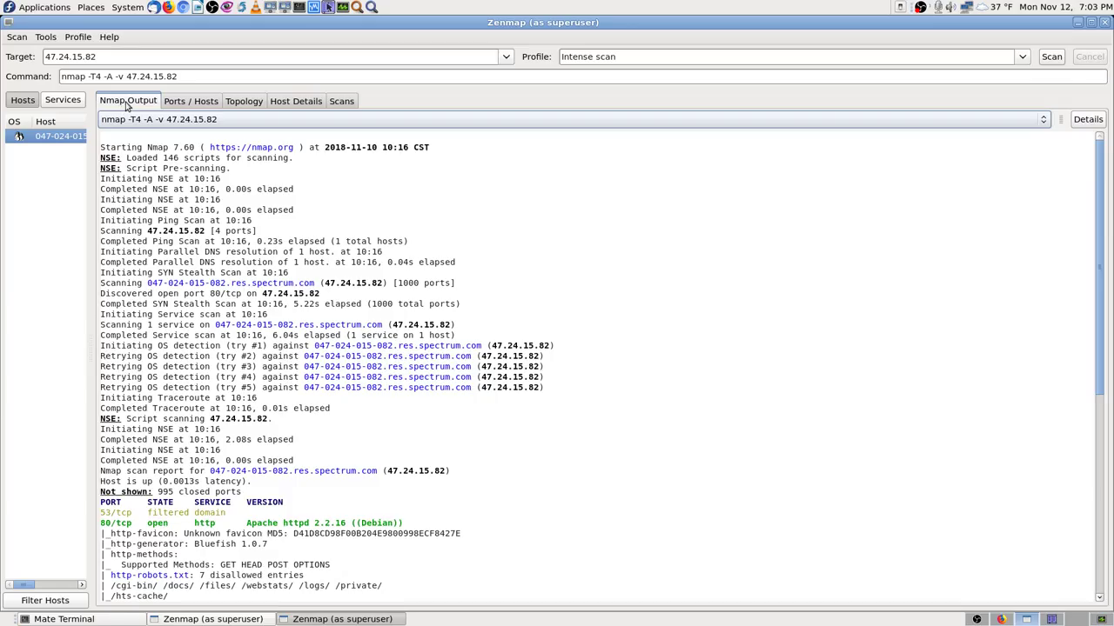
pyautogui.click(195, 102)
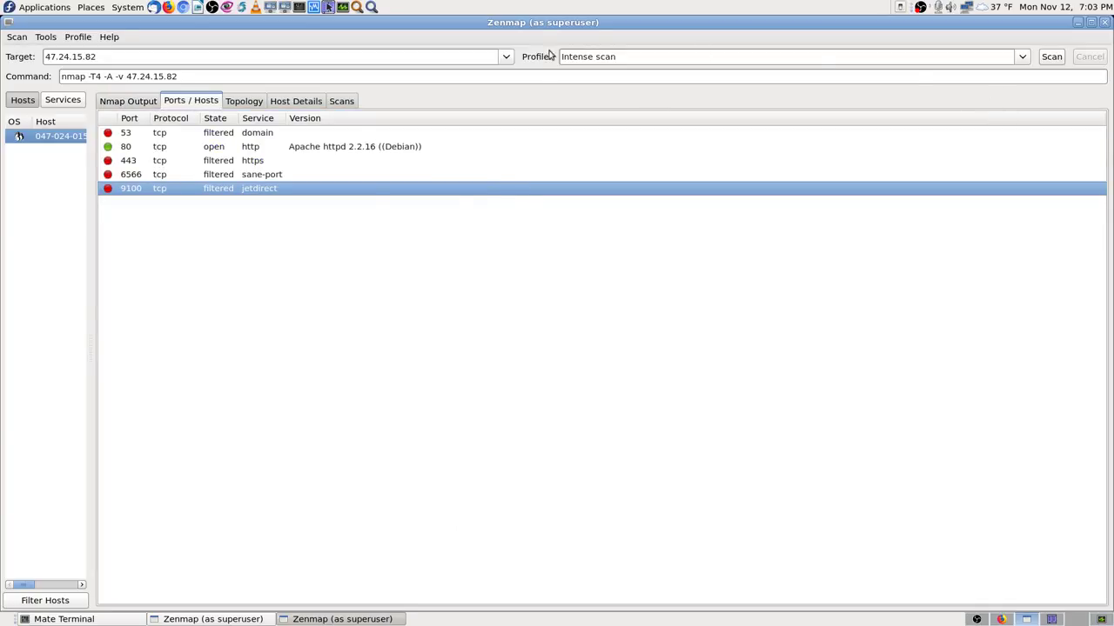
pyautogui.click(506, 57)
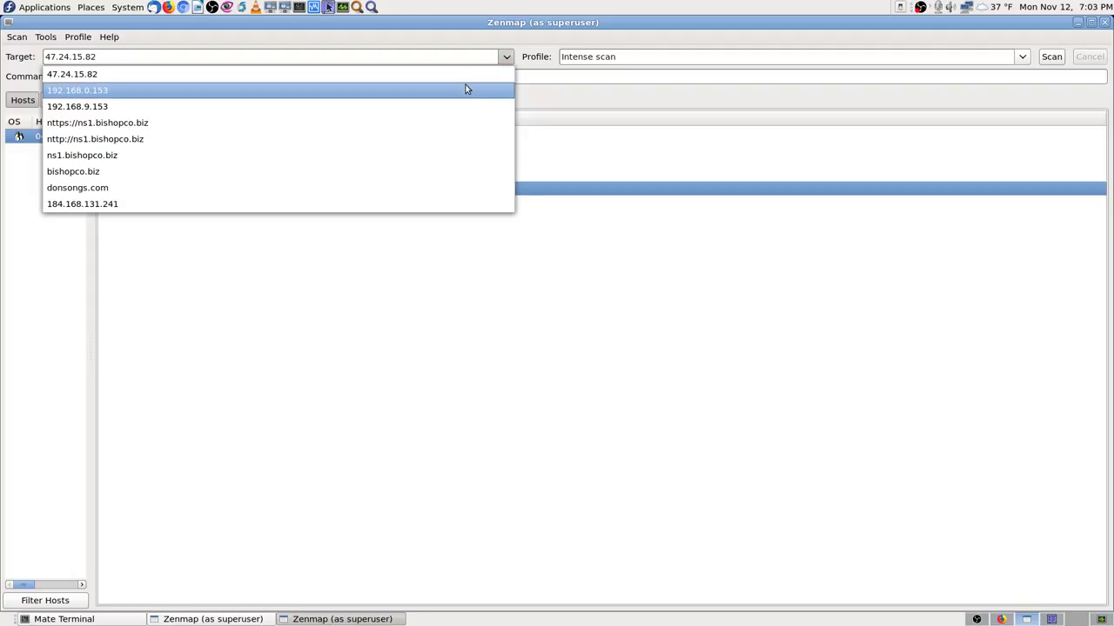
pyautogui.click(110, 76)
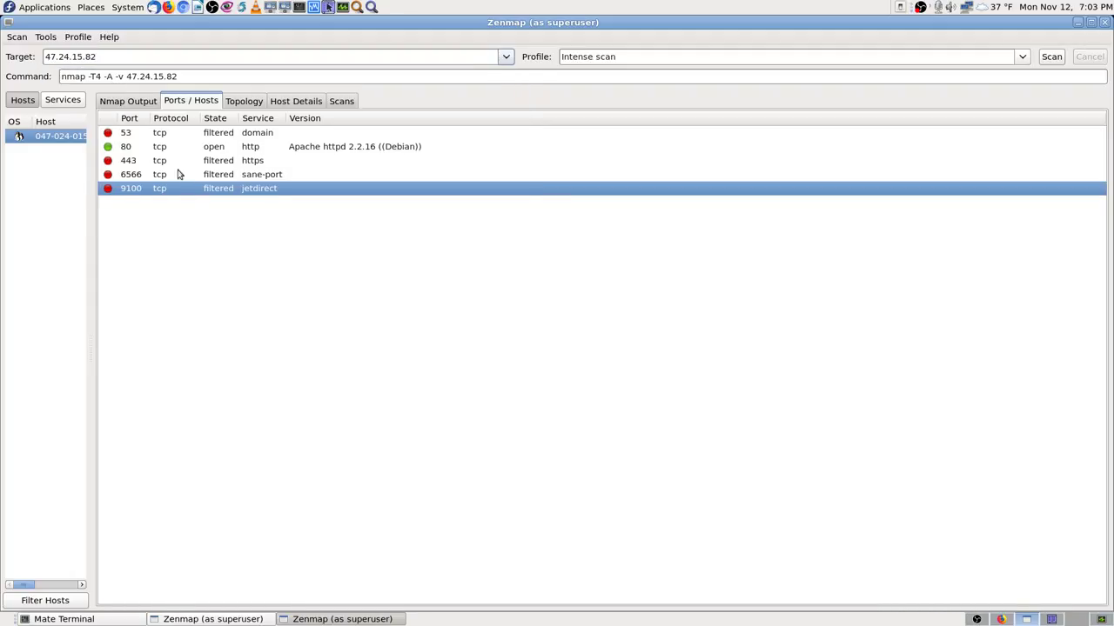
pyautogui.click(365, 151)
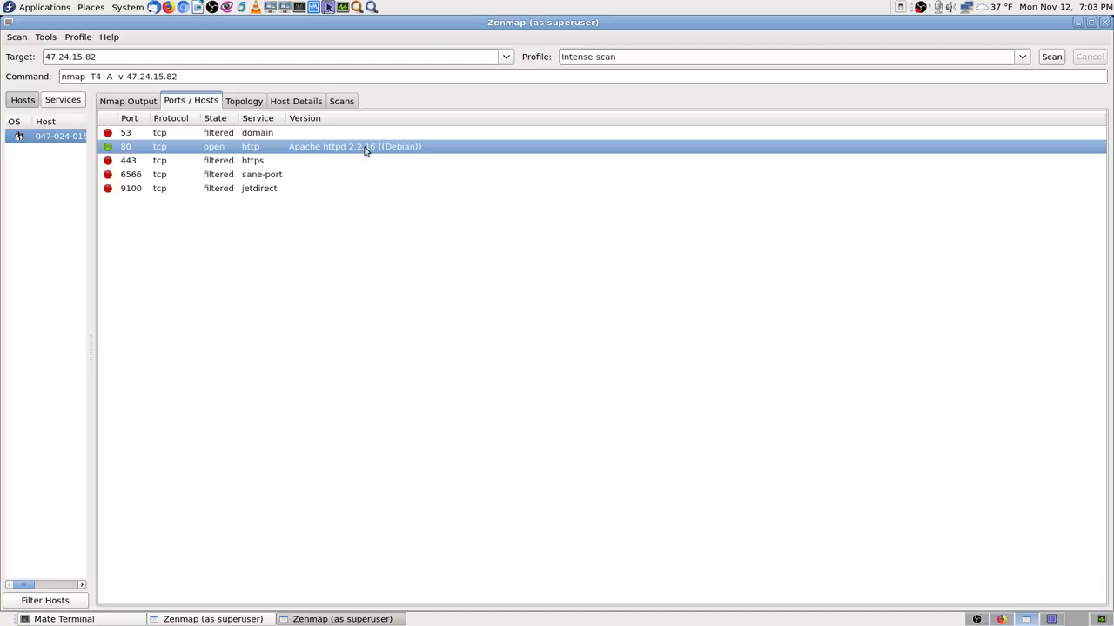
pyautogui.click(506, 57)
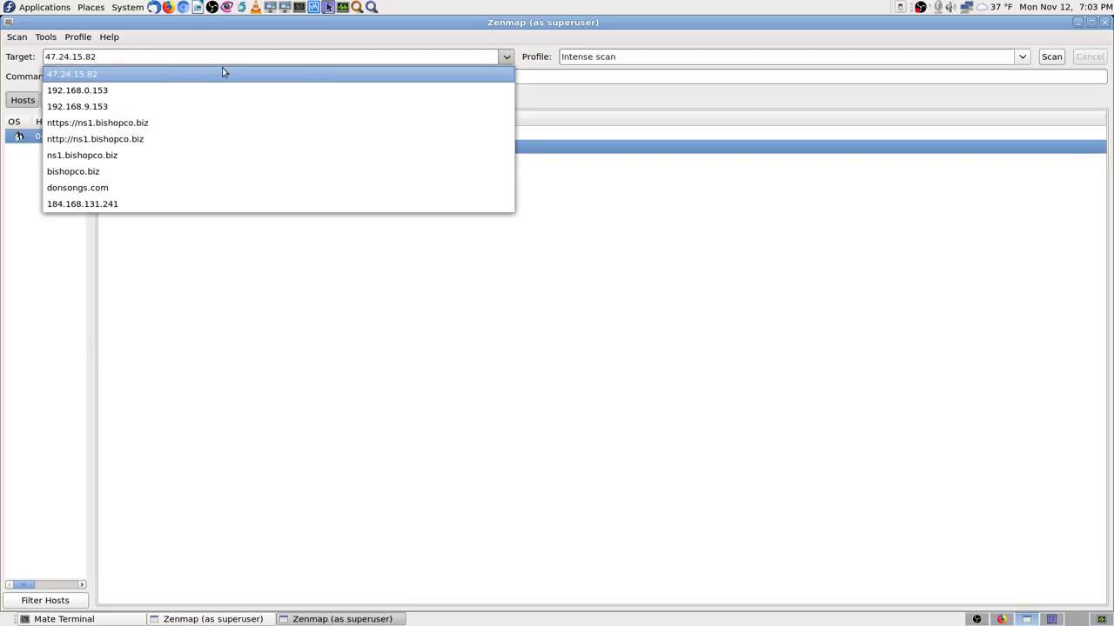
pyautogui.click(222, 69)
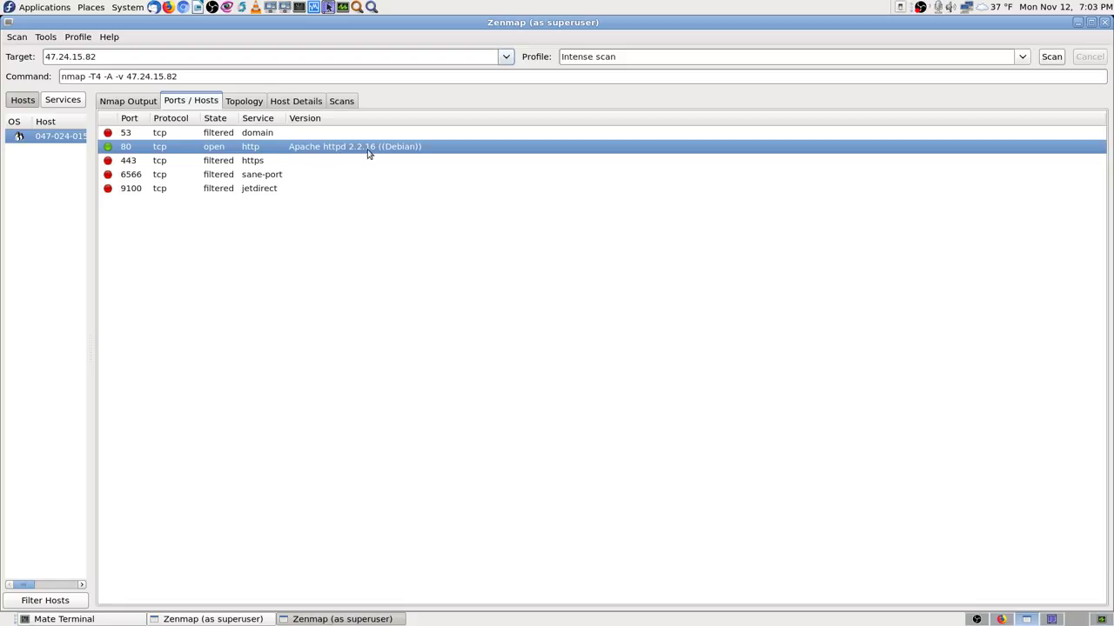
pyautogui.click(505, 58)
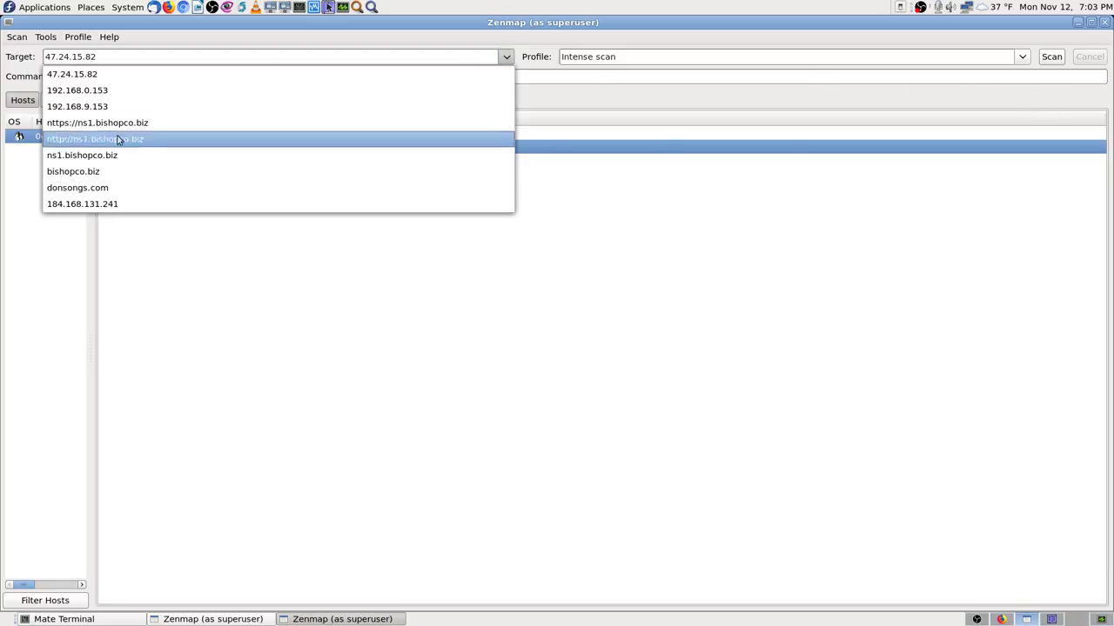
pyautogui.click(103, 78)
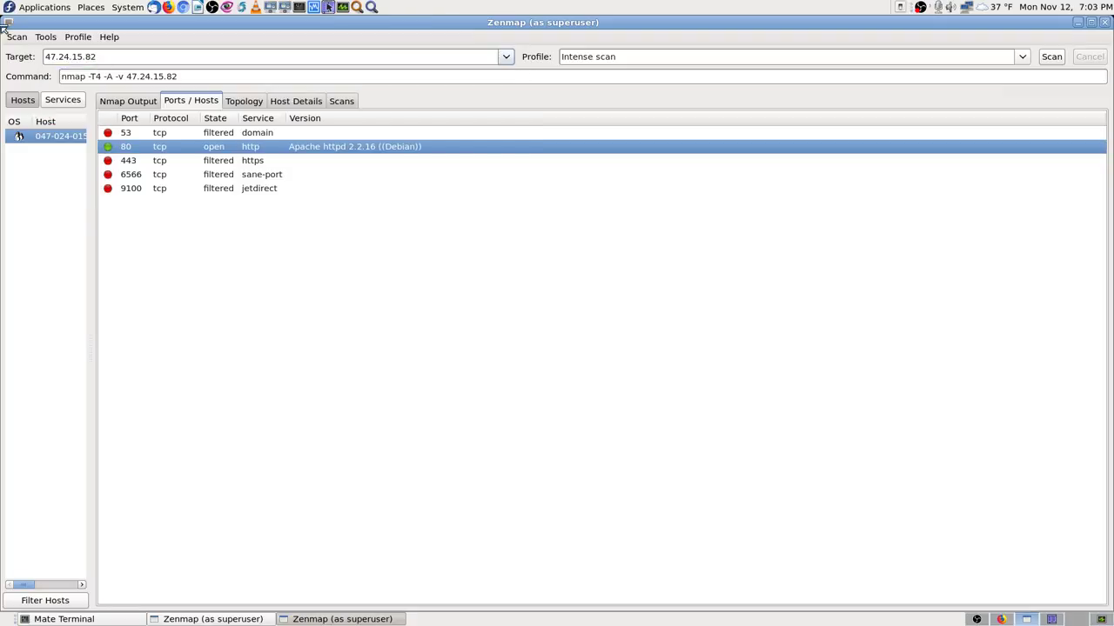
pyautogui.click(19, 39)
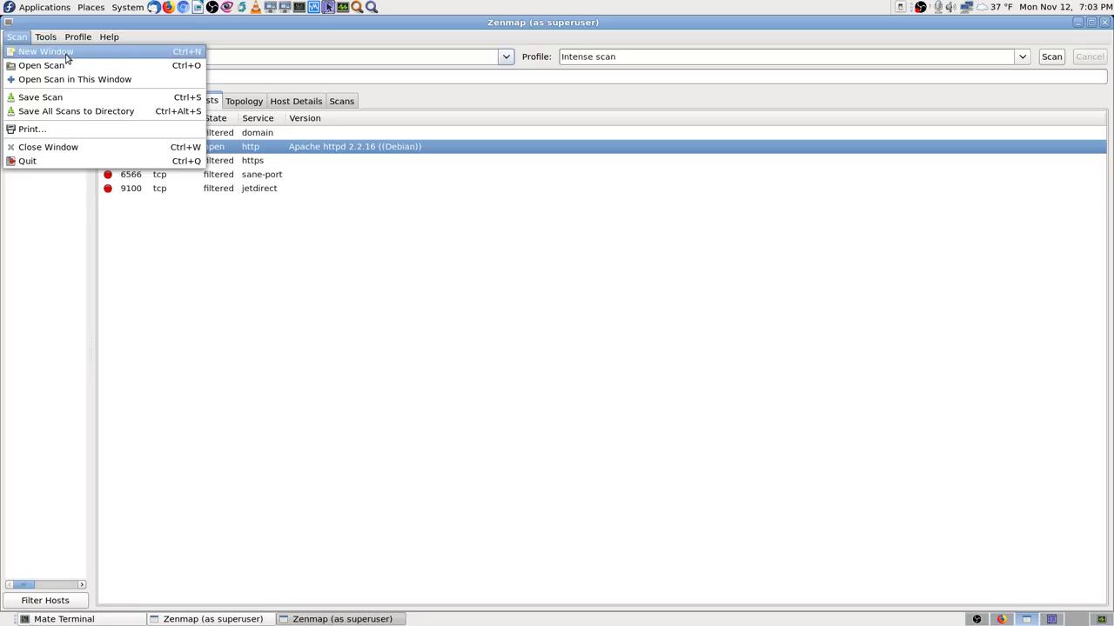
# Reopen the newer scan XML from the ZenMap-NetProMax-Public-IP-47.24.15.82 folder
pyautogui.click(223, 55)
pyautogui.click(47, 38)
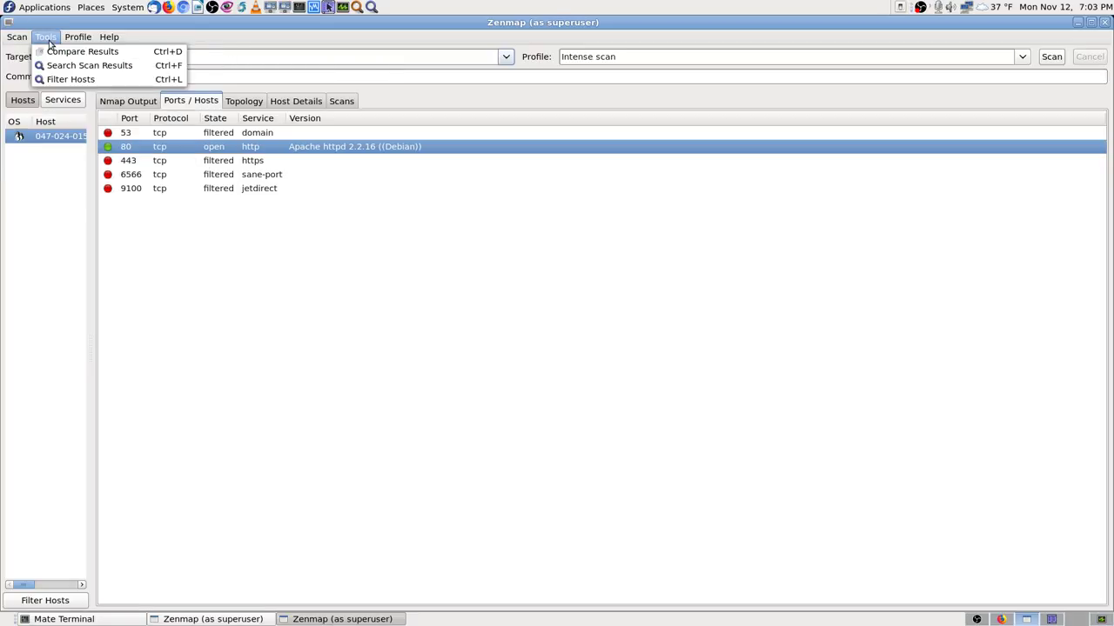
pyautogui.click(290, 61)
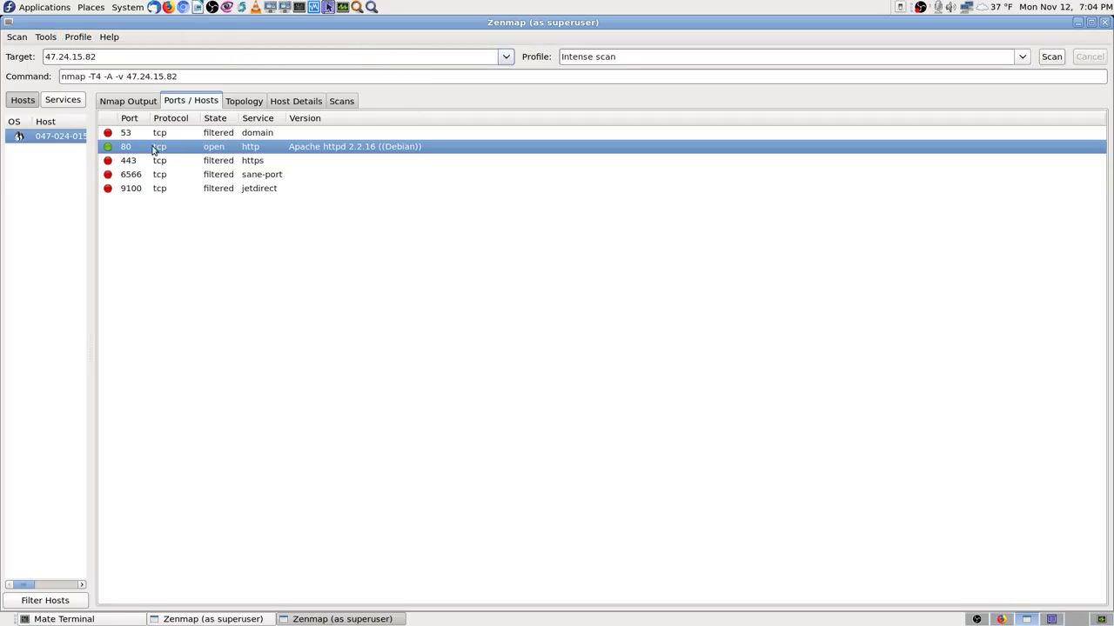
pyautogui.click(17, 37)
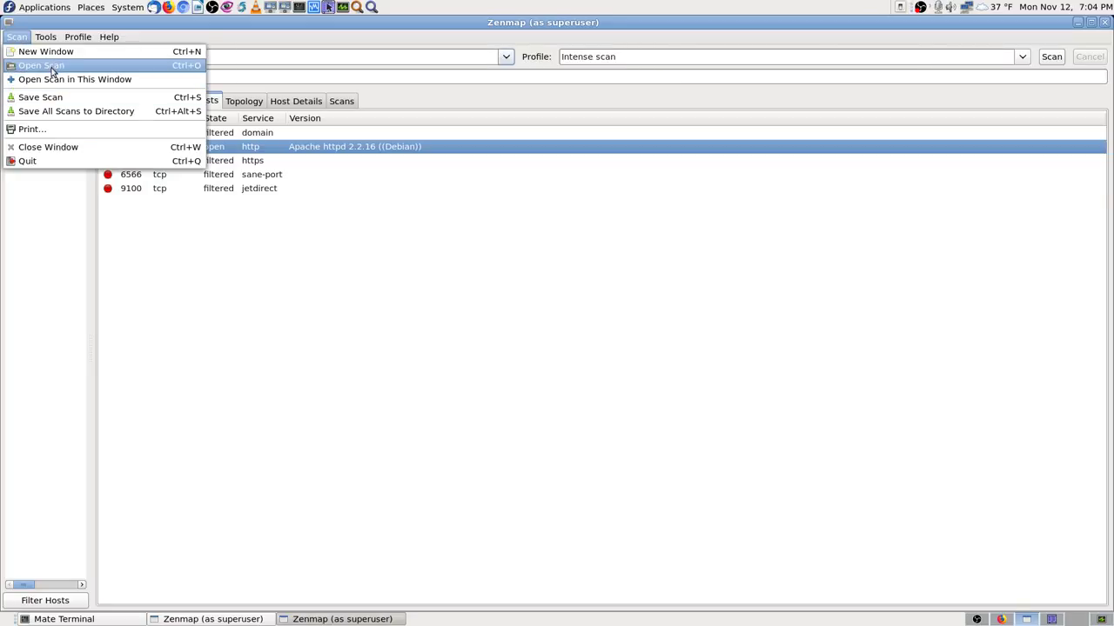
pyautogui.click(42, 66)
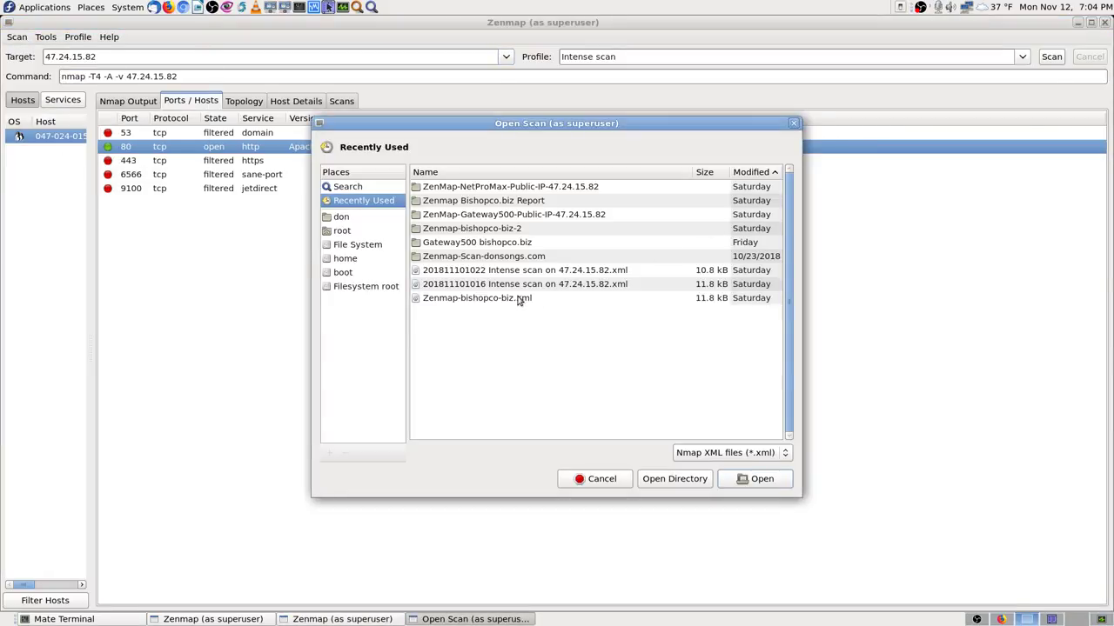
pyautogui.doubleClick(586, 188)
pyautogui.click(760, 480)
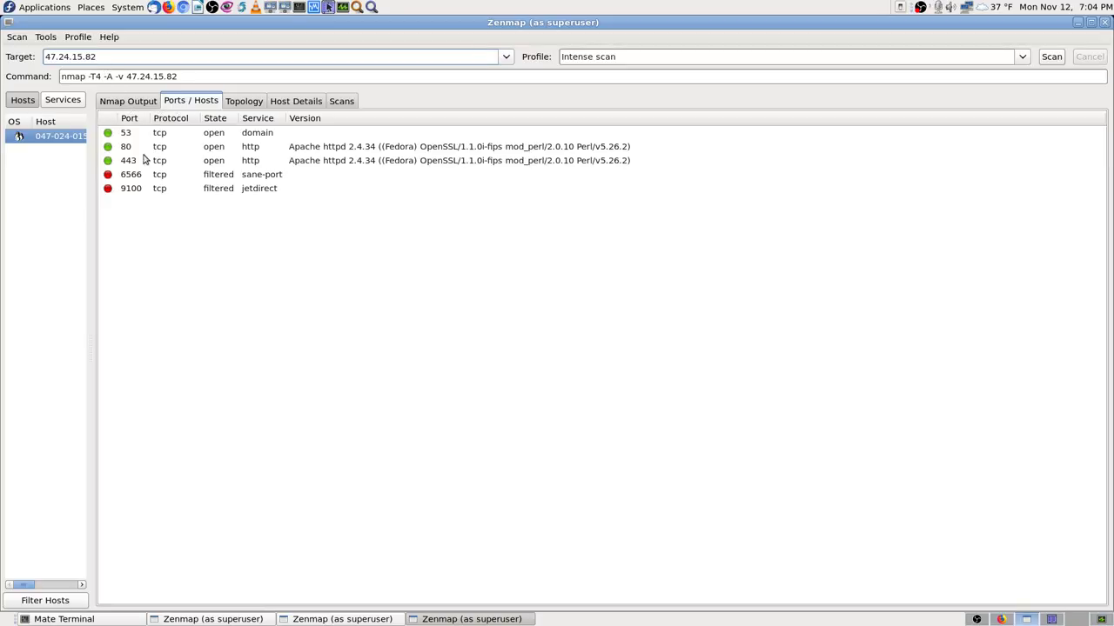
# Read through the loaded scan's raw Nmap output log
pyautogui.click(128, 102)
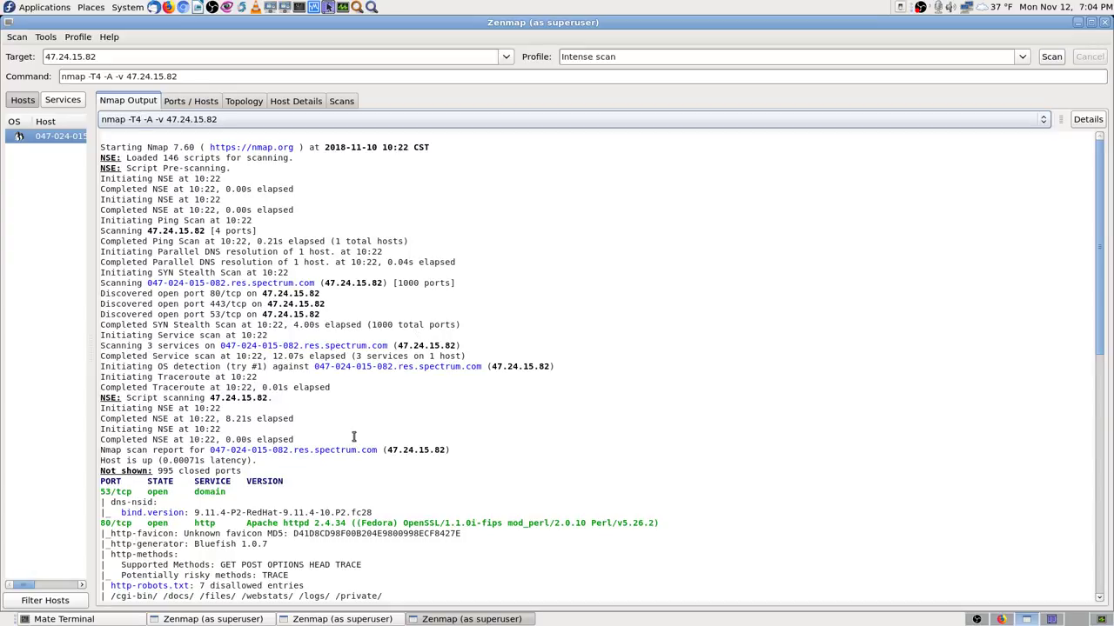
pyautogui.scroll(-5, 305, 435)
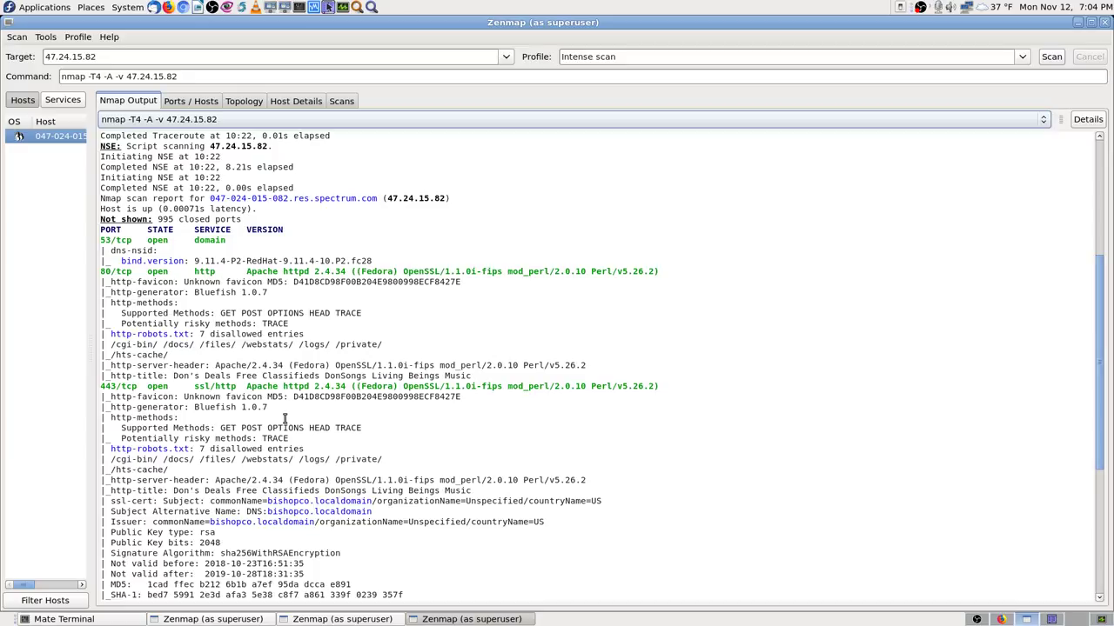
pyautogui.scroll(5, 285, 420)
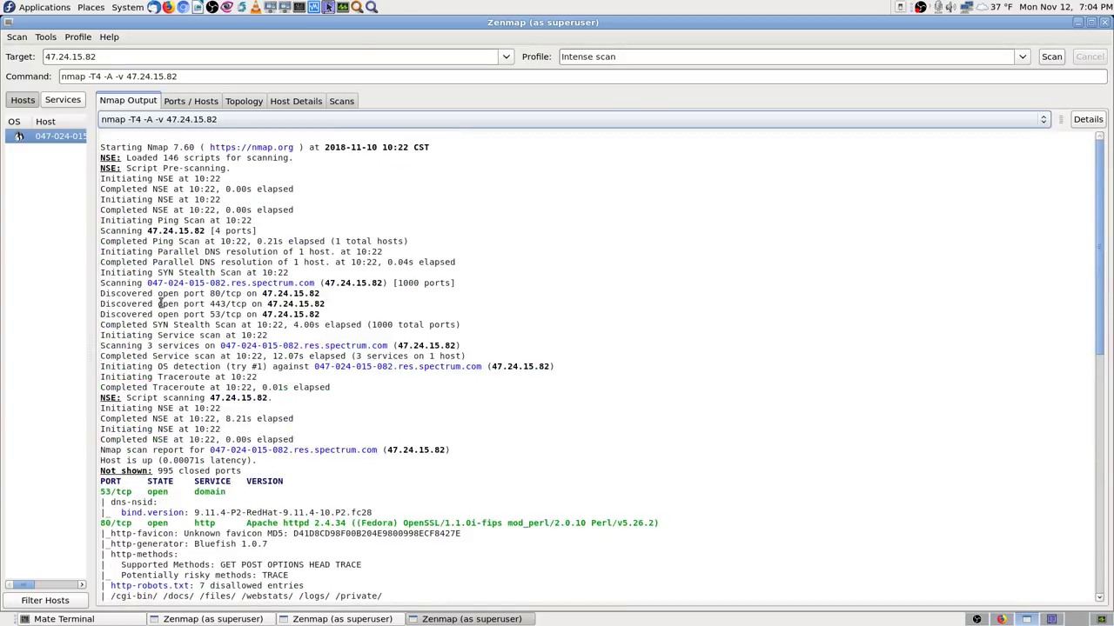
pyautogui.scroll(-4, 189, 351)
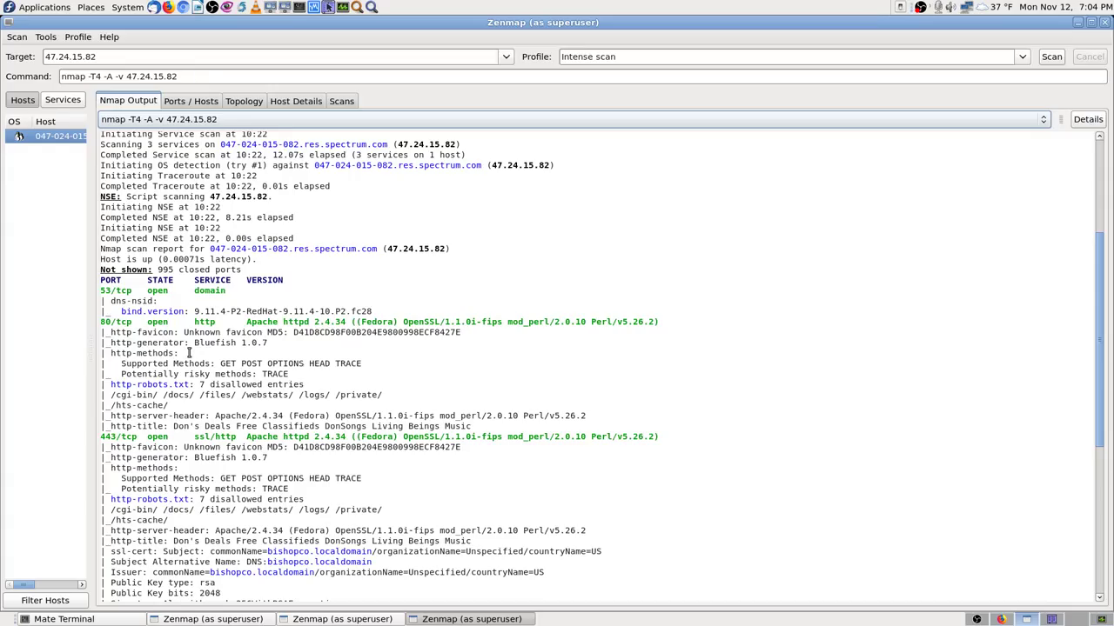
pyautogui.scroll(-4, 130, 374)
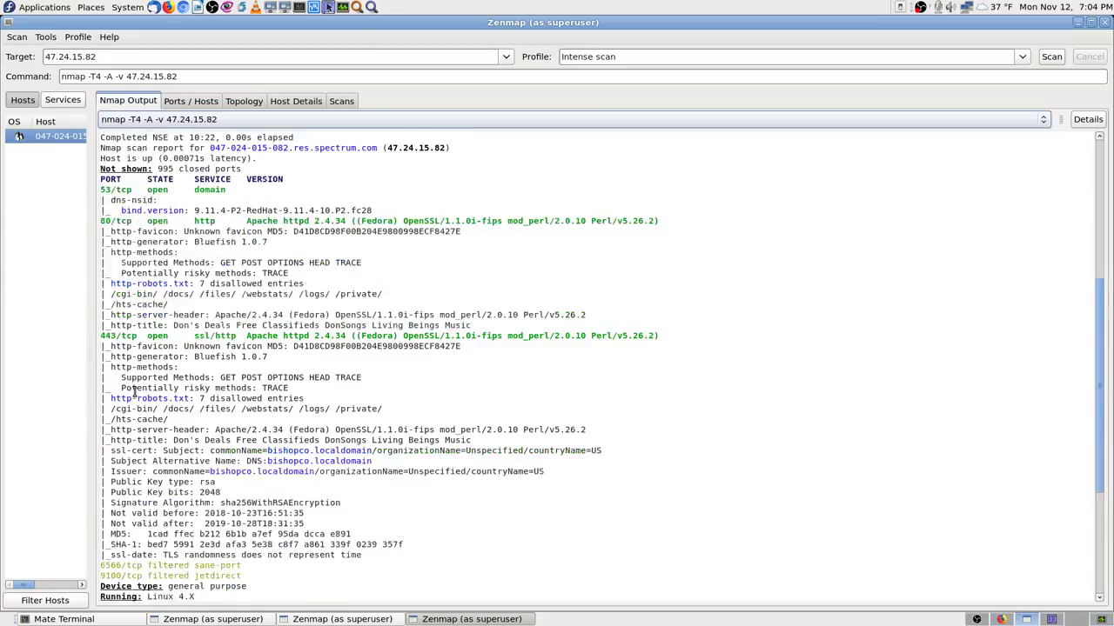
pyautogui.scroll(-2, 135, 394)
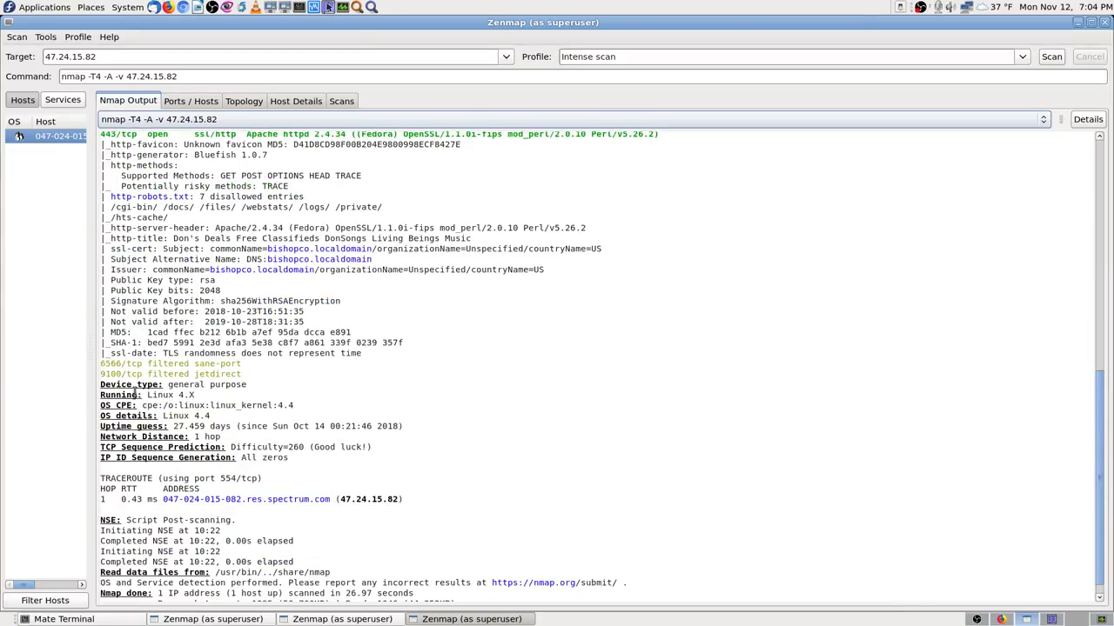
pyautogui.scroll(10, 134, 393)
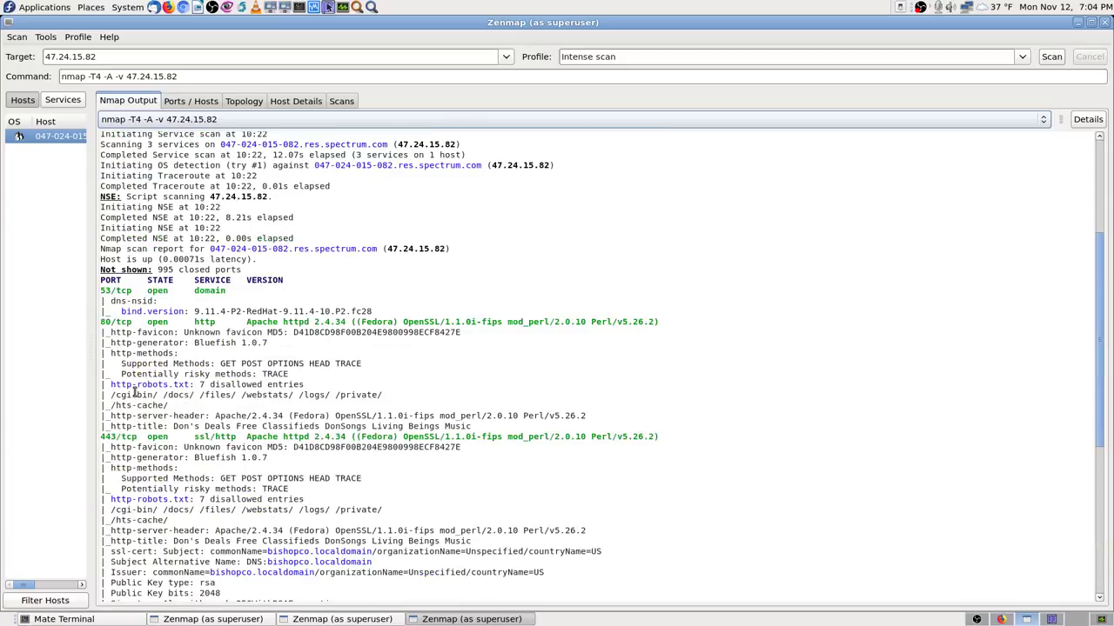
# Try 192.168.0.153 as target, reset it to 47.24.15.82, and close this duplicate window
pyautogui.click(505, 56)
pyautogui.click(505, 74)
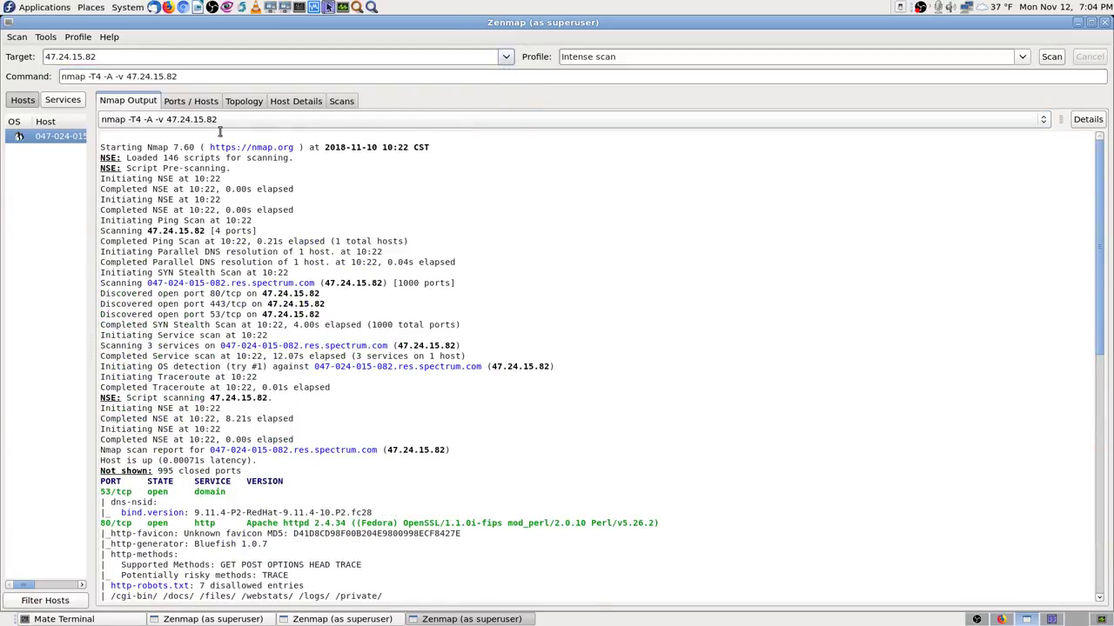
pyautogui.click(192, 101)
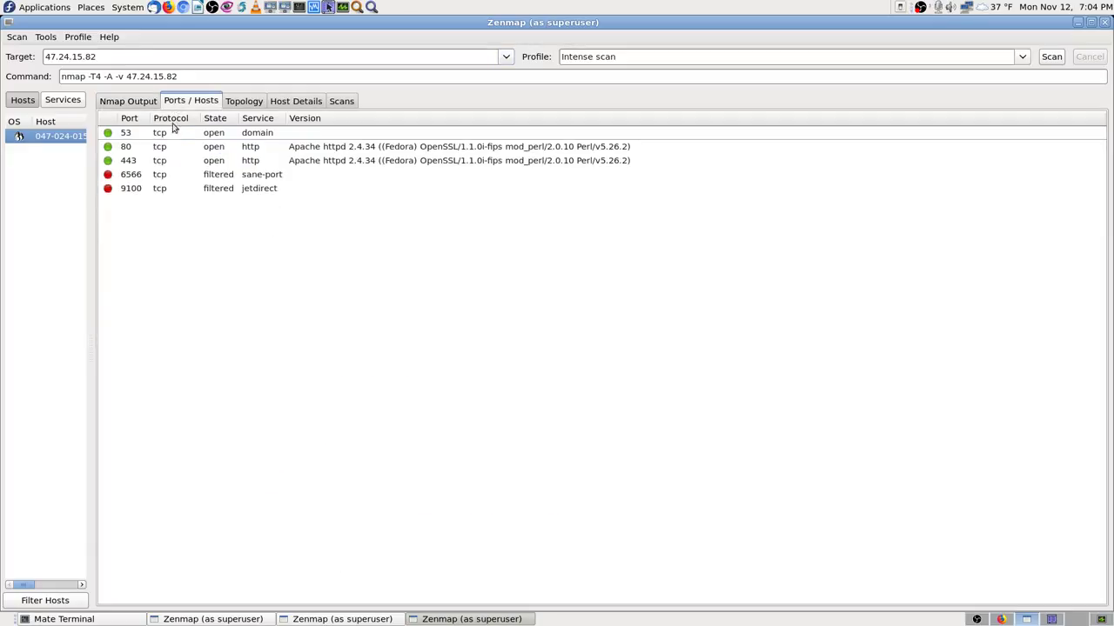
pyautogui.click(125, 102)
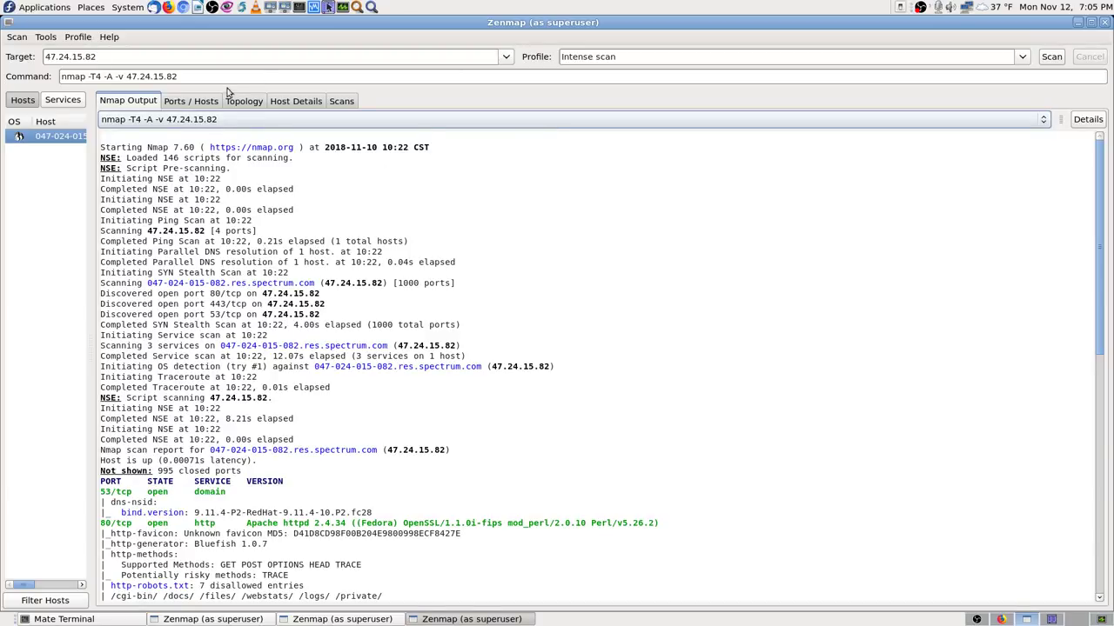
pyautogui.click(505, 56)
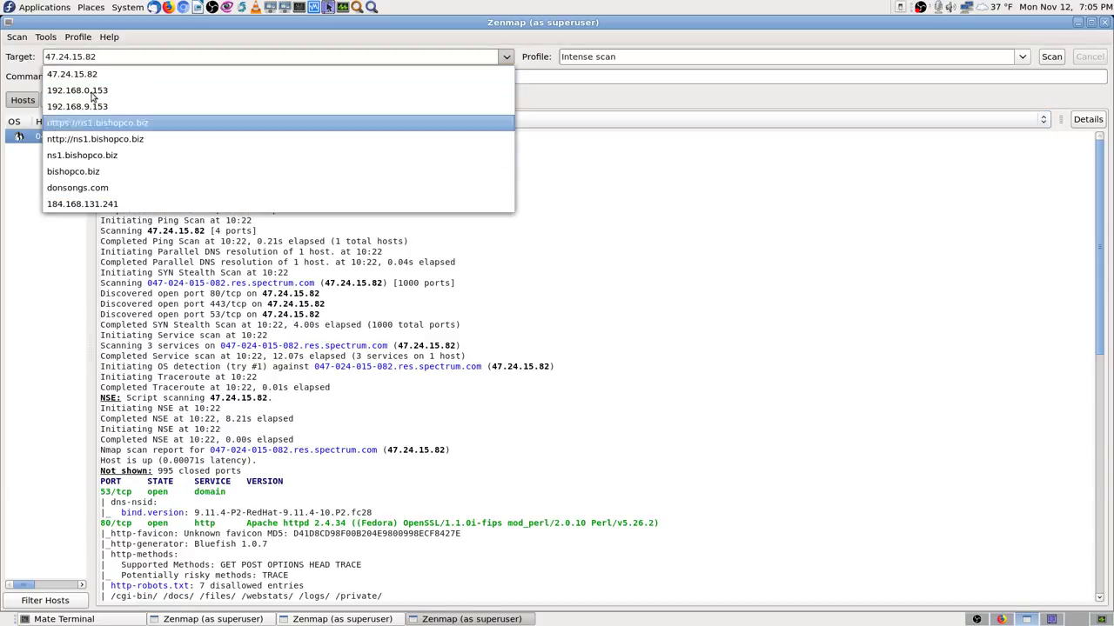
pyautogui.click(148, 90)
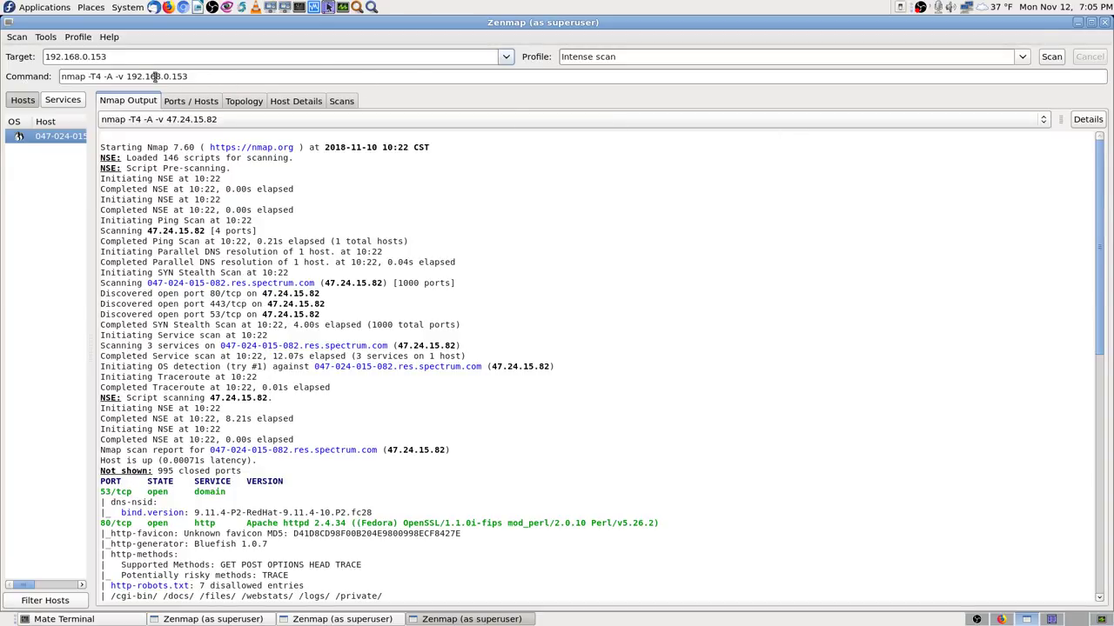
pyautogui.click(505, 57)
pyautogui.click(132, 74)
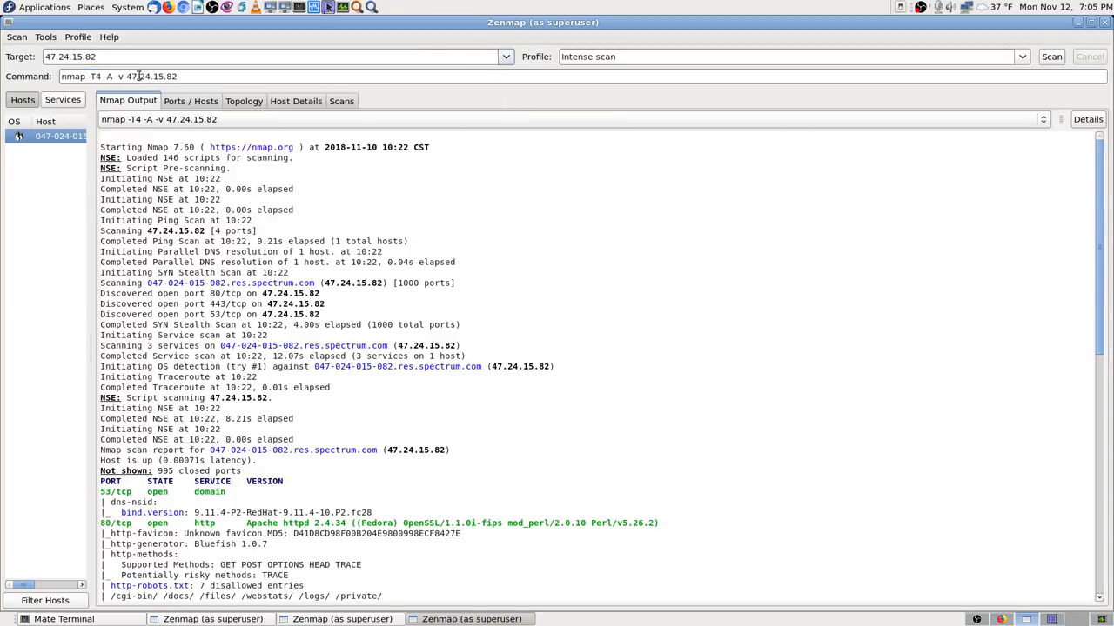
pyautogui.click(1106, 24)
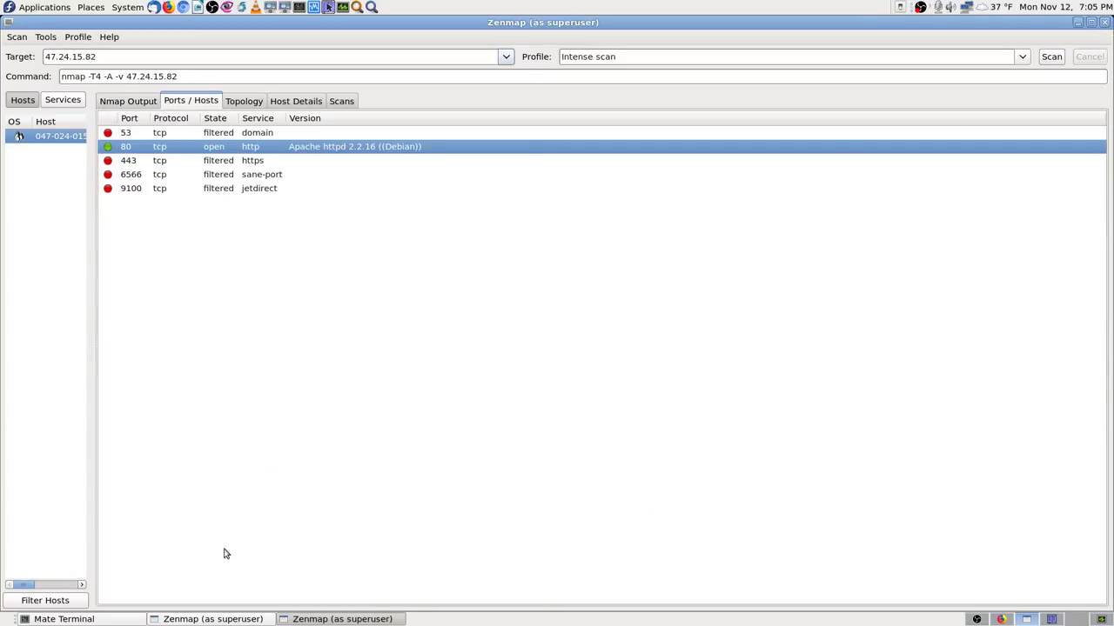
pyautogui.click(327, 620)
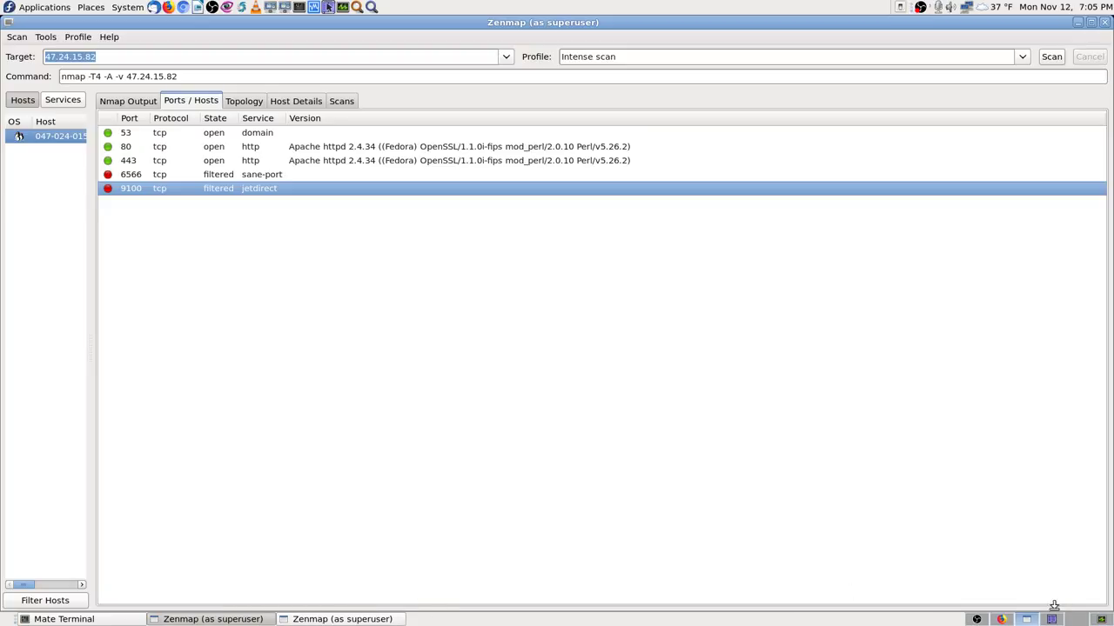
pyautogui.click(1001, 620)
pyautogui.click(1027, 620)
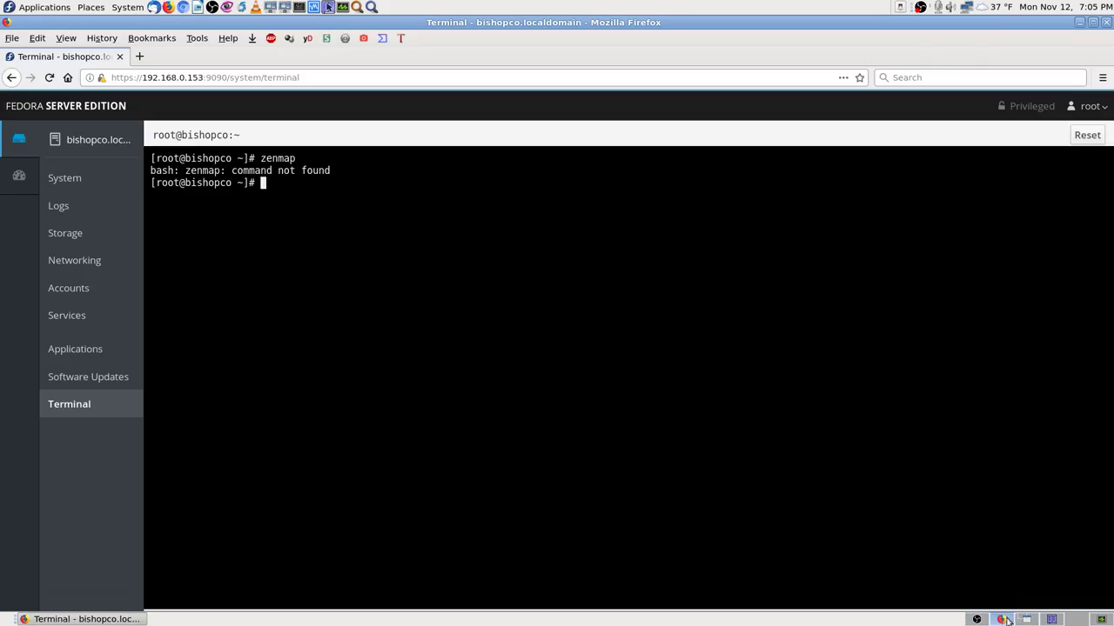
pyautogui.click(1055, 620)
pyautogui.click(1076, 619)
pyautogui.click(1101, 619)
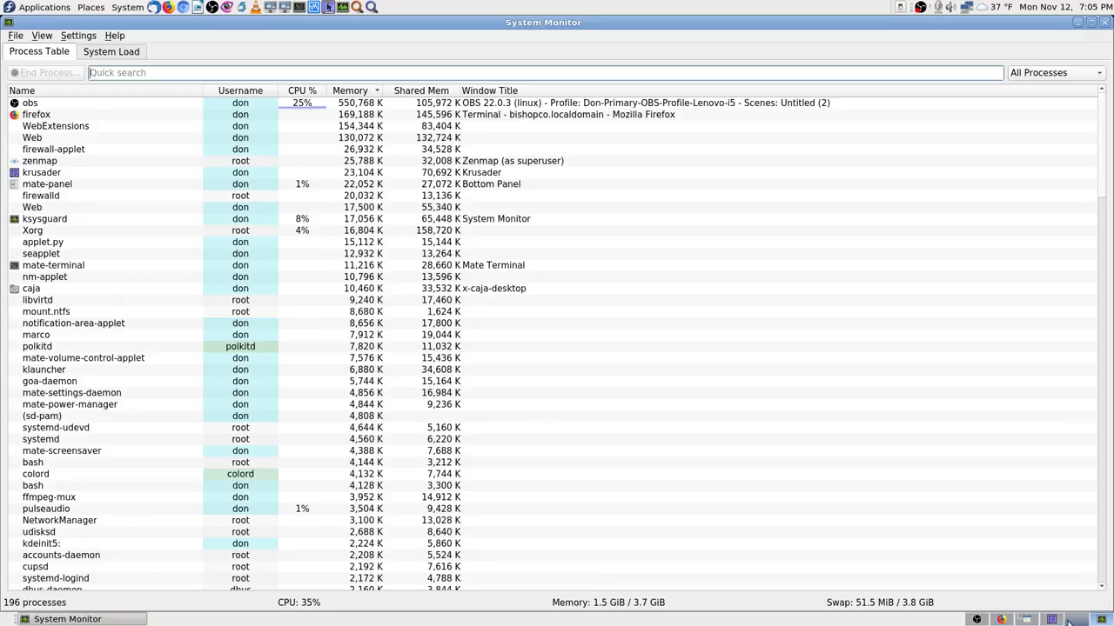
pyautogui.click(1021, 621)
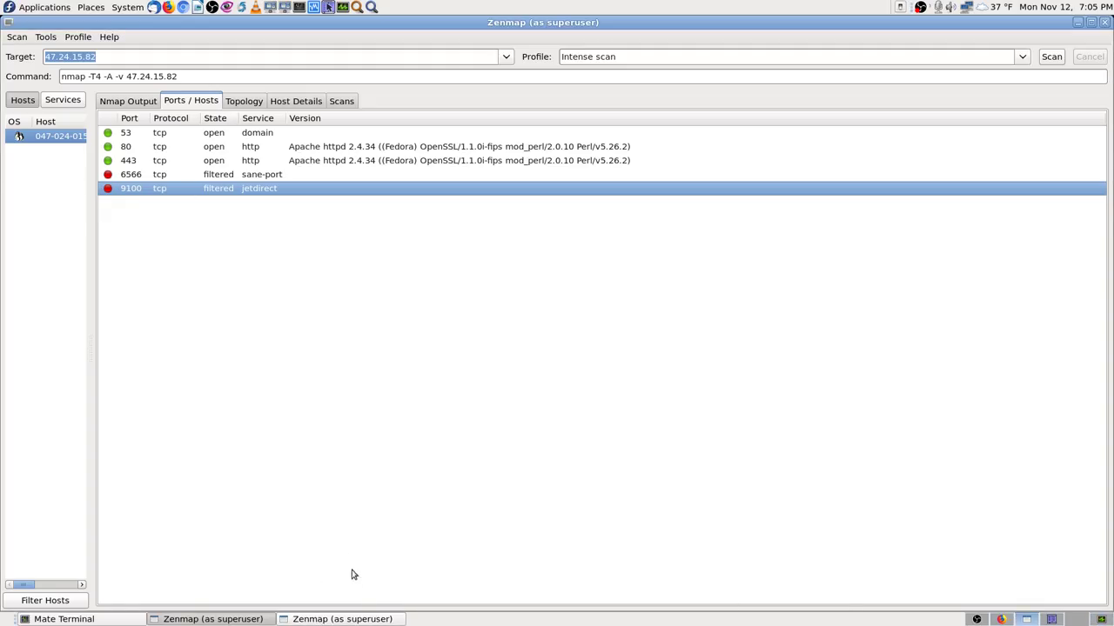
# Bring the Fedora scan window to the front and select its port 53 entry
pyautogui.click(329, 619)
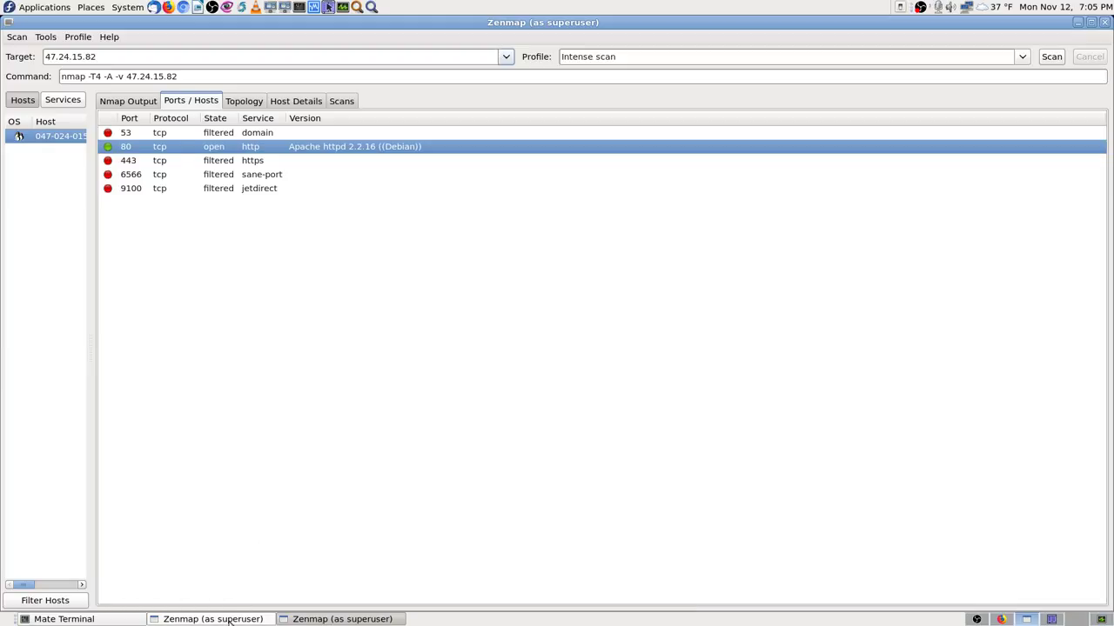
pyautogui.click(229, 619)
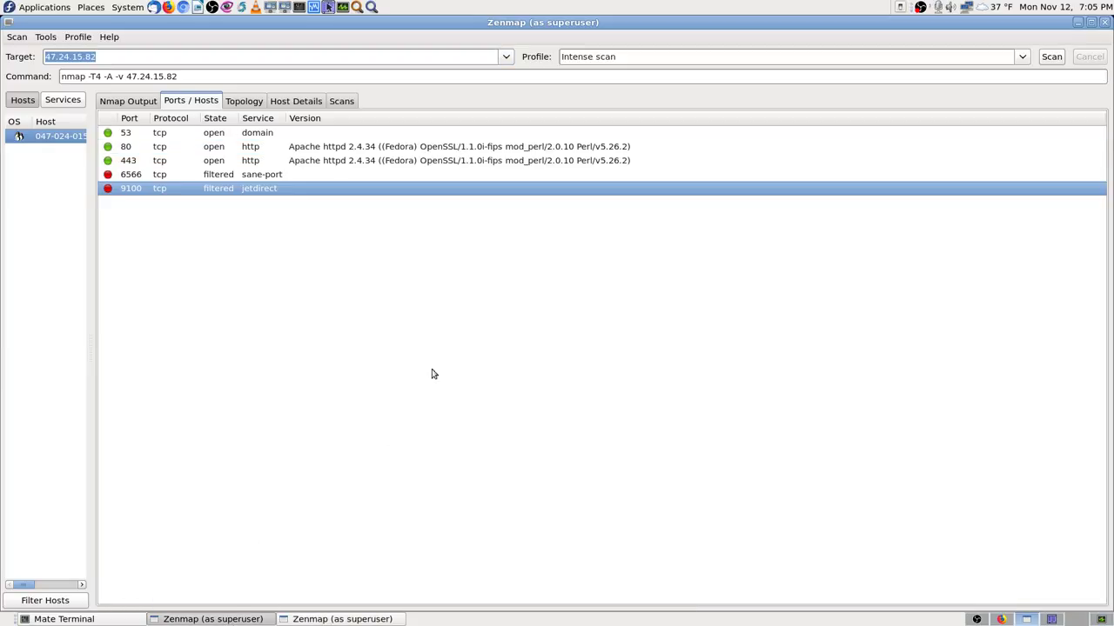
pyautogui.click(262, 134)
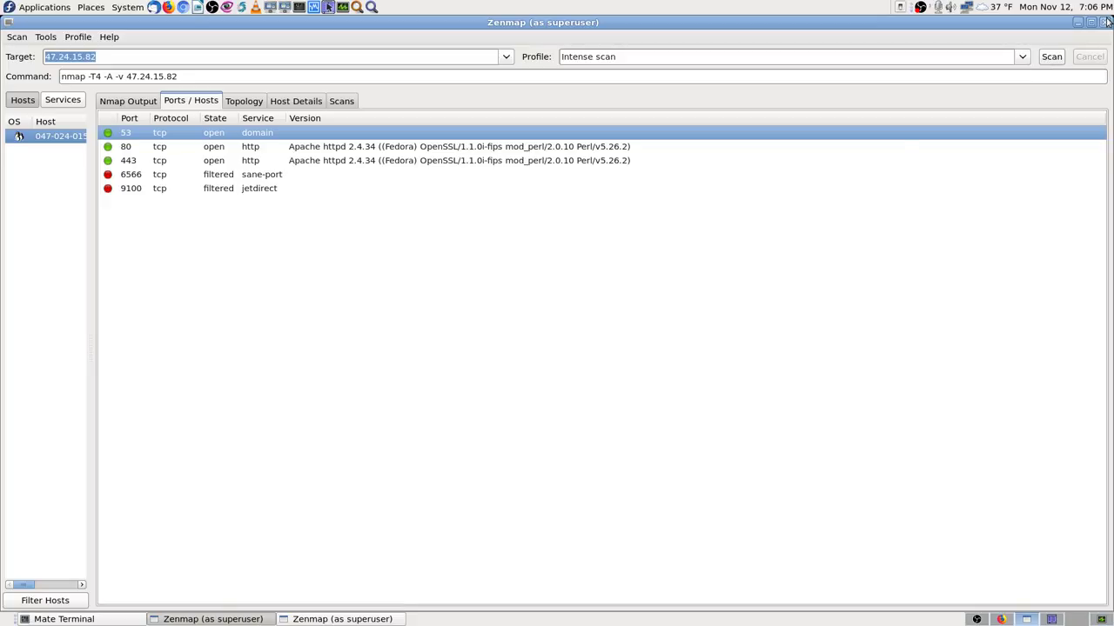
pyautogui.click(353, 618)
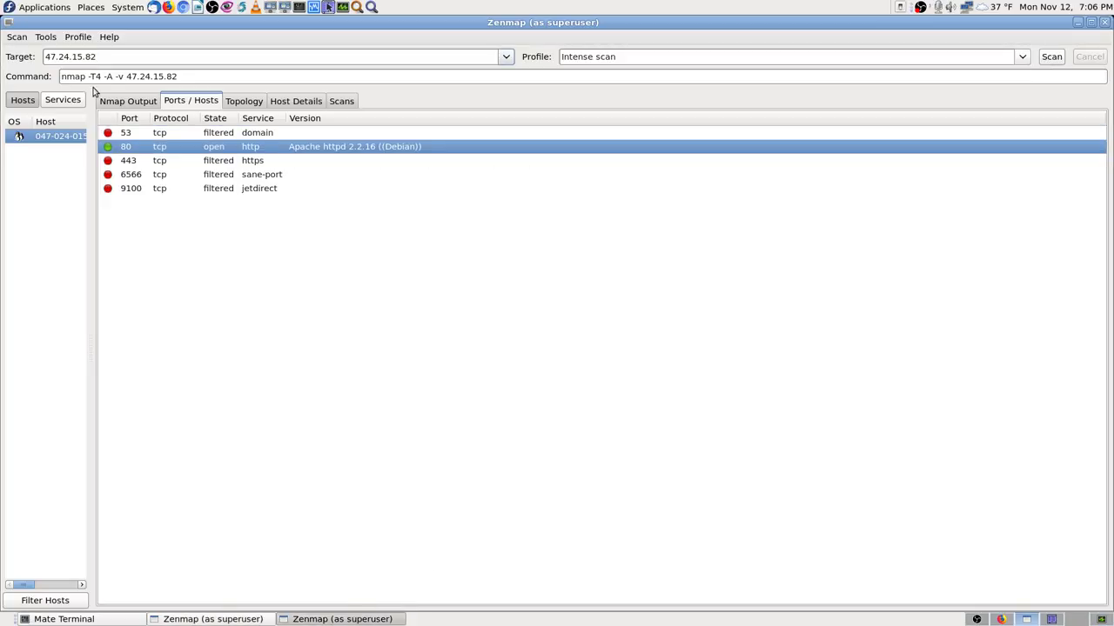
pyautogui.click(137, 104)
pyautogui.scroll(-5, 187, 426)
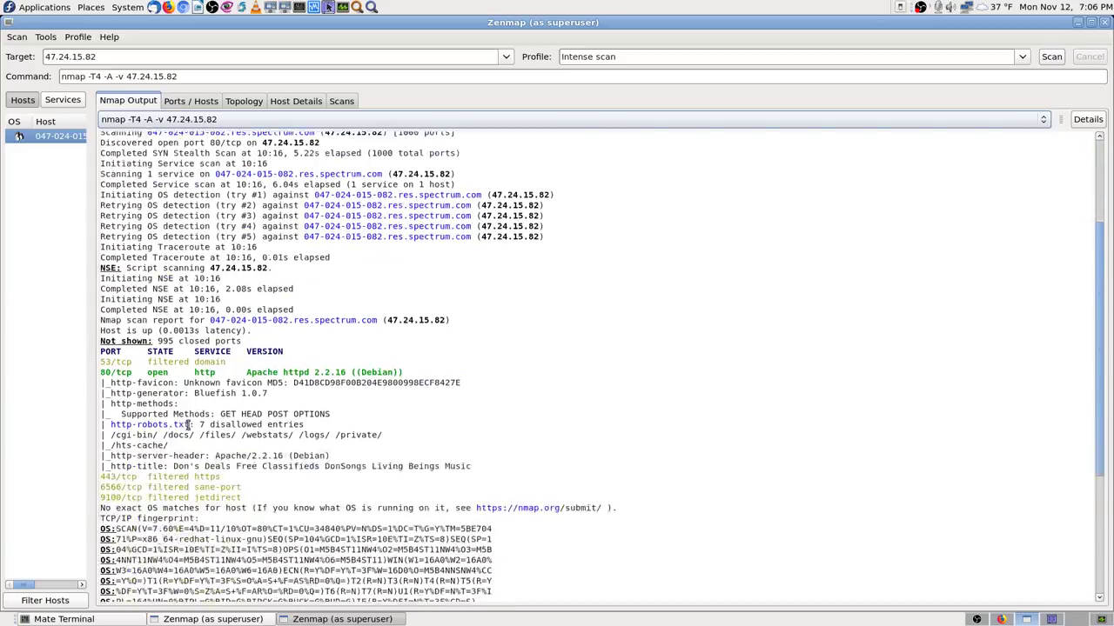
pyautogui.scroll(-5, 187, 426)
pyautogui.scroll(3, 144, 333)
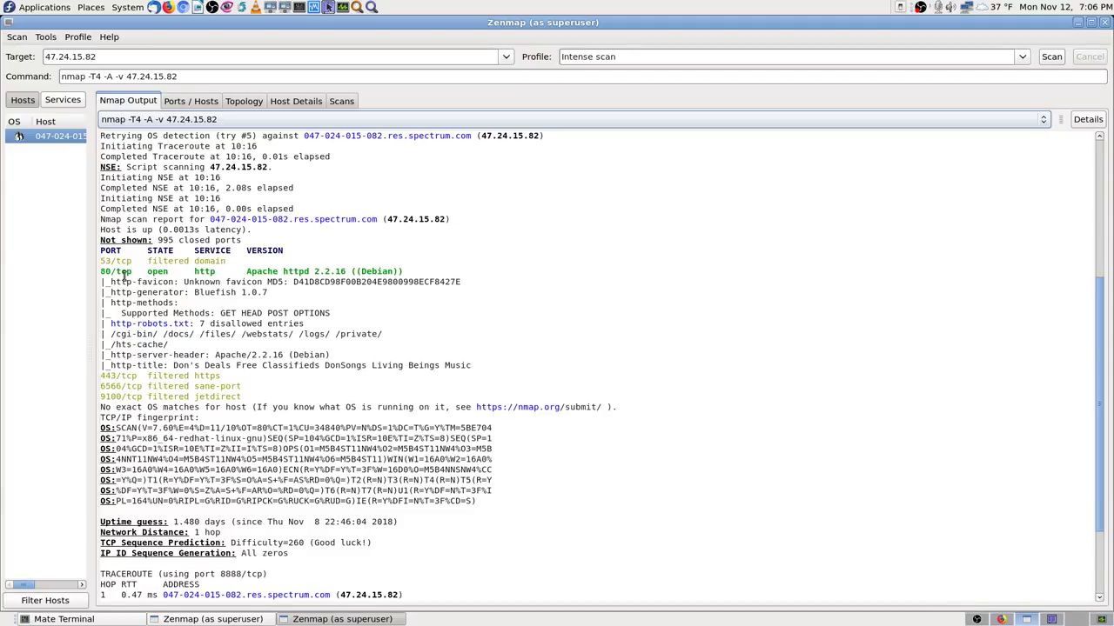
pyautogui.moveTo(148, 392)
pyautogui.mouseDown()
pyautogui.moveTo(174, 385)
pyautogui.moveTo(146, 372)
pyautogui.mouseUp()
pyautogui.click(159, 386)
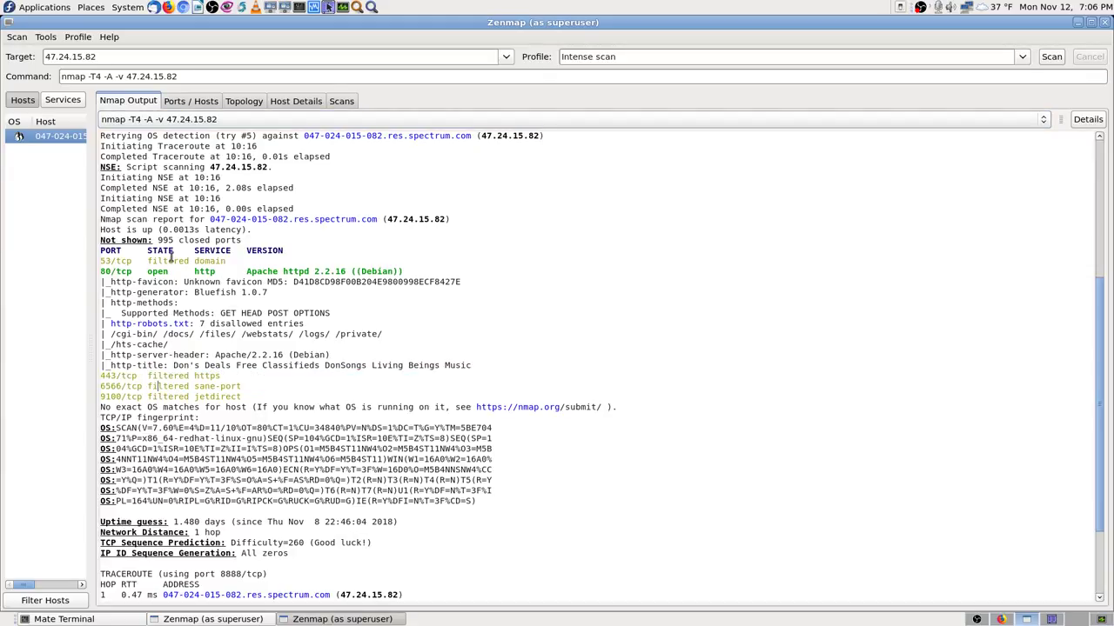
pyautogui.scroll(5, 291, 387)
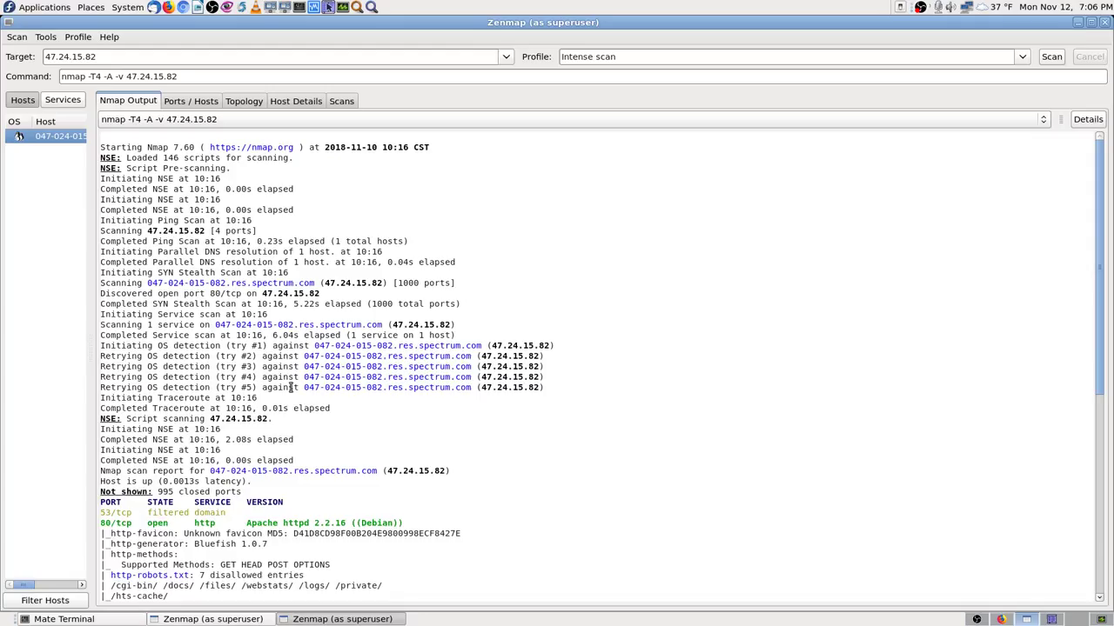
pyautogui.click(265, 619)
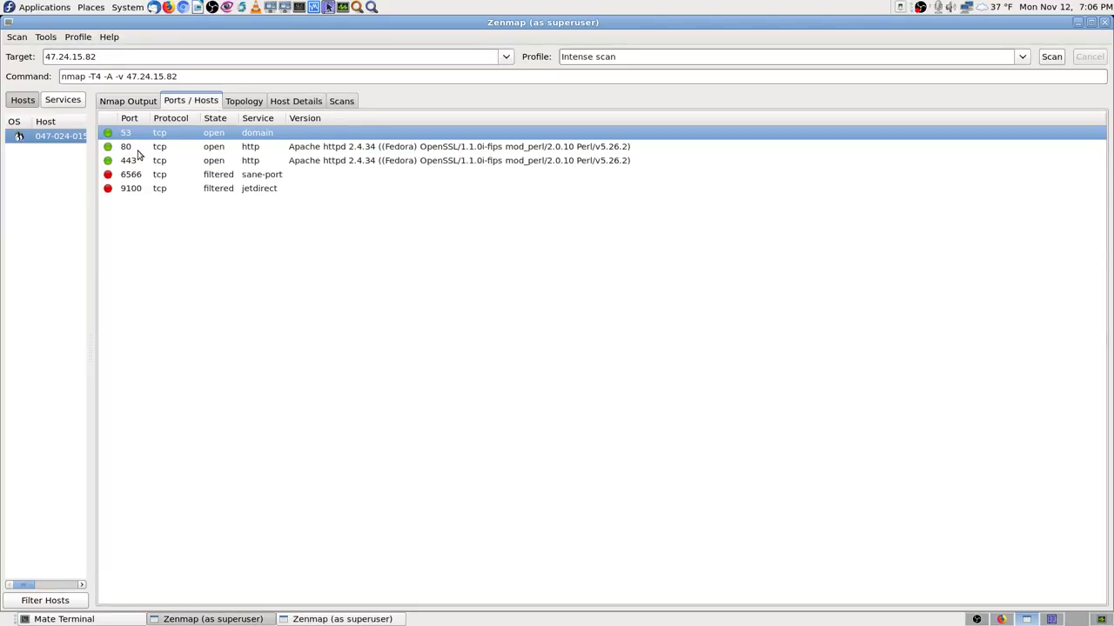
pyautogui.click(315, 620)
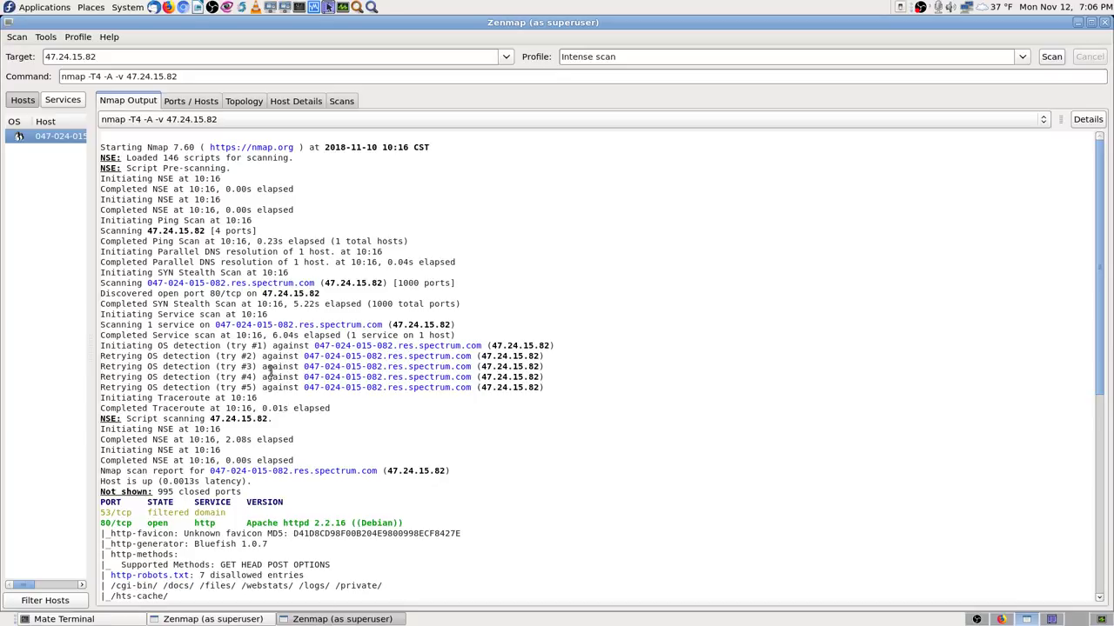
pyautogui.click(213, 619)
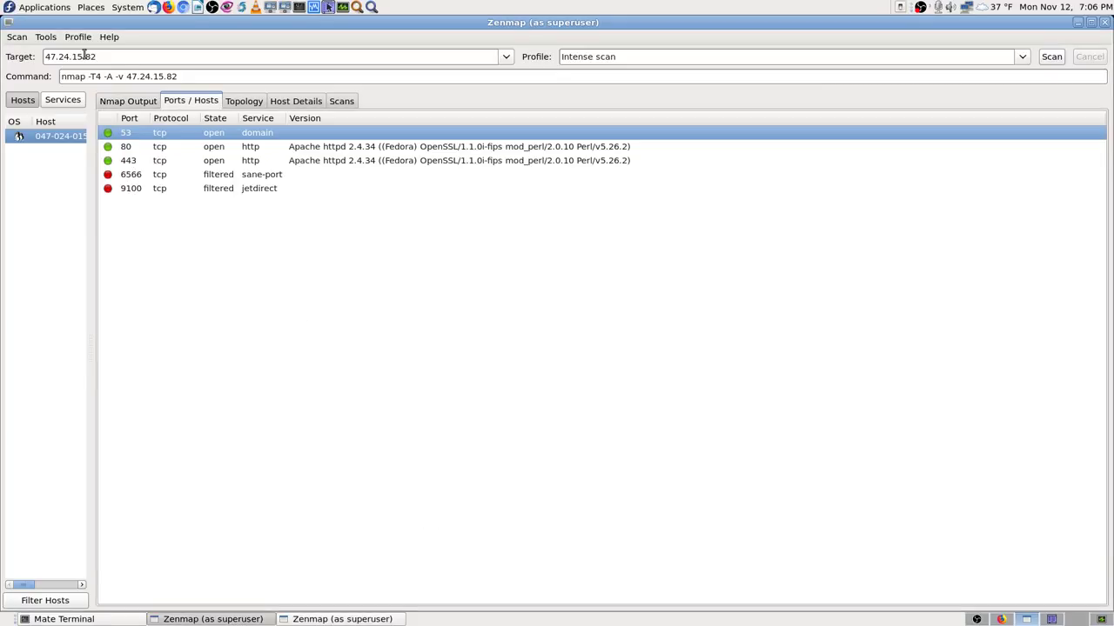
# Show the Debian scan window's port list, close that window, and open the Target list
pyautogui.click(315, 621)
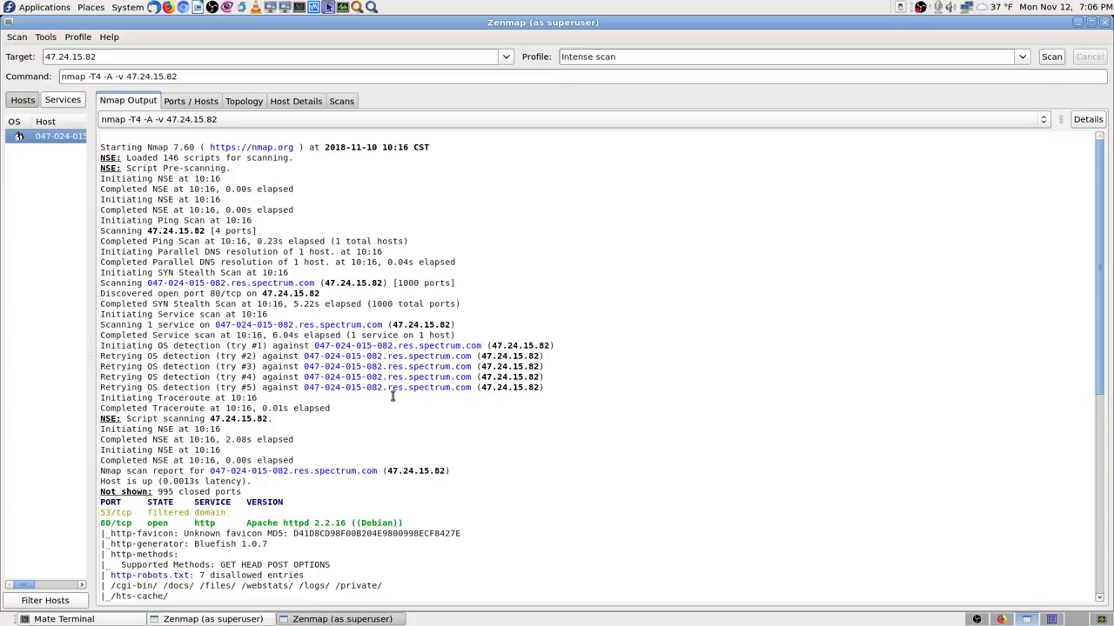
pyautogui.click(201, 102)
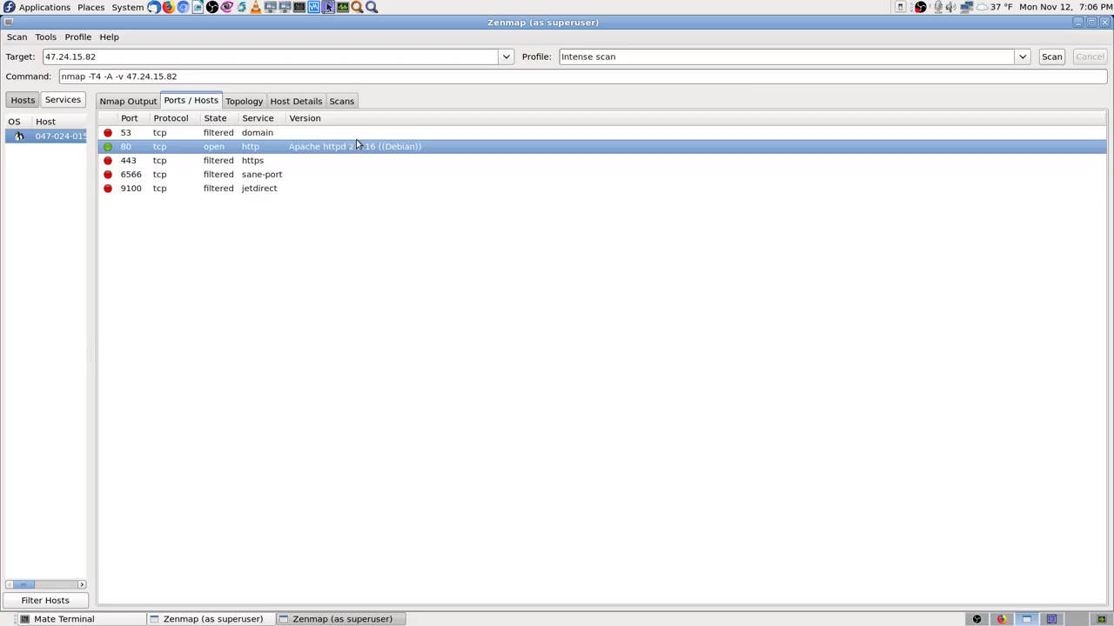
pyautogui.click(1104, 22)
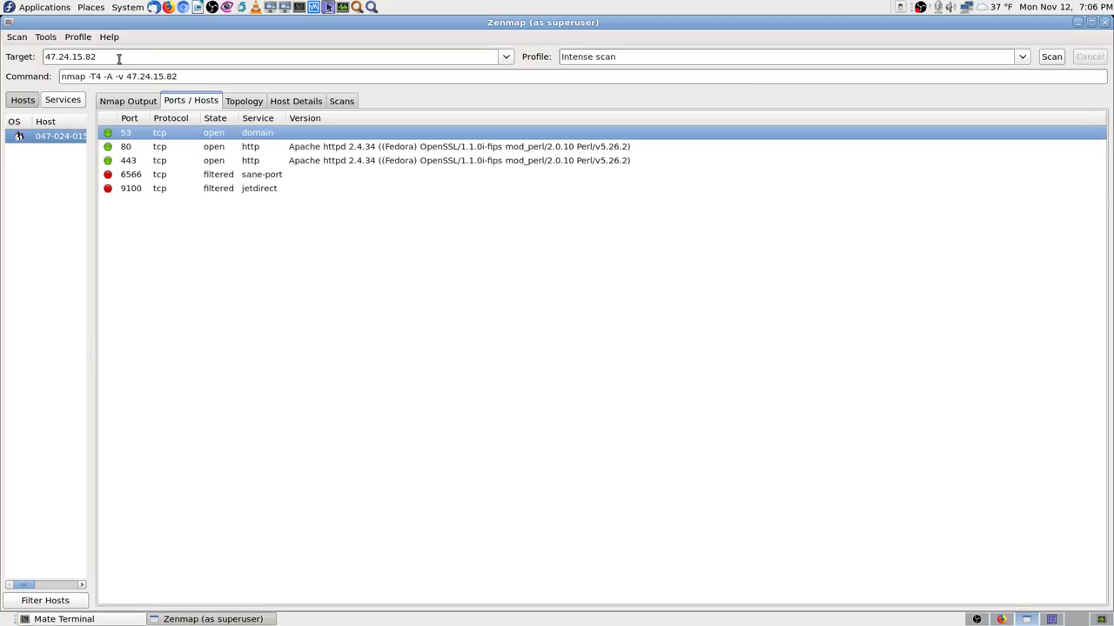
pyautogui.click(505, 56)
# Run an intense scan of 192.168.0.153 and highlight the 22/tcp and 9090/tcp output lines
pyautogui.click(409, 92)
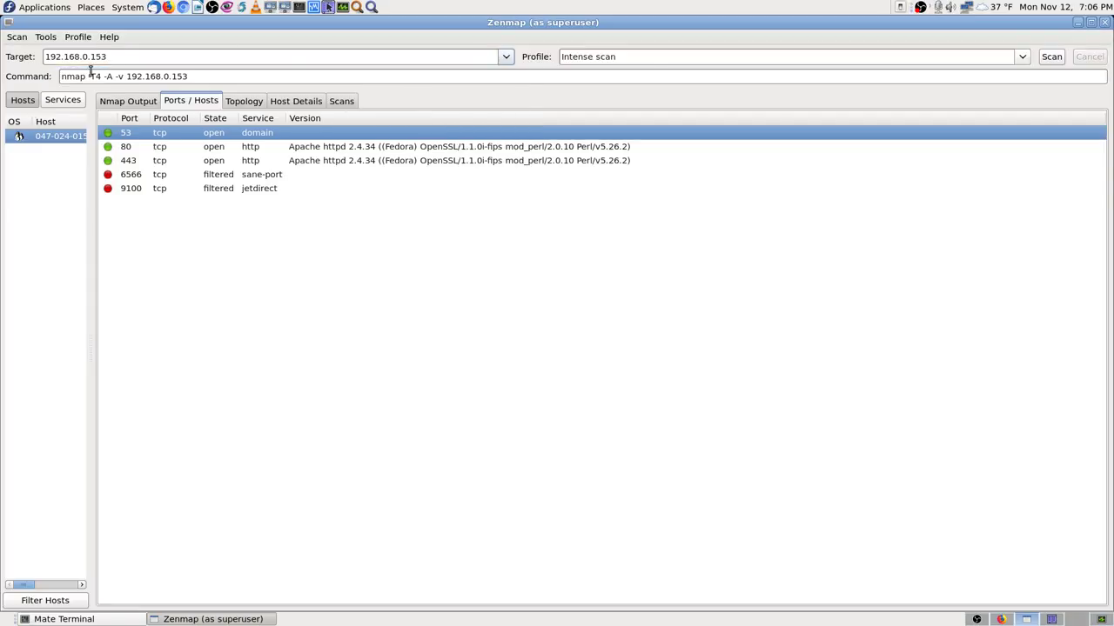
pyautogui.click(1050, 57)
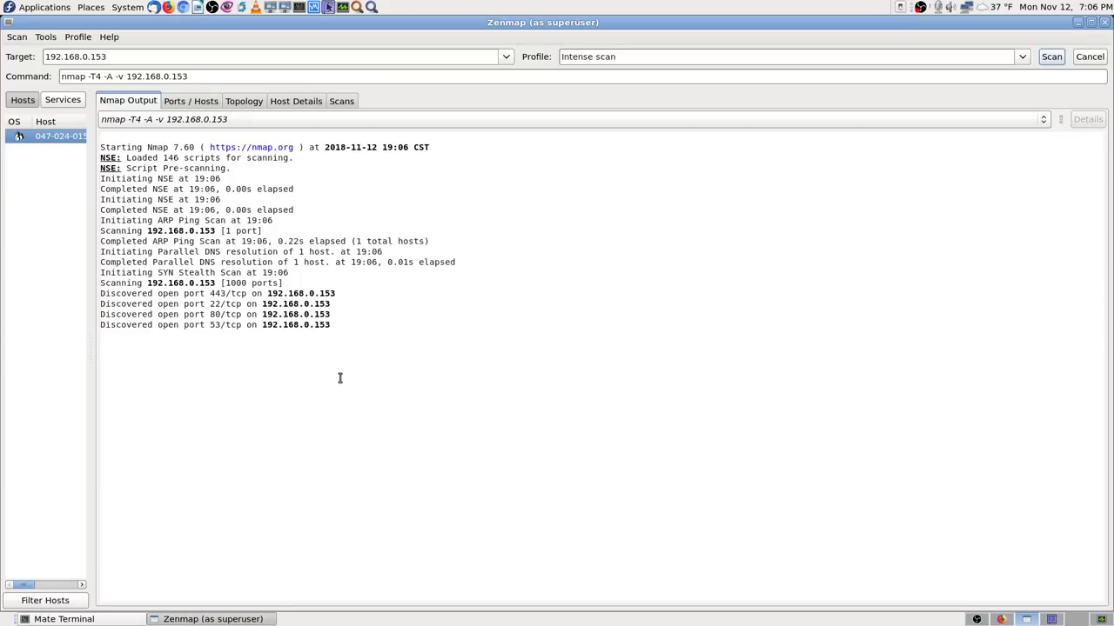
pyautogui.click(225, 304)
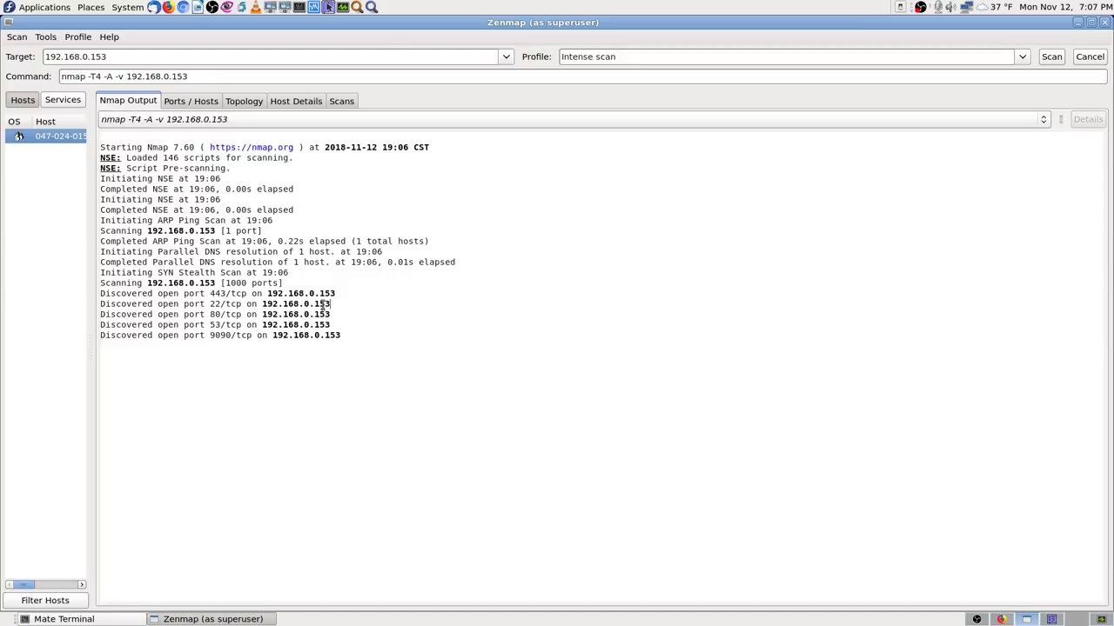
pyautogui.moveTo(329, 305); pyautogui.dragTo(96, 305)
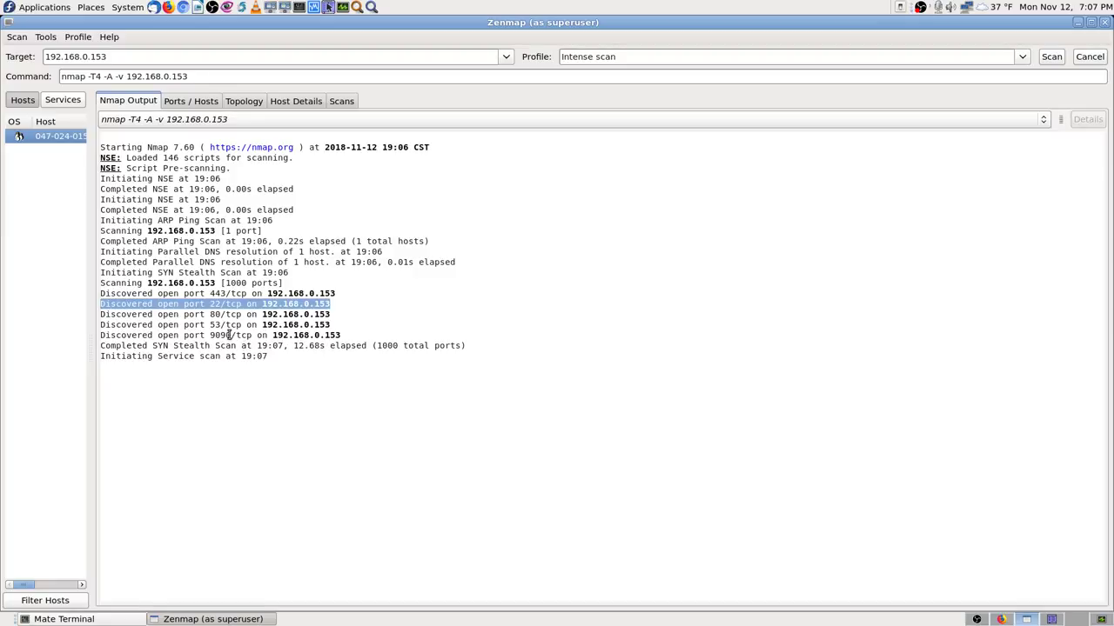
pyautogui.moveTo(340, 336); pyautogui.dragTo(132, 336)
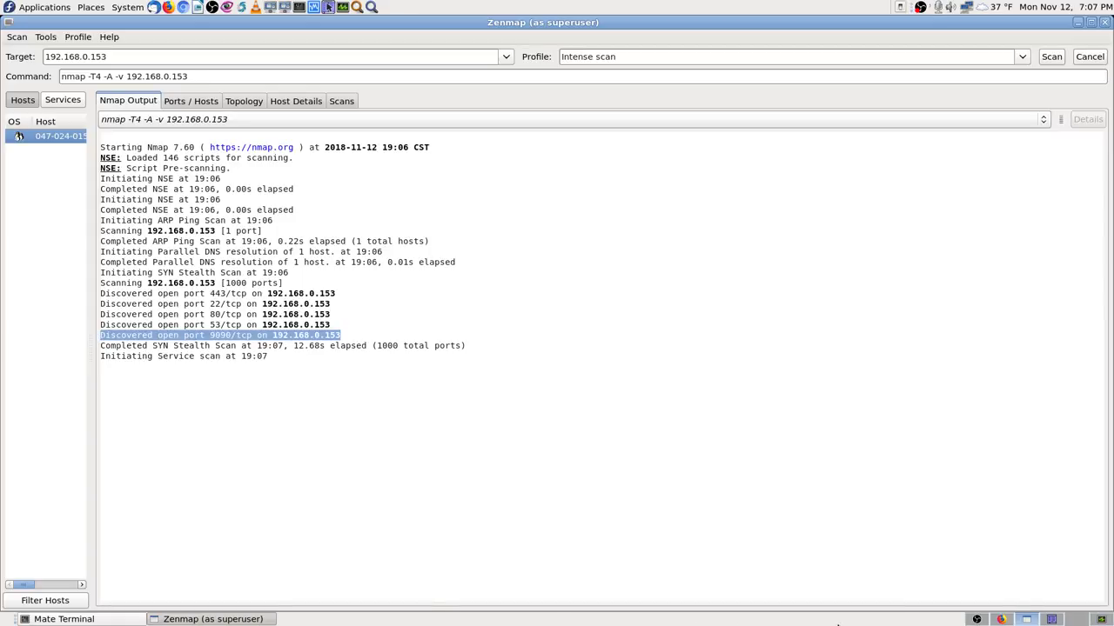
pyautogui.hotkey('ctrl', 'alt', 'Right')
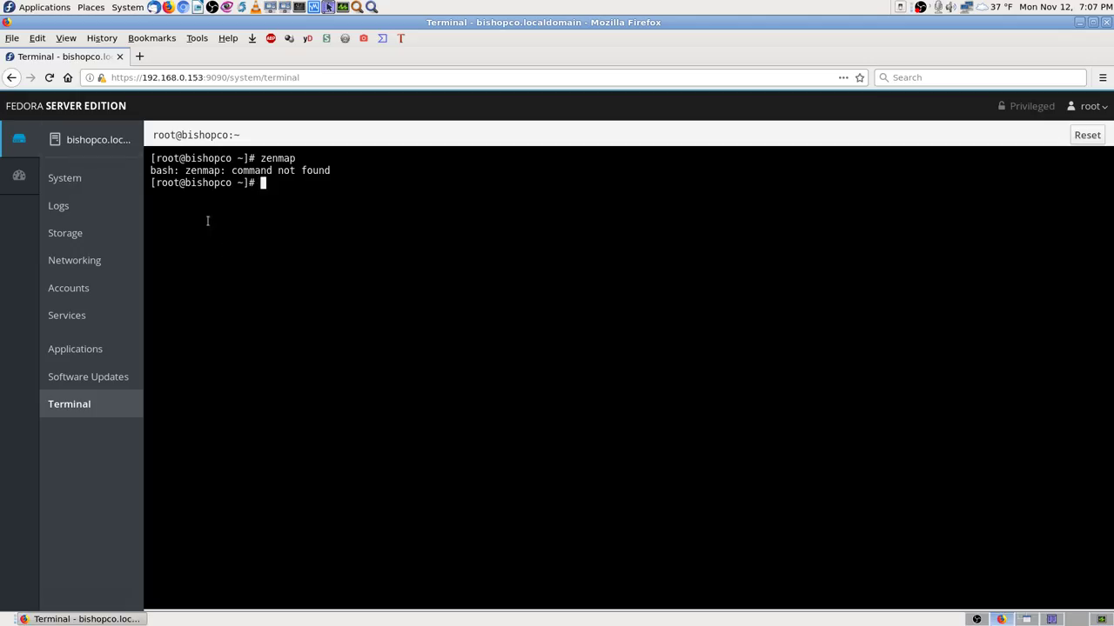
# Glance at the Krusader workspace, then return to the Zenmap workspace
pyautogui.hotkey('ctrl', 'alt', 'Left')
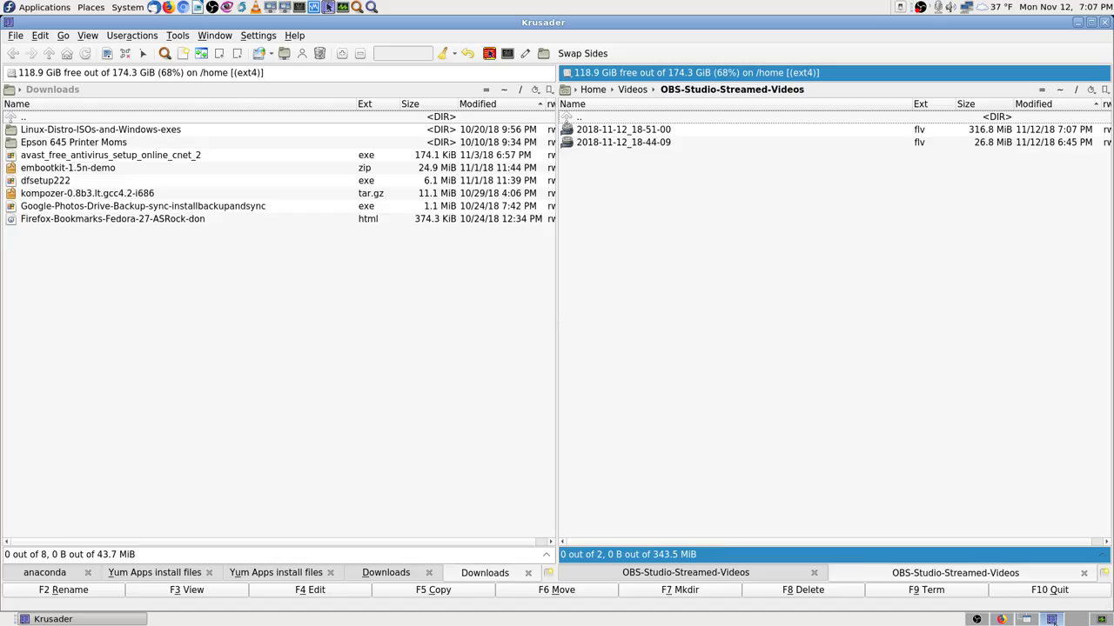
pyautogui.click(1026, 620)
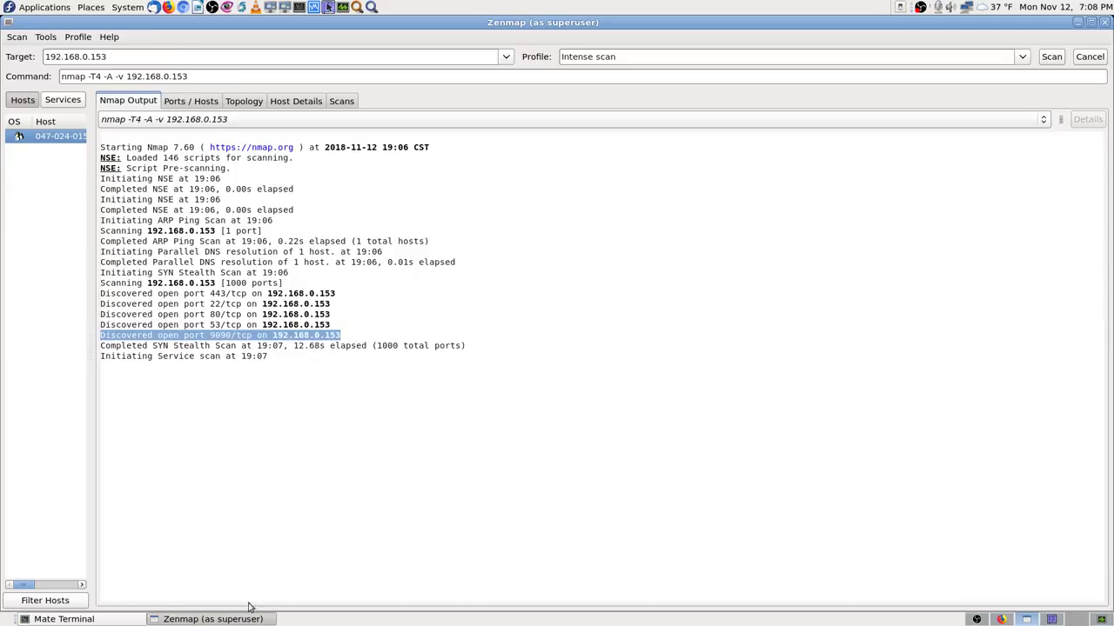
# Bring Firefox with the Cockpit terminal forward and open an empty new tab
pyautogui.click(1002, 619)
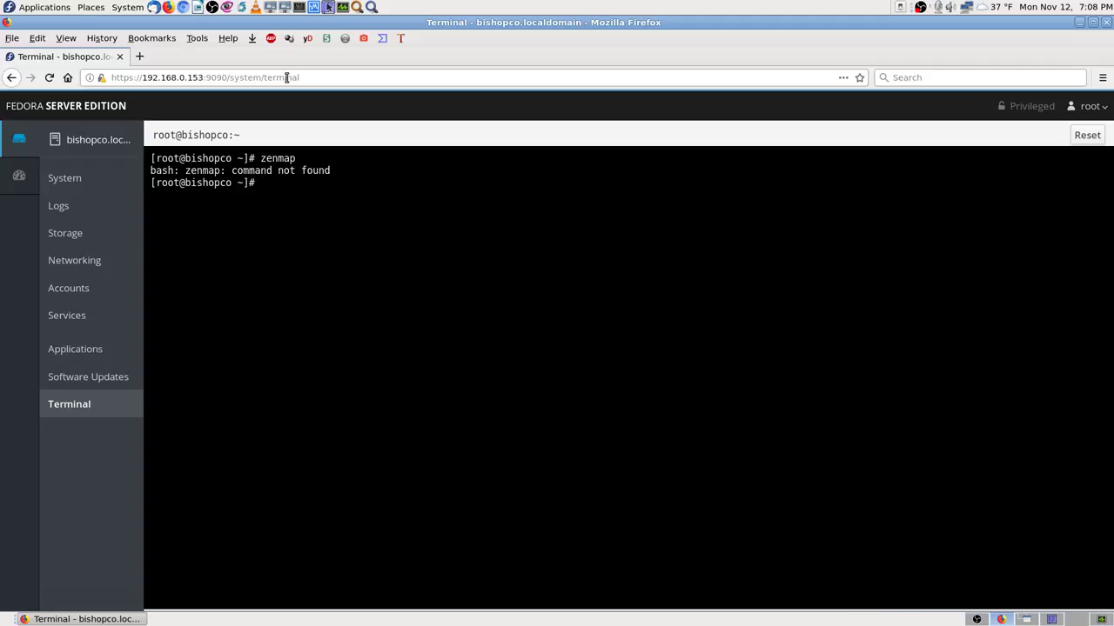
pyautogui.click(140, 57)
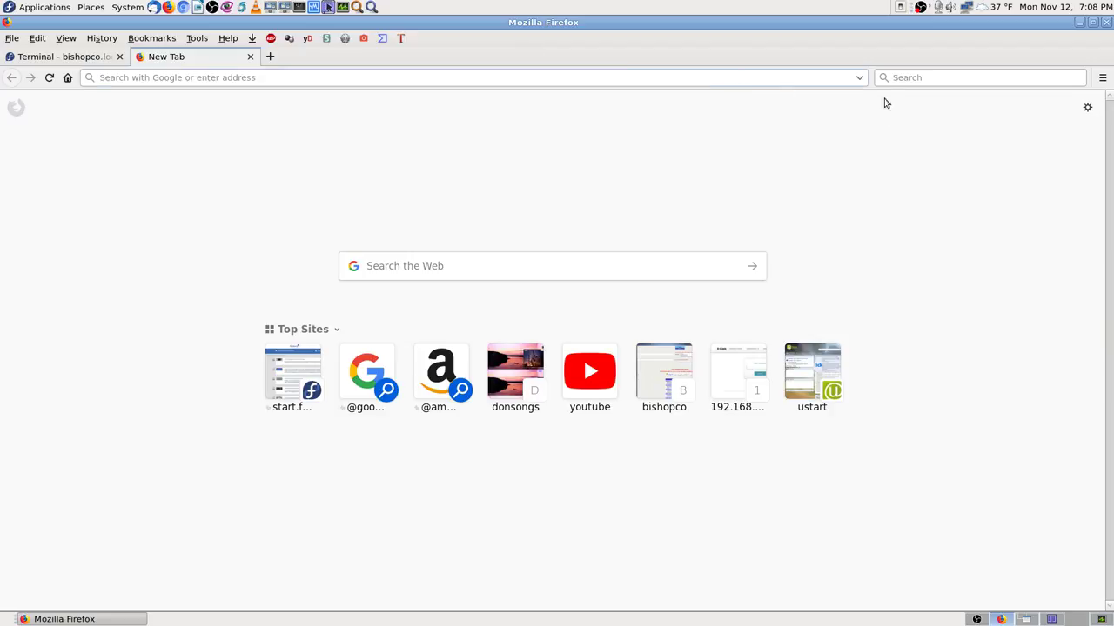
# Search Google for 'fedora 28 dns name authroative name server' from the toolbar search box
pyautogui.click(914, 75)
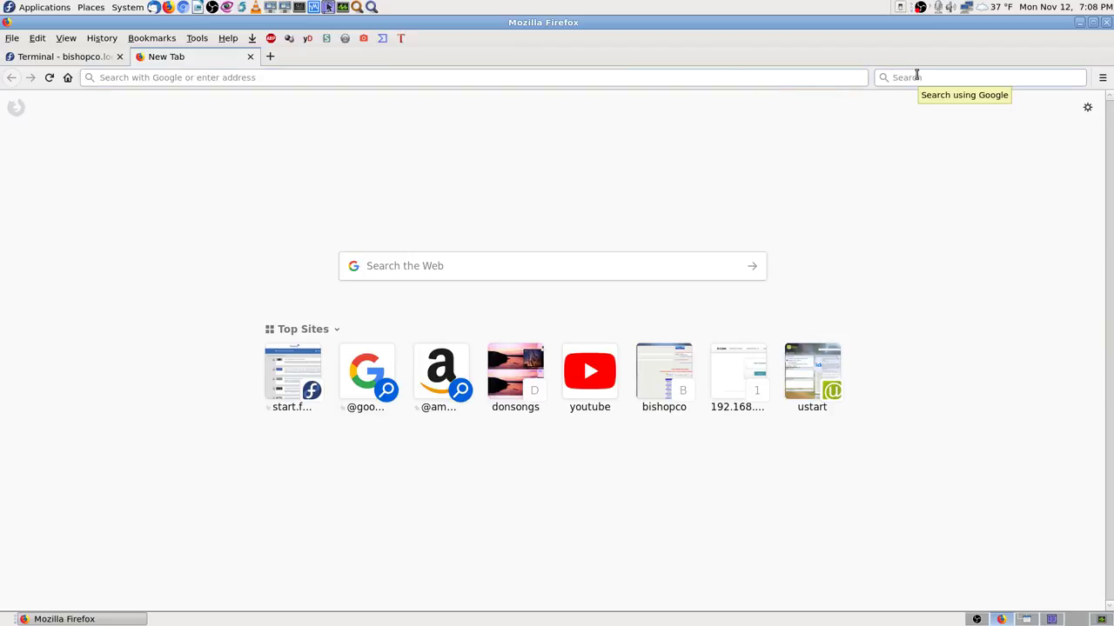
pyautogui.write('f')
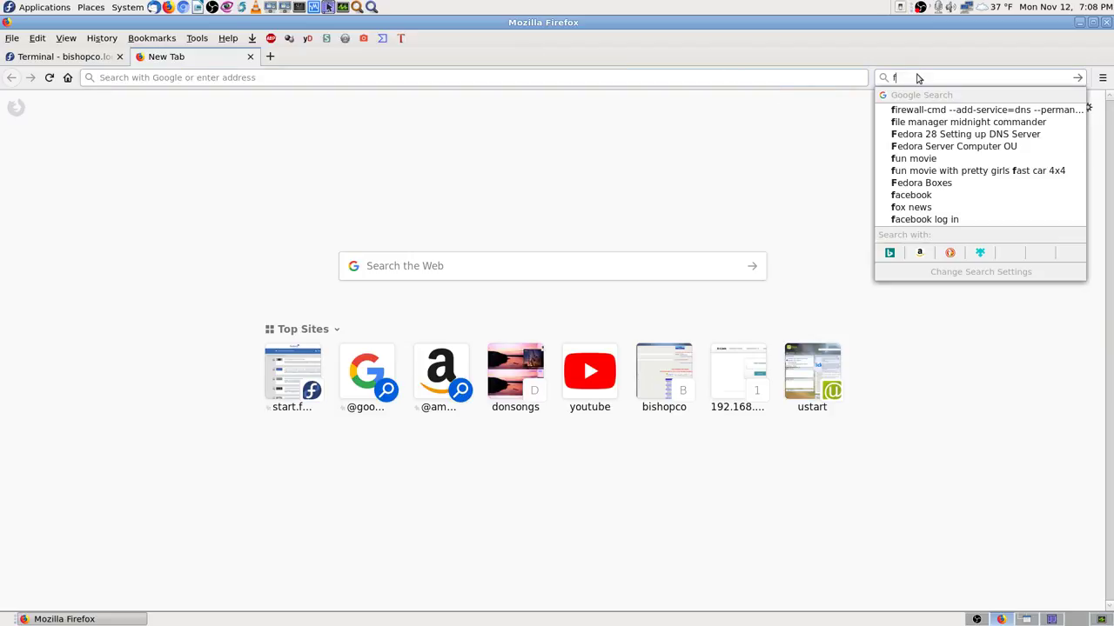
pyautogui.write('edora')
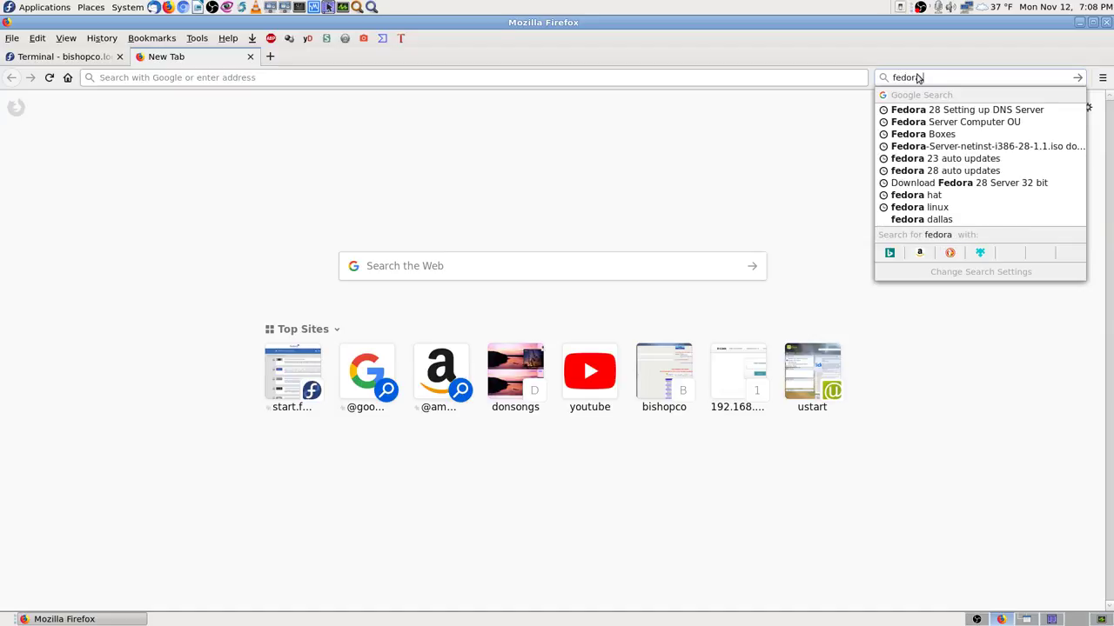
pyautogui.write(' 28')
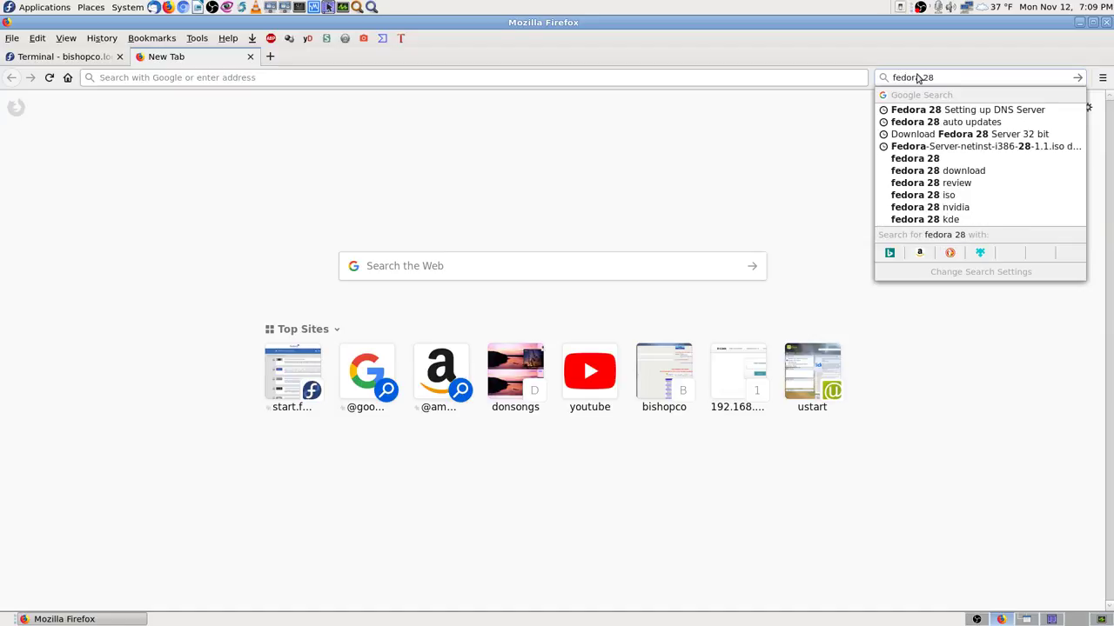
pyautogui.write(' dns name s')
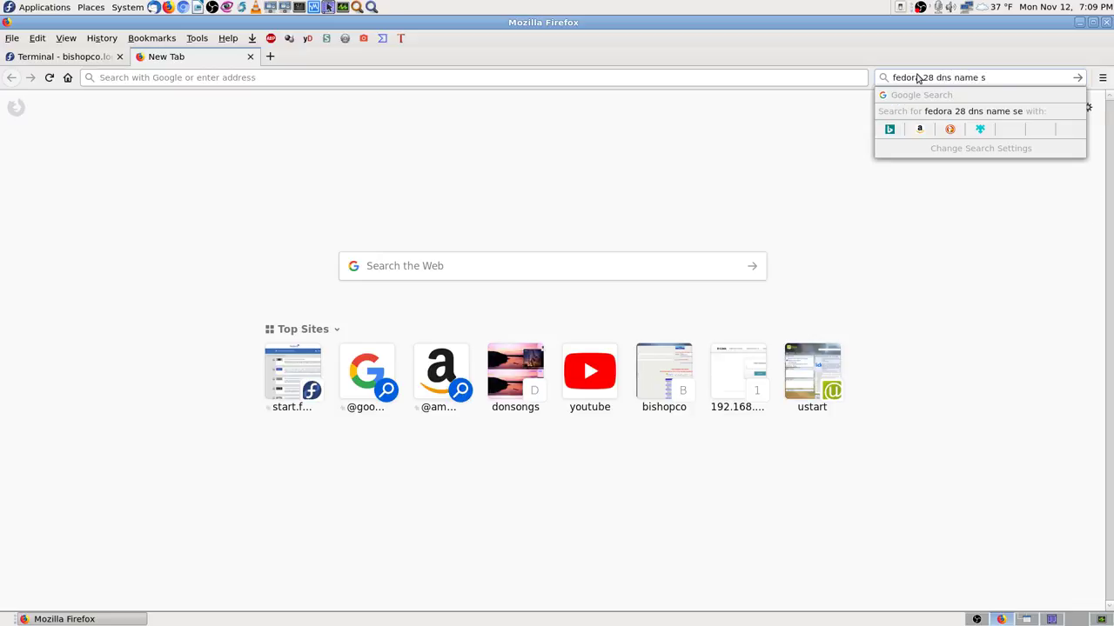
pyautogui.write('d')
pyautogui.press('BackSpace')
pyautogui.press('BackSpace')
pyautogui.write('authroiative name server')
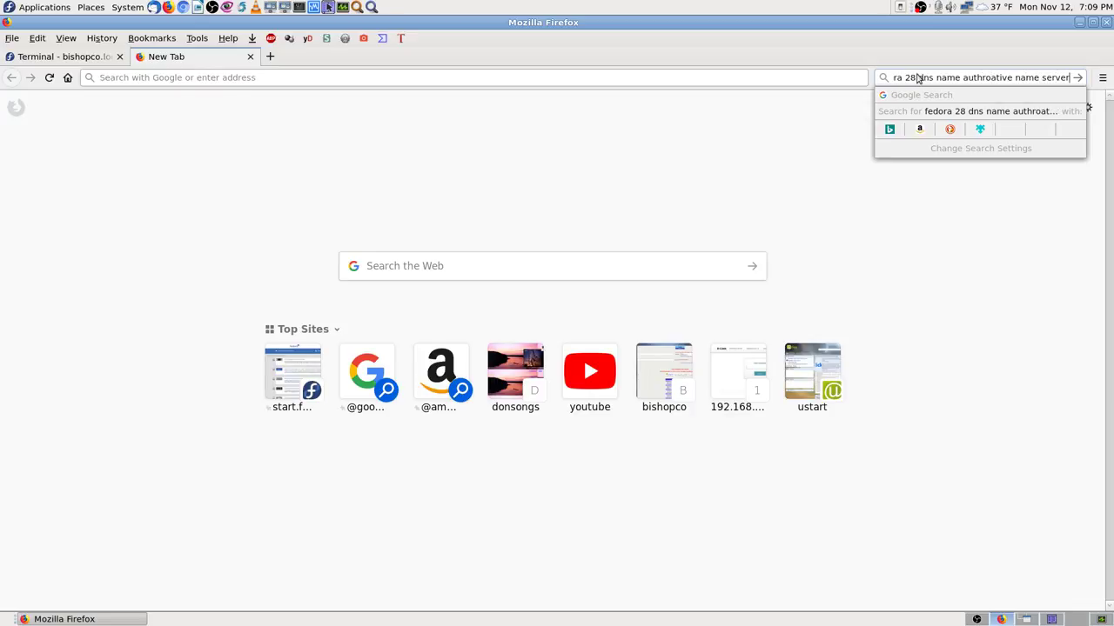
pyautogui.press('Return')
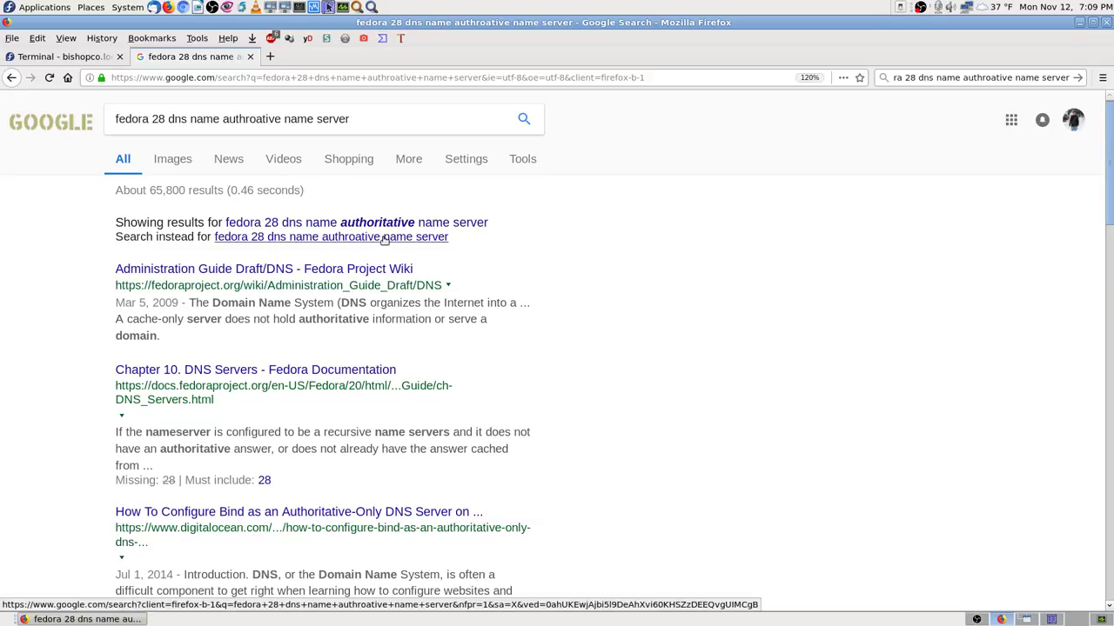
# Edit the Google query to 'fedora 28 dns authroative name server' and rerun it
pyautogui.click(436, 239)
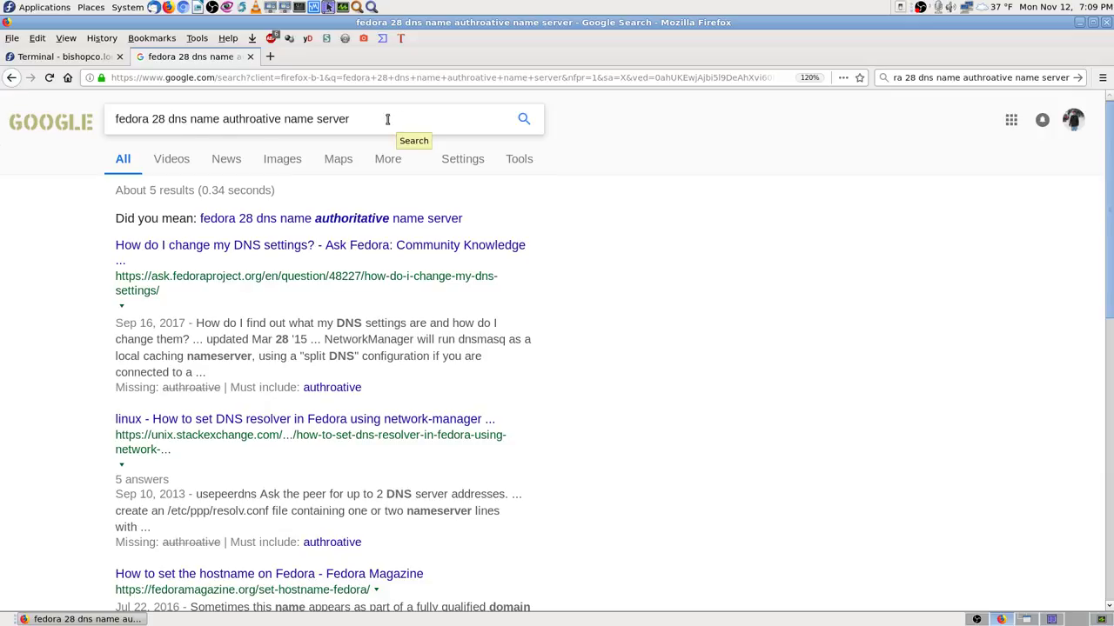
pyautogui.click(190, 119)
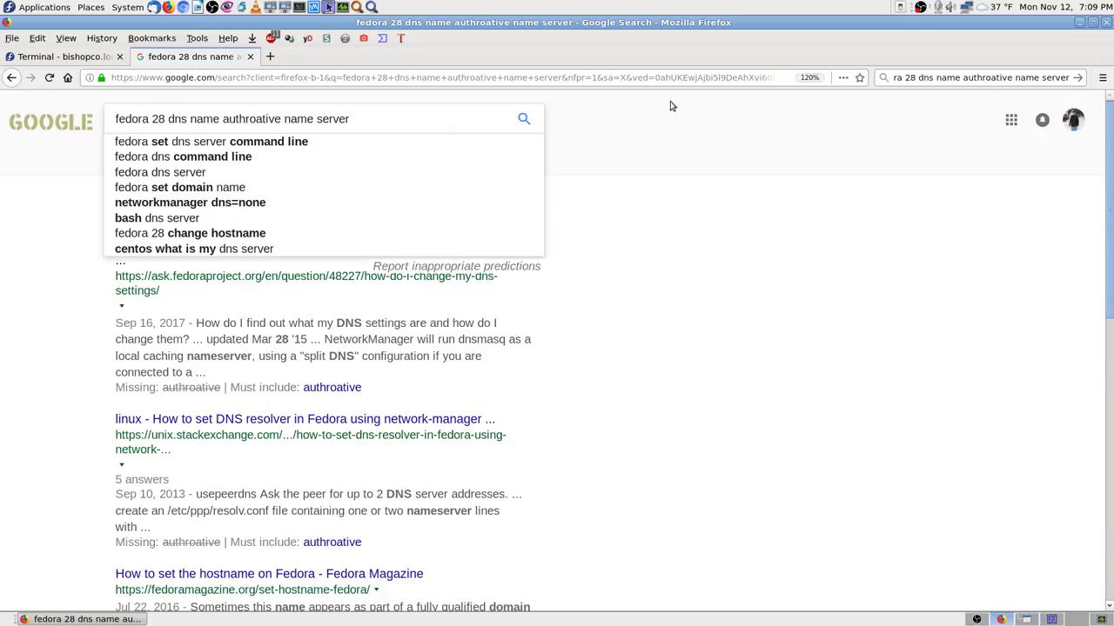
pyautogui.press('Delete')
pyautogui.press('Delete')
pyautogui.press('Delete')
pyautogui.press('Delete')
pyautogui.press('Delete')
pyautogui.press('Delete')
pyautogui.write('a')
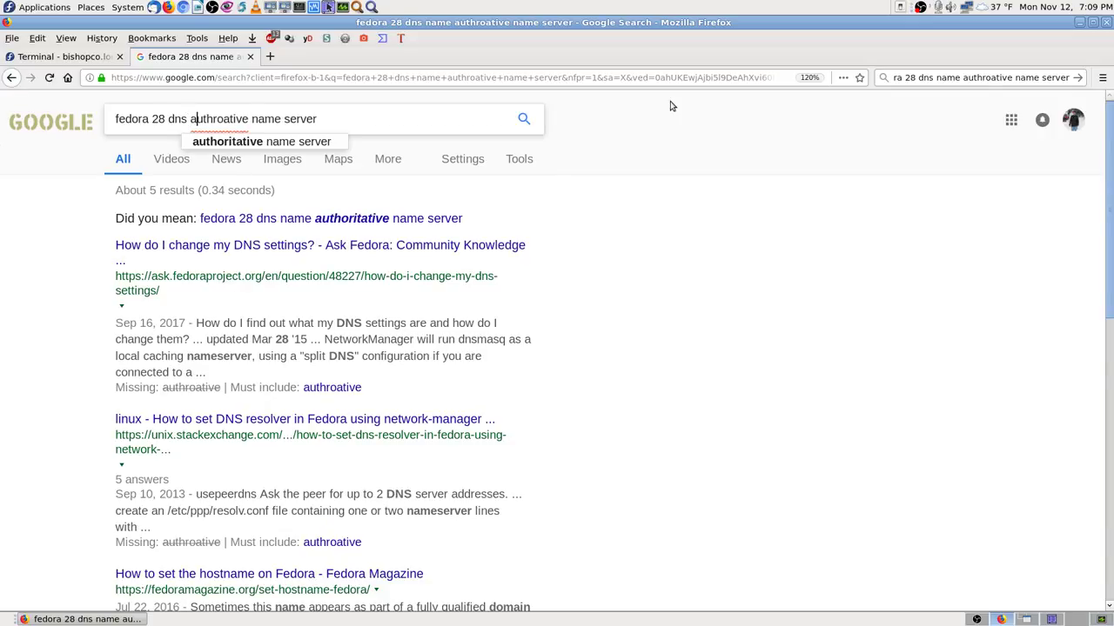
pyautogui.press('Return')
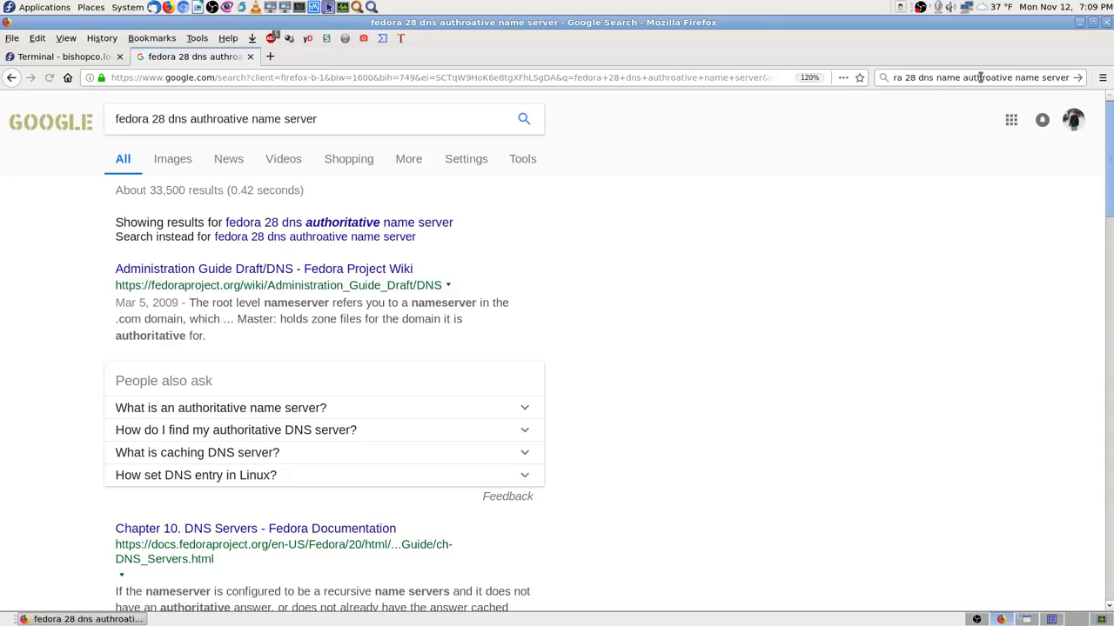
# Copy the query into the toolbar search bar with Paste & Search, keeping the misspelled version
pyautogui.moveTo(331, 117); pyautogui.dragTo(108, 116)
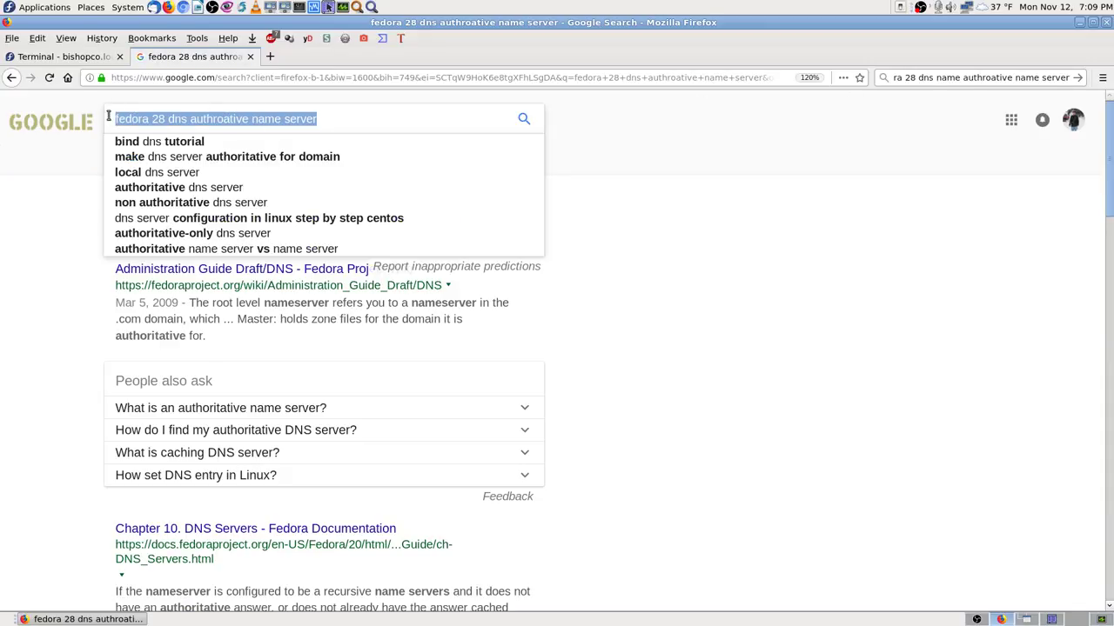
pyautogui.rightClick(165, 119)
pyautogui.click(192, 162)
pyautogui.rightClick(973, 80)
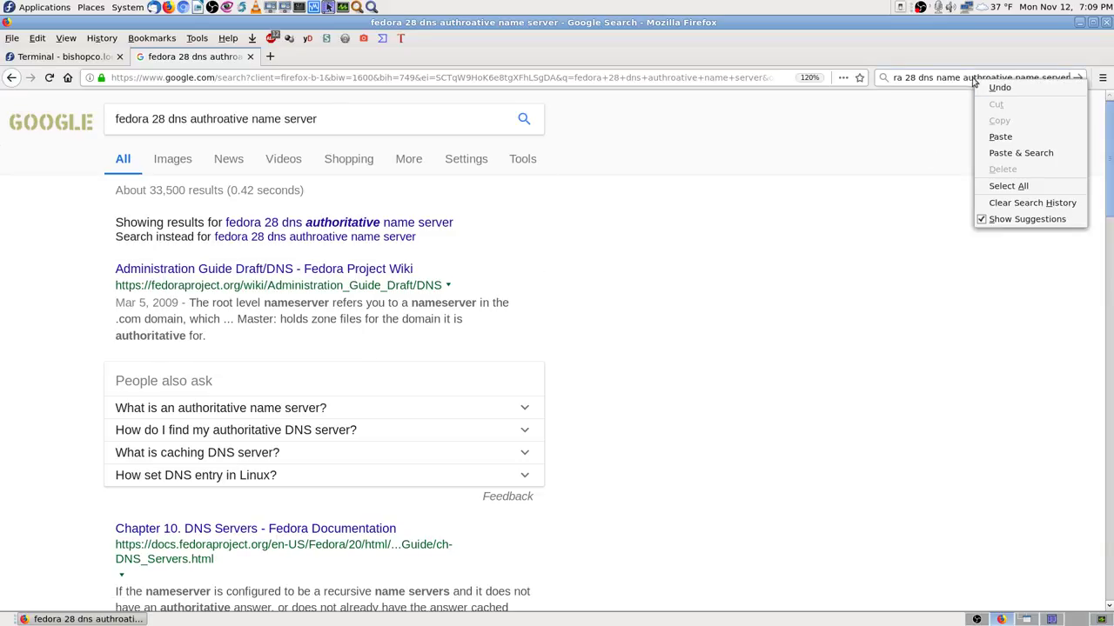
pyautogui.click(1020, 153)
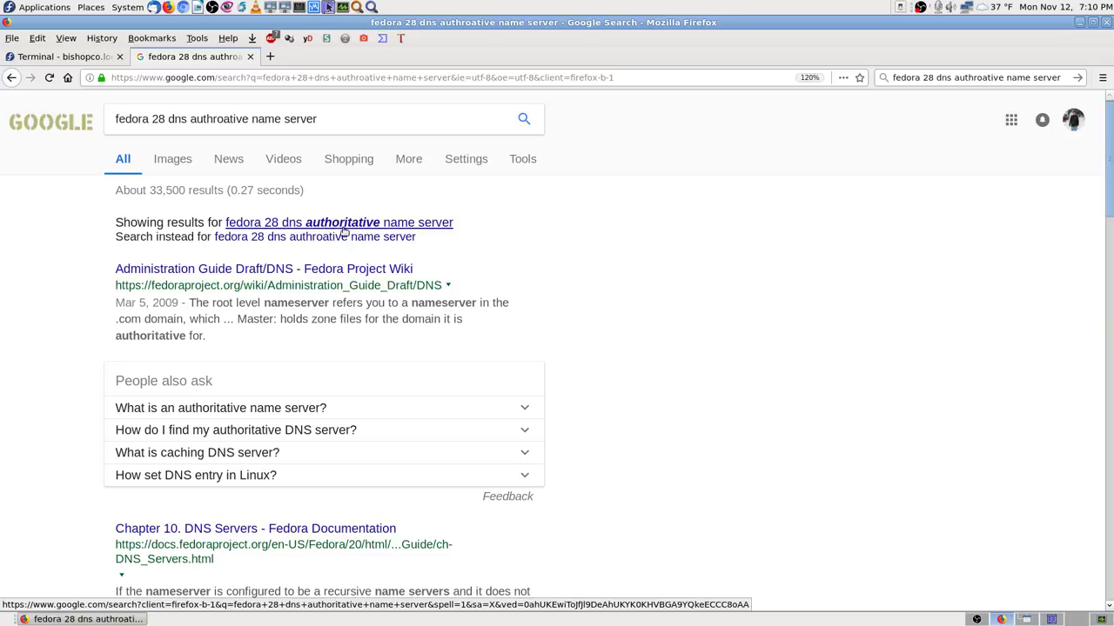
pyautogui.click(387, 244)
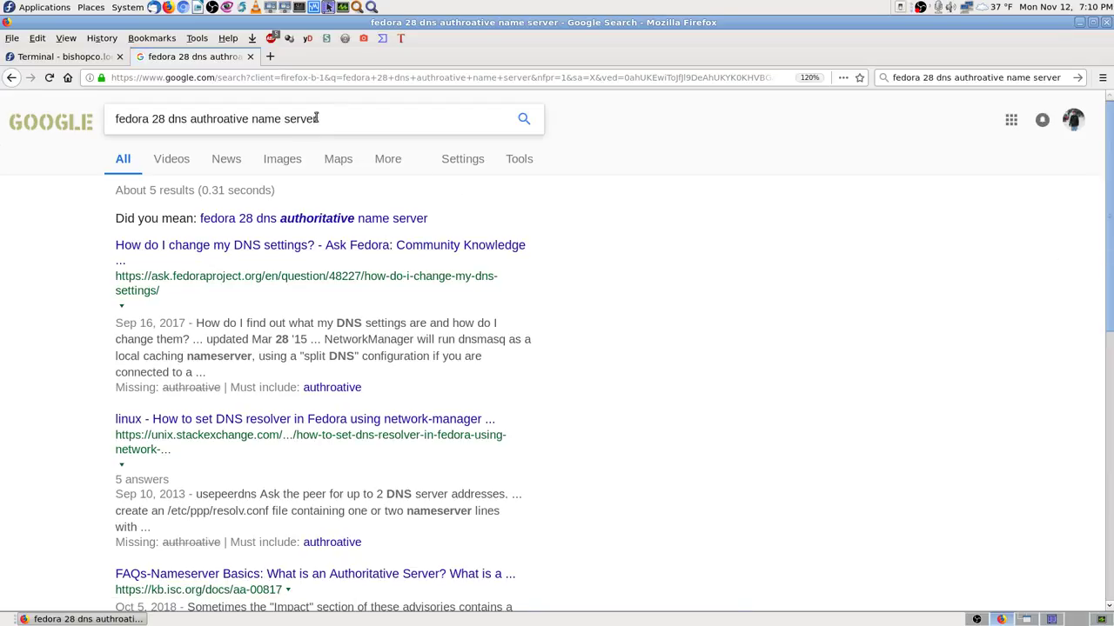
# Repeat the Paste & Search of the copied query, again choosing results exactly as typed
pyautogui.moveTo(318, 118); pyautogui.dragTo(61, 117)
pyautogui.rightClick(274, 118)
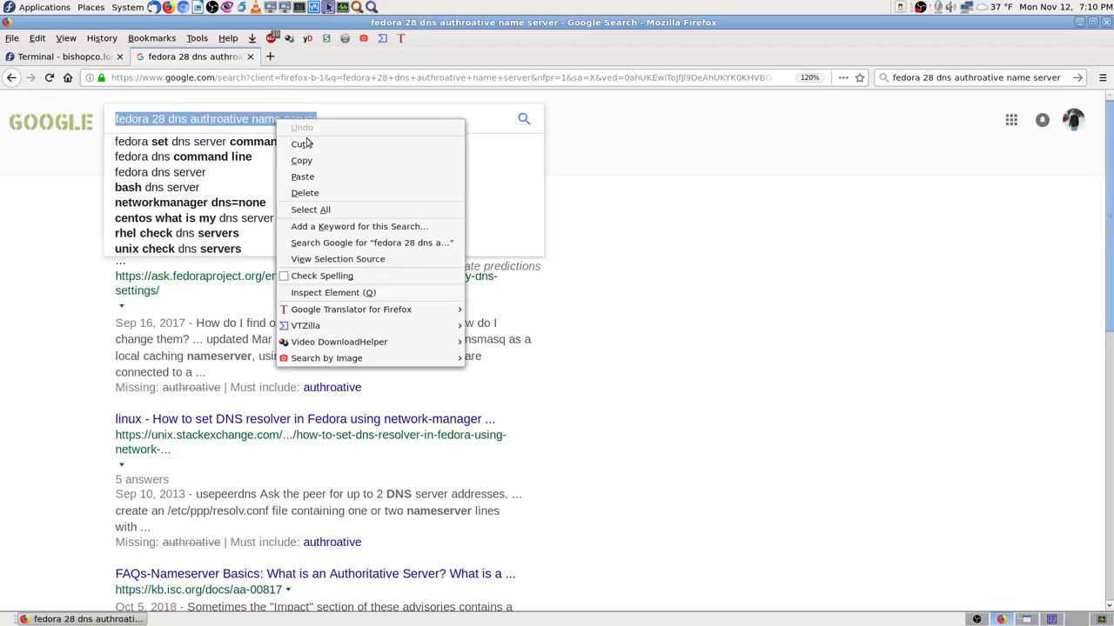
pyautogui.click(310, 160)
pyautogui.rightClick(944, 74)
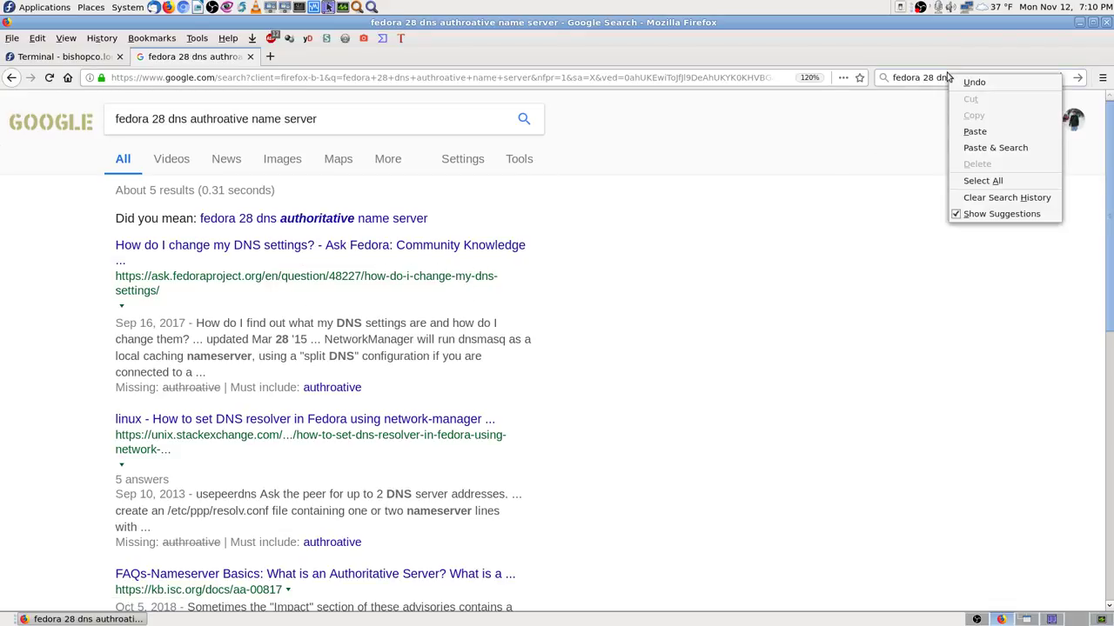
pyautogui.click(979, 145)
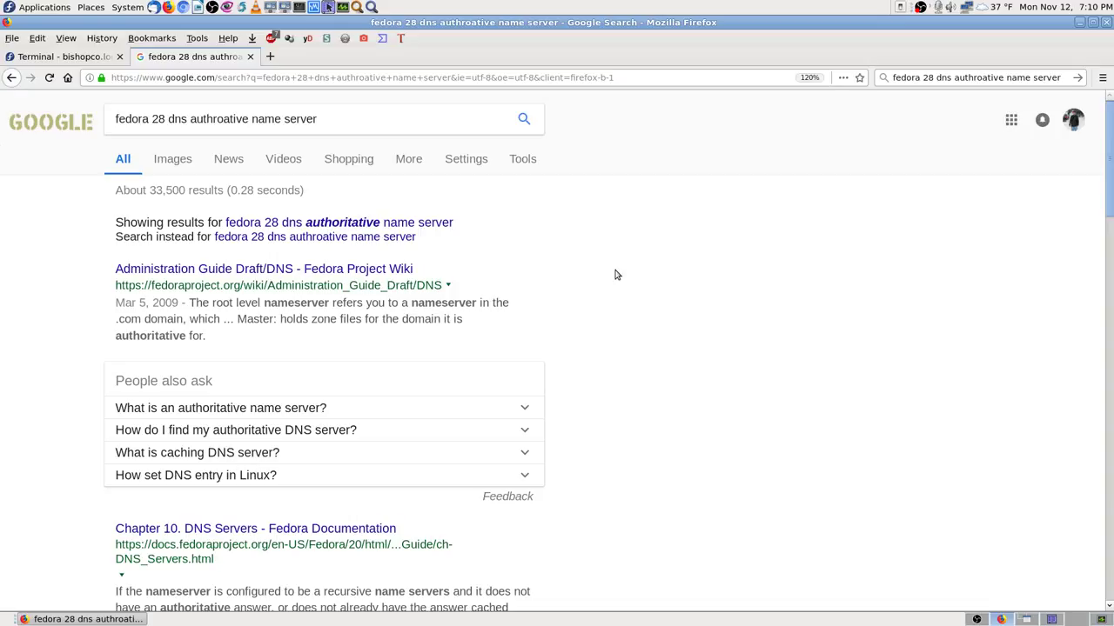
pyautogui.click(378, 237)
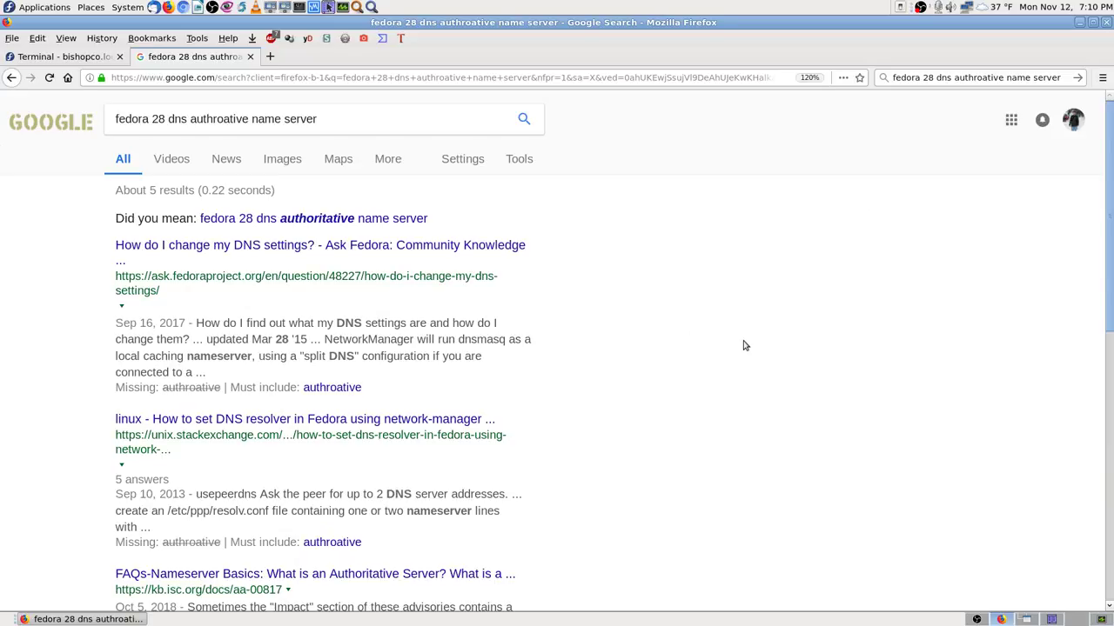
pyautogui.hotkey('ctrl', 'shift', 'o')
# Browse the bookmarks Library to the Fedora 28 DNS folder, then close the Library
pyautogui.click(120, 422)
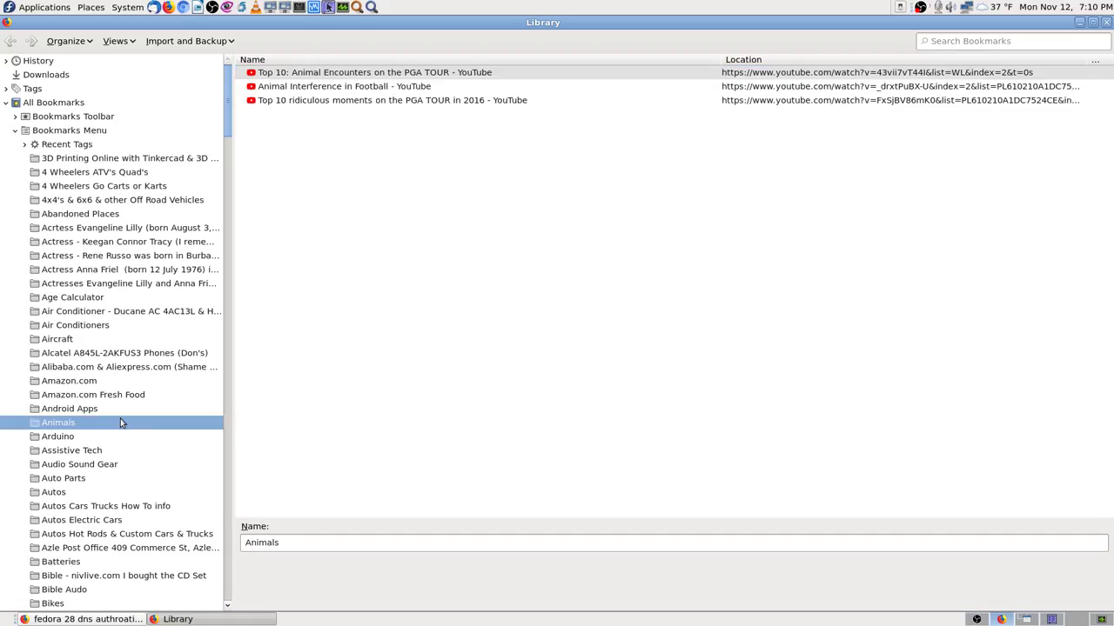
pyautogui.write('fed')
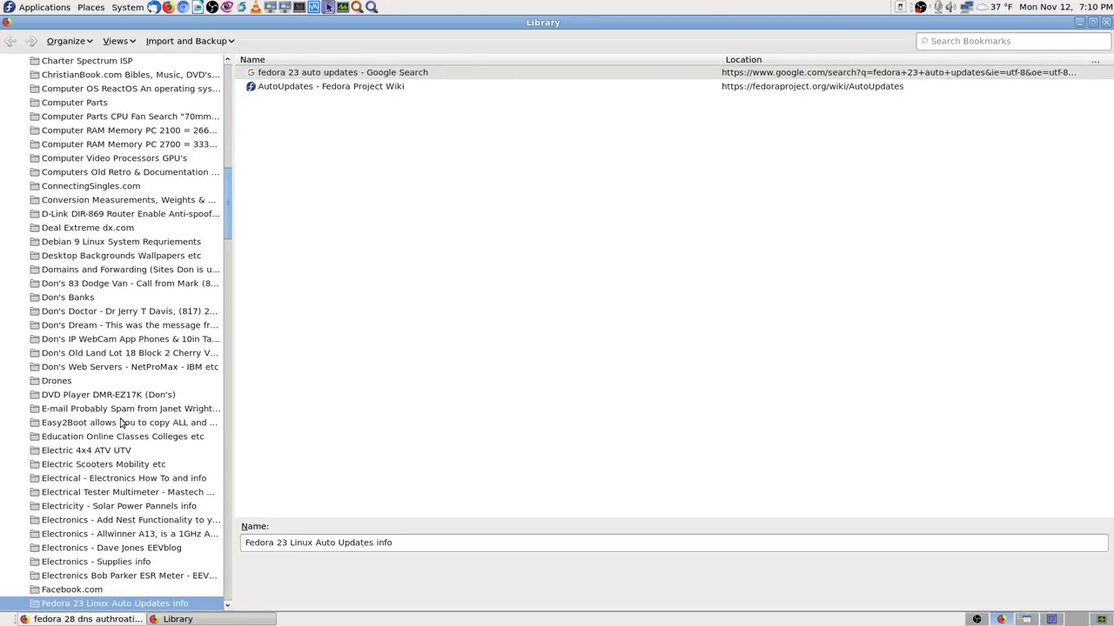
pyautogui.scroll(-6, 130, 395)
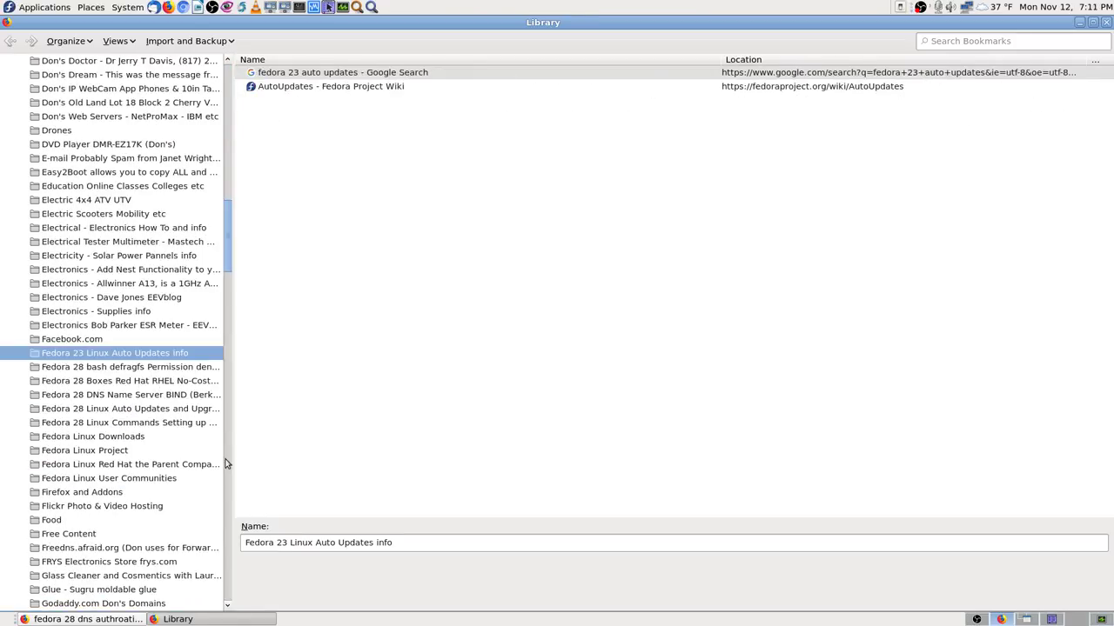
pyautogui.click(158, 397)
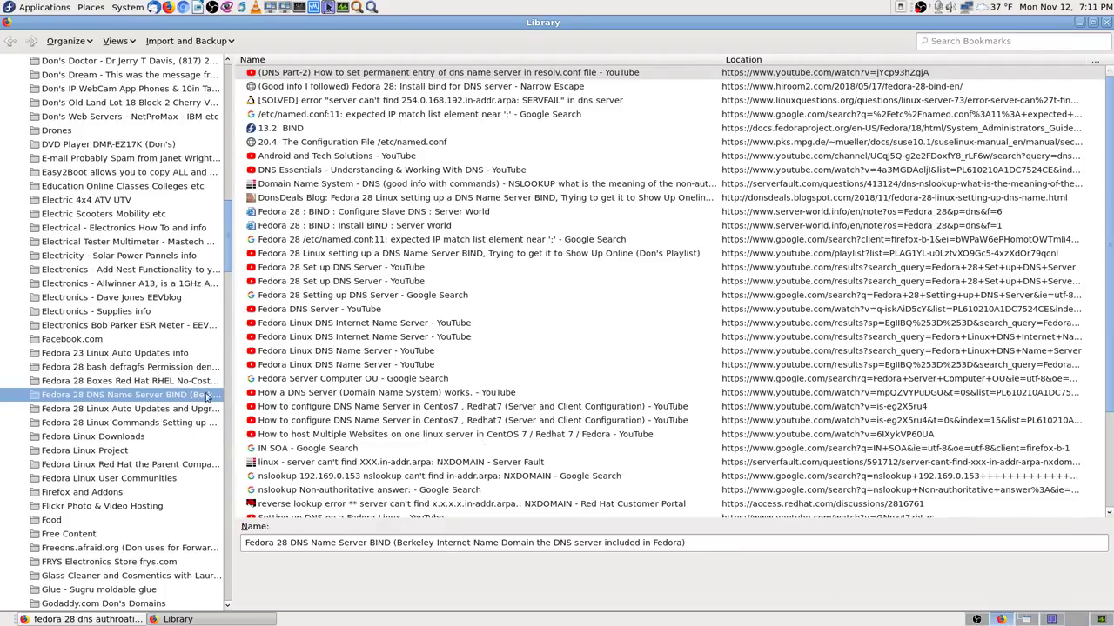
pyautogui.click(1105, 26)
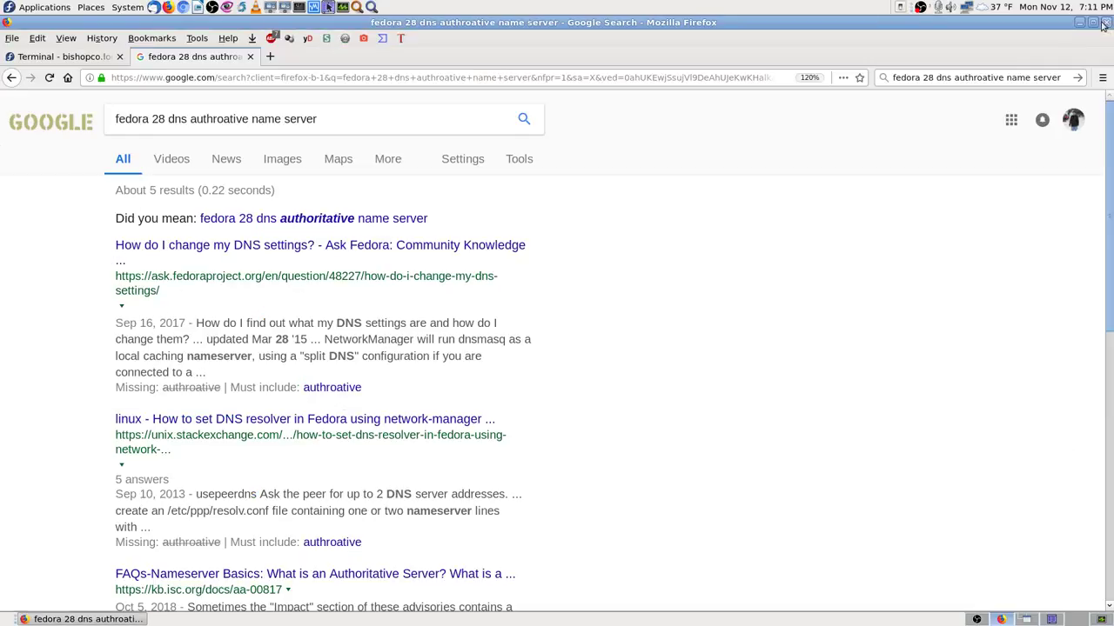
# Clear all text from Firefox's toolbar search box
pyautogui.rightClick(918, 77)
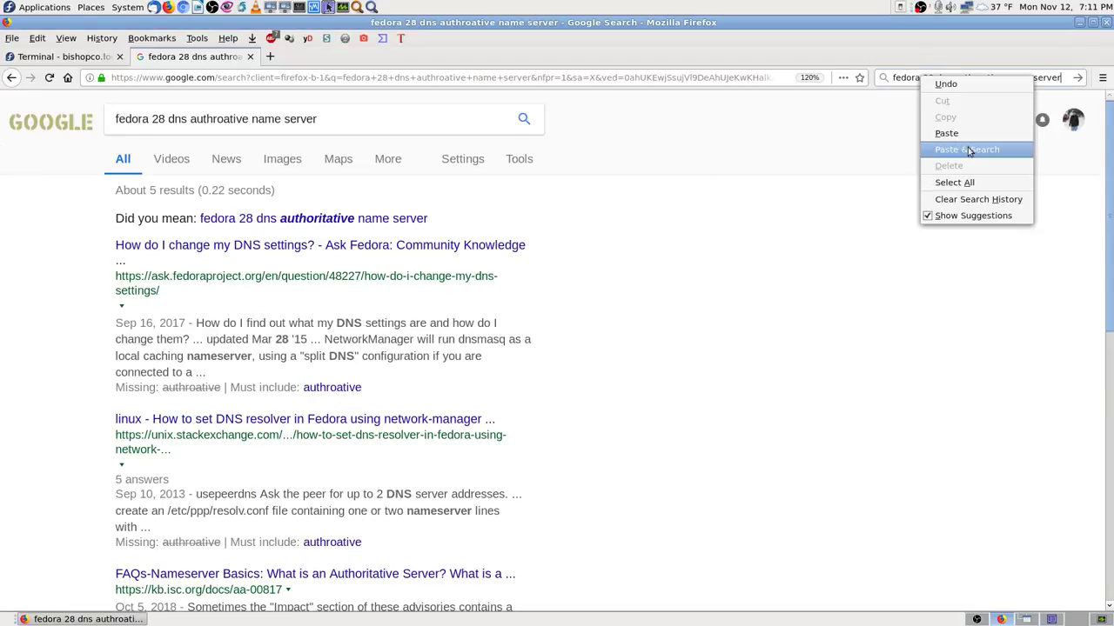
pyautogui.click(962, 177)
pyautogui.press('BackSpace')
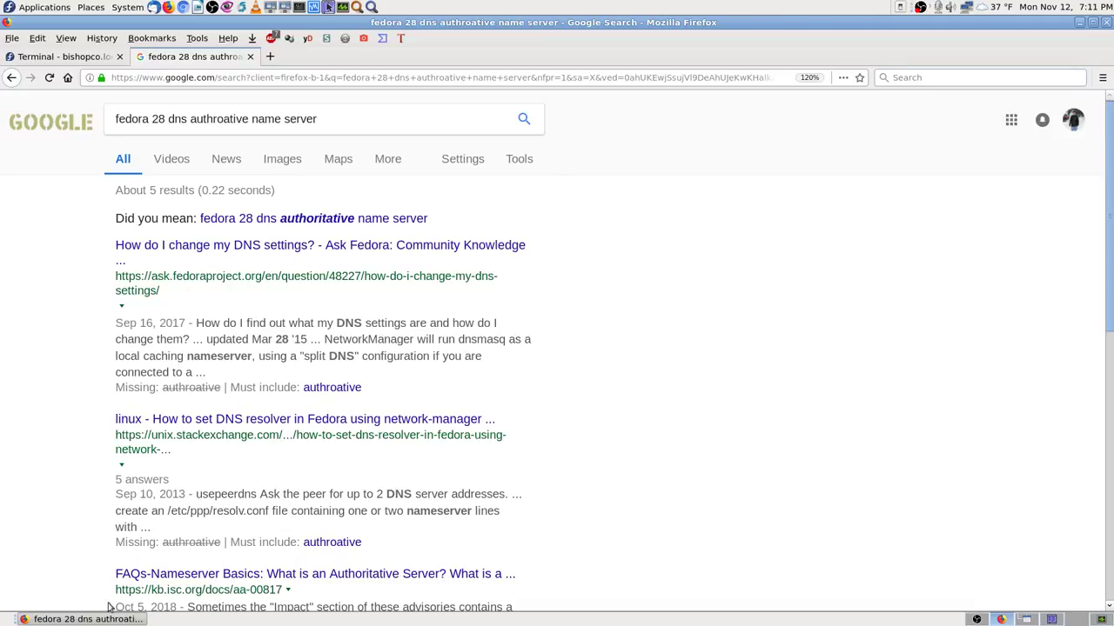
# Launch Midnight Commander with mc in the Cockpit terminal and open /etc
pyautogui.click(92, 59)
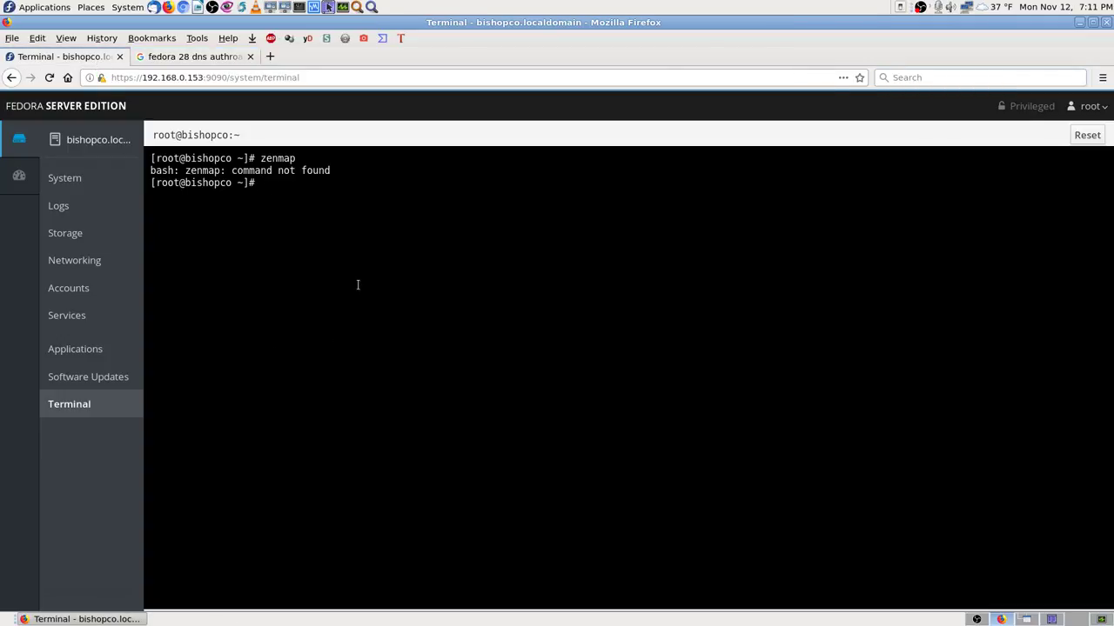
pyautogui.write('mc')
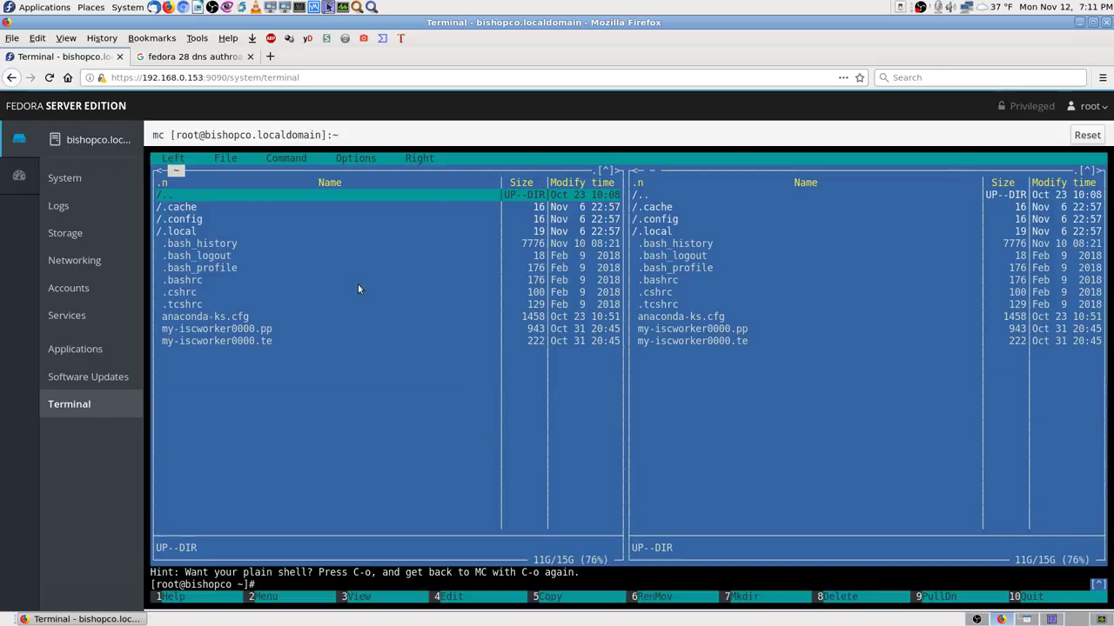
pyautogui.press('Return')
pyautogui.press('Up')
pyautogui.press('Up')
pyautogui.press('Up')
pyautogui.press('Up')
pyautogui.press('Up')
pyautogui.press('Up')
pyautogui.press('Up')
pyautogui.press('Up')
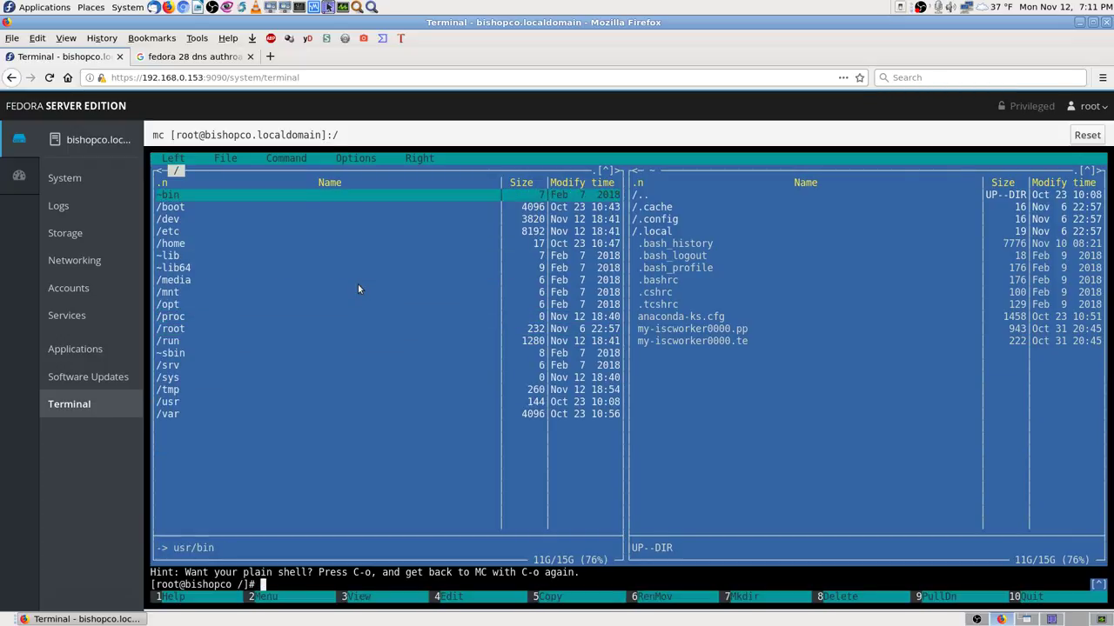
pyautogui.press('Return')
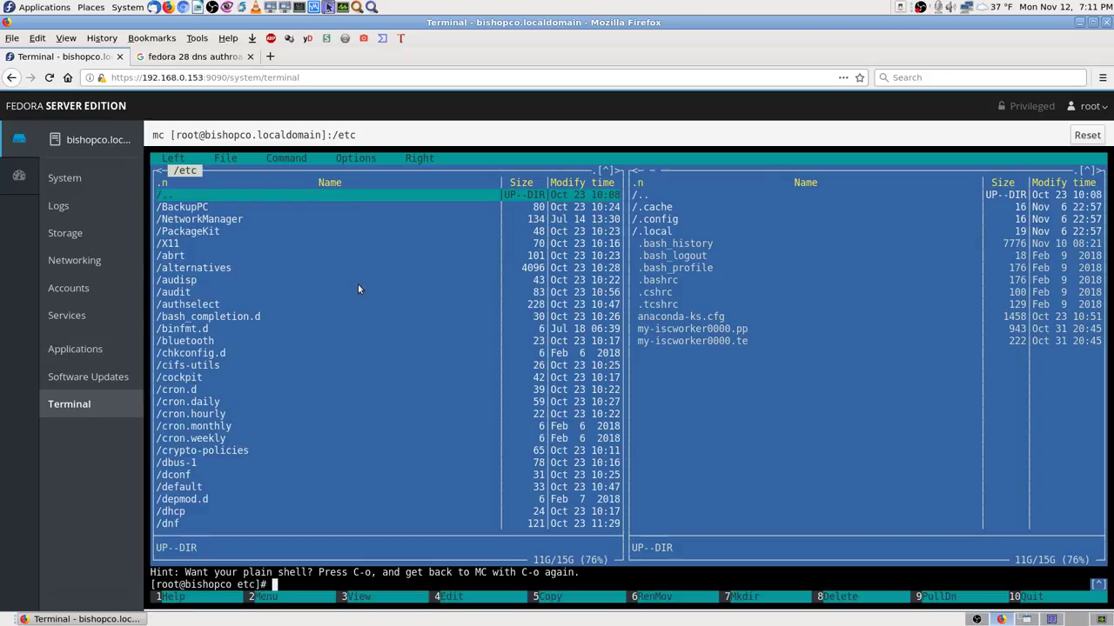
# View /etc/named.conf with F3 to read its DNS options block
pyautogui.press('Down')
pyautogui.press('Down')
pyautogui.press('Down')
pyautogui.press('Down')
pyautogui.press('Down')
pyautogui.press('Down')
pyautogui.press('Down')
pyautogui.press('Down')
pyautogui.press('Down')
pyautogui.press('Down')
pyautogui.press('Down')
pyautogui.press('Down')
pyautogui.press('Down')
pyautogui.press('Down')
pyautogui.press('Down')
pyautogui.press('Down')
pyautogui.press('Down')
pyautogui.press('Down')
pyautogui.press('Down')
pyautogui.press('Down')
pyautogui.press('Down')
pyautogui.press('Down')
pyautogui.press('Down')
pyautogui.press('Down')
pyautogui.press('Down')
pyautogui.press('Down')
pyautogui.press('Down')
pyautogui.press('Down')
pyautogui.press('Down')
pyautogui.press('Down')
pyautogui.press('Down')
pyautogui.press('Down')
pyautogui.press('Down')
pyautogui.press('Down')
pyautogui.press('Down')
pyautogui.press('Down')
pyautogui.press('Down')
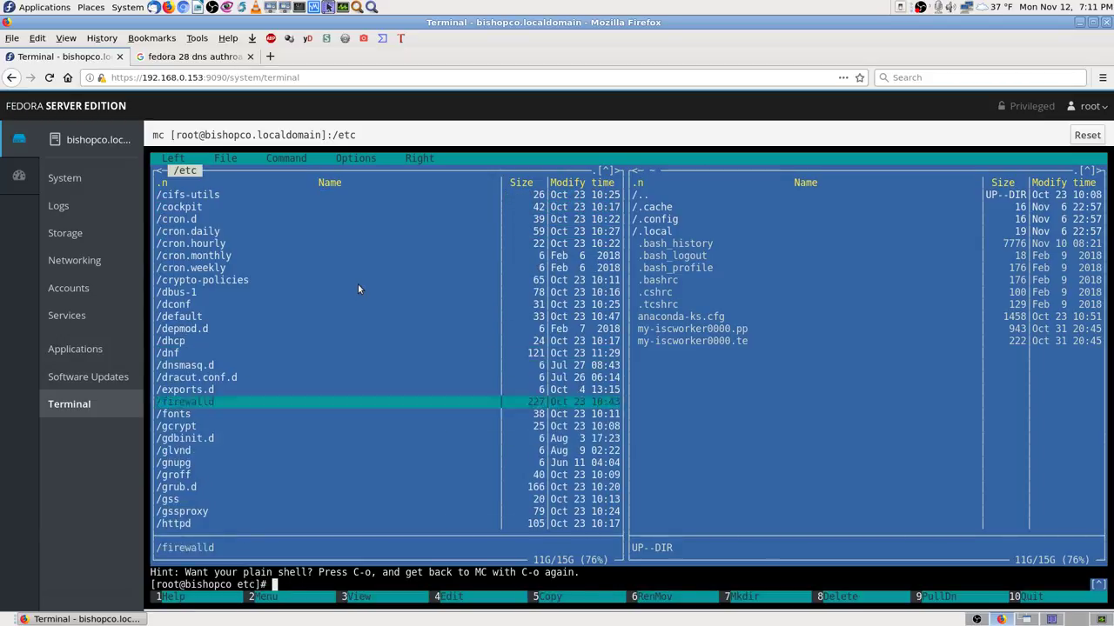
pyautogui.press('Down')
pyautogui.press('Down')
pyautogui.press('Down')
pyautogui.press('Down')
pyautogui.press('Down')
pyautogui.press('Down')
pyautogui.press('Down')
pyautogui.press('Down')
pyautogui.press('Down')
pyautogui.press('Down')
pyautogui.press('Down')
pyautogui.press('Down')
pyautogui.press('Down')
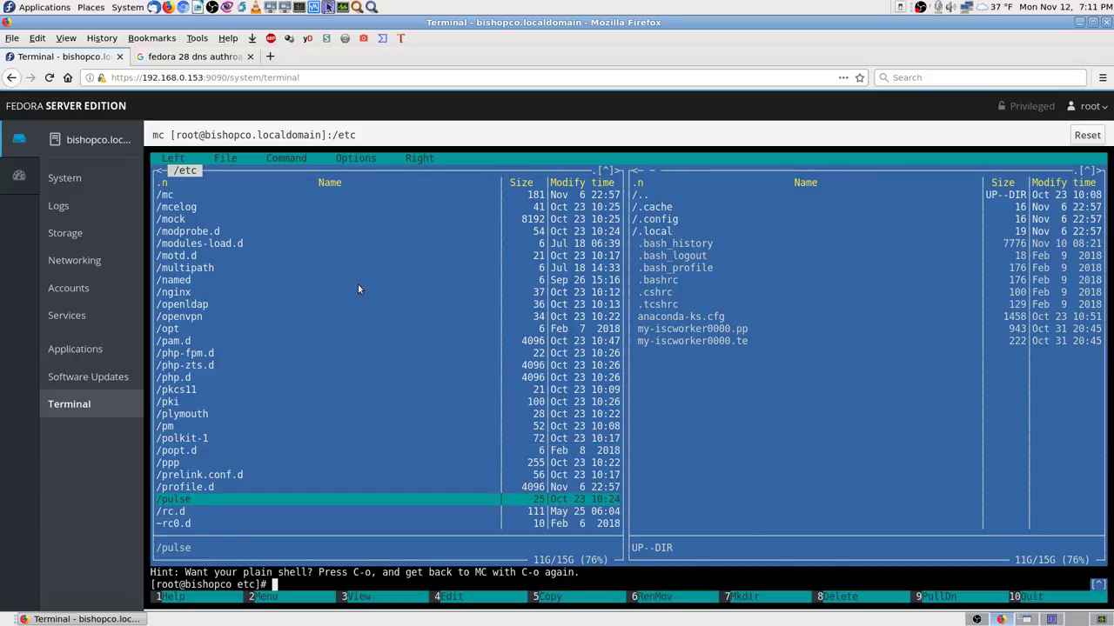
pyautogui.press('Down')
pyautogui.press('Down')
pyautogui.press('Down')
pyautogui.press('Down')
pyautogui.press('Down')
pyautogui.press('Down')
pyautogui.press('Down')
pyautogui.press('Down')
pyautogui.press('Down')
pyautogui.press('Down')
pyautogui.press('Down')
pyautogui.press('Down')
pyautogui.press('Down')
pyautogui.press('Down')
pyautogui.press('Down')
pyautogui.press('Down')
pyautogui.press('Down')
pyautogui.press('Down')
pyautogui.press('Down')
pyautogui.press('Down')
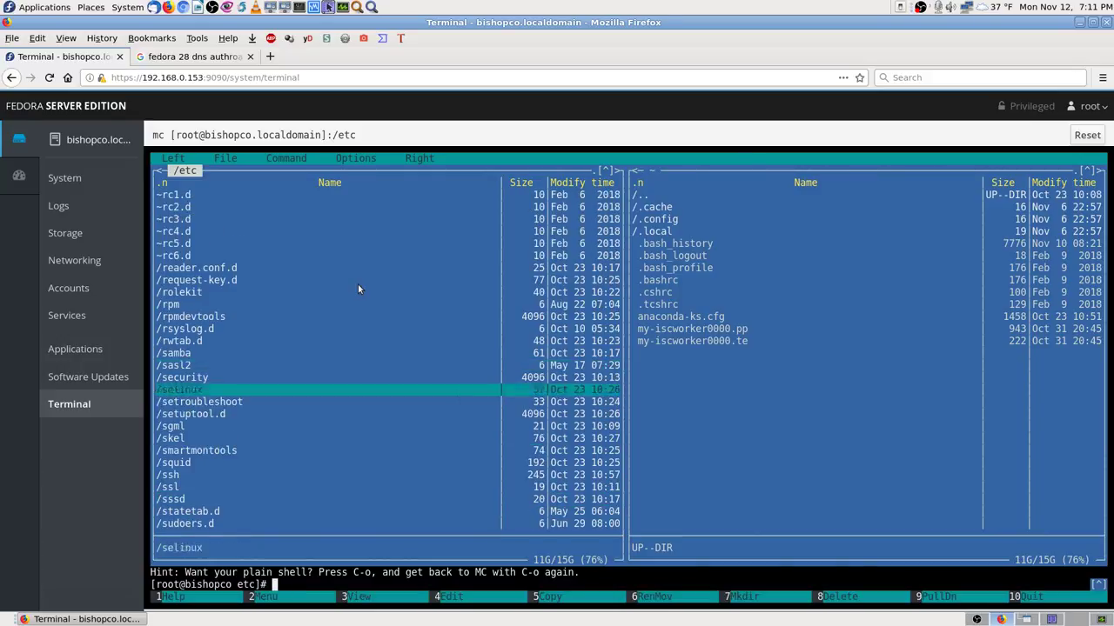
pyautogui.press('Down')
pyautogui.press('Down')
pyautogui.press('Down')
pyautogui.press('Down')
pyautogui.press('Down')
pyautogui.press('Down')
pyautogui.press('Down')
pyautogui.press('Down')
pyautogui.press('Down')
pyautogui.press('Down')
pyautogui.press('Down')
pyautogui.press('Down')
pyautogui.press('Down')
pyautogui.press('Down')
pyautogui.press('Down')
pyautogui.press('Down')
pyautogui.press('Down')
pyautogui.press('Down')
pyautogui.press('Down')
pyautogui.press('Down')
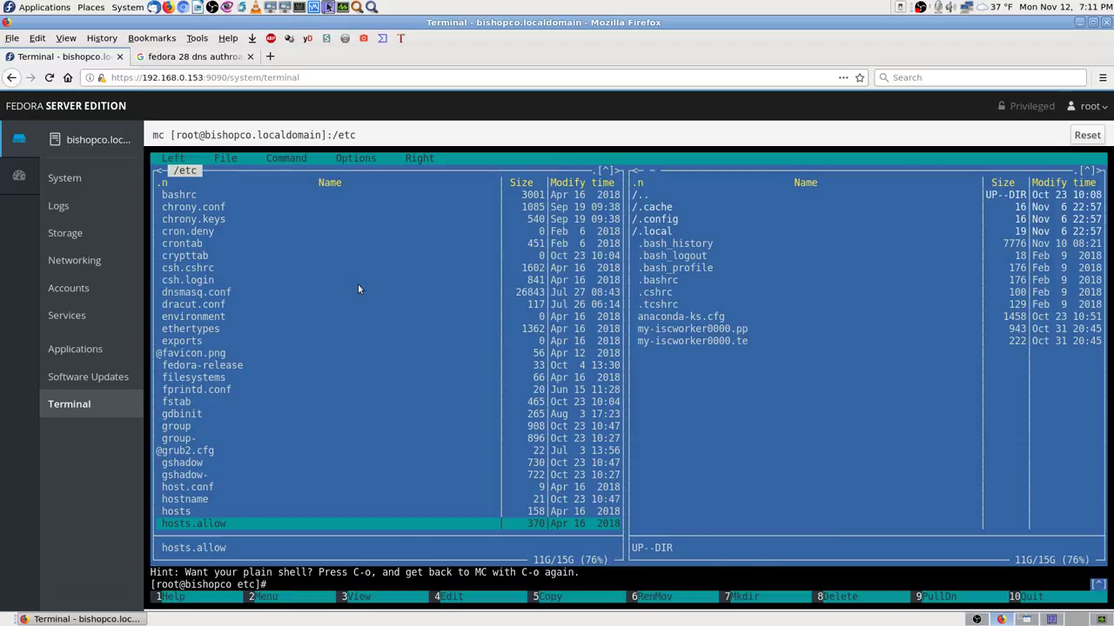
pyautogui.press('Down')
pyautogui.press('Down')
pyautogui.press('Down')
pyautogui.press('Down')
pyautogui.press('Down')
pyautogui.press('Down')
pyautogui.press('Down')
pyautogui.press('Down')
pyautogui.press('Down')
pyautogui.press('Down')
pyautogui.press('Down')
pyautogui.press('Down')
pyautogui.press('Down')
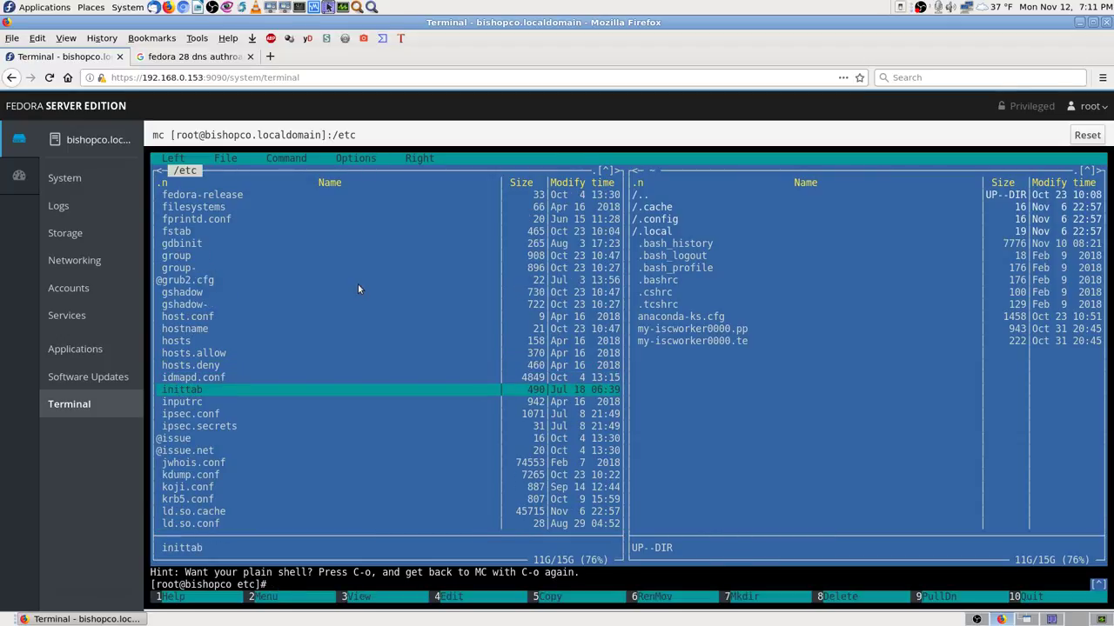
pyautogui.press('Down')
pyautogui.press('Down')
pyautogui.press('Down')
pyautogui.press('Down')
pyautogui.press('Down')
pyautogui.press('Down')
pyautogui.press('Down')
pyautogui.press('Down')
pyautogui.press('Down')
pyautogui.press('Down')
pyautogui.press('Down')
pyautogui.press('Down')
pyautogui.press('Down')
pyautogui.press('Down')
pyautogui.press('Down')
pyautogui.press('Down')
pyautogui.press('Down')
pyautogui.press('Down')
pyautogui.press('Down')
pyautogui.press('Down')
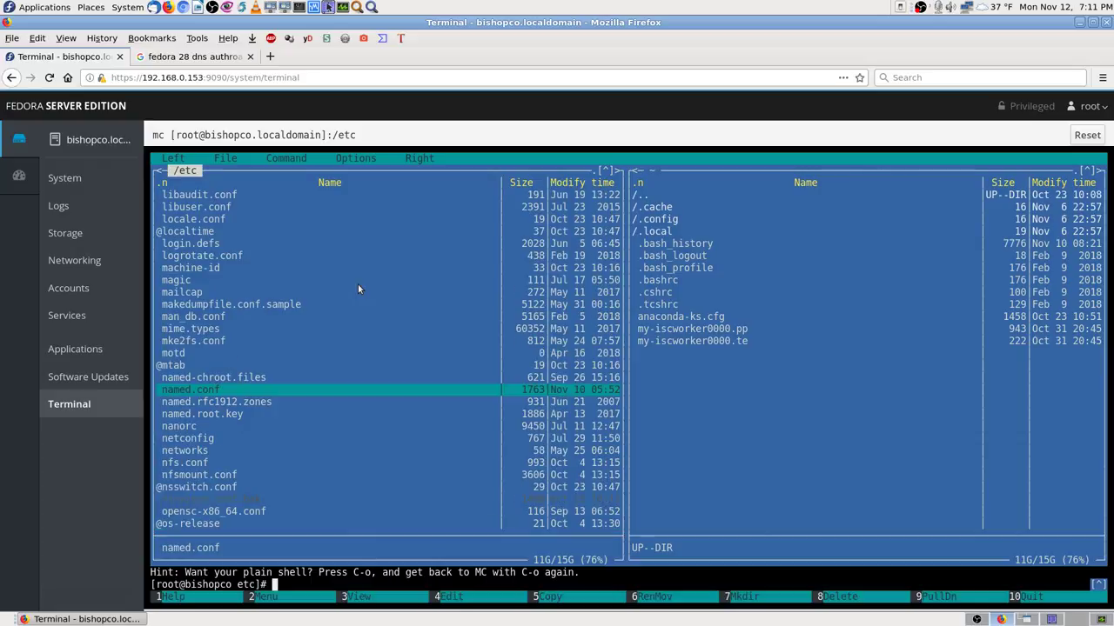
pyautogui.press('Down')
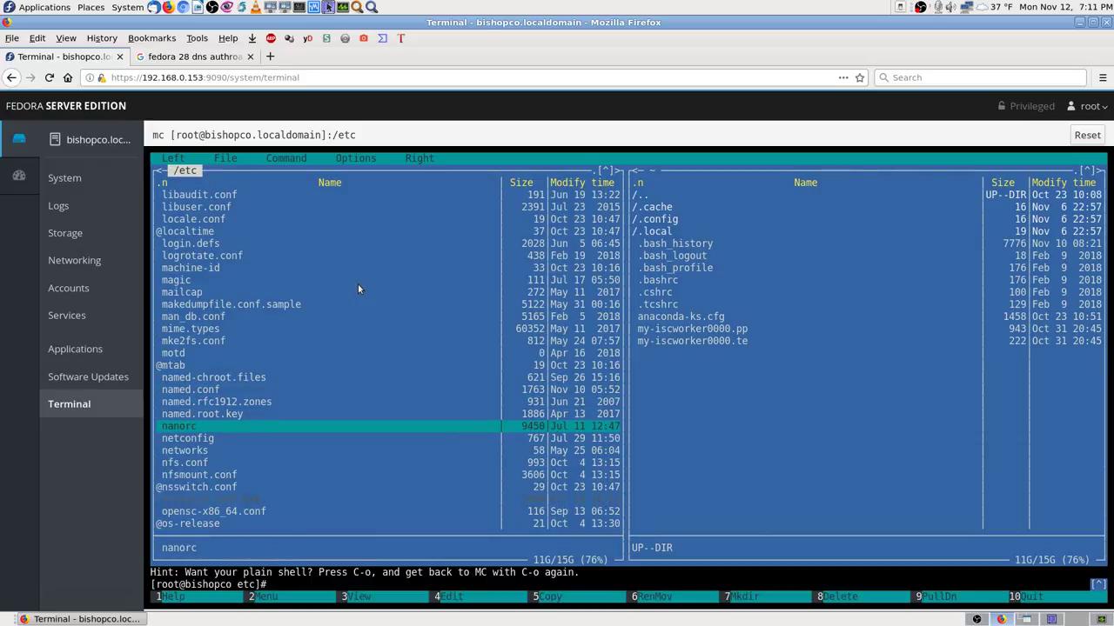
pyautogui.press('Up')
pyautogui.press('Up')
pyautogui.press('Up')
pyautogui.press('Up')
pyautogui.press('Down')
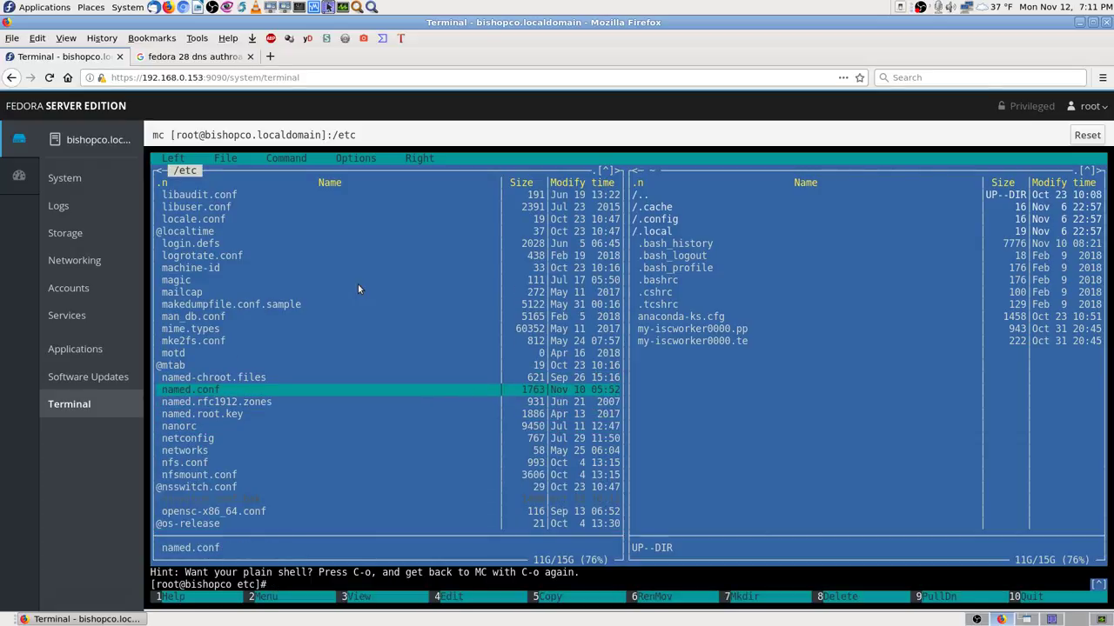
pyautogui.press('F3')
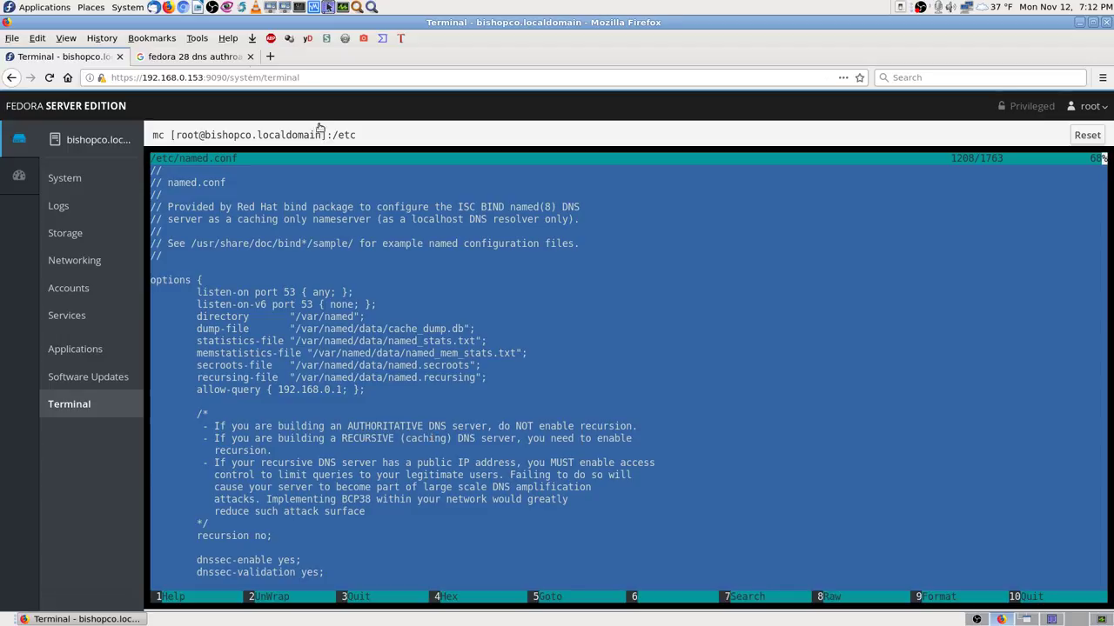
pyautogui.click(219, 58)
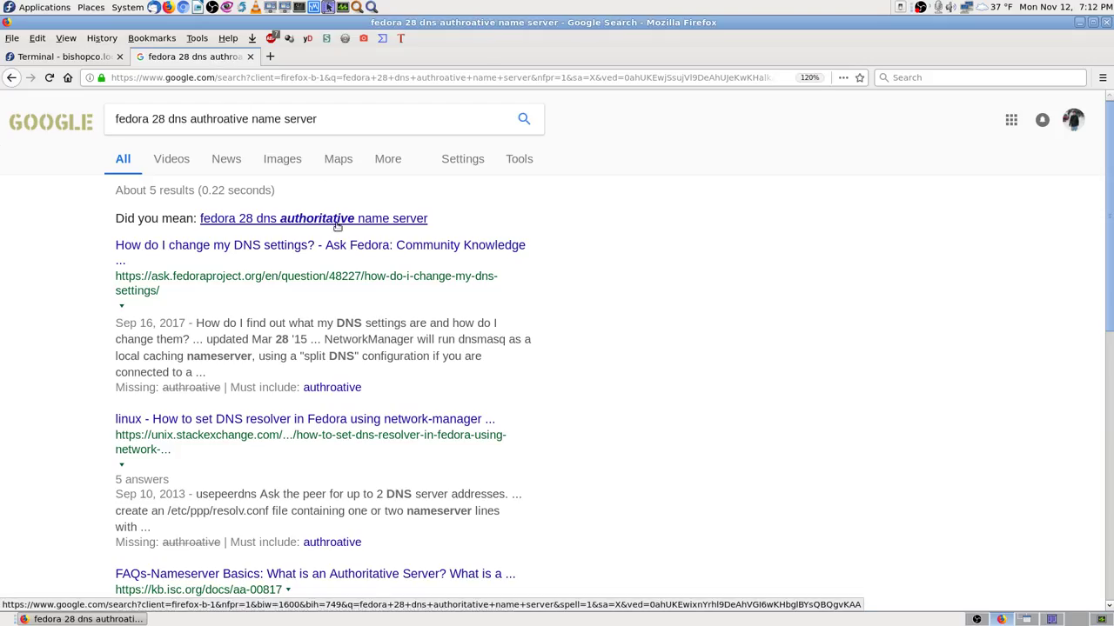
# Accept the 'authoritative' correction and bookmark the results in the Fedora 28 DNS name server folder
pyautogui.click(339, 220)
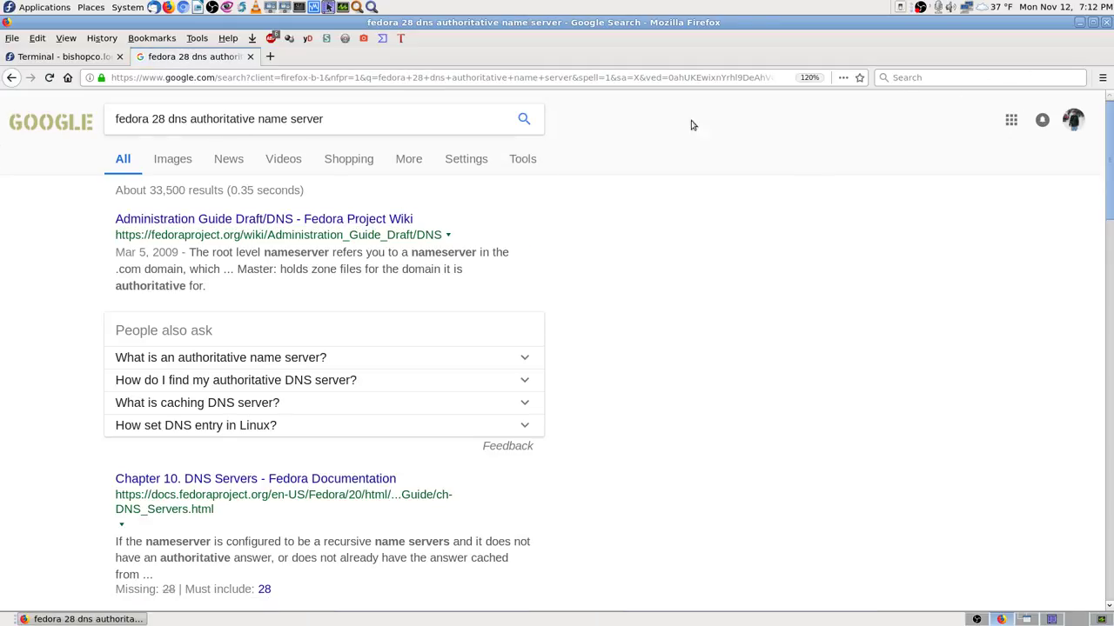
pyautogui.click(860, 78)
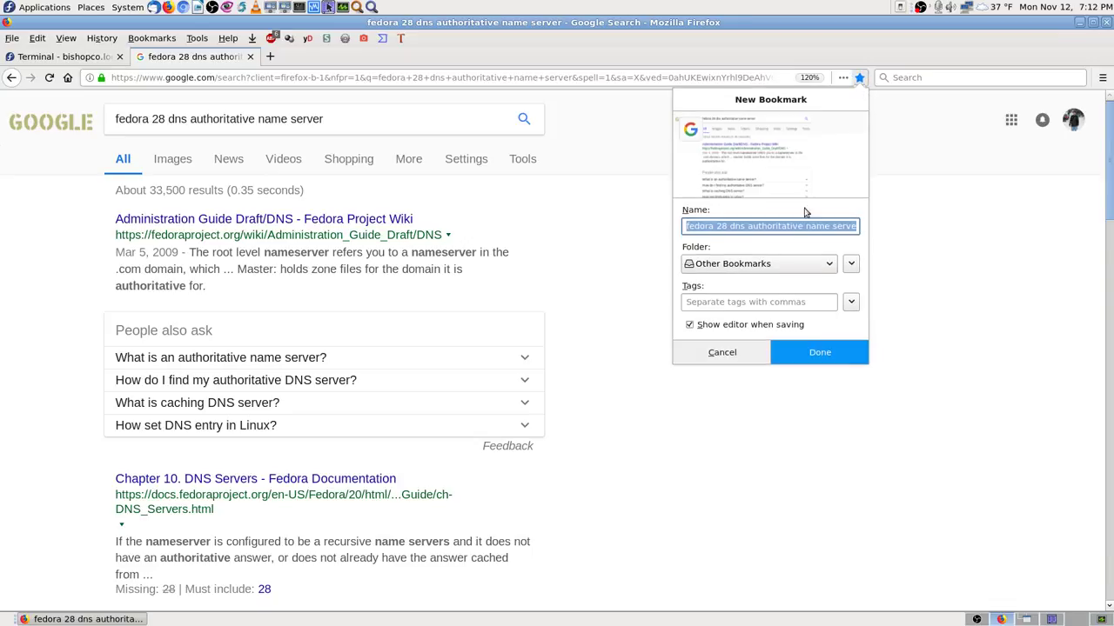
pyautogui.click(775, 263)
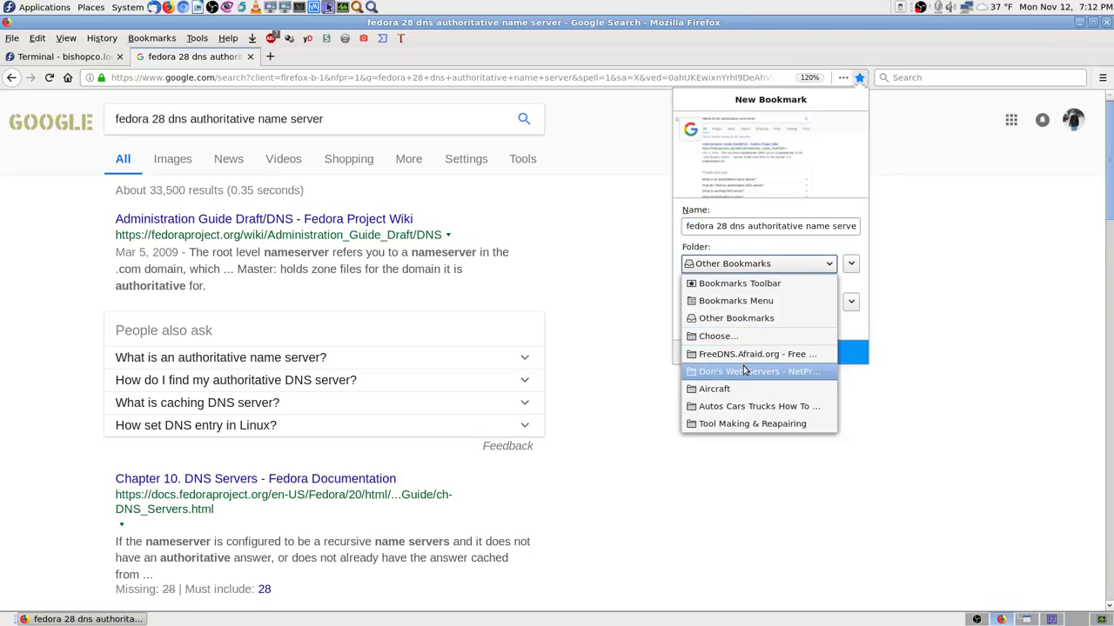
pyautogui.click(741, 343)
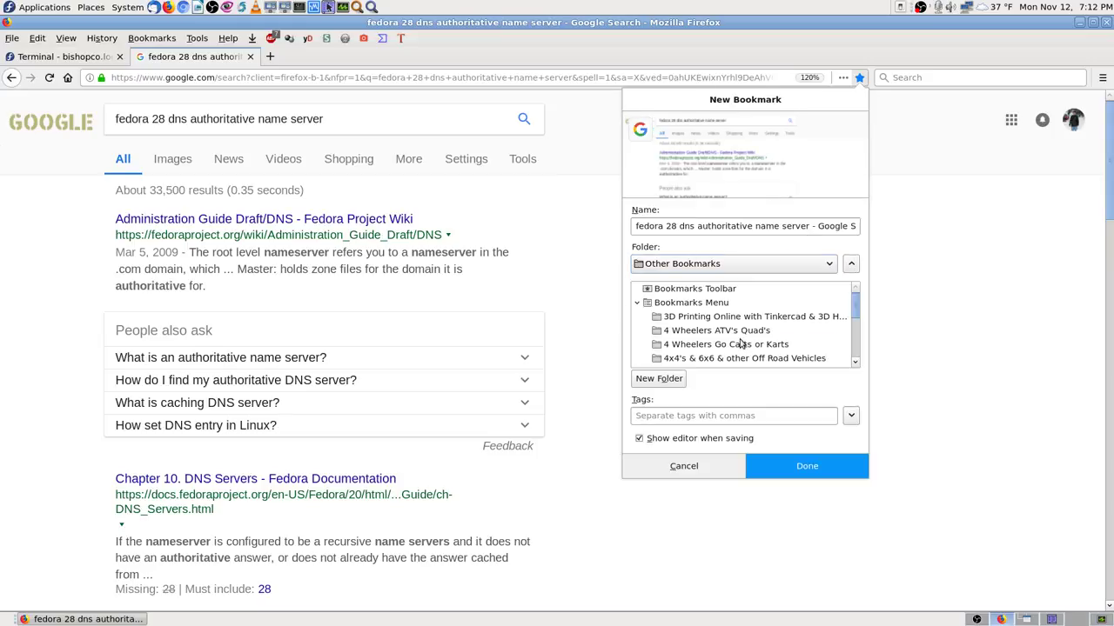
pyautogui.write('fe')
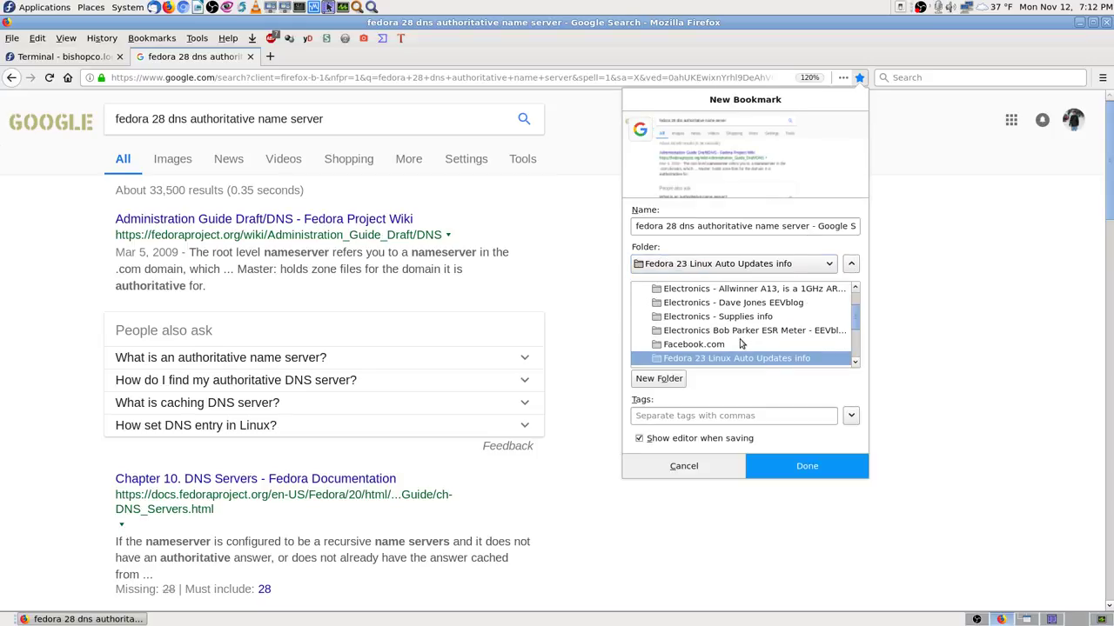
pyautogui.scroll(-3, 761, 339)
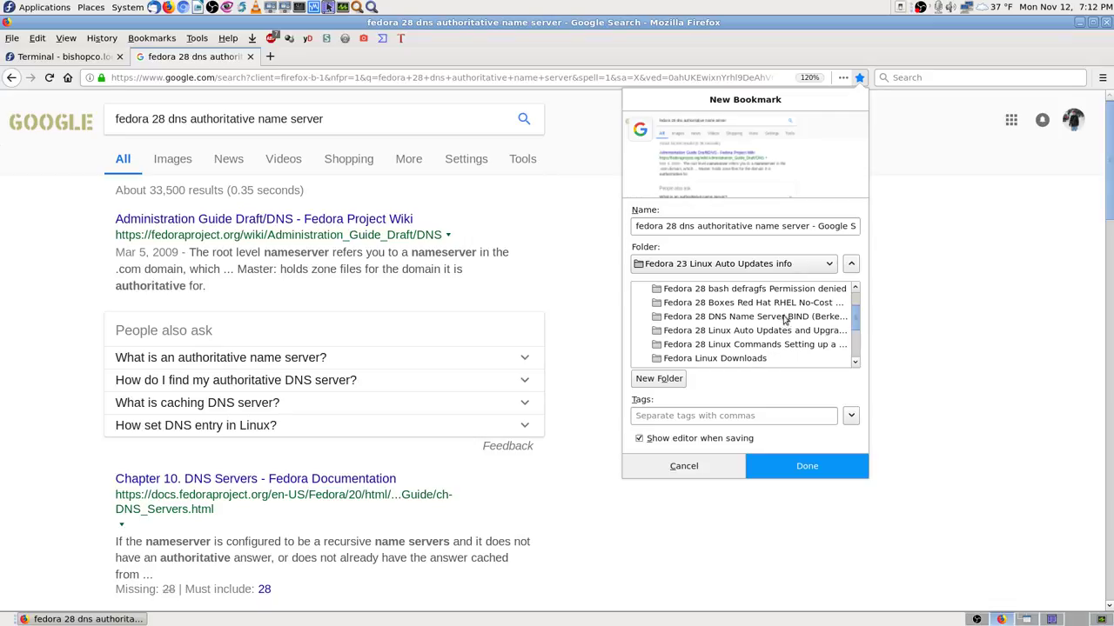
pyautogui.click(784, 318)
pyautogui.click(735, 466)
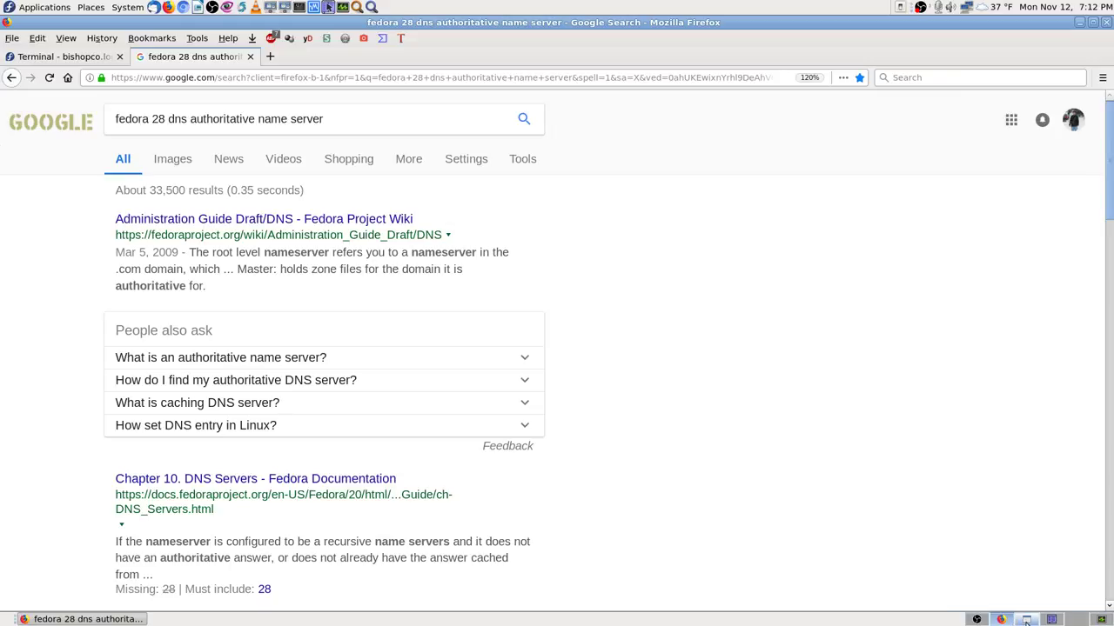
pyautogui.click(1026, 620)
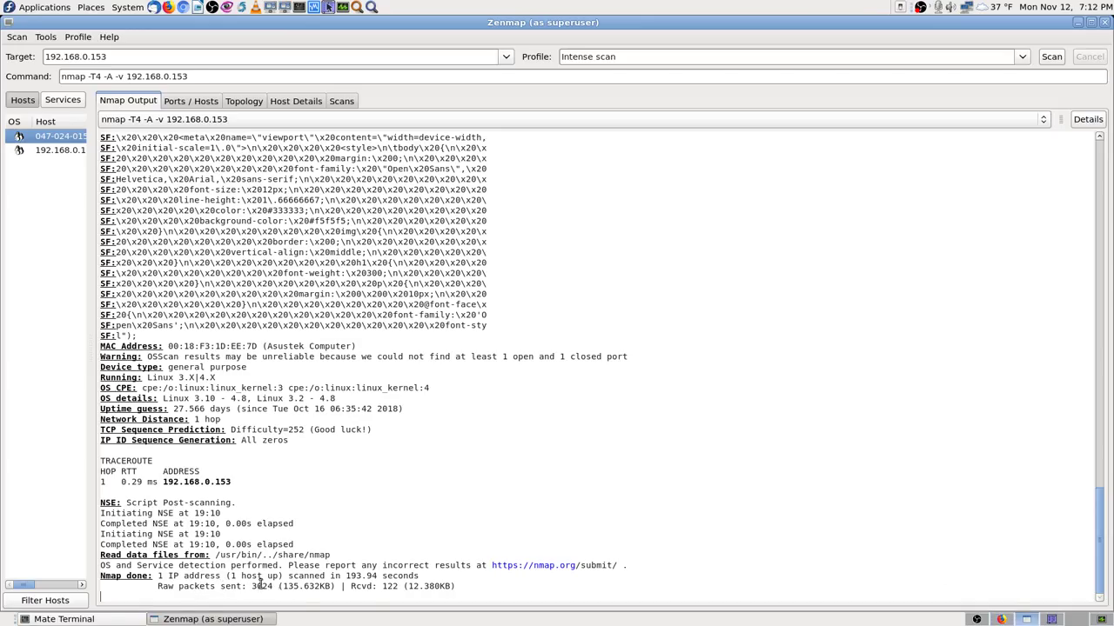
pyautogui.scroll(4, 370, 292)
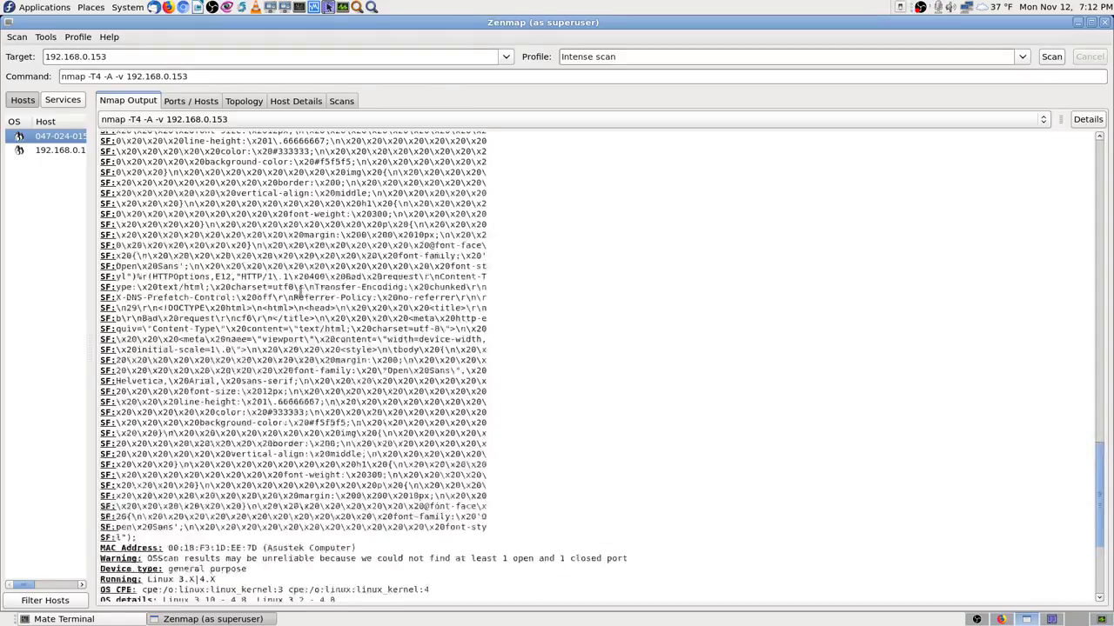
pyautogui.scroll(-4, 289, 330)
pyautogui.scroll(6, 248, 444)
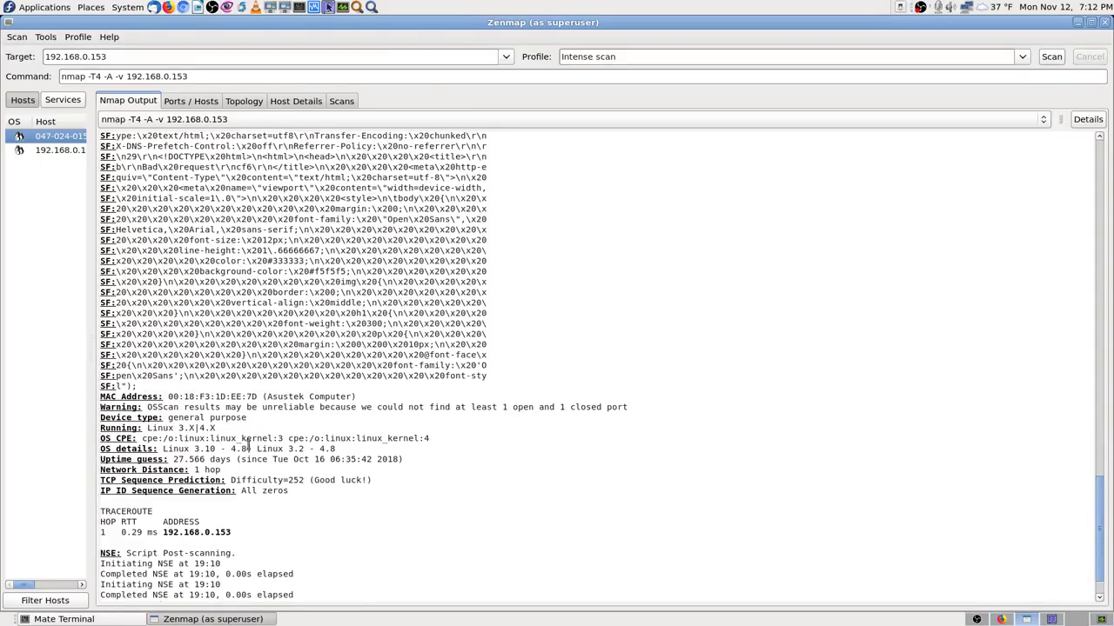
pyautogui.scroll(4, 245, 260)
pyautogui.click(207, 105)
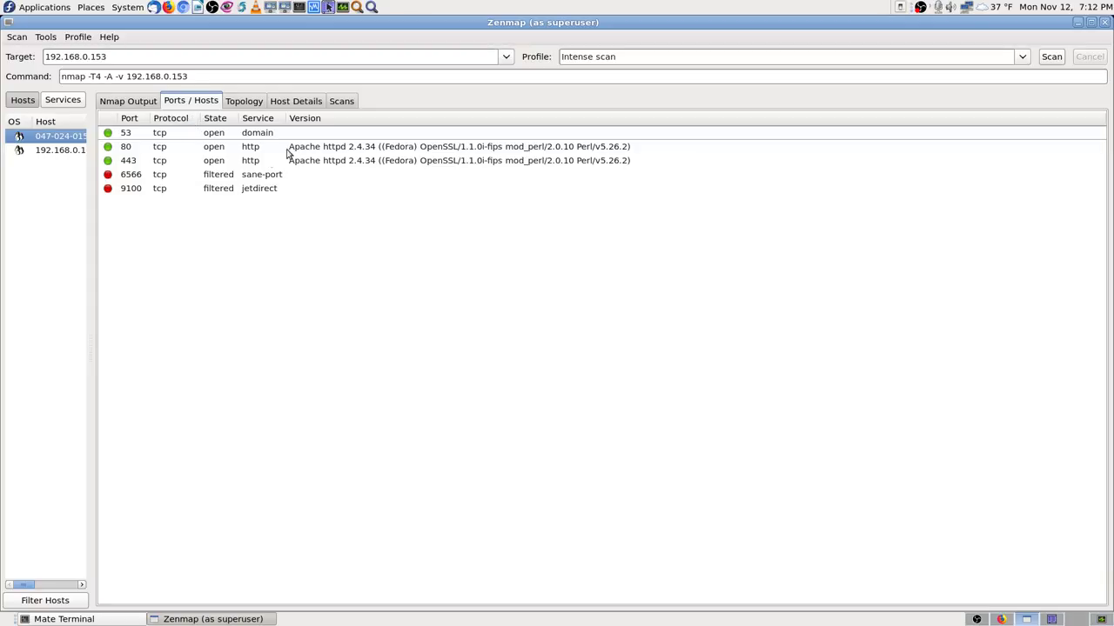
pyautogui.click(128, 101)
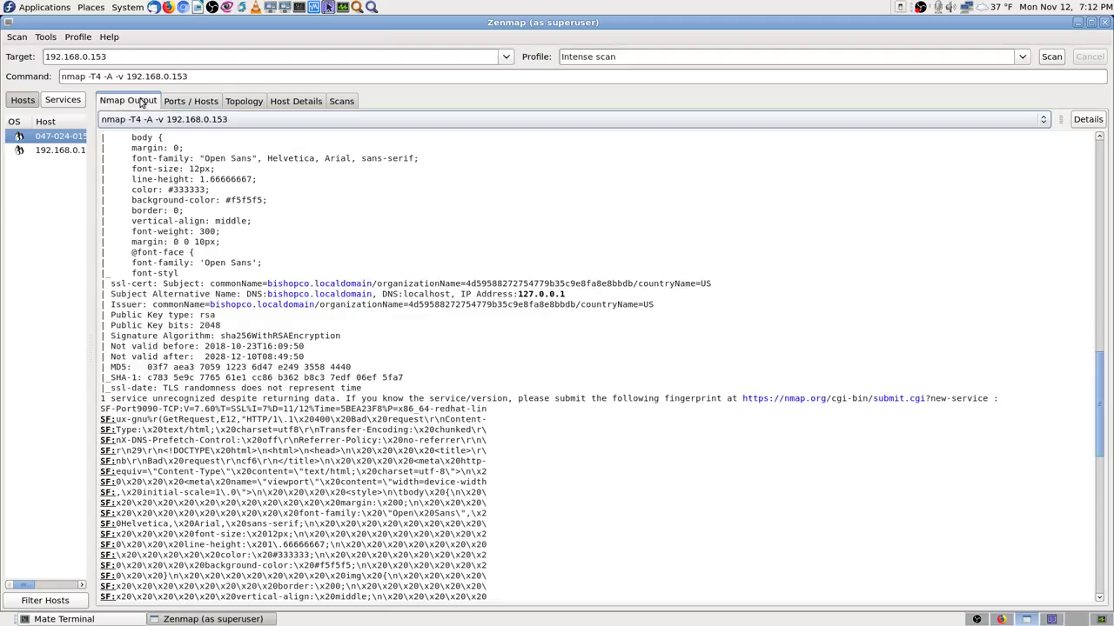
pyautogui.scroll(10, 314, 380)
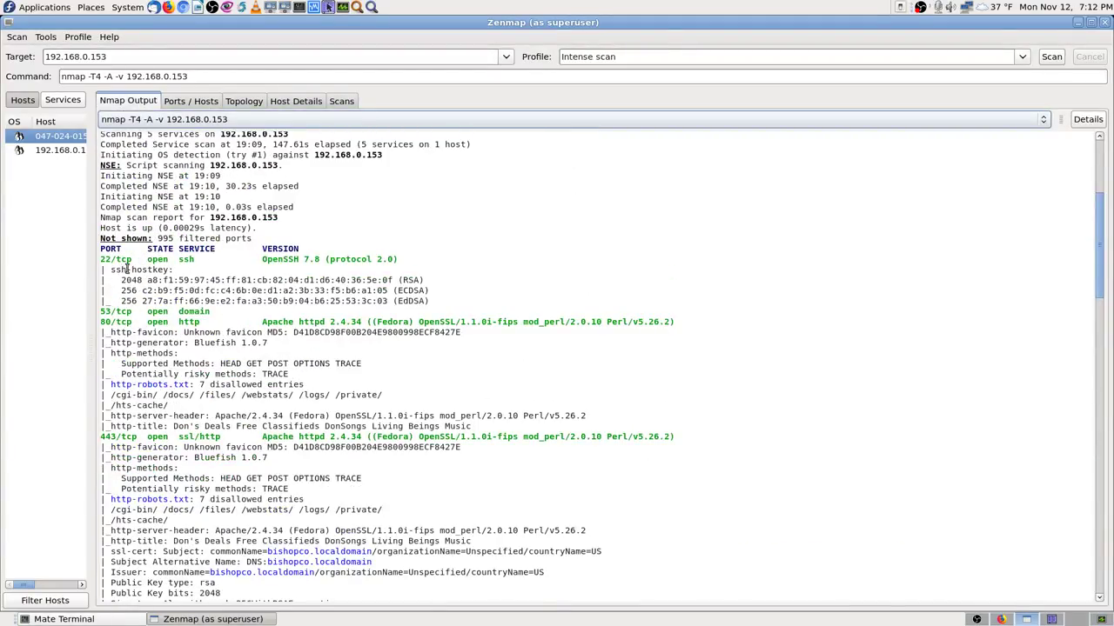
pyautogui.click(206, 107)
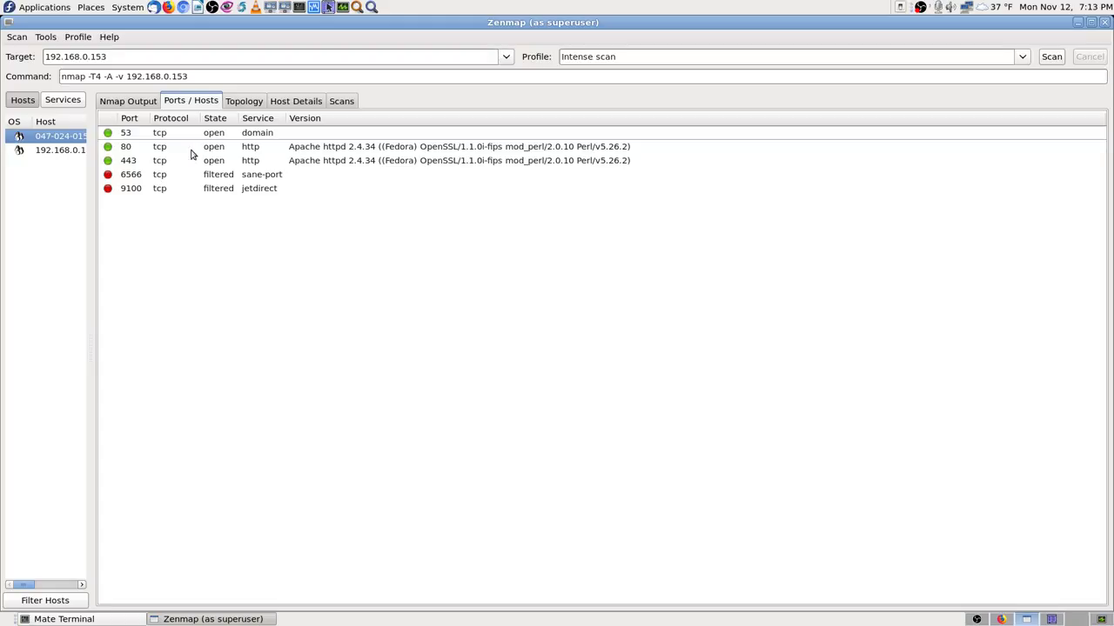
pyautogui.click(134, 103)
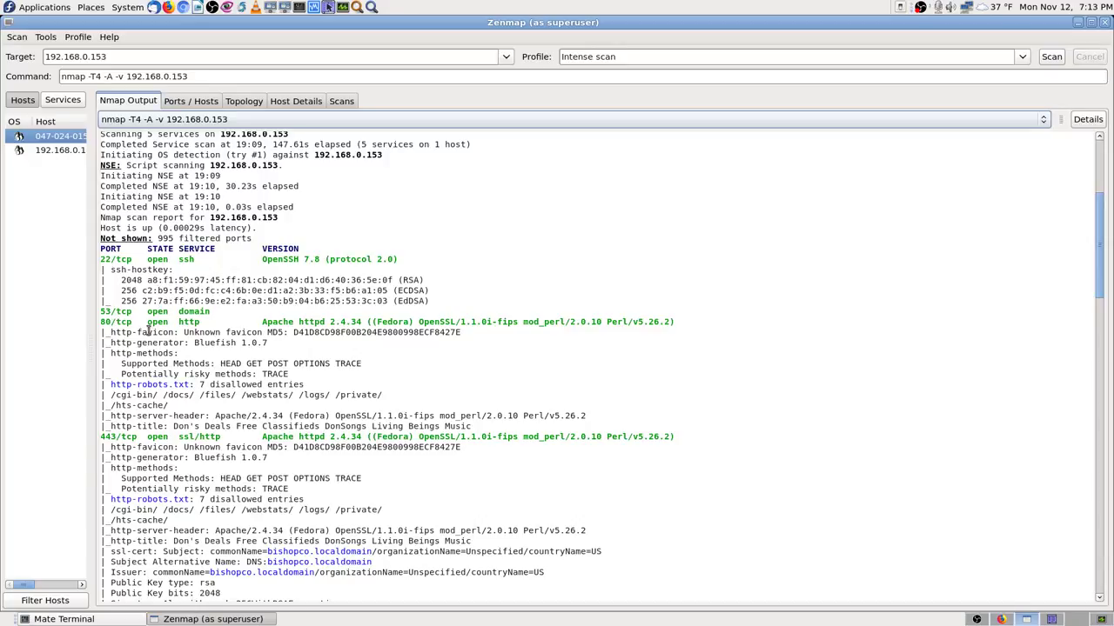
pyautogui.scroll(-2, 177, 355)
pyautogui.scroll(-3, 159, 374)
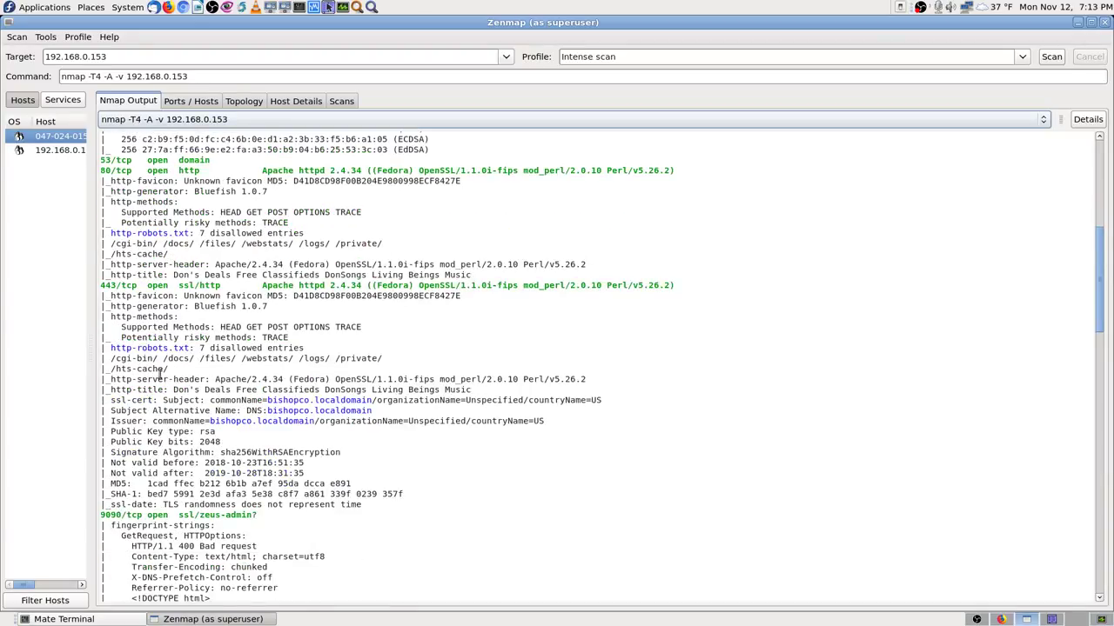
pyautogui.scroll(-6, 167, 366)
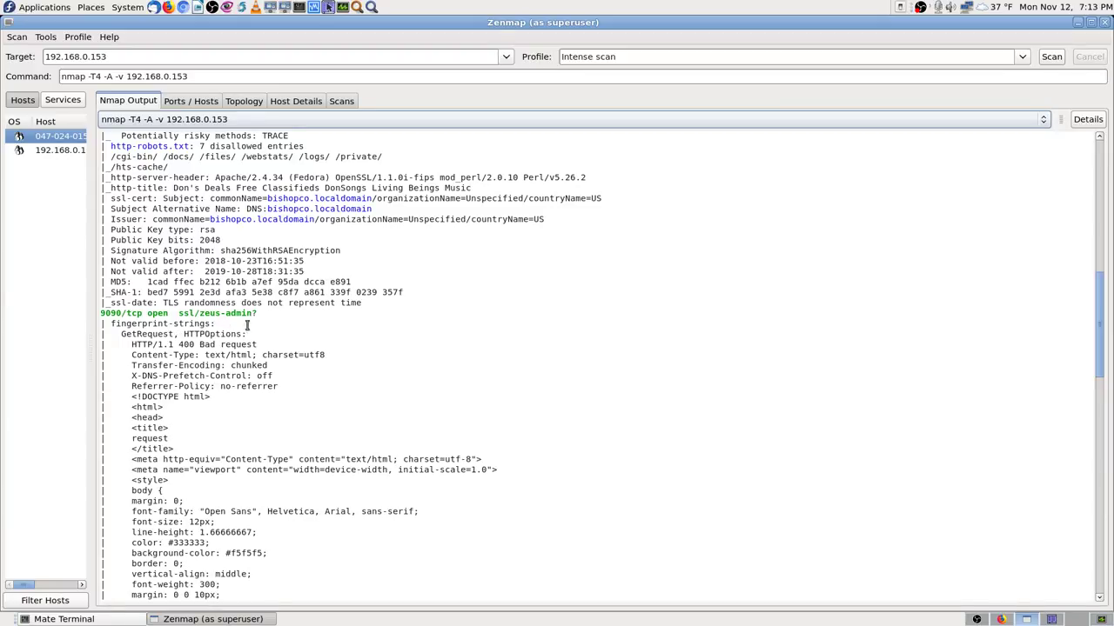
pyautogui.scroll(-5, 139, 391)
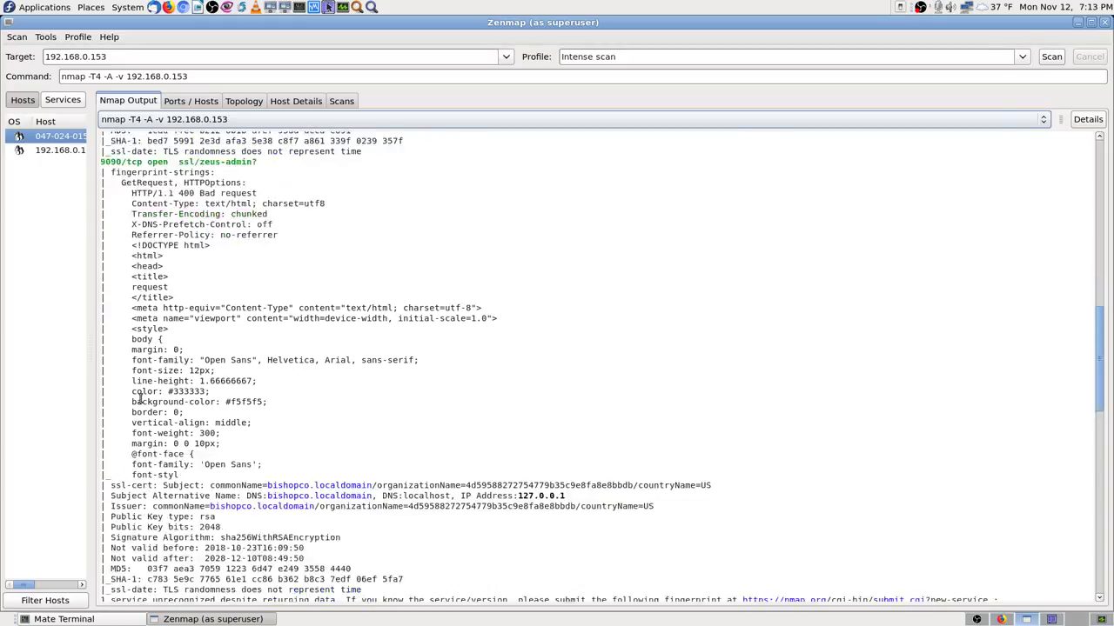
pyautogui.scroll(-10, 139, 398)
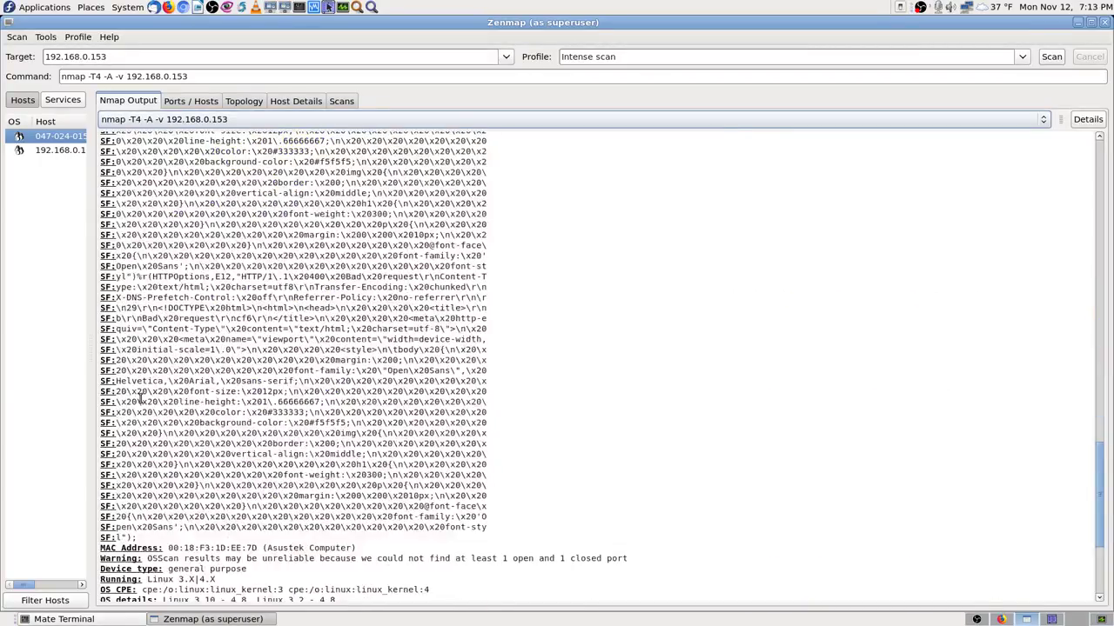
pyautogui.scroll(9, 140, 397)
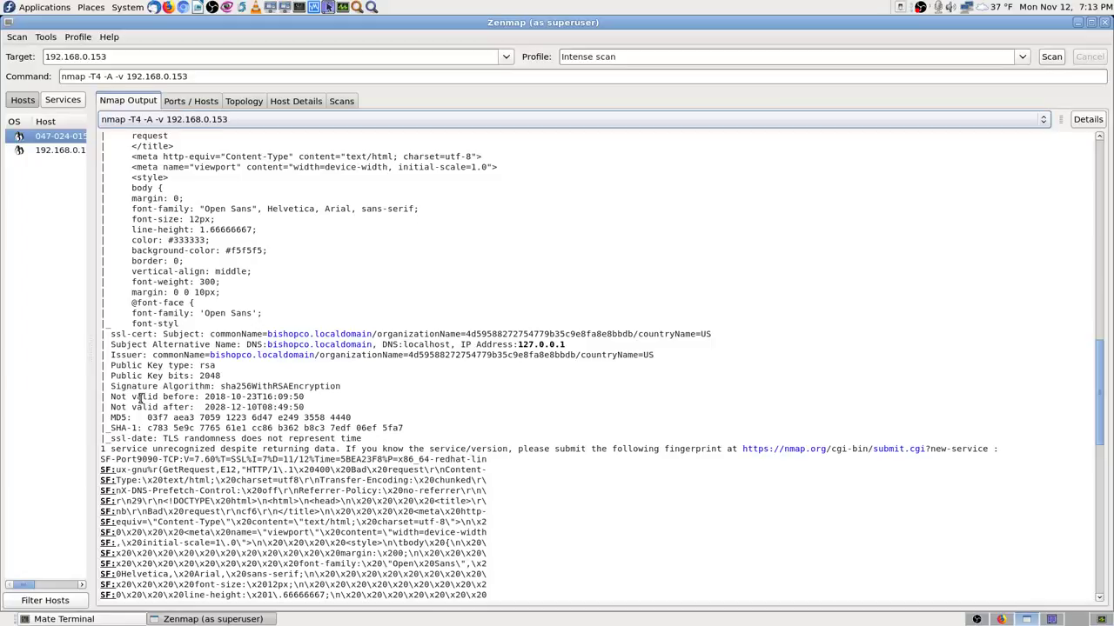
pyautogui.scroll(1, 139, 397)
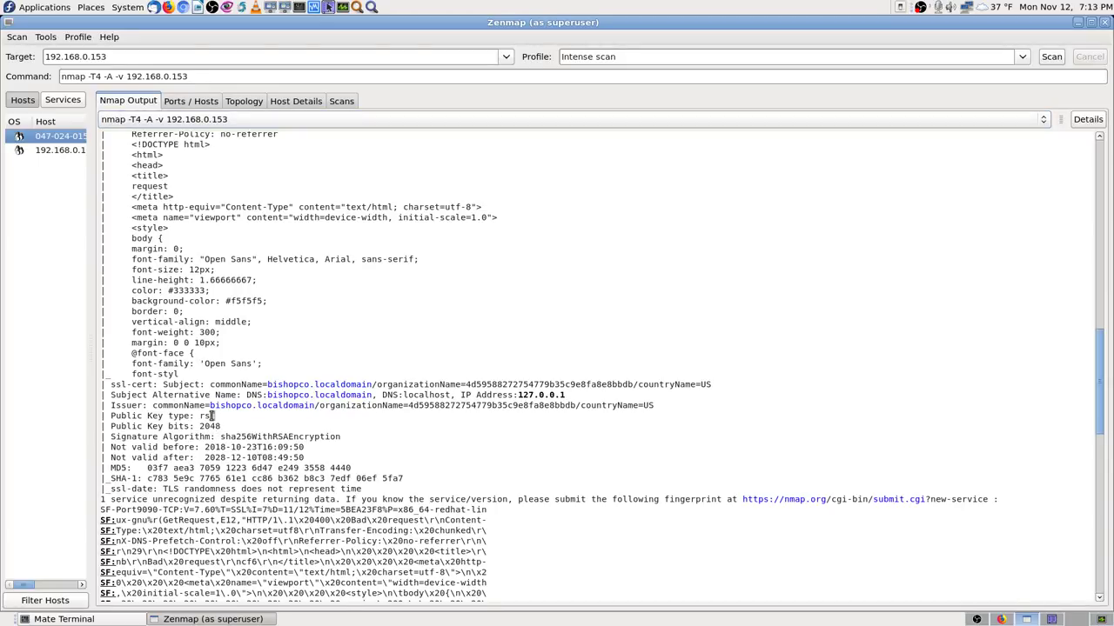
pyautogui.moveTo(215, 417); pyautogui.dragTo(201, 415)
pyautogui.click(260, 418)
pyautogui.moveTo(215, 416); pyautogui.dragTo(196, 416)
pyautogui.click(230, 416)
pyautogui.scroll(11, 269, 354)
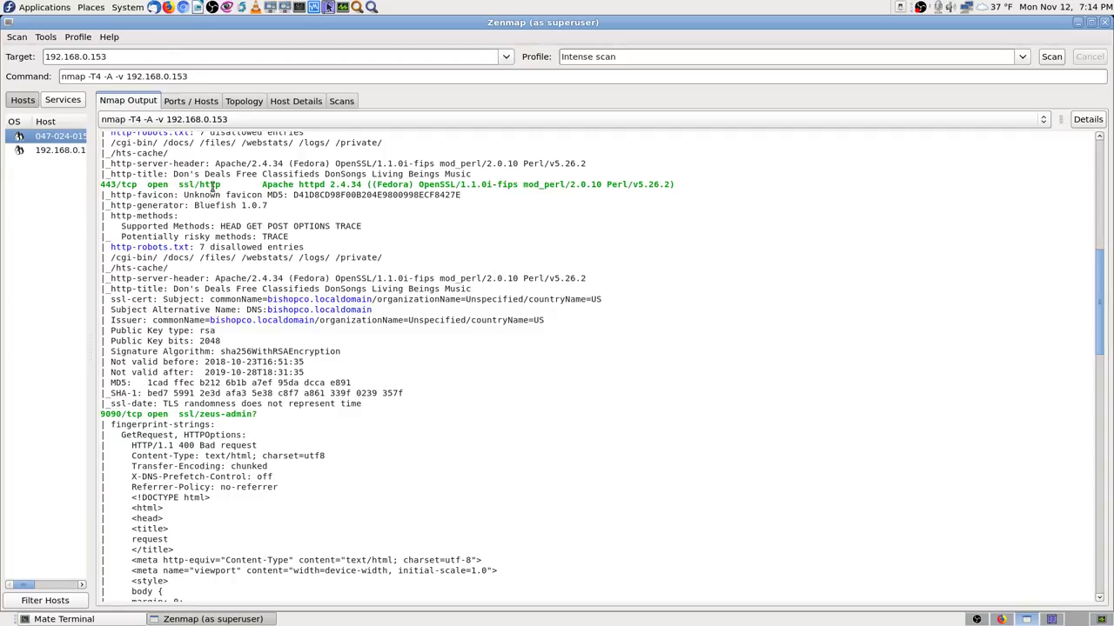
pyautogui.scroll(2, 231, 193)
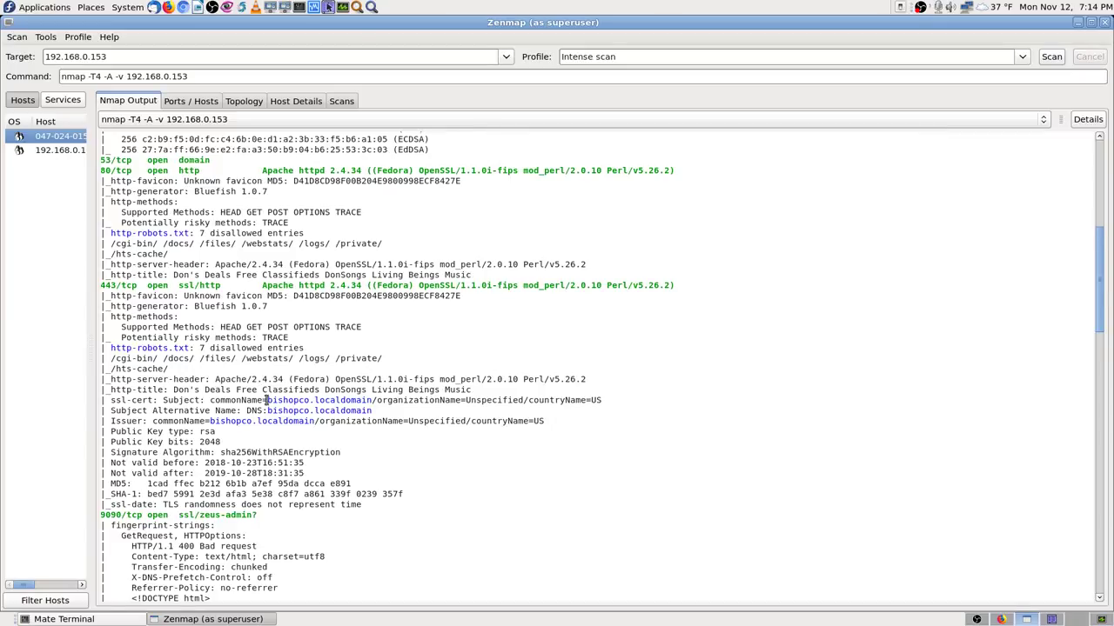
pyautogui.scroll(-15, 268, 405)
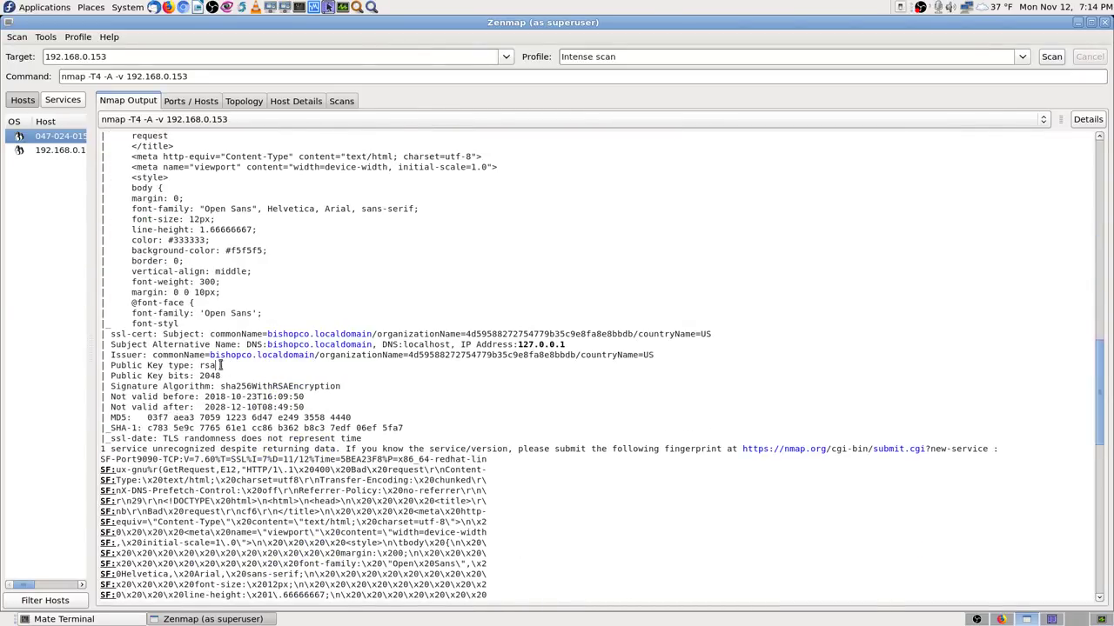
pyautogui.moveTo(217, 365); pyautogui.dragTo(201, 366)
pyautogui.click(1054, 620)
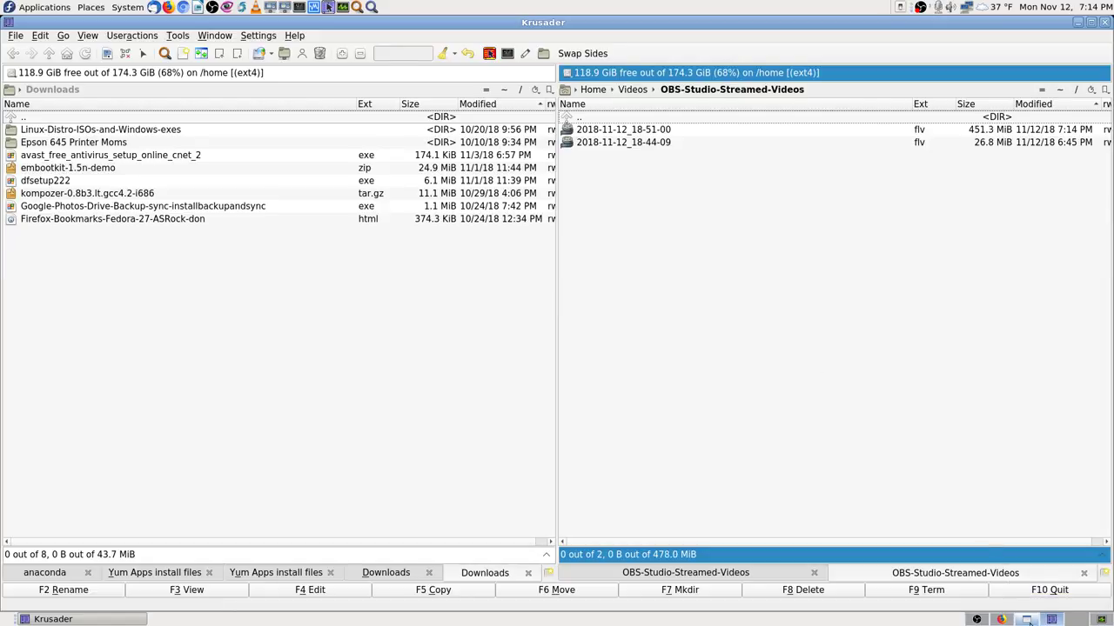
pyautogui.click(1025, 619)
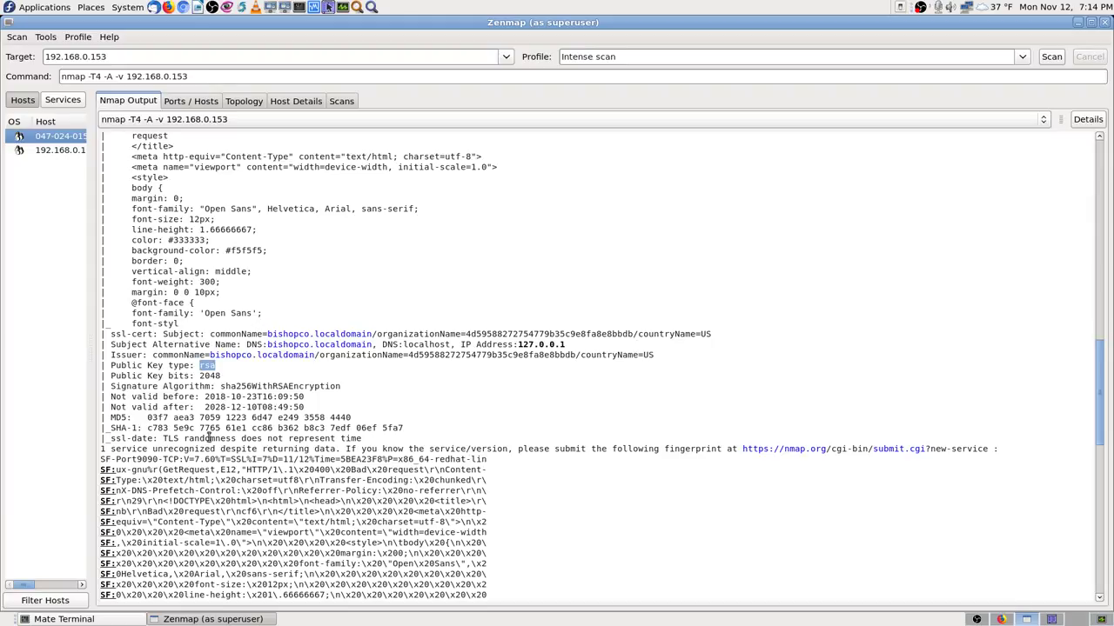
# Scroll through the 192.168.0.153 scan log, selecting the Public Key type, SHA-1 and ssl-date lines
pyautogui.scroll(-5, 204, 452)
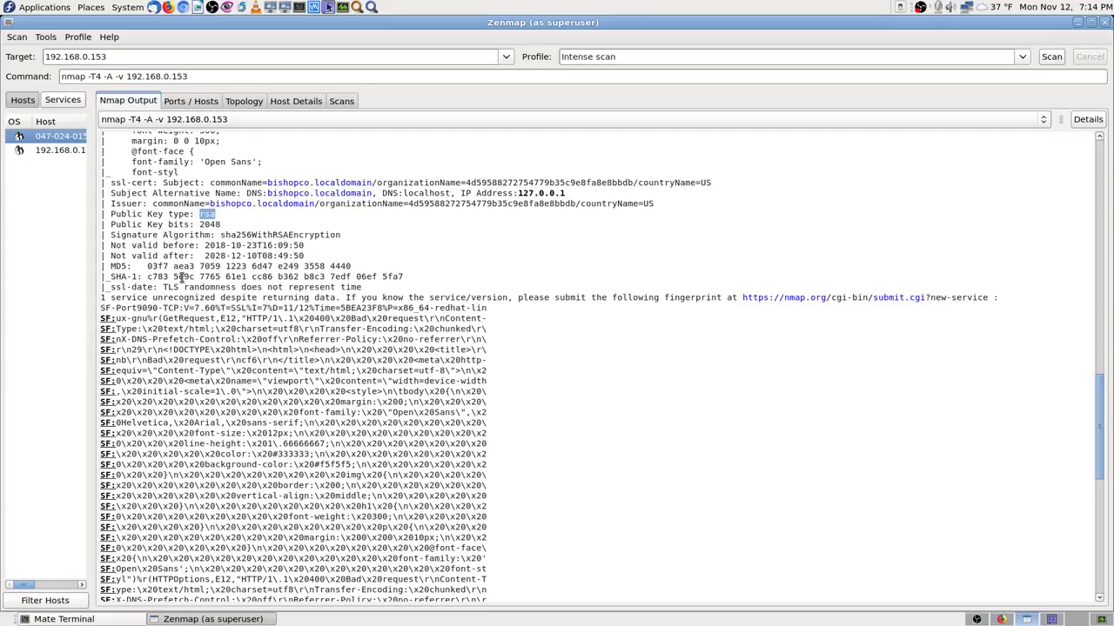
pyautogui.scroll(-10, 181, 277)
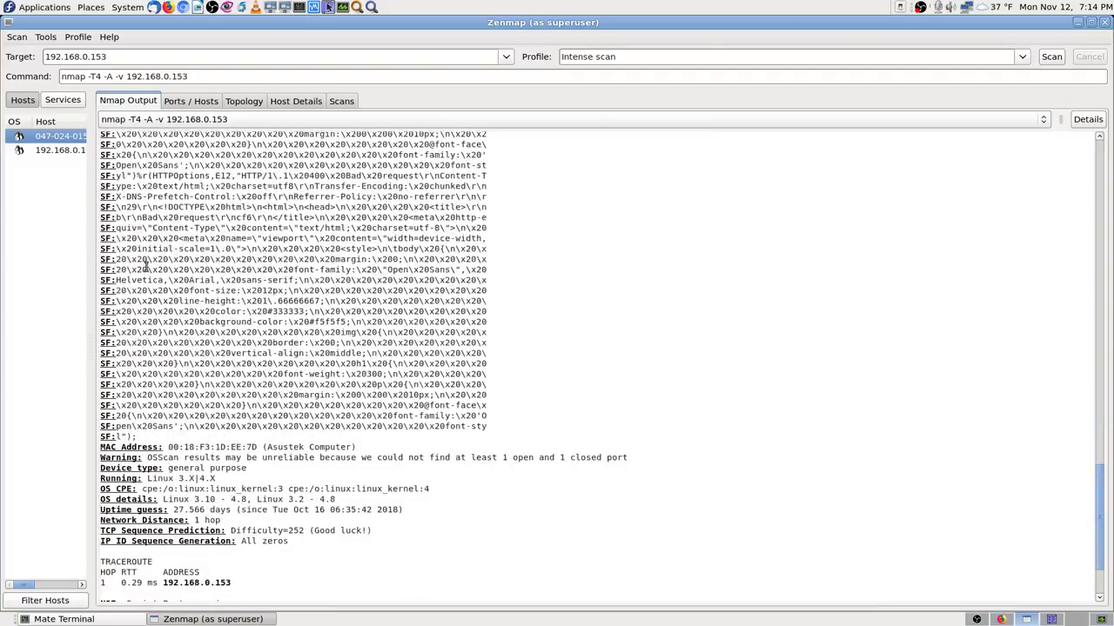
pyautogui.scroll(-2, 146, 266)
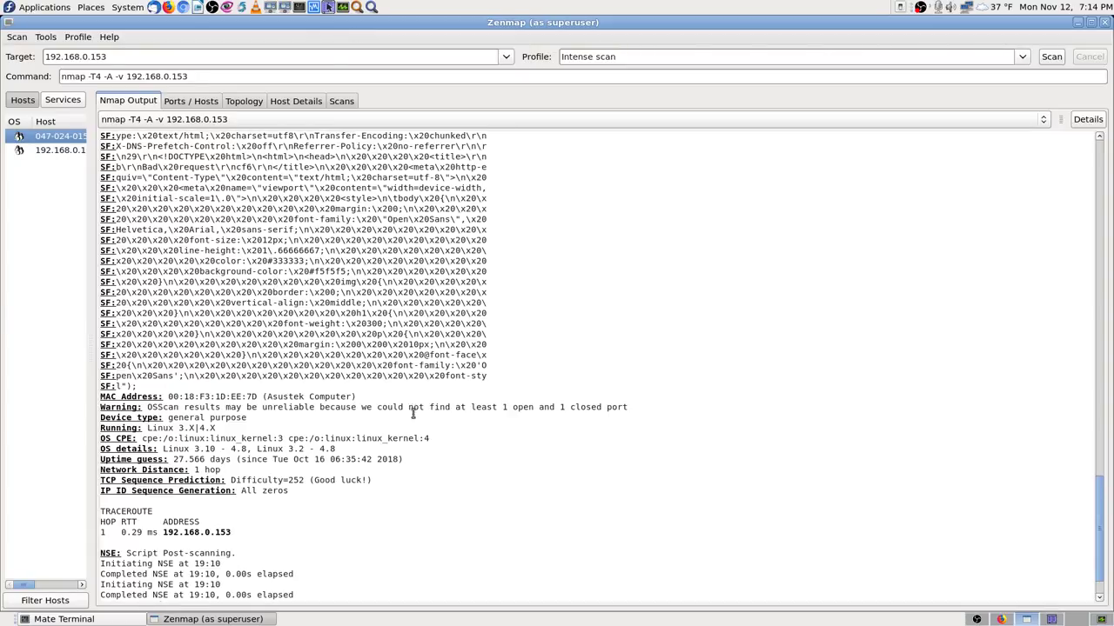
pyautogui.scroll(15, 374, 438)
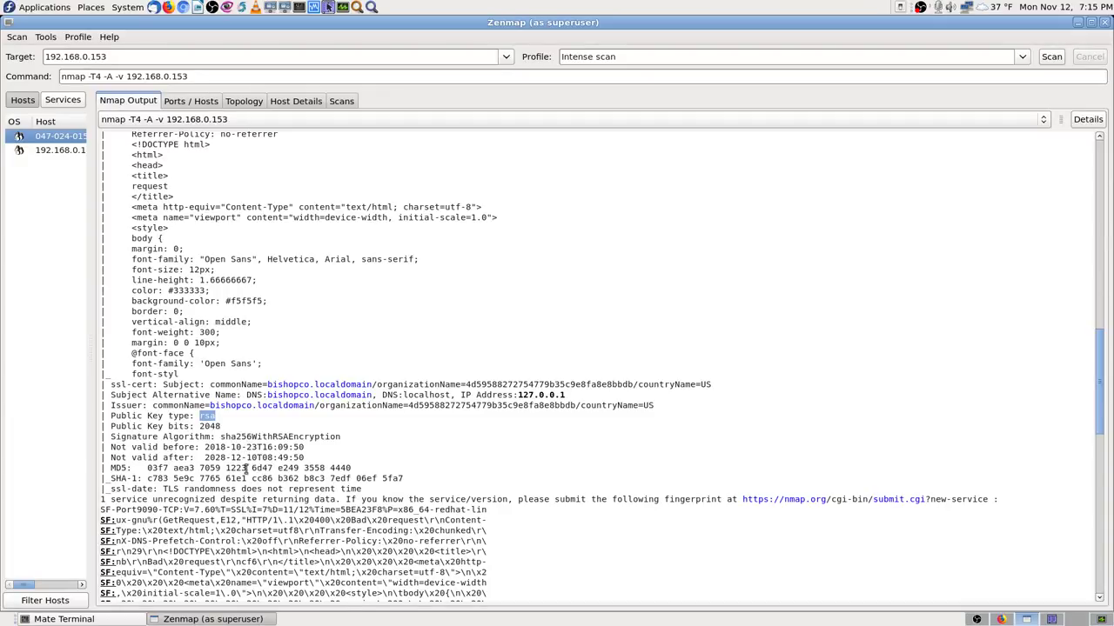
pyautogui.moveTo(232, 416); pyautogui.dragTo(101, 416)
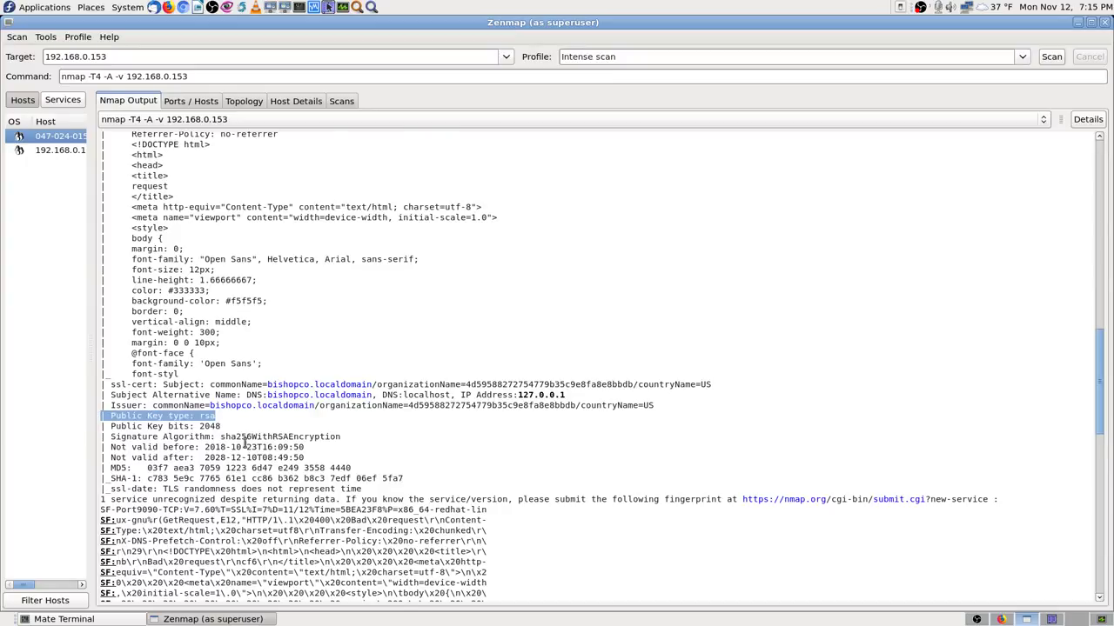
pyautogui.scroll(-2, 246, 443)
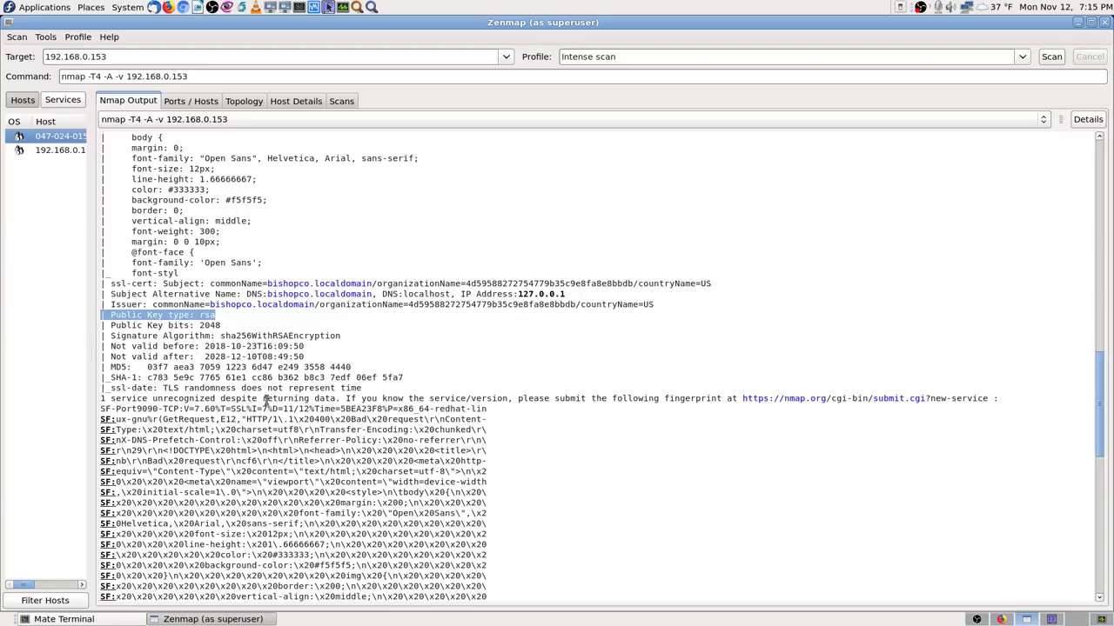
pyautogui.moveTo(361, 389); pyautogui.dragTo(92, 379)
pyautogui.click(186, 408)
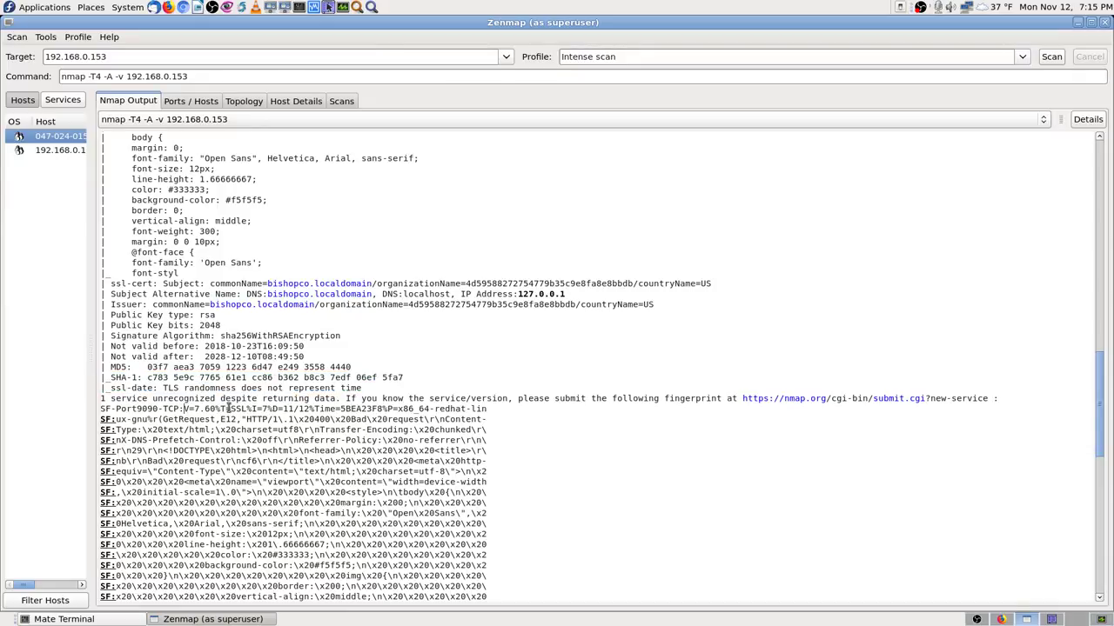
pyautogui.scroll(15, 604, 381)
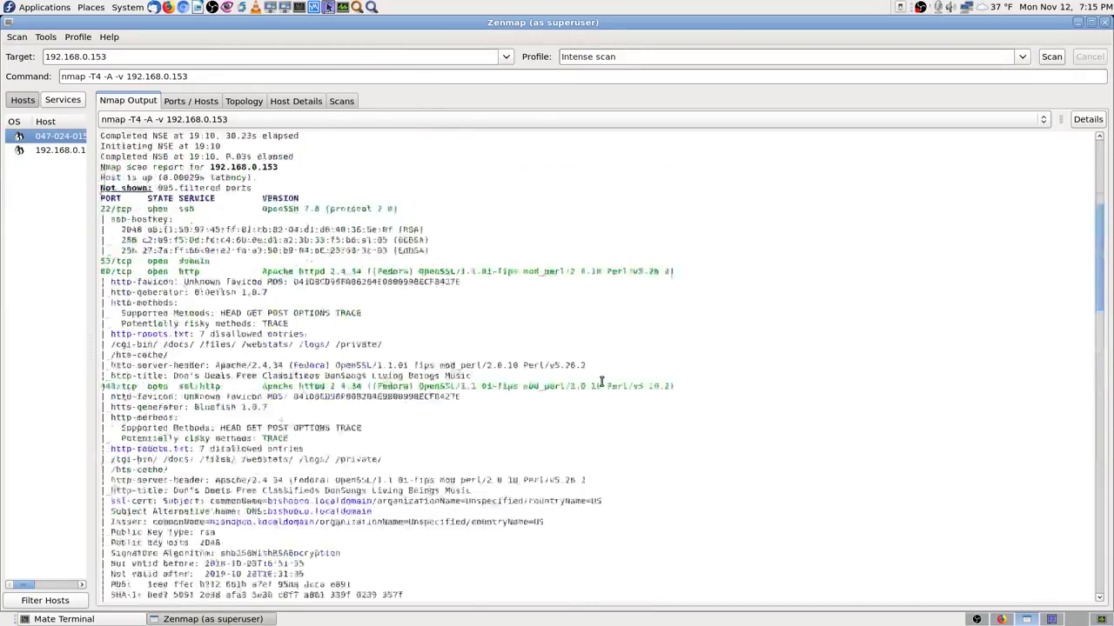
pyautogui.scroll(-8, 554, 396)
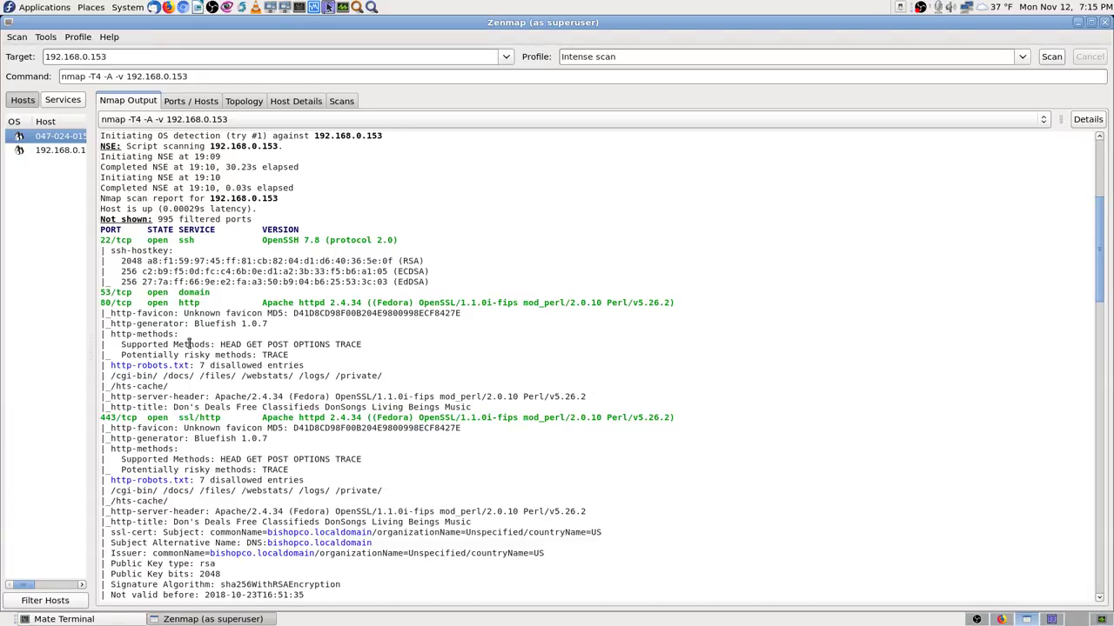
pyautogui.scroll(-3, 202, 365)
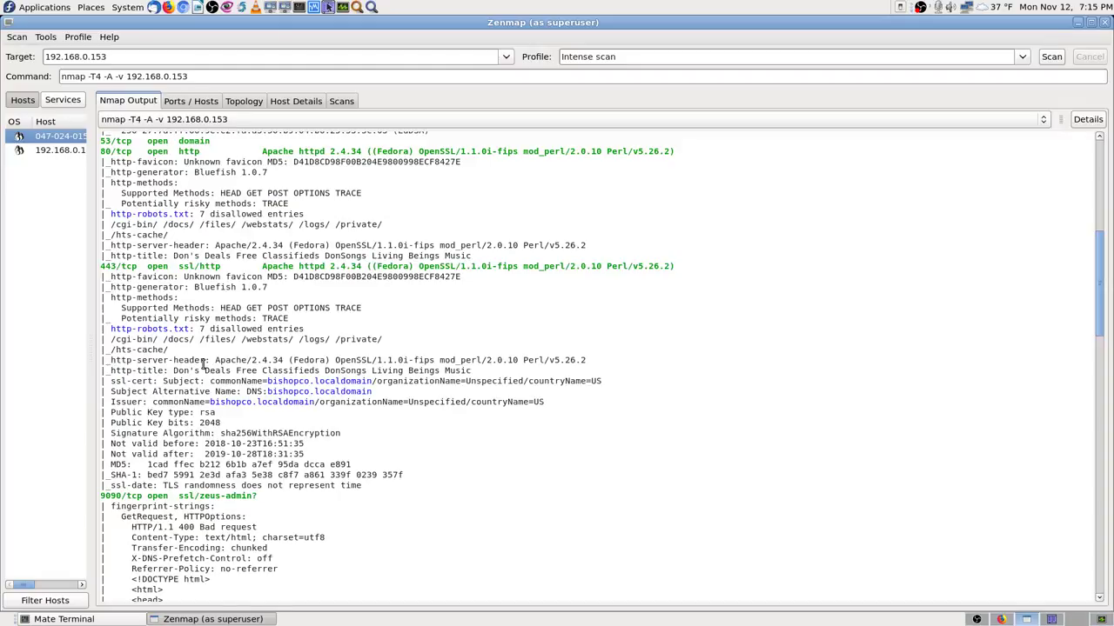
pyautogui.scroll(-3, 202, 366)
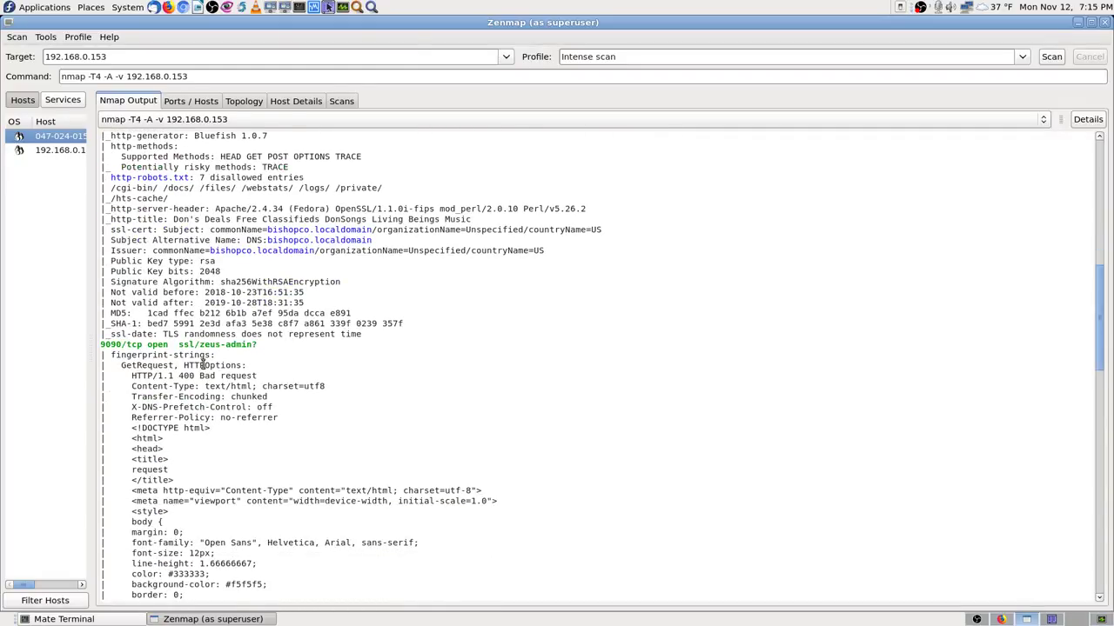
pyautogui.scroll(9, 203, 365)
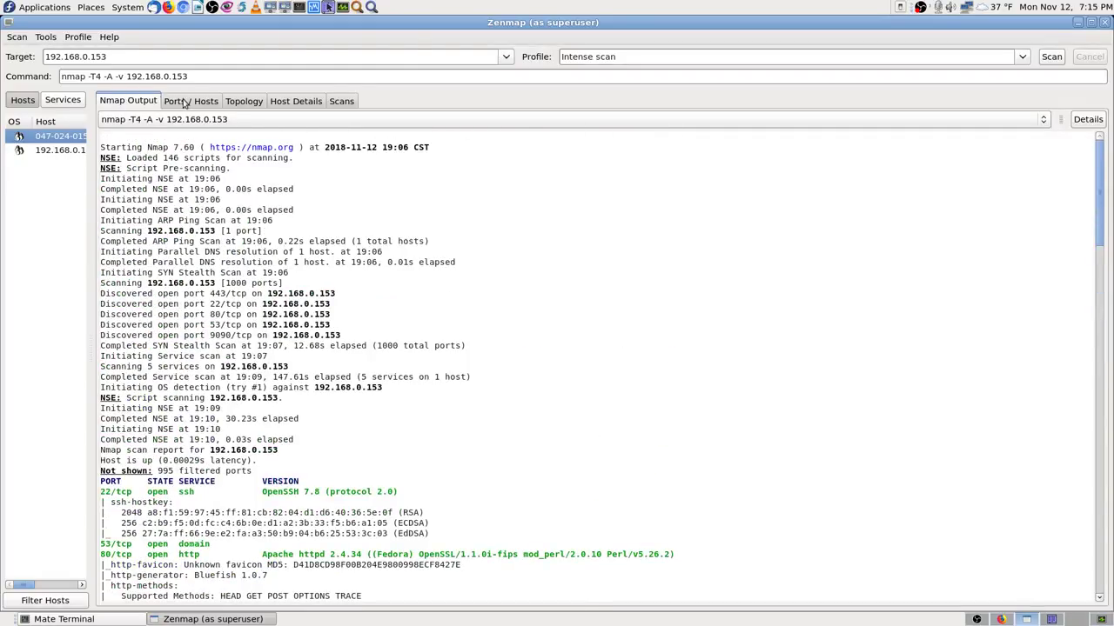
# Check the Ports / Hosts table, return to Nmap Output, and open the Scan menu
pyautogui.click(186, 102)
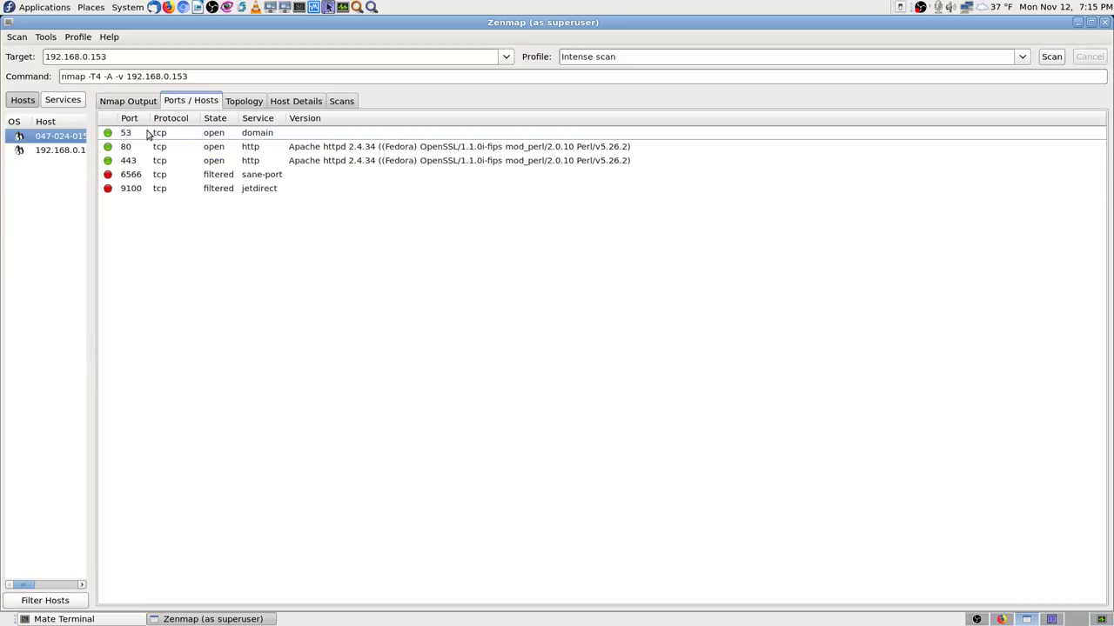
pyautogui.click(126, 102)
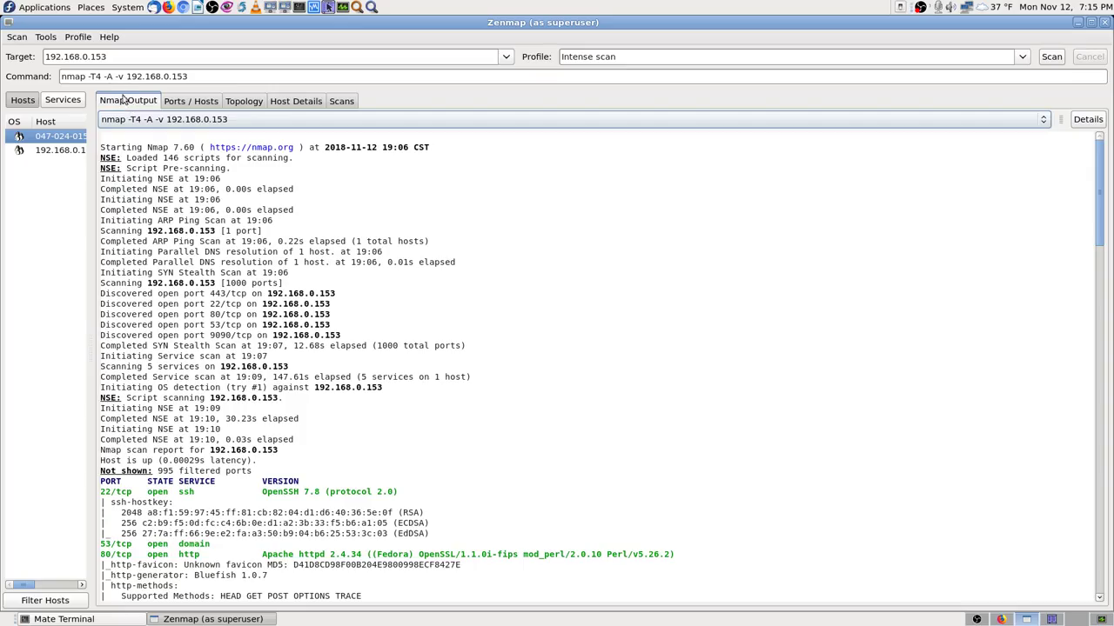
pyautogui.click(16, 38)
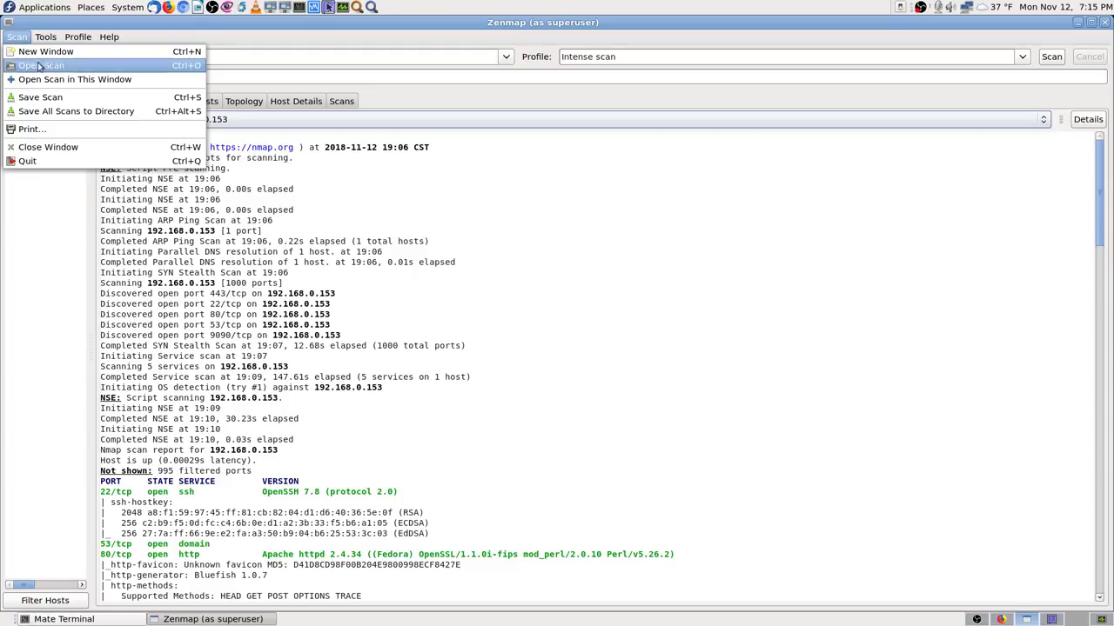
pyautogui.click(64, 67)
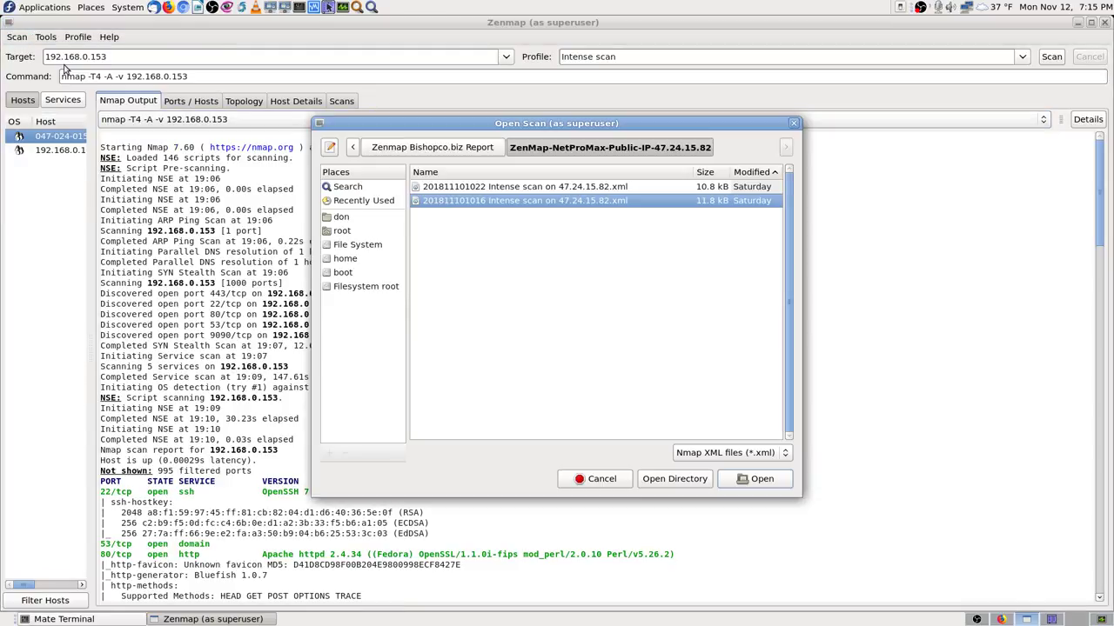
pyautogui.click(564, 186)
pyautogui.click(776, 479)
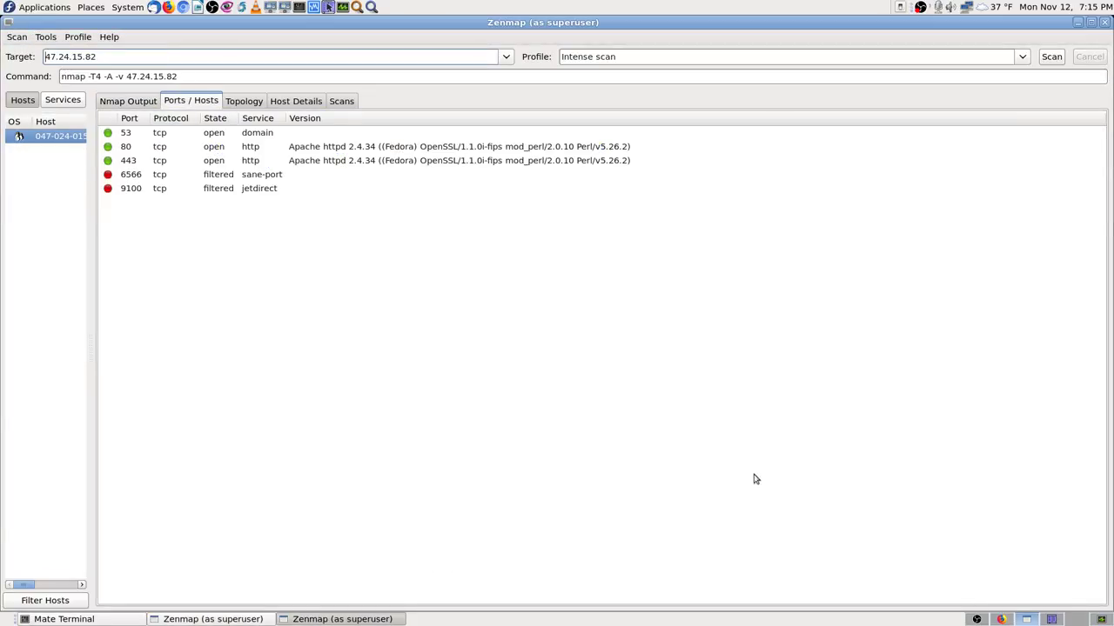
pyautogui.click(113, 104)
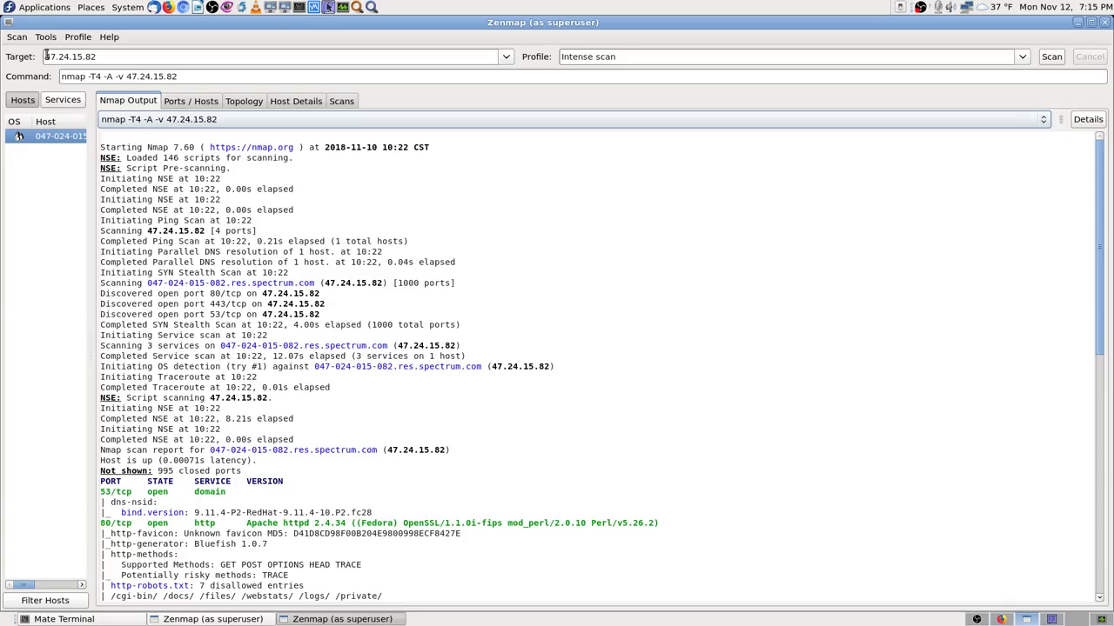
pyautogui.click(172, 103)
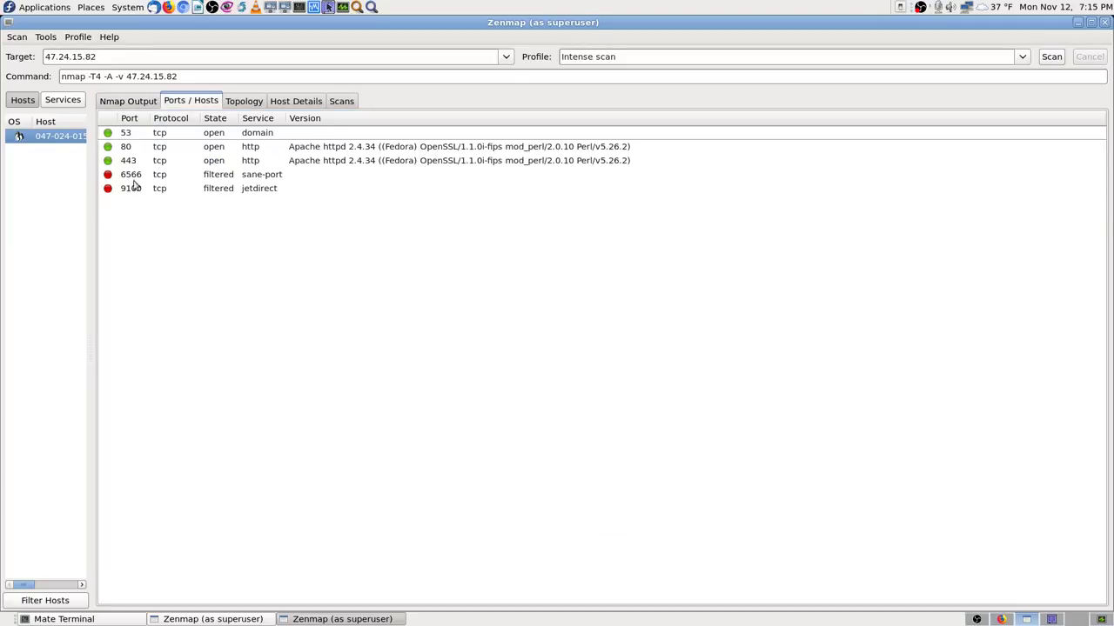
pyautogui.click(137, 105)
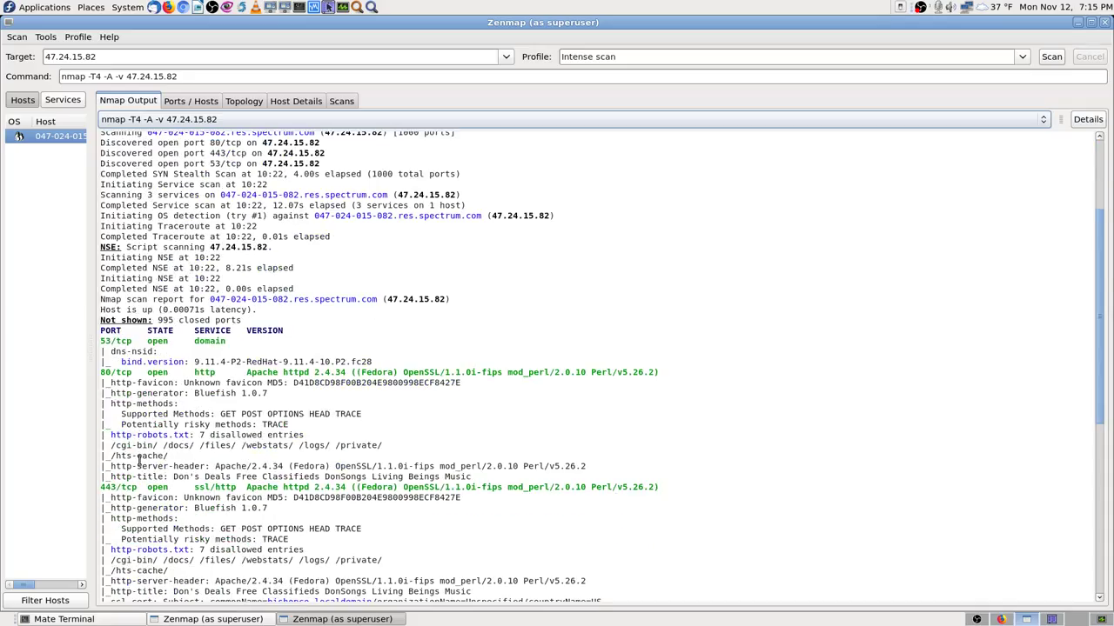
# Scroll through the 47.24.15.82 scan log, then close its window
pyautogui.scroll(-3, 139, 452)
pyautogui.scroll(-2, 168, 360)
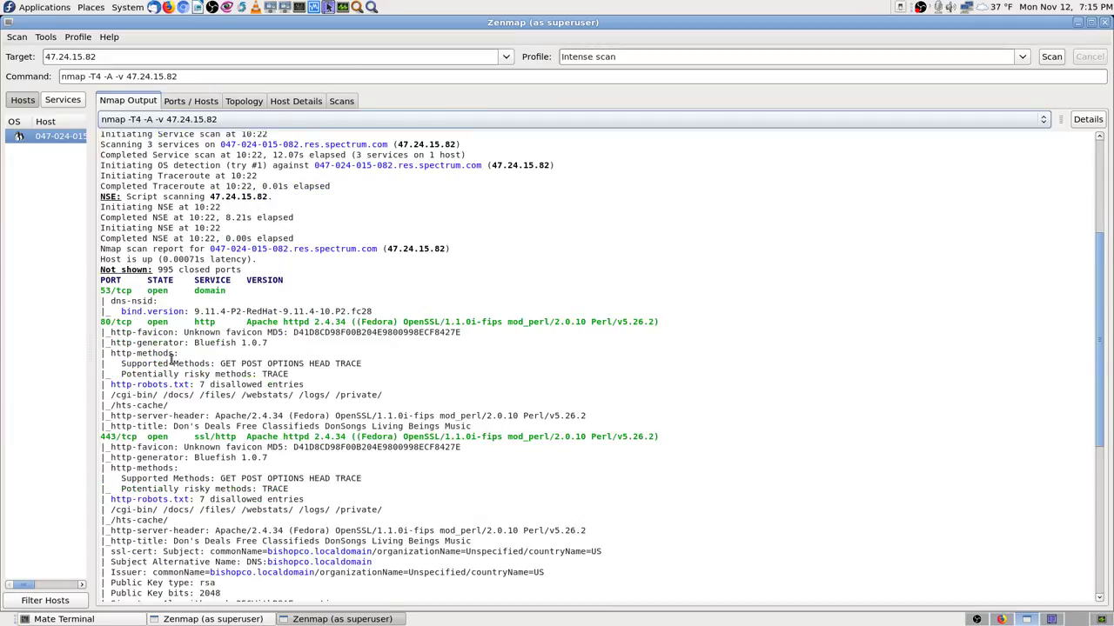
pyautogui.scroll(-2, 171, 359)
pyautogui.scroll(-3, 171, 360)
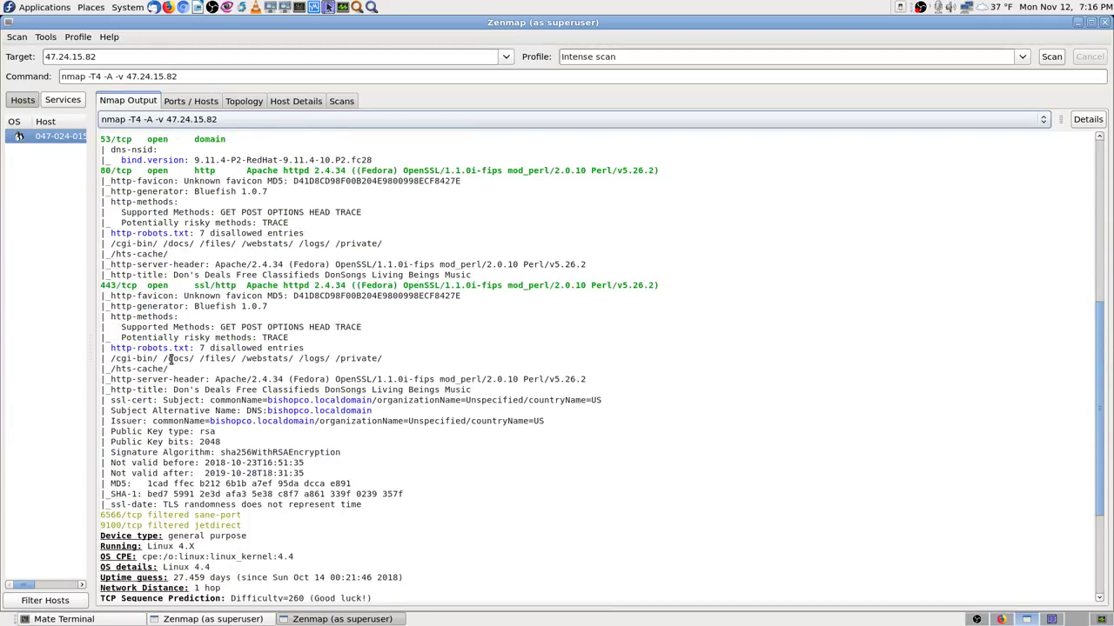
pyautogui.scroll(6, 171, 359)
pyautogui.scroll(-3, 172, 359)
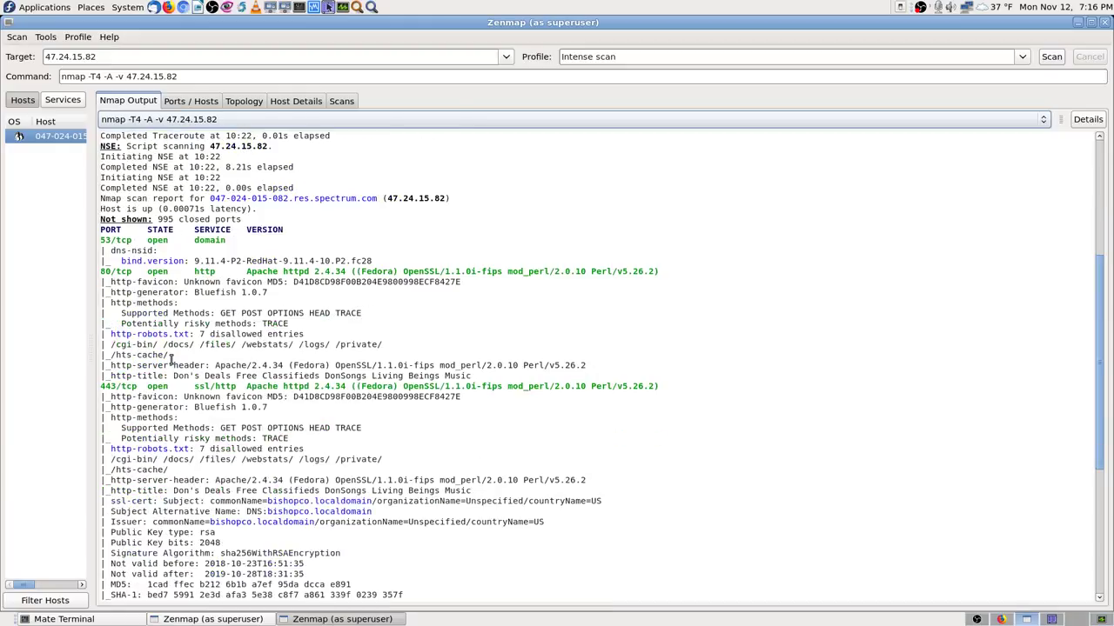
pyautogui.scroll(8, 171, 359)
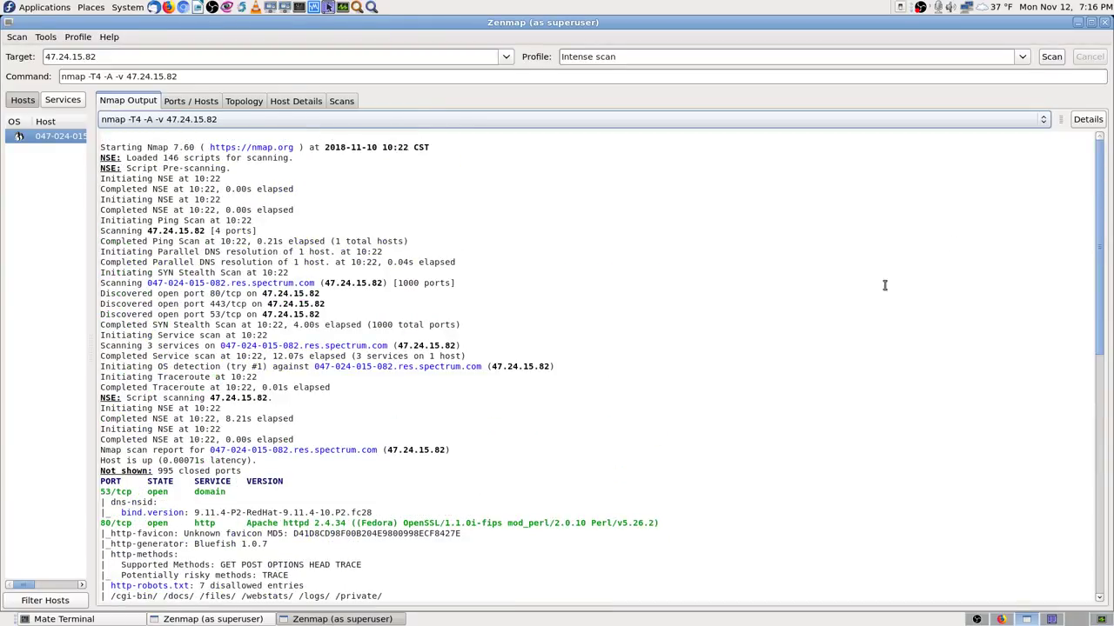
pyautogui.click(1105, 22)
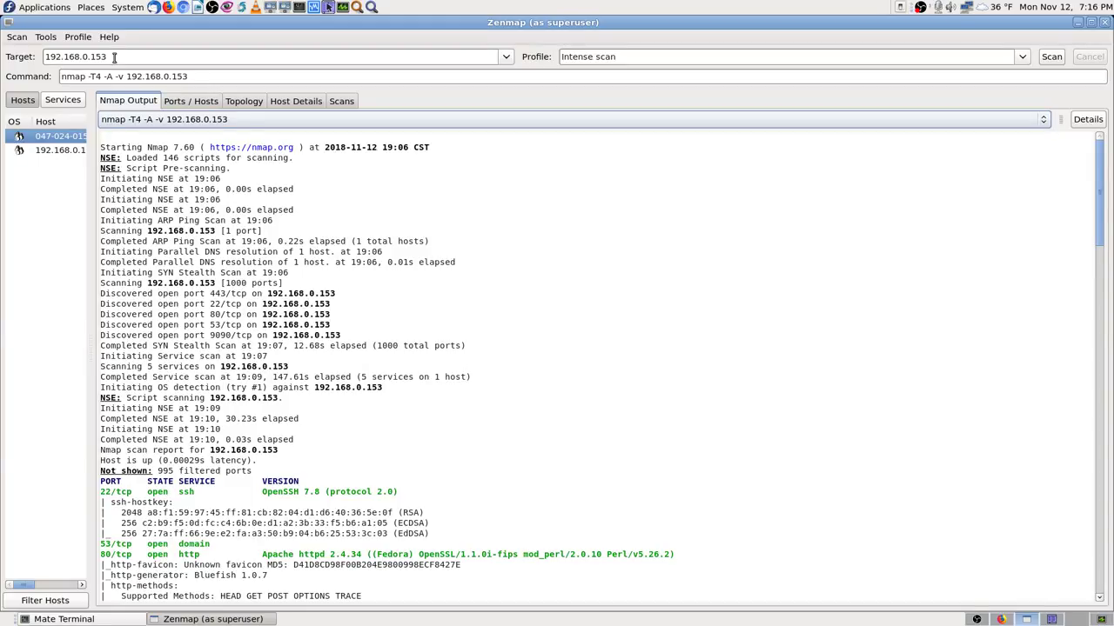
# Copy the target address 192.168.0.153 from the Target field, then open the Scan menu
pyautogui.moveTo(113, 57); pyautogui.dragTo(37, 58)
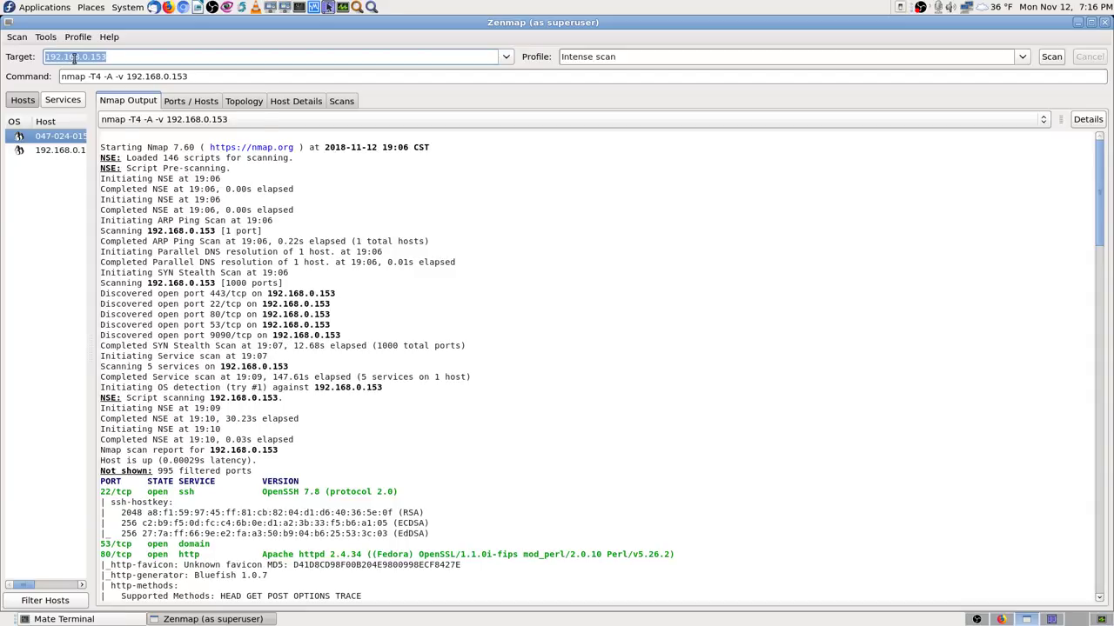
pyautogui.rightClick(74, 58)
pyautogui.click(111, 80)
pyautogui.click(143, 56)
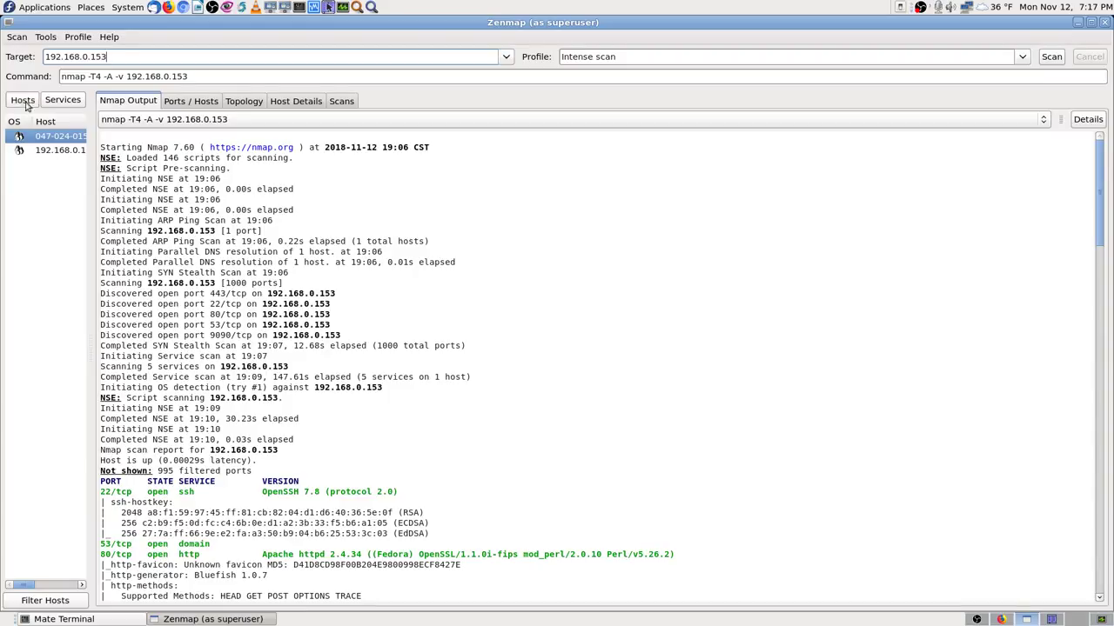
pyautogui.click(16, 38)
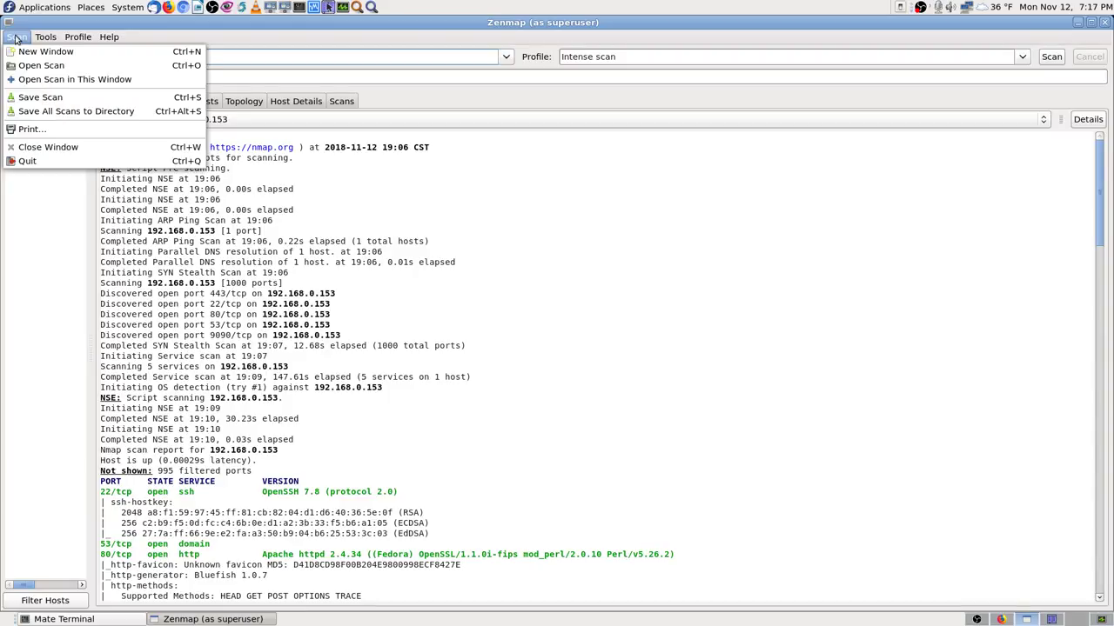
# Save all scans to a new folder Zenmap-NetProMAx-Local-IP-192.168.0.153 inside Don Web Sites
pyautogui.click(76, 110)
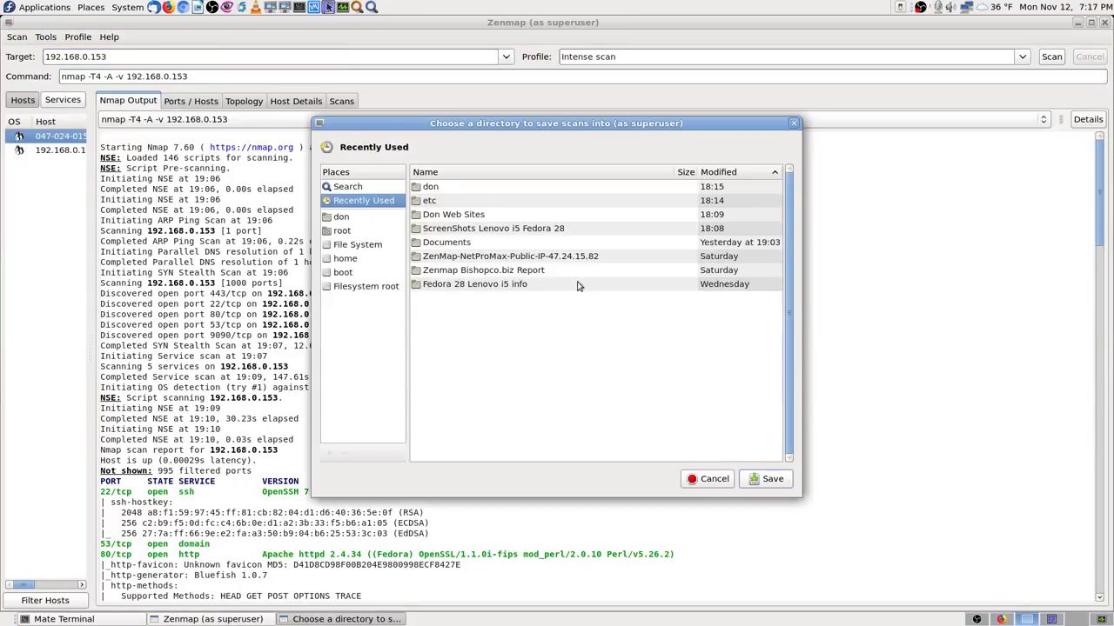
pyautogui.doubleClick(476, 218)
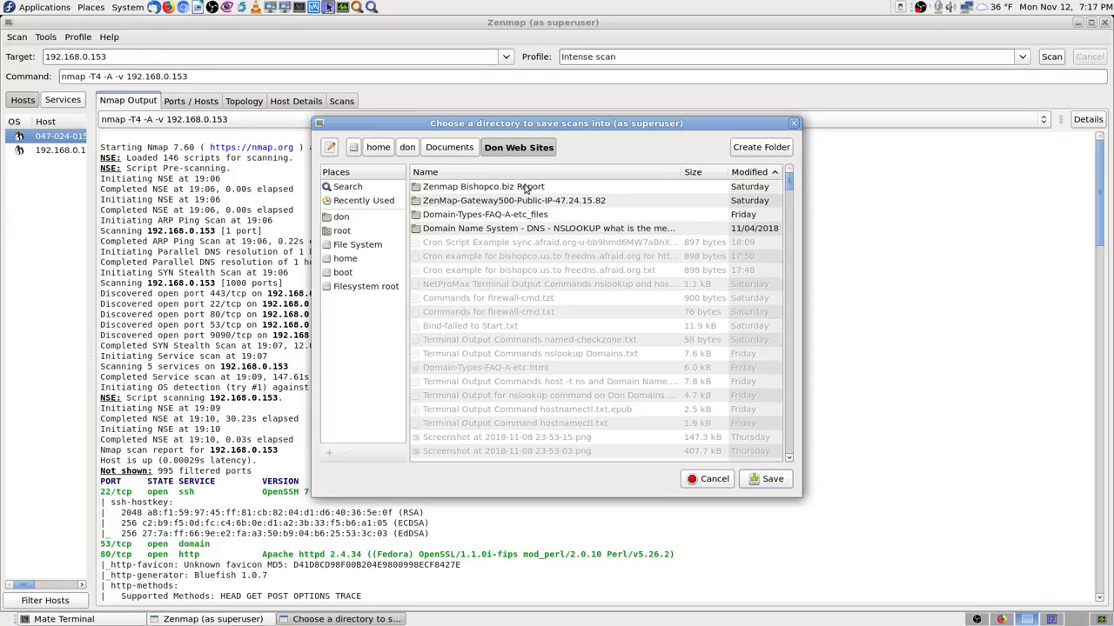
pyautogui.click(753, 148)
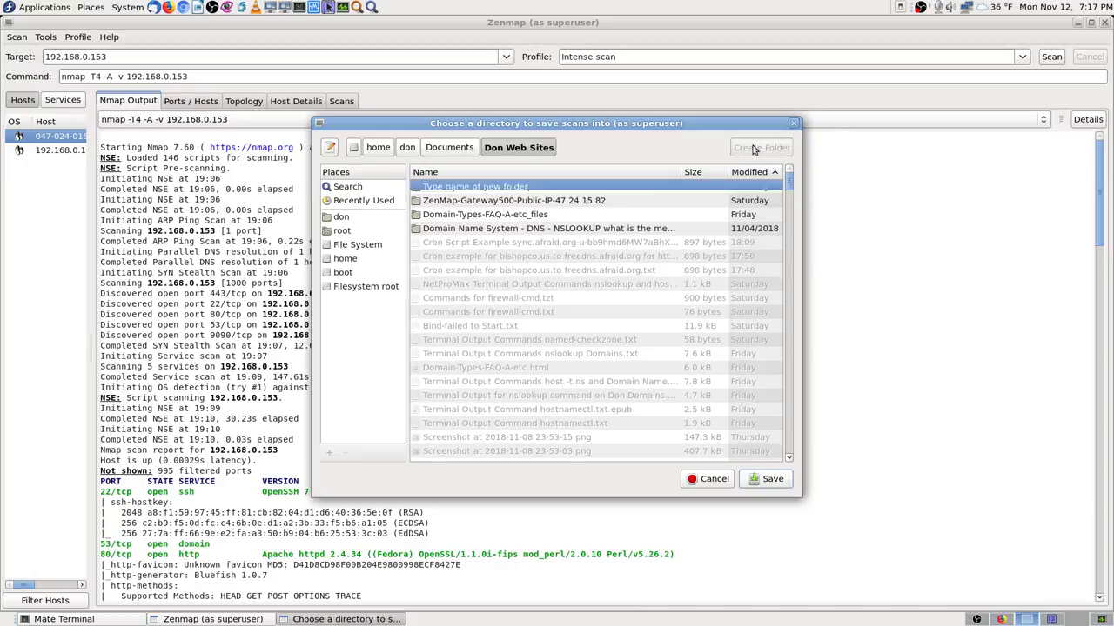
pyautogui.write('Zenmap-')
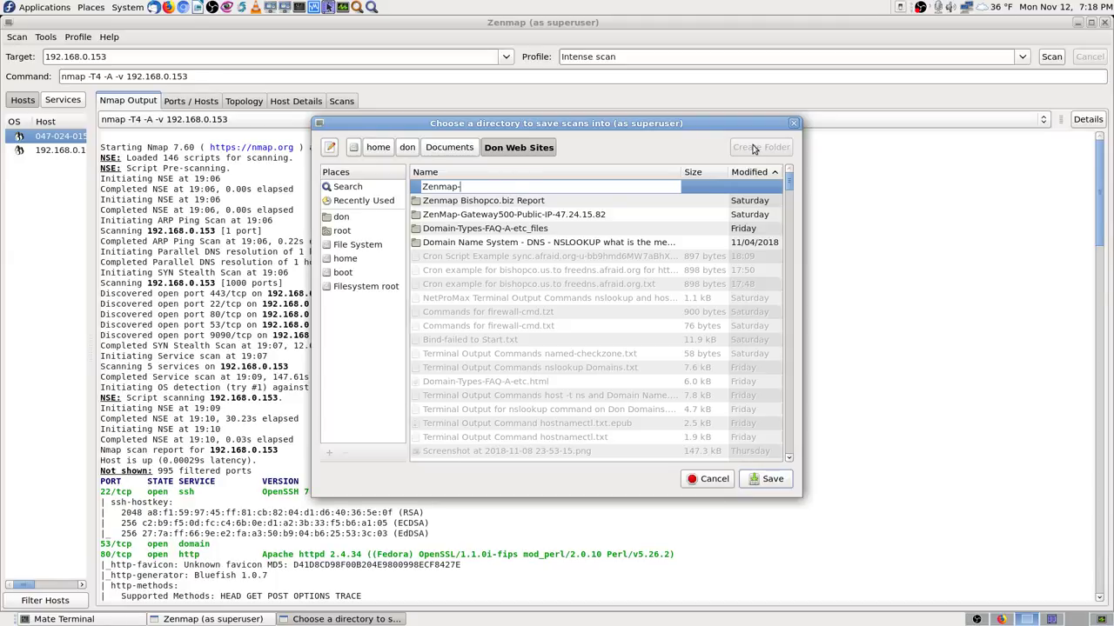
pyautogui.hotkey('ctrl', 'v')
pyautogui.write('NetProMAx-Local')
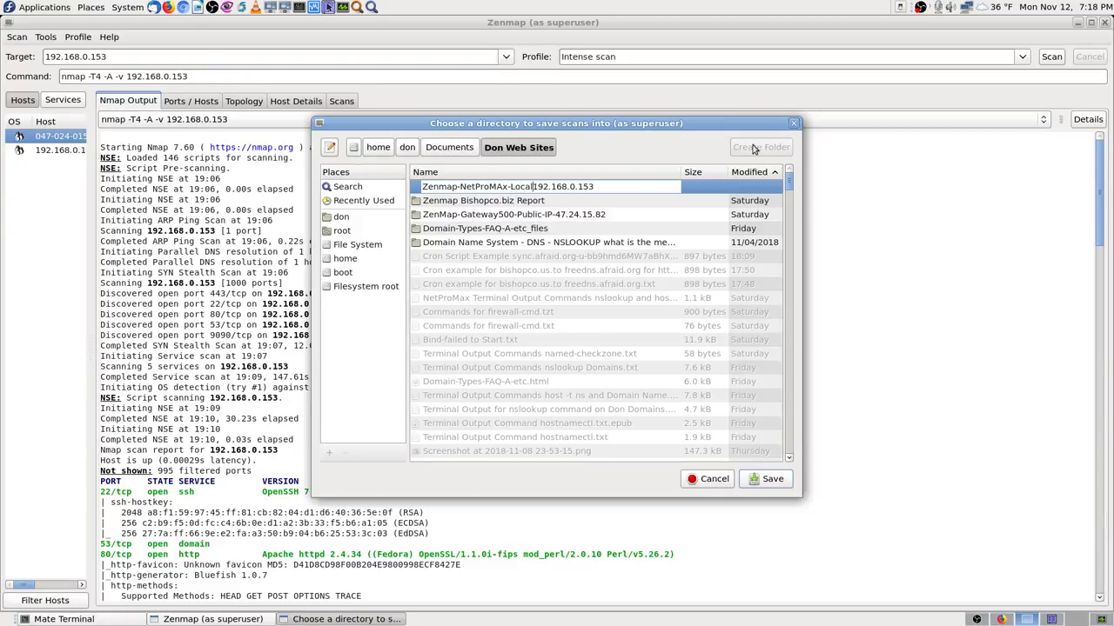
pyautogui.write('-IP-')
pyautogui.press('Return')
pyautogui.press('Return')
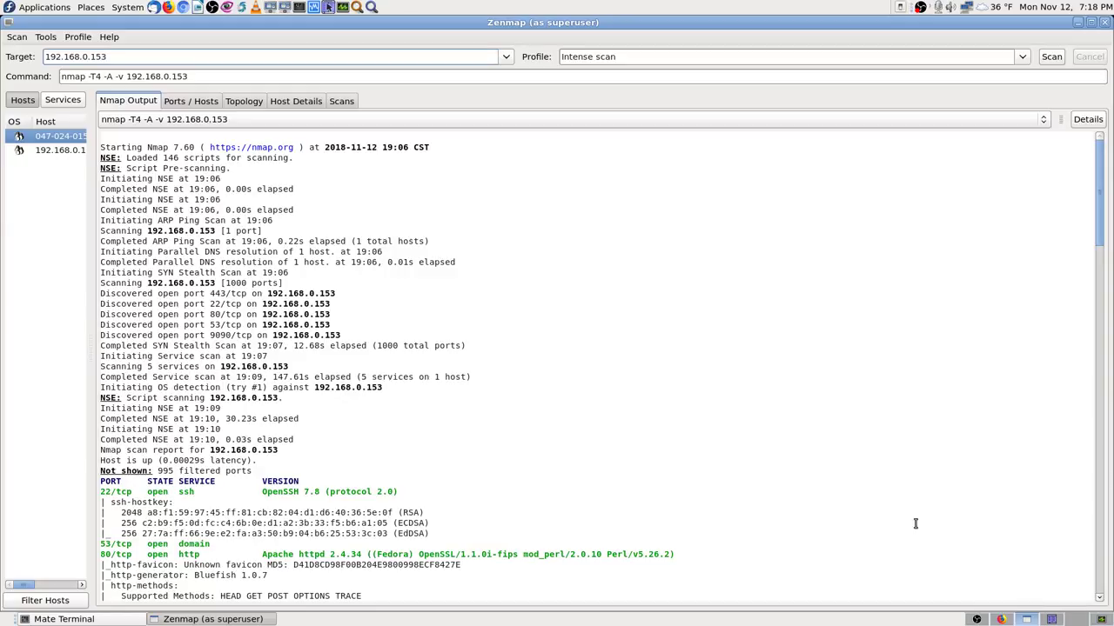
# In Krusader, open Documents/Don Web Sites and check the new Zenmap scan folder
pyautogui.hotkey('ctrl', 'alt', 'Right')
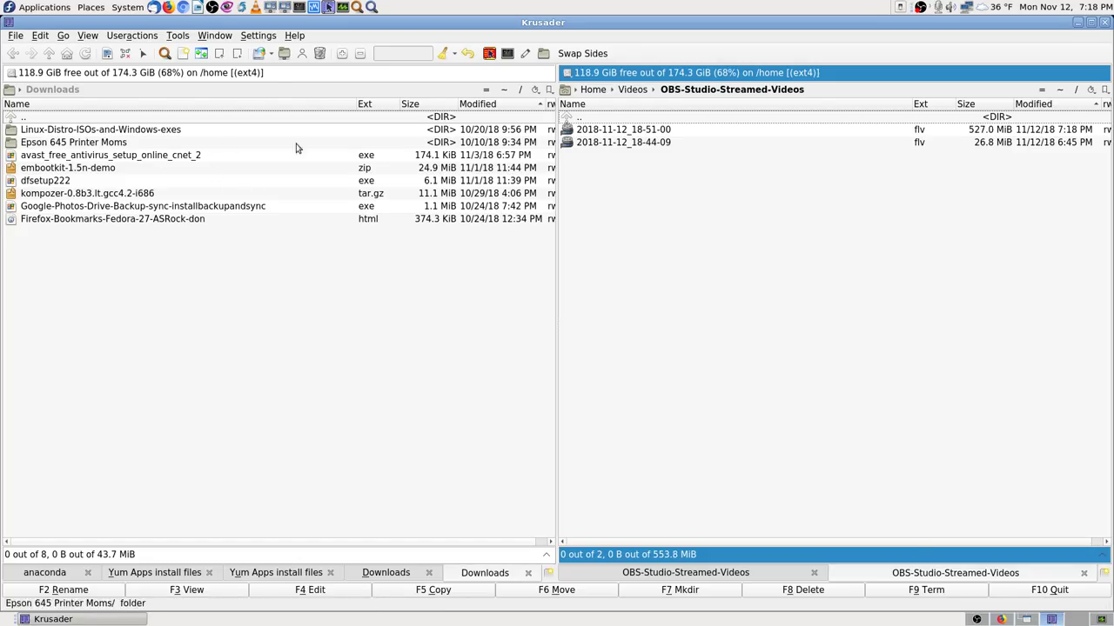
pyautogui.click(509, 94)
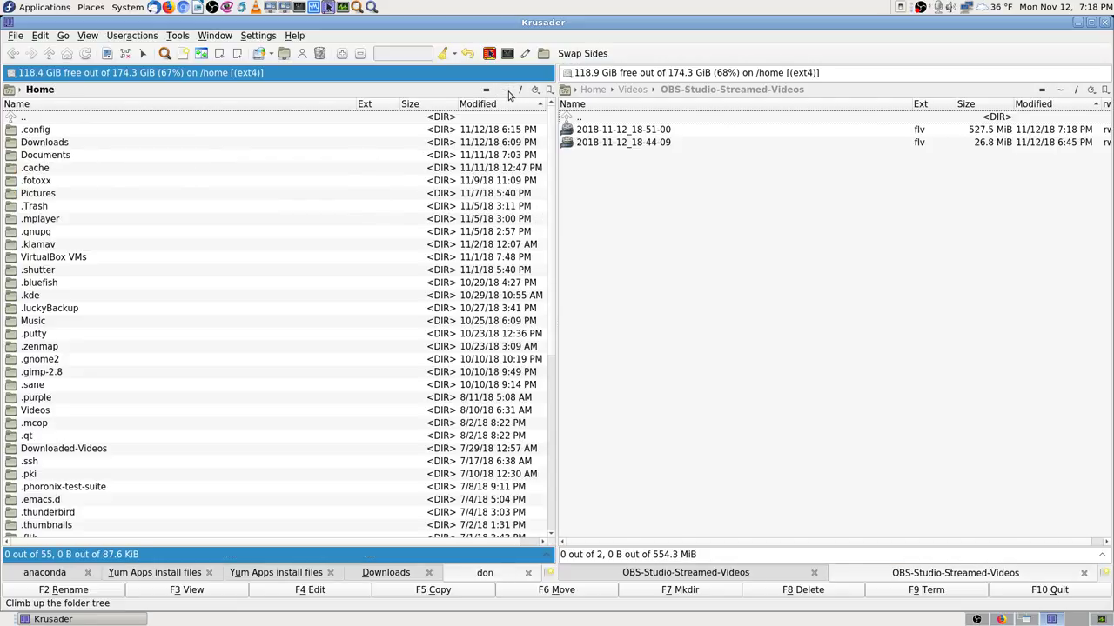
pyautogui.write('doc')
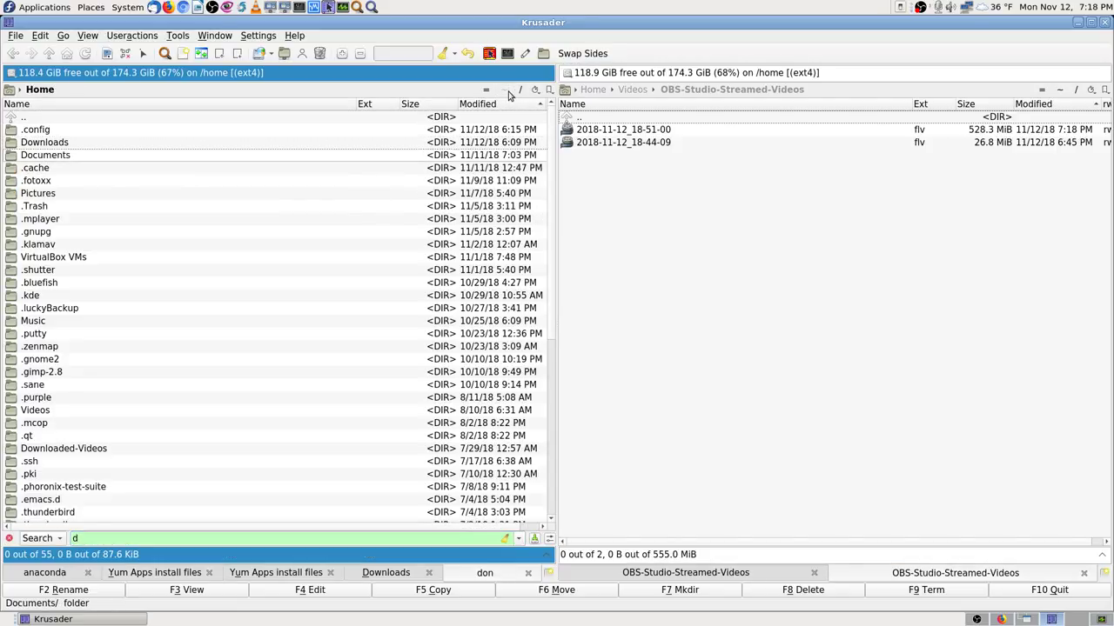
pyautogui.press('Return')
pyautogui.press('Down')
pyautogui.press('Return')
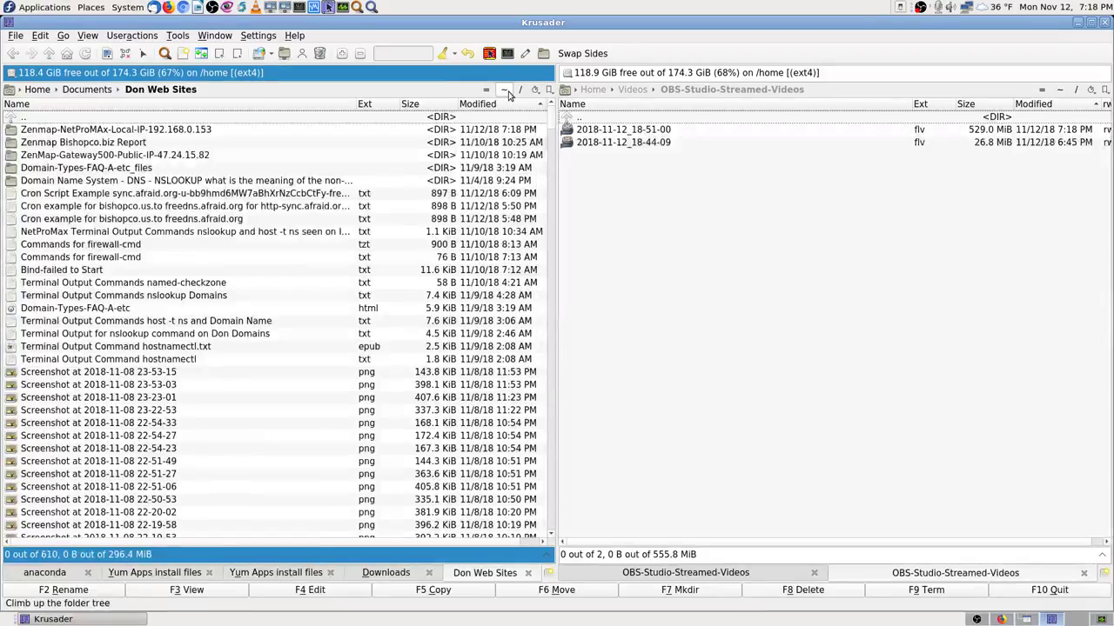
pyautogui.press('Down')
pyautogui.press('Return')
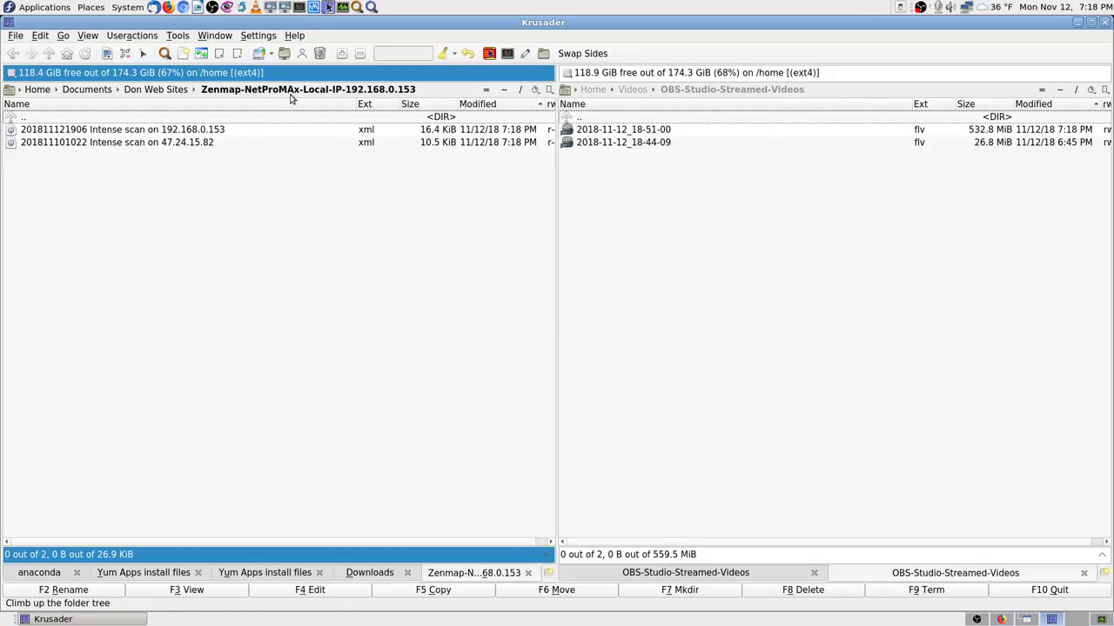
pyautogui.doubleClick(281, 119)
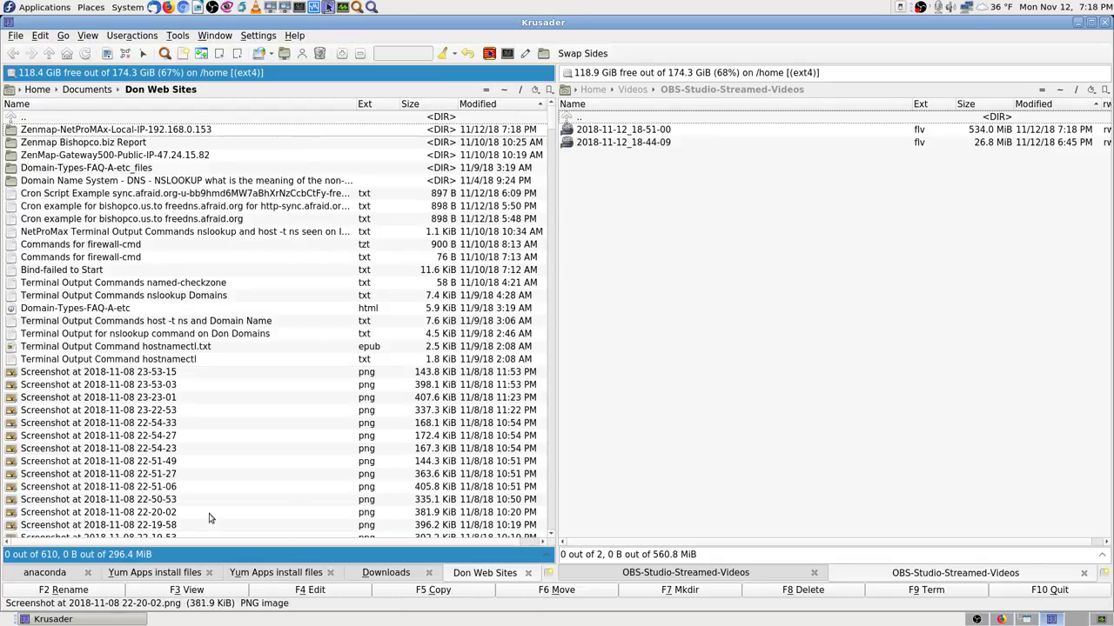
# Rename the folder to Zenmap-NetProMax-Local-IP-192.168.0.153, open it, then close Zenmap
pyautogui.click(94, 591)
pyautogui.press('End')
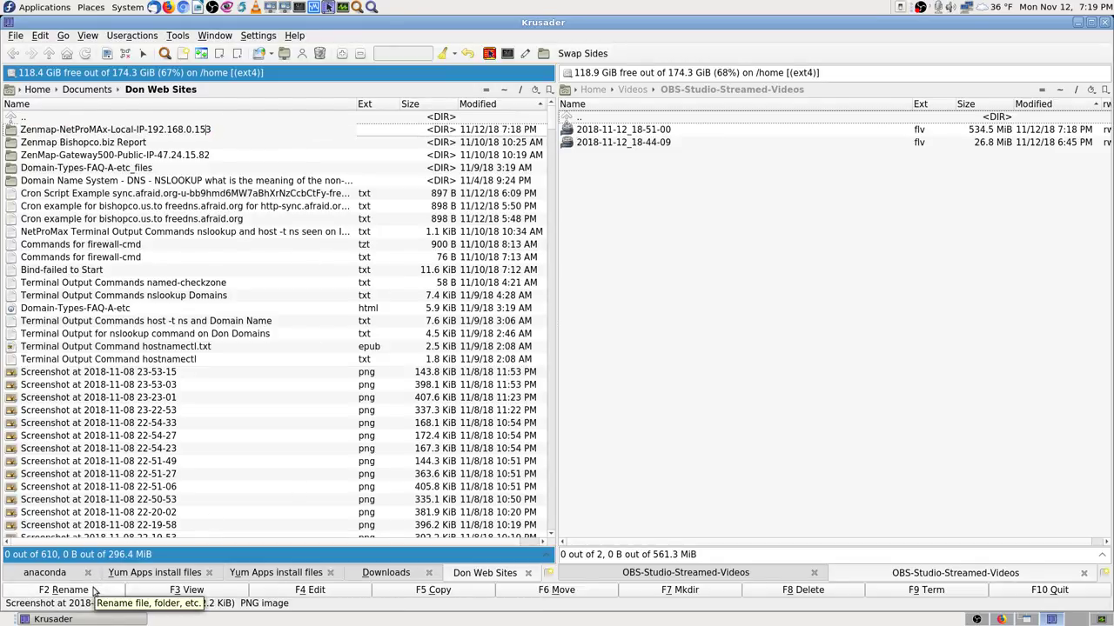
pyautogui.press('BackSpace')
pyautogui.write('a')
pyautogui.press('Return')
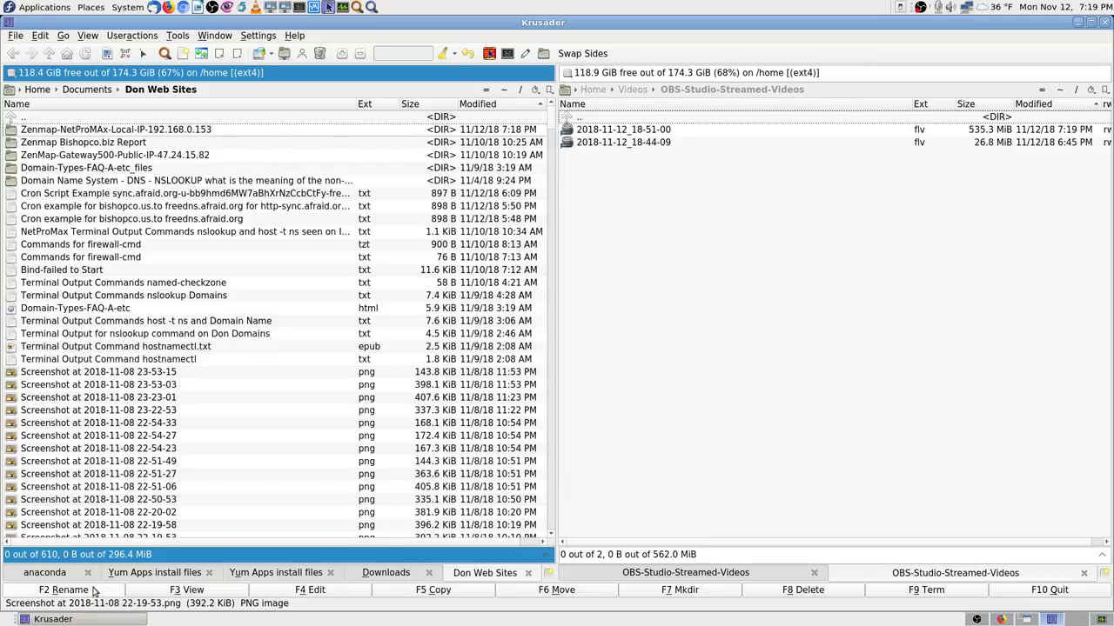
pyautogui.press('Return')
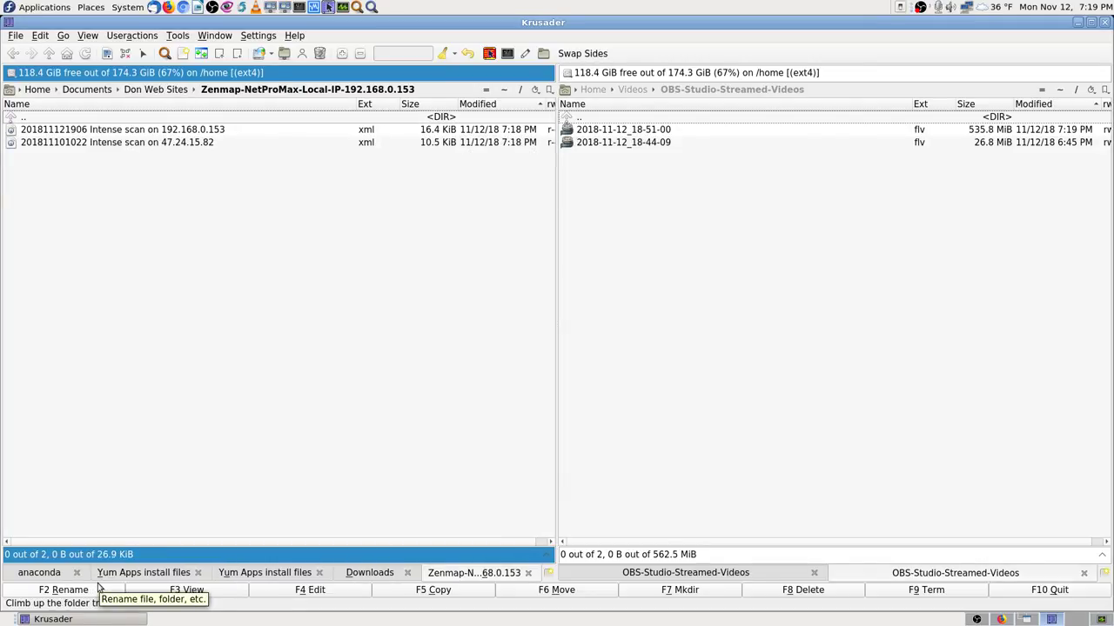
pyautogui.click(1026, 620)
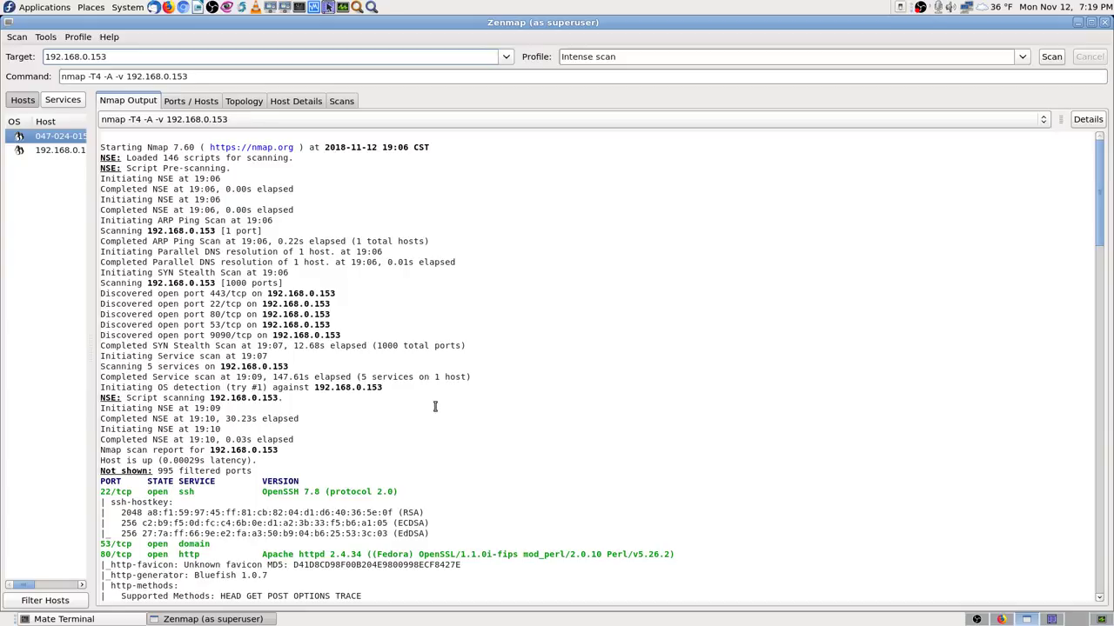
pyautogui.click(1104, 22)
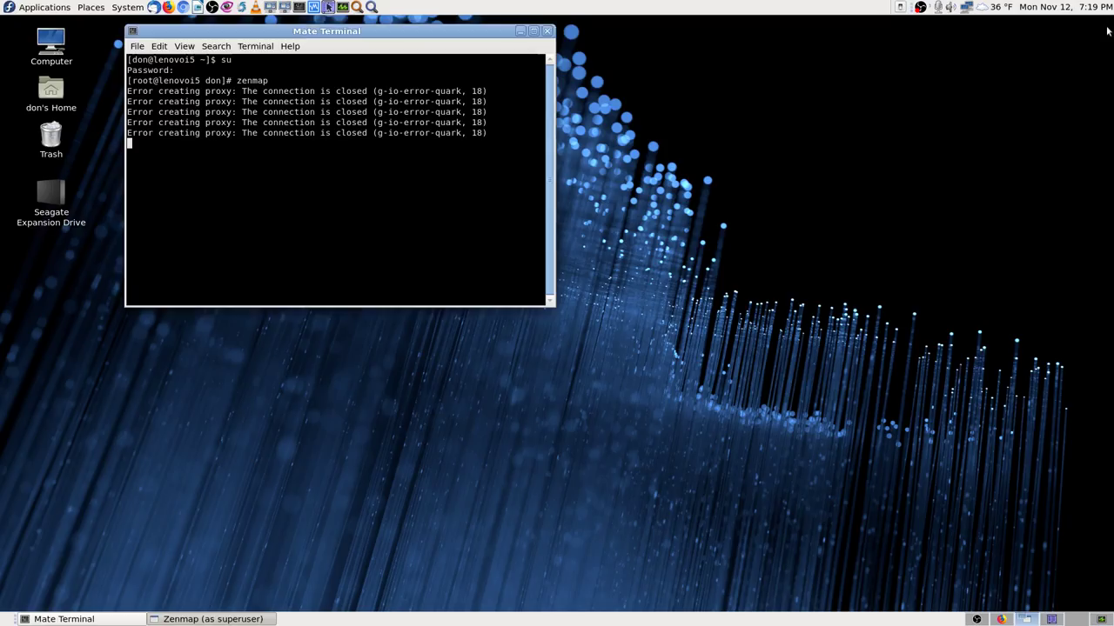
# Close Mate Terminal, glance at Krusader and System Monitor, then bring Firefox's Google results forward
pyautogui.click(547, 31)
pyautogui.click(426, 216)
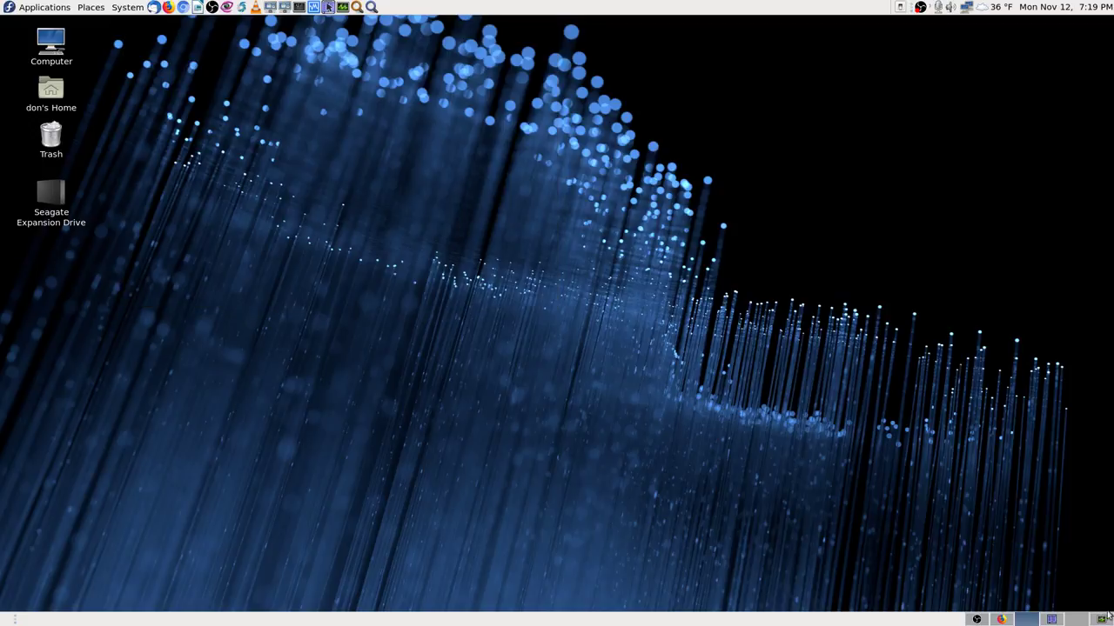
pyautogui.click(1048, 621)
pyautogui.click(1101, 620)
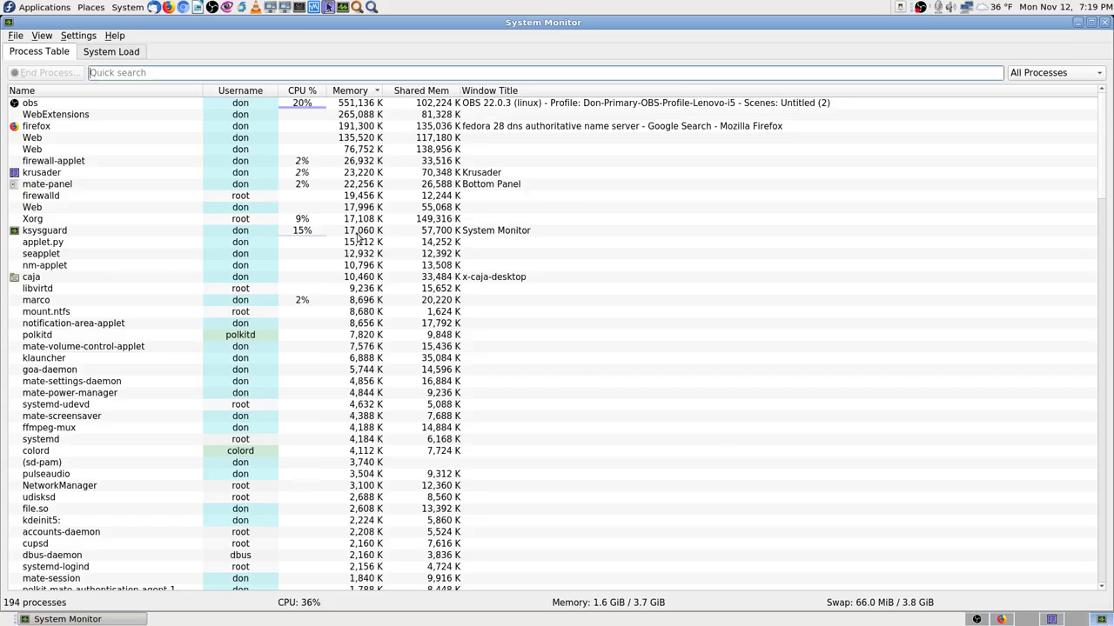
pyautogui.click(1001, 619)
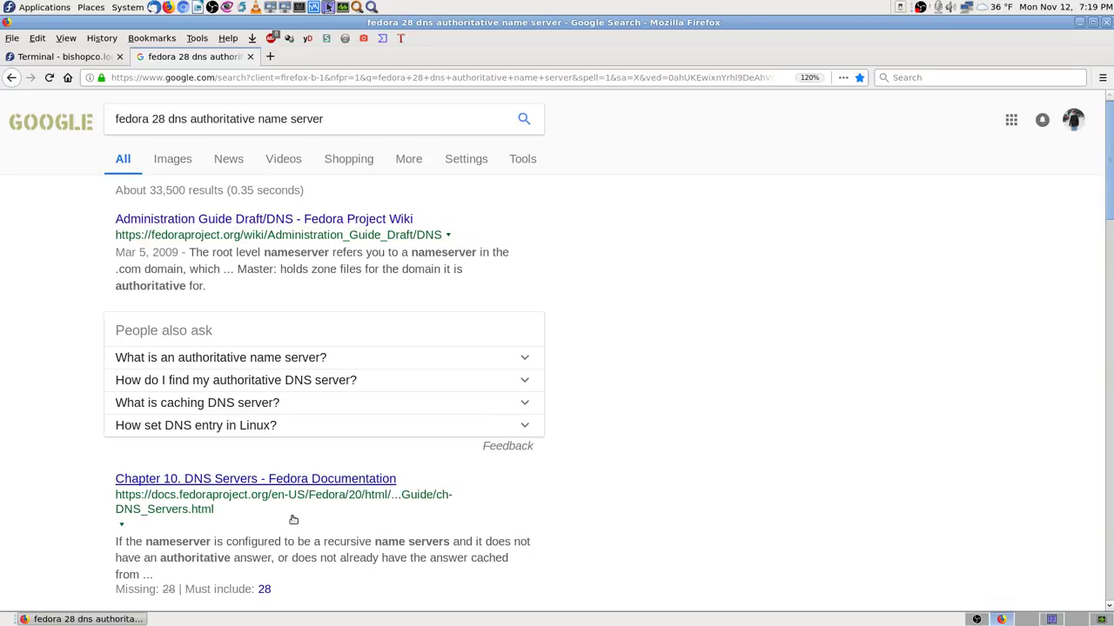
# Open the Fedora Project Wiki Administration Guide Draft/DNS result in a new tab
pyautogui.scroll(-3, 769, 440)
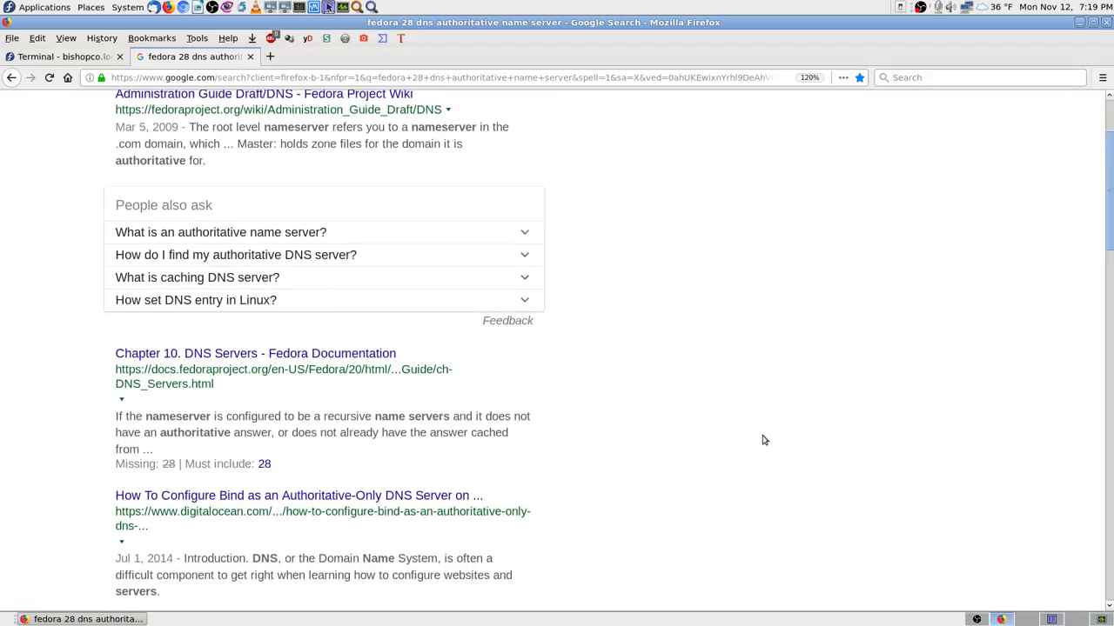
pyautogui.scroll(3, 763, 440)
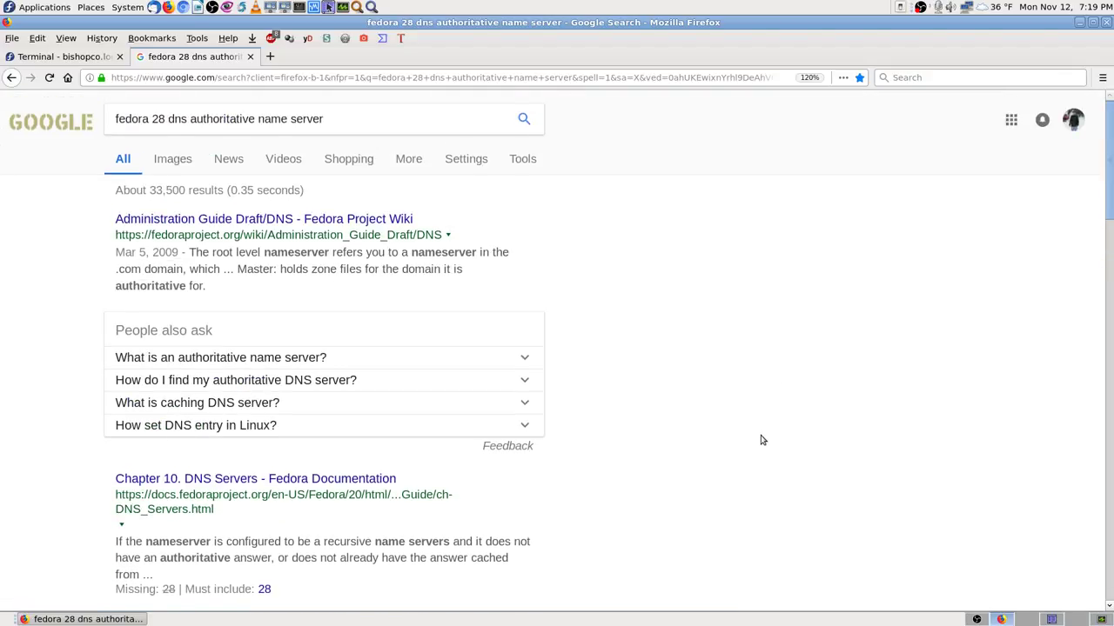
pyautogui.scroll(-3, 761, 440)
pyautogui.scroll(3, 761, 440)
pyautogui.middleClick(295, 225)
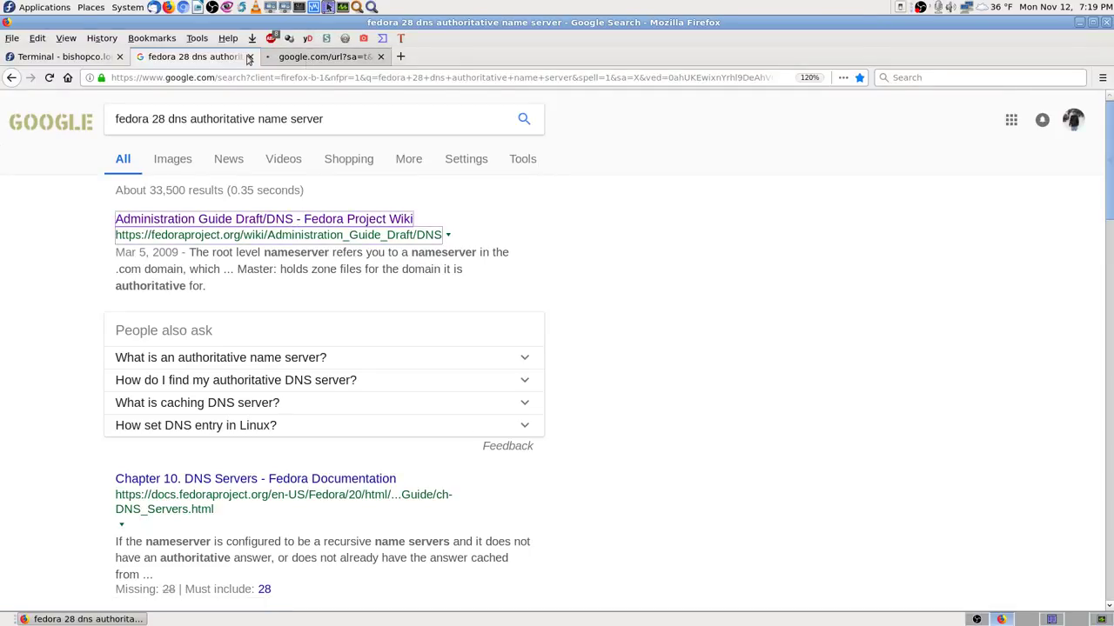
# Close the named.conf viewer in the server terminal tab, then show the wiki DNS page
pyautogui.click(332, 58)
pyautogui.click(87, 58)
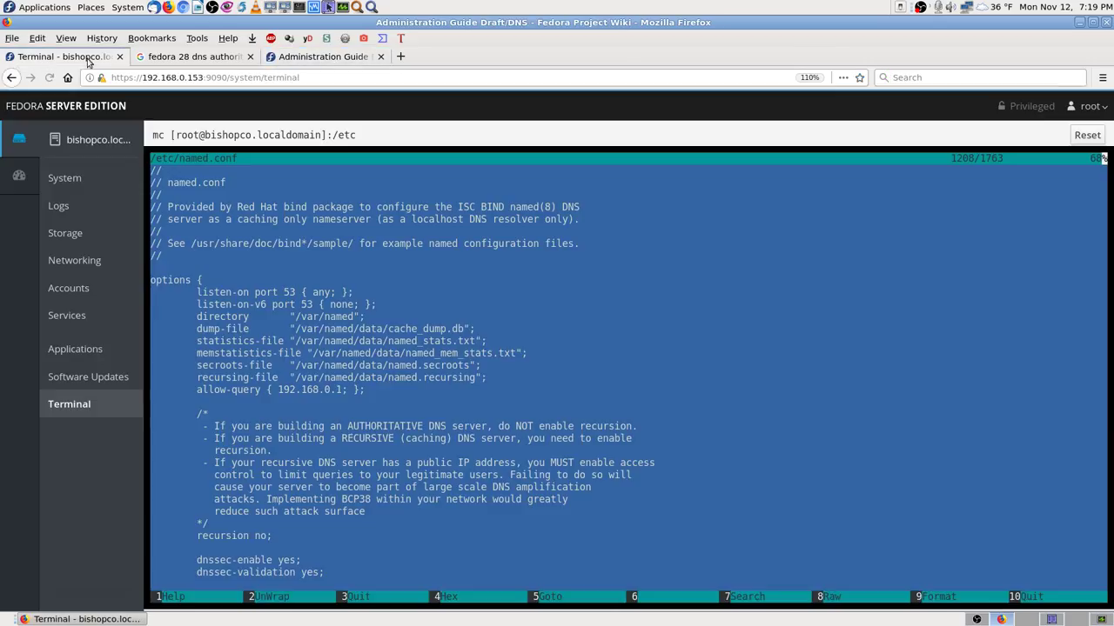
pyautogui.press('q')
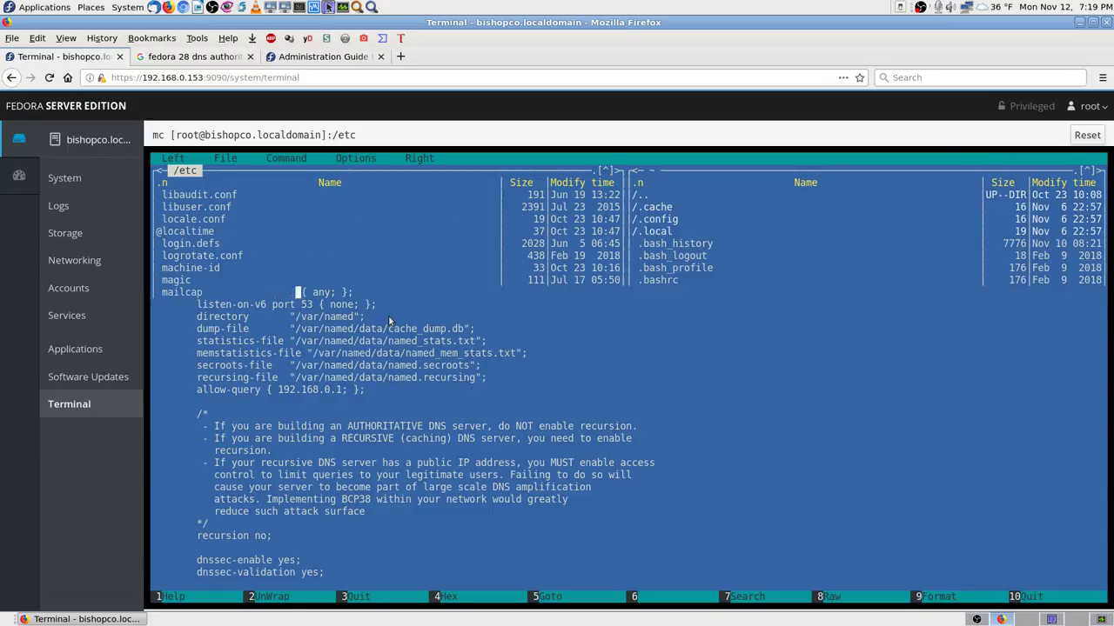
pyautogui.click(342, 58)
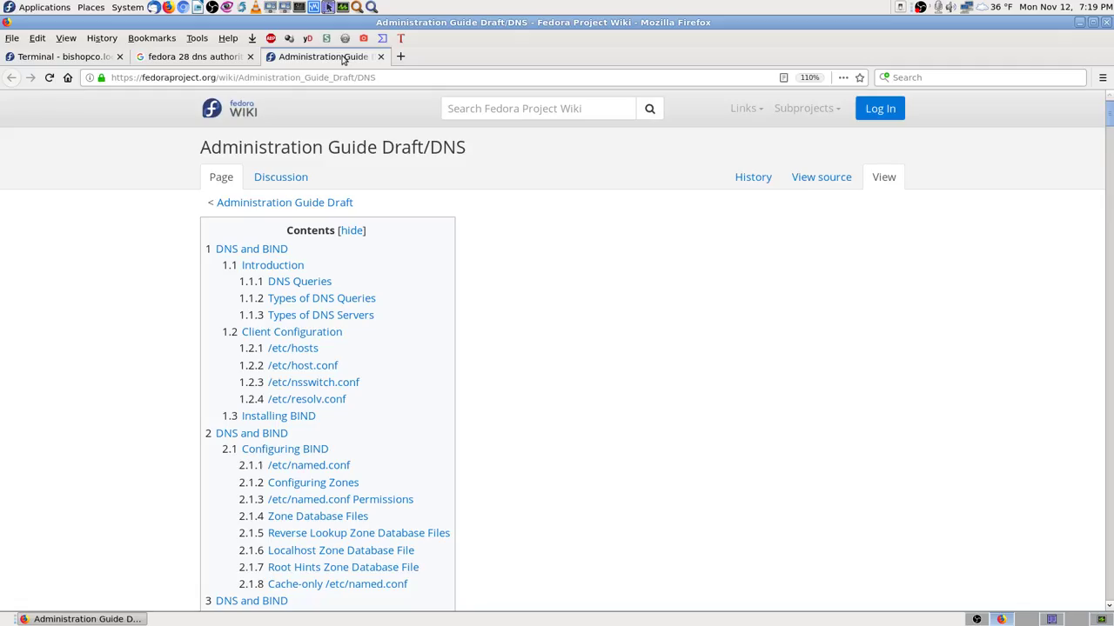
# Bookmark the Fedora wiki DNS page in the Fedora DNS name server folder
pyautogui.click(859, 78)
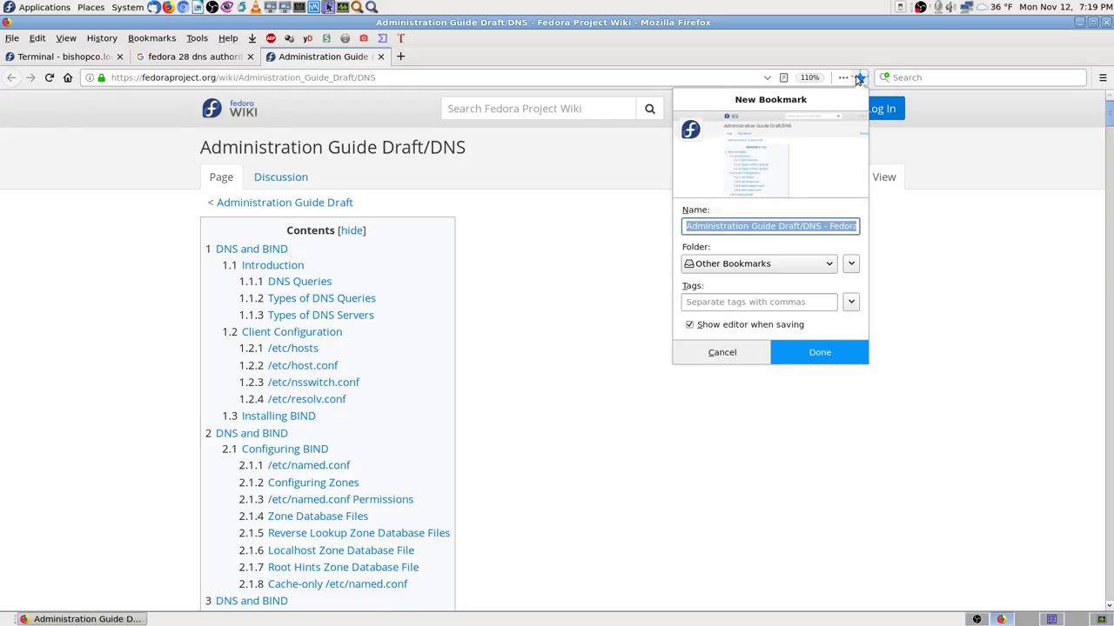
pyautogui.click(796, 262)
pyautogui.click(759, 354)
pyautogui.click(800, 355)
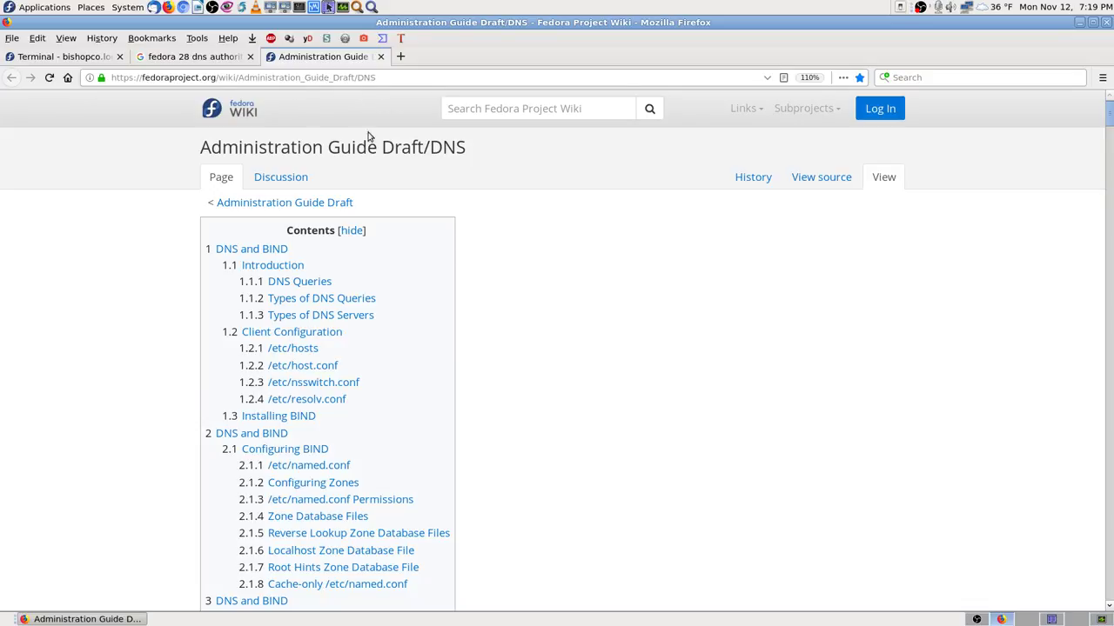
# Browse the DNS guide's Contents list, then return to the Google results
pyautogui.scroll(-2, 564, 297)
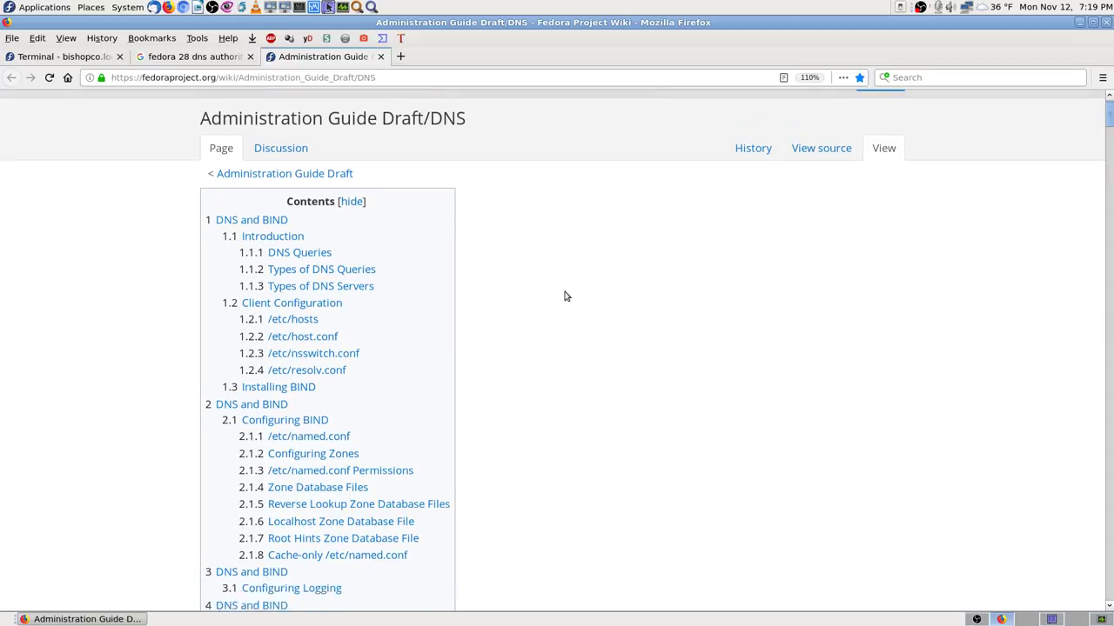
pyautogui.scroll(-6, 565, 297)
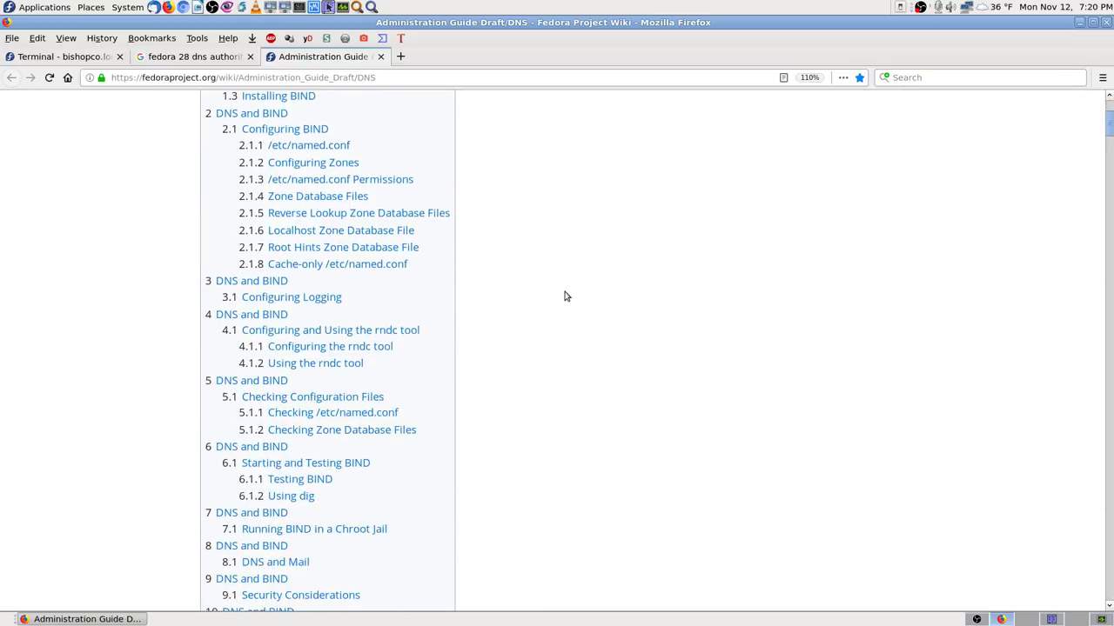
pyautogui.scroll(2, 643, 343)
pyautogui.scroll(6, 644, 344)
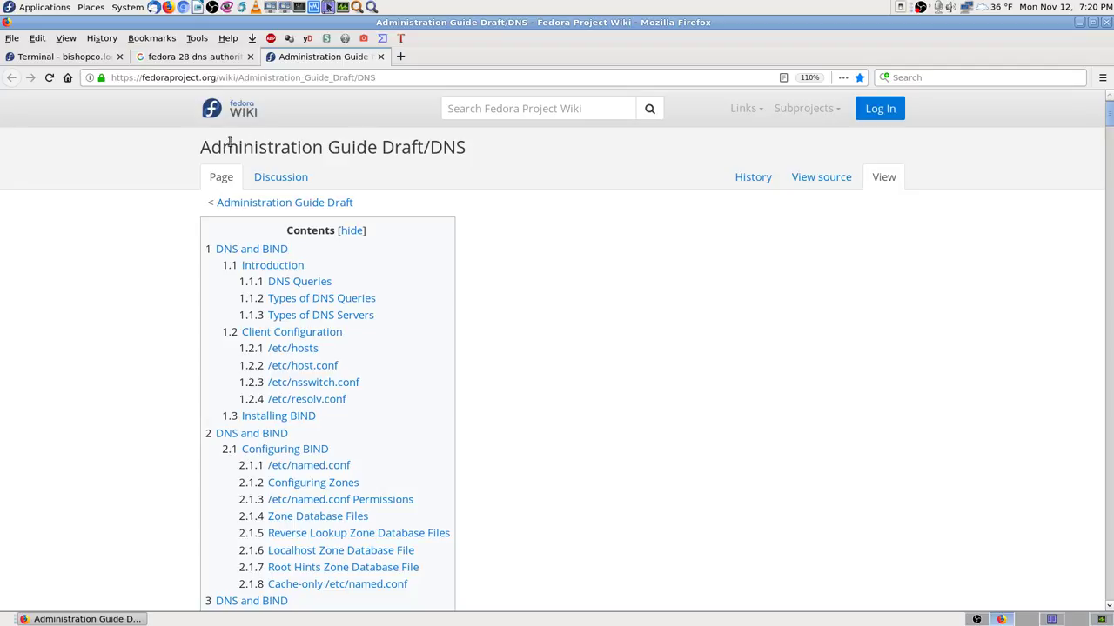
pyautogui.click(224, 57)
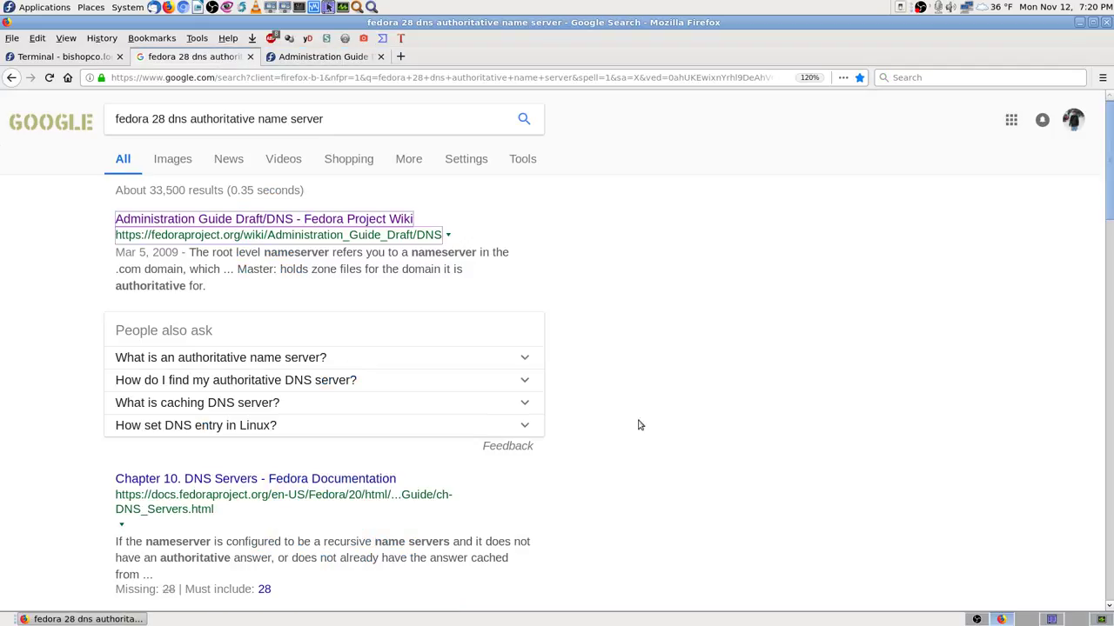
# Open the Chapter 10. DNS Servers result in its own tab and zoom it to 120%
pyautogui.scroll(-3, 657, 443)
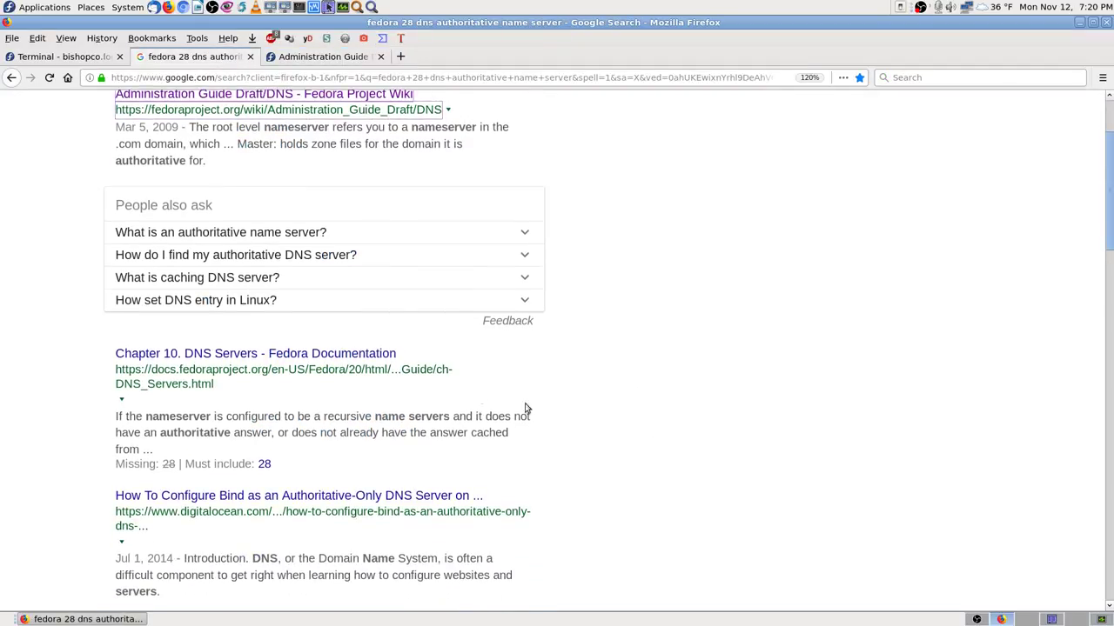
pyautogui.middleClick(355, 354)
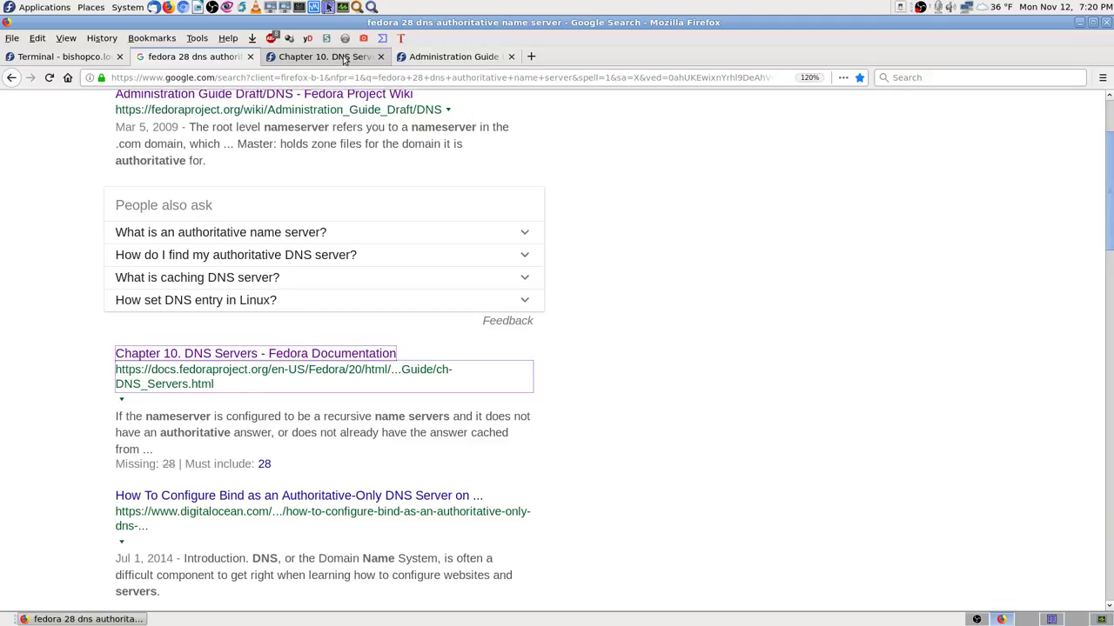
pyautogui.click(344, 58)
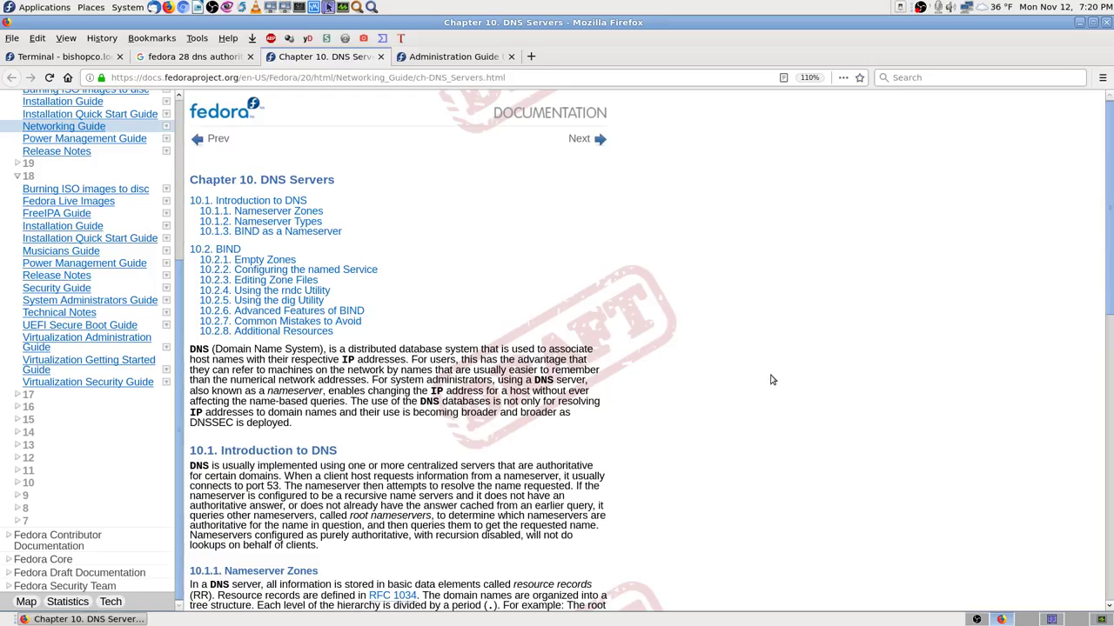
pyautogui.hotkey('ctrl', '+')
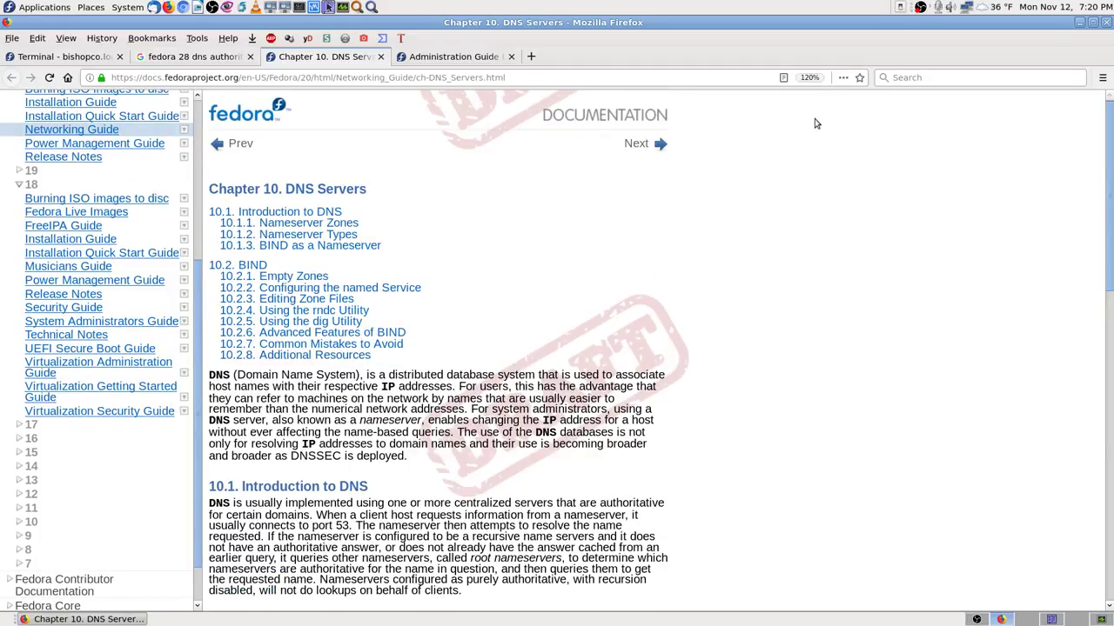
# Bookmark the Chapter 10 page in the Fedora DNS folder
pyautogui.click(859, 77)
pyautogui.click(739, 263)
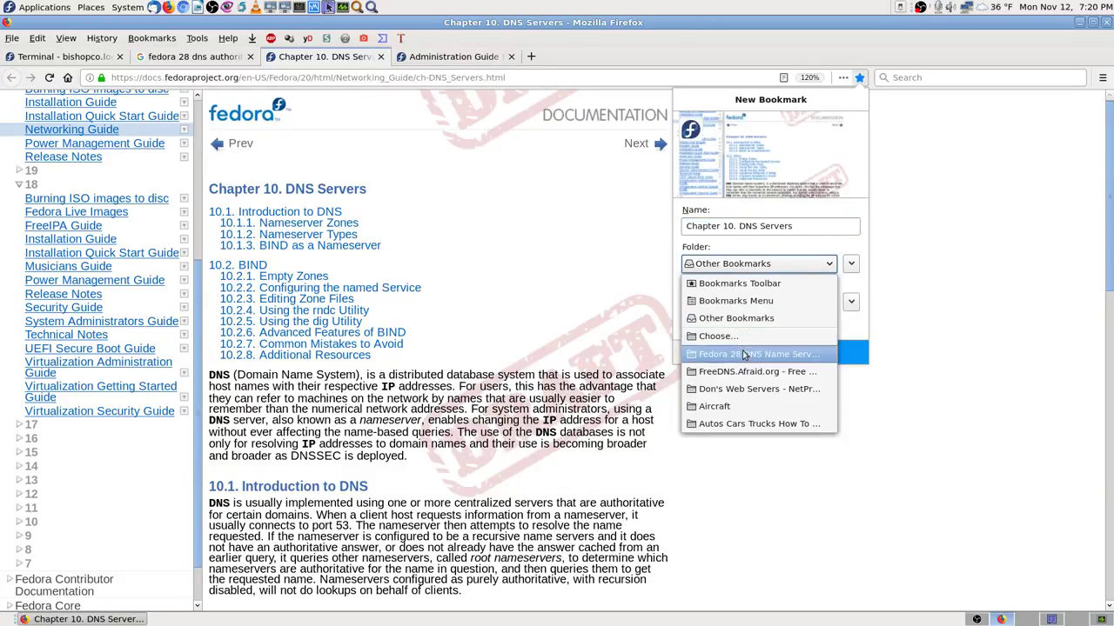
pyautogui.click(766, 348)
pyautogui.click(793, 357)
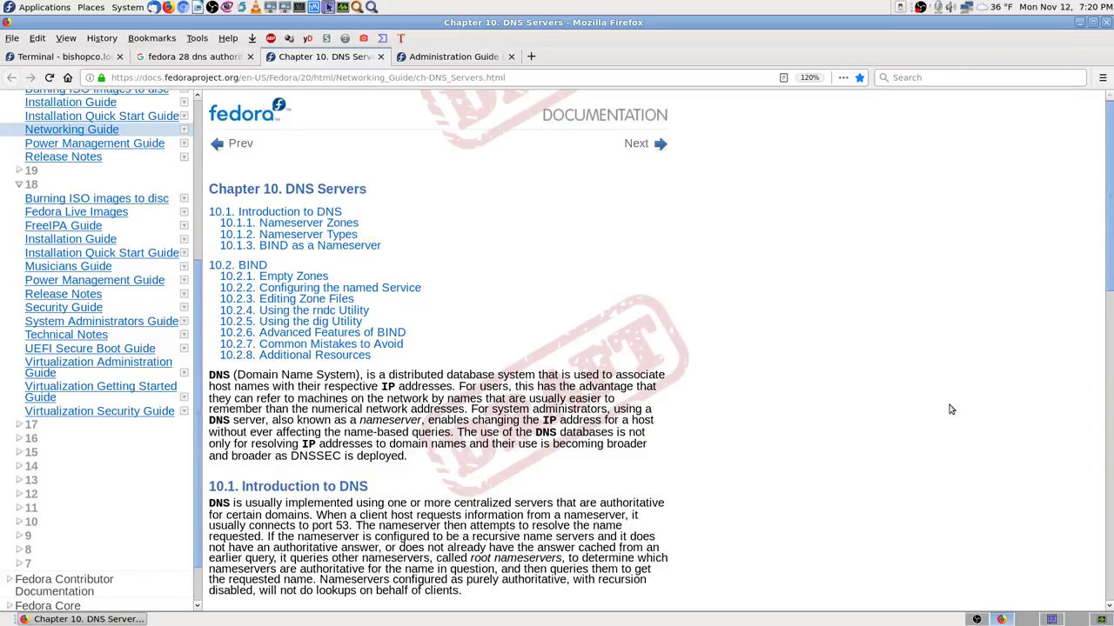
# Search the page for 192.168.0.153, then go back to the Google results
pyautogui.hotkey('ctrl', 'f')
pyautogui.write('192.168.0.153')
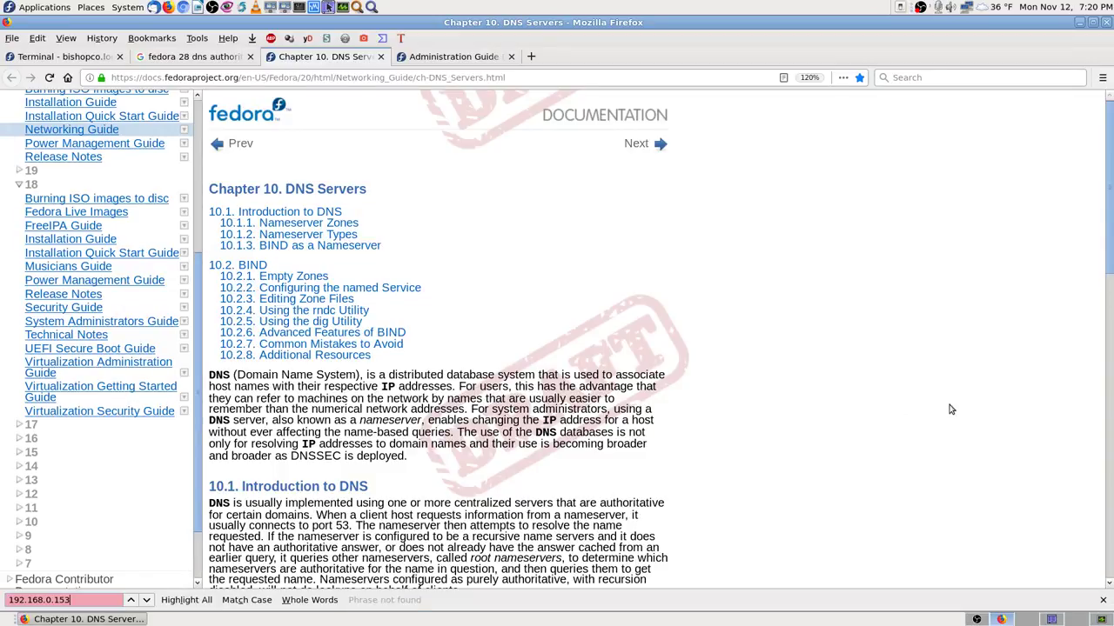
pyautogui.press('BackSpace')
pyautogui.press('BackSpace')
pyautogui.press('BackSpace')
pyautogui.press('BackSpace')
pyautogui.press('BackSpace')
pyautogui.press('BackSpace')
pyautogui.press('BackSpace')
pyautogui.press('BackSpace')
pyautogui.press('BackSpace')
pyautogui.press('BackSpace')
pyautogui.press('BackSpace')
pyautogui.press('BackSpace')
pyautogui.press('BackSpace')
pyautogui.scroll(-5, 951, 410)
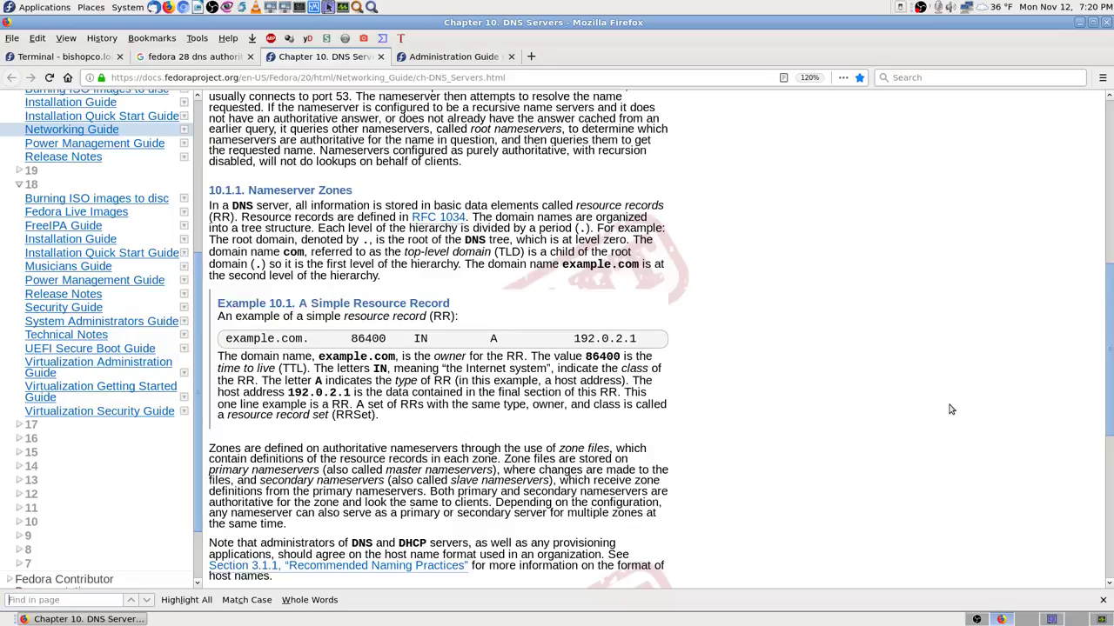
pyautogui.click(224, 60)
pyautogui.scroll(3, 1105, 153)
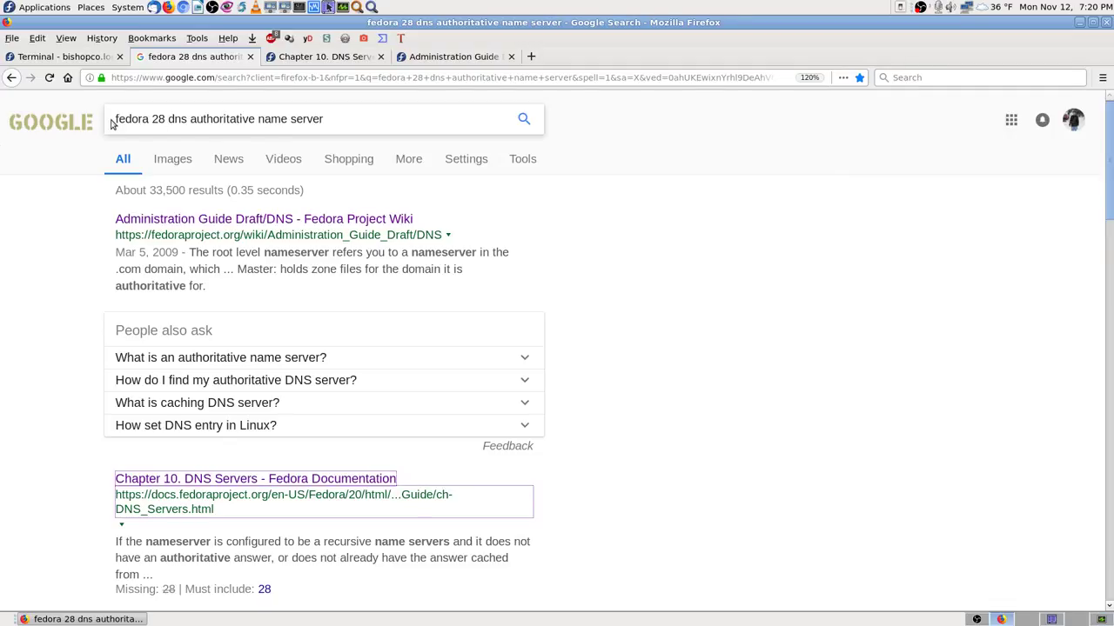
# Copy 'authoritative name server' from the Google query and dismiss the suggestions
pyautogui.click(189, 118)
pyautogui.moveTo(189, 119); pyautogui.dragTo(344, 118)
pyautogui.hotkey('ctrl', 'c')
pyautogui.rightClick(292, 122)
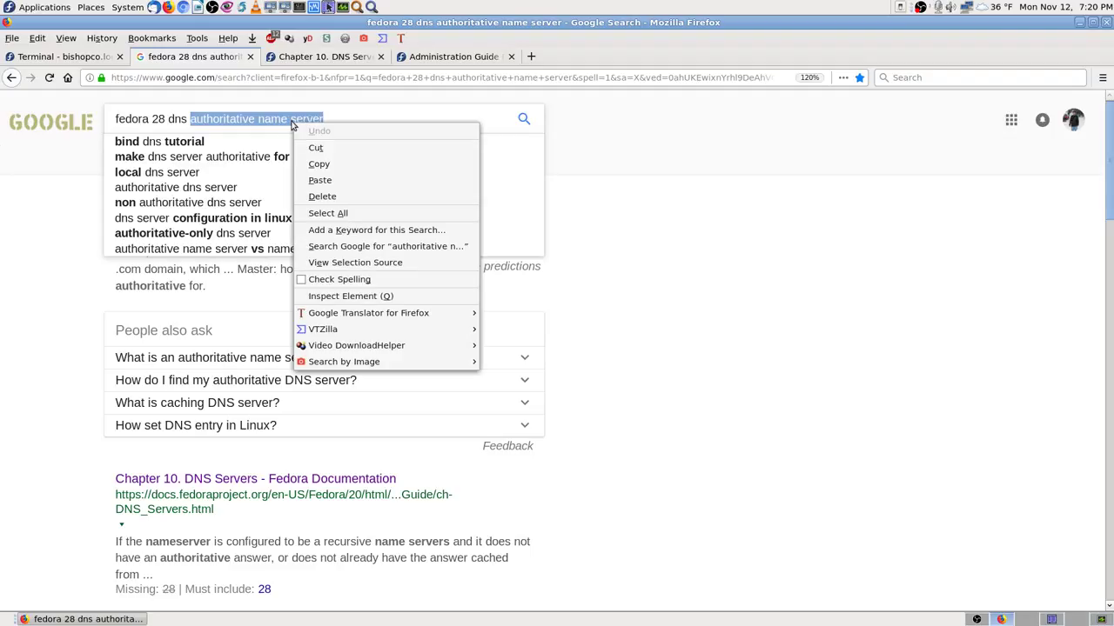
pyautogui.click(336, 166)
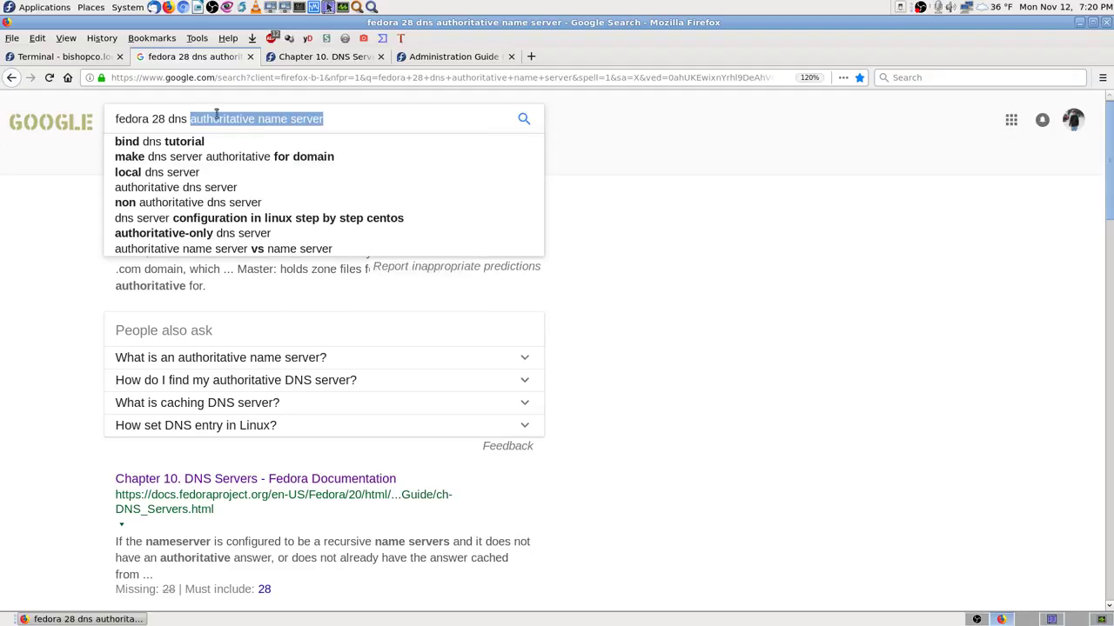
pyautogui.click(428, 122)
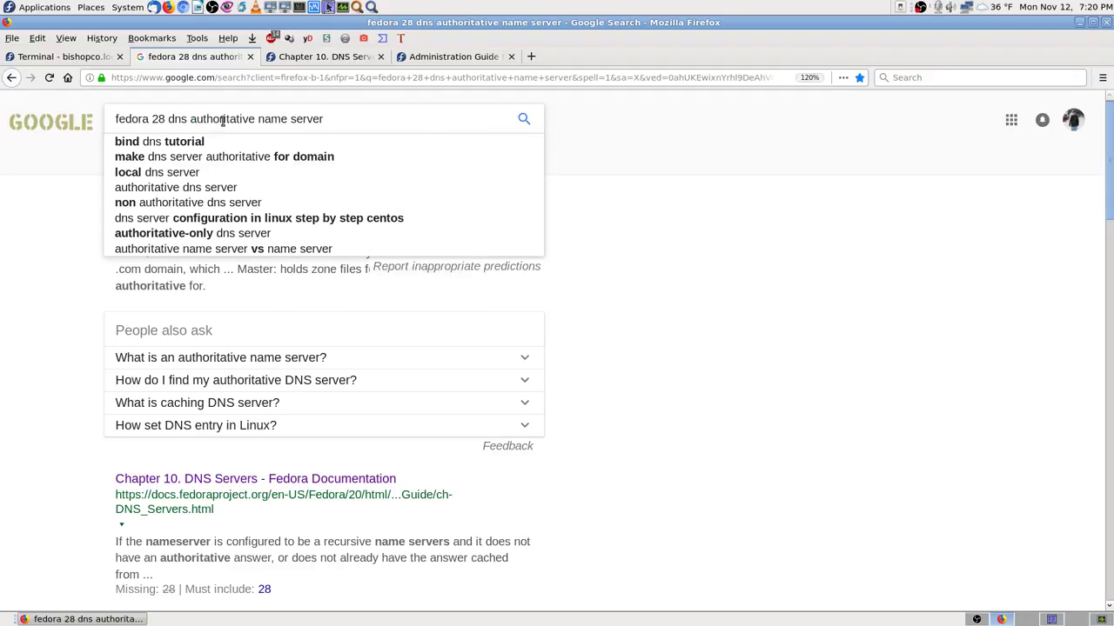
pyautogui.click(696, 246)
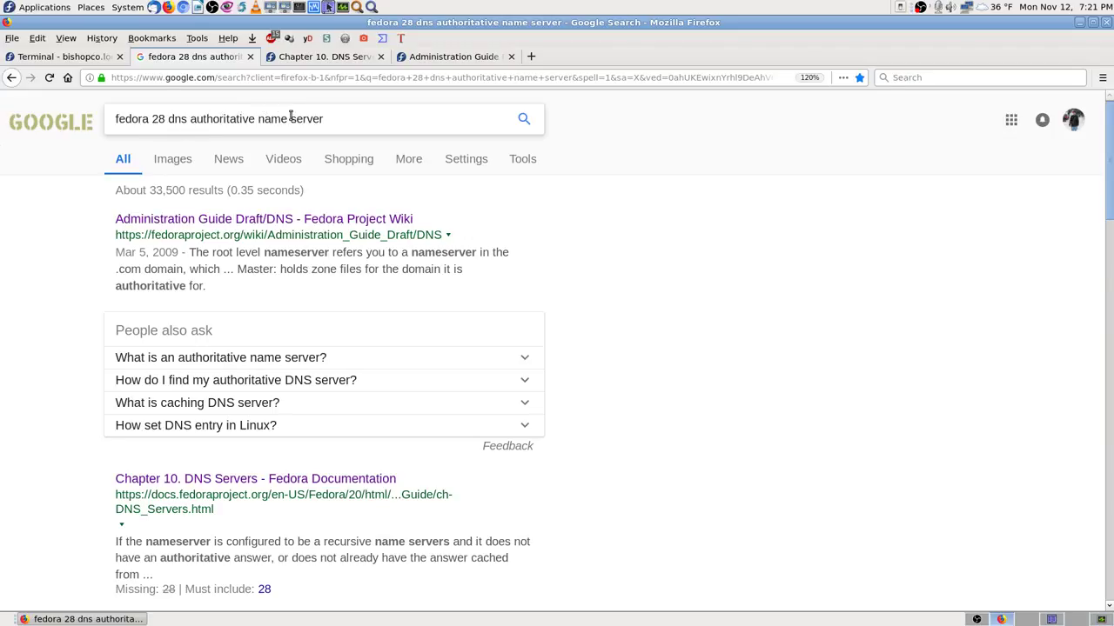
# Search the Fedora wiki for 'authoritative name server' and scroll the results
pyautogui.click(449, 57)
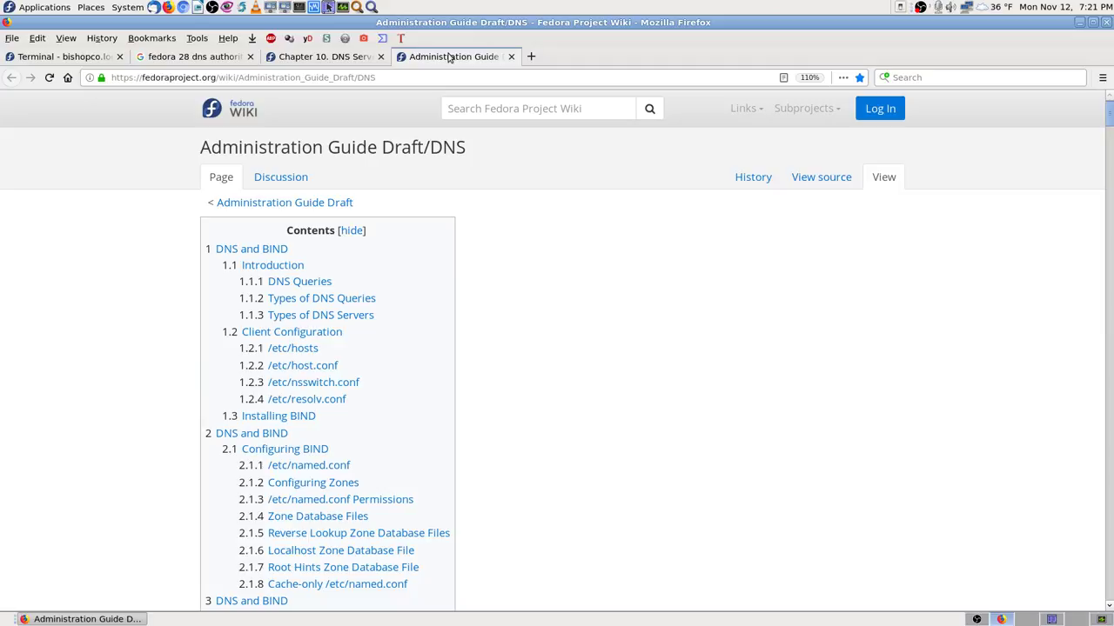
pyautogui.click(518, 113)
pyautogui.hotkey('ctrl', 'v')
pyautogui.press('Return')
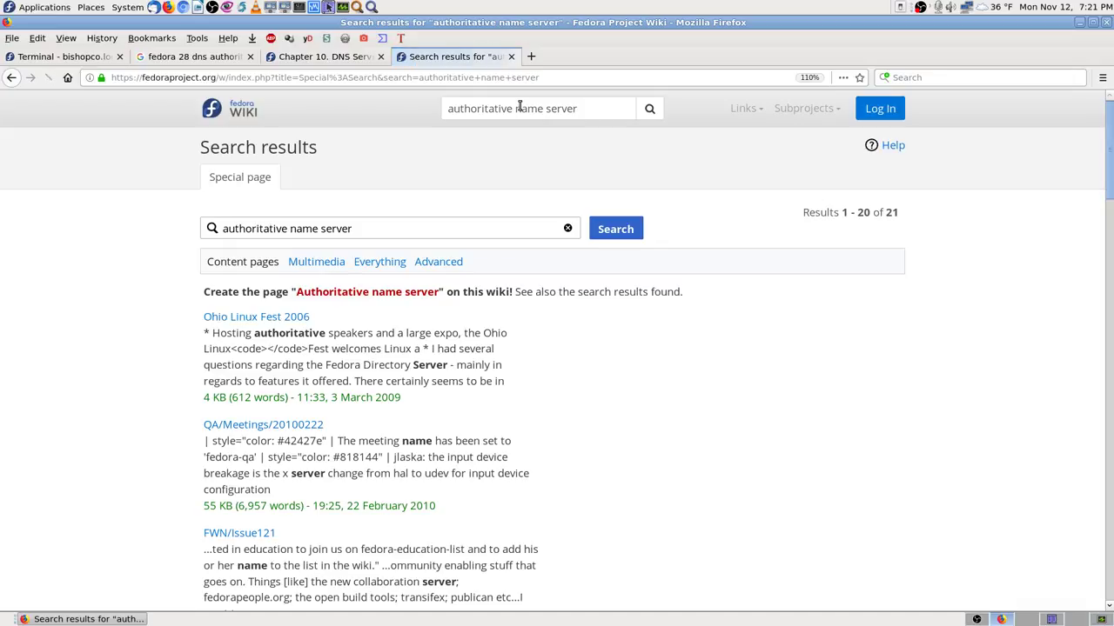
pyautogui.scroll(-3, 687, 457)
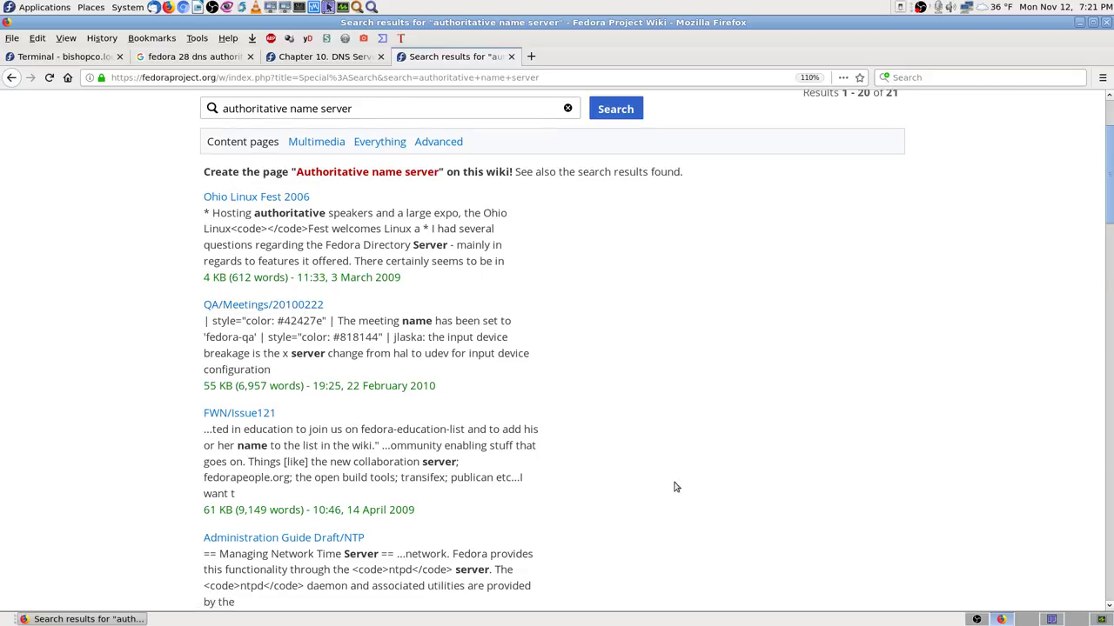
pyautogui.scroll(-3, 699, 466)
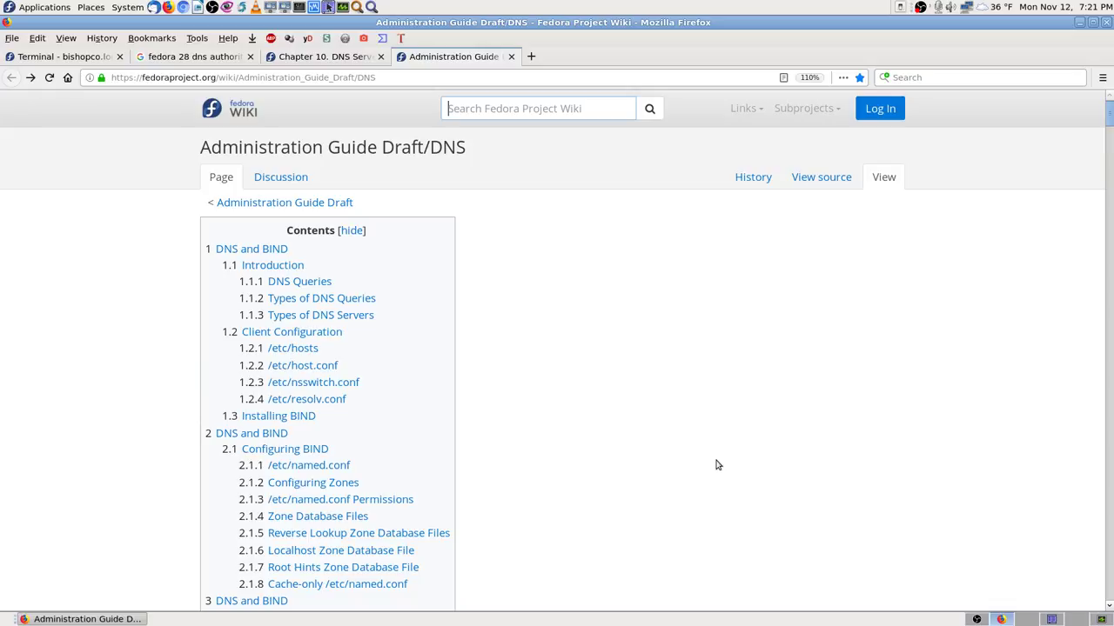
# Find 'authoritative' within the DNS guide page, then switch to the Chapter 10 tab
pyautogui.hotkey('ctrl', 'f')
pyautogui.hotkey('ctrl', 'v')
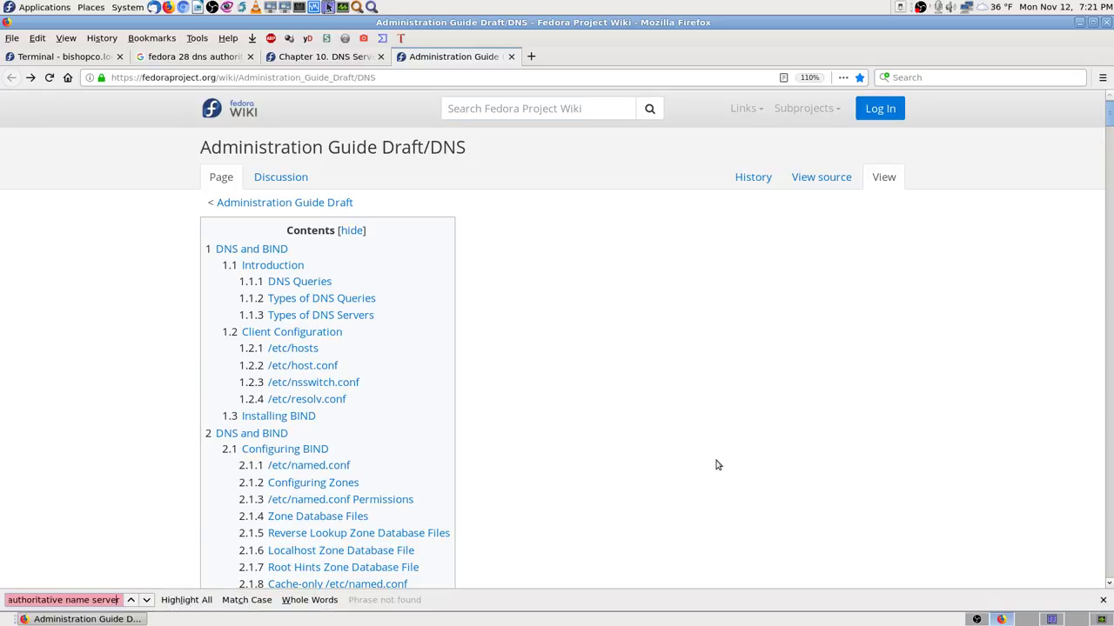
pyautogui.press('Delete')
pyautogui.press('Delete')
pyautogui.press('Delete')
pyautogui.press('Delete')
pyautogui.press('Delete')
pyautogui.press('Delete')
pyautogui.press('Delete')
pyautogui.press('Delete')
pyautogui.press('Delete')
pyautogui.press('Delete')
pyautogui.press('Delete')
pyautogui.press('Delete')
pyautogui.press('Return')
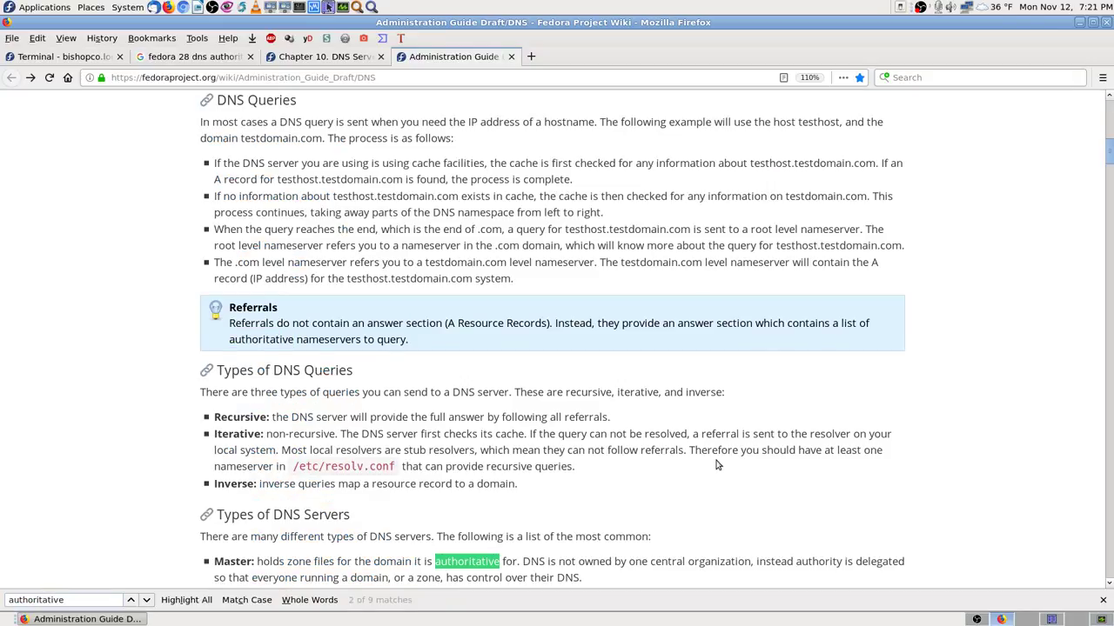
pyautogui.scroll(-3, 991, 402)
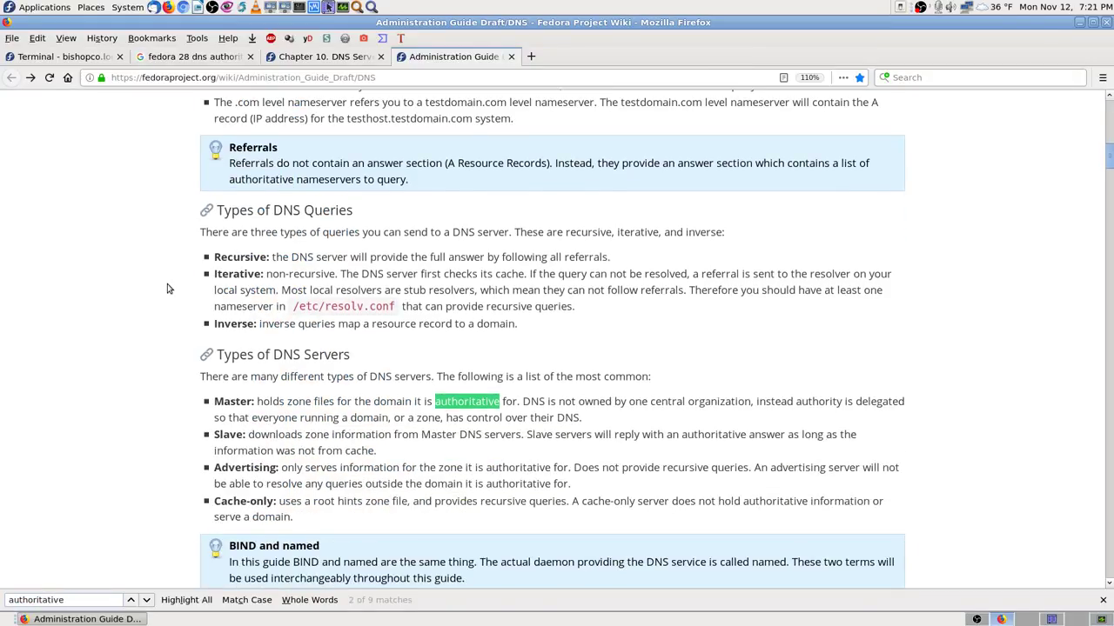
pyautogui.click(313, 56)
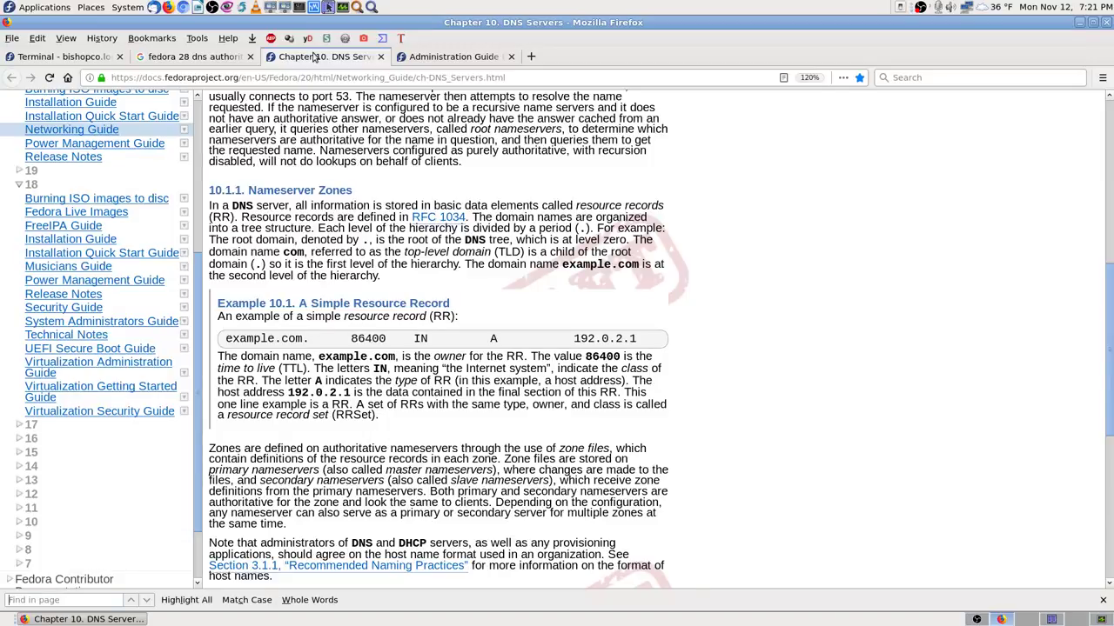
# Find 'authoritative' in Chapter 10, reaching match 11 of 12 in 10.1.2 Nameserver Types
pyautogui.hotkey('shift', 'F10')
pyautogui.press('Down')
pyautogui.press('Down')
pyautogui.press('Return')
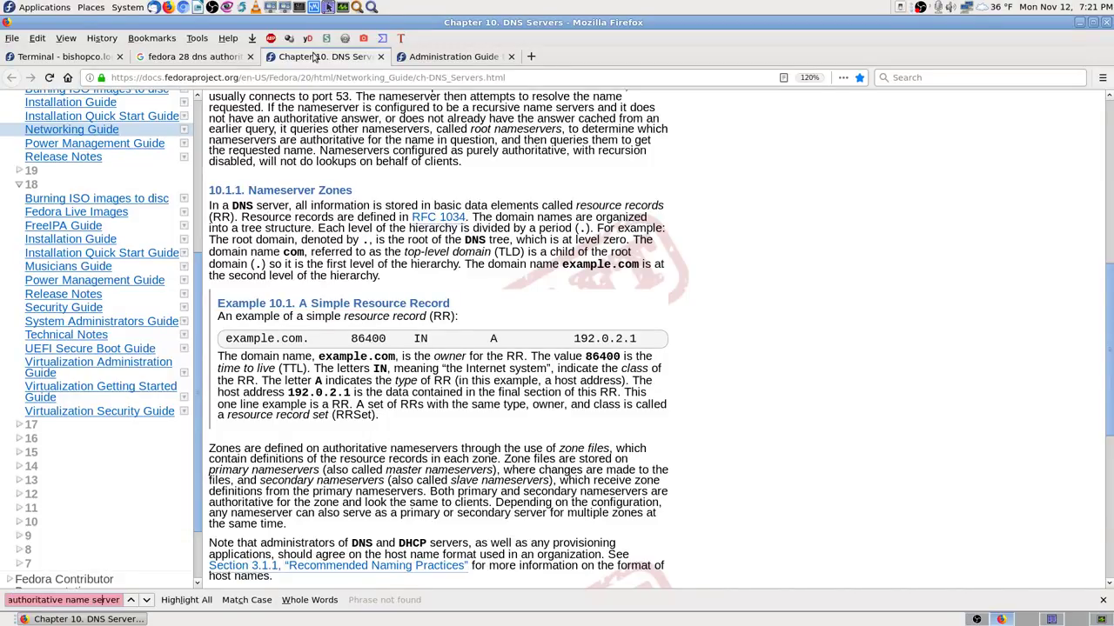
pyautogui.press('Left')
pyautogui.press('Left')
pyautogui.press('Delete')
pyautogui.press('Delete')
pyautogui.press('Delete')
pyautogui.press('Delete')
pyautogui.press('Delete')
pyautogui.press('Delete')
pyautogui.press('BackSpace')
pyautogui.press('BackSpace')
pyautogui.press('BackSpace')
pyautogui.press('BackSpace')
pyautogui.press('BackSpace')
pyautogui.press('BackSpace')
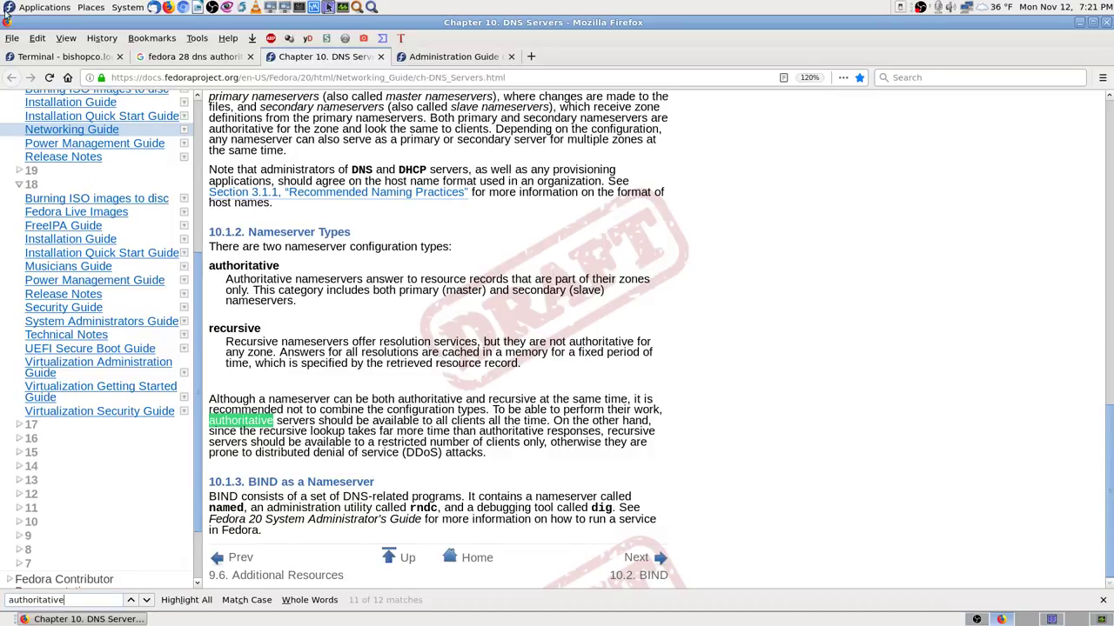
pyautogui.click(13, 38)
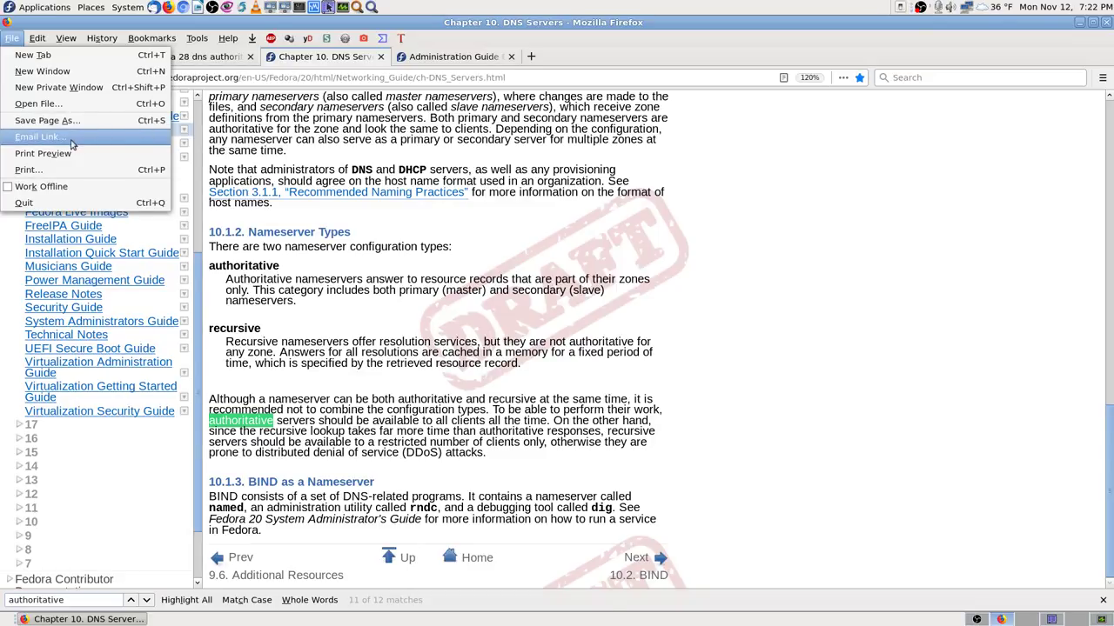
pyautogui.click(821, 372)
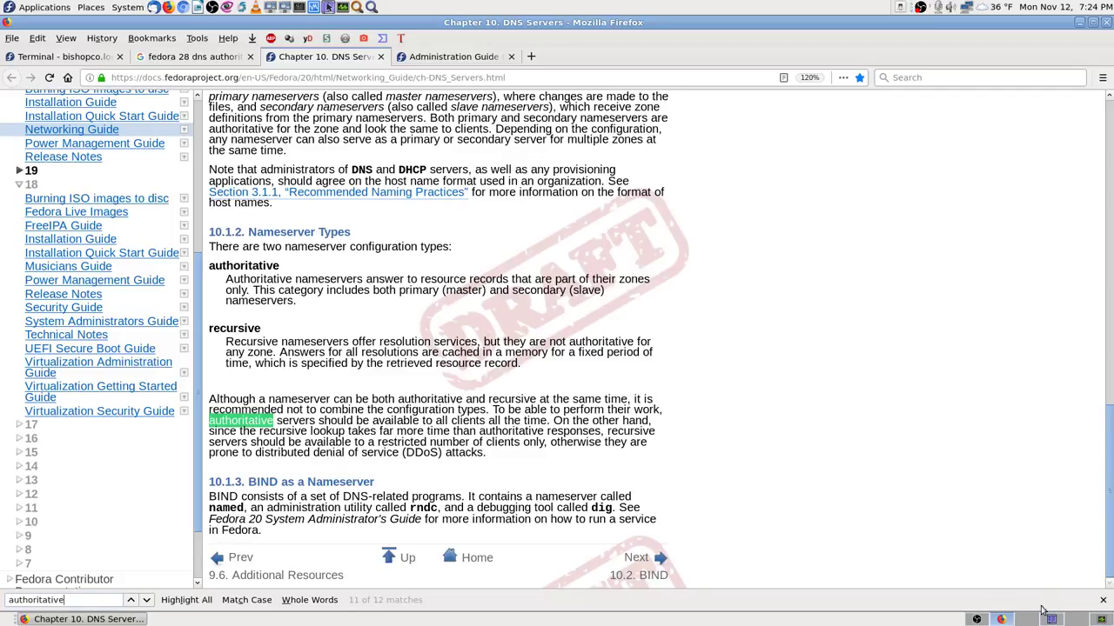
# Close the stray Google Translate tab and view /etc/named.conf in Midnight Commander's viewer
pyautogui.click(97, 58)
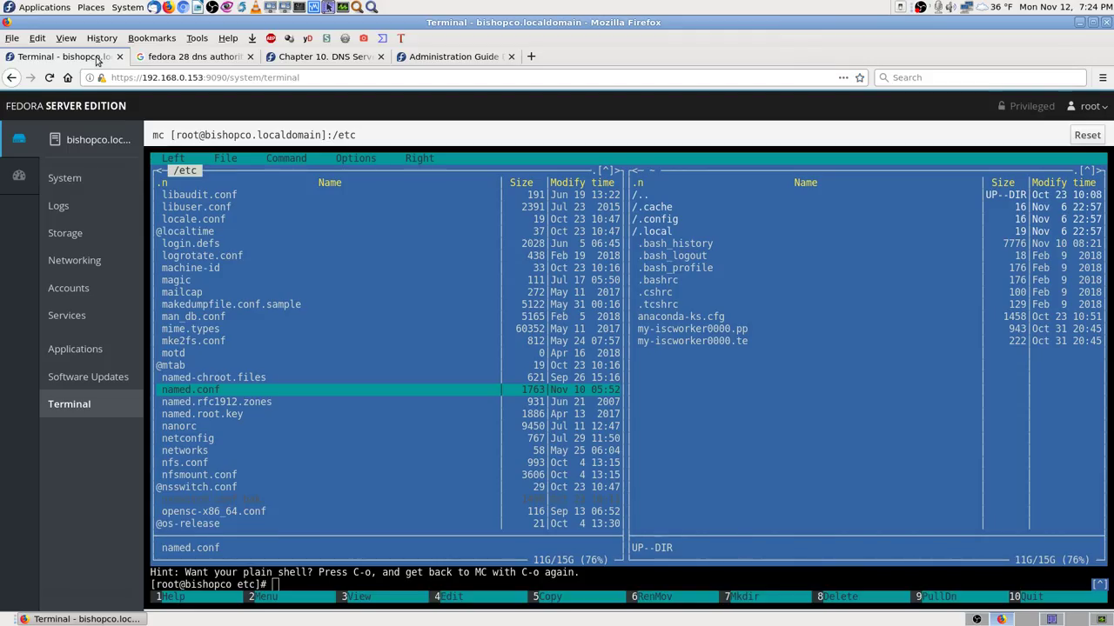
pyautogui.hotkey('alt', 'shift', 't')
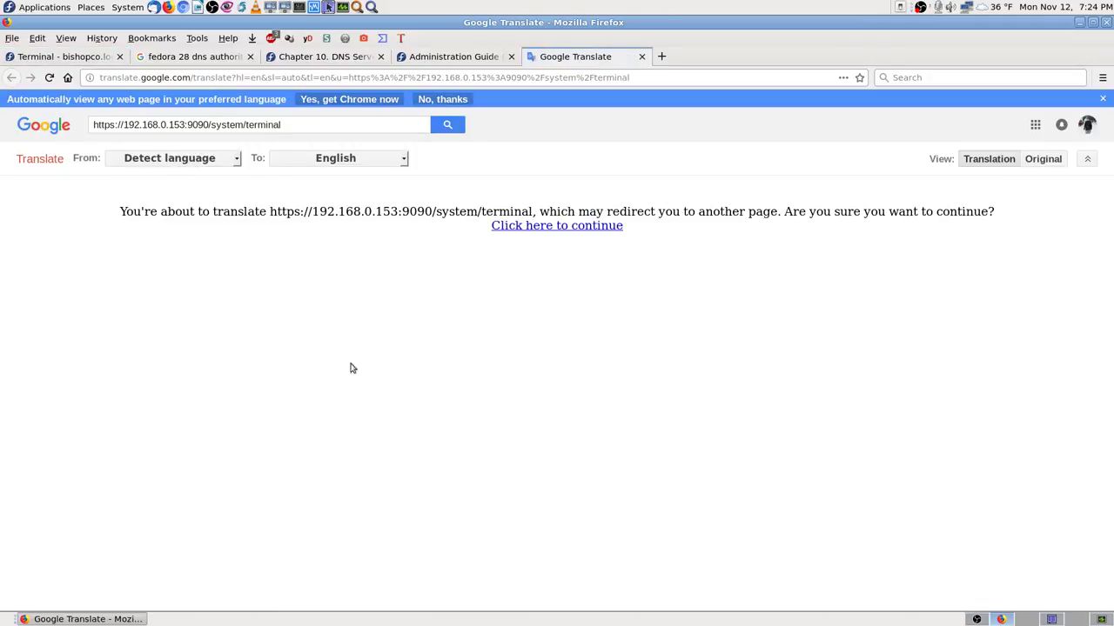
pyautogui.click(643, 56)
pyautogui.click(61, 56)
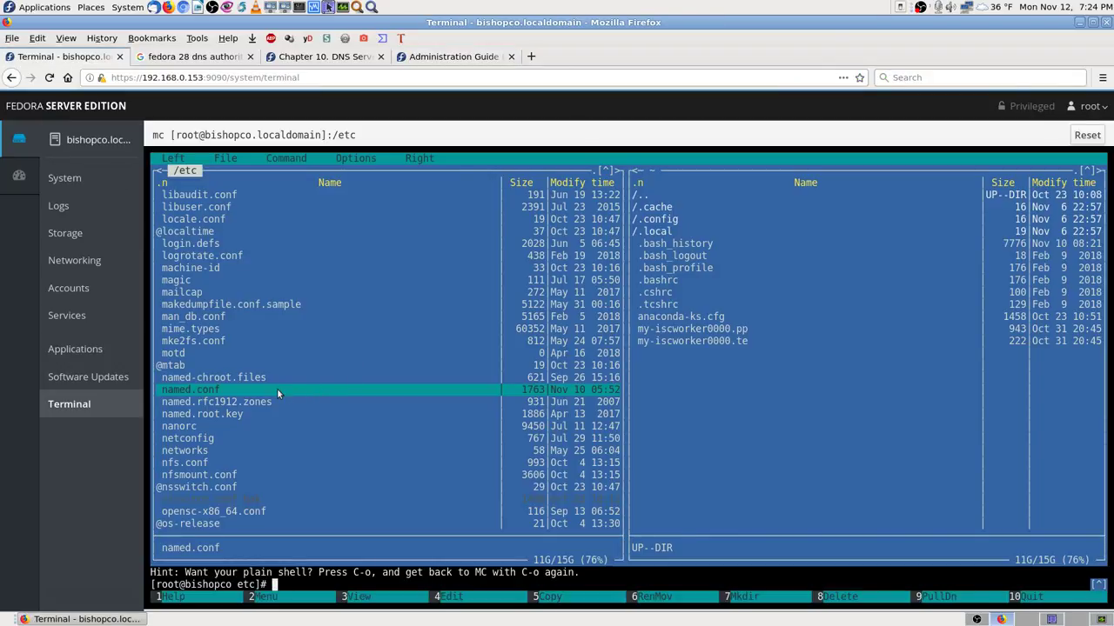
pyautogui.press('Down')
pyautogui.press('Up')
pyautogui.press('F3')
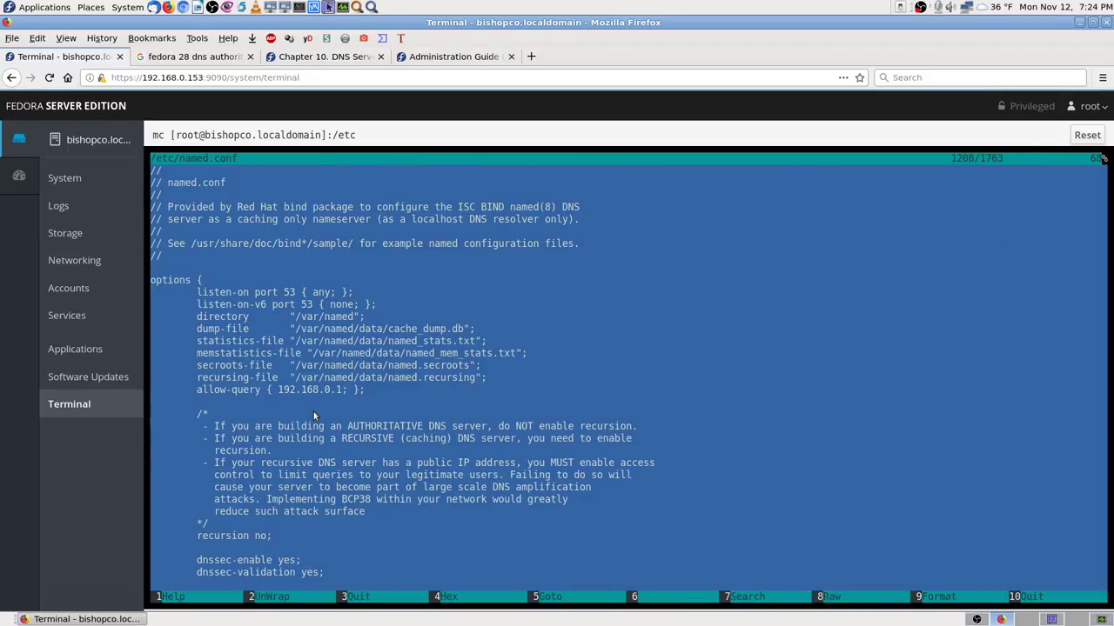
pyautogui.scroll(-7, 326, 406)
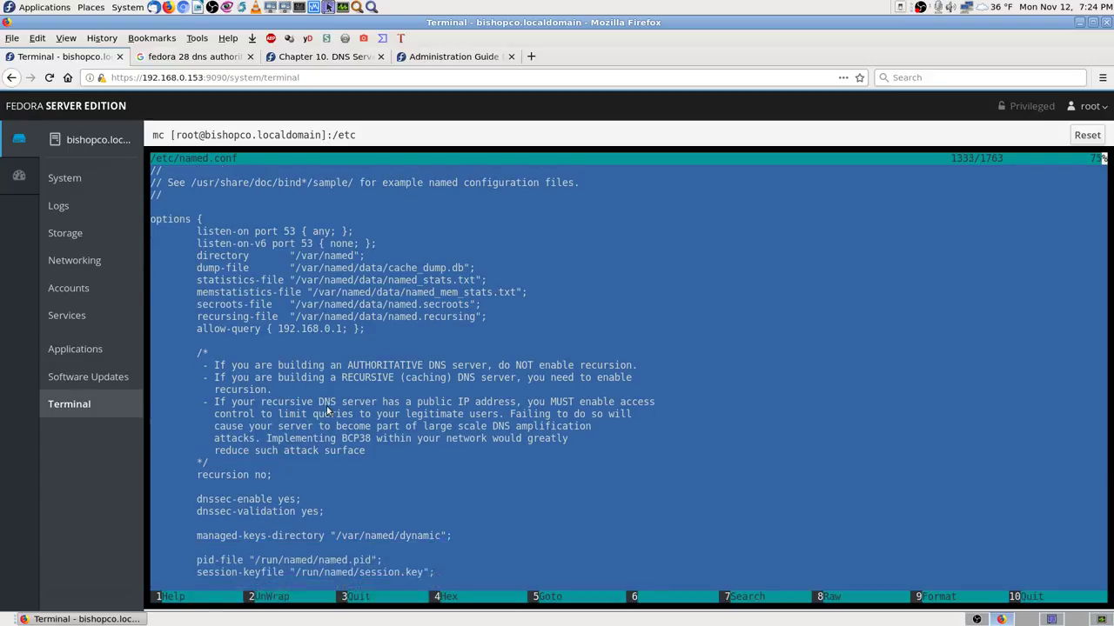
pyautogui.scroll(1, 326, 409)
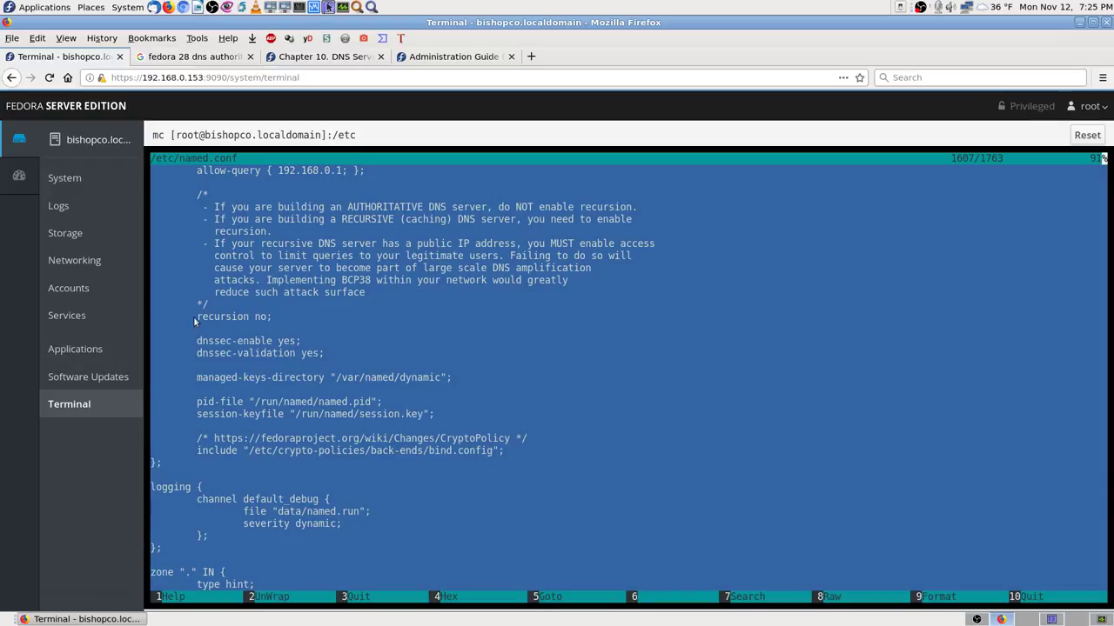
pyautogui.scroll(5, 194, 316)
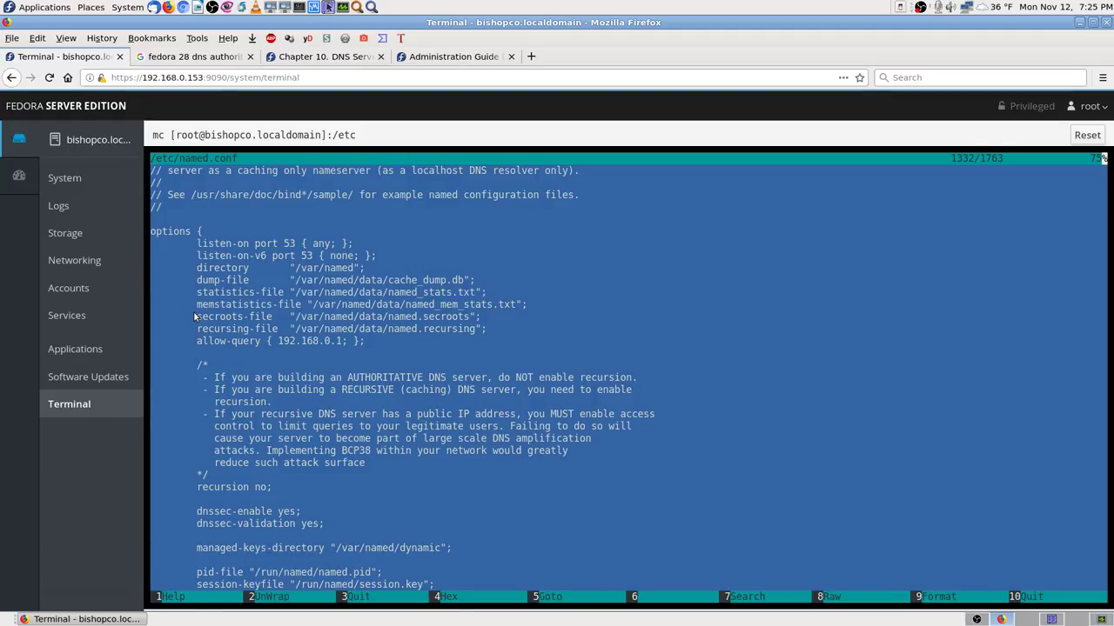
pyautogui.scroll(2, 195, 316)
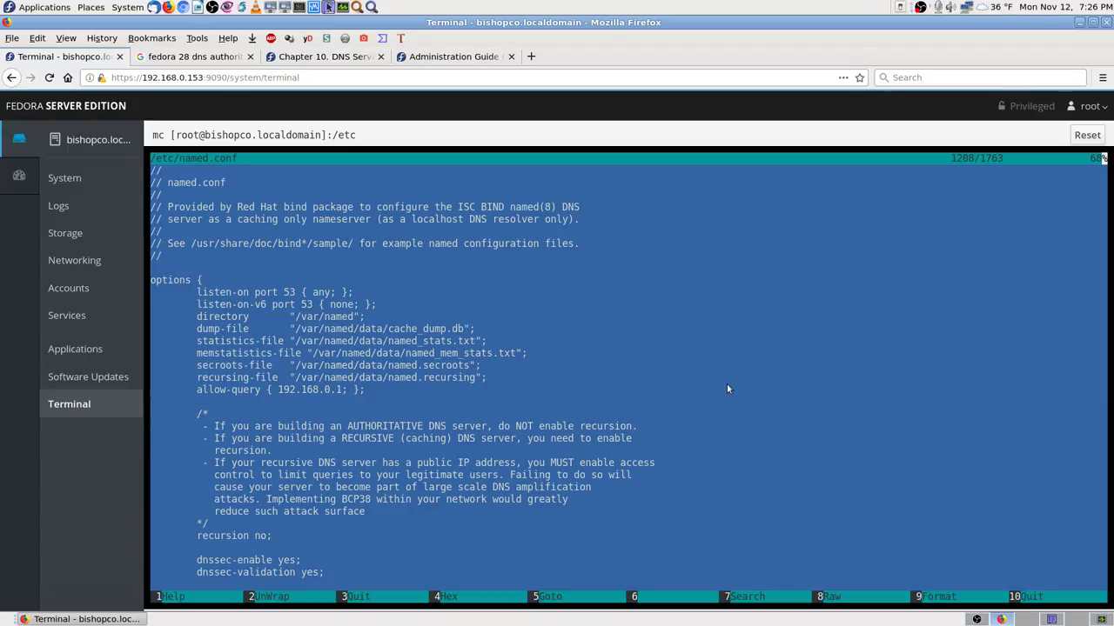
# Check the terminal and the Google results, then settle on the Chapter 10. DNS Servers documentation
pyautogui.click(317, 58)
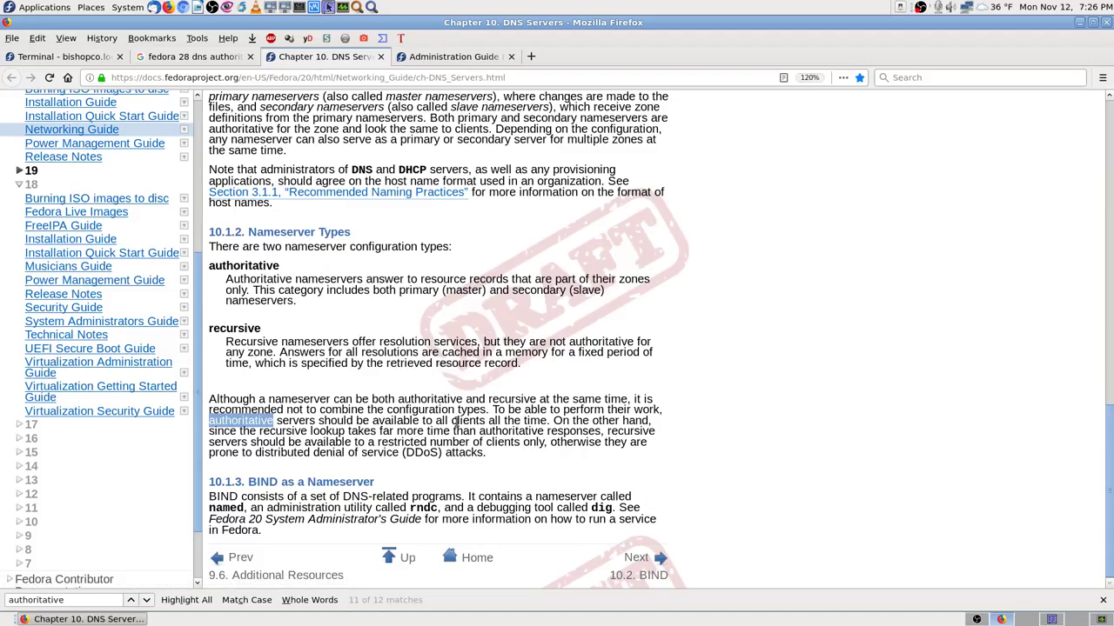
pyautogui.click(84, 58)
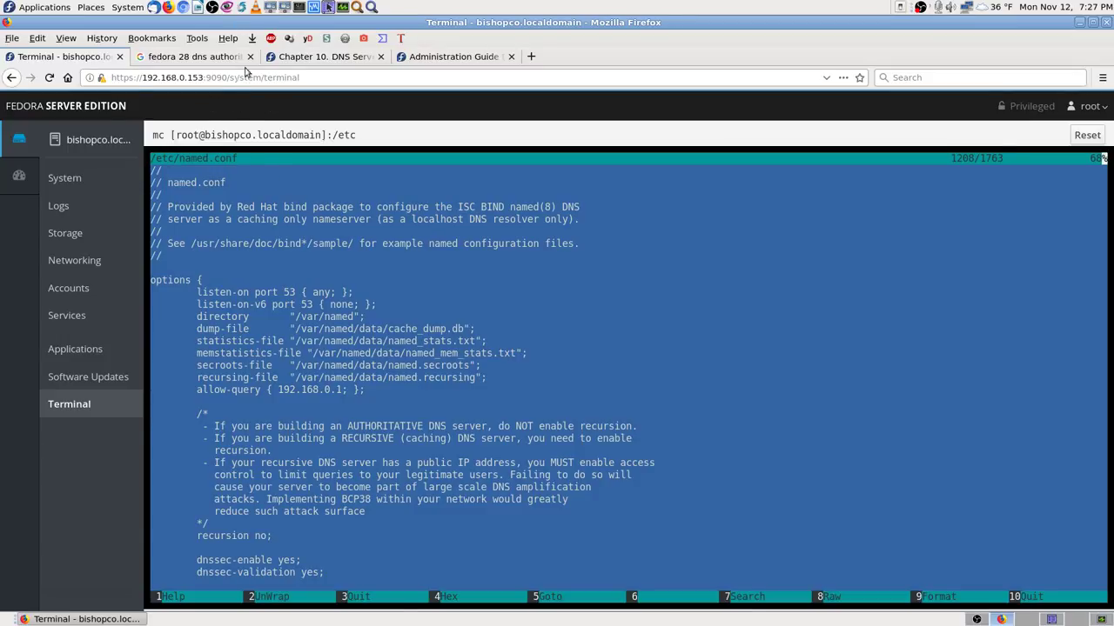
pyautogui.click(217, 58)
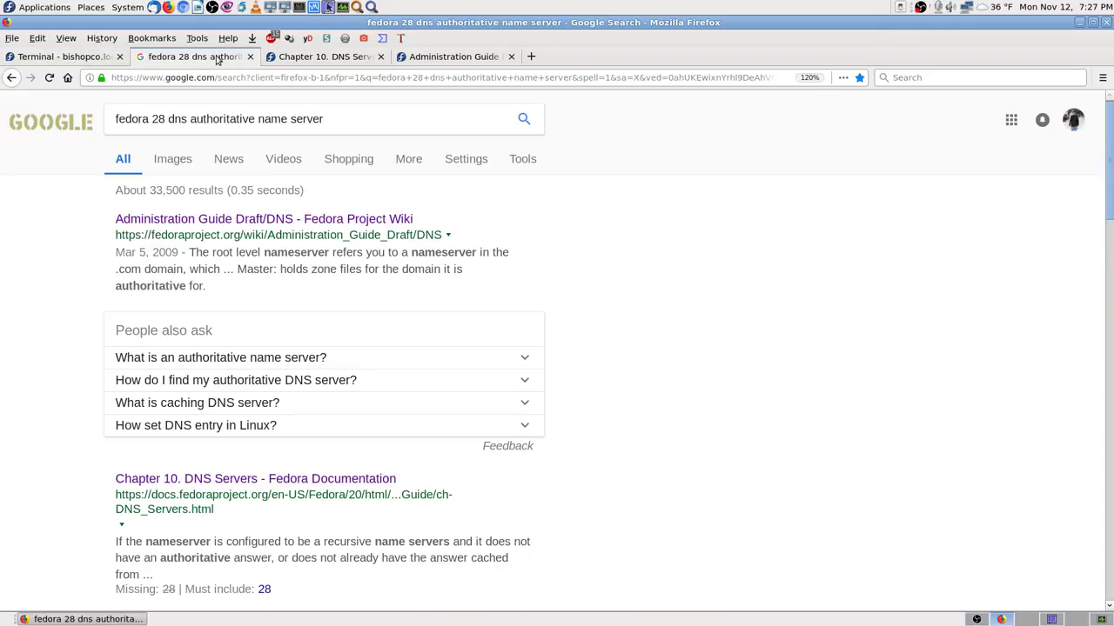
pyautogui.click(322, 60)
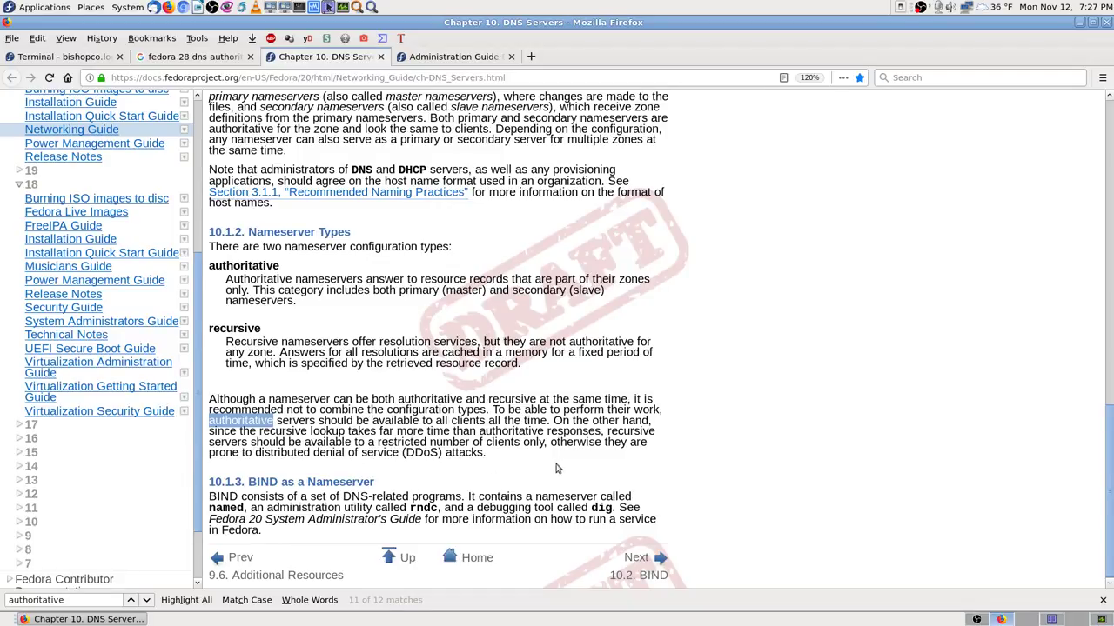
# Read sections 10.1–10.1.3 on nameserver types, then close the find bar for 'authoritative'
pyautogui.scroll(1, 478, 381)
pyautogui.scroll(-1, 609, 427)
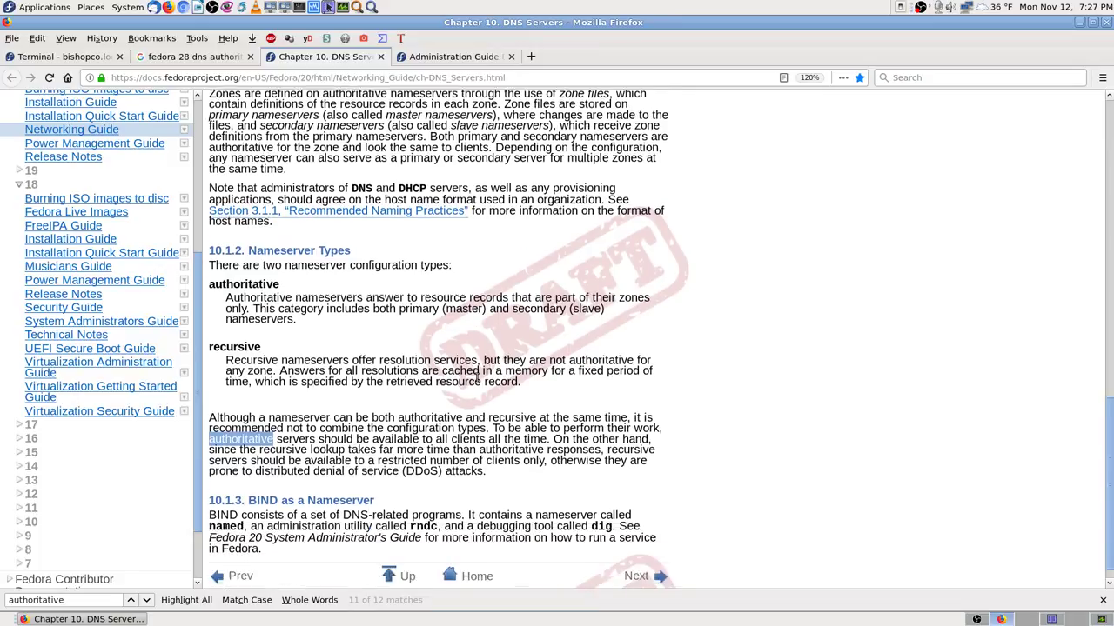
pyautogui.click(728, 462)
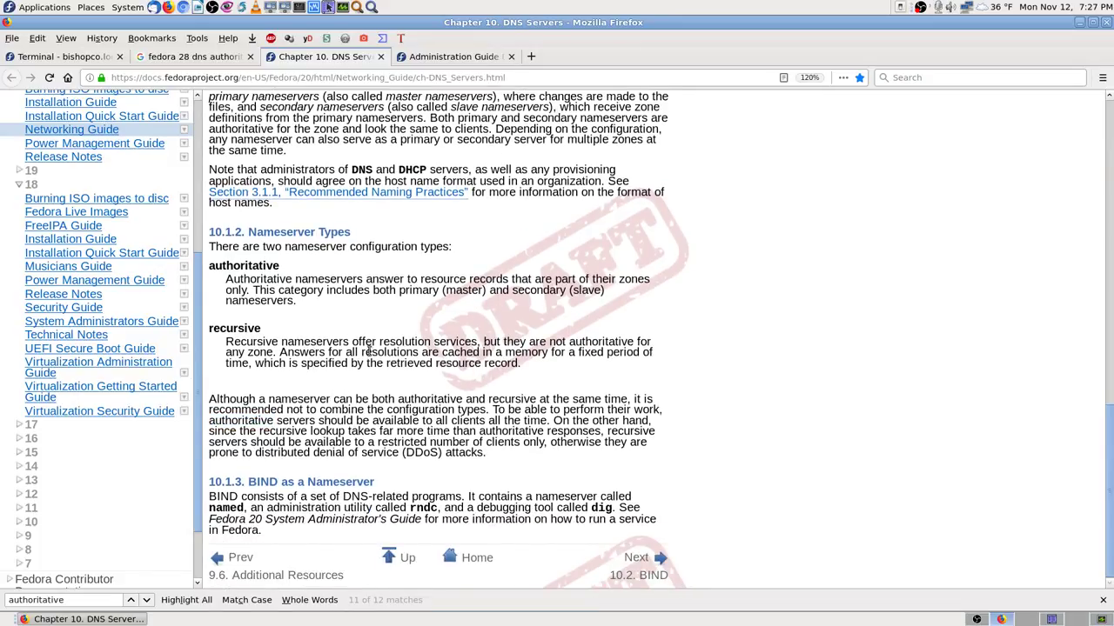
pyautogui.scroll(3, 369, 351)
pyautogui.scroll(-3, 369, 352)
pyautogui.scroll(9, 369, 351)
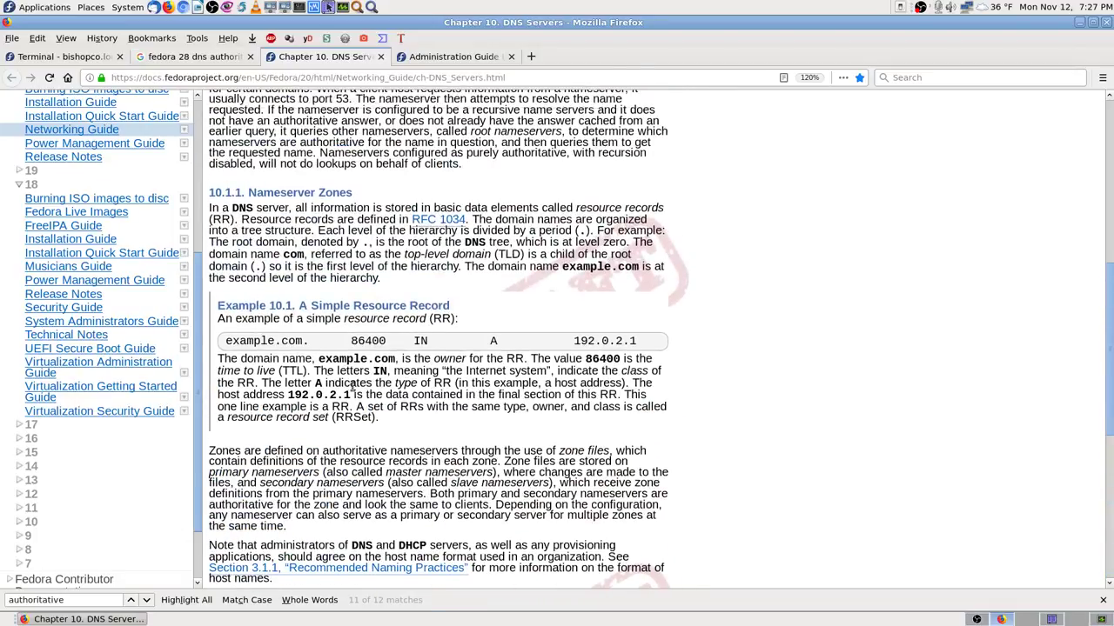
pyautogui.scroll(4, 306, 286)
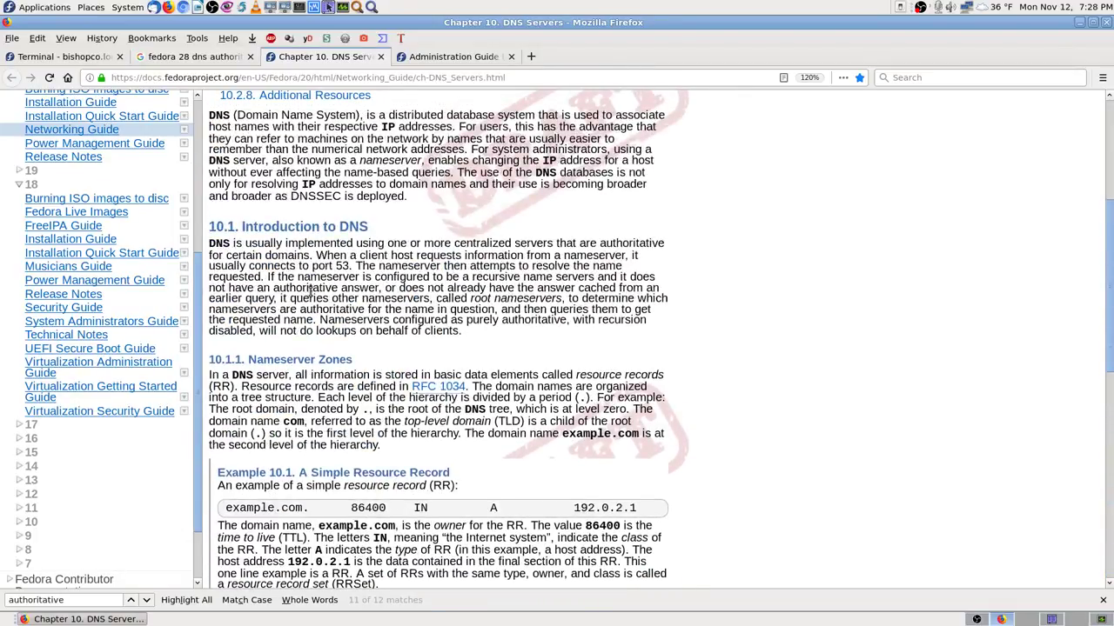
pyautogui.scroll(4, 307, 292)
pyautogui.scroll(3, 310, 293)
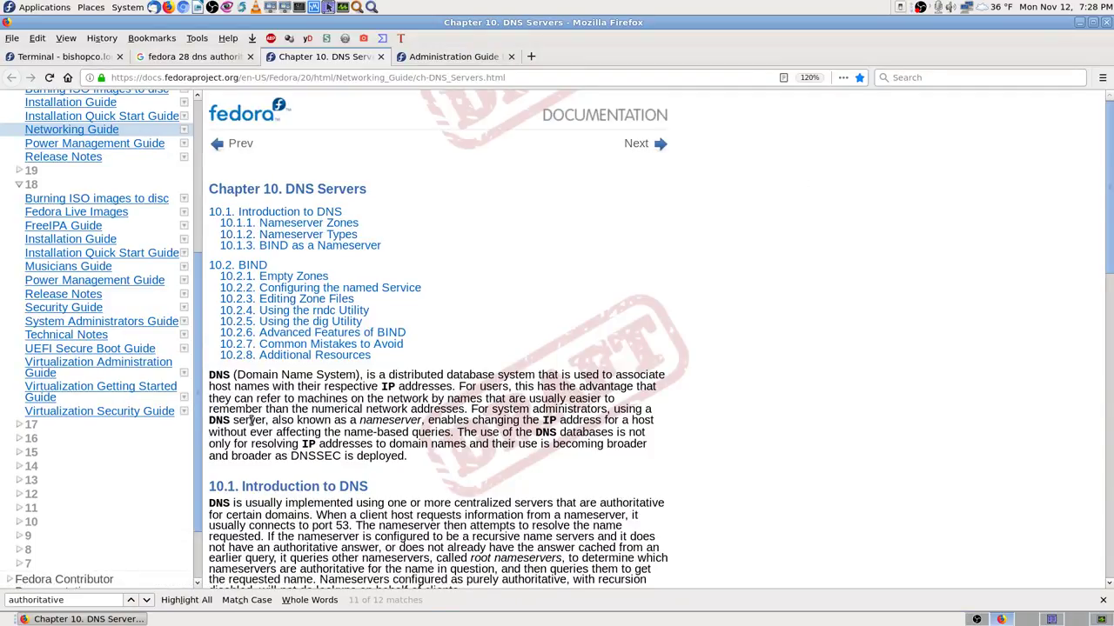
pyautogui.scroll(-3, 251, 421)
pyautogui.scroll(-5, 251, 420)
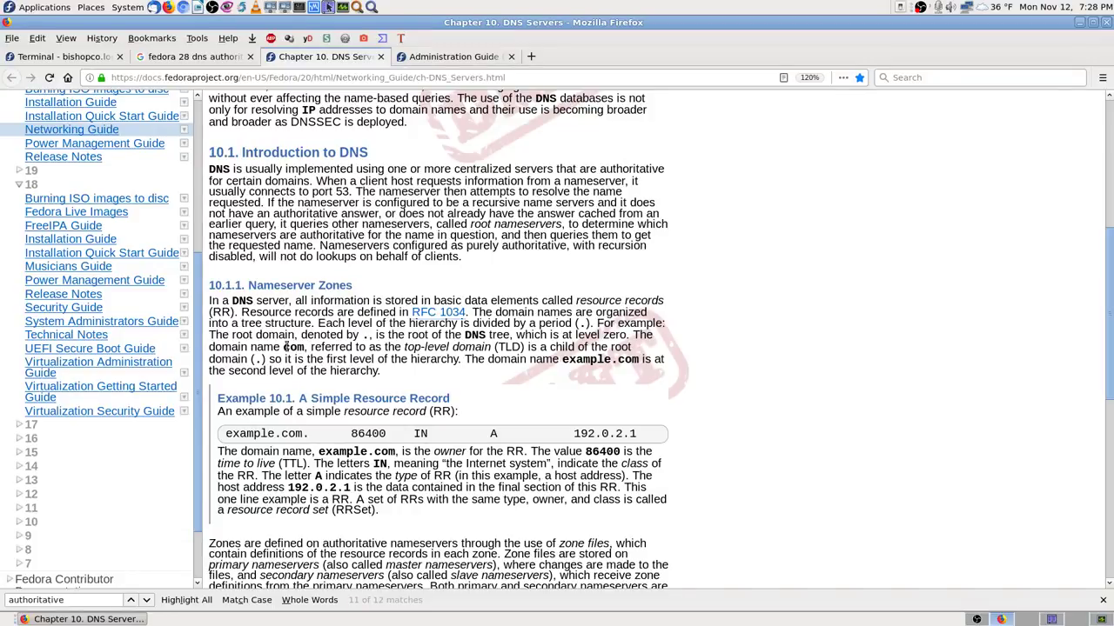
pyautogui.scroll(-8, 694, 409)
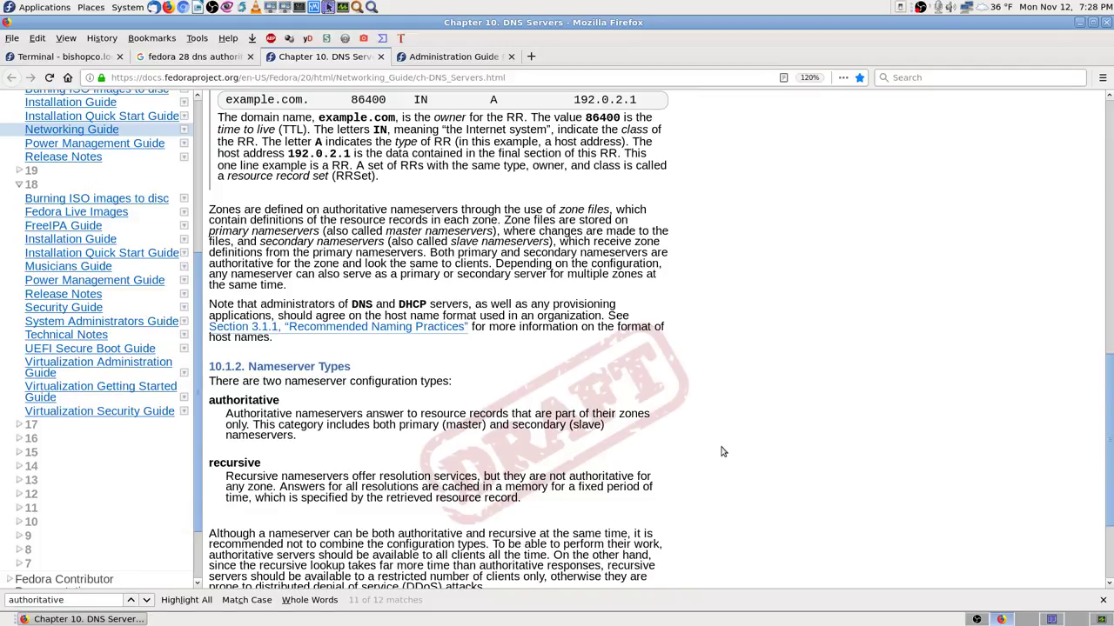
pyautogui.scroll(-2, 721, 451)
pyautogui.scroll(-1, 722, 452)
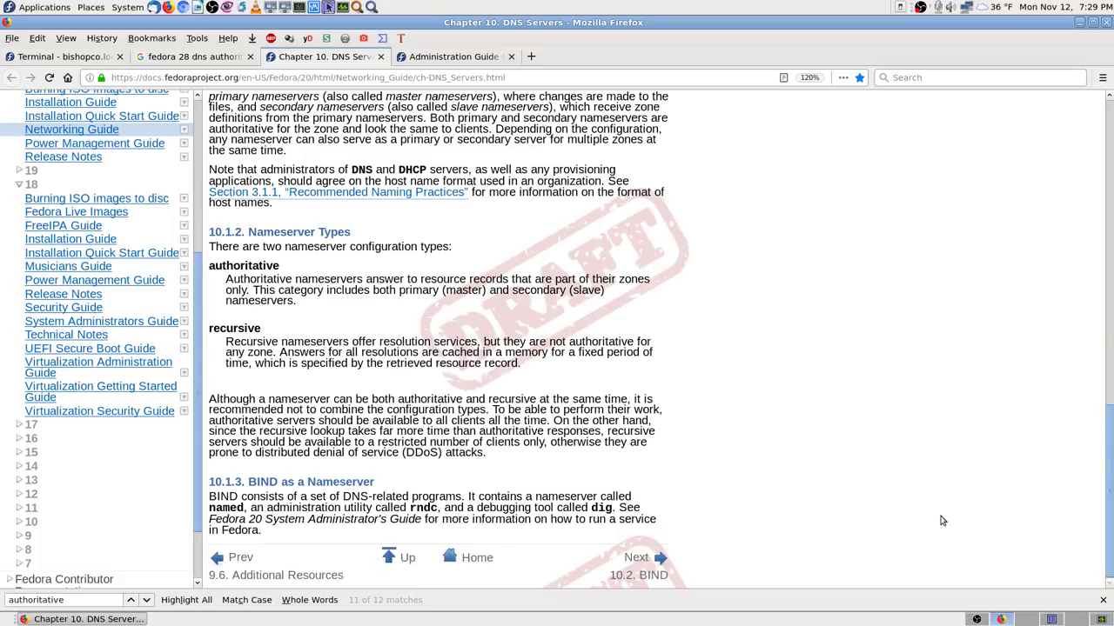
pyautogui.click(1103, 602)
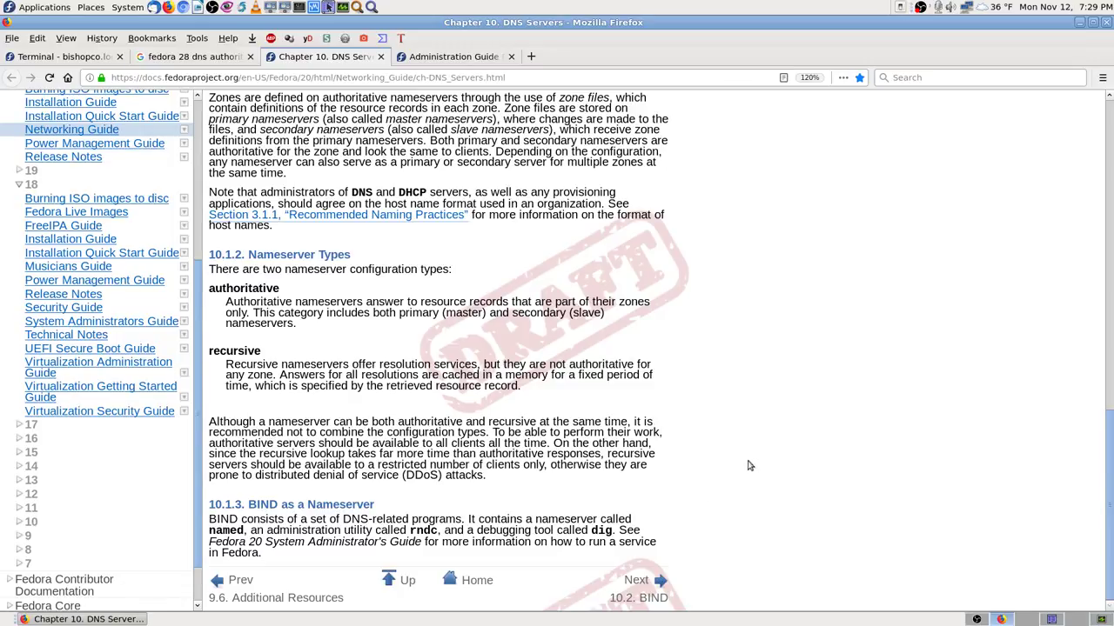
# Open the Administration Guide Draft/DNS wiki page and scroll to its Types of DNS Servers list
pyautogui.click(450, 55)
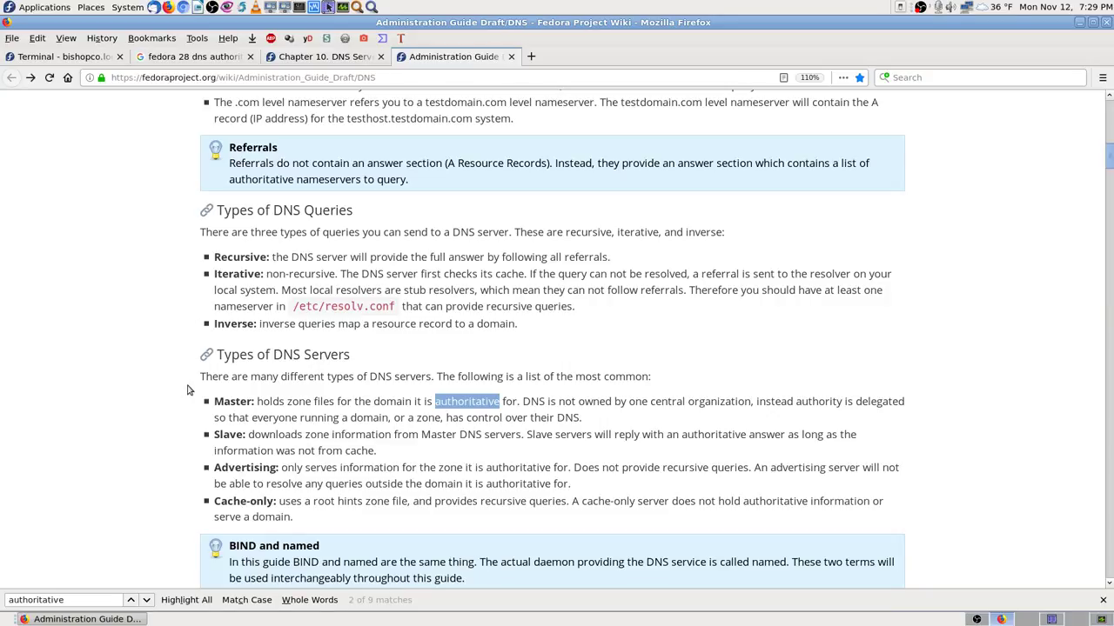
pyautogui.scroll(-3, 332, 420)
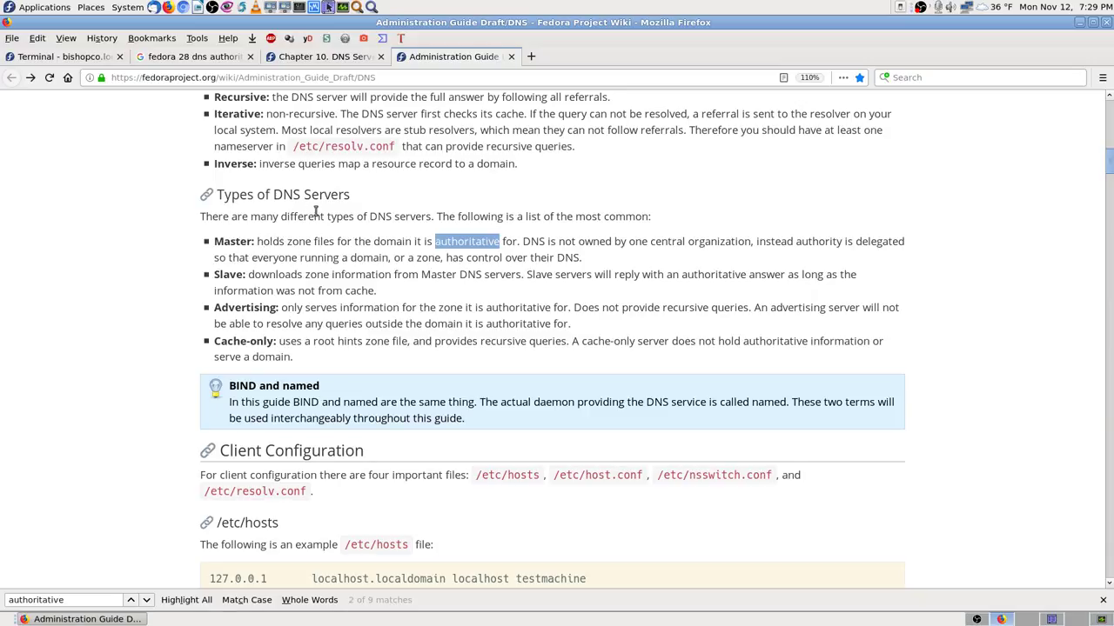
pyautogui.scroll(2, 304, 254)
pyautogui.scroll(2, 304, 255)
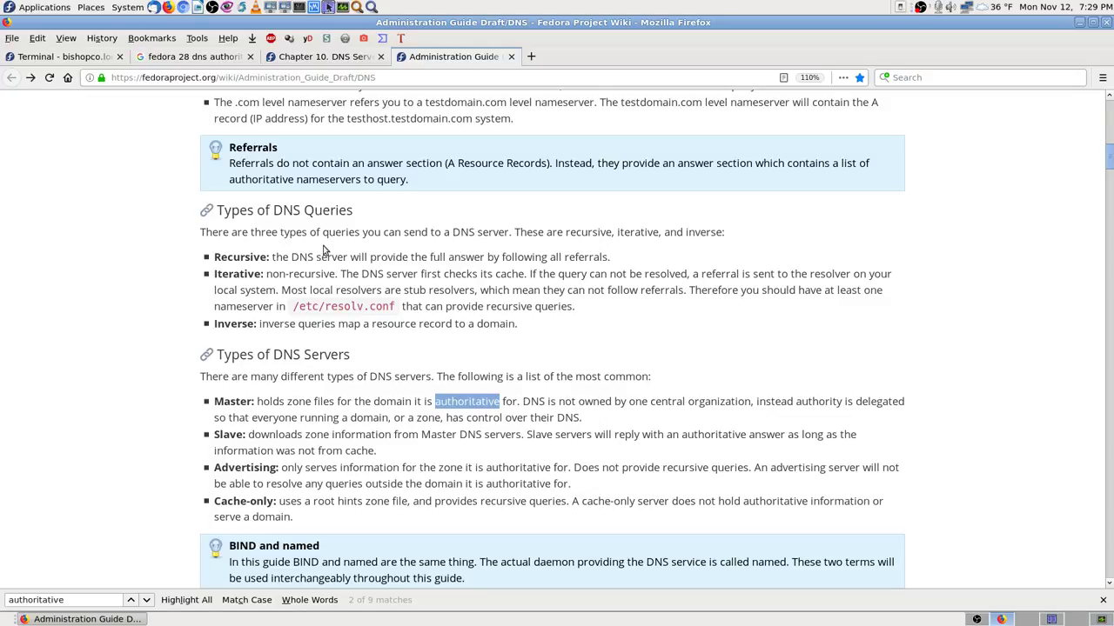
pyautogui.scroll(2, 322, 250)
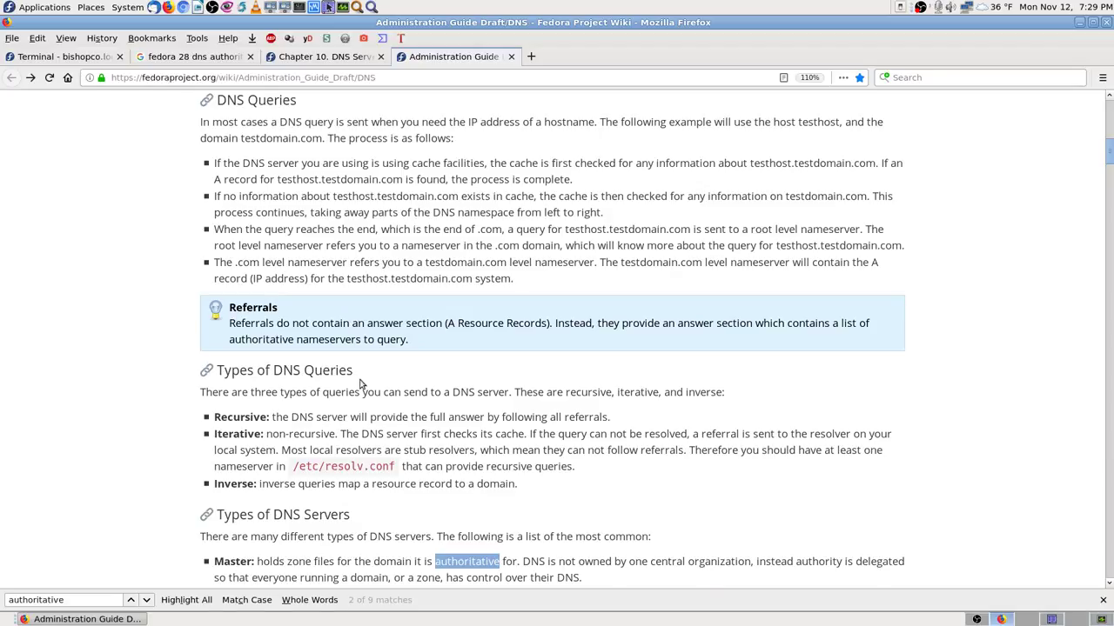
pyautogui.scroll(-2, 358, 385)
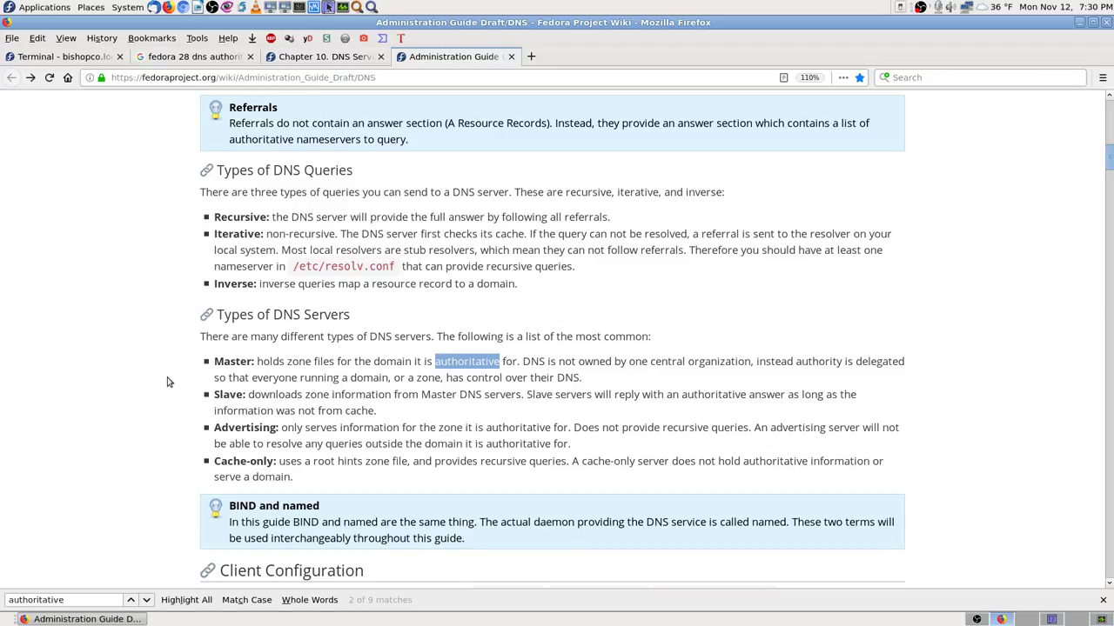
pyautogui.scroll(-3, 168, 382)
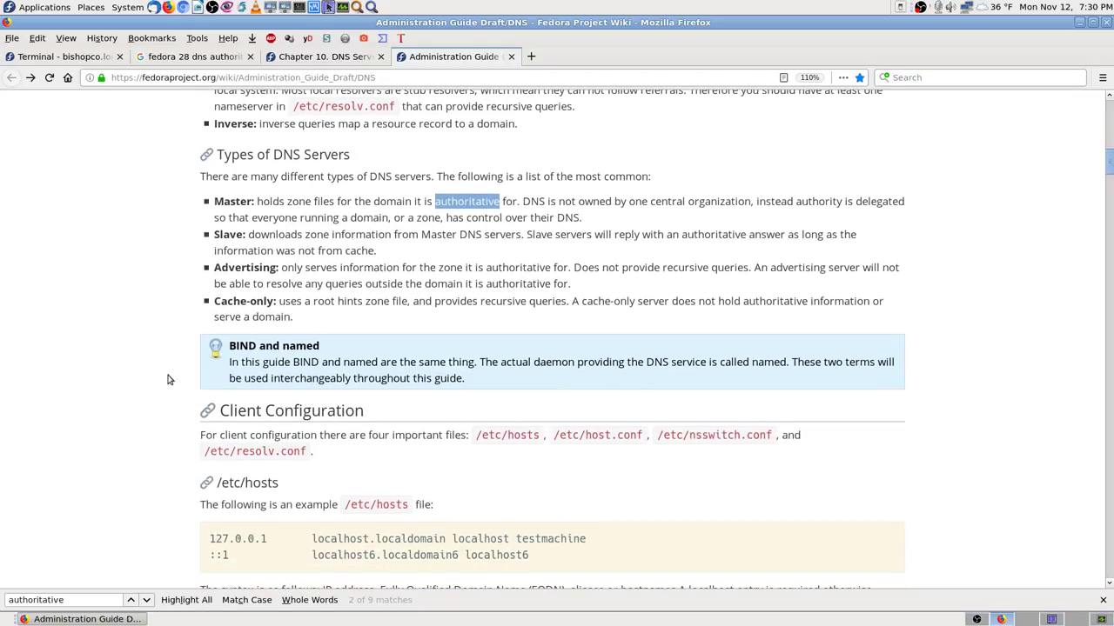
pyautogui.scroll(-1, 169, 378)
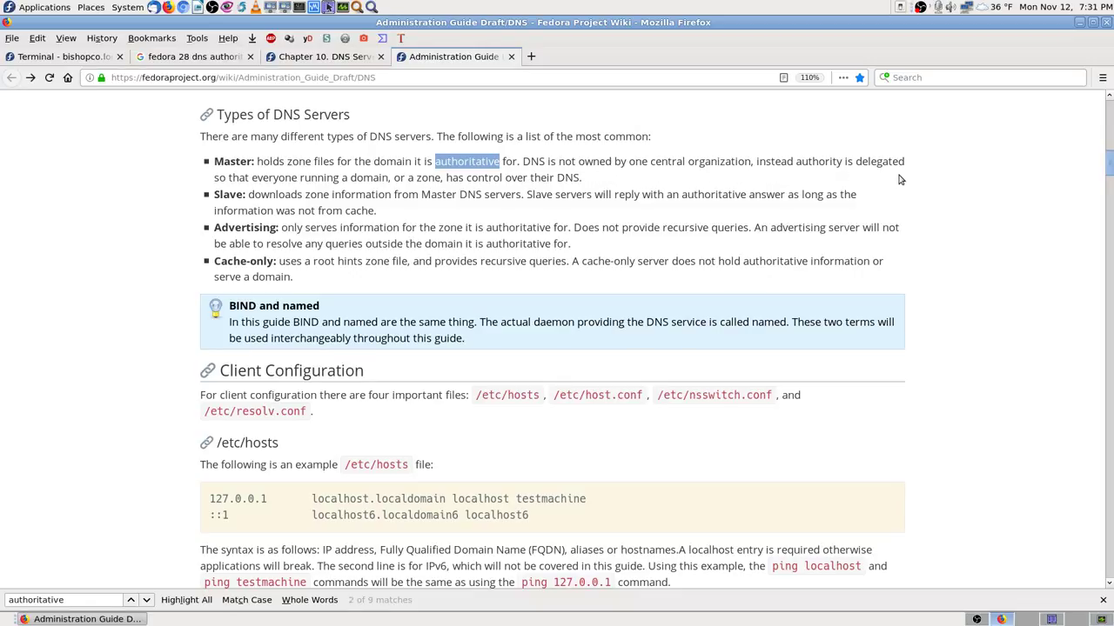
# Select, then deselect, the wiki sentence about delegated DNS authority
pyautogui.moveTo(522, 161); pyautogui.dragTo(581, 174)
pyautogui.click(610, 187)
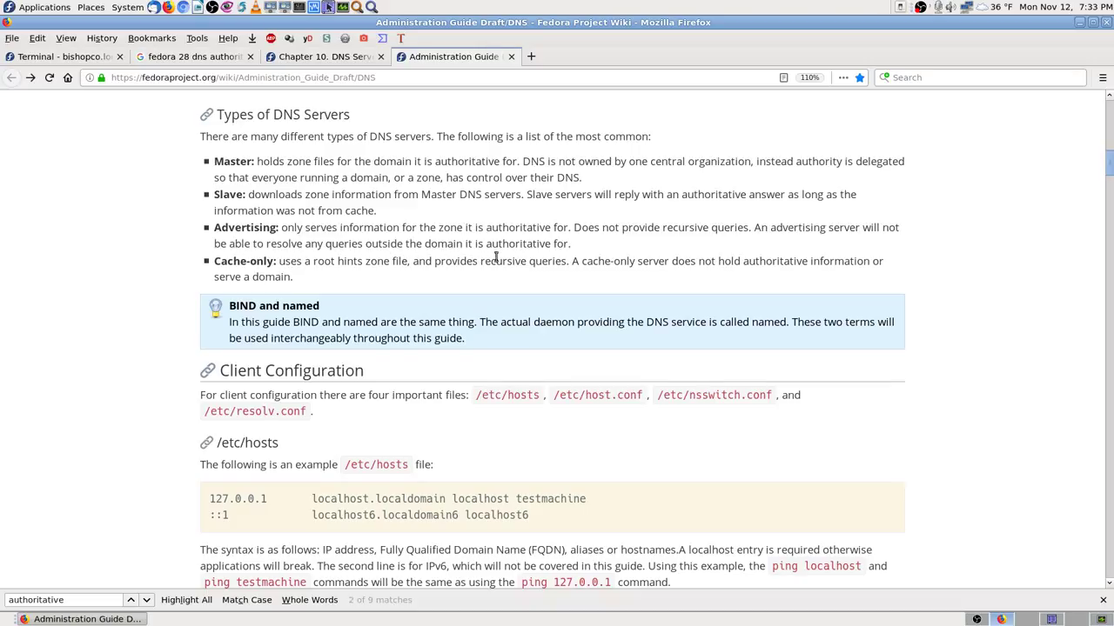
# Copy the word Advertising from the Types of DNS Servers list and return to the Google results
pyautogui.moveTo(213, 228); pyautogui.dragTo(658, 243)
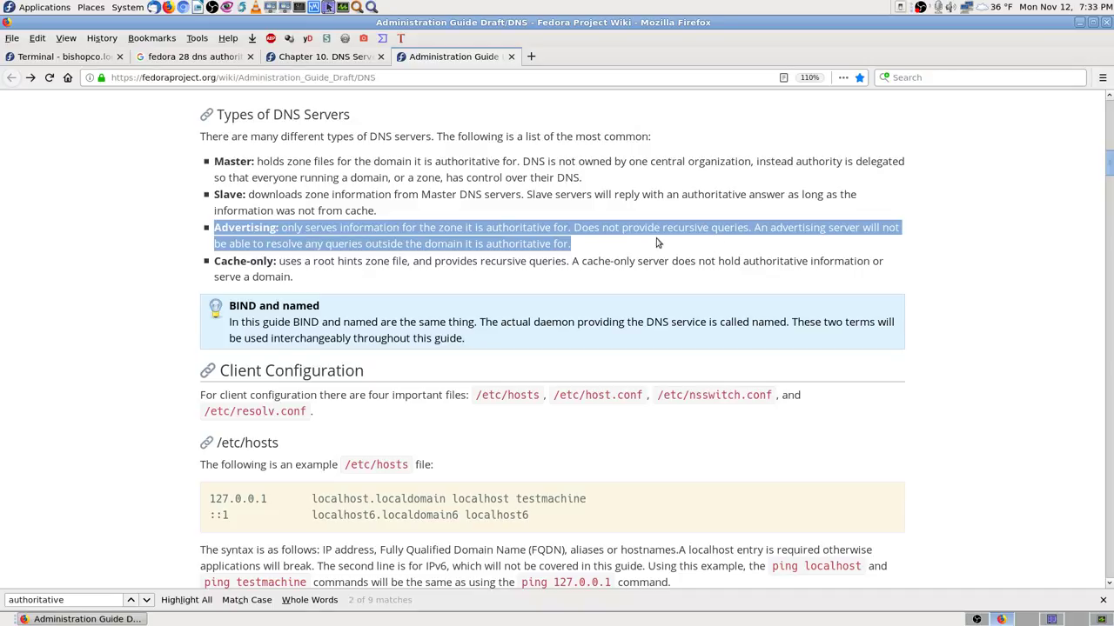
pyautogui.click(590, 252)
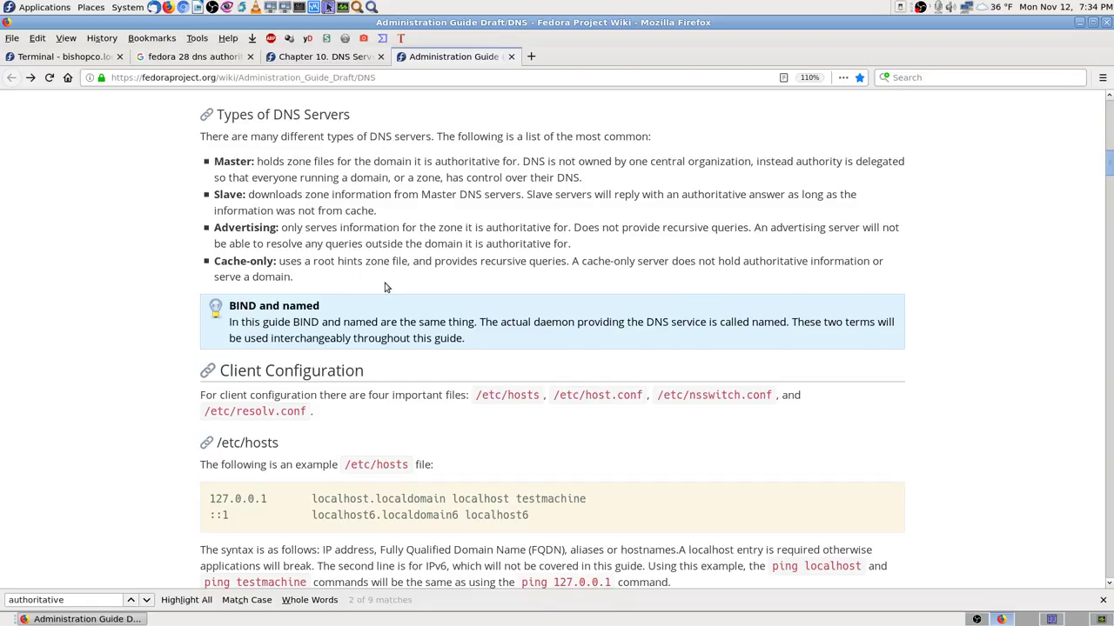
pyautogui.moveTo(214, 227); pyautogui.dragTo(270, 232)
pyautogui.rightClick(263, 233)
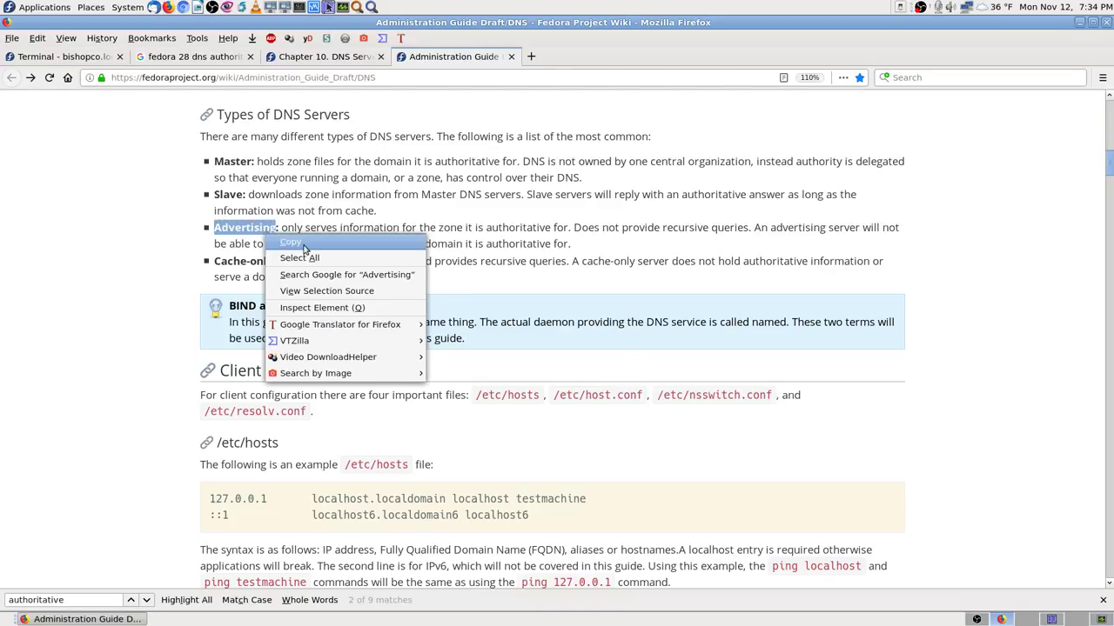
pyautogui.click(292, 243)
pyautogui.click(585, 273)
pyautogui.scroll(7, 418, 157)
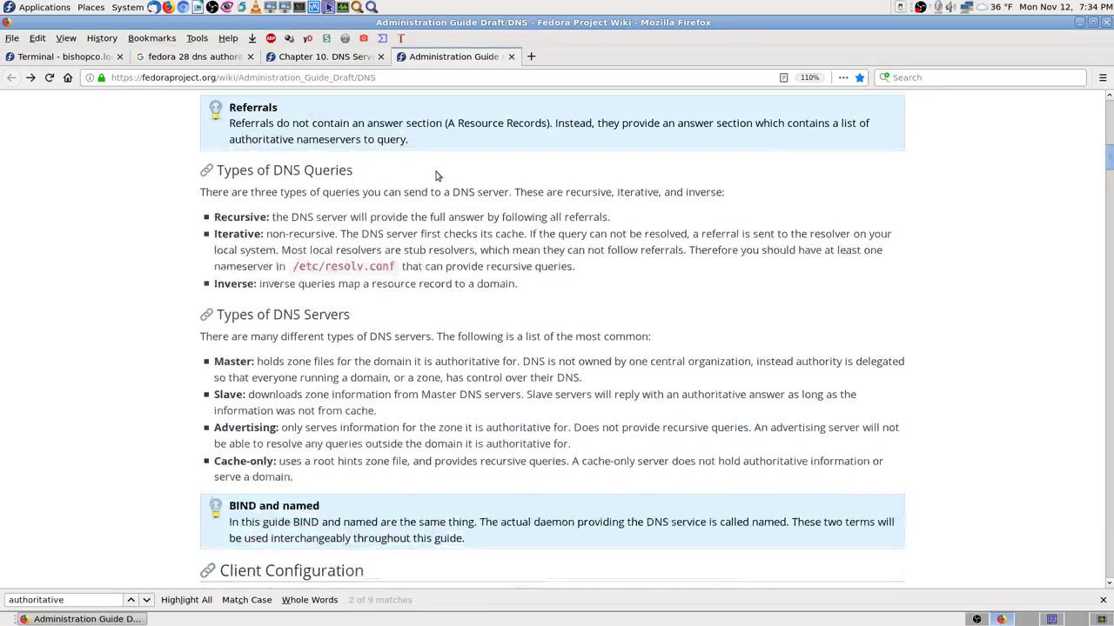
pyautogui.scroll(-8, 580, 290)
pyautogui.click(220, 58)
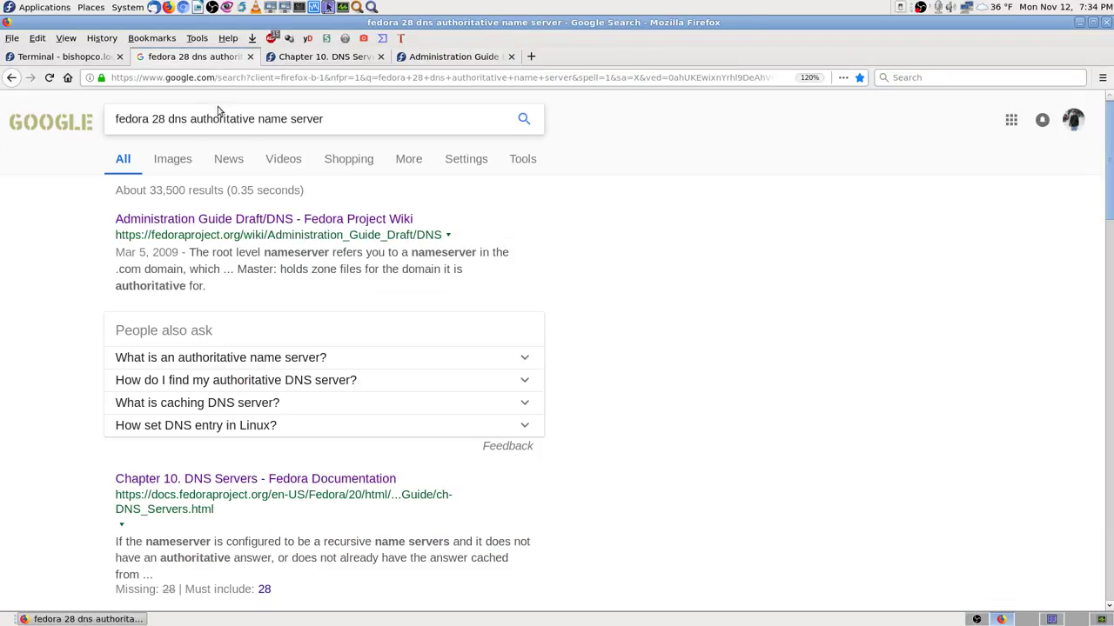
# Search Google for 'fedora 28 Advertising dns name server' in place of the authoritative query
pyautogui.click(172, 118)
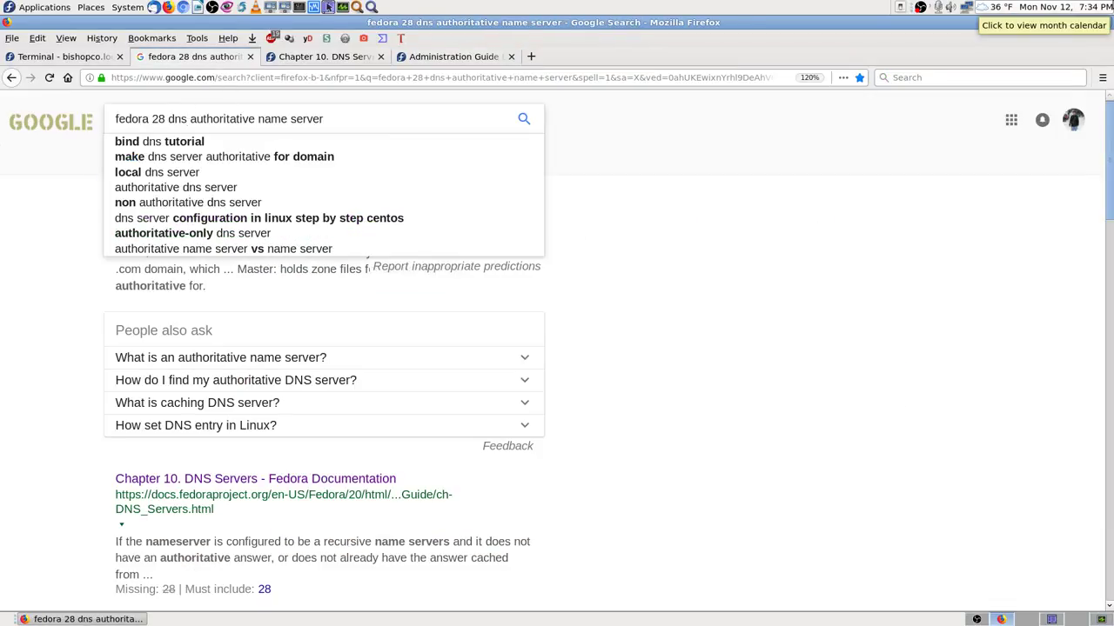
pyautogui.press('Escape')
pyautogui.press('Delete')
pyautogui.press('Delete')
pyautogui.press('Delete')
pyautogui.press('Delete')
pyautogui.press('Delete')
pyautogui.press('Delete')
pyautogui.press('Delete')
pyautogui.press('Delete')
pyautogui.press('Delete')
pyautogui.press('Delete')
pyautogui.press('Delete')
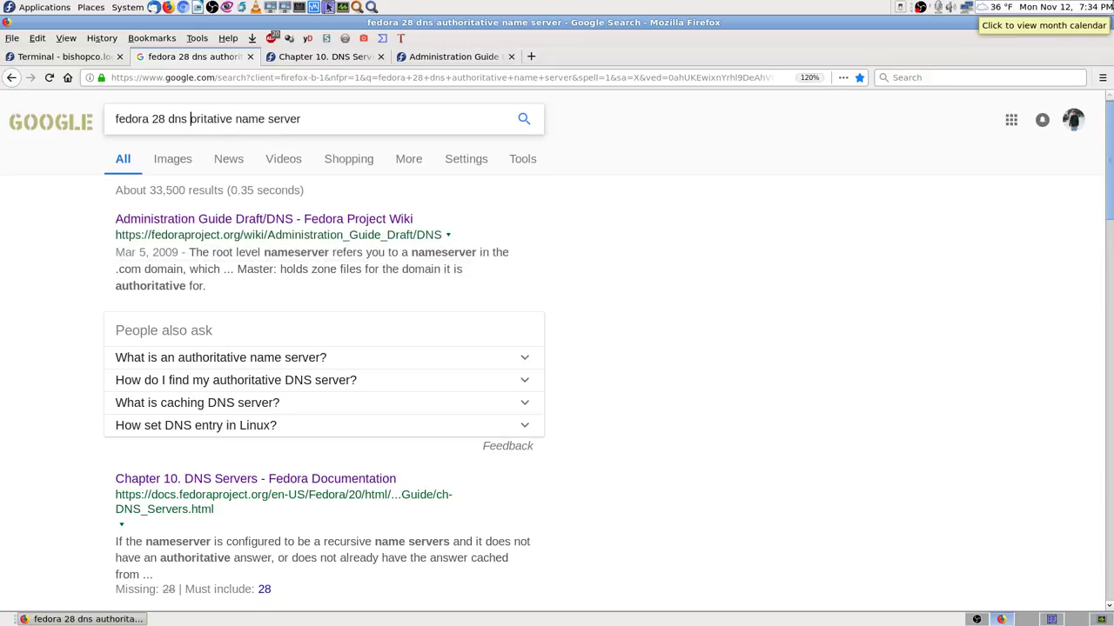
pyautogui.press('Delete')
pyautogui.press('Delete')
pyautogui.press('Delete')
pyautogui.click(165, 118)
pyautogui.write('Advertising')
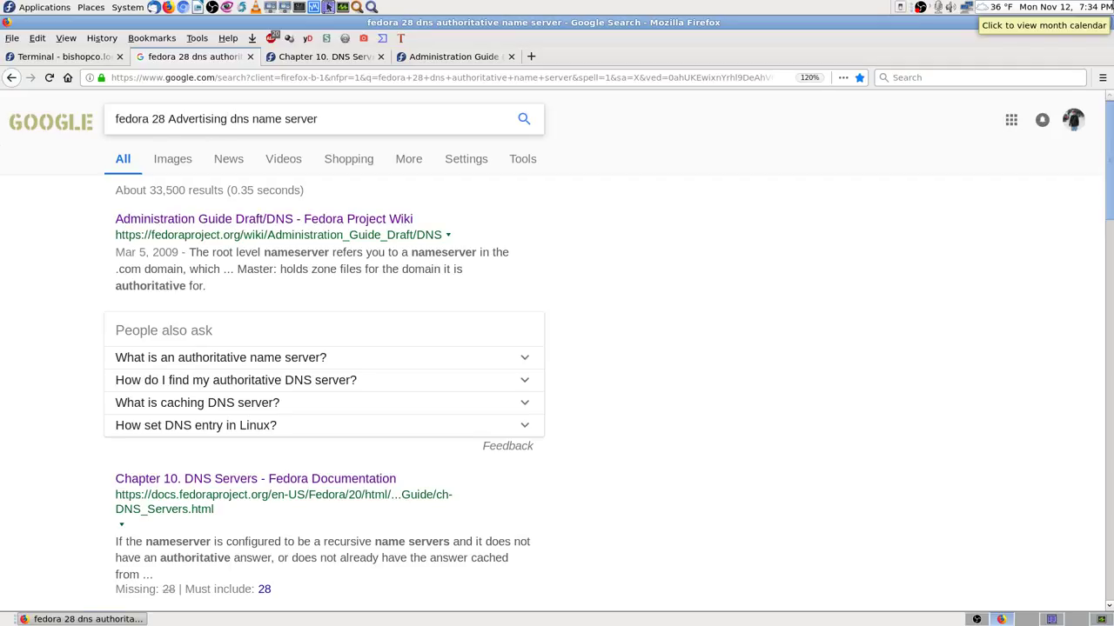
pyautogui.press('Return')
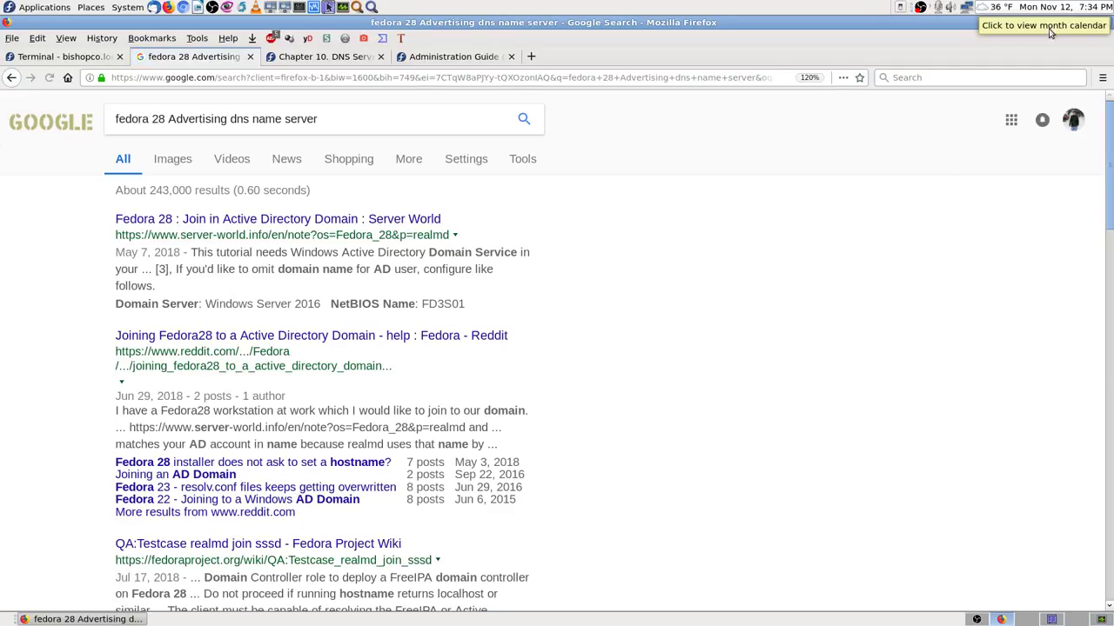
# Bookmark these results in the Fedora 28 DNS Name Server BIND folder, then return to the wiki guide
pyautogui.click(858, 77)
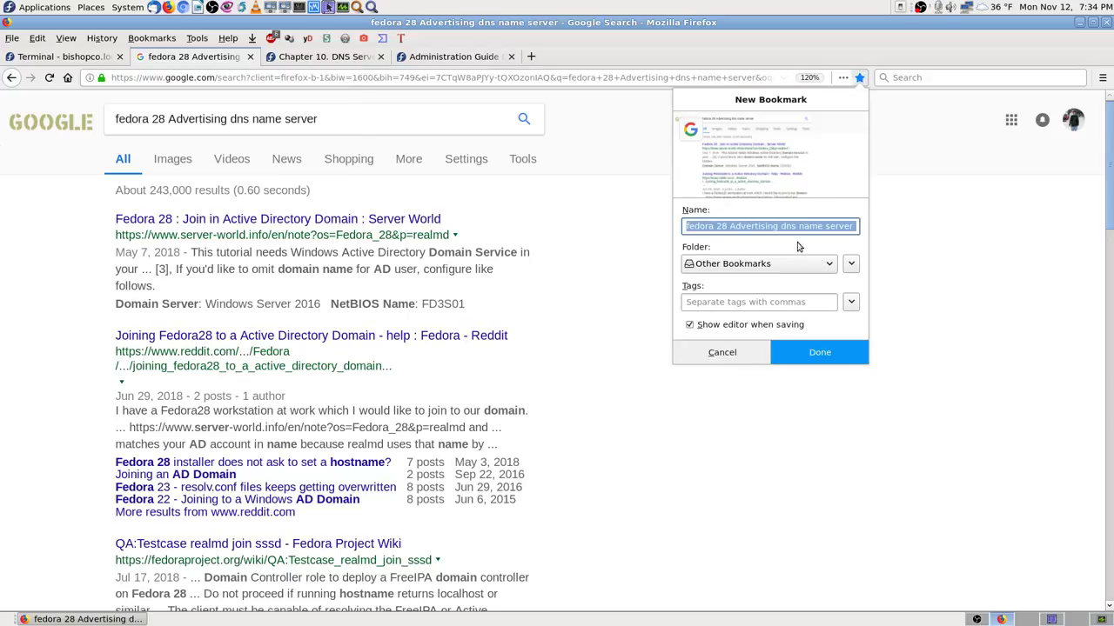
pyautogui.click(790, 263)
pyautogui.click(789, 353)
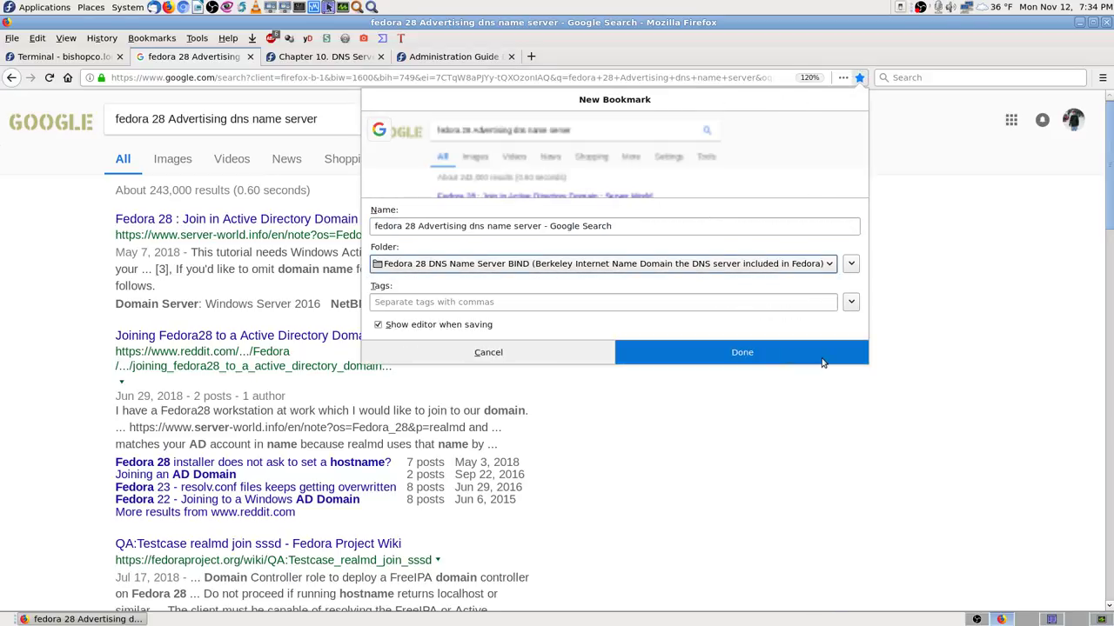
pyautogui.click(822, 360)
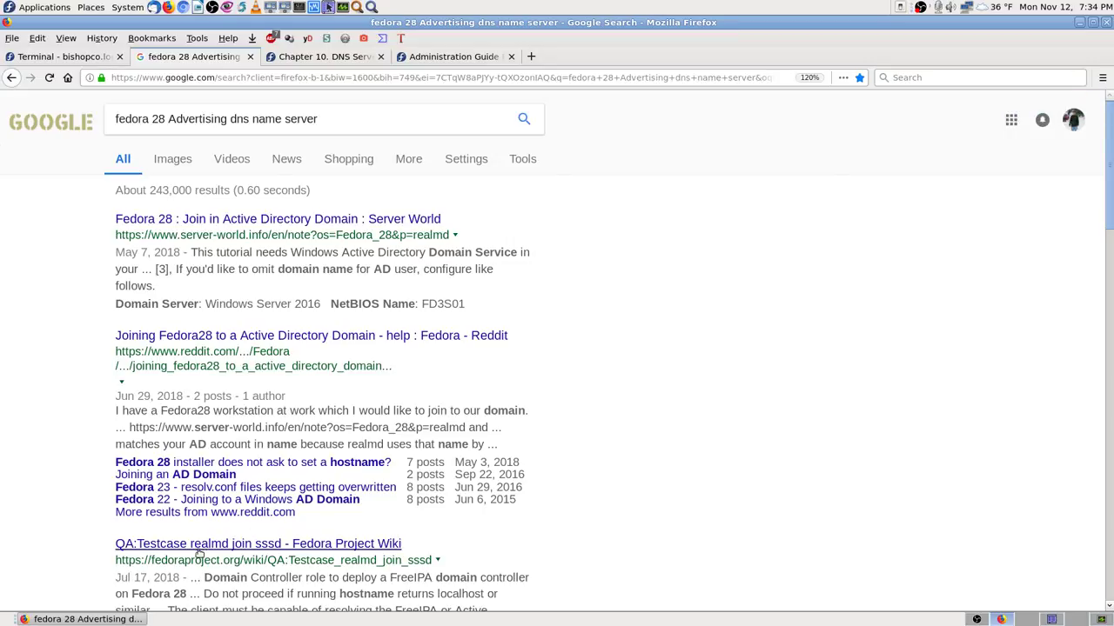
pyautogui.click(474, 58)
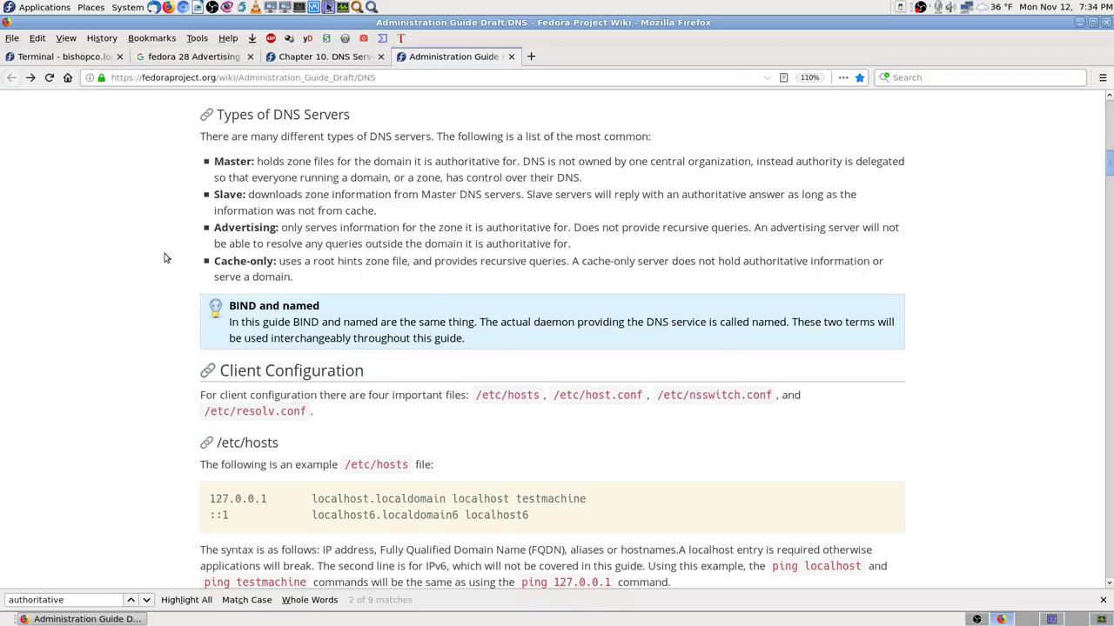
# Dismiss the 'authoritative' find bar and scroll to Client Configuration's /etc/hosts example
pyautogui.scroll(-2, 131, 378)
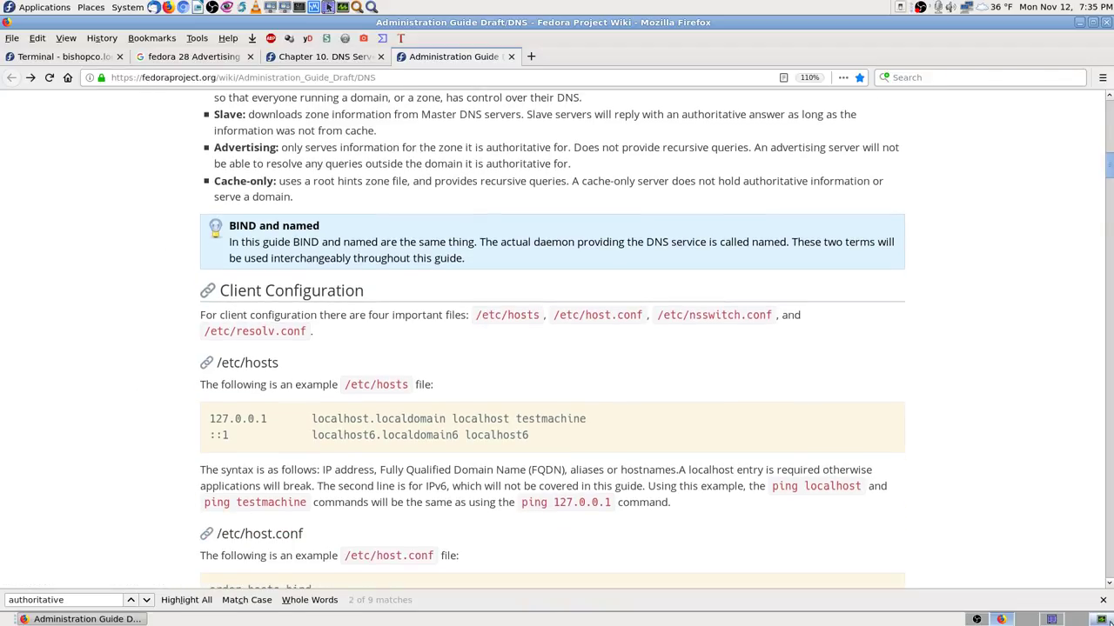
pyautogui.press('Escape')
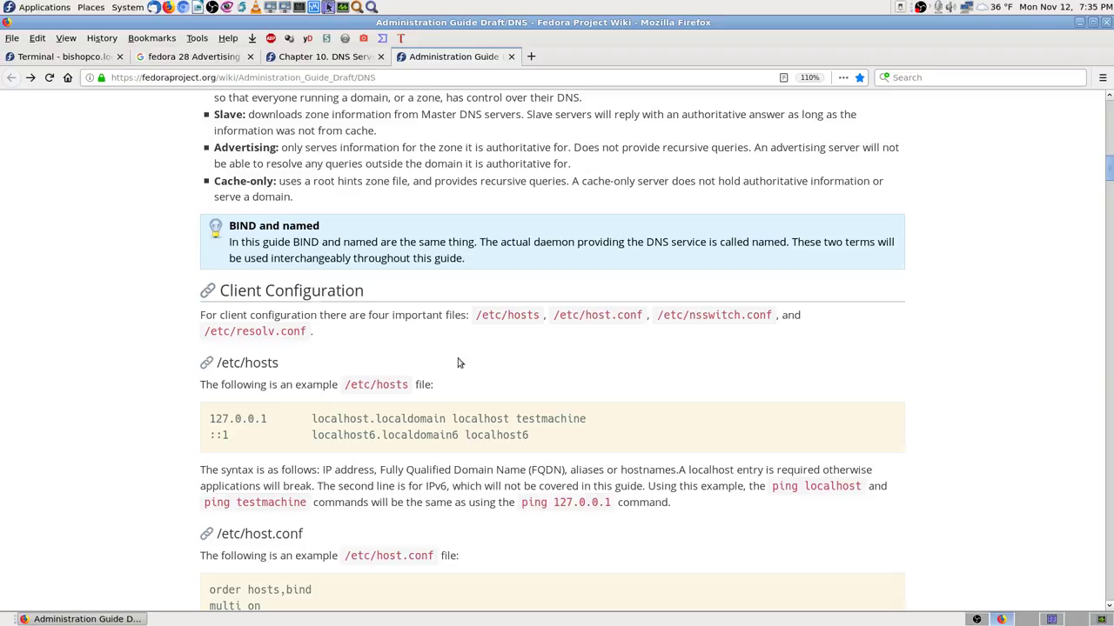
pyautogui.scroll(-1, 150, 280)
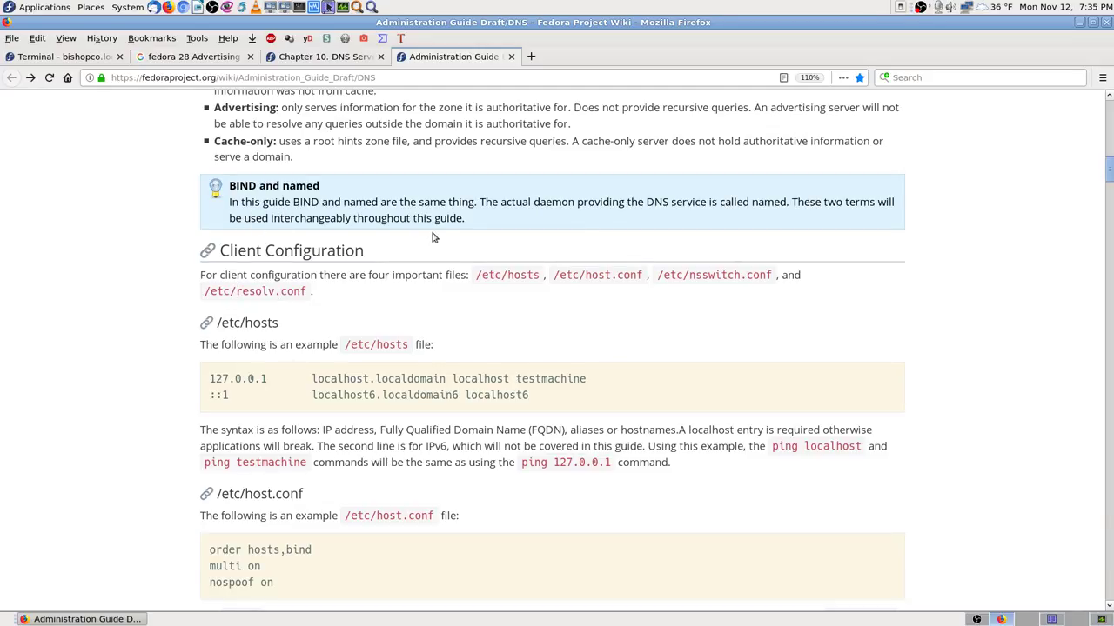
pyautogui.scroll(-1, 470, 228)
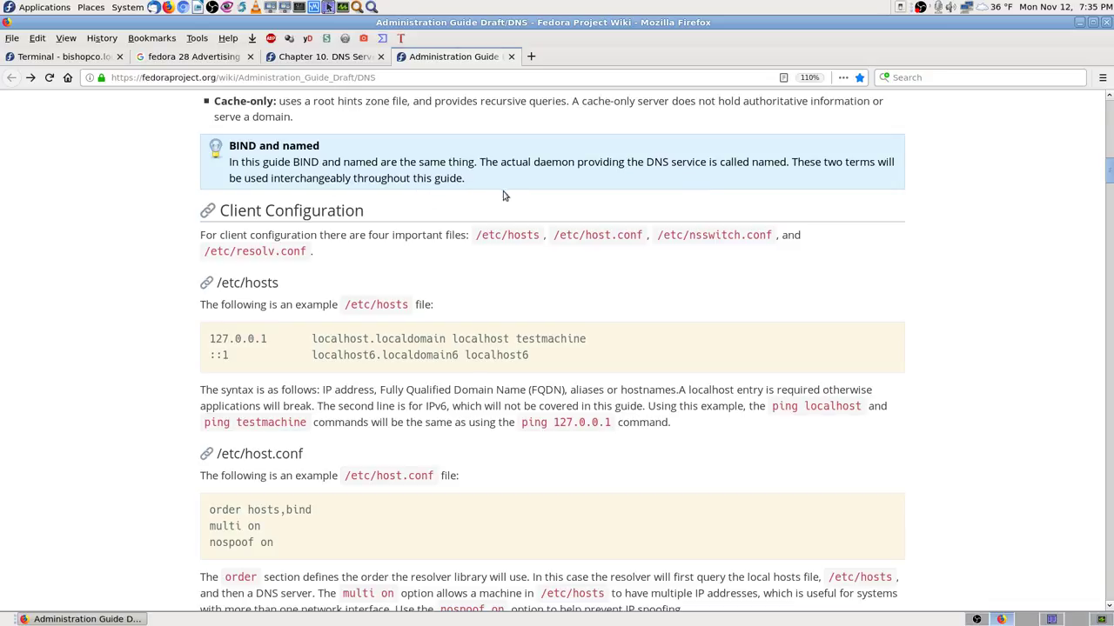
# Scroll past /etc/resolv.conf and Installing BIND to the example named.conf options with recursion no
pyautogui.scroll(-2, 174, 294)
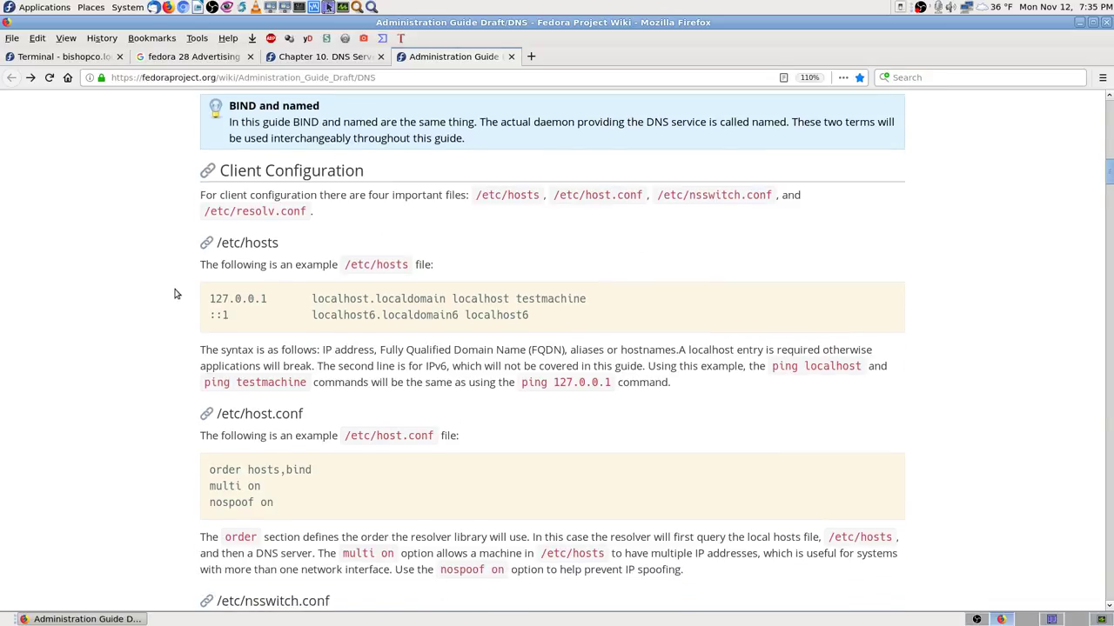
pyautogui.scroll(-1, 174, 294)
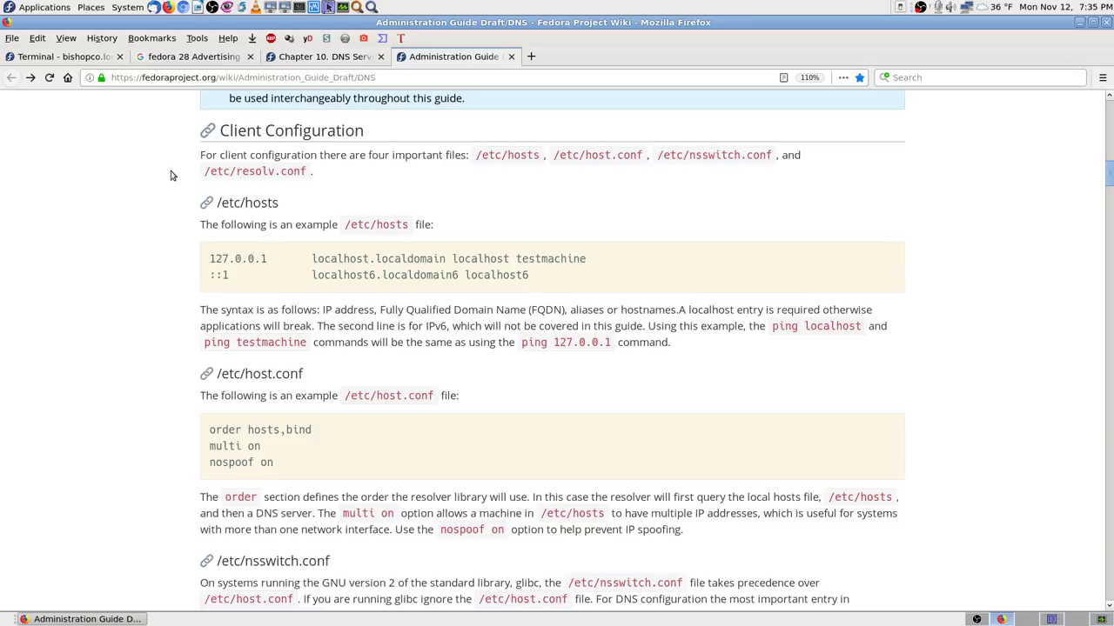
pyautogui.scroll(-6, 172, 175)
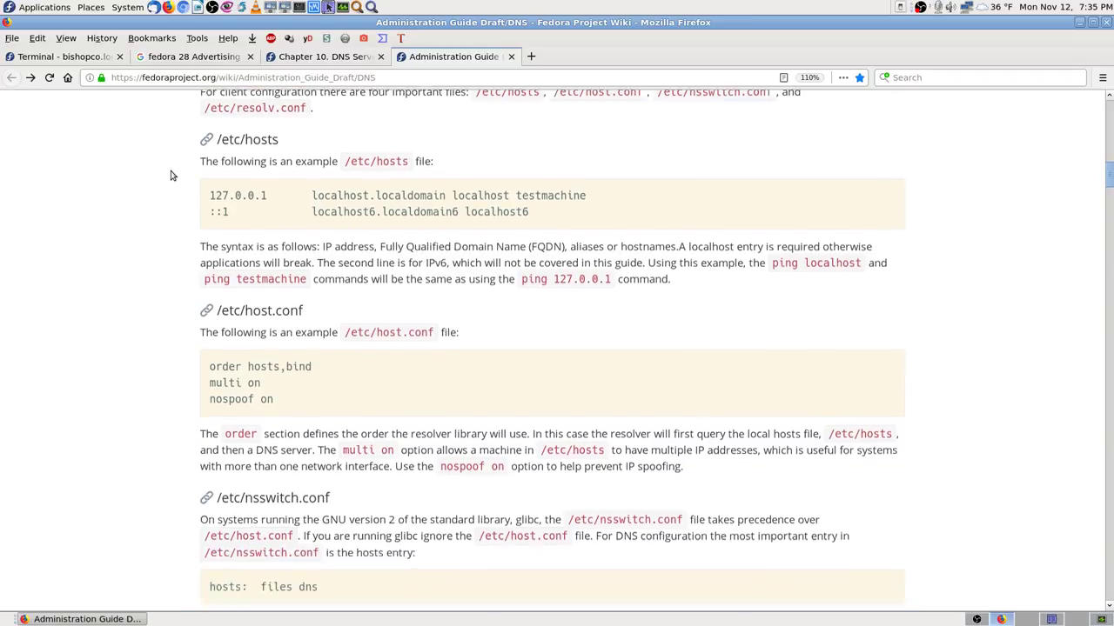
pyautogui.scroll(-2, 172, 176)
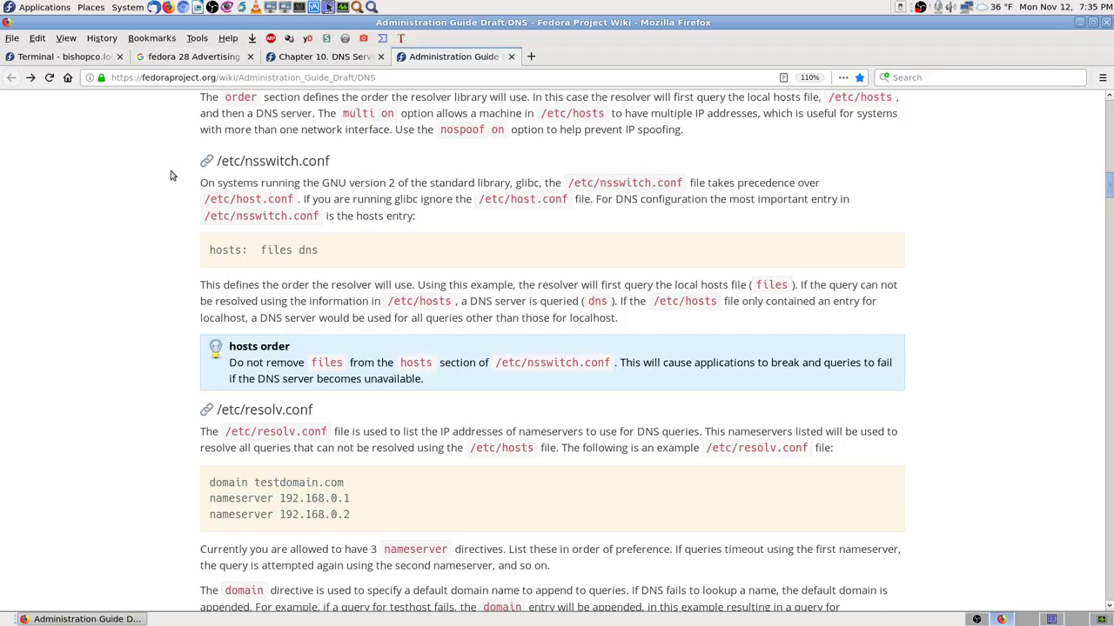
pyautogui.scroll(-4, 171, 176)
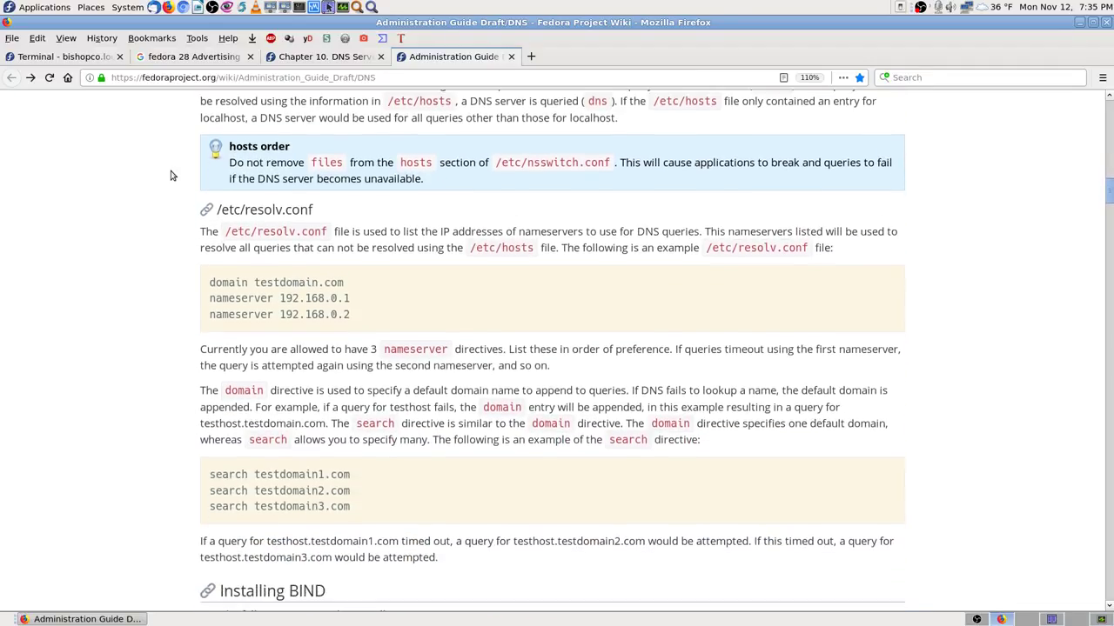
pyautogui.scroll(-5, 172, 176)
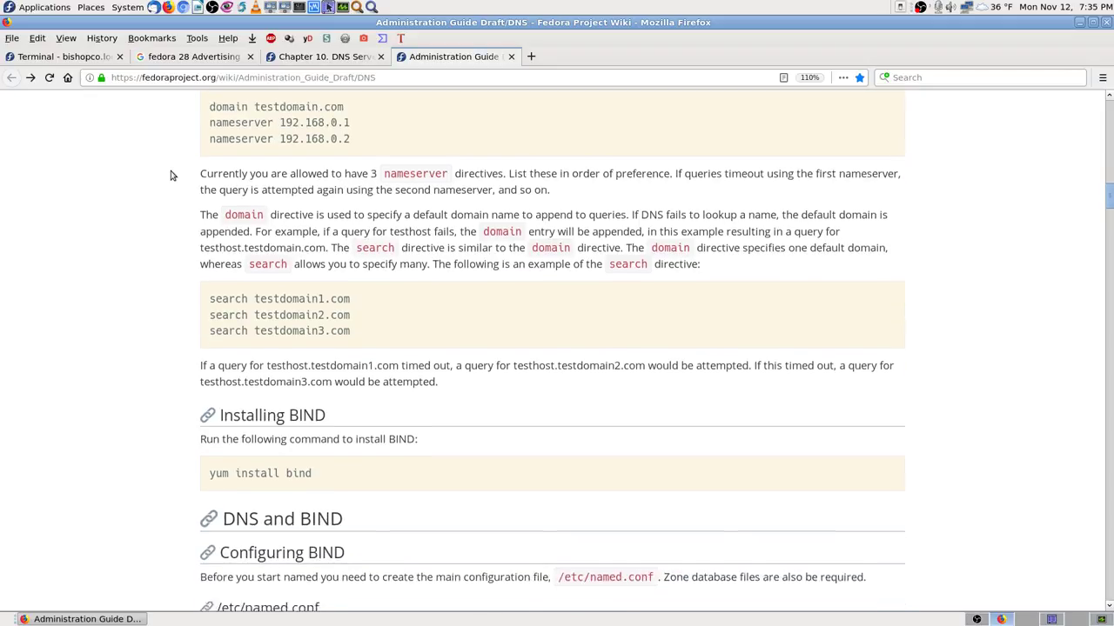
pyautogui.scroll(-4, 172, 176)
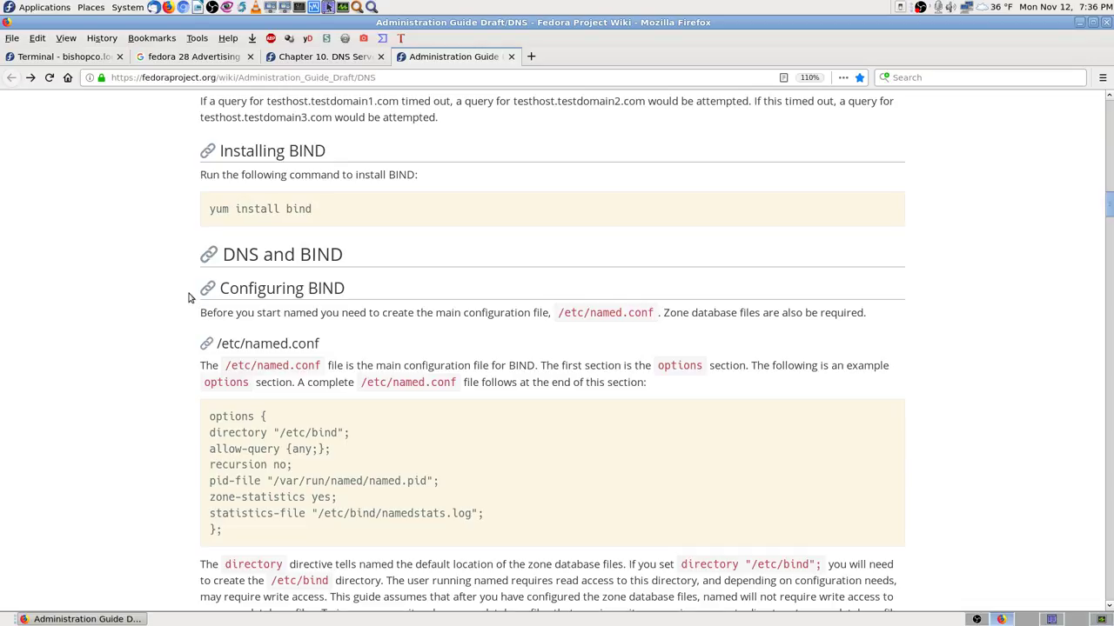
pyautogui.scroll(-8, 188, 298)
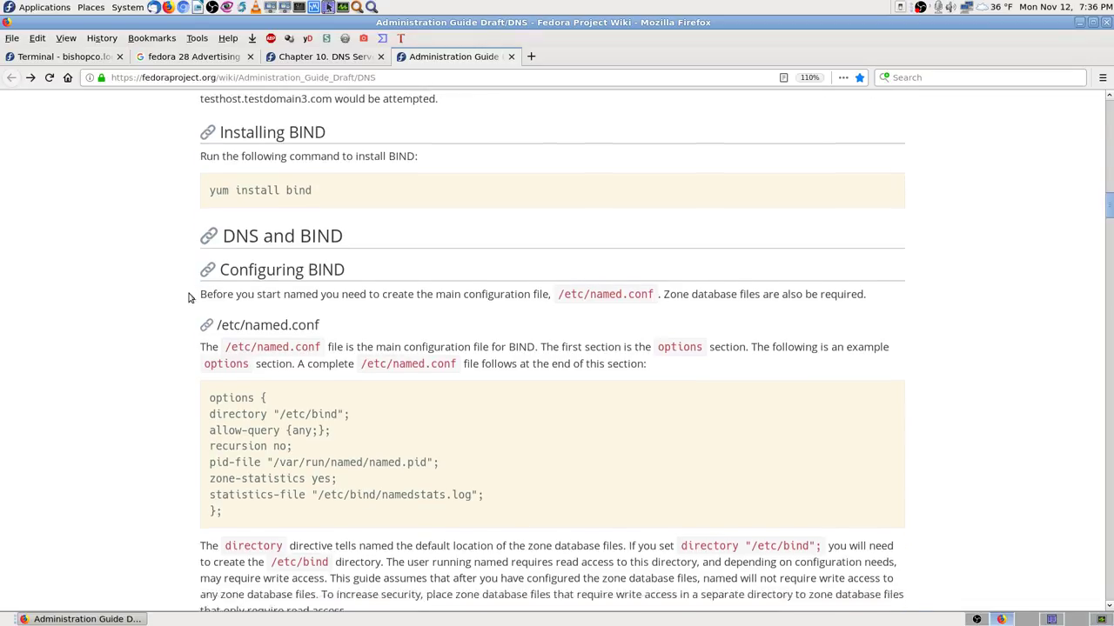
pyautogui.scroll(-5, 188, 297)
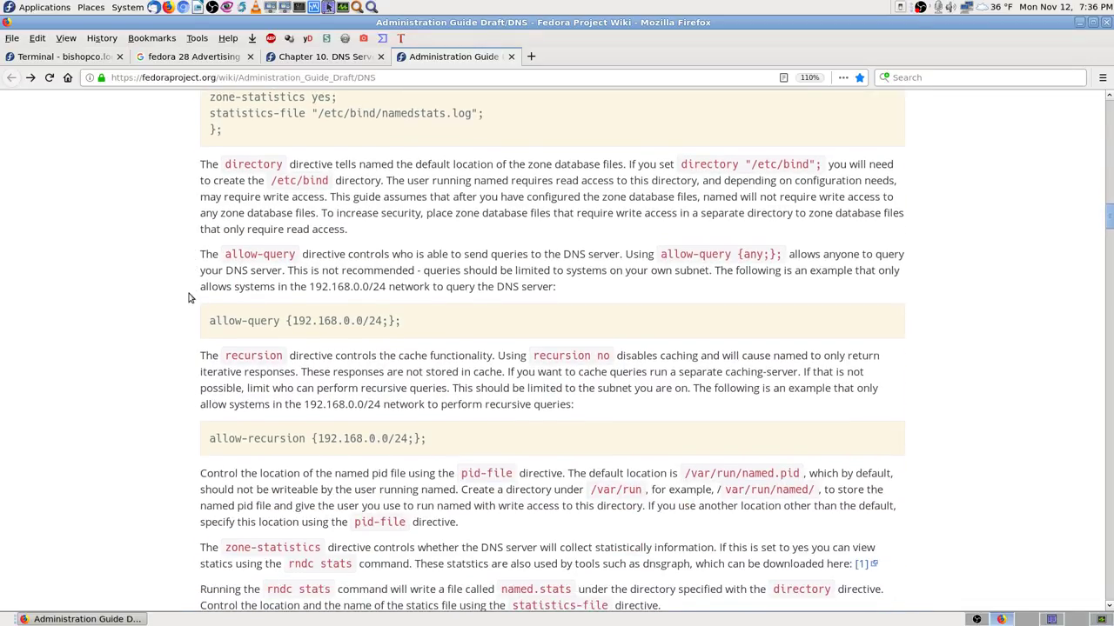
pyautogui.scroll(-15, 188, 297)
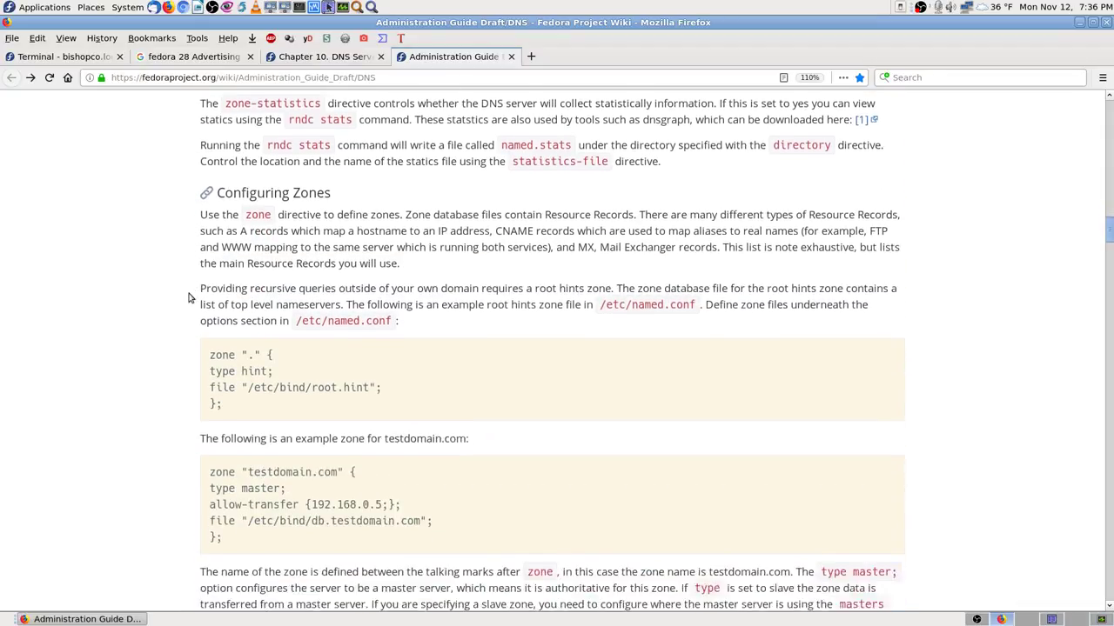
pyautogui.scroll(-15, 188, 298)
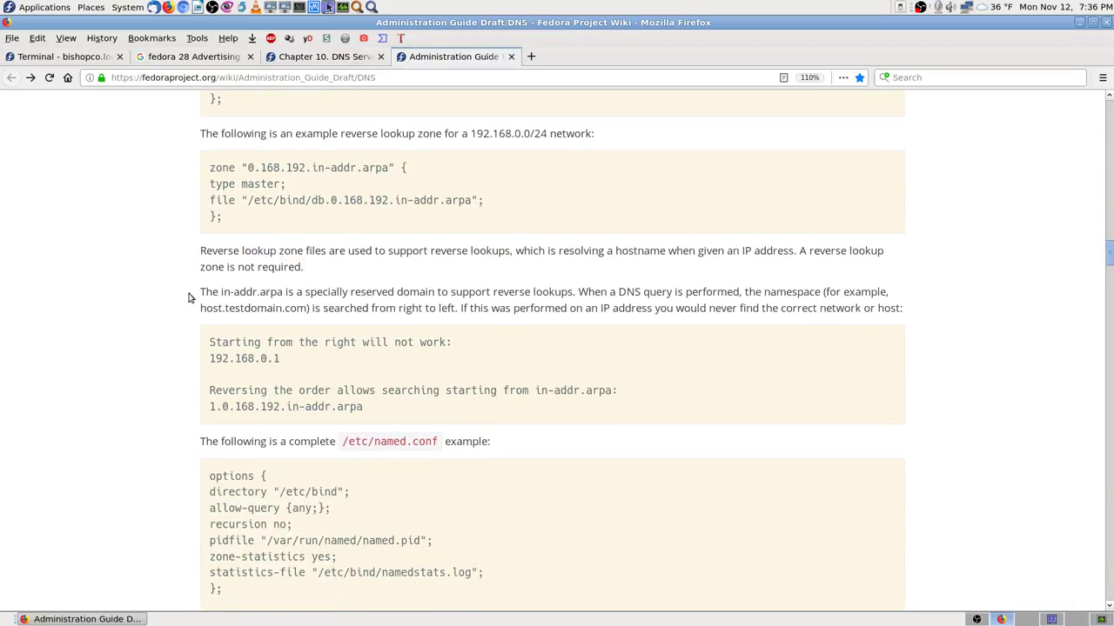
pyautogui.scroll(-7, 188, 297)
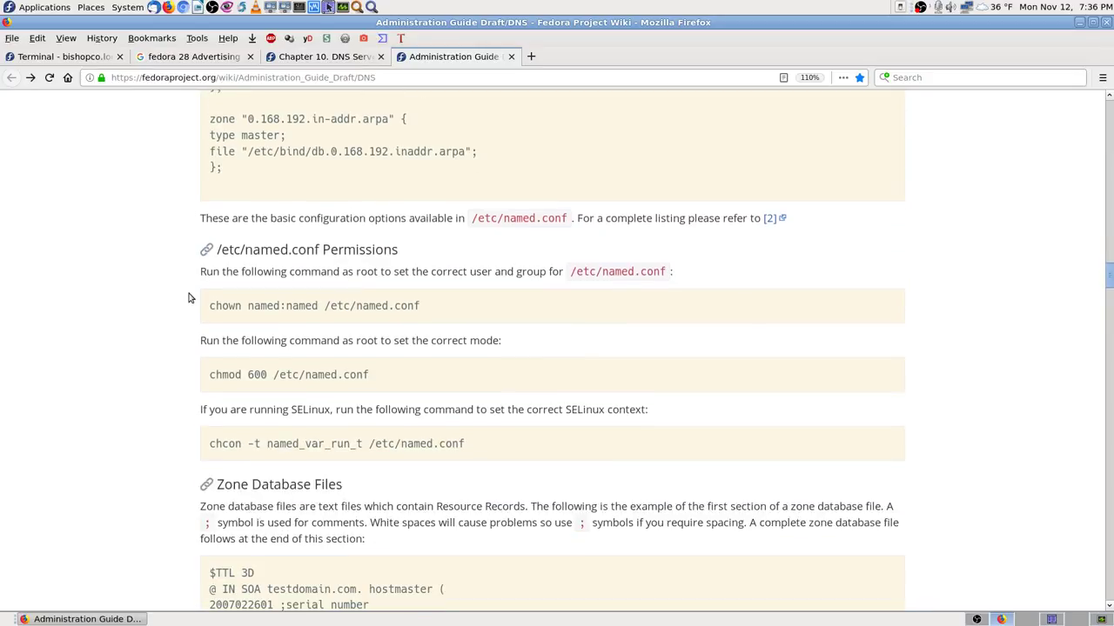
pyautogui.scroll(-2, 188, 297)
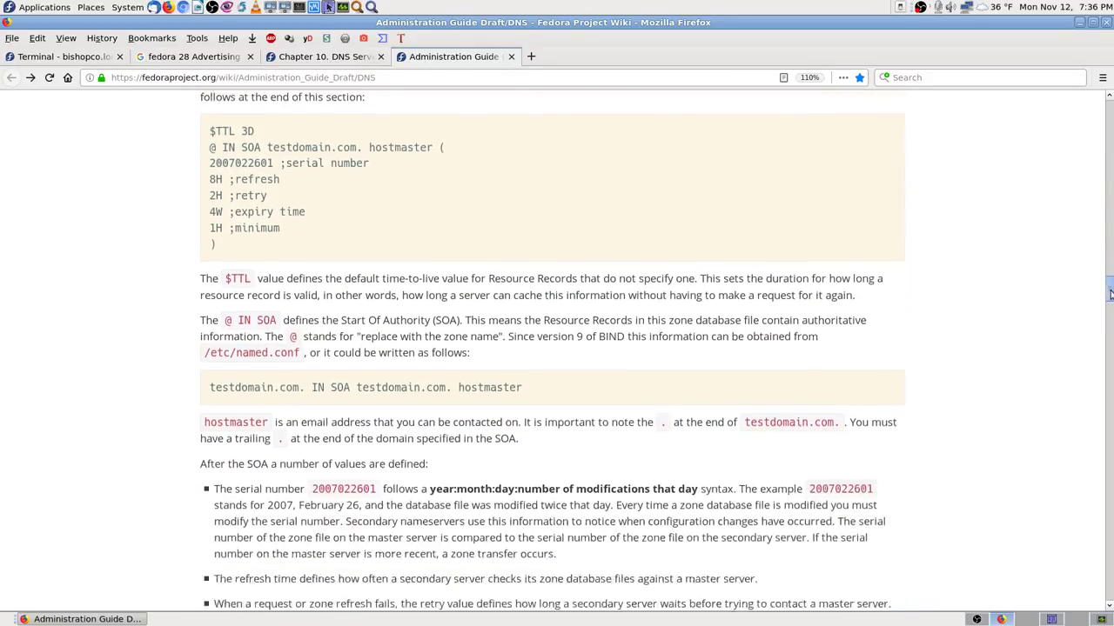
pyautogui.moveTo(1109, 299); pyautogui.dragTo(1109, 314)
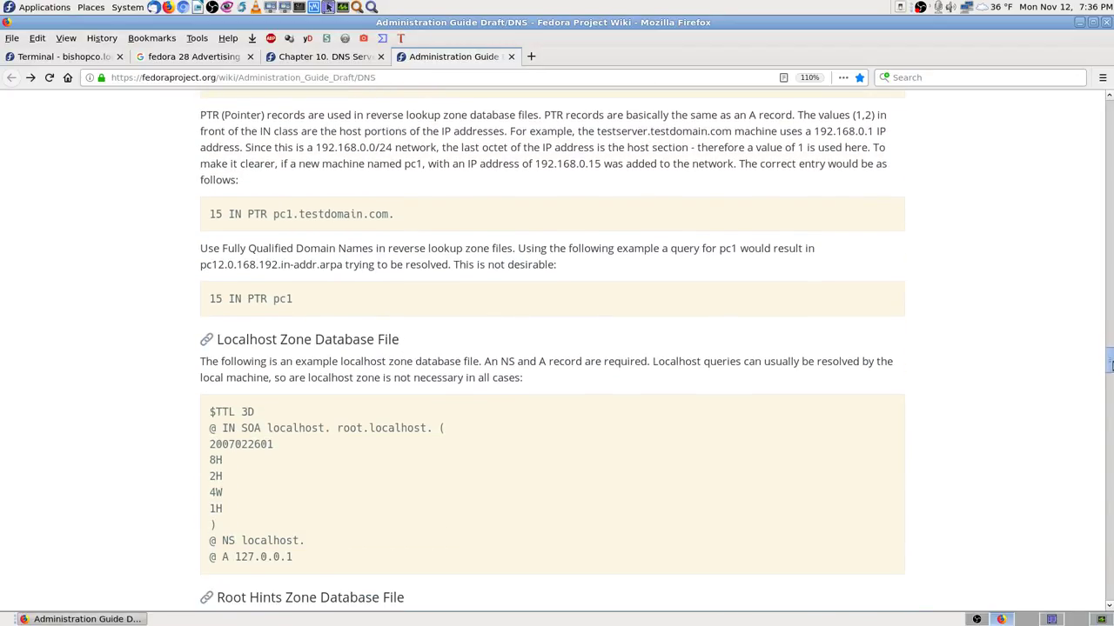
pyautogui.scroll(-1, 1110, 365)
pyautogui.moveTo(1110, 365); pyautogui.dragTo(1110, 472)
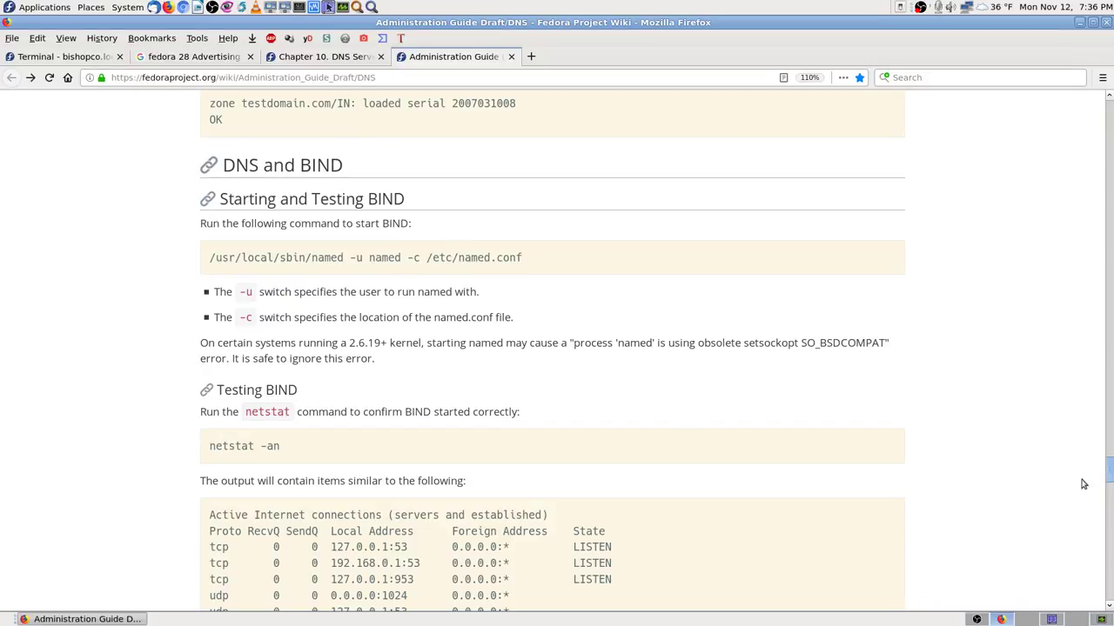
pyautogui.moveTo(1109, 469); pyautogui.dragTo(1111, 111)
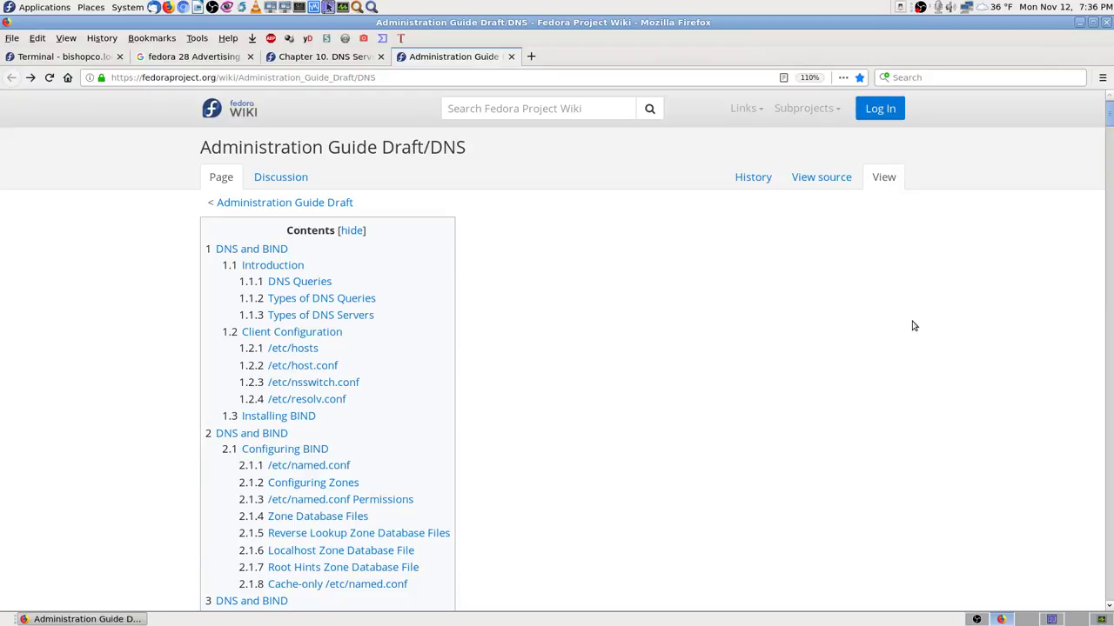
# Find the pasted word Advertising on the wiki page and jump to its Types of DNS Servers match
pyautogui.hotkey('ctrl', 'f')
pyautogui.write('Advertising')
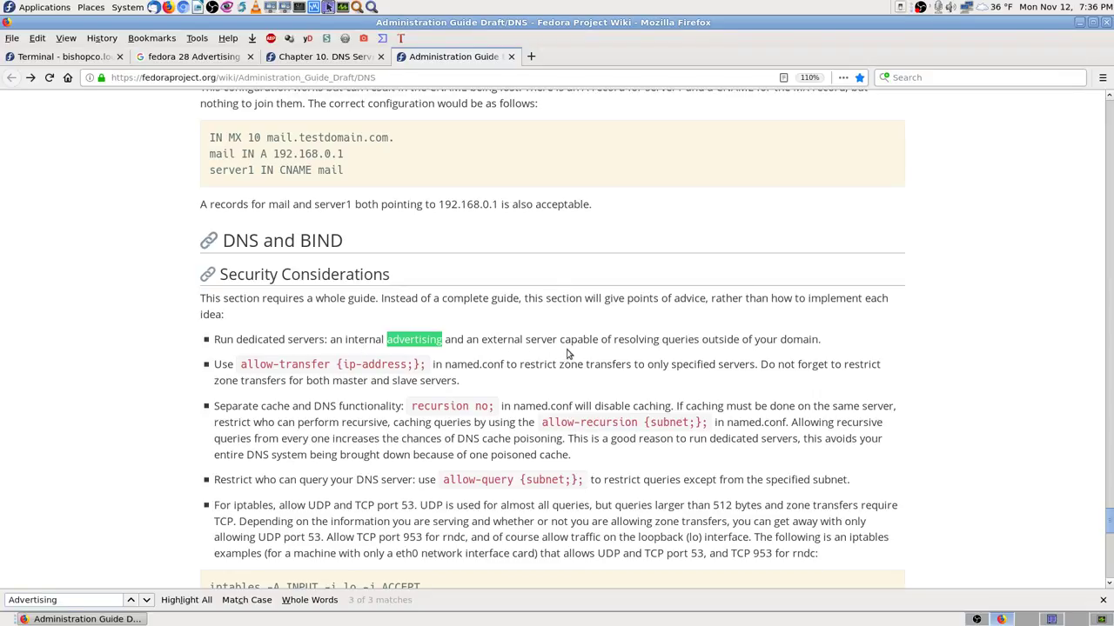
pyautogui.click(146, 600)
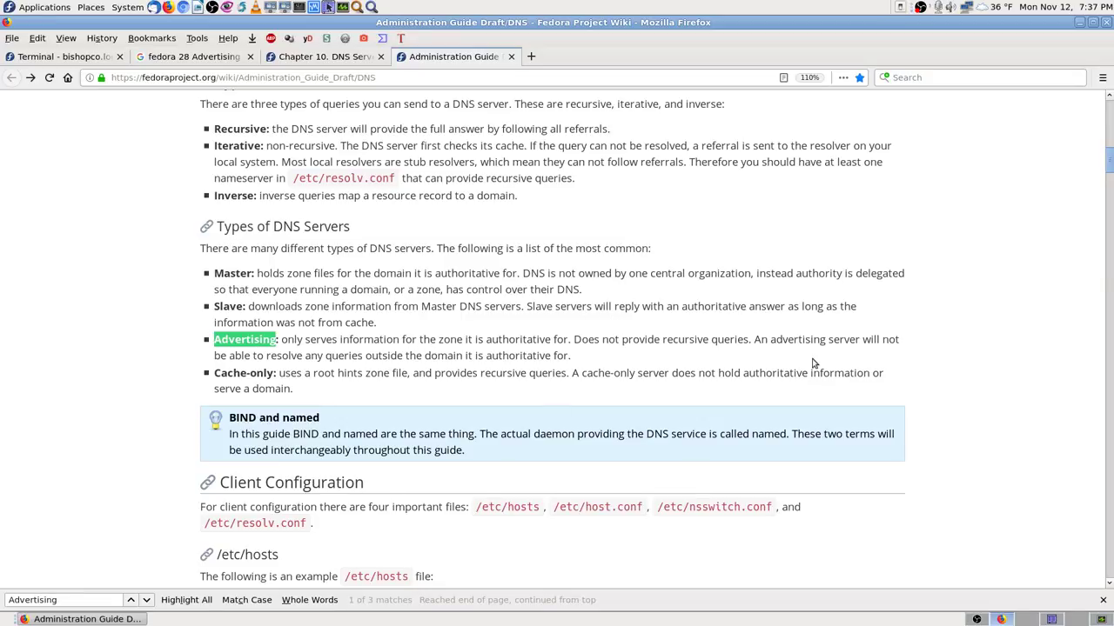
# Step back to the Advertising match in Security Considerations and read its recursion and allow-query advice
pyautogui.click(148, 600)
pyautogui.click(147, 600)
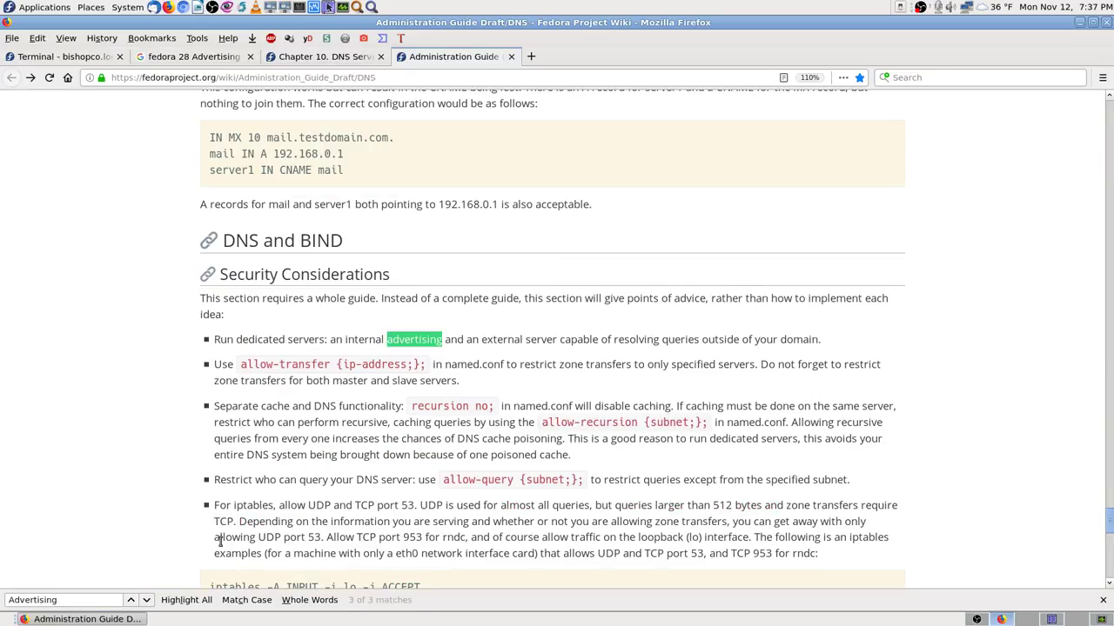
pyautogui.scroll(-1, 307, 513)
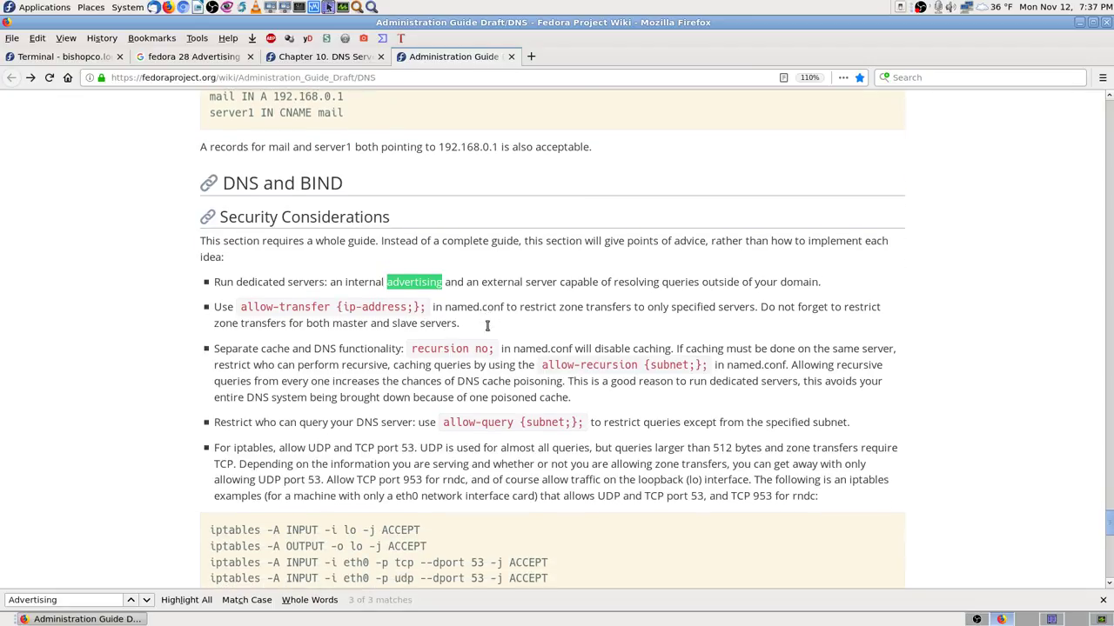
pyautogui.scroll(-2, 477, 324)
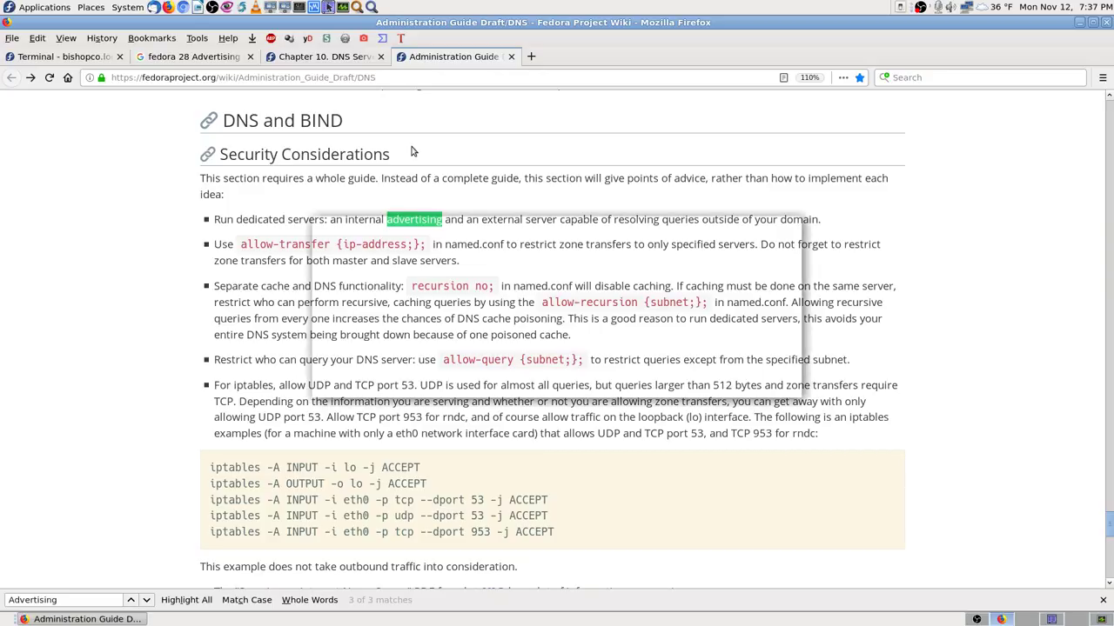
pyautogui.press('Return')
pyautogui.press('Return')
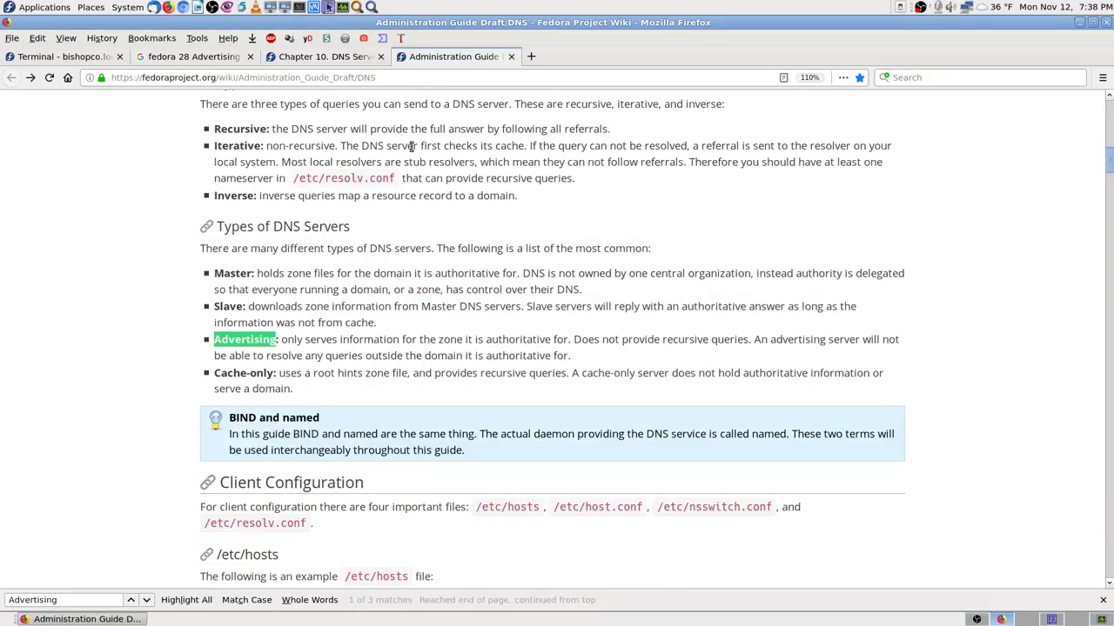
pyautogui.click(131, 600)
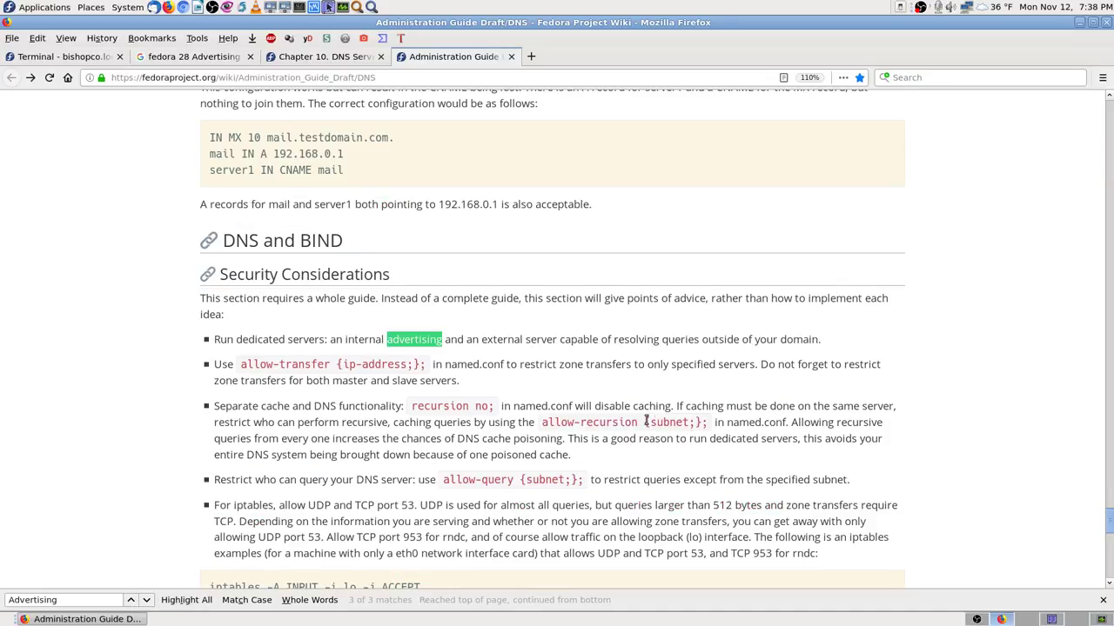
pyautogui.scroll(-3, 644, 422)
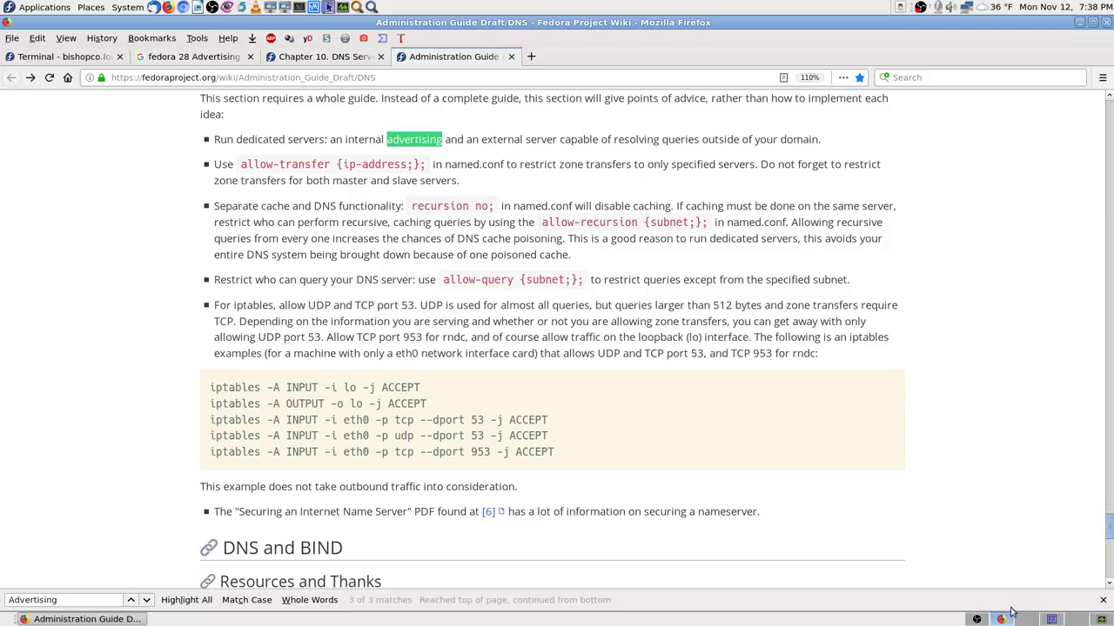
# Glance between the named.conf terminal and the DNS guide, ending on the terminal
pyautogui.click(69, 57)
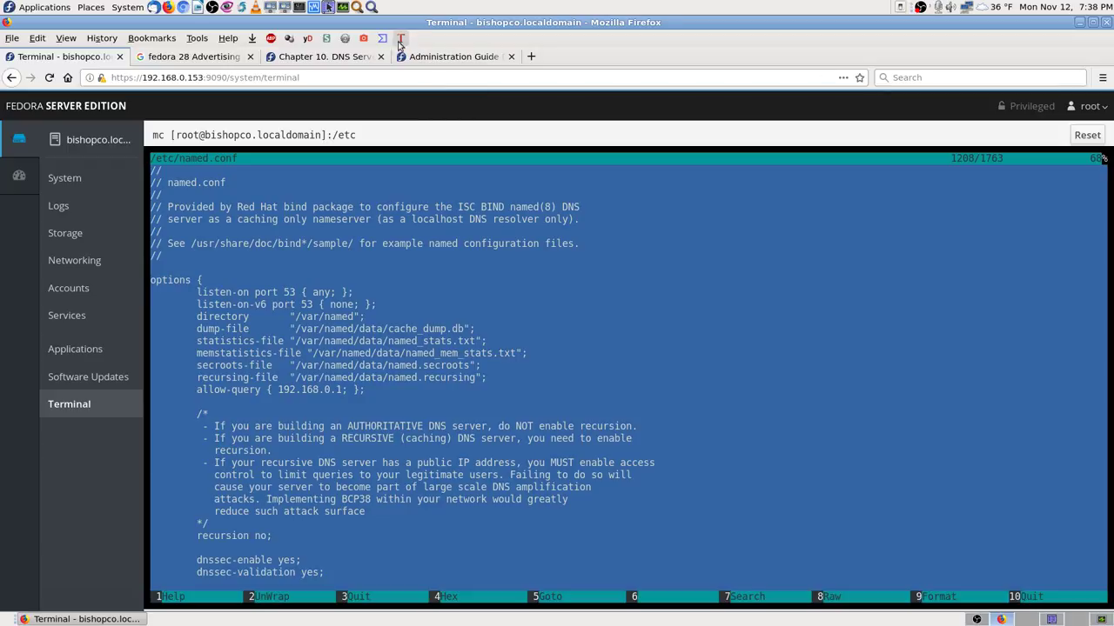
pyautogui.click(428, 58)
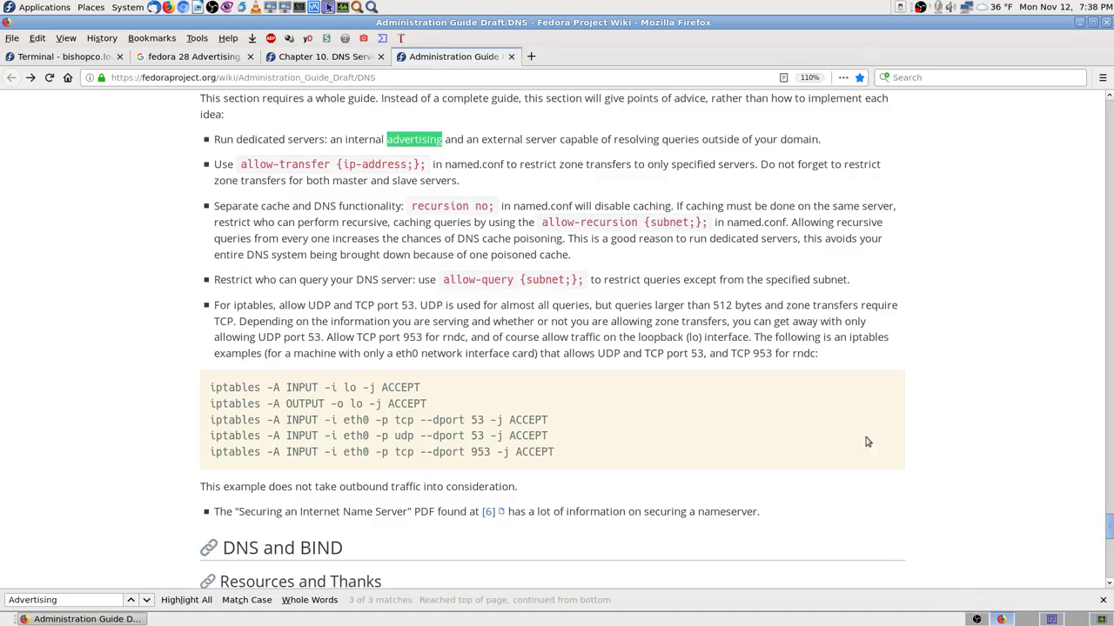
pyautogui.scroll(3, 203, 212)
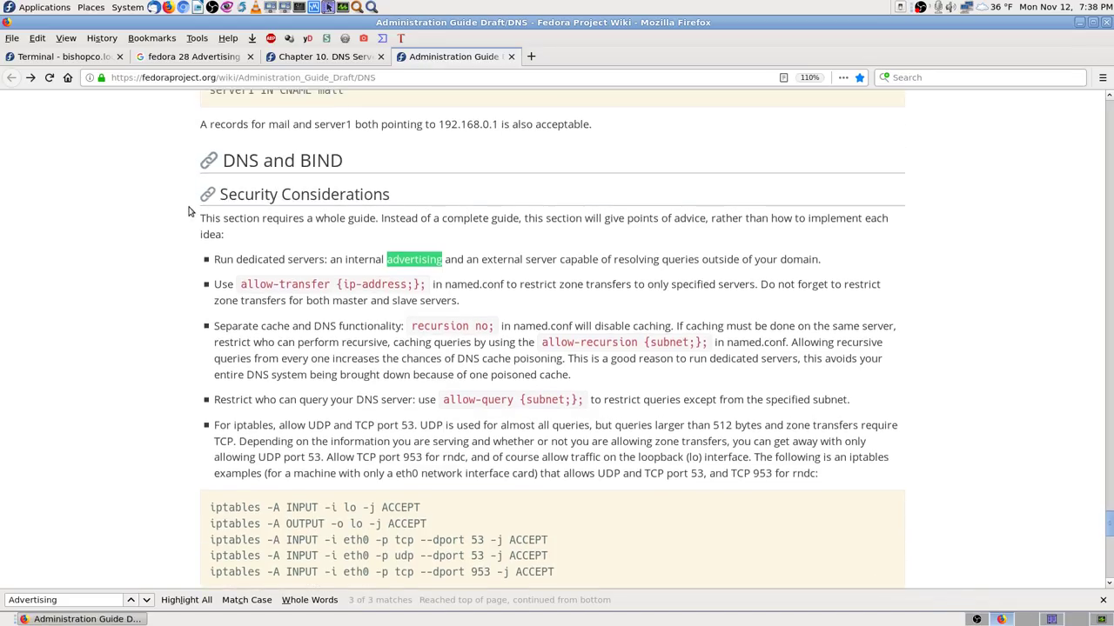
pyautogui.scroll(-2, 188, 206)
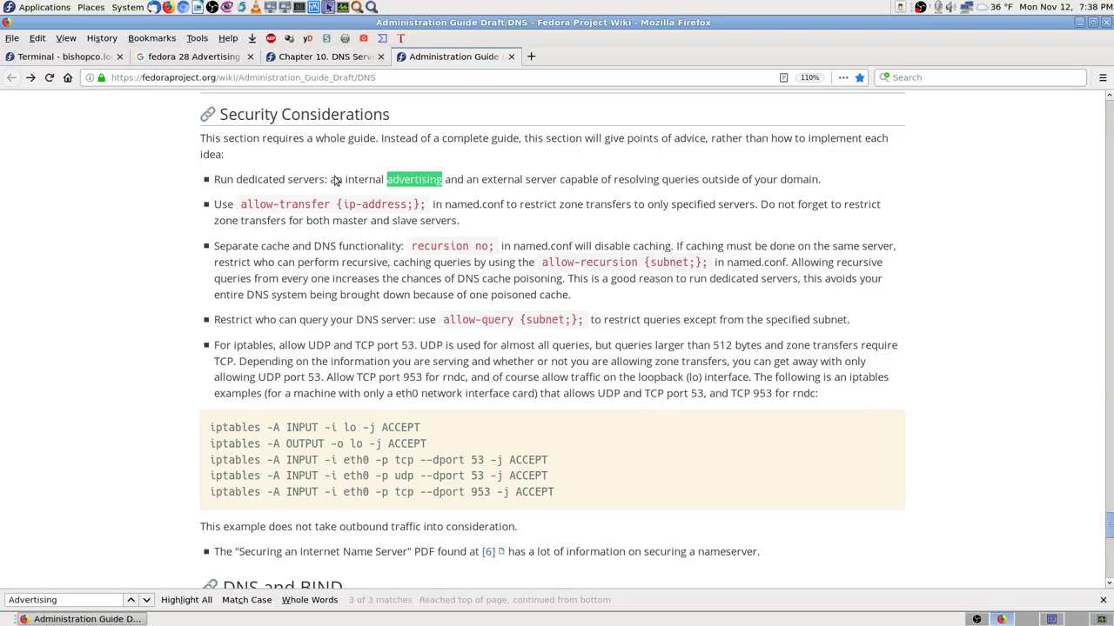
pyautogui.click(98, 54)
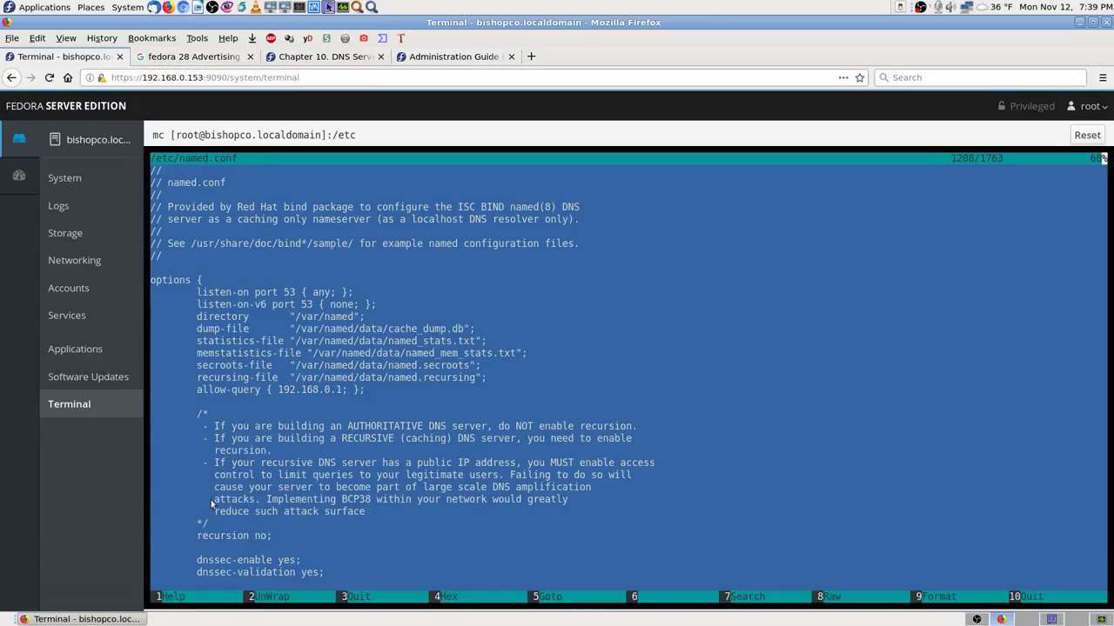
pyautogui.scroll(-9, 195, 490)
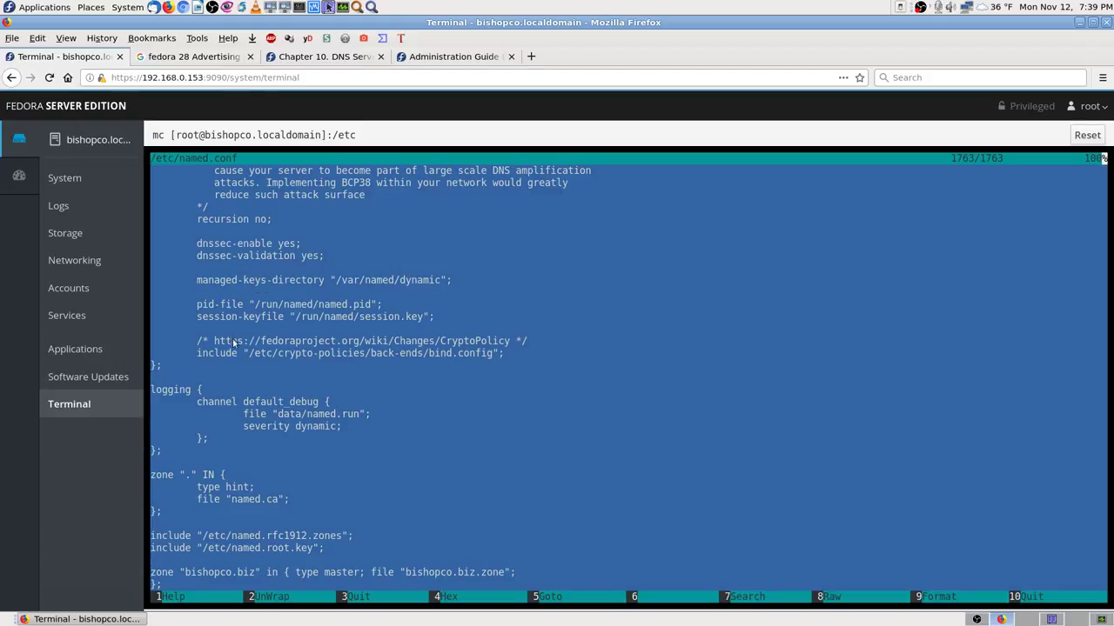
pyautogui.scroll(9, 186, 206)
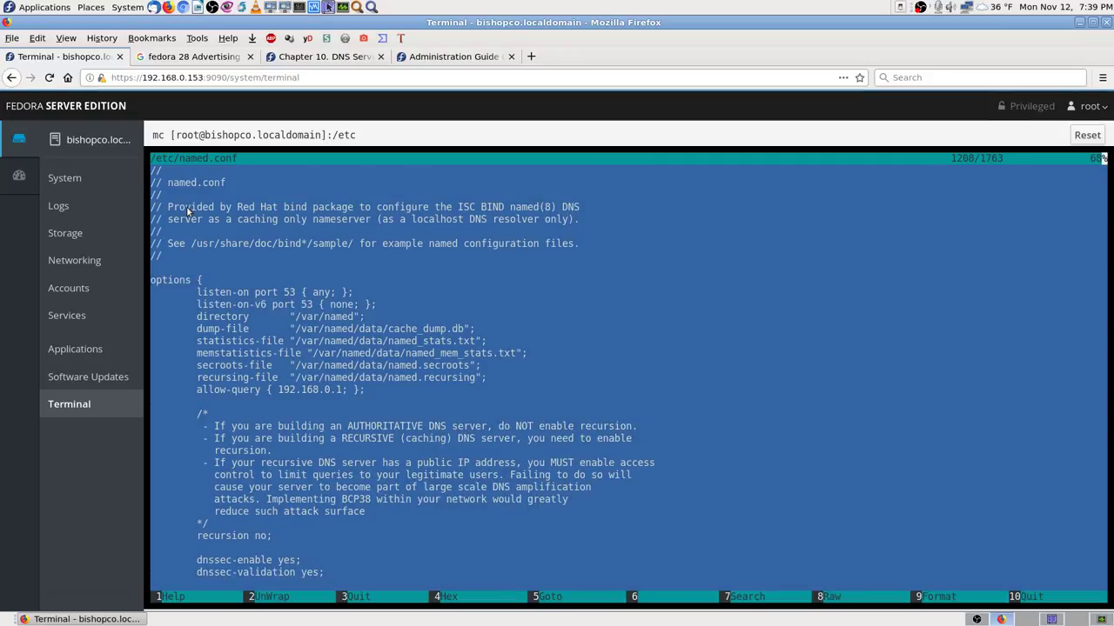
pyautogui.scroll(-5, 186, 211)
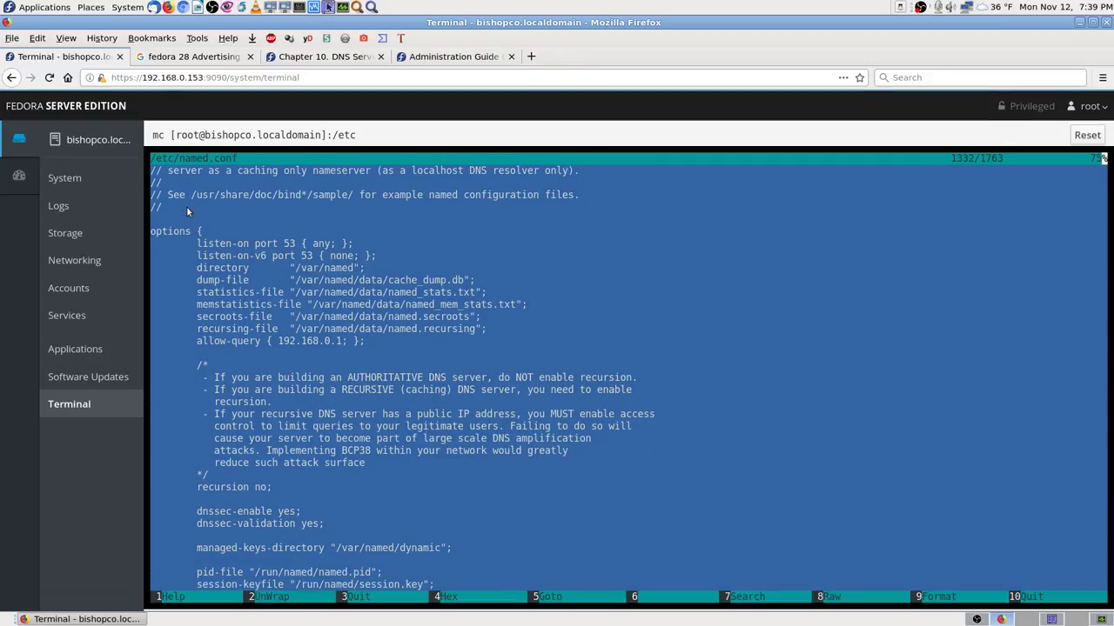
pyautogui.scroll(-1, 186, 211)
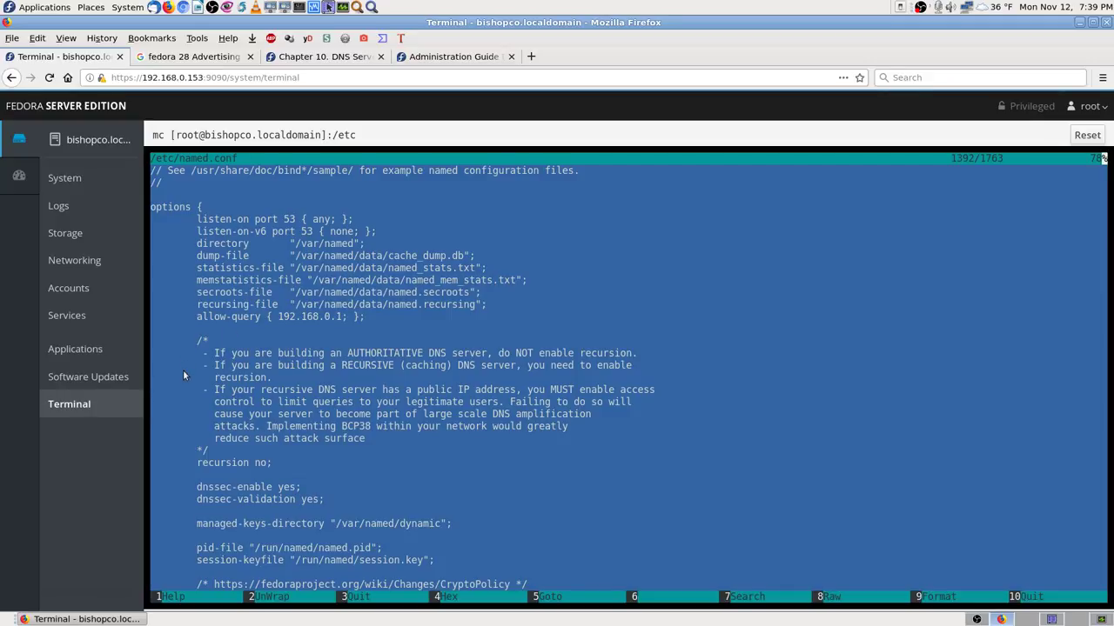
# Read named.conf past options, logging and root hints to the bishopco.biz master zone, then quit the viewer
pyautogui.press('Down')
pyautogui.press('Down')
pyautogui.press('Down')
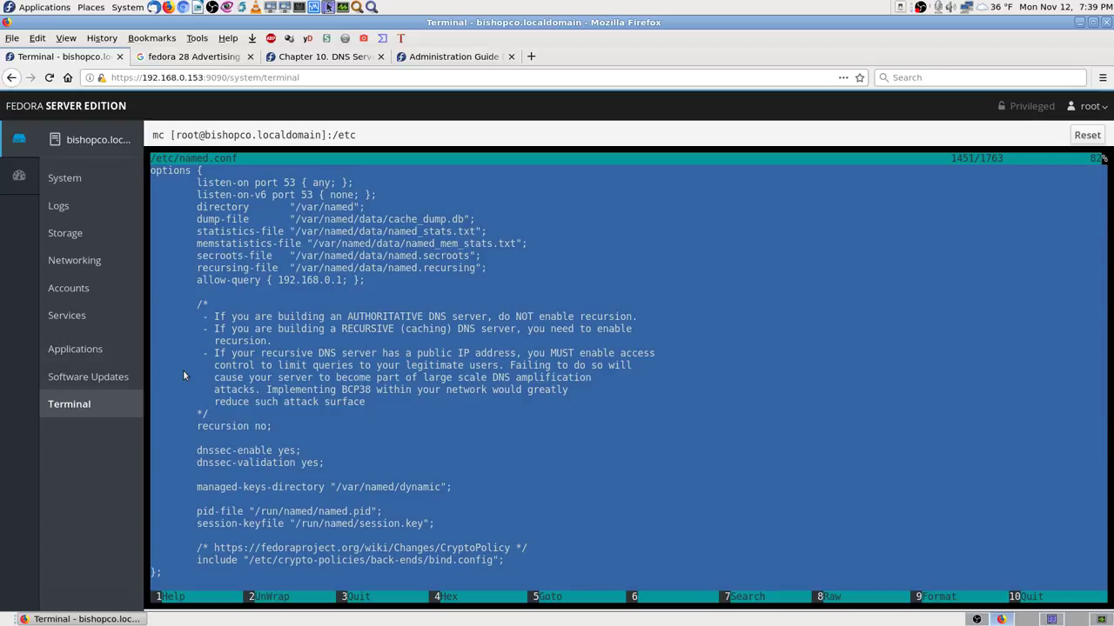
pyautogui.press('Down')
pyautogui.press('Down')
pyautogui.press('Down')
pyautogui.press('Down')
pyautogui.press('Down')
pyautogui.press('Down')
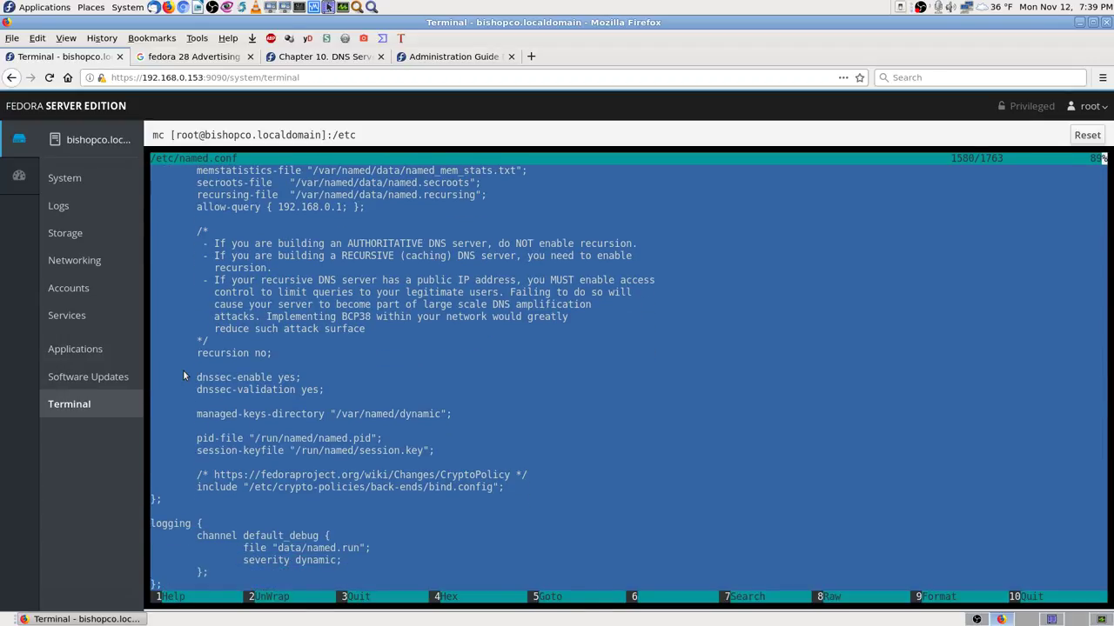
pyautogui.press('Down')
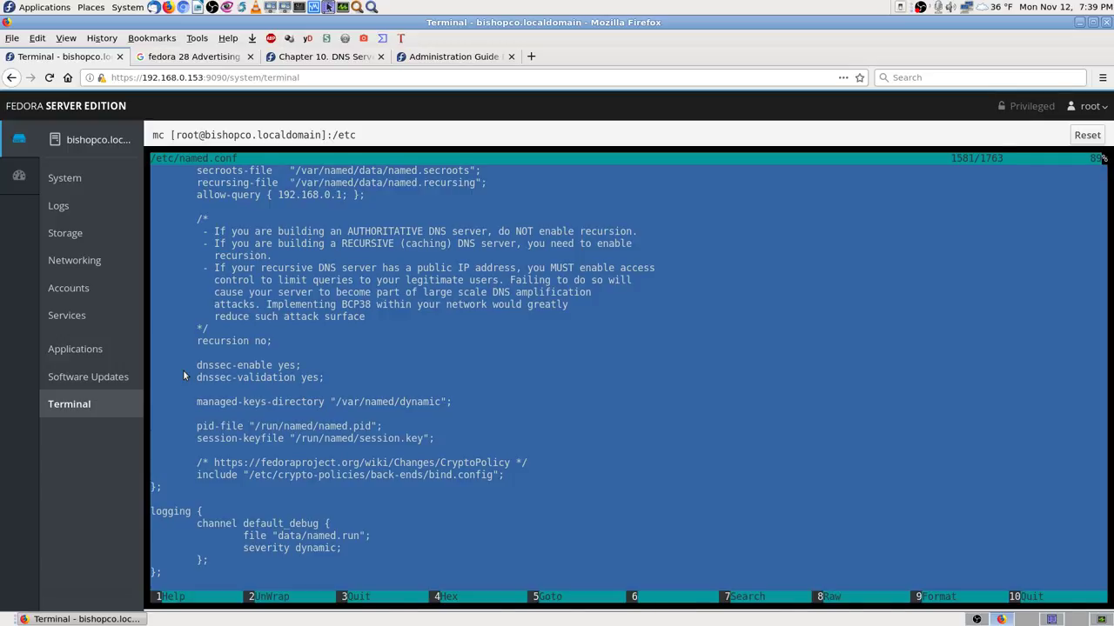
pyautogui.press('Down')
pyautogui.press('Down')
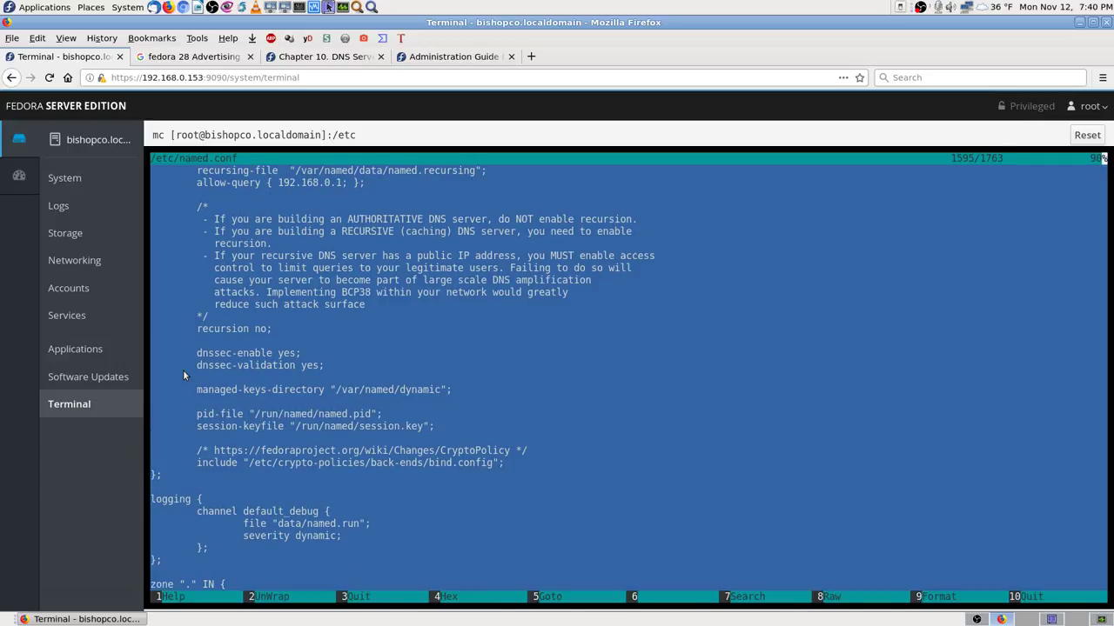
pyautogui.press('Down')
pyautogui.press('Down')
pyautogui.press('Down')
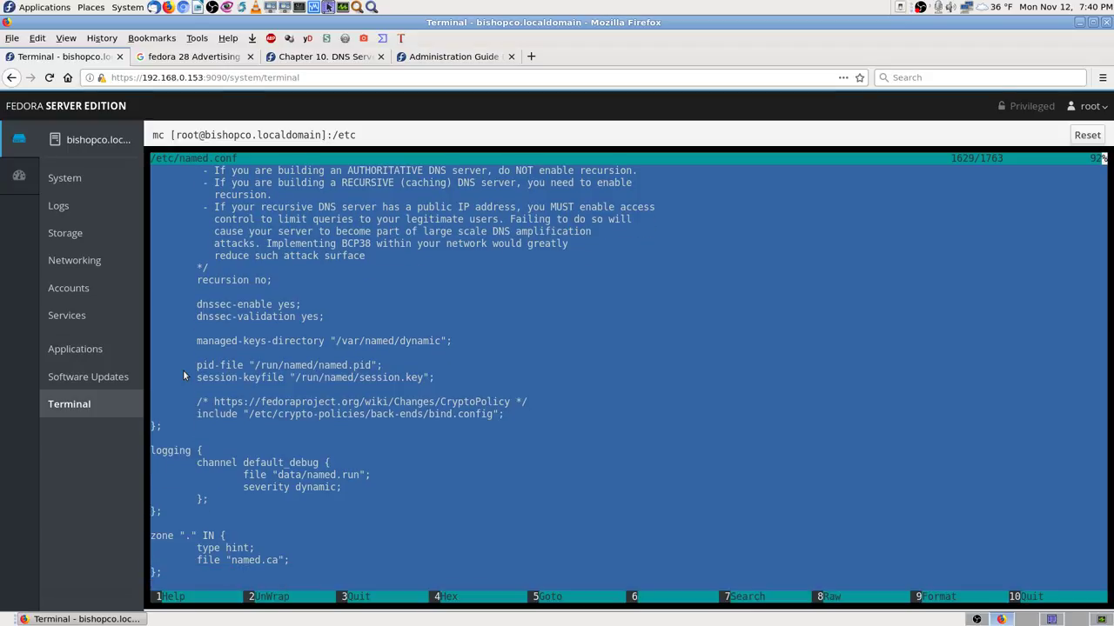
pyautogui.press('Down')
pyautogui.press('Down')
pyautogui.press('Up')
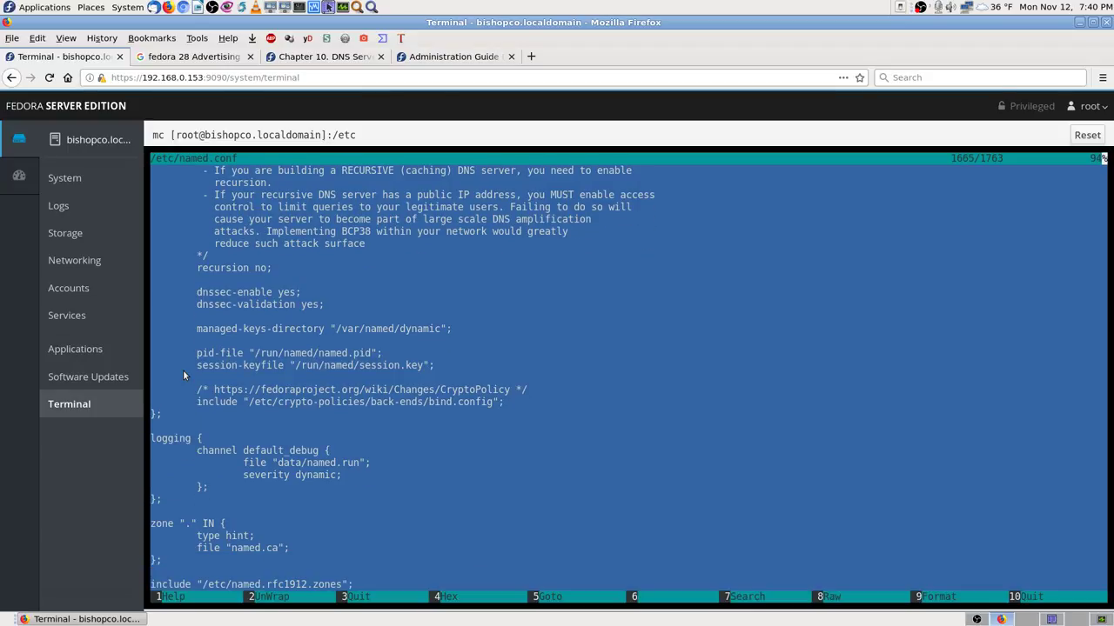
pyautogui.press('Down')
pyautogui.press('Down')
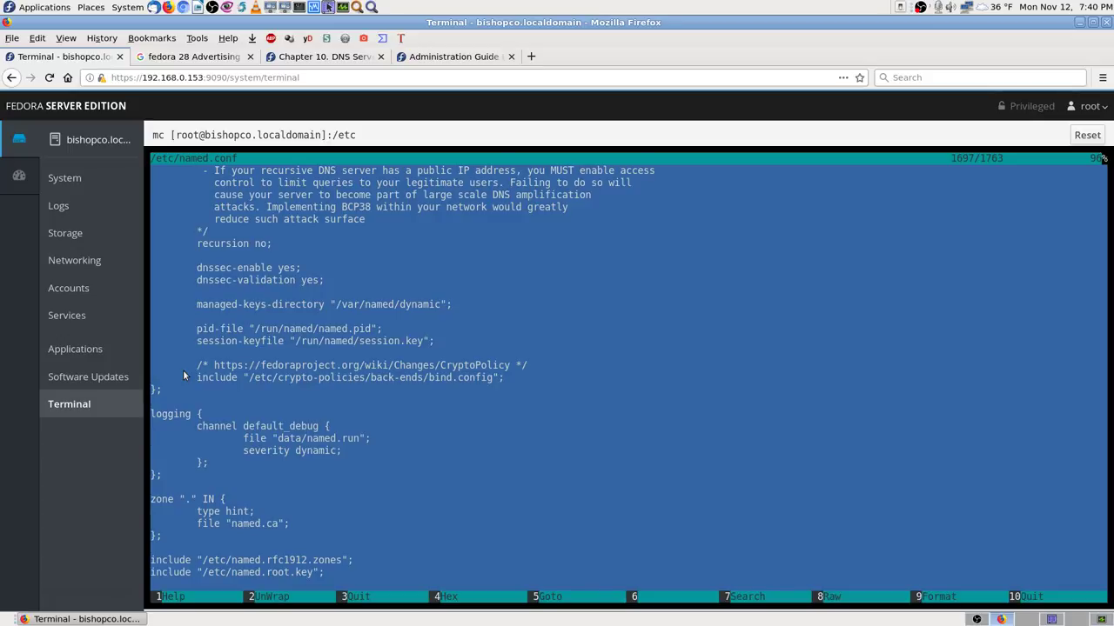
pyautogui.press('Down')
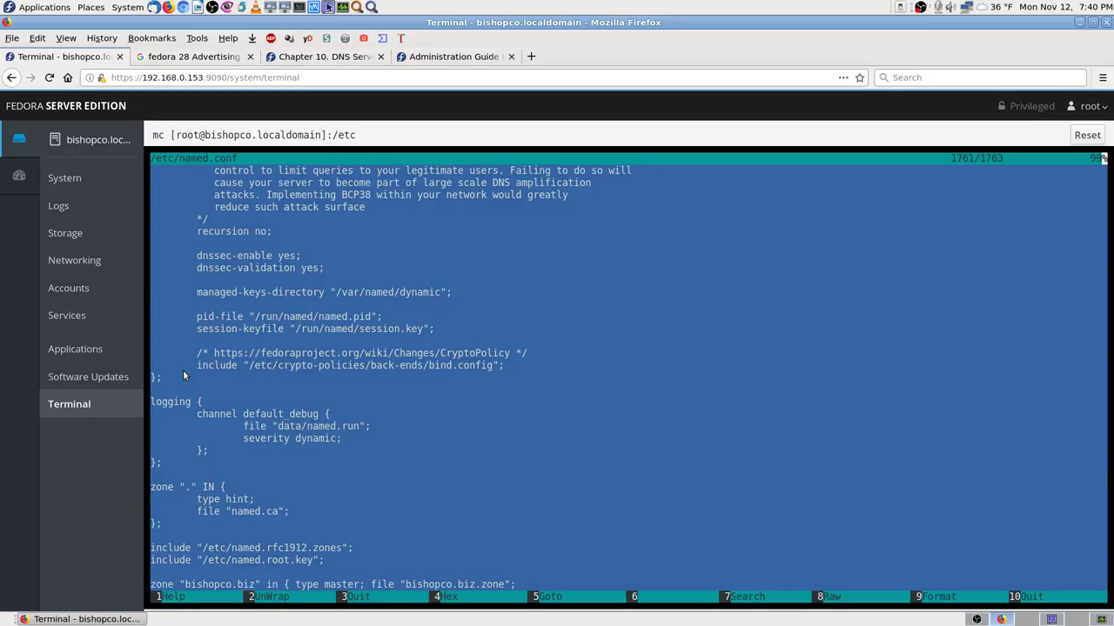
pyautogui.press('Down')
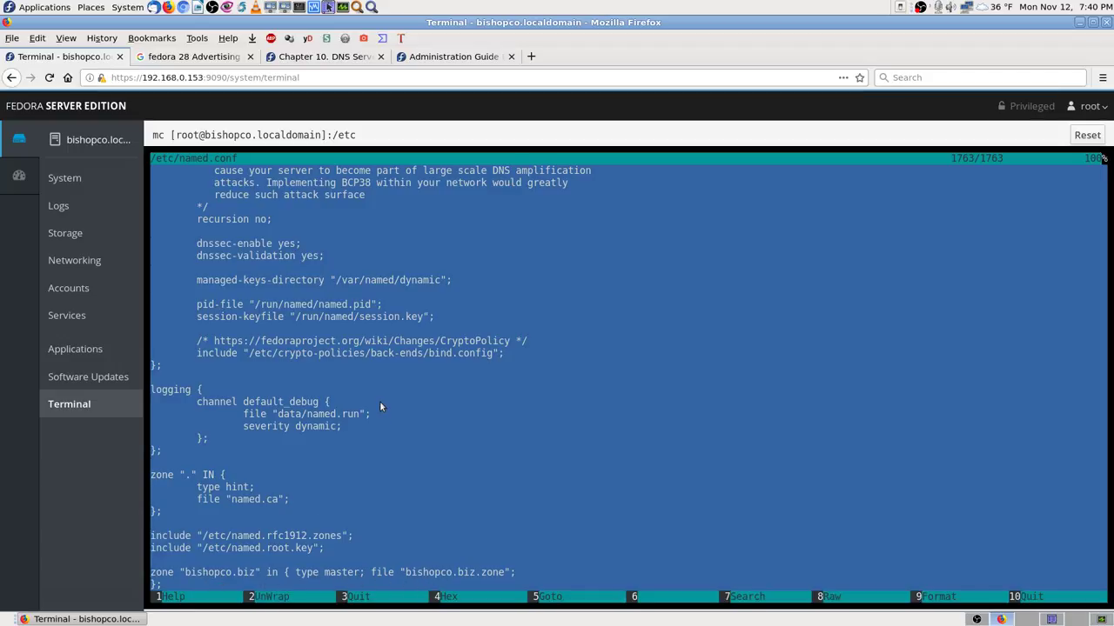
pyautogui.press('F3')
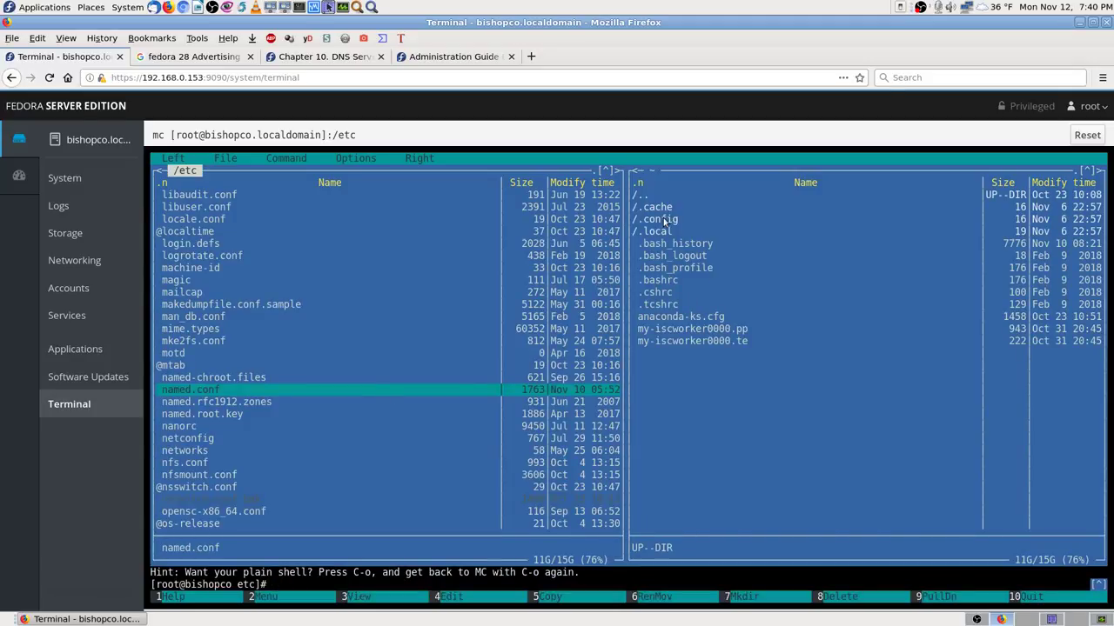
# Browse the right panel to /var/named and view bishopco.biz.zone's SOA, NS and A 192.168.0.153 records
pyautogui.press('Tab')
pyautogui.press('Return')
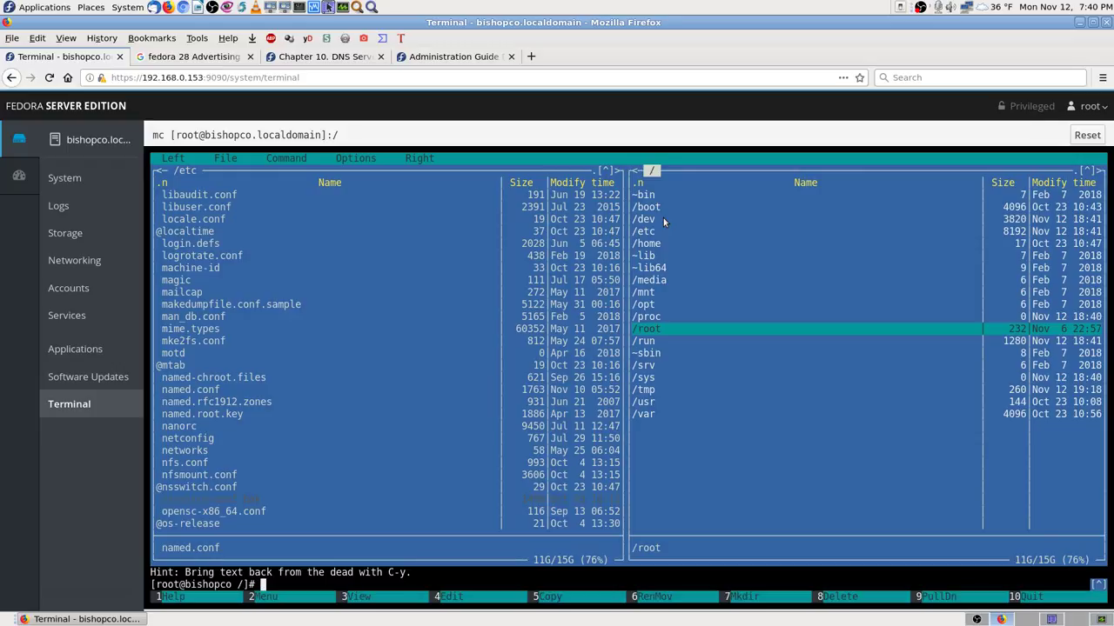
pyautogui.press('Down')
pyautogui.press('Down')
pyautogui.press('Down')
pyautogui.press('Down')
pyautogui.press('Down')
pyautogui.press('Down')
pyautogui.press('Down')
pyautogui.press('Return')
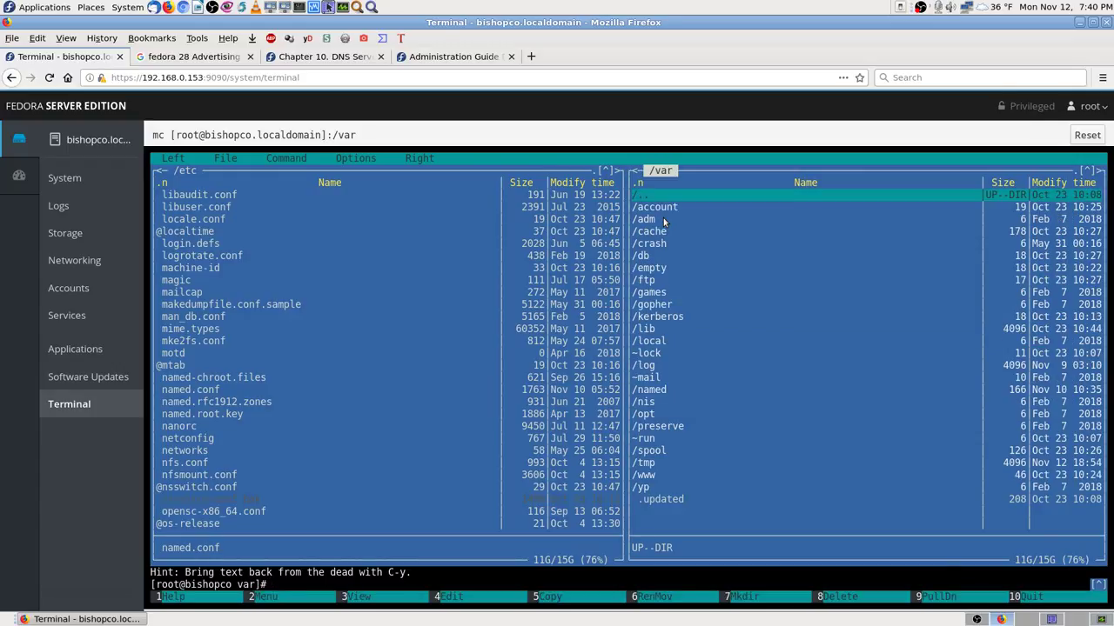
pyautogui.press('Down')
pyautogui.press('Down')
pyautogui.press('Down')
pyautogui.press('Down')
pyautogui.press('Down')
pyautogui.press('Down')
pyautogui.press('Down')
pyautogui.press('Down')
pyautogui.press('Down')
pyautogui.press('Down')
pyautogui.press('Down')
pyautogui.press('Down')
pyautogui.press('Down')
pyautogui.press('Down')
pyautogui.press('Down')
pyautogui.press('Down')
pyautogui.press('Down')
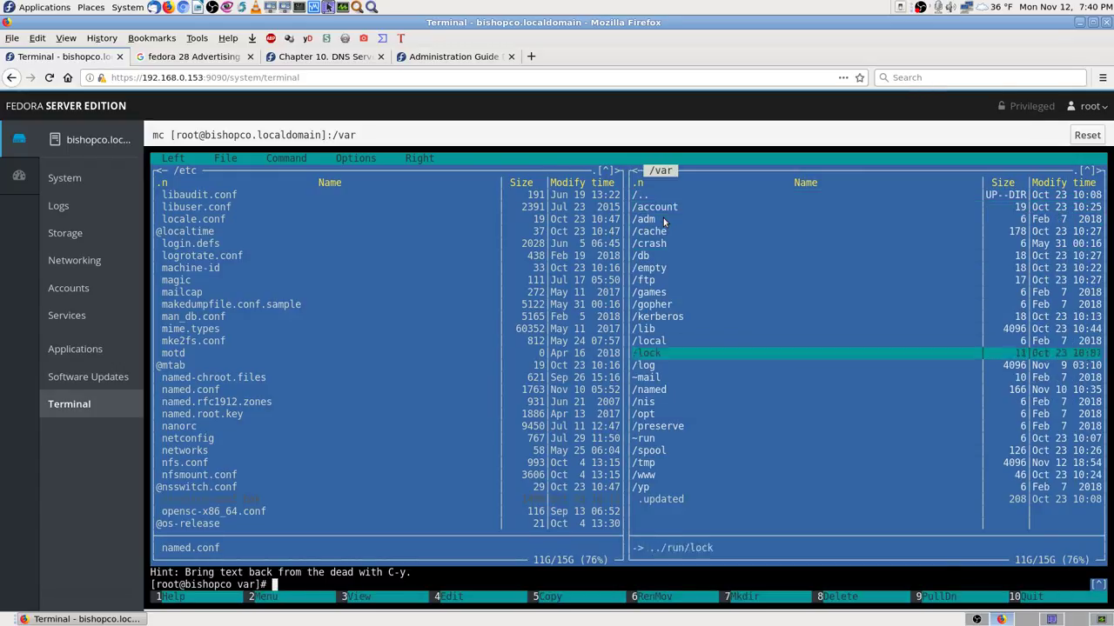
pyautogui.press('Up')
pyautogui.press('Return')
pyautogui.press('Down')
pyautogui.press('Down')
pyautogui.press('Down')
pyautogui.press('Down')
pyautogui.press('Down')
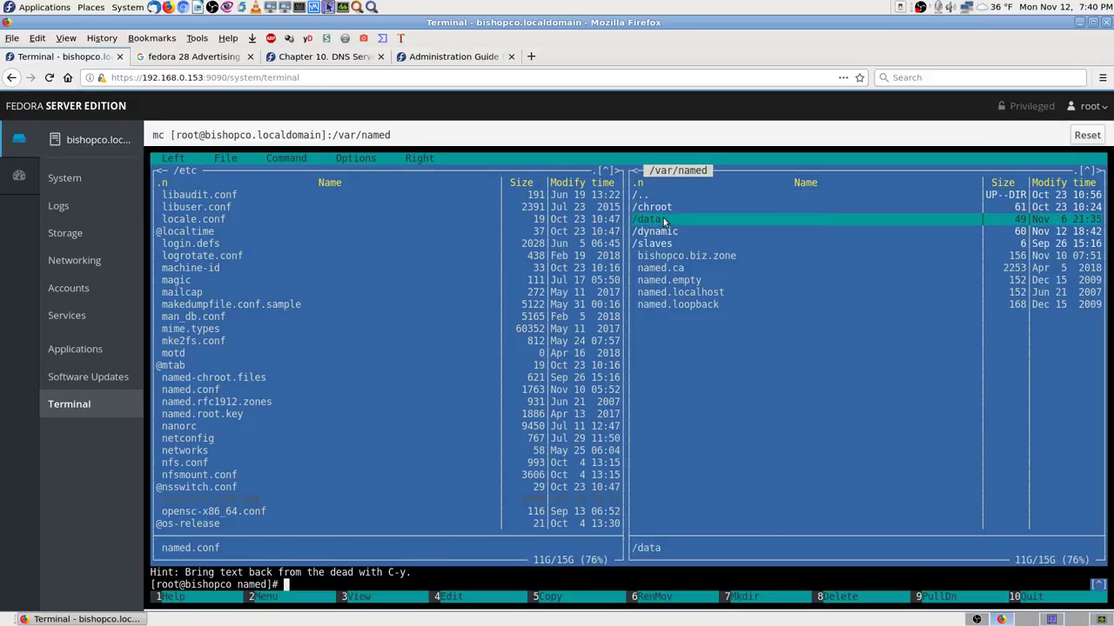
pyautogui.press('F3')
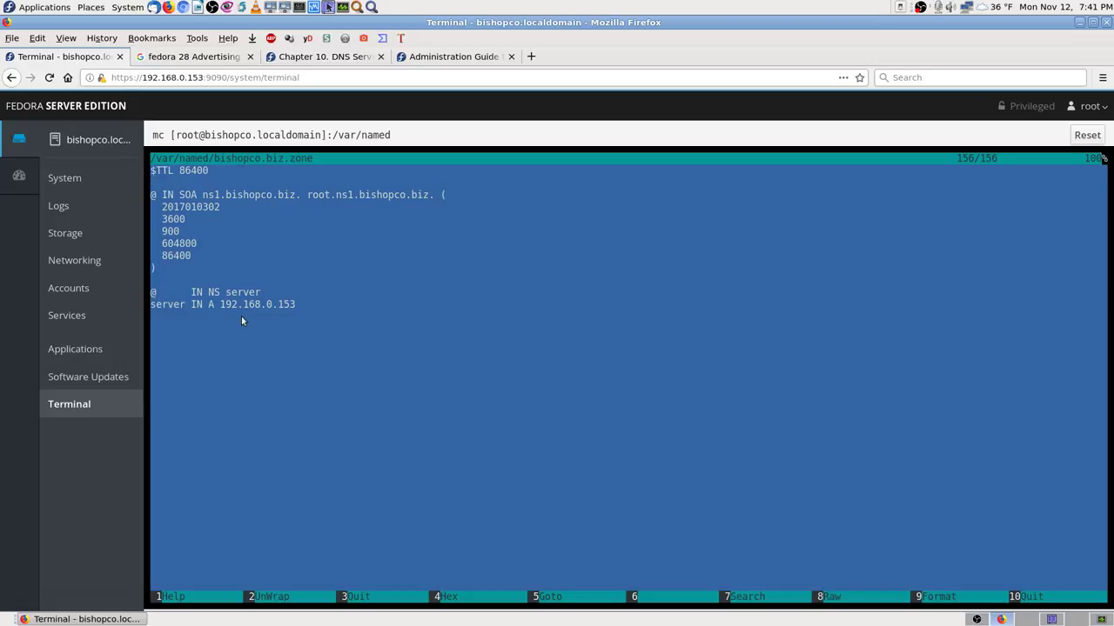
pyautogui.press('F3')
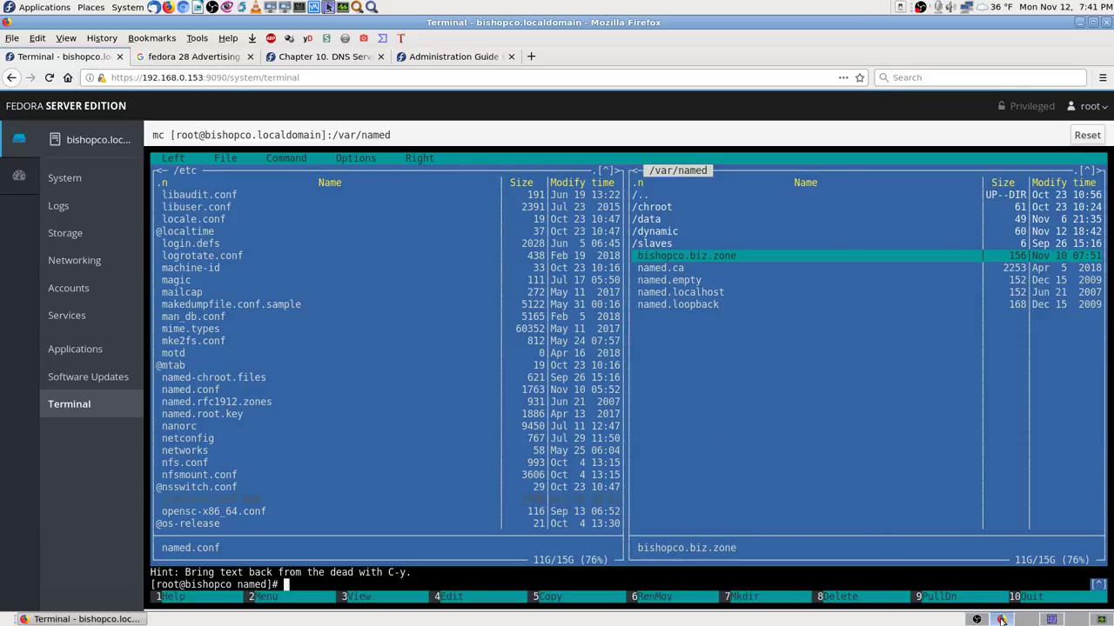
# After a glance at the DNS guide, open /etc/named.conf in the terminal's editor
pyautogui.click(478, 58)
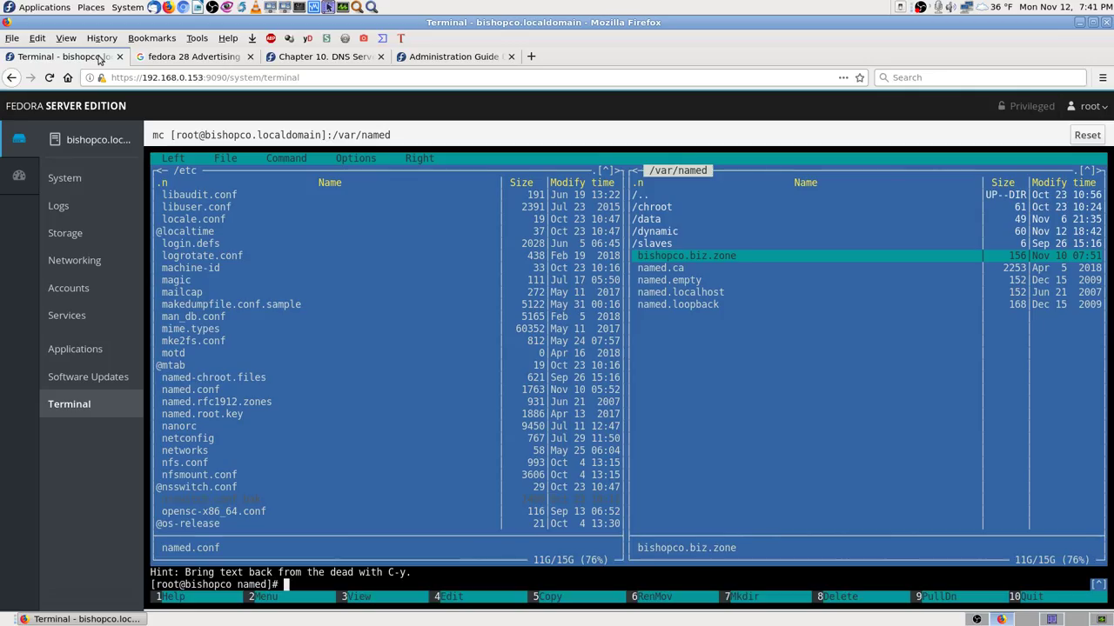
pyautogui.click(100, 58)
pyautogui.press('Tab')
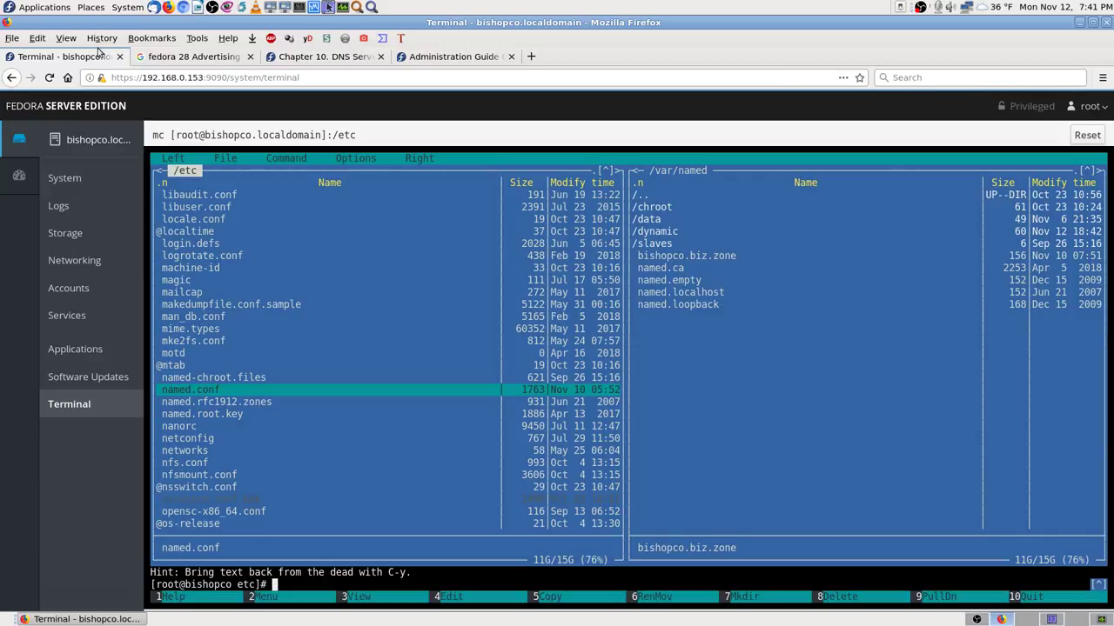
pyautogui.press('F4')
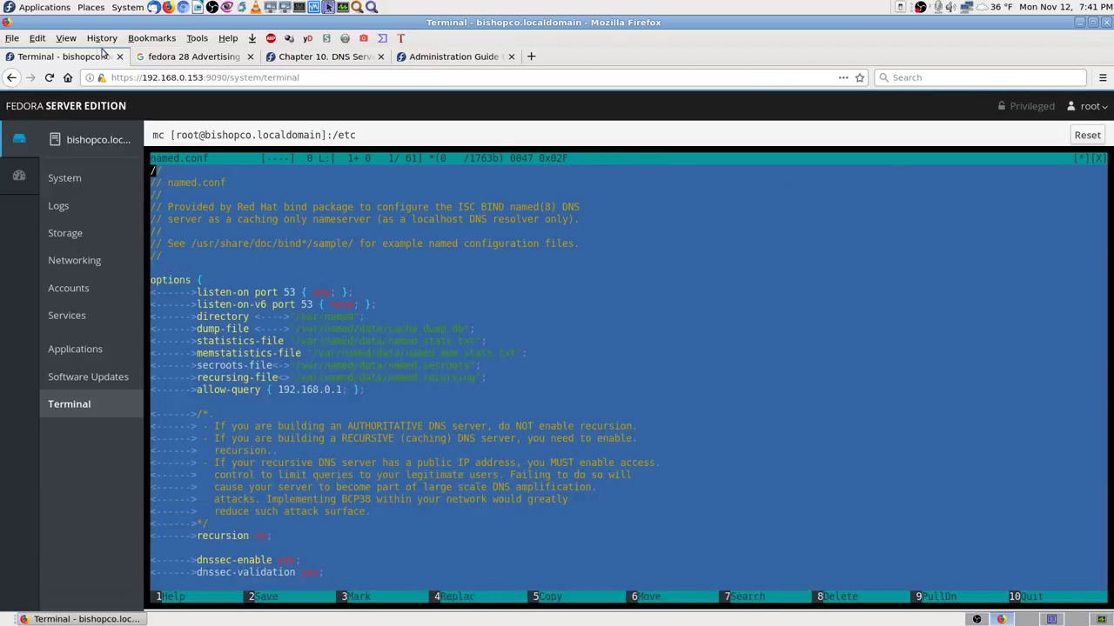
pyautogui.press('Down')
pyautogui.press('Down')
pyautogui.press('Down')
pyautogui.press('Down')
pyautogui.press('Down')
pyautogui.press('Down')
pyautogui.press('Down')
pyautogui.press('Down')
pyautogui.press('Down')
pyautogui.press('Down')
pyautogui.press('Down')
pyautogui.press('Up')
pyautogui.press('Up')
pyautogui.press('Up')
pyautogui.press('Up')
pyautogui.press('Up')
pyautogui.press('Up')
pyautogui.press('Up')
pyautogui.press('Up')
pyautogui.press('Up')
pyautogui.press('Up')
pyautogui.press('Up')
pyautogui.press('F7')
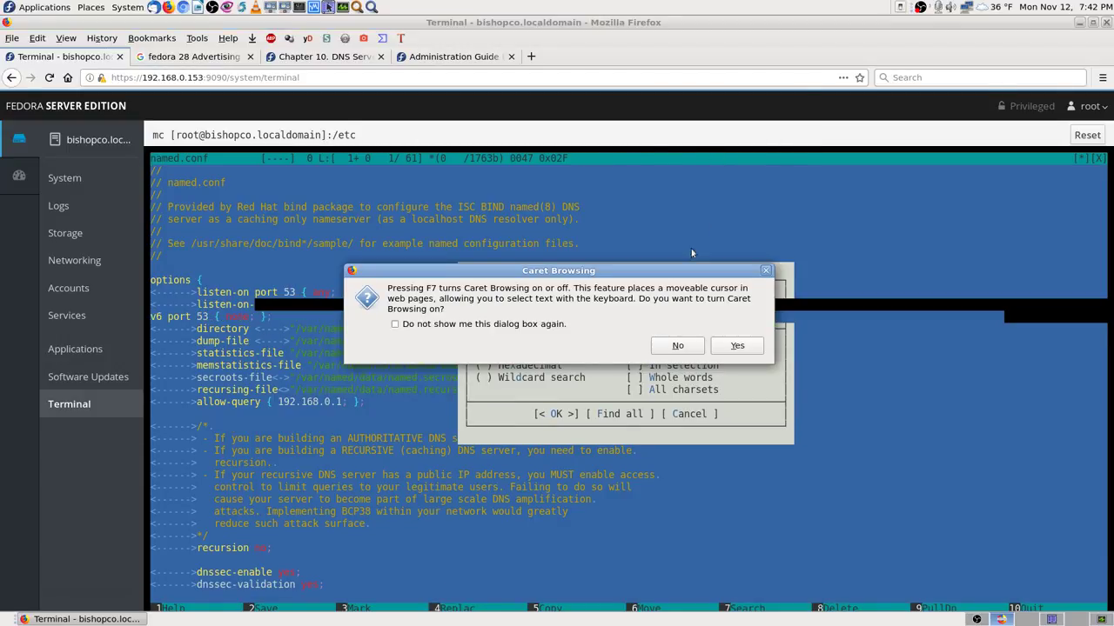
pyautogui.click(678, 346)
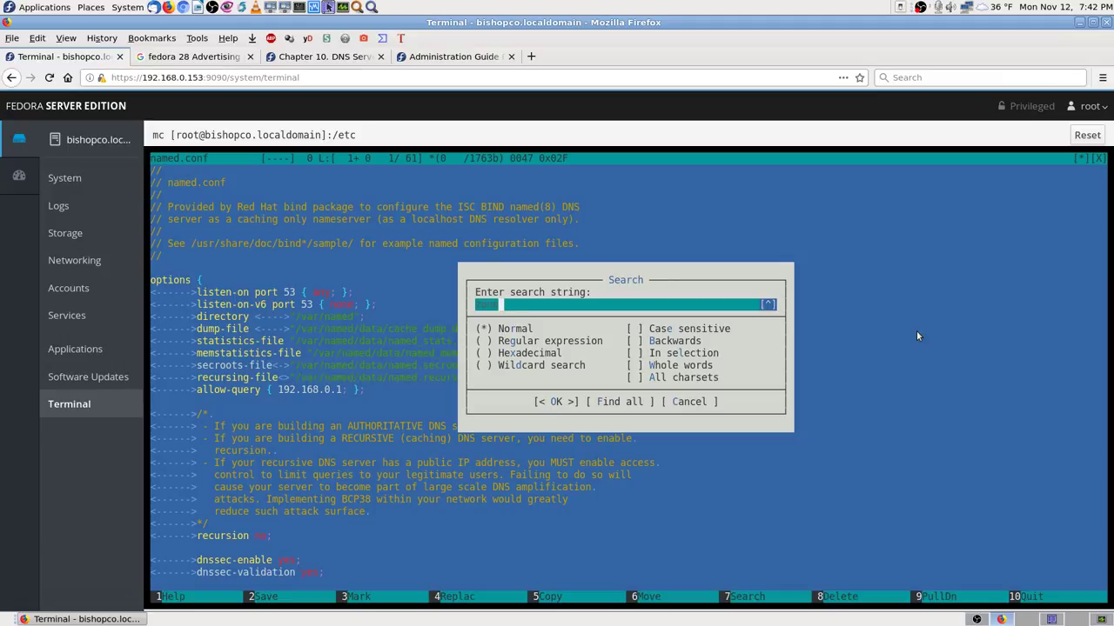
pyautogui.press('BackSpace')
pyautogui.press('BackSpace')
pyautogui.press('BackSpace')
pyautogui.press('BackSpace')
pyautogui.write('transfer')
pyautogui.press('Return')
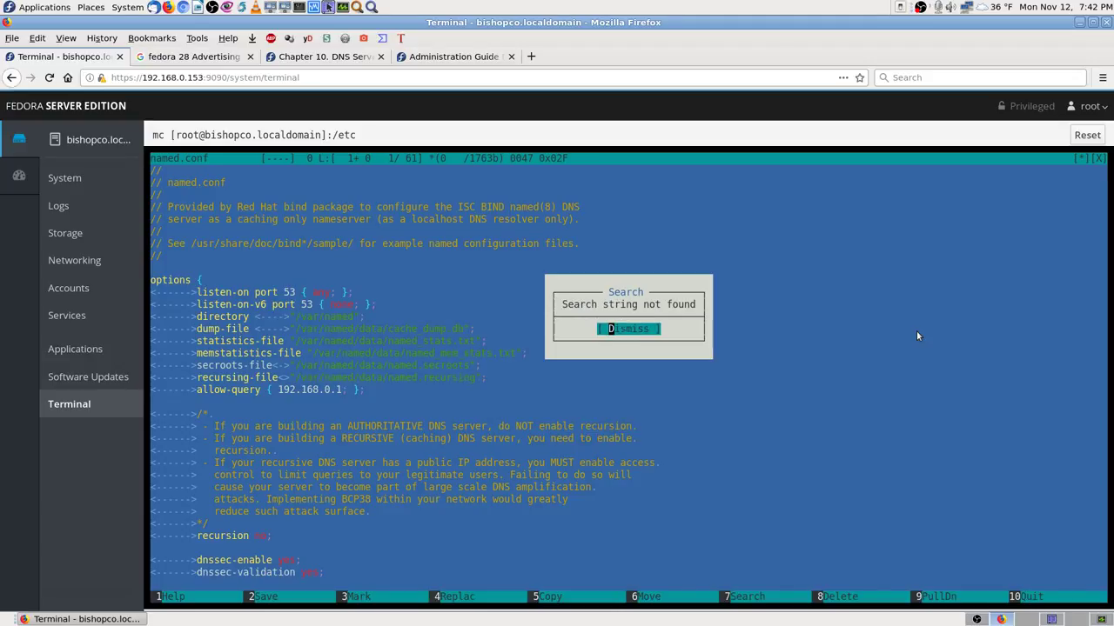
pyautogui.press('Return')
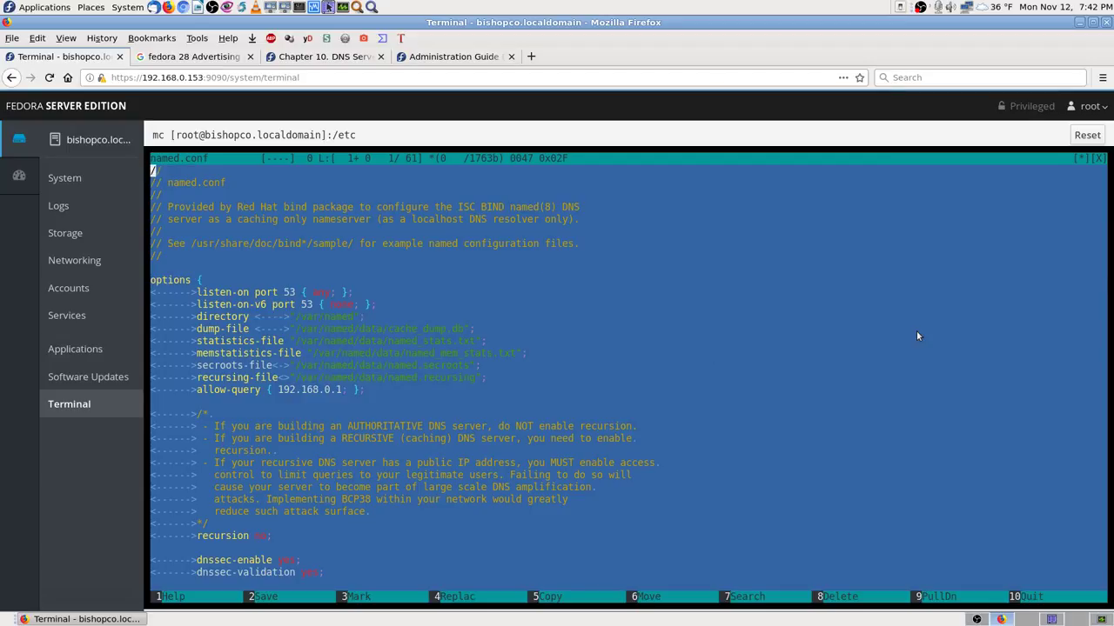
pyautogui.press('Down')
pyautogui.press('Down')
pyautogui.press('Down')
pyautogui.press('Down')
pyautogui.press('Down')
pyautogui.press('Down')
pyautogui.press('Down')
pyautogui.press('Down')
pyautogui.press('Down')
pyautogui.press('Down')
pyautogui.press('Down')
pyautogui.press('Down')
pyautogui.press('Down')
pyautogui.press('Down')
pyautogui.press('Down')
pyautogui.press('Down')
pyautogui.press('Down')
pyautogui.press('Down')
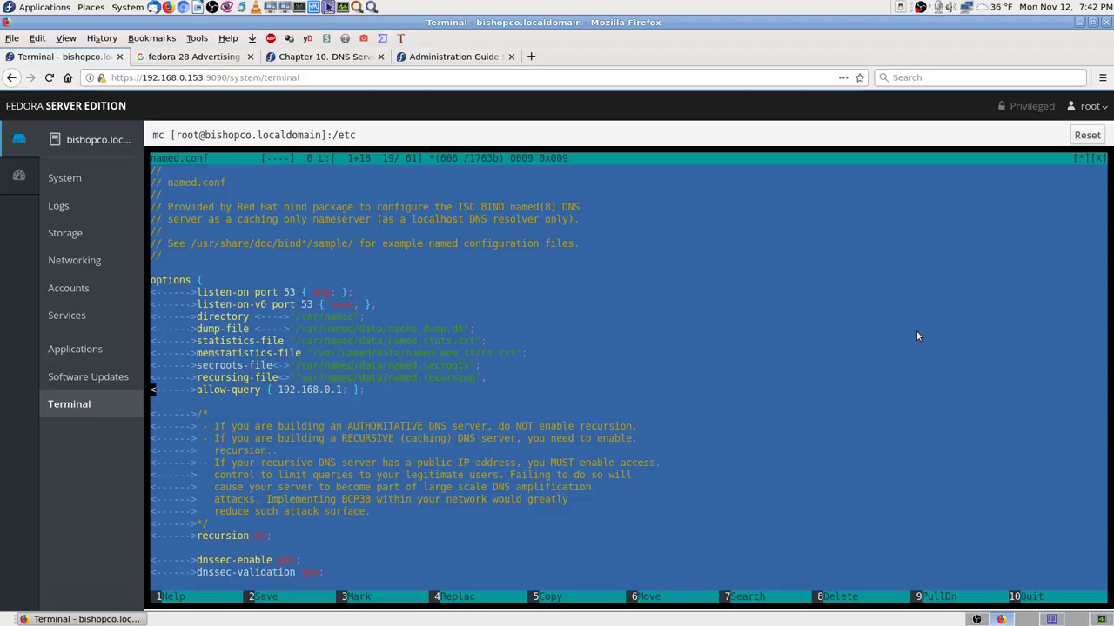
pyautogui.press('Down')
pyautogui.press('Down')
pyautogui.press('Down')
pyautogui.press('Down')
pyautogui.press('Up')
pyautogui.press('Up')
pyautogui.press('Up')
pyautogui.press('Up')
pyautogui.press('Down')
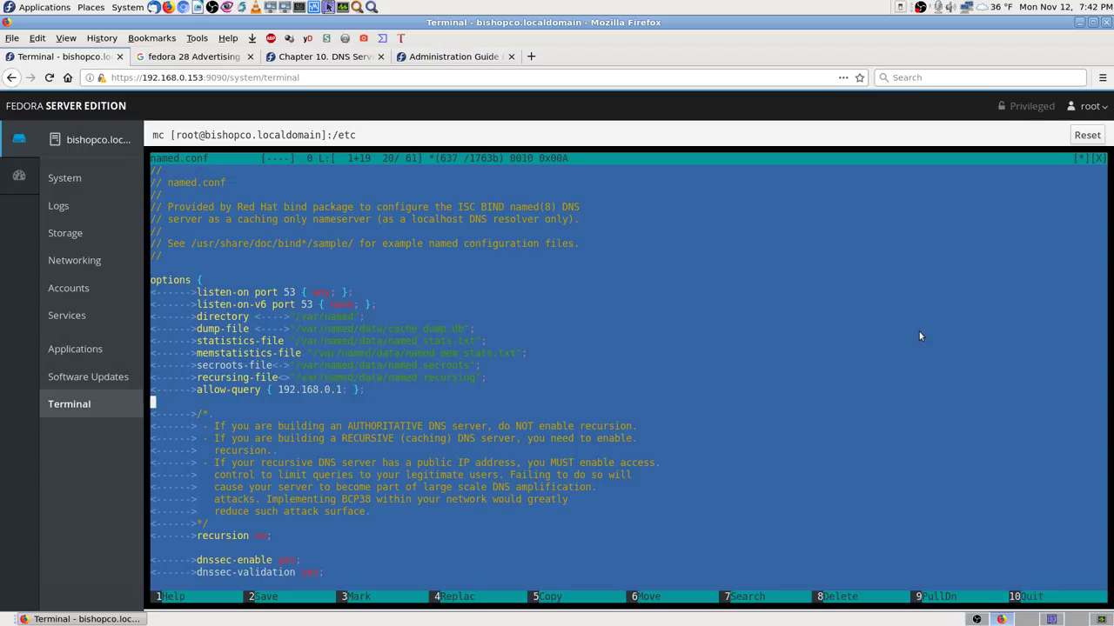
pyautogui.click(461, 56)
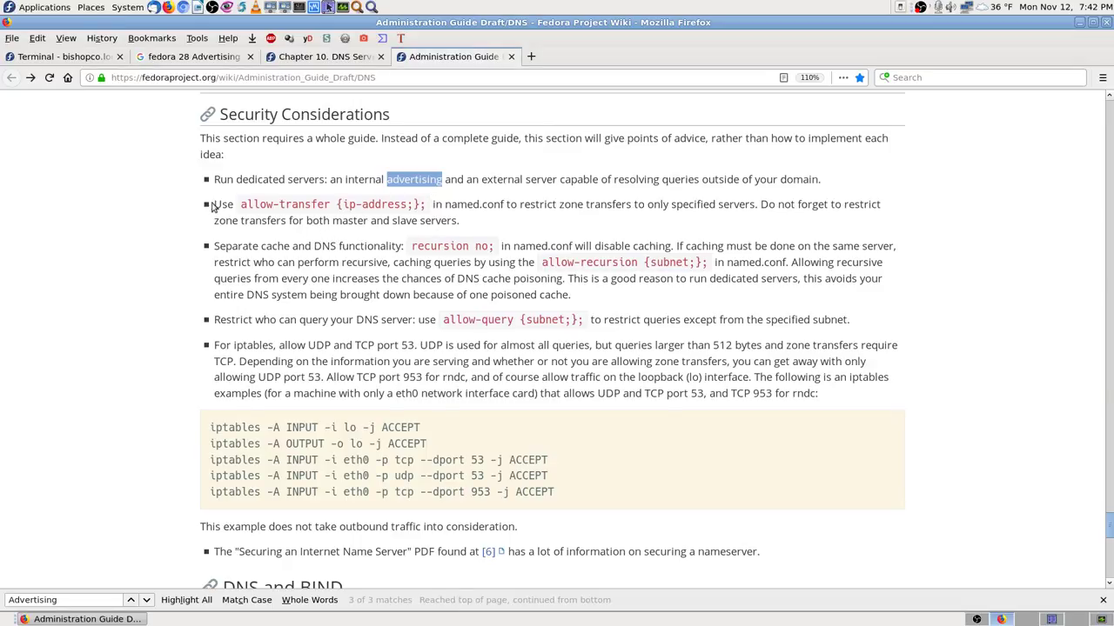
# Highlight the allow-transfer {ip-address;} advice in Security Considerations, then deselect it
pyautogui.moveTo(214, 205); pyautogui.dragTo(476, 228)
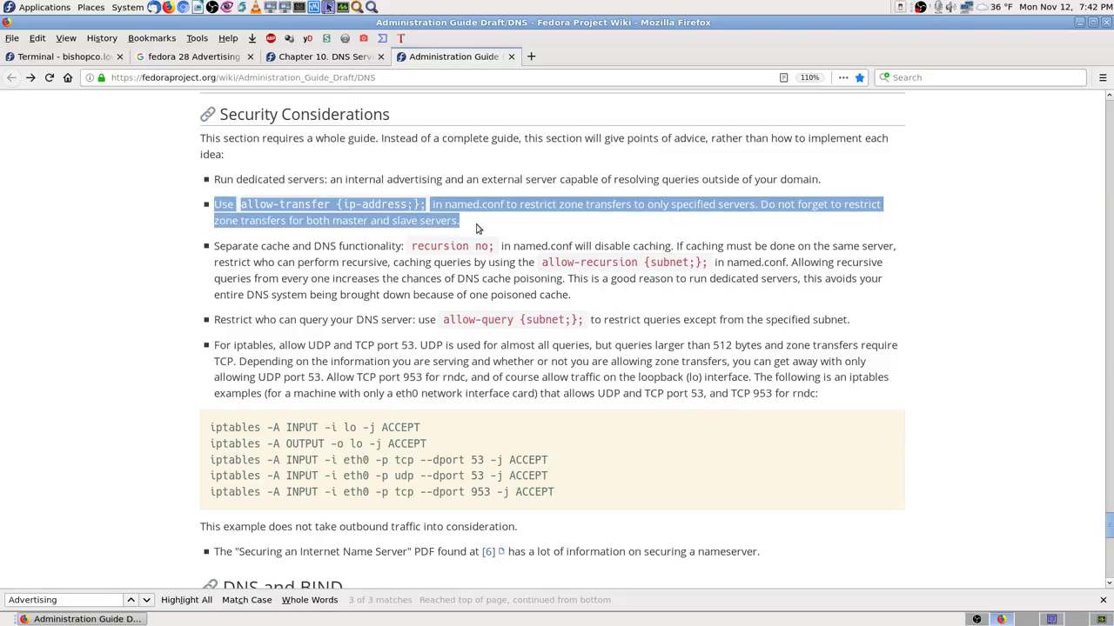
pyautogui.press('Print')
pyautogui.press('Escape')
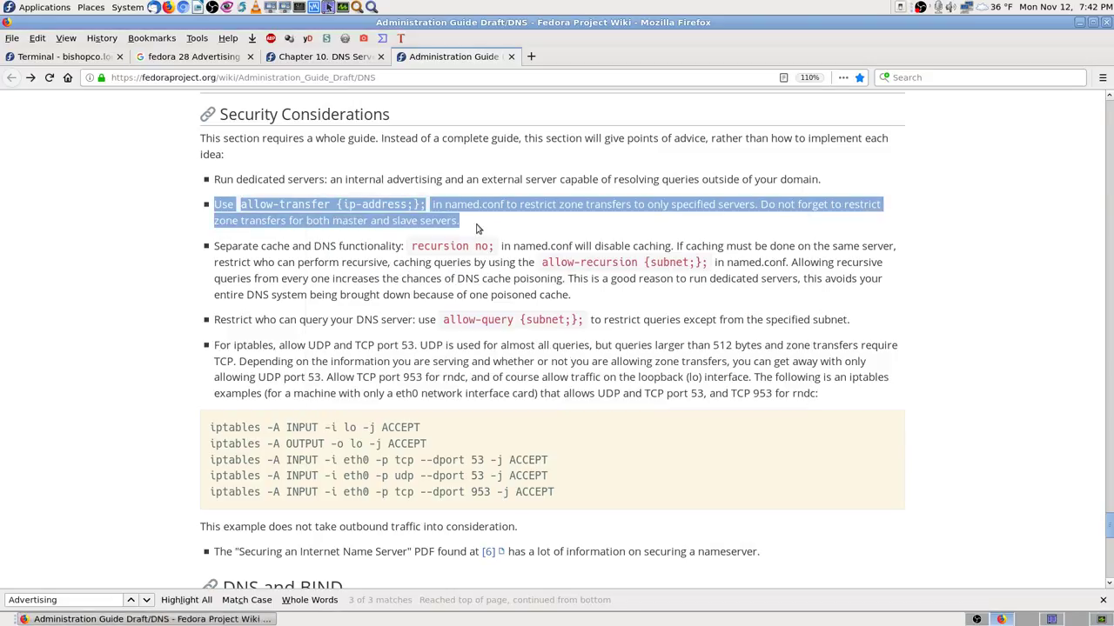
pyautogui.click(322, 295)
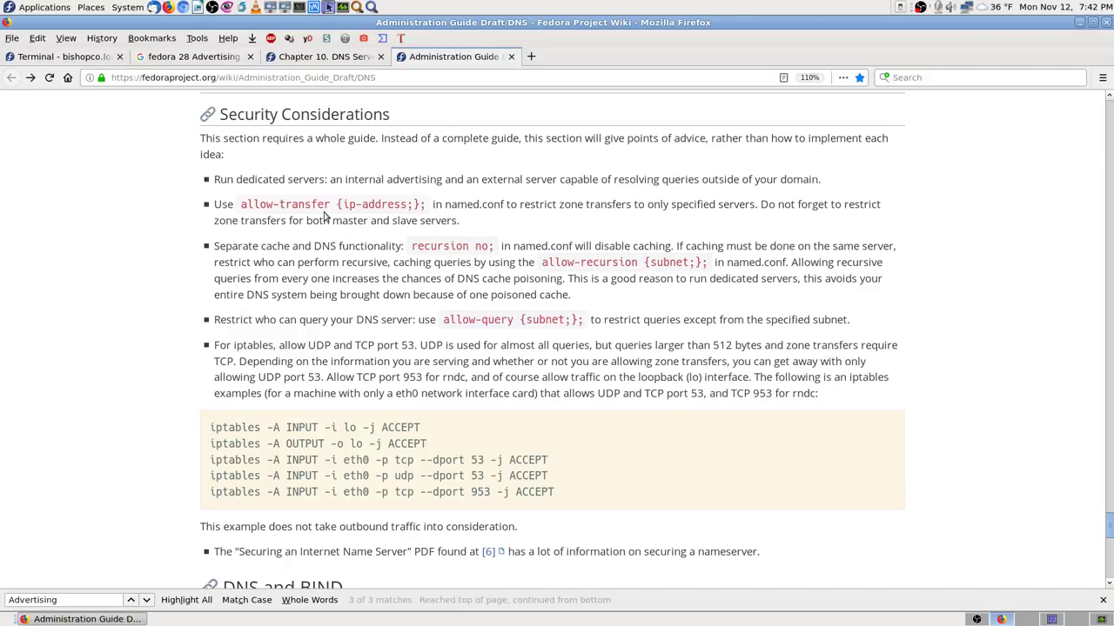
# Read the security tips down to the iptables example for UDP/TCP port 53 and TCP 953
pyautogui.scroll(1, 327, 168)
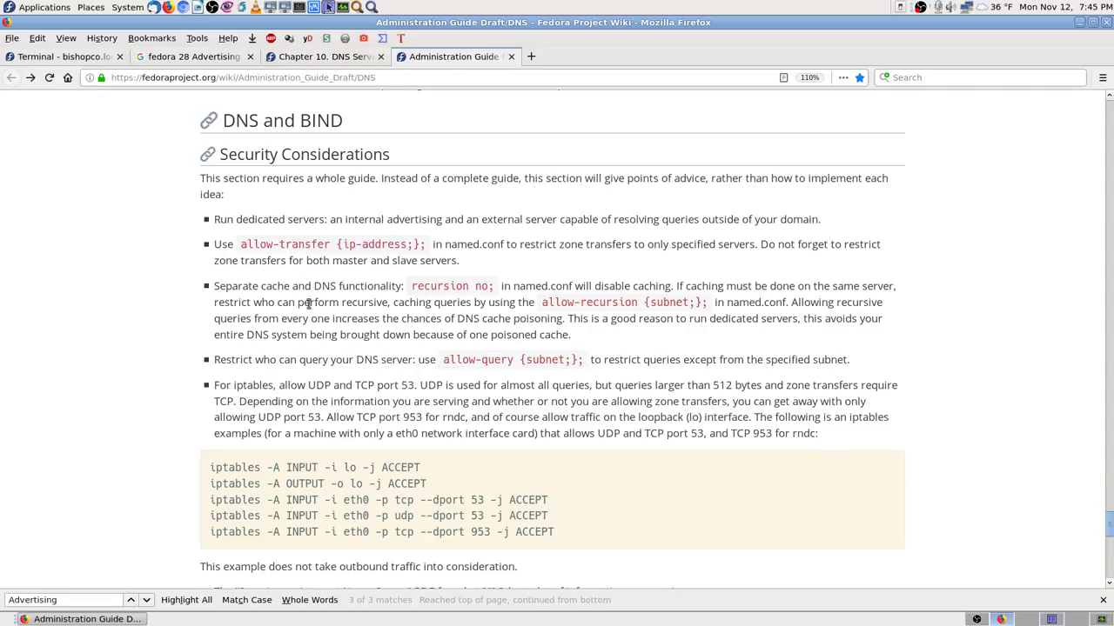
pyautogui.scroll(-3, 670, 441)
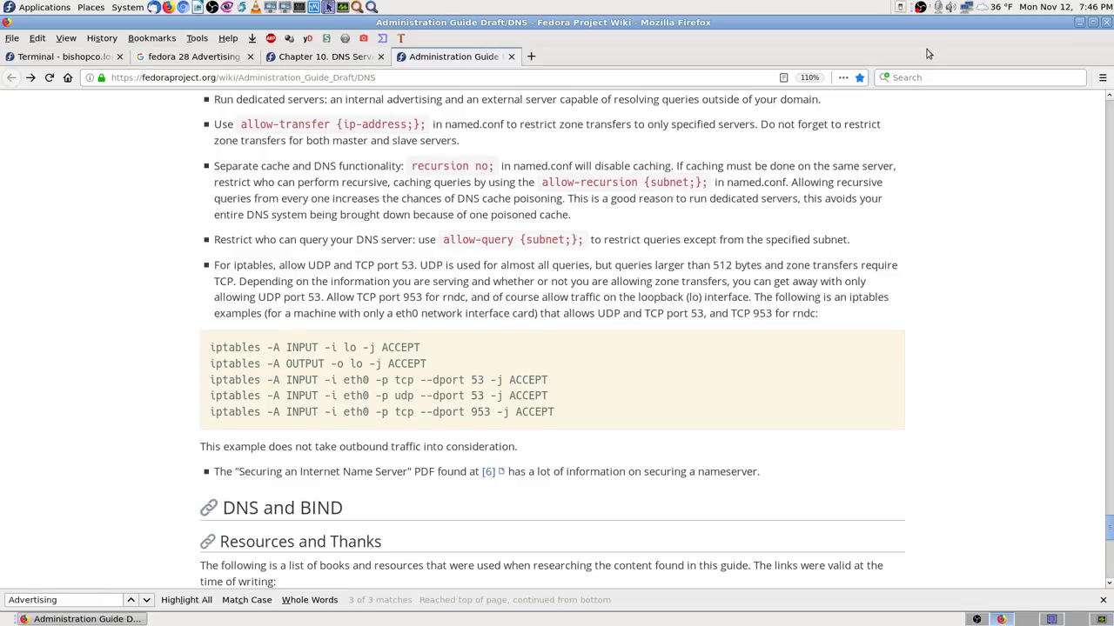
# Check the eno1 connection details (IP 192.168.0.192, driver e1000e), then close the window
pyautogui.rightClick(968, 8)
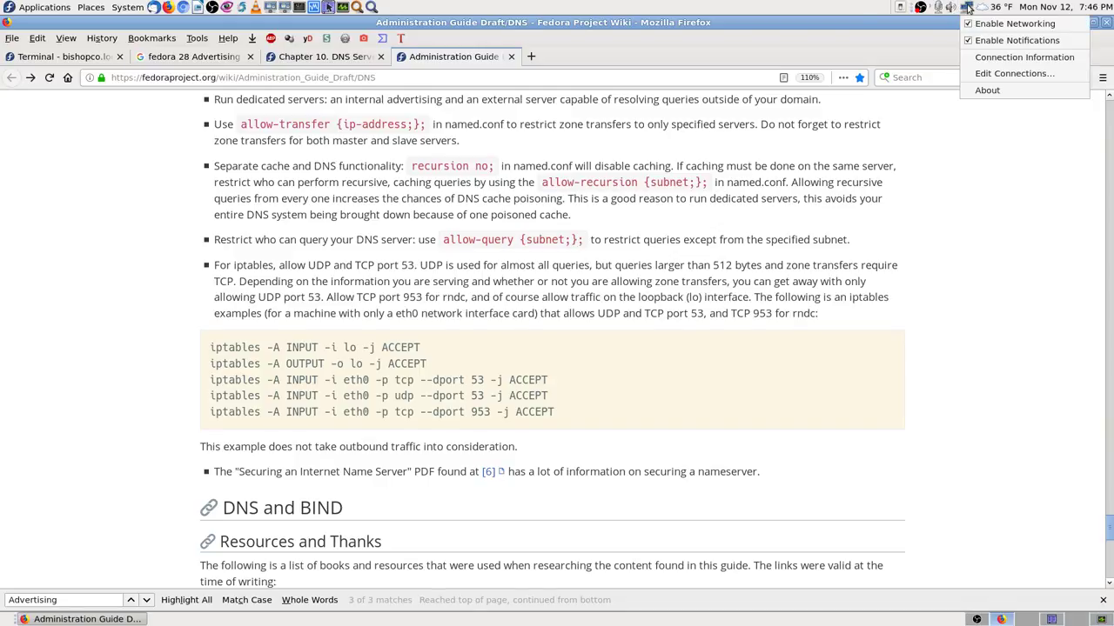
pyautogui.click(992, 57)
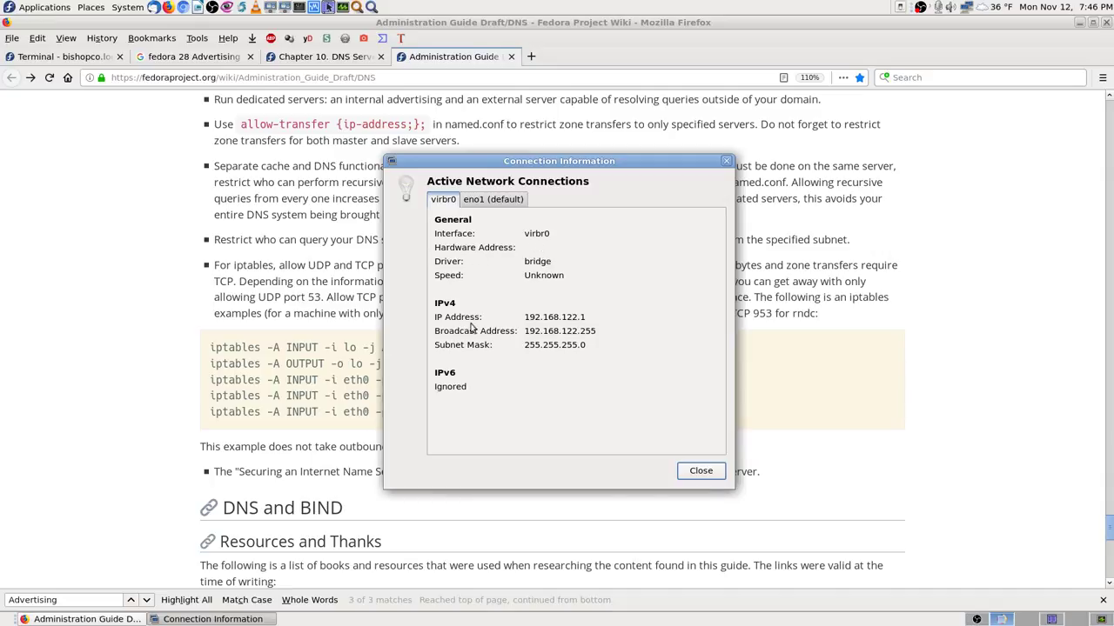
pyautogui.click(502, 203)
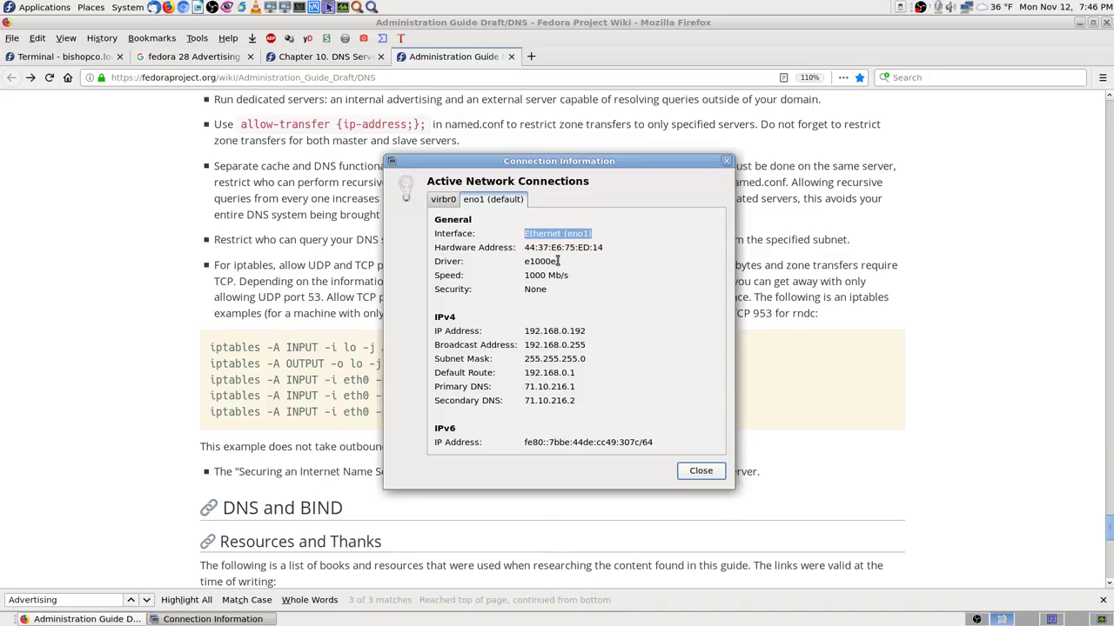
pyautogui.moveTo(558, 261); pyautogui.dragTo(519, 261)
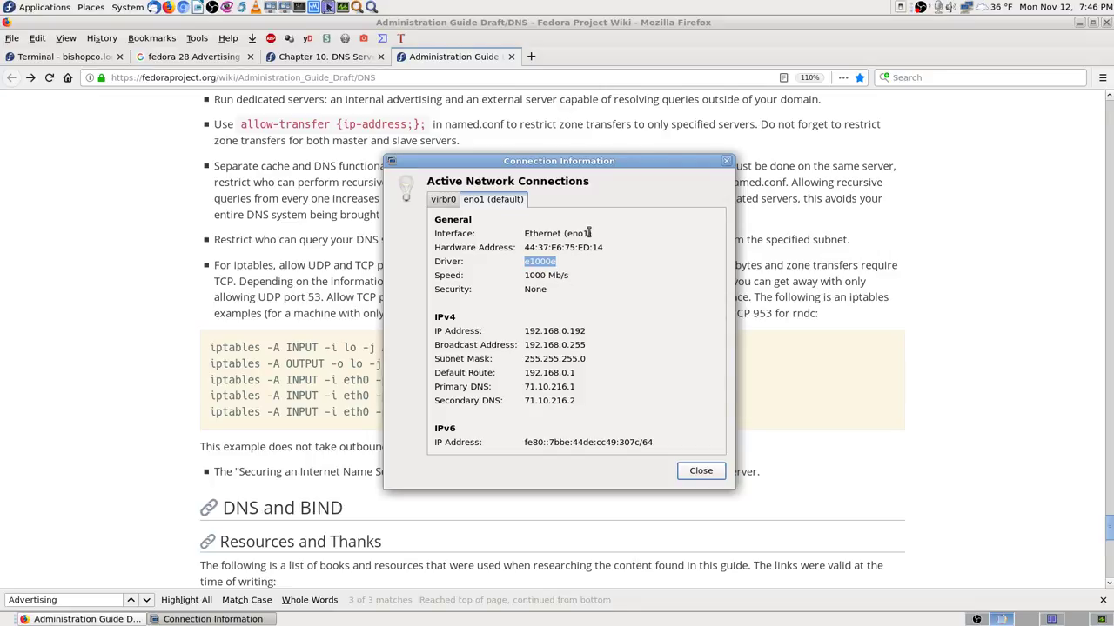
pyautogui.moveTo(588, 233); pyautogui.dragTo(568, 234)
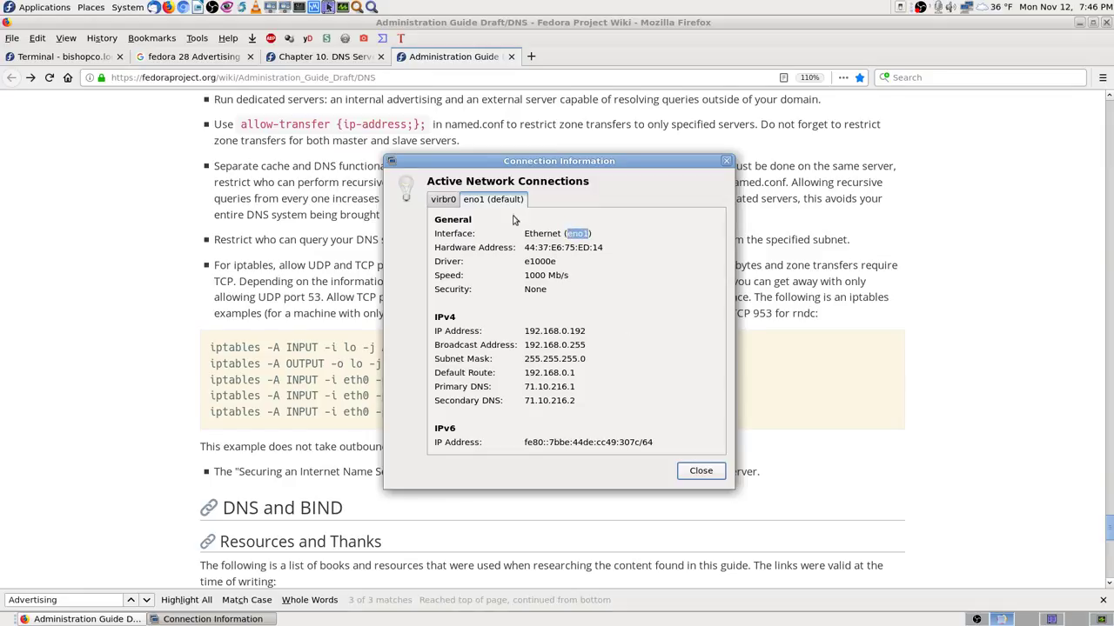
pyautogui.click(698, 472)
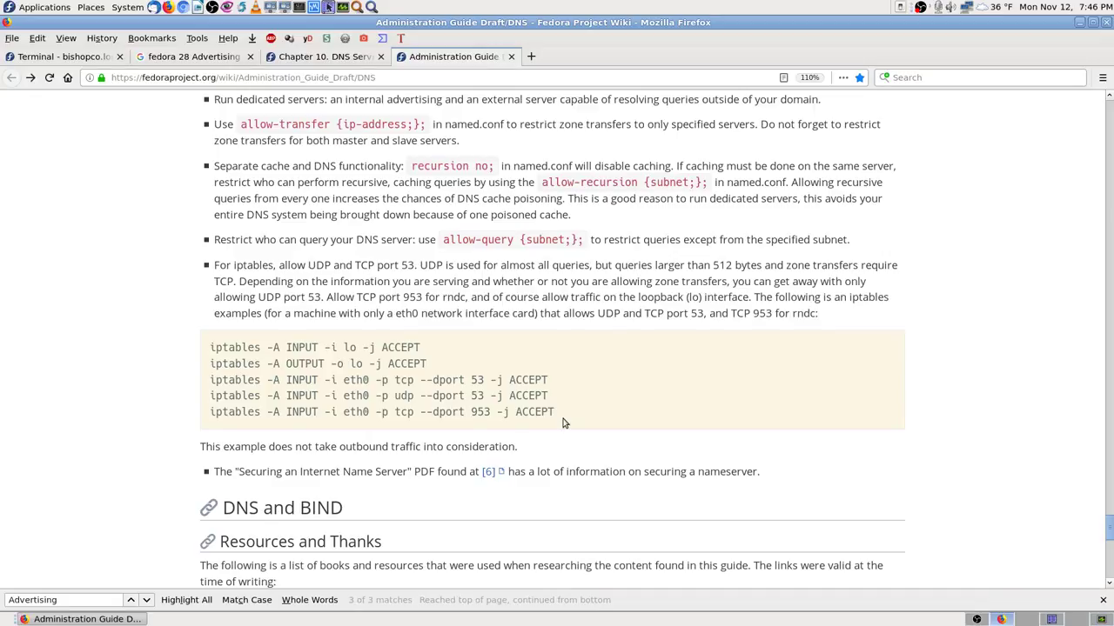
# Scroll around Security Considerations and jump to the first 'Advertising' match
pyautogui.scroll(-1, 562, 423)
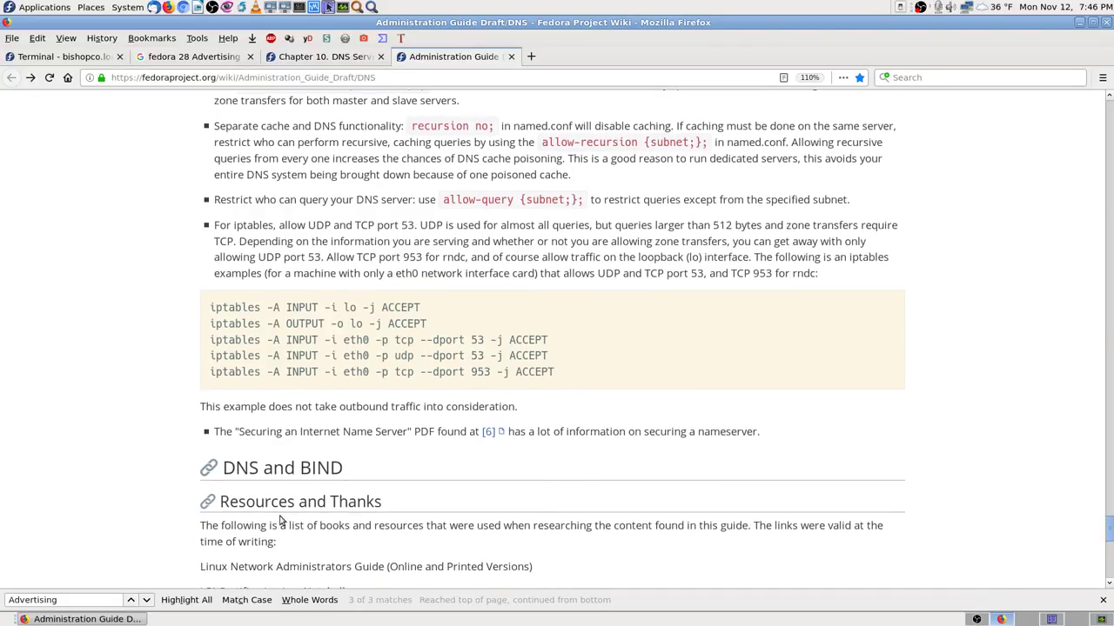
pyautogui.scroll(-3, 525, 480)
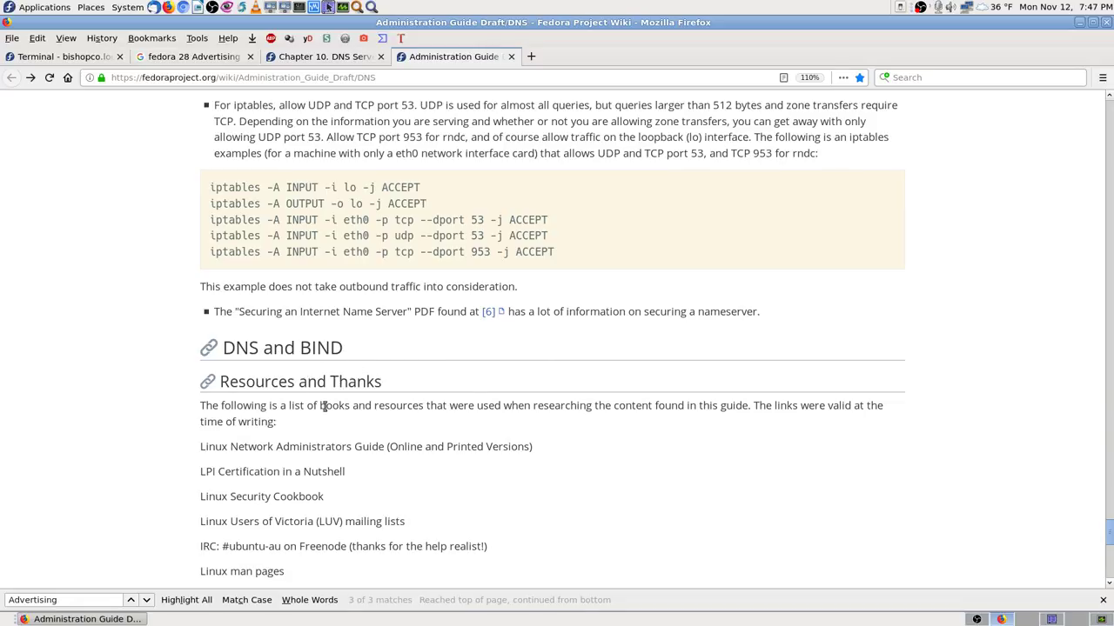
pyautogui.scroll(5, 487, 477)
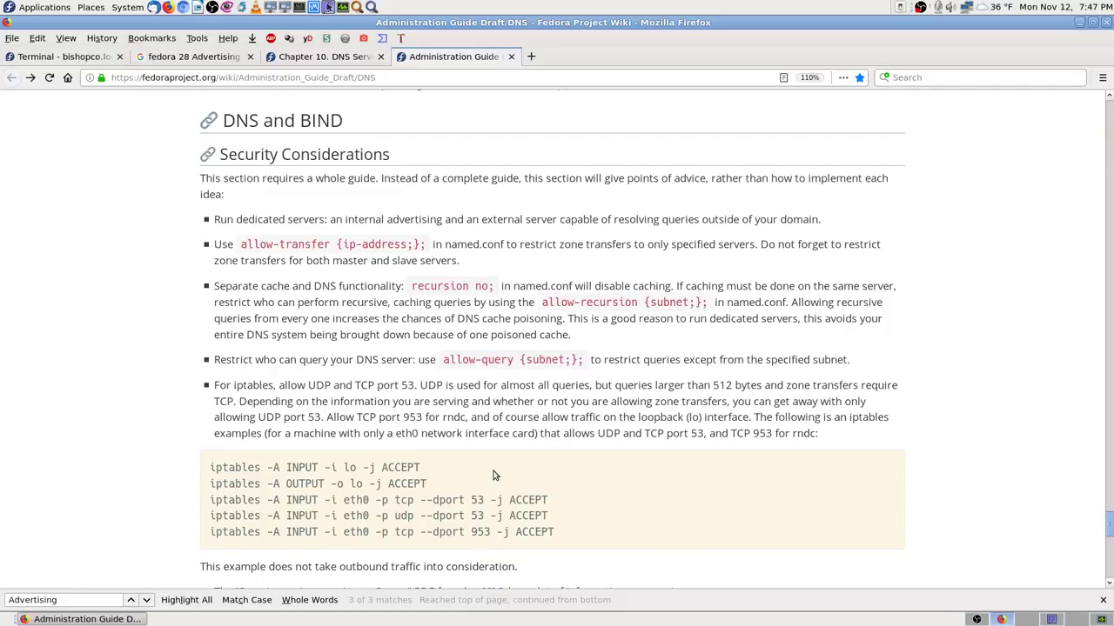
pyautogui.scroll(3, 492, 475)
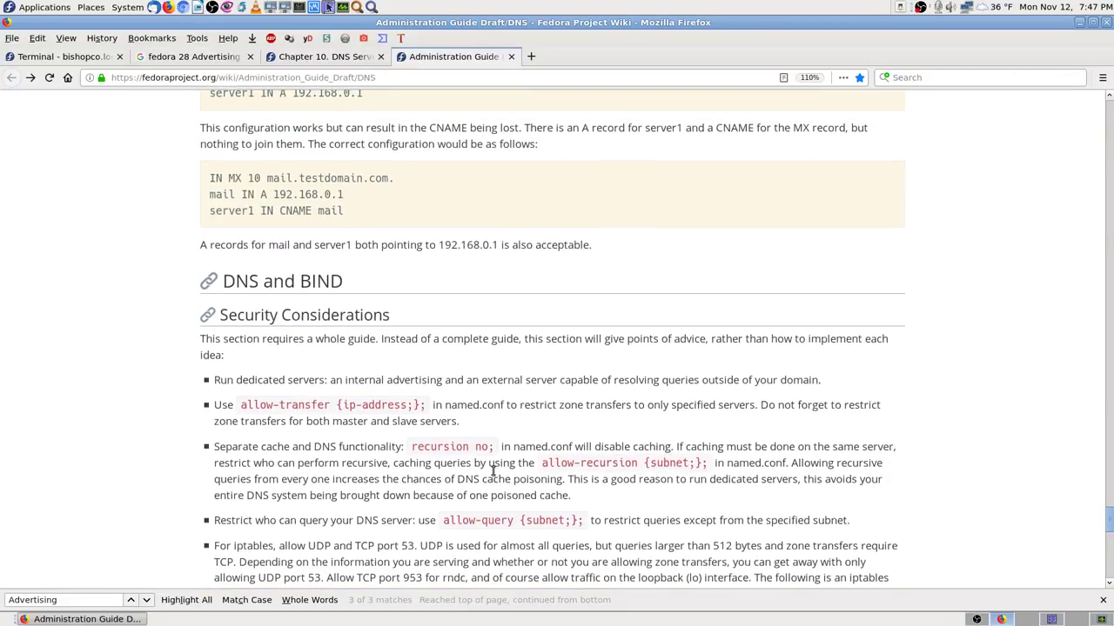
pyautogui.scroll(-4, 492, 469)
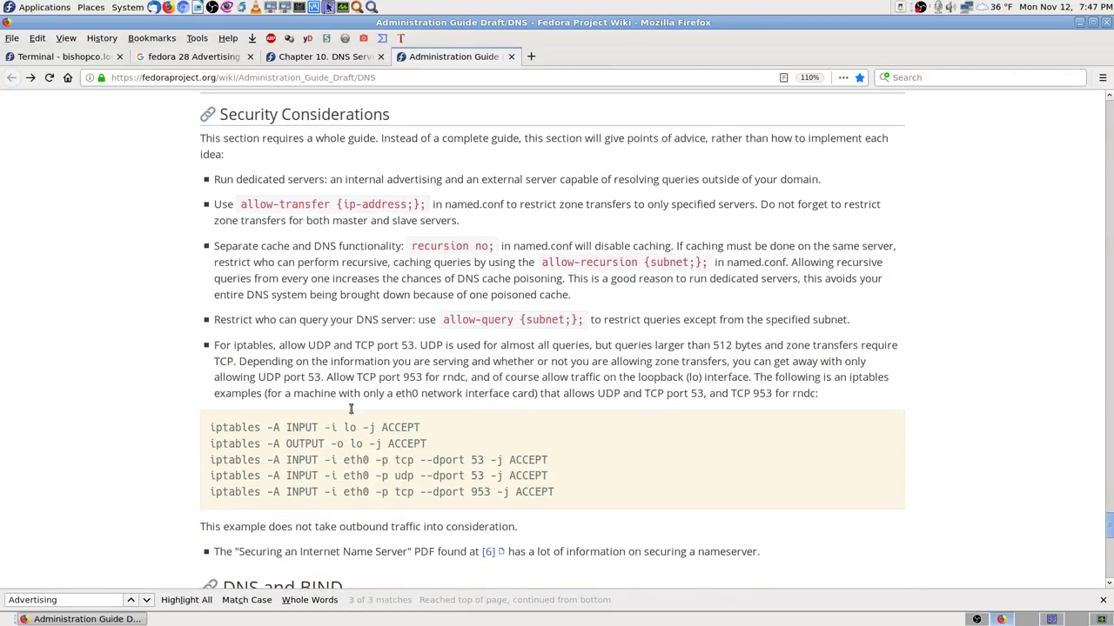
pyautogui.click(146, 600)
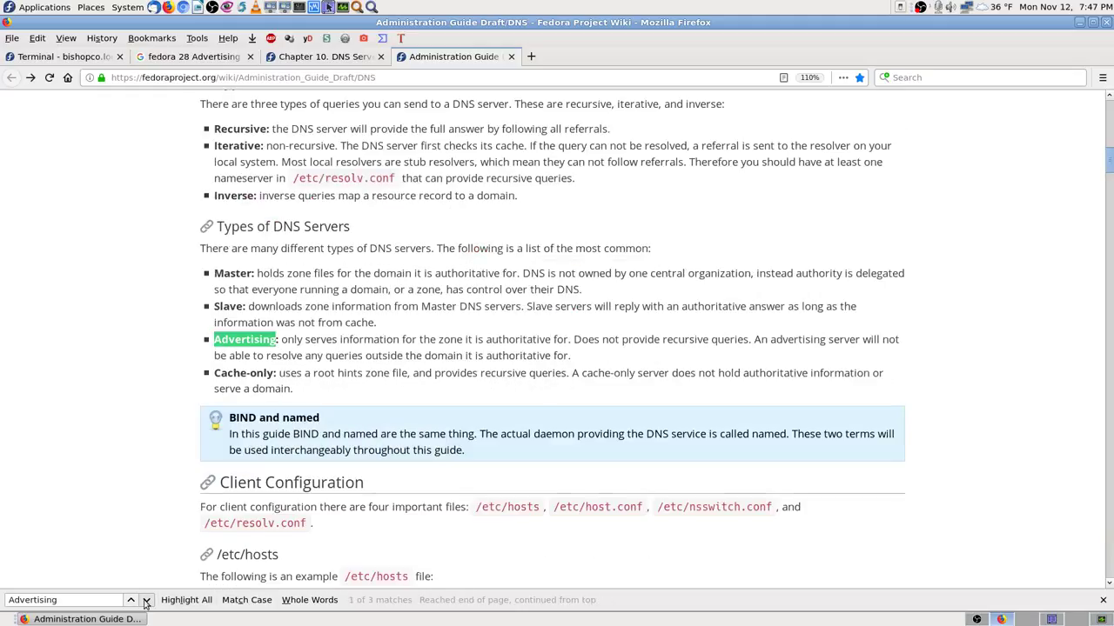
pyautogui.scroll(-3, 307, 359)
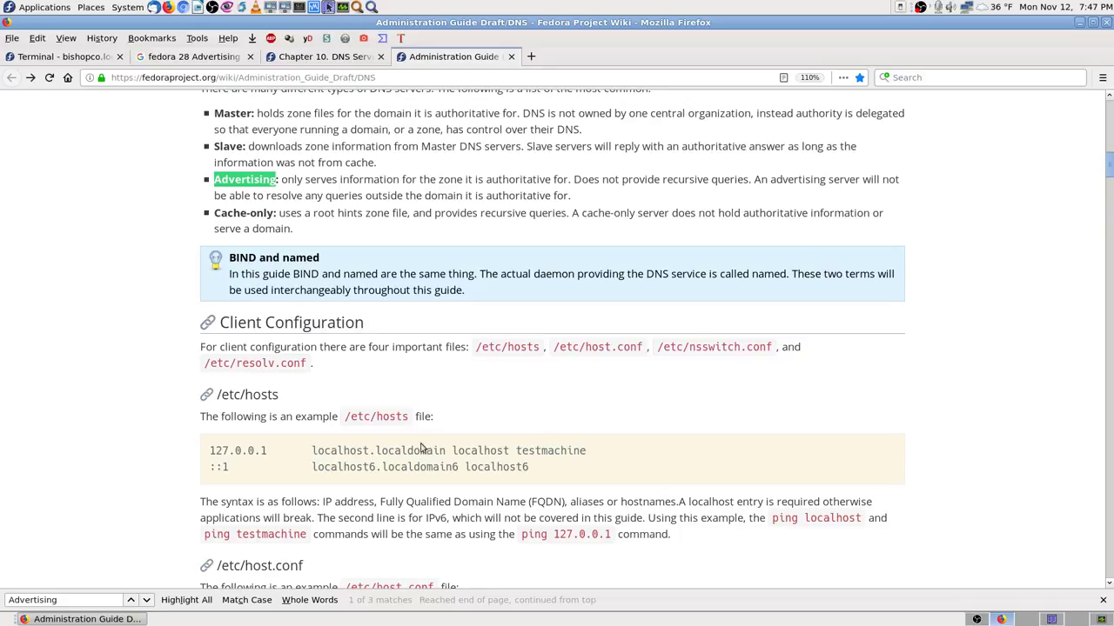
# Reach the third 'Advertising' match on separate internal and external servers, then bring up Chapter 10. DNS Servers
pyautogui.click(147, 599)
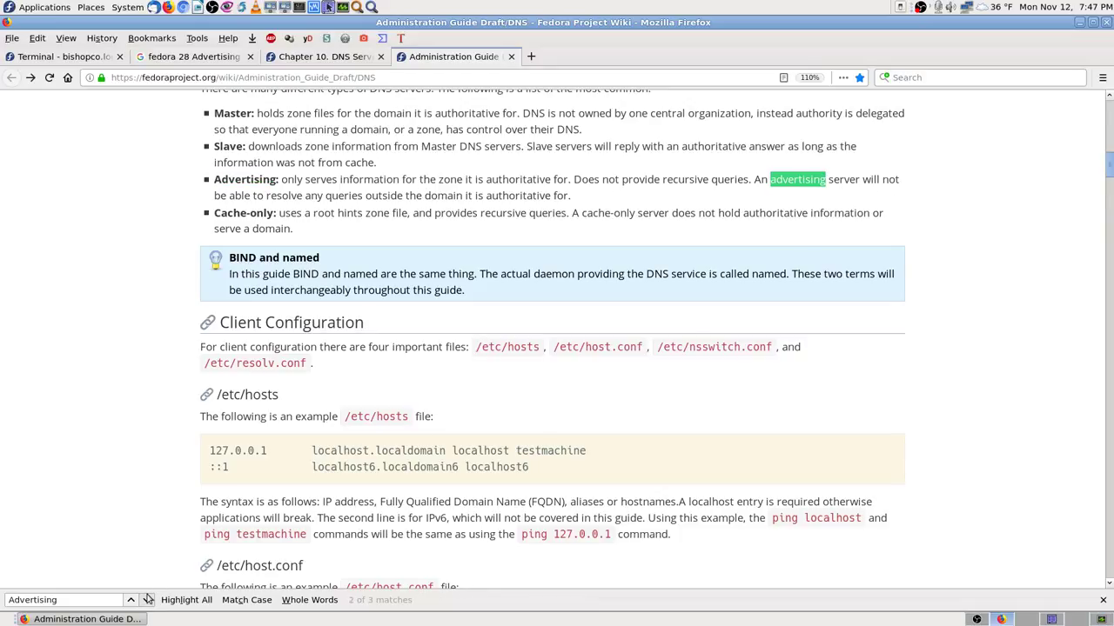
pyautogui.click(147, 600)
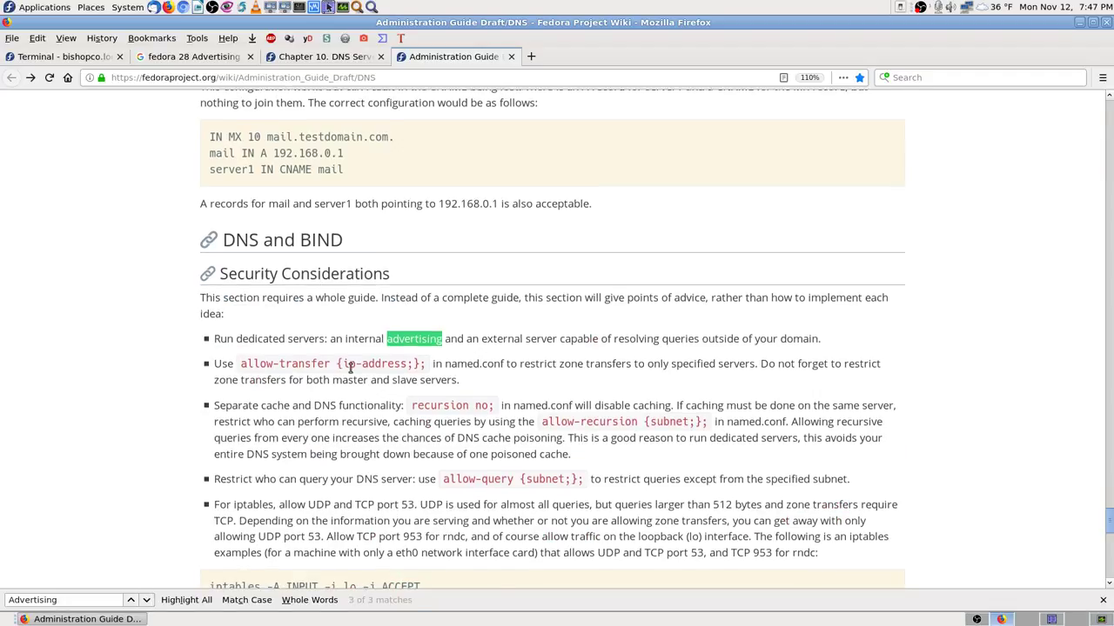
pyautogui.scroll(-4, 351, 369)
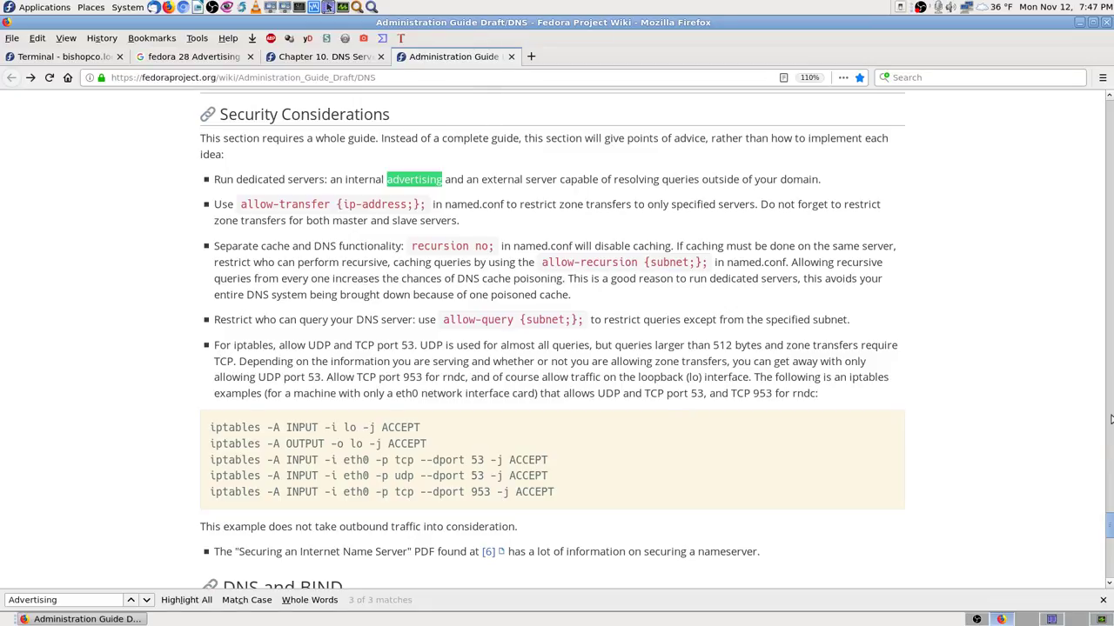
pyautogui.scroll(2, 1108, 528)
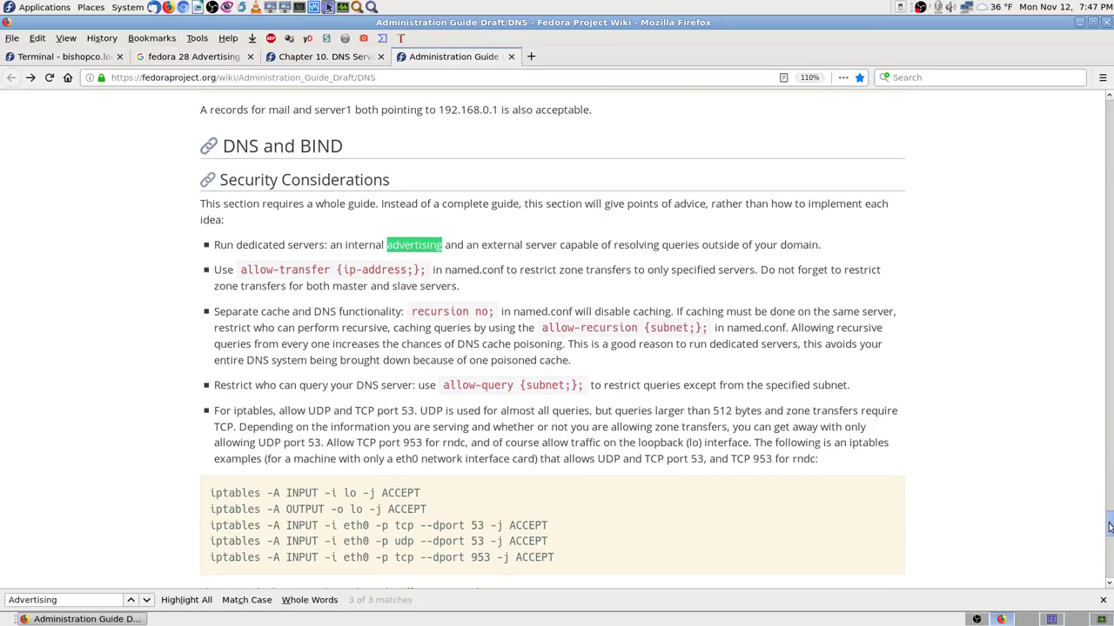
pyautogui.scroll(-1, 998, 407)
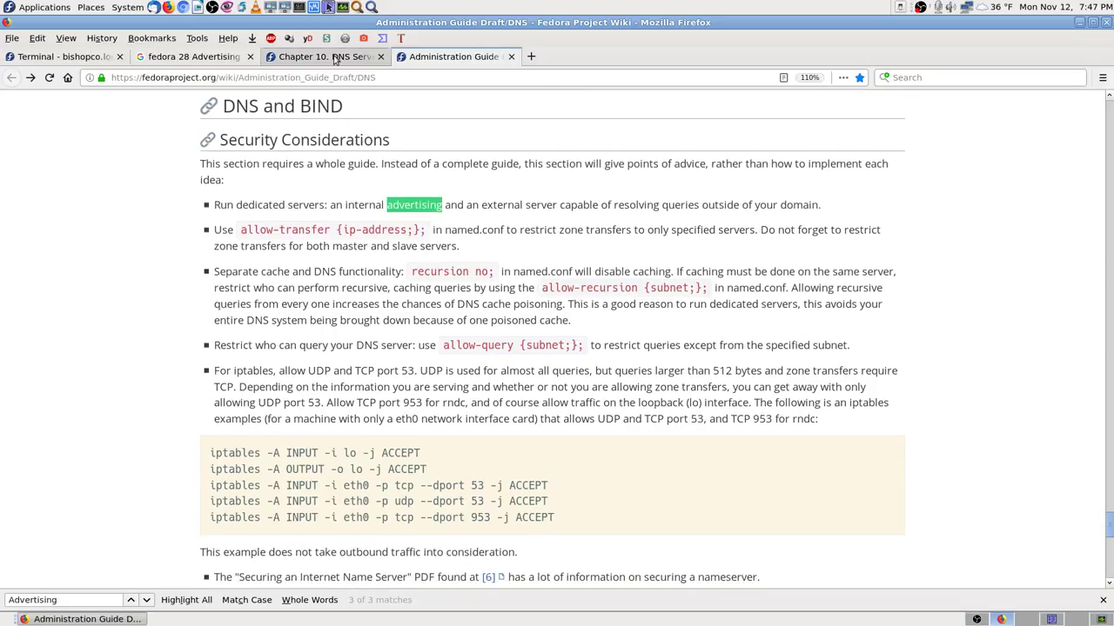
pyautogui.click(322, 56)
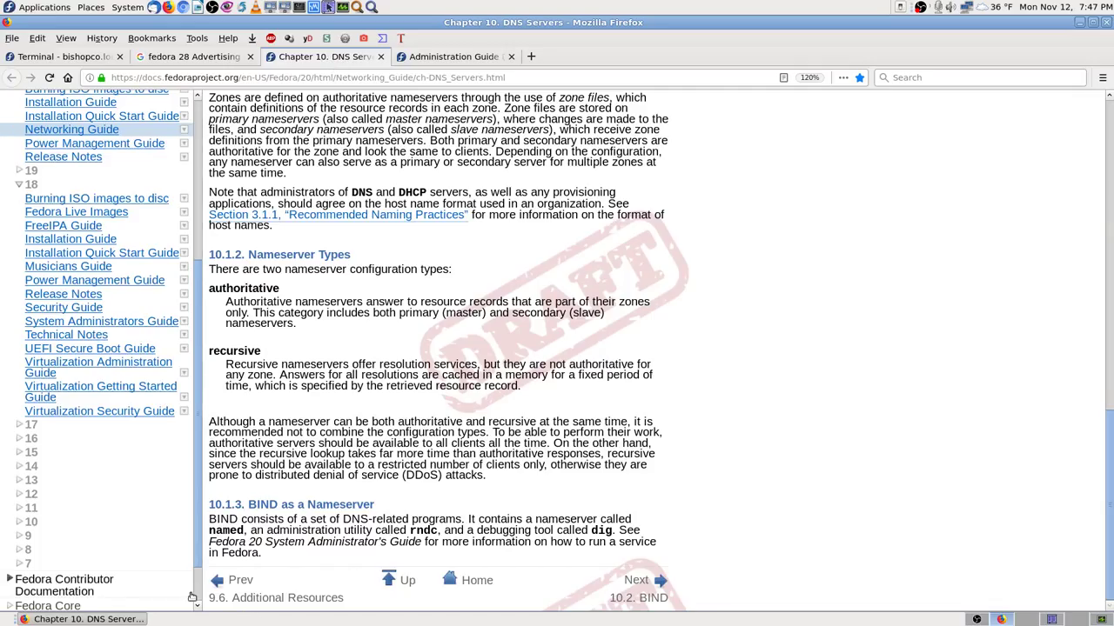
# Search Chapter 10. DNS Servers for 'Advertising', scroll to its top, then close that tab
pyautogui.hotkey('ctrl', 'f')
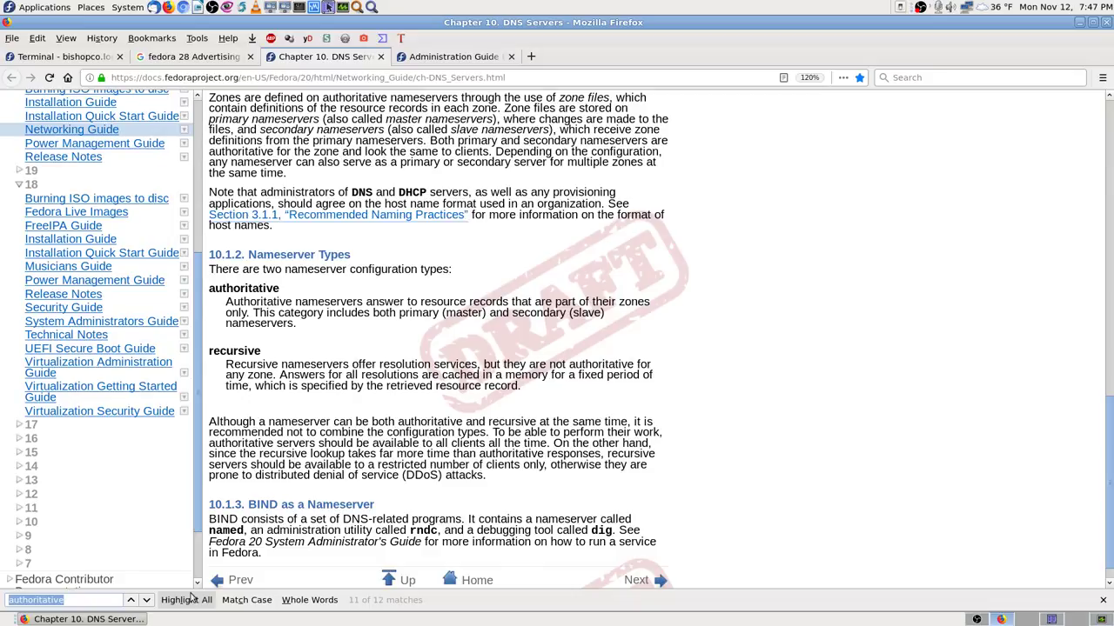
pyautogui.write('Advertising')
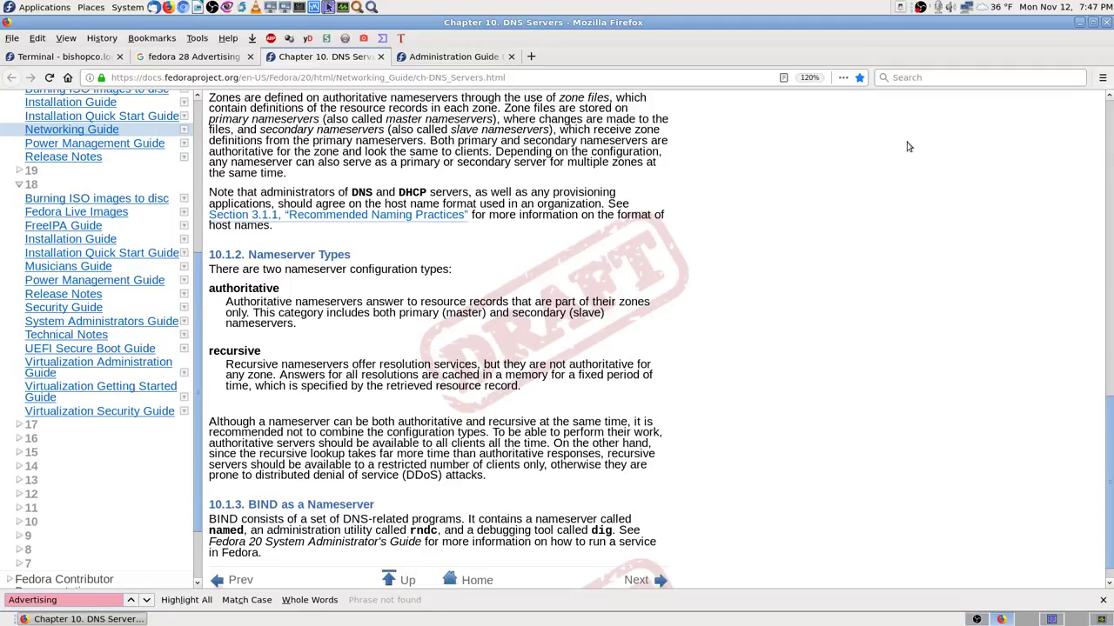
pyautogui.click(1110, 138)
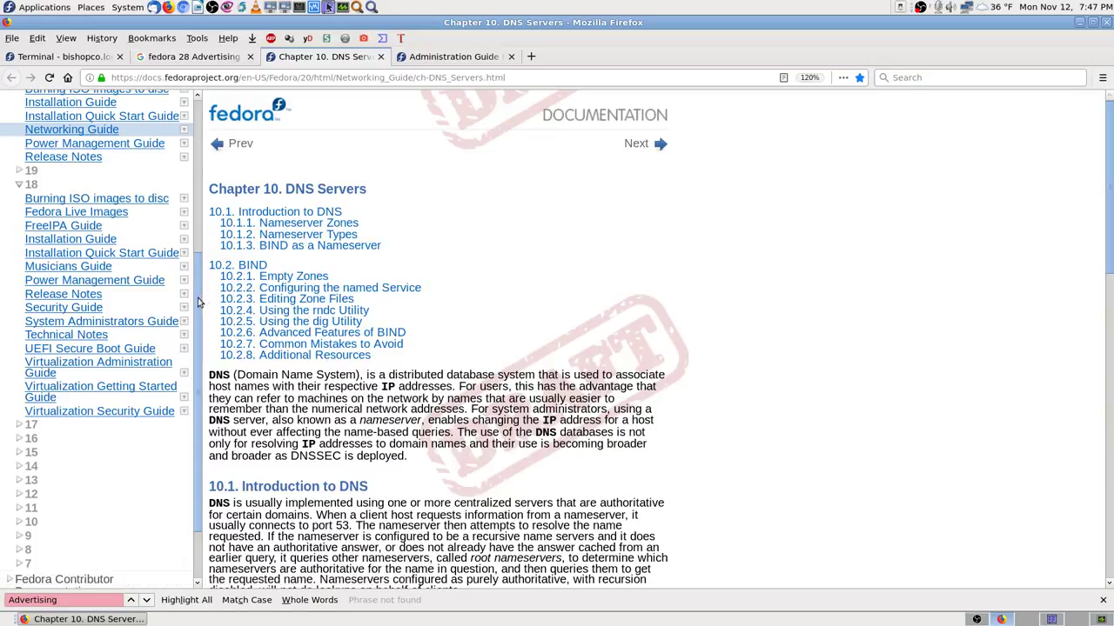
pyautogui.moveTo(201, 303); pyautogui.dragTo(206, 93)
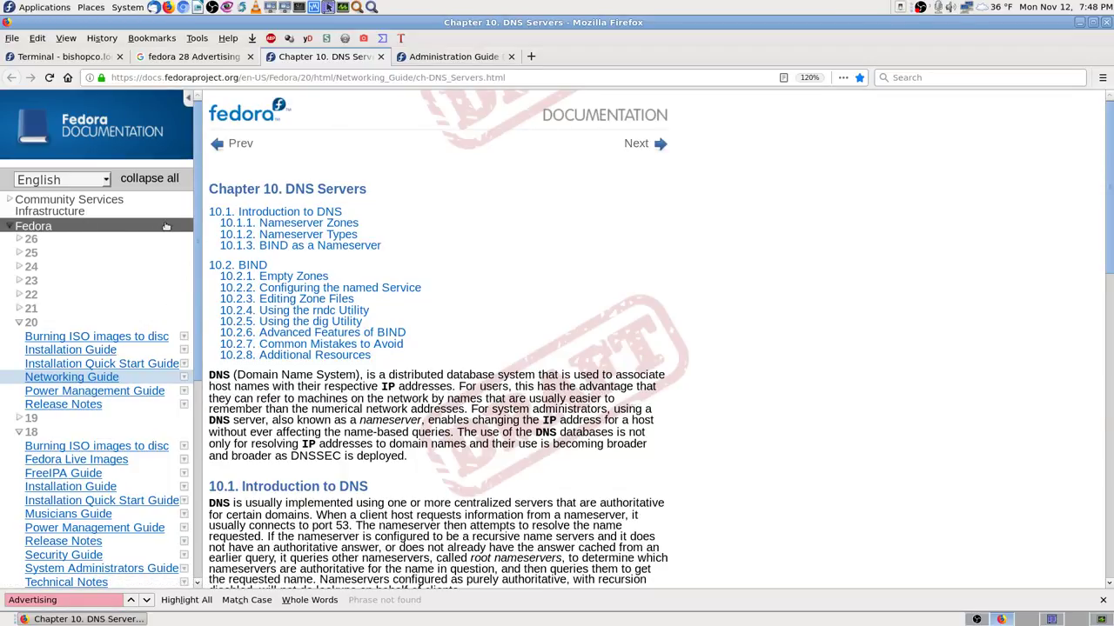
pyautogui.scroll(-5, 198, 206)
pyautogui.scroll(5, 198, 207)
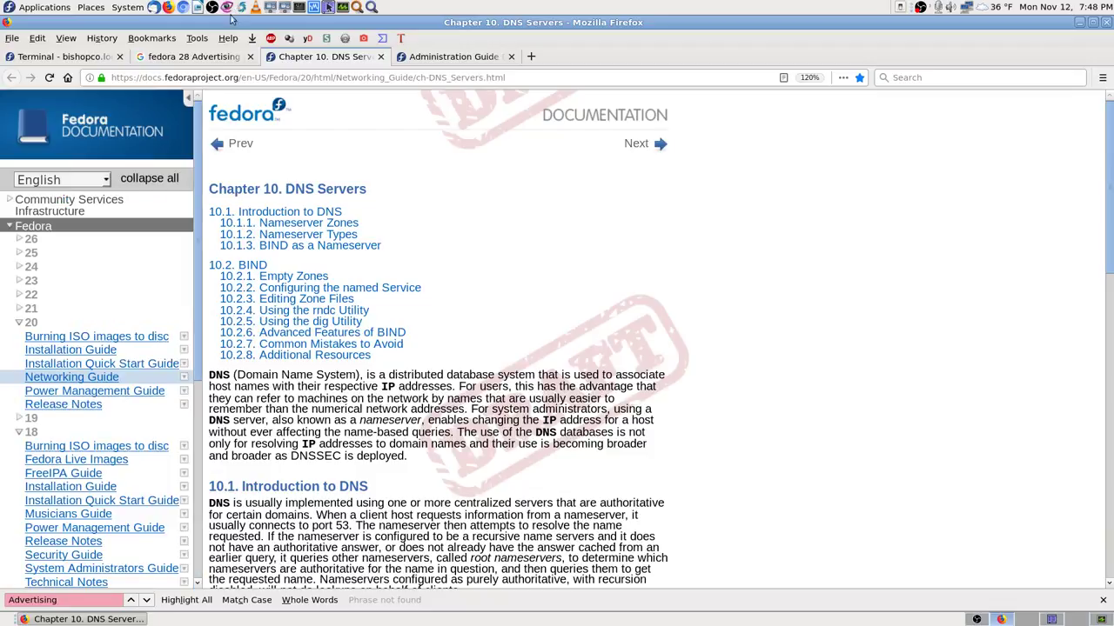
pyautogui.click(381, 57)
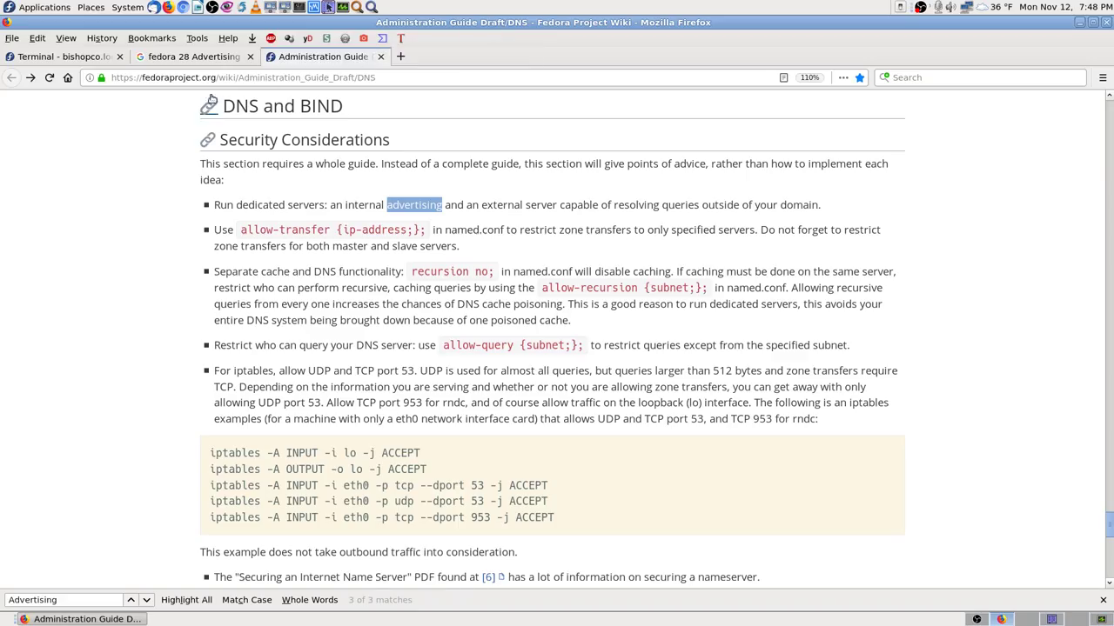
# From the 'fedora 28 Advertising dns name server' results, open the Server World result in a new tab
pyautogui.click(215, 57)
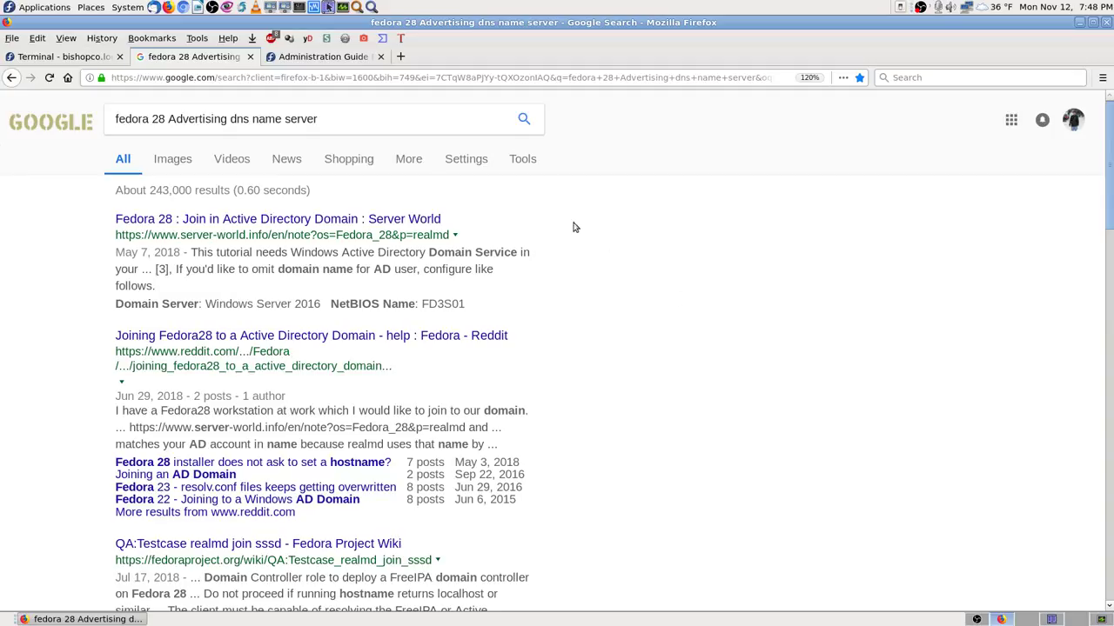
pyautogui.middleClick(311, 220)
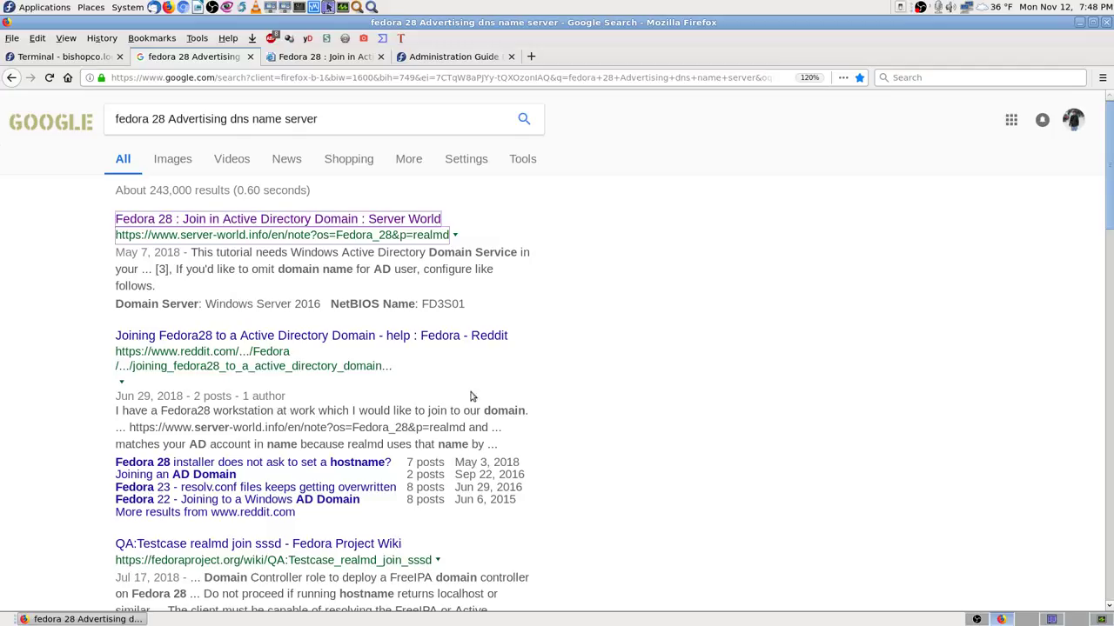
# Read the Server World Active Directory join article, find no 'Advertising' match, and close its tab
pyautogui.click(345, 63)
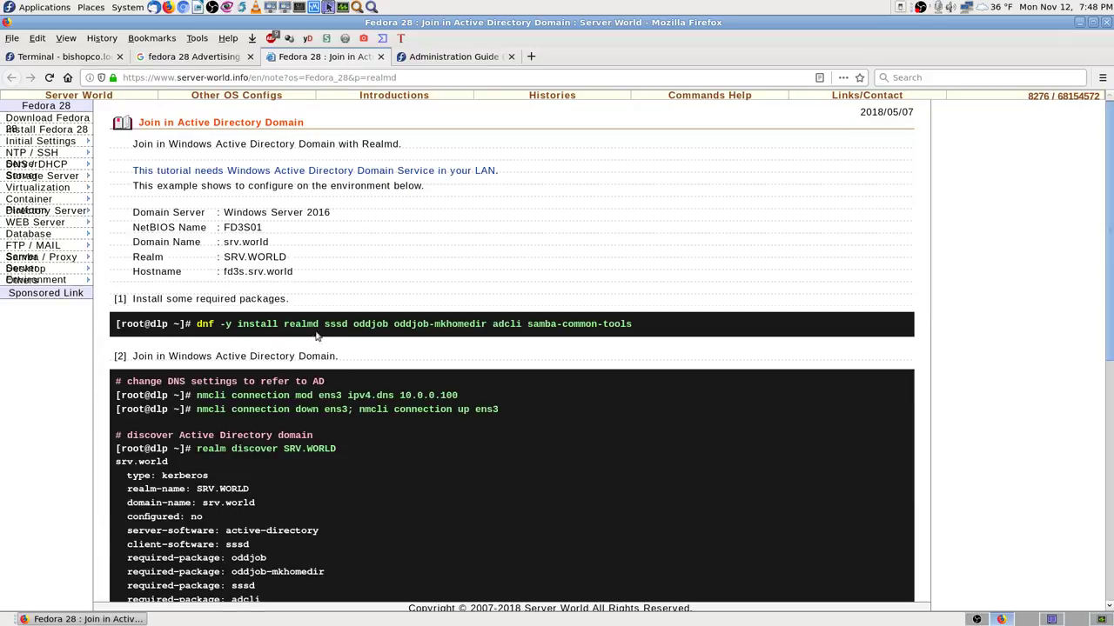
pyautogui.tripleClick(132, 144)
pyautogui.click(341, 160)
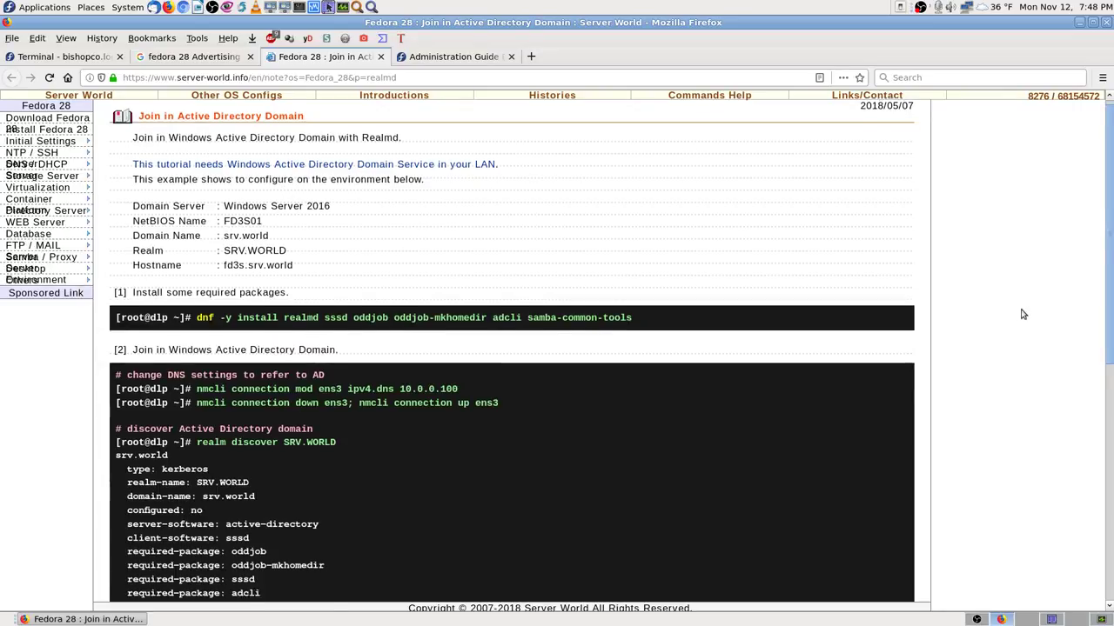
pyautogui.scroll(-2, 1022, 314)
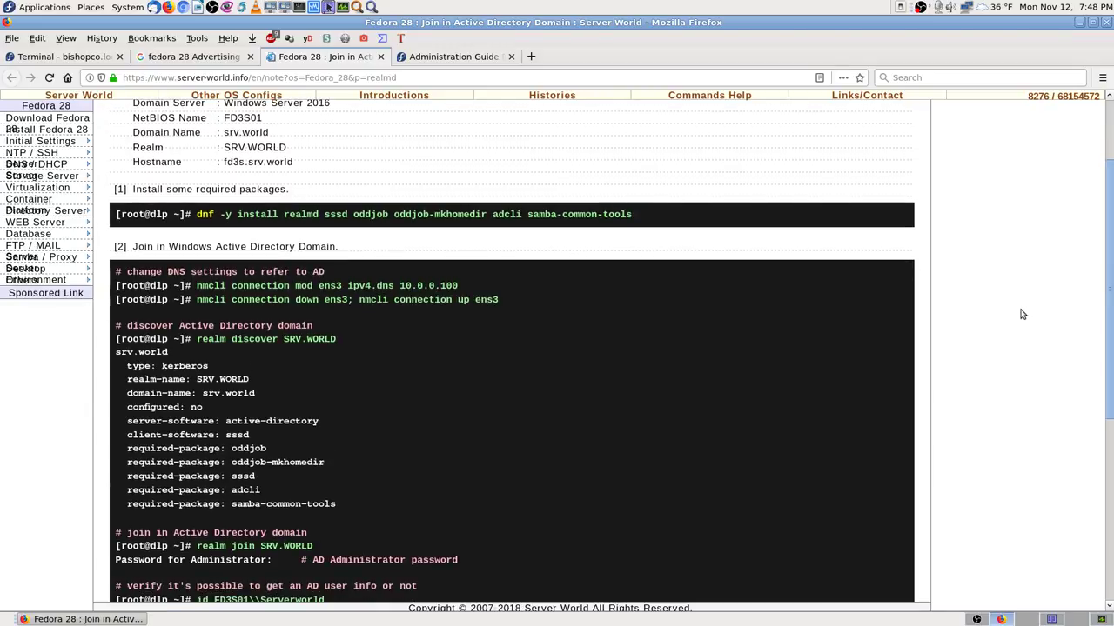
pyautogui.scroll(1, 285, 166)
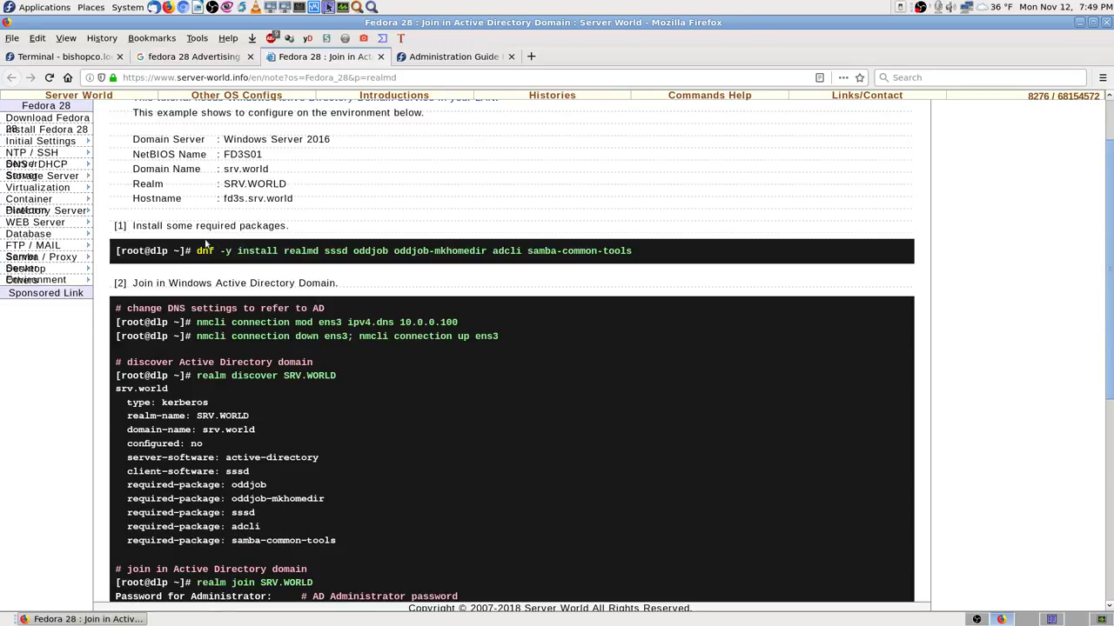
pyautogui.moveTo(1108, 297); pyautogui.dragTo(1111, 353)
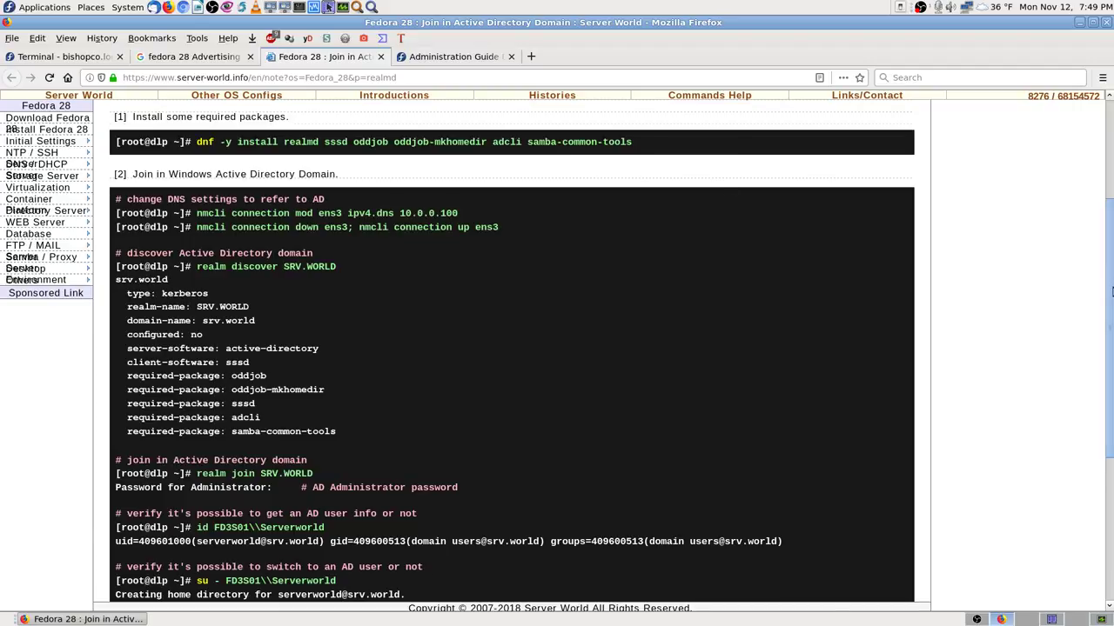
pyautogui.scroll(3, 1110, 301)
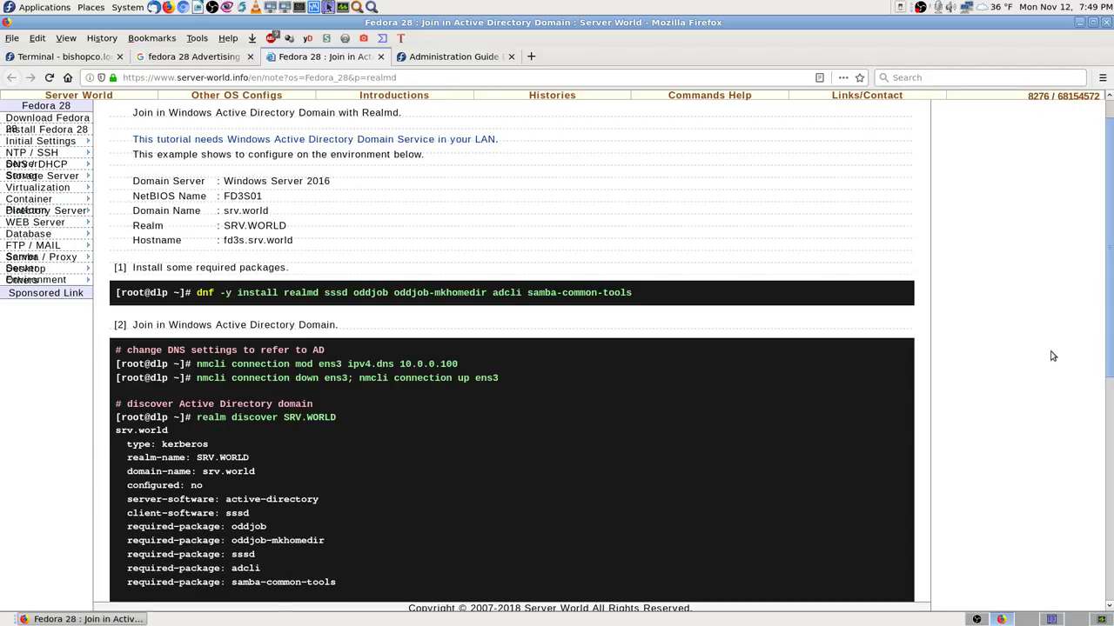
pyautogui.scroll(-3, 1063, 400)
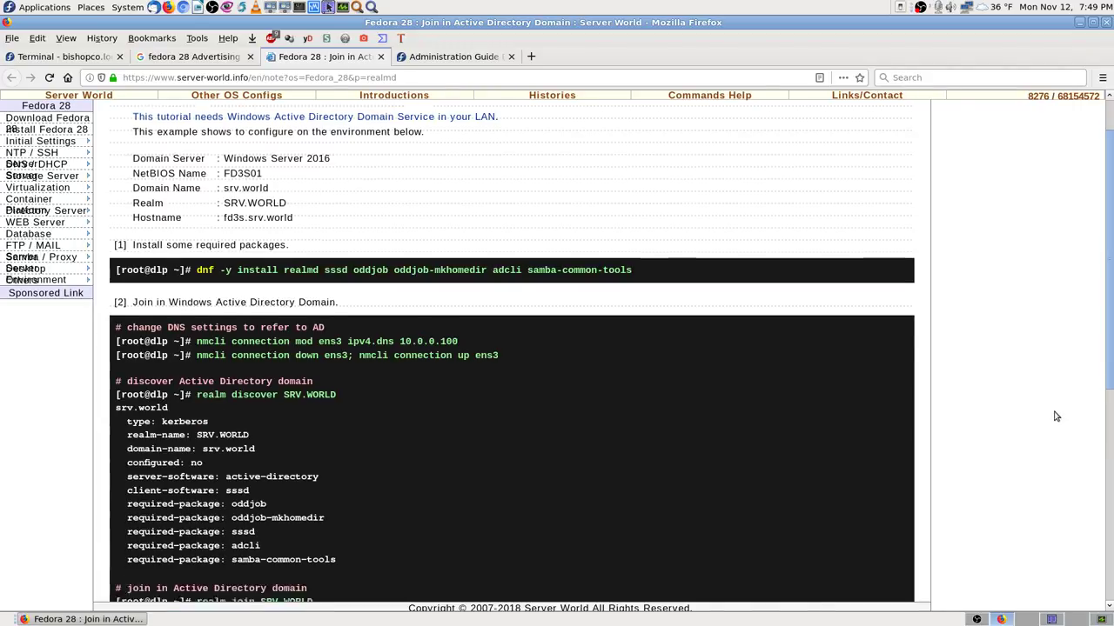
pyautogui.scroll(-2, 1052, 417)
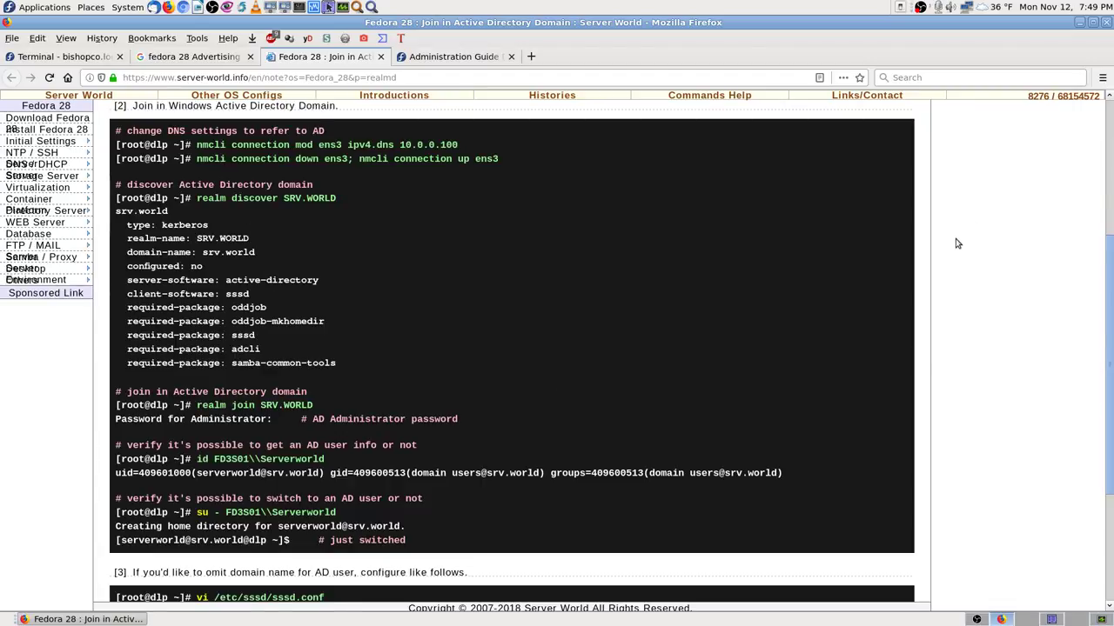
pyautogui.hotkey('ctrl', 'f')
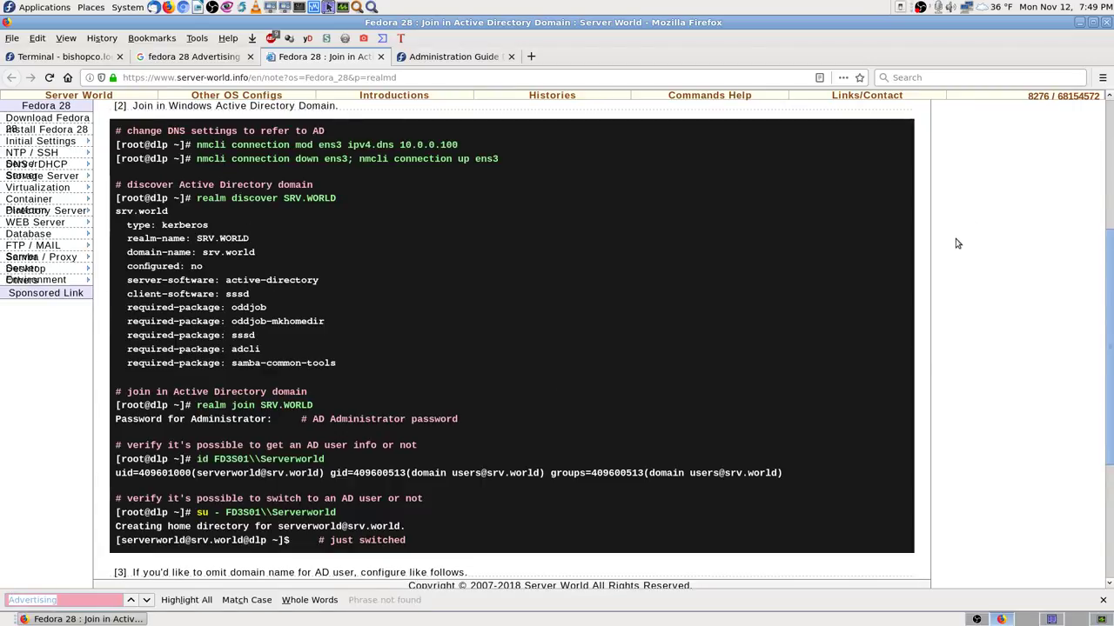
pyautogui.click(380, 57)
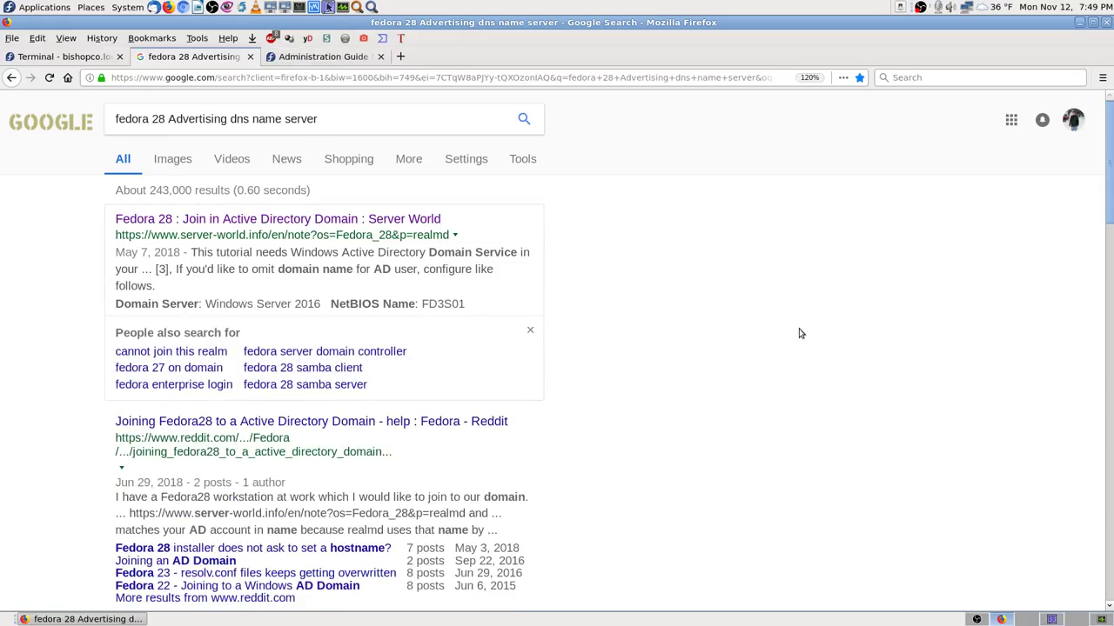
# Search Google for 'fedora 28 setup advertising dns name server'
pyautogui.scroll(-3, 674, 309)
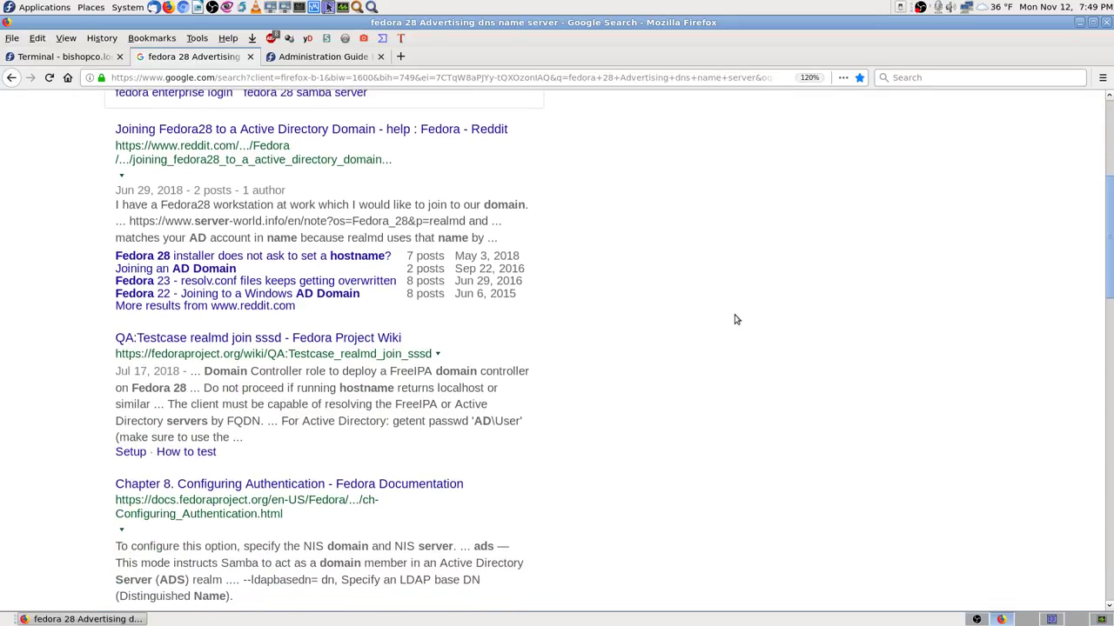
pyautogui.scroll(3, 735, 319)
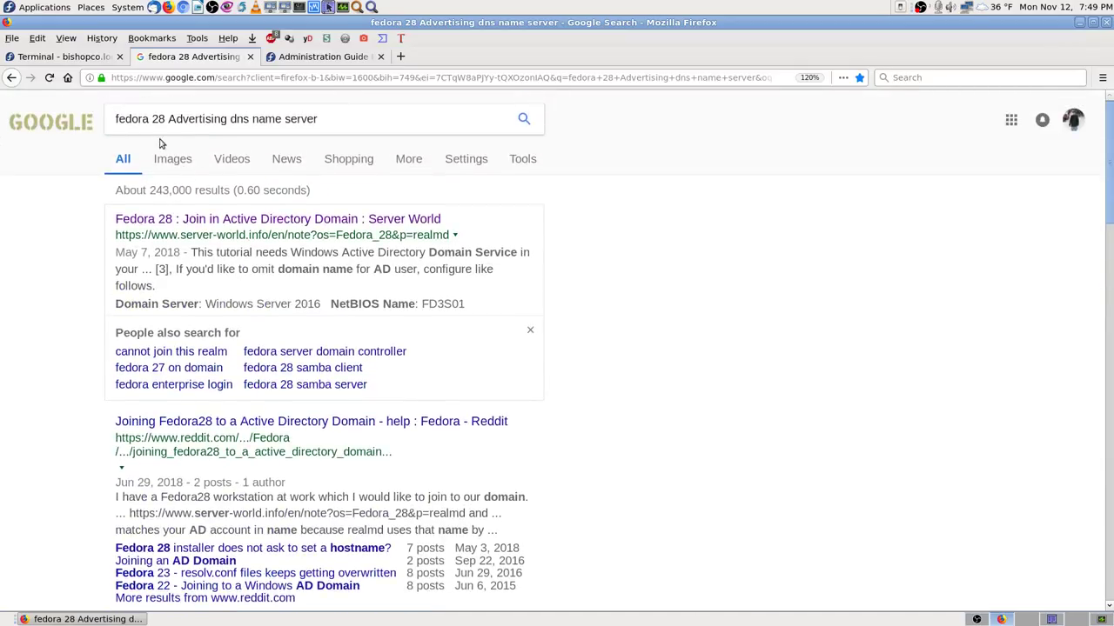
pyautogui.scroll(-3, 670, 348)
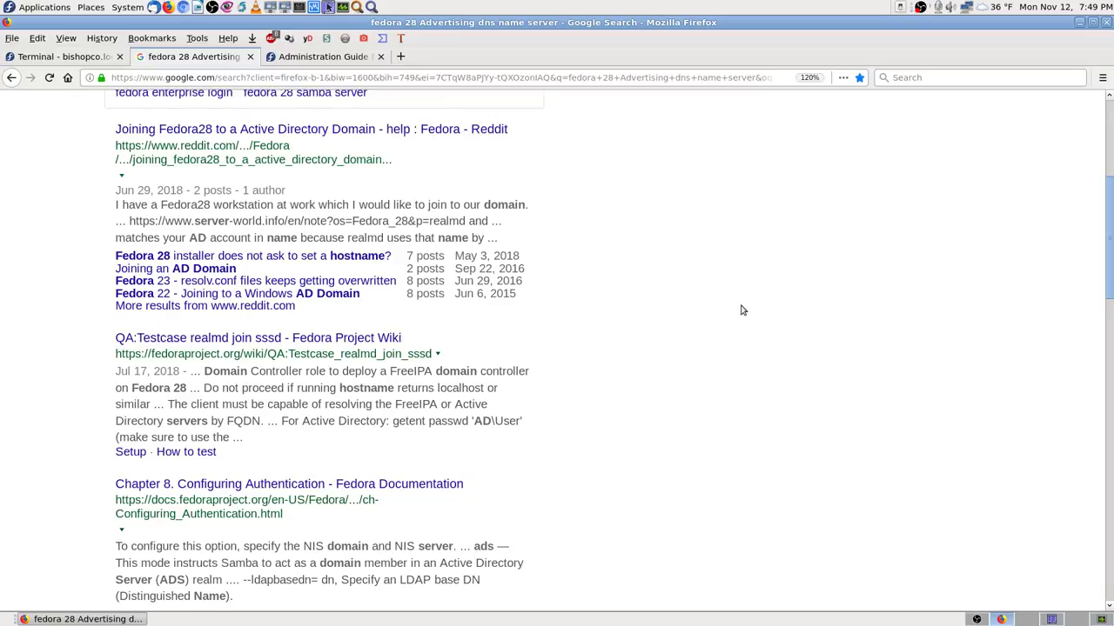
pyautogui.scroll(3, 735, 313)
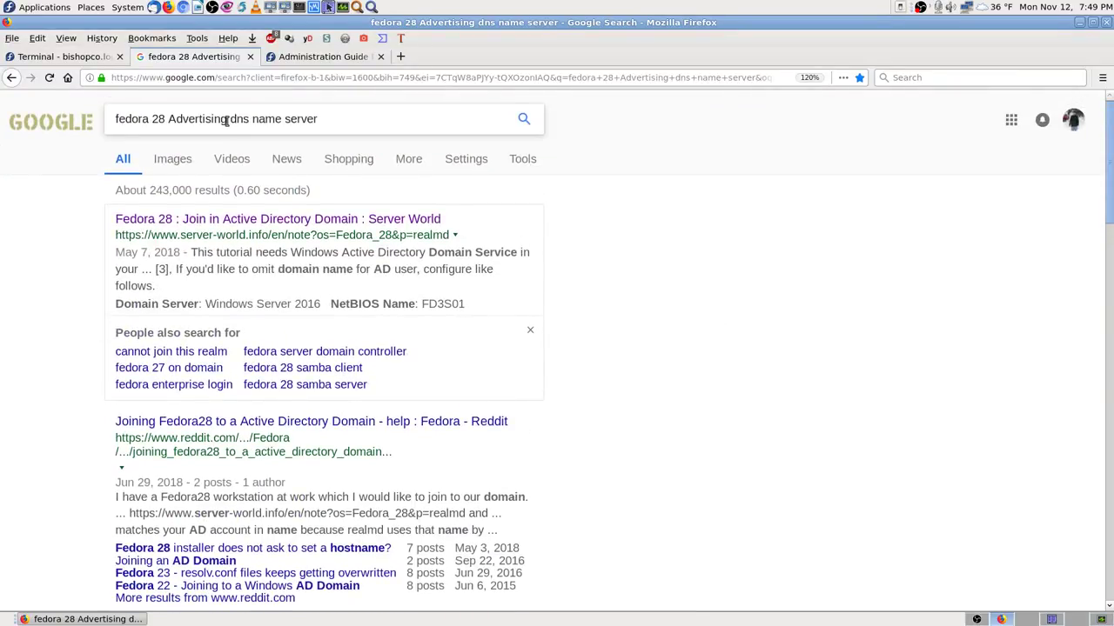
pyautogui.click(226, 122)
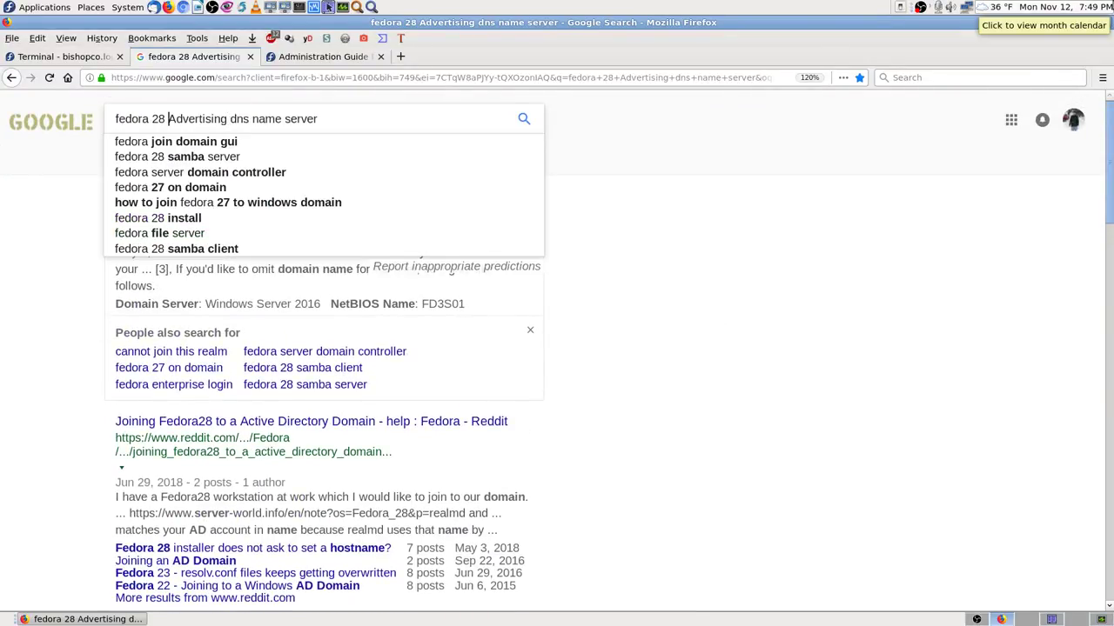
pyautogui.write('Setu')
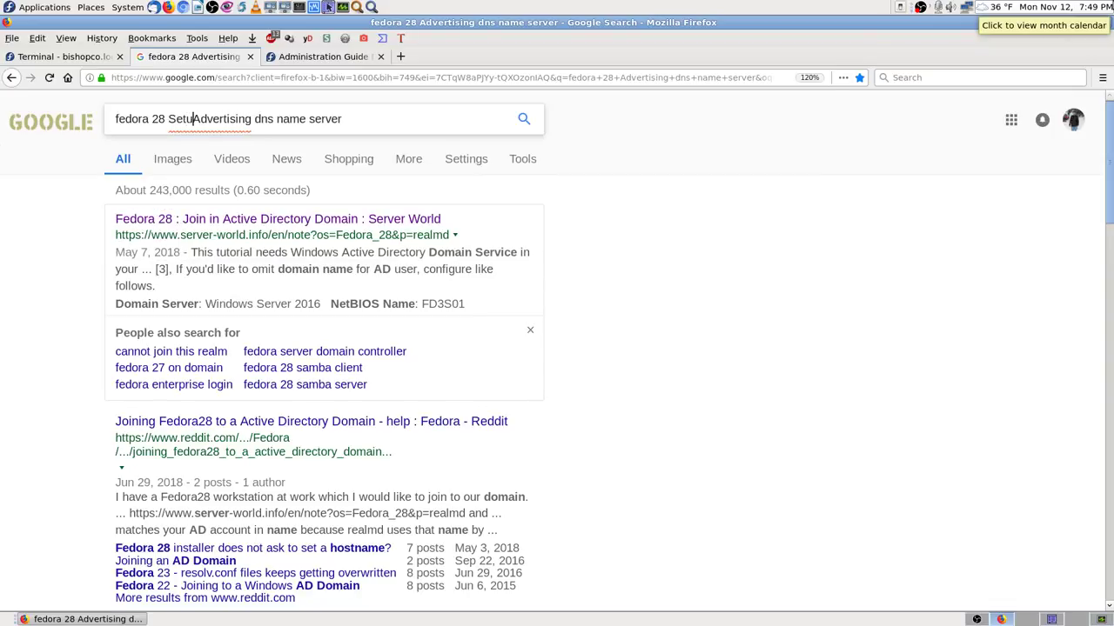
pyautogui.write('p')
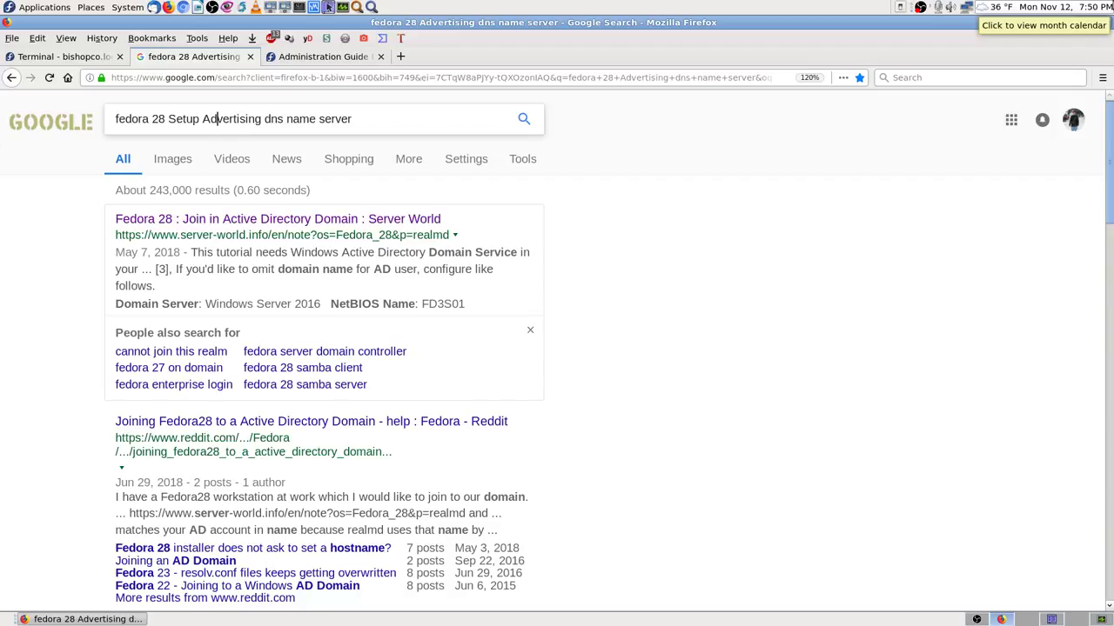
pyautogui.press('Delete')
pyautogui.write('a')
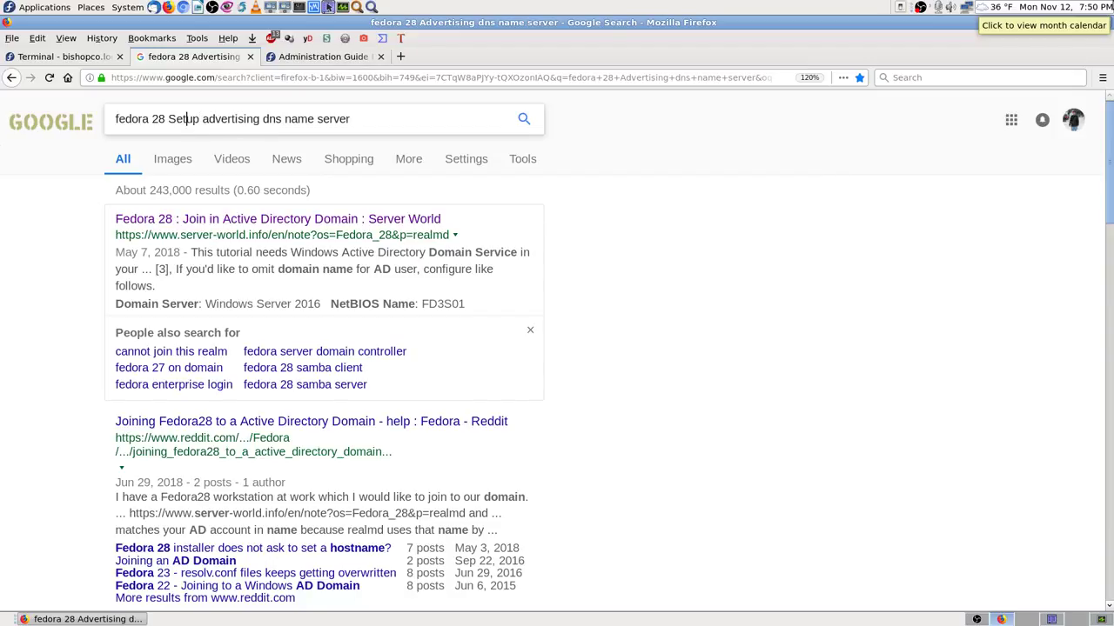
pyautogui.press('BackSpace')
pyautogui.write('s')
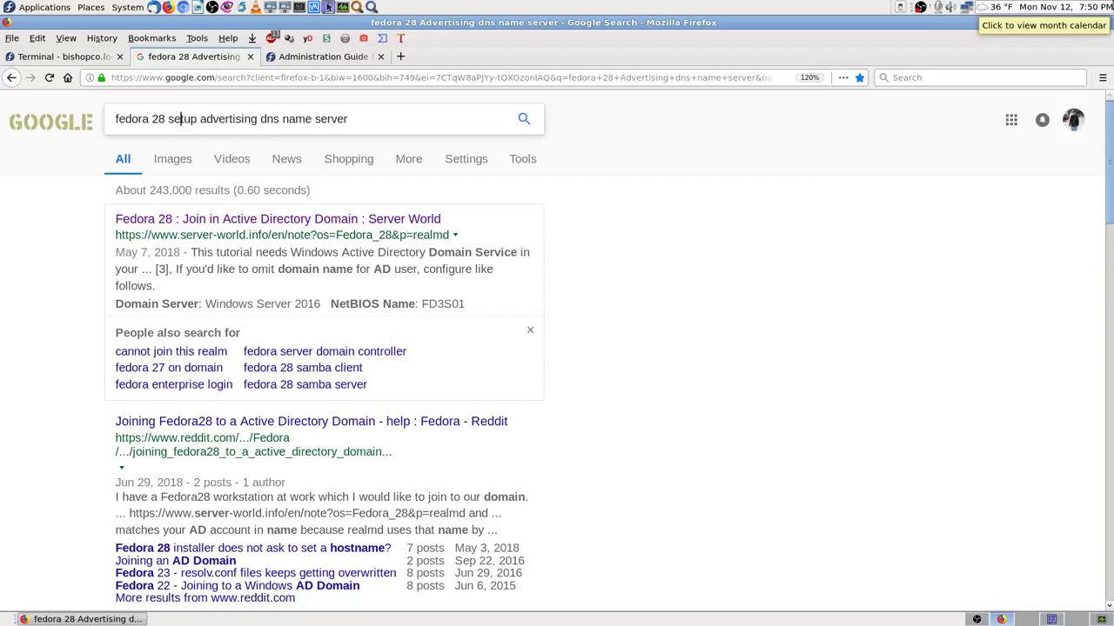
pyautogui.press('Return')
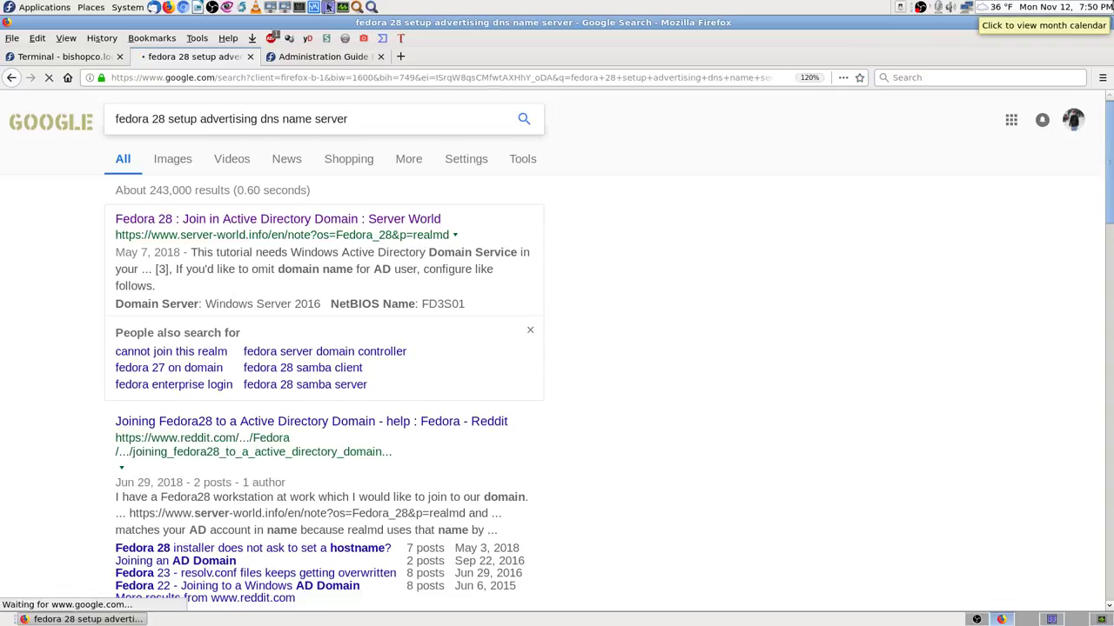
# Bookmark the results page in the Fedora 28 DNS folder and open the Server World result in a new tab
pyautogui.click(859, 77)
pyautogui.click(779, 266)
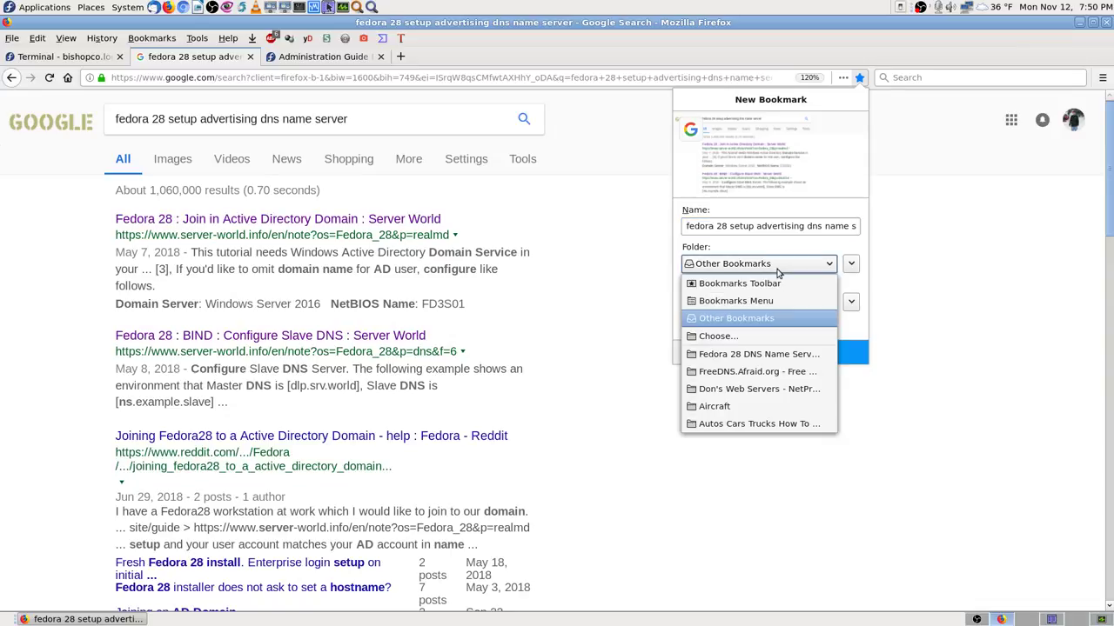
pyautogui.click(783, 354)
pyautogui.click(826, 356)
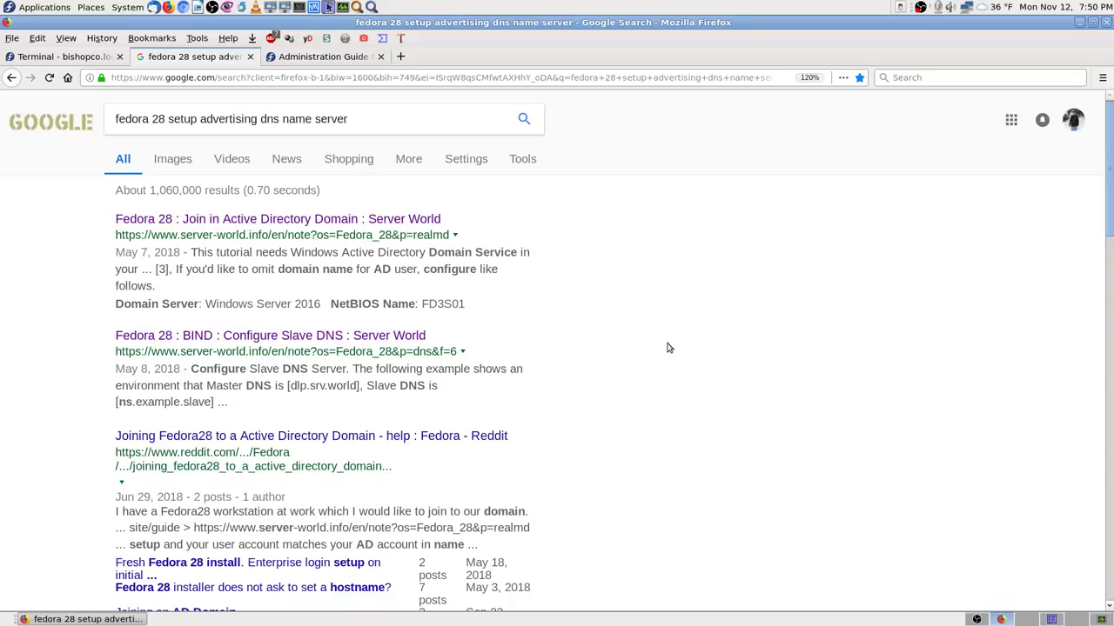
pyautogui.middleClick(267, 218)
# Search the Server World article for 'Advertising', then close its tab
pyautogui.click(300, 58)
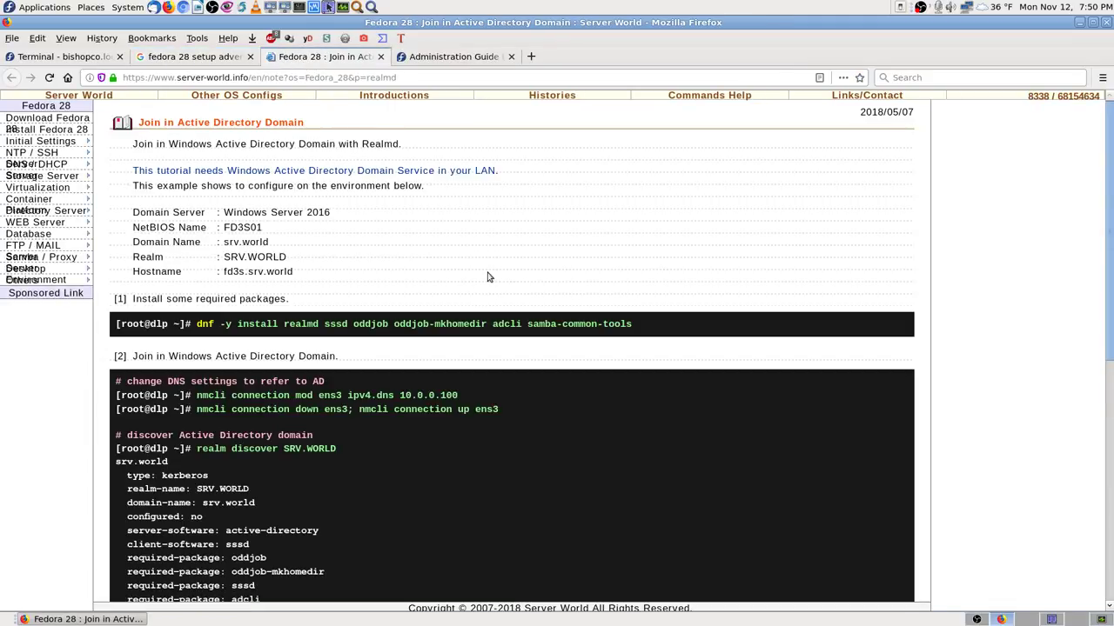
pyautogui.hotkey('ctrl', 'f')
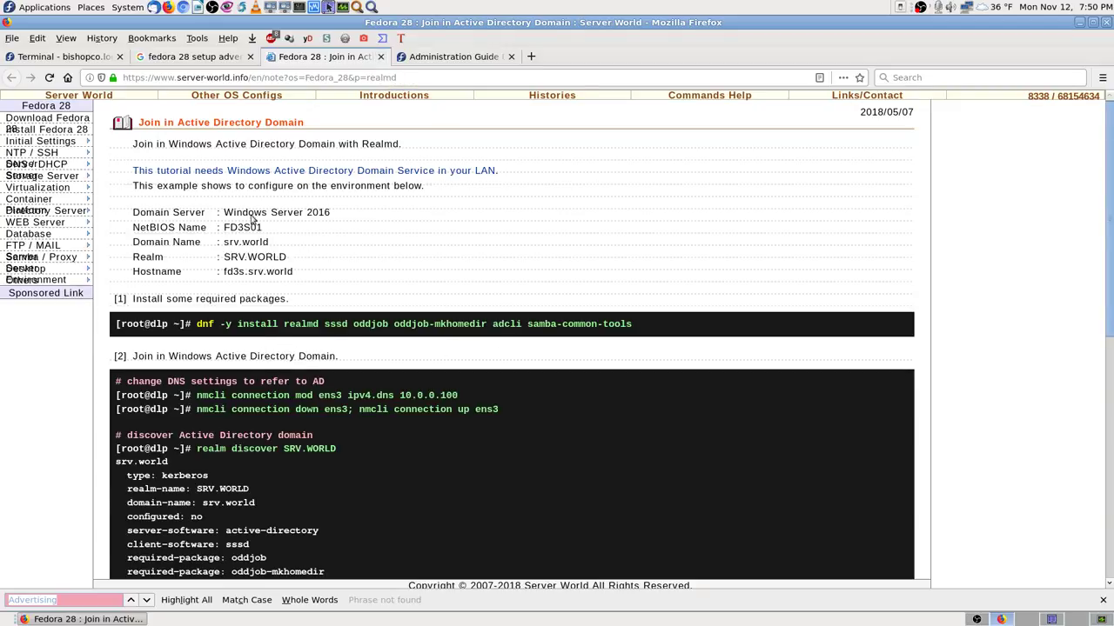
pyautogui.scroll(-10, 973, 474)
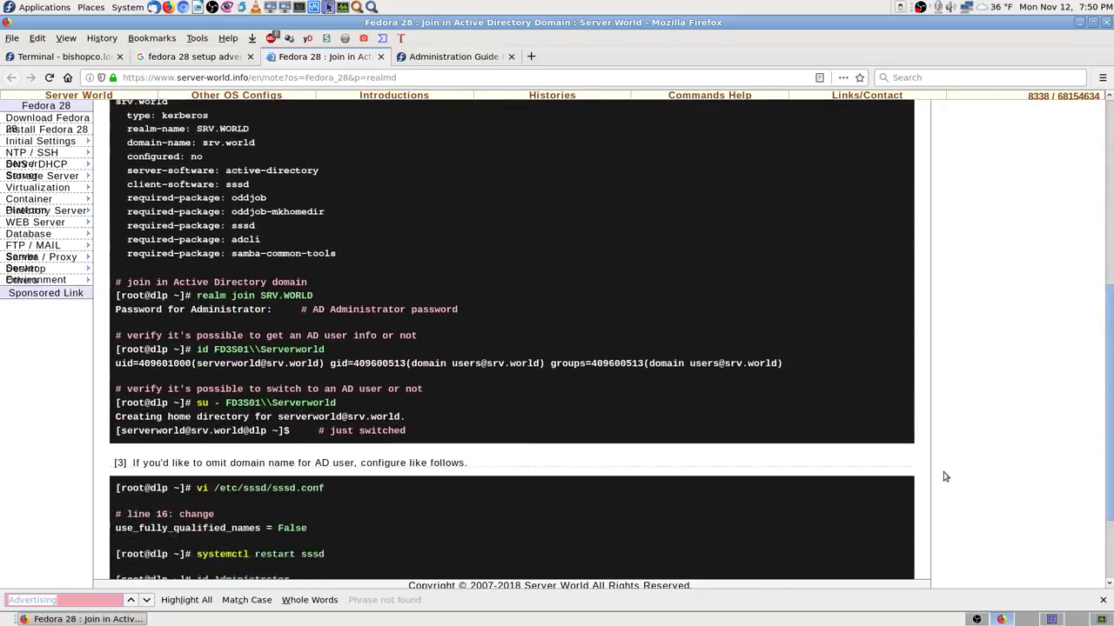
pyautogui.scroll(10, 935, 470)
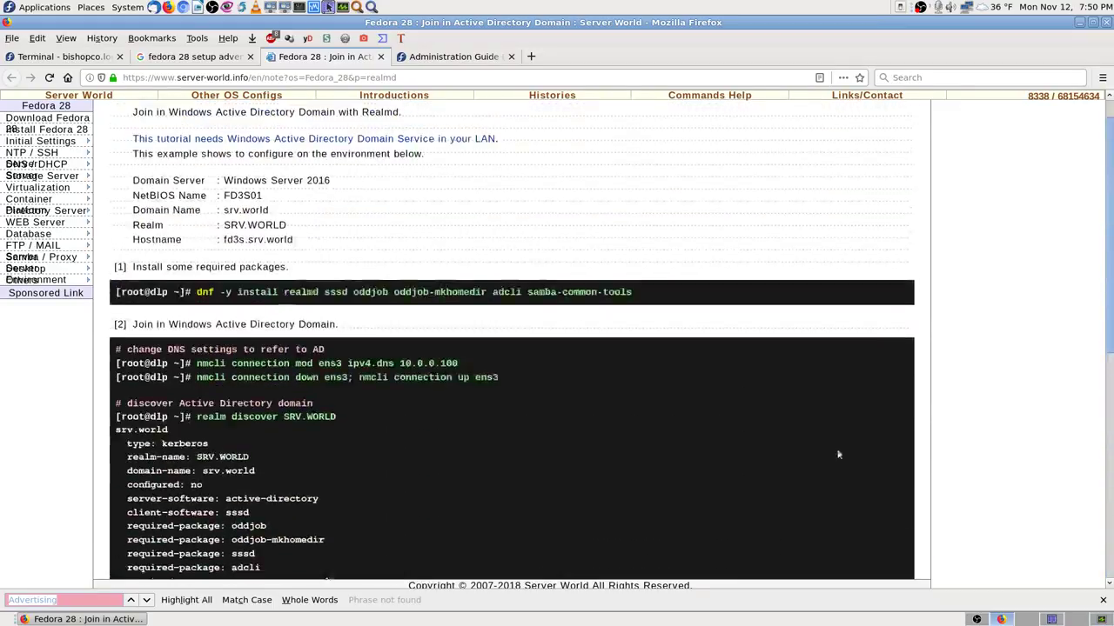
pyautogui.click(380, 57)
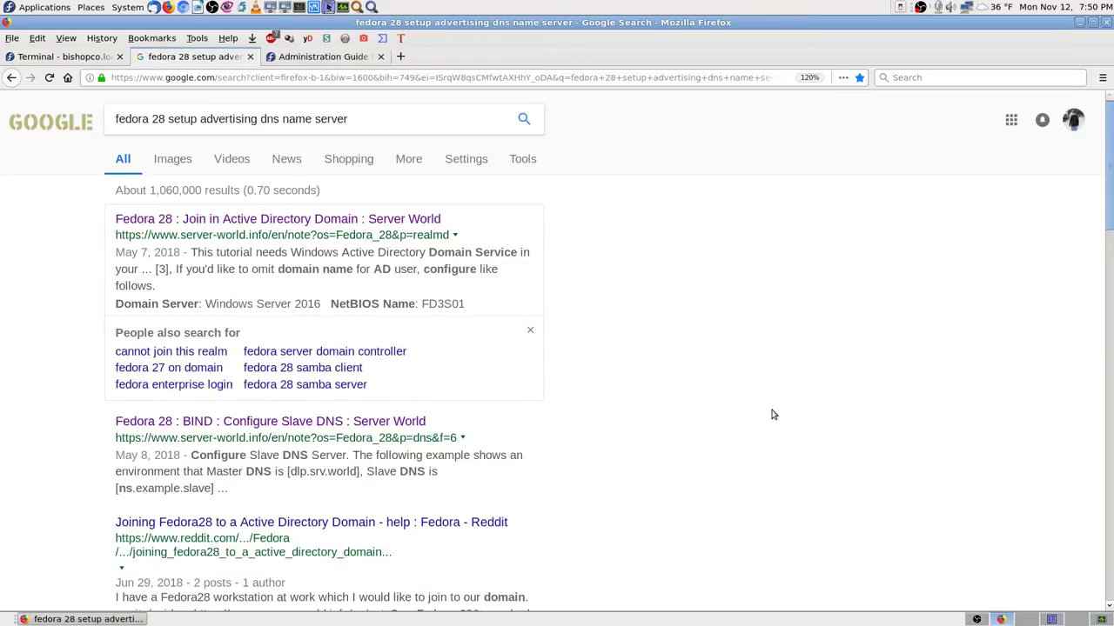
# Open the Reddit result about joining Fedora28 to Active Directory in a new tab
pyautogui.scroll(-5, 771, 415)
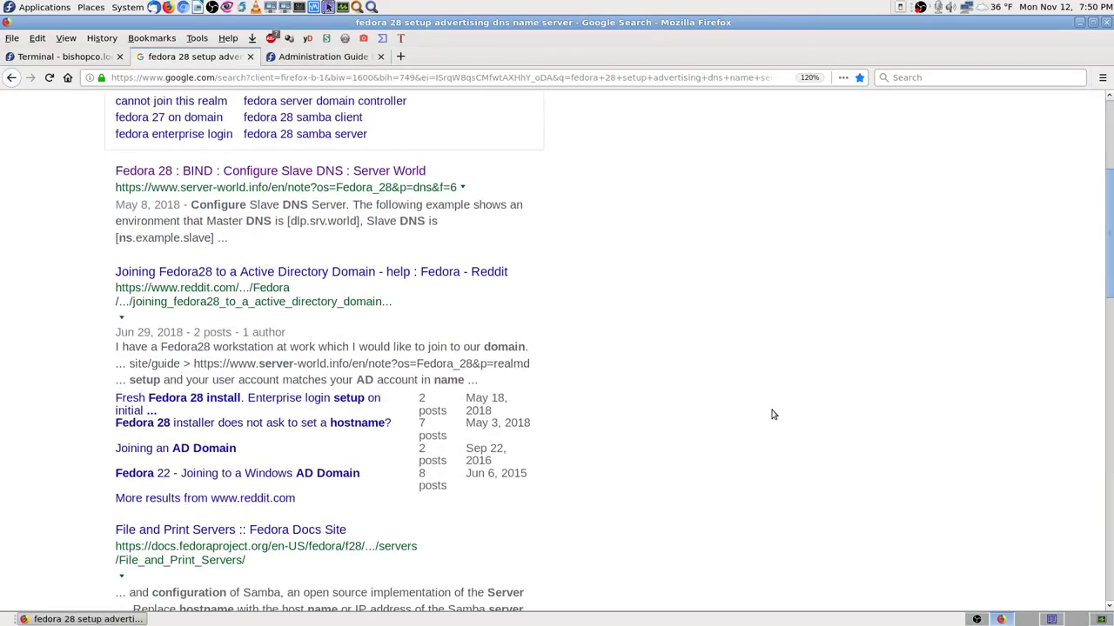
pyautogui.scroll(-3, 714, 326)
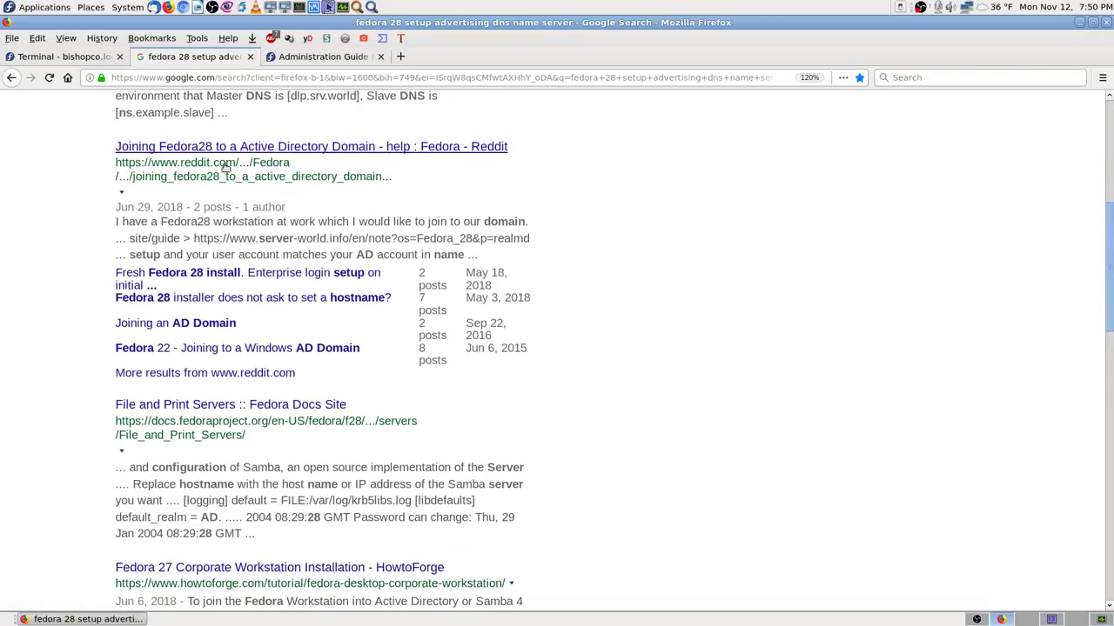
pyautogui.middleClick(286, 148)
# Search the Reddit thread for 'Advertising' and close it after finding no match
pyautogui.click(348, 57)
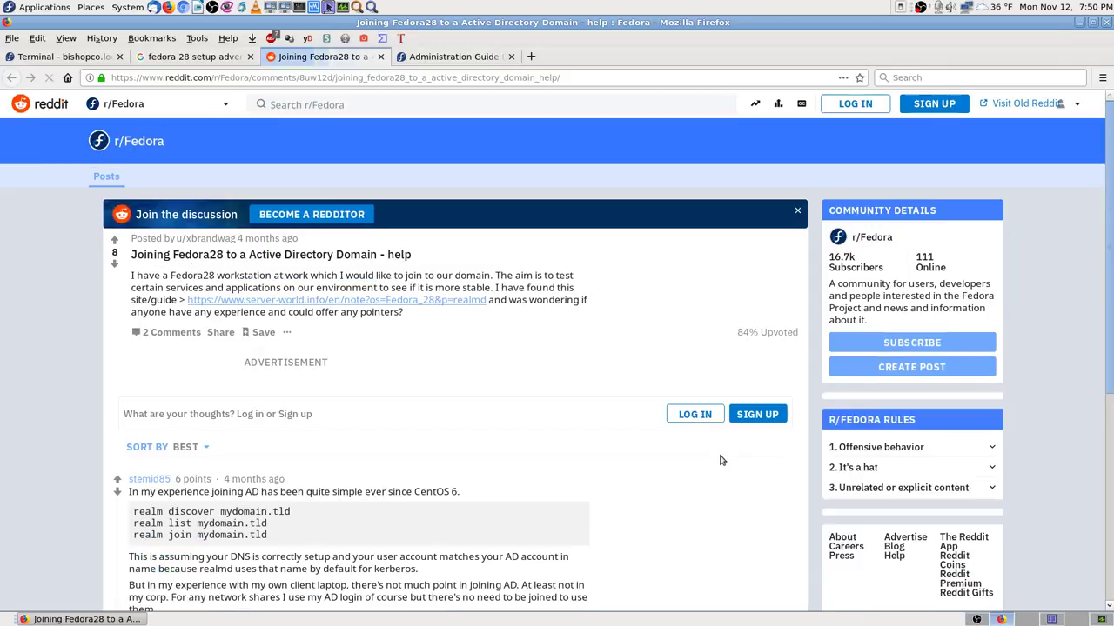
pyautogui.hotkey('ctrl', 'f')
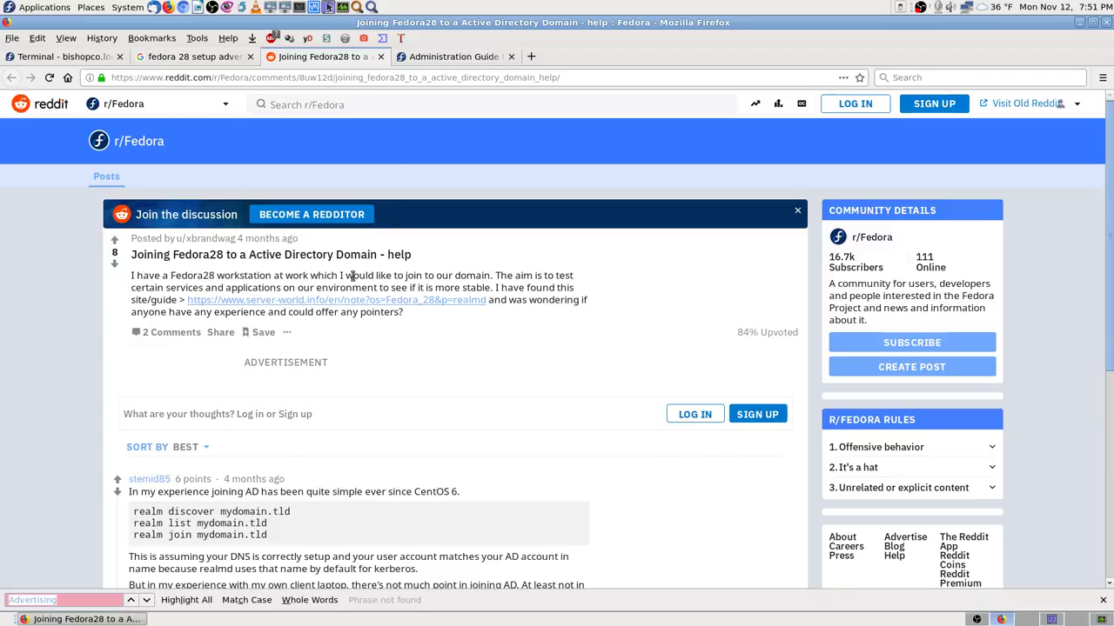
pyautogui.click(380, 56)
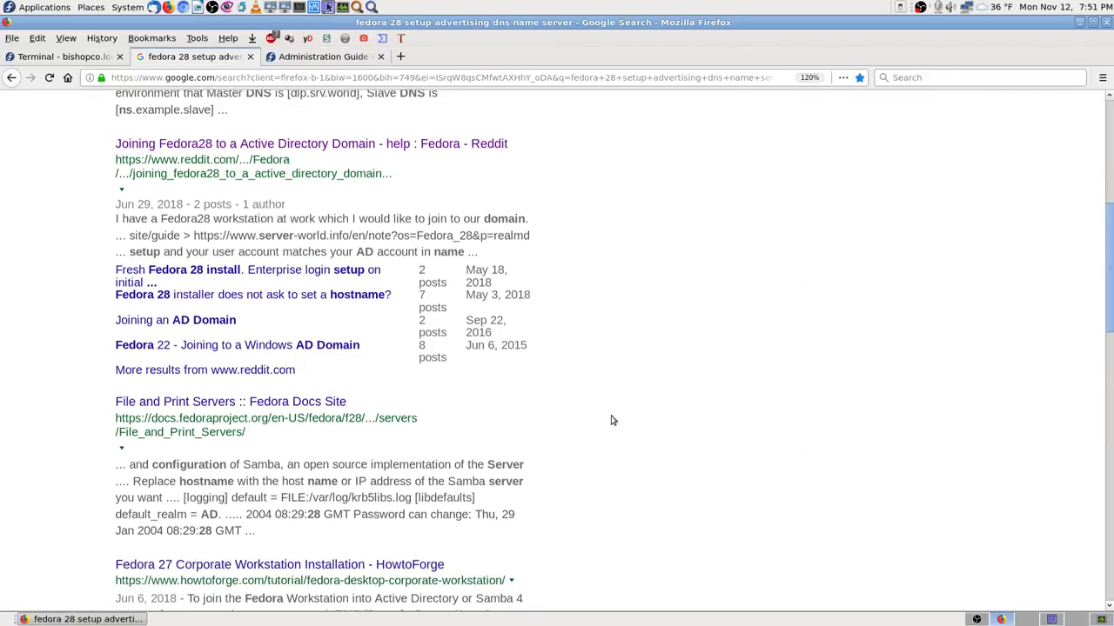
# Open the 'Fedora 27 Corporate Workstation Installation - HowtoForge' result in a new background tab
pyautogui.scroll(-4, 612, 420)
pyautogui.scroll(-3, 611, 420)
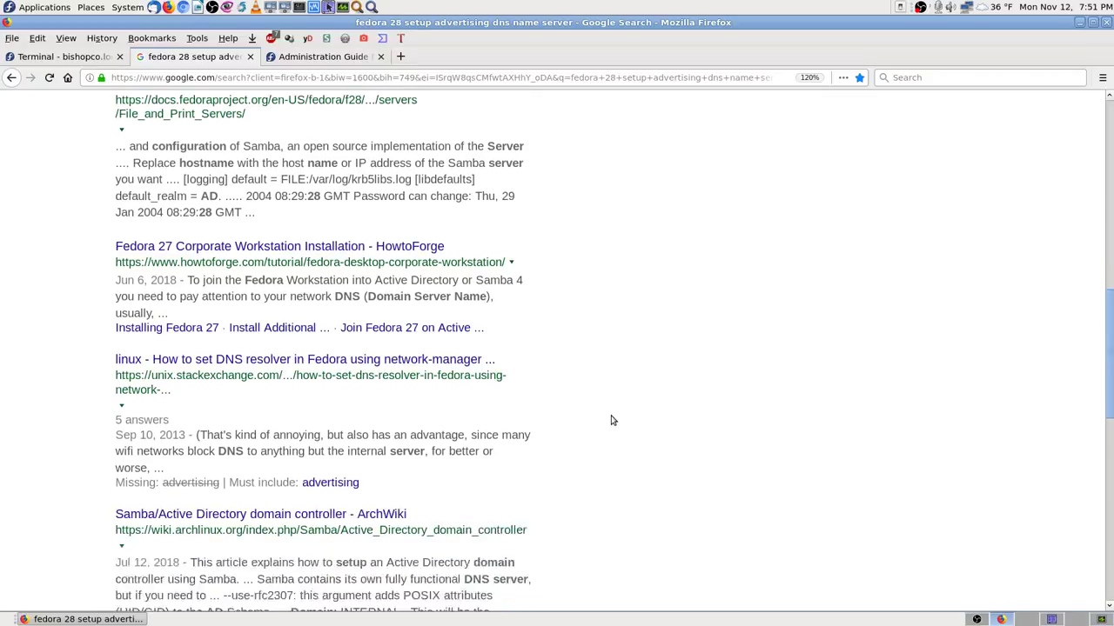
pyautogui.scroll(-2, 611, 421)
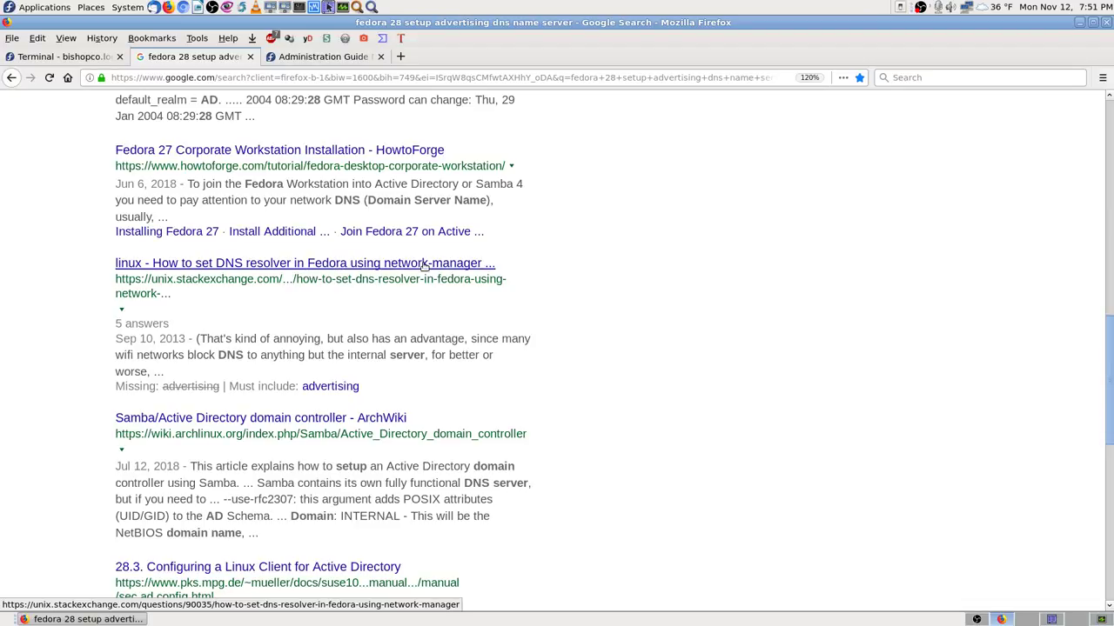
pyautogui.middleClick(382, 152)
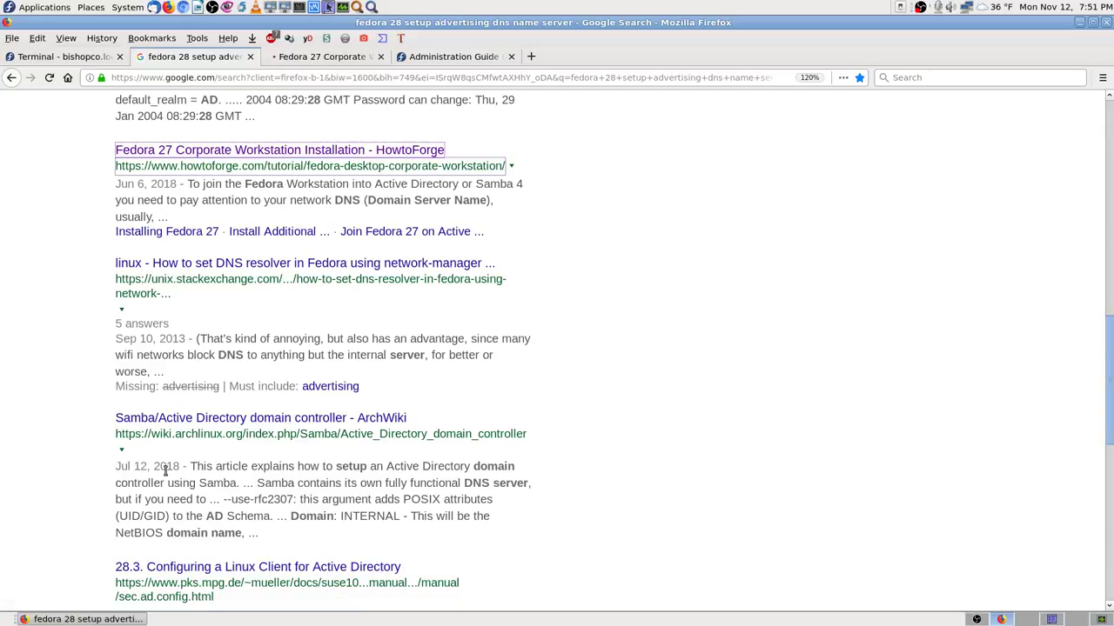
# Zoom the HowtoForge article to 110%, search it for 'Advertising', skim it, then close it
pyautogui.click(352, 60)
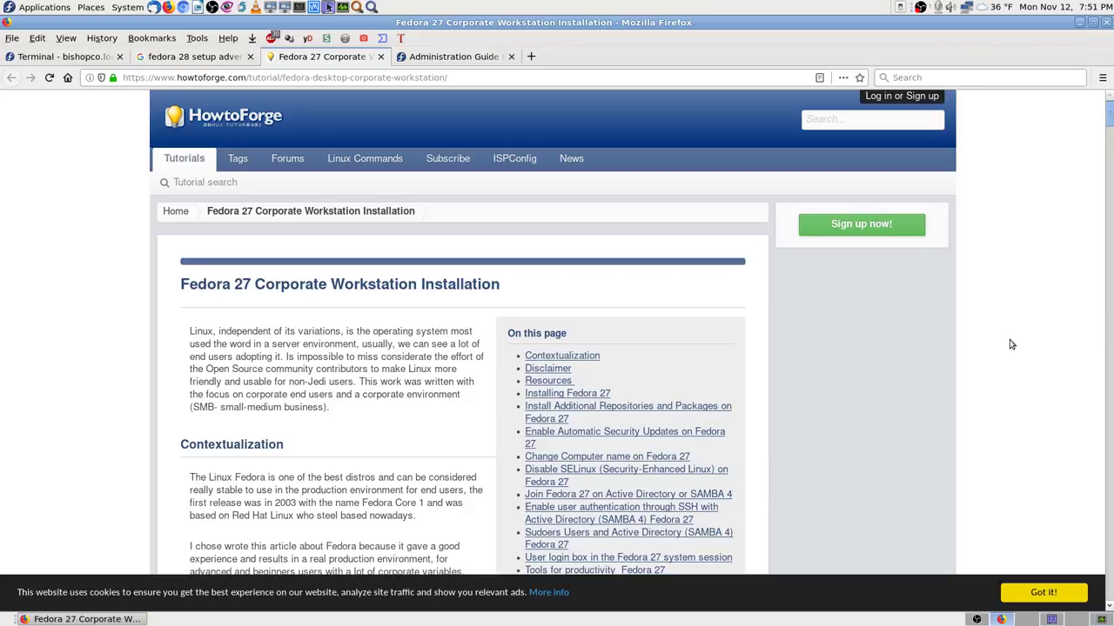
pyautogui.hotkey('ctrl', '+')
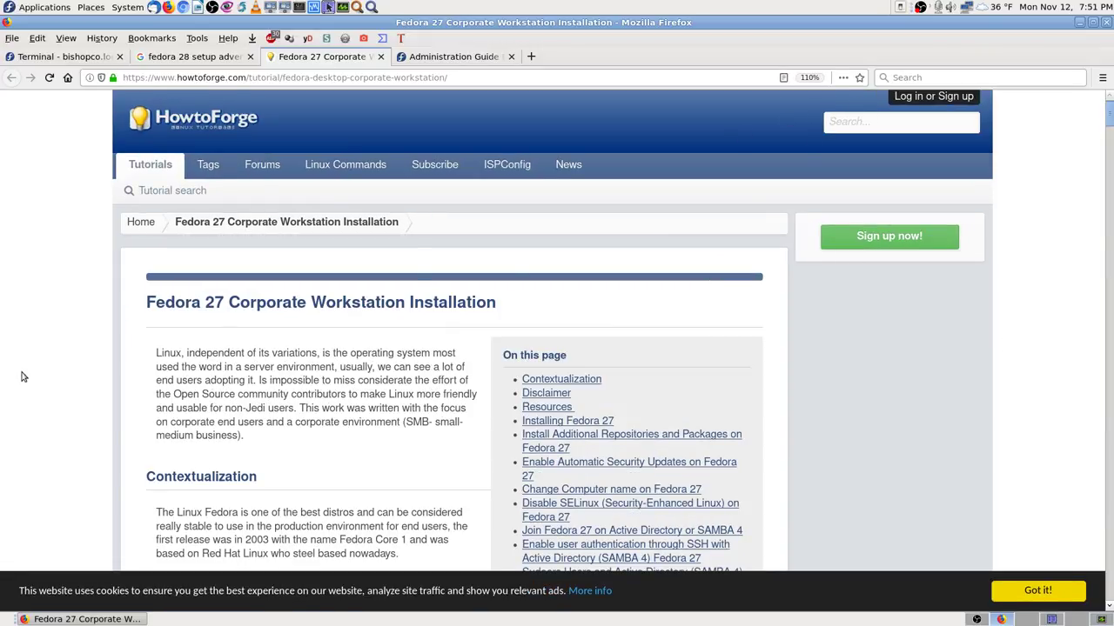
pyautogui.hotkey('ctrl', 'f')
pyautogui.press('Return')
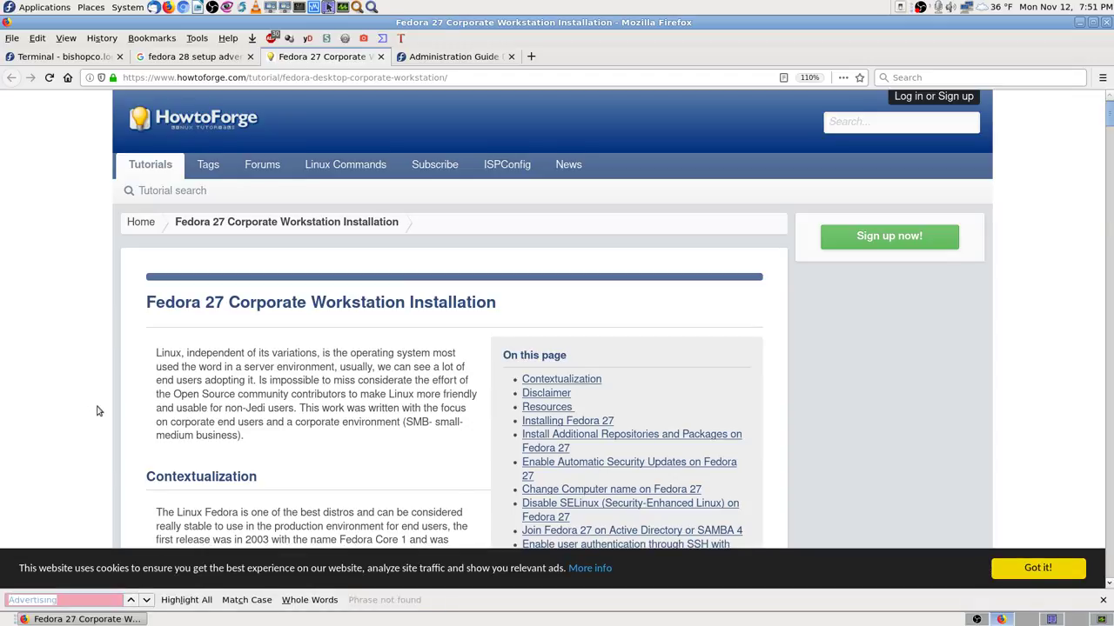
pyautogui.scroll(-3, 50, 417)
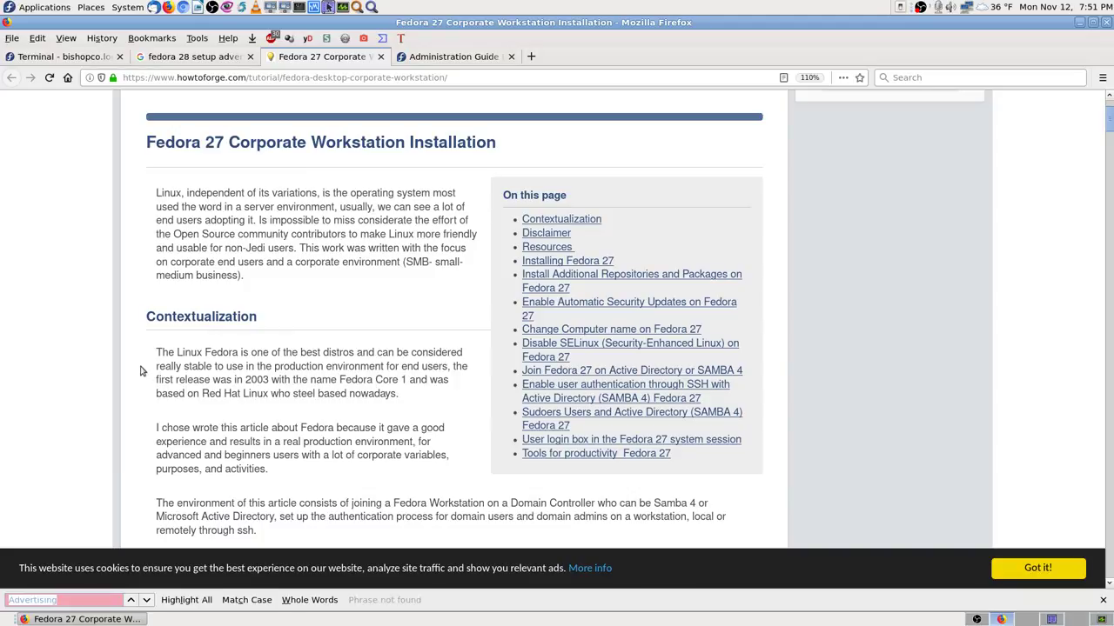
pyautogui.scroll(-3, 139, 376)
pyautogui.scroll(-3, 136, 380)
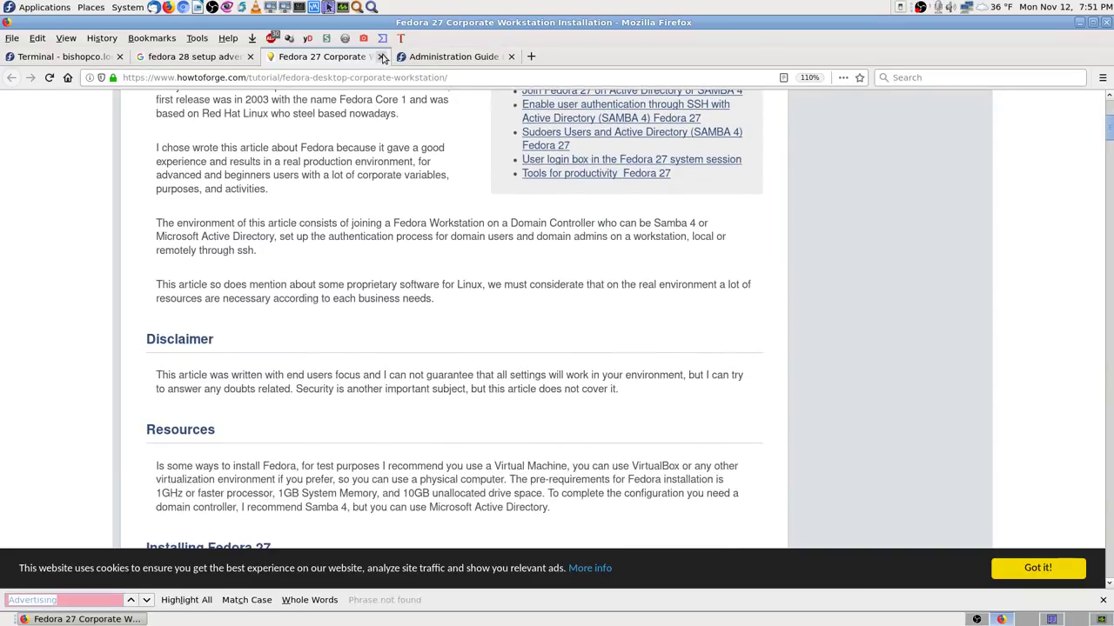
pyautogui.click(381, 57)
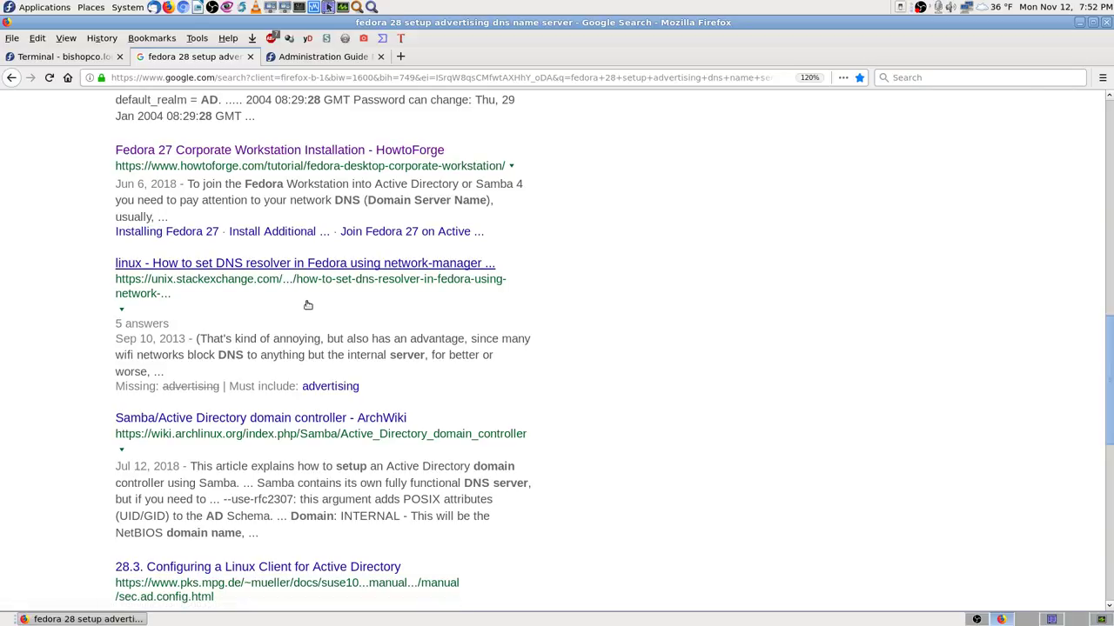
pyautogui.middleClick(320, 265)
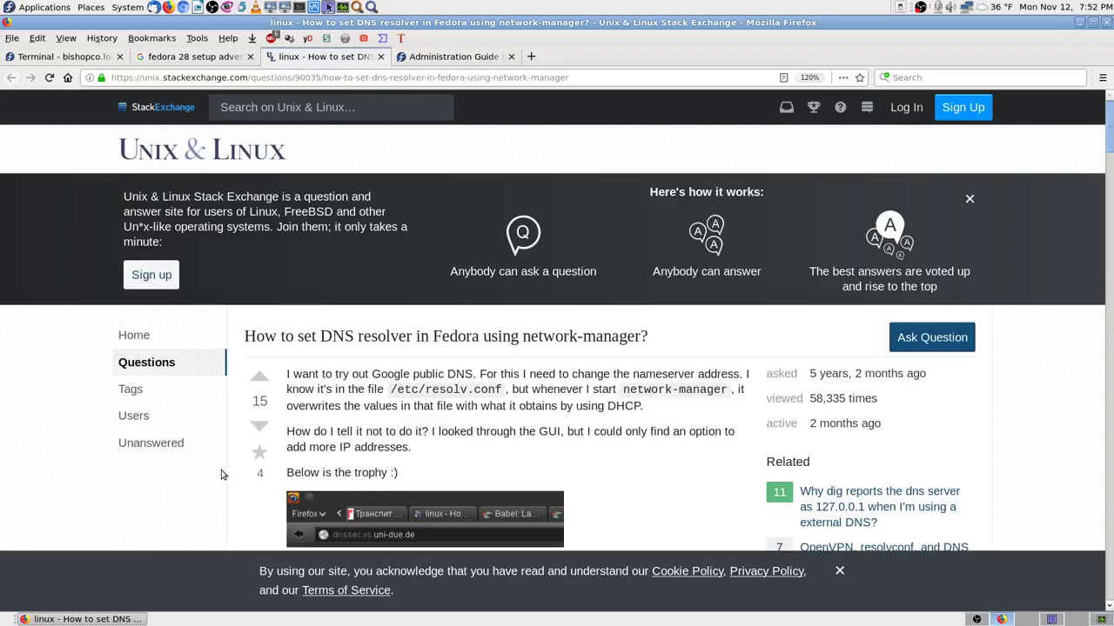
pyautogui.hotkey('ctrl', 'f')
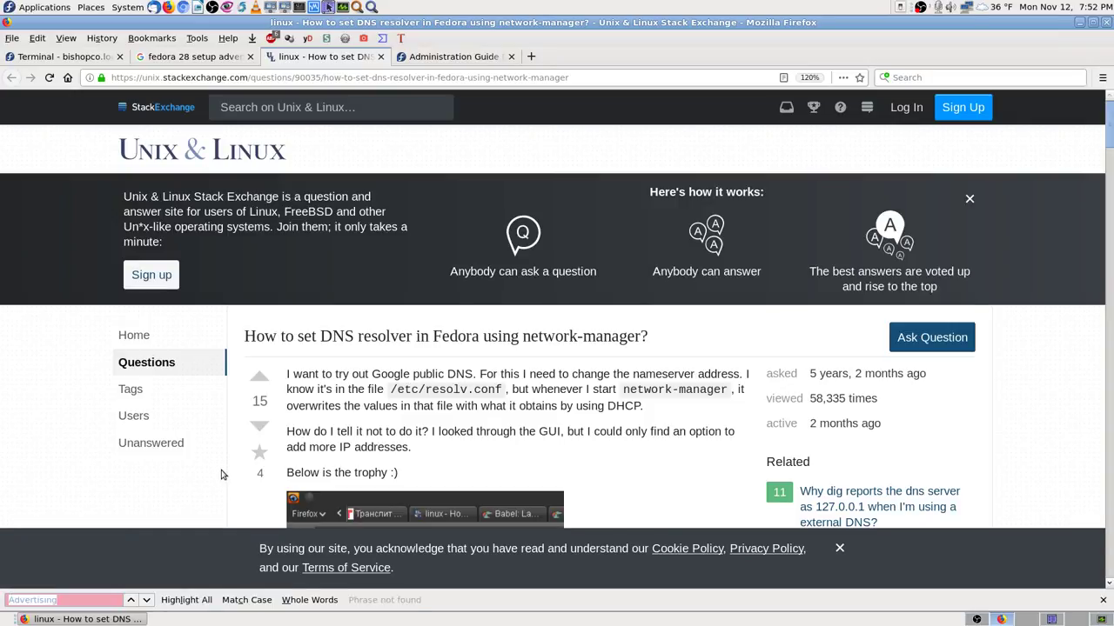
pyautogui.scroll(-3, 671, 419)
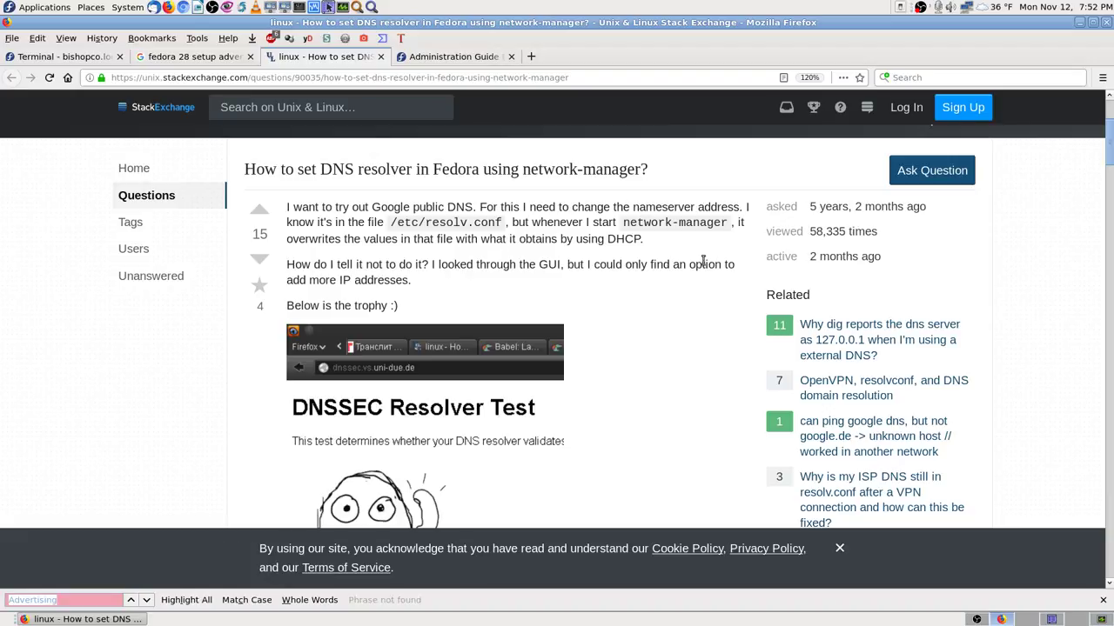
pyautogui.scroll(-10, 679, 373)
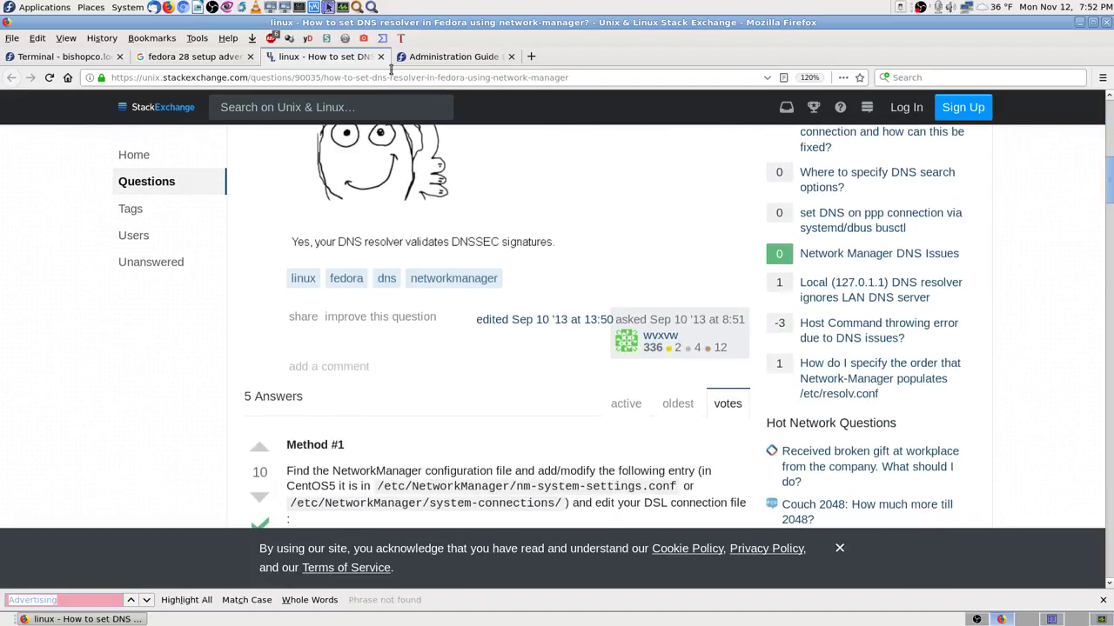
pyautogui.click(380, 56)
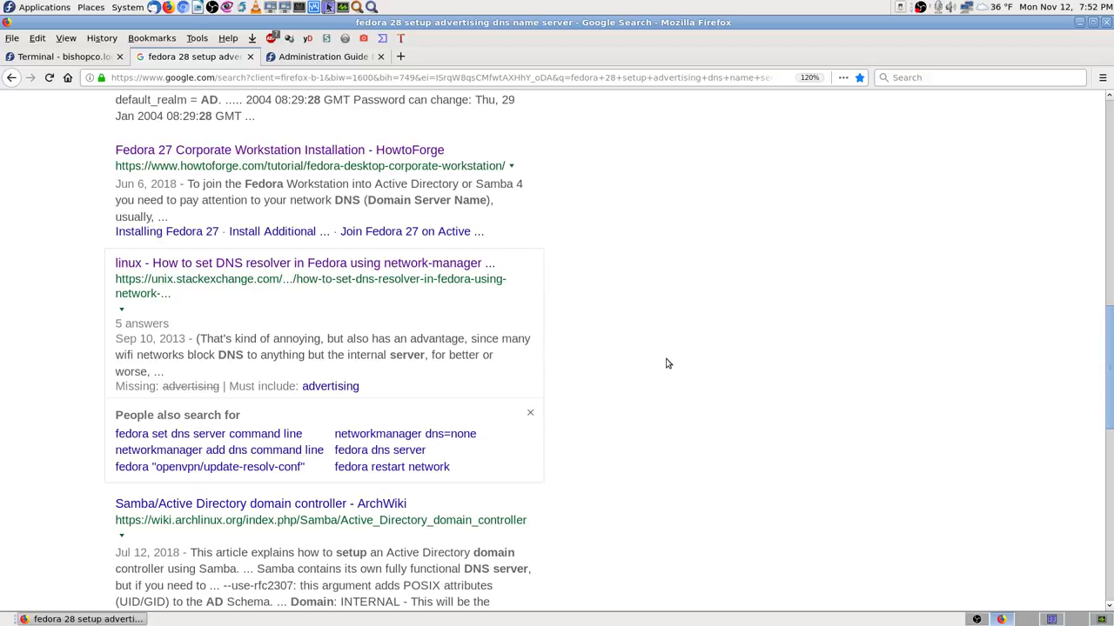
# Copy the 'fedora 28 setup advertising dns name server' query from Google, then close the results tab
pyautogui.scroll(-6, 666, 364)
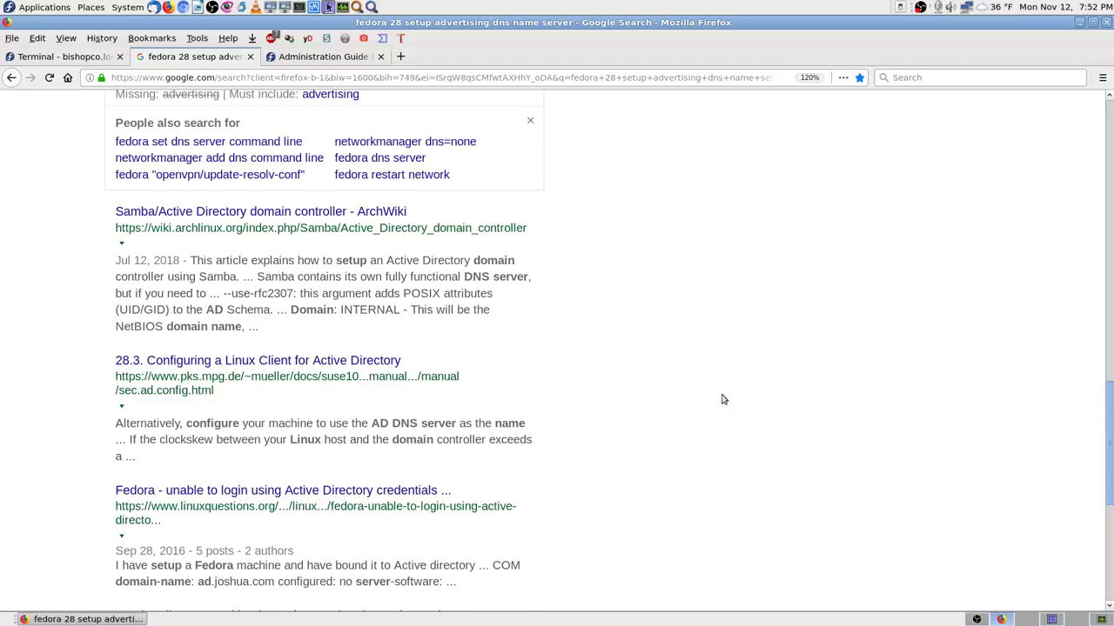
pyautogui.scroll(-3, 748, 399)
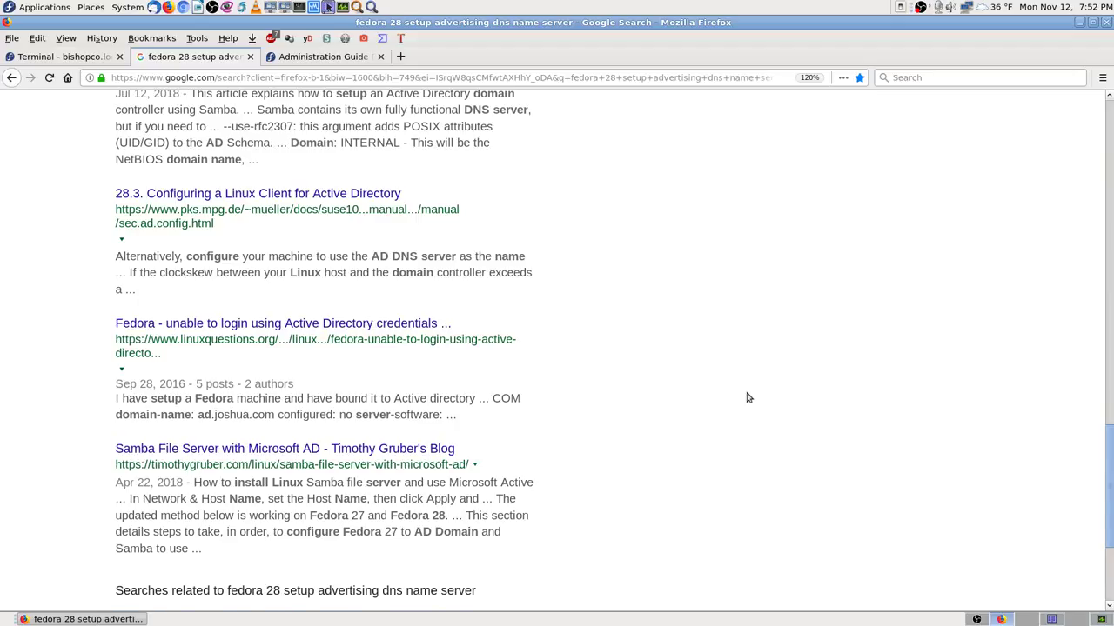
pyautogui.scroll(-4, 746, 398)
pyautogui.scroll(4, 1107, 118)
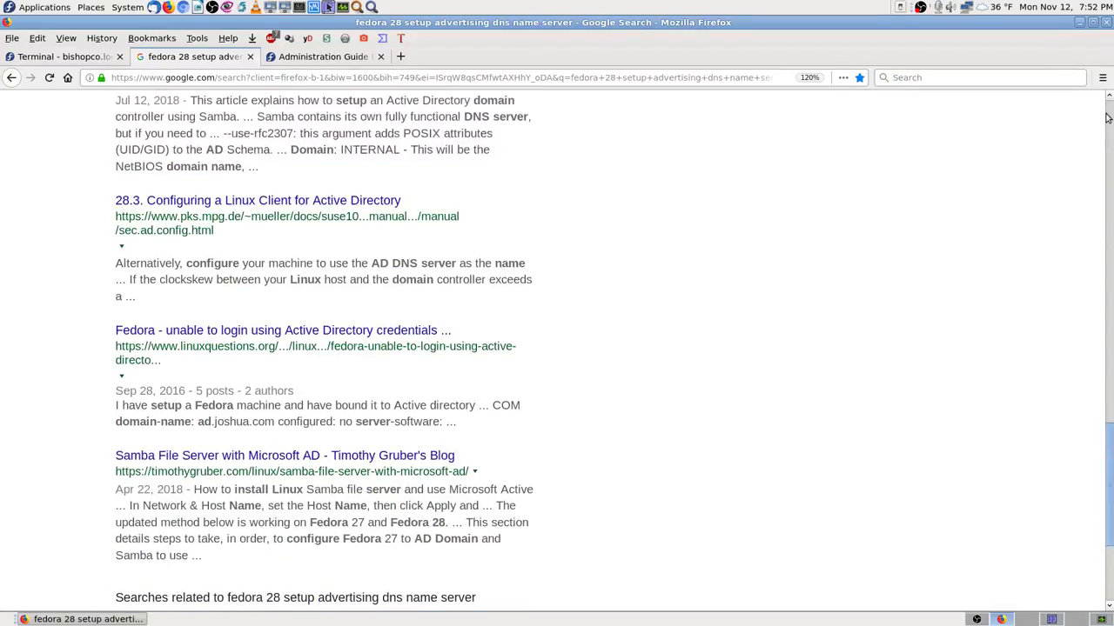
pyautogui.scroll(5, 1107, 118)
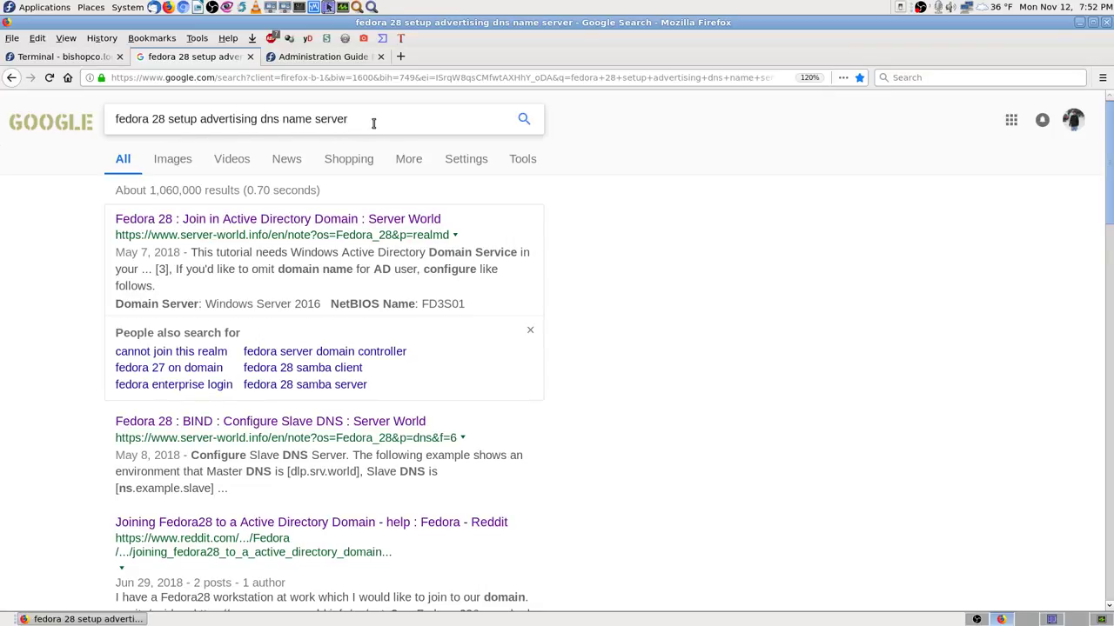
pyautogui.click(317, 116)
pyautogui.moveTo(389, 118); pyautogui.dragTo(89, 106)
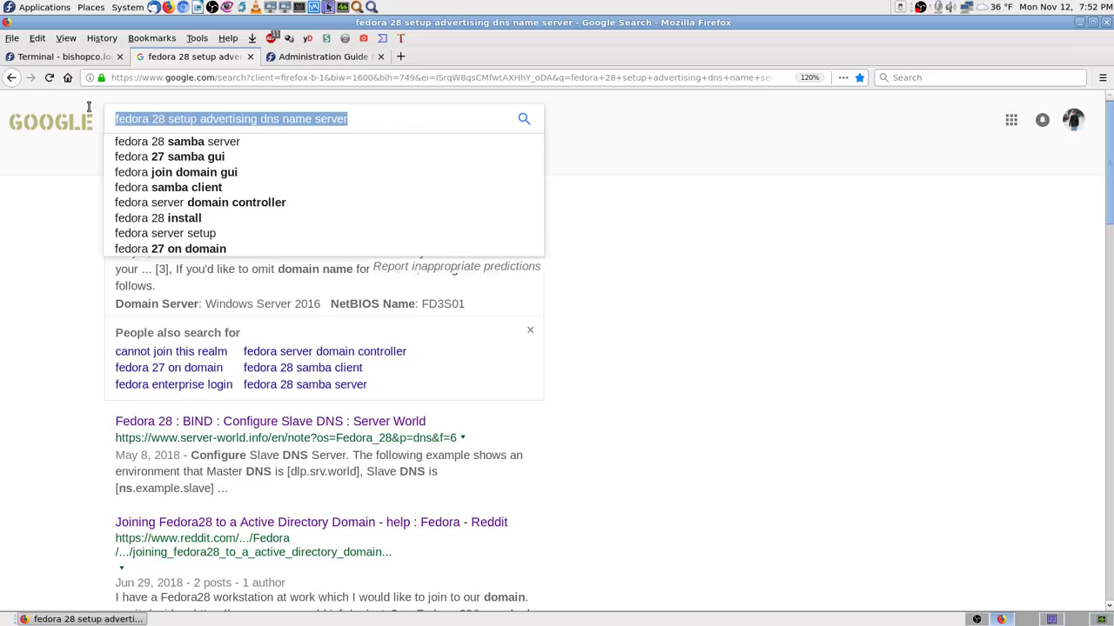
pyautogui.rightClick(253, 117)
pyautogui.click(288, 161)
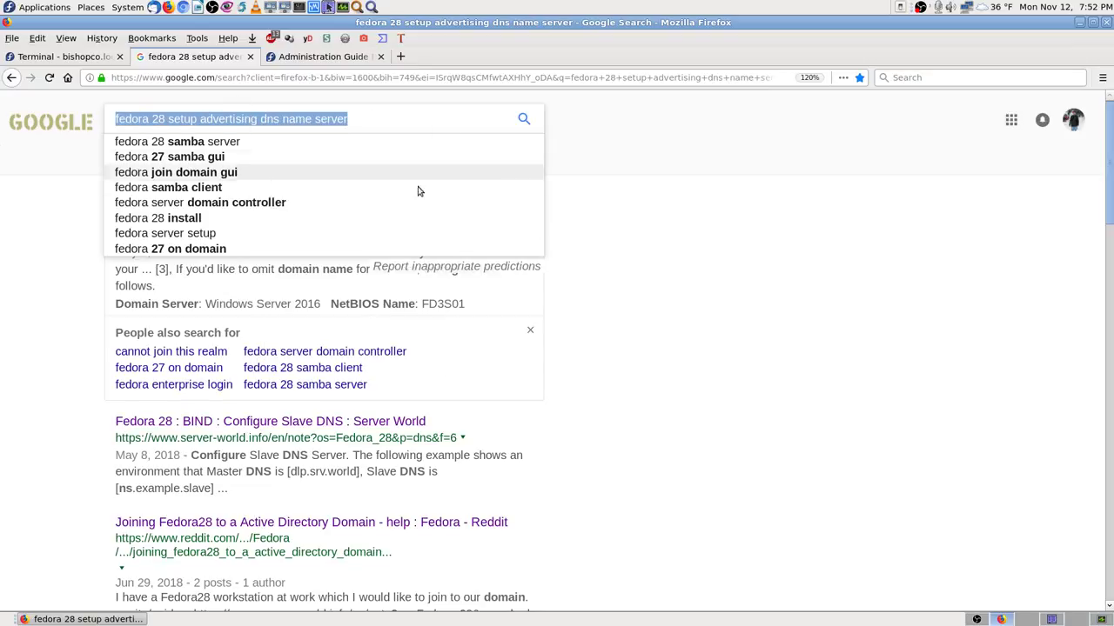
pyautogui.click(345, 116)
pyautogui.click(249, 56)
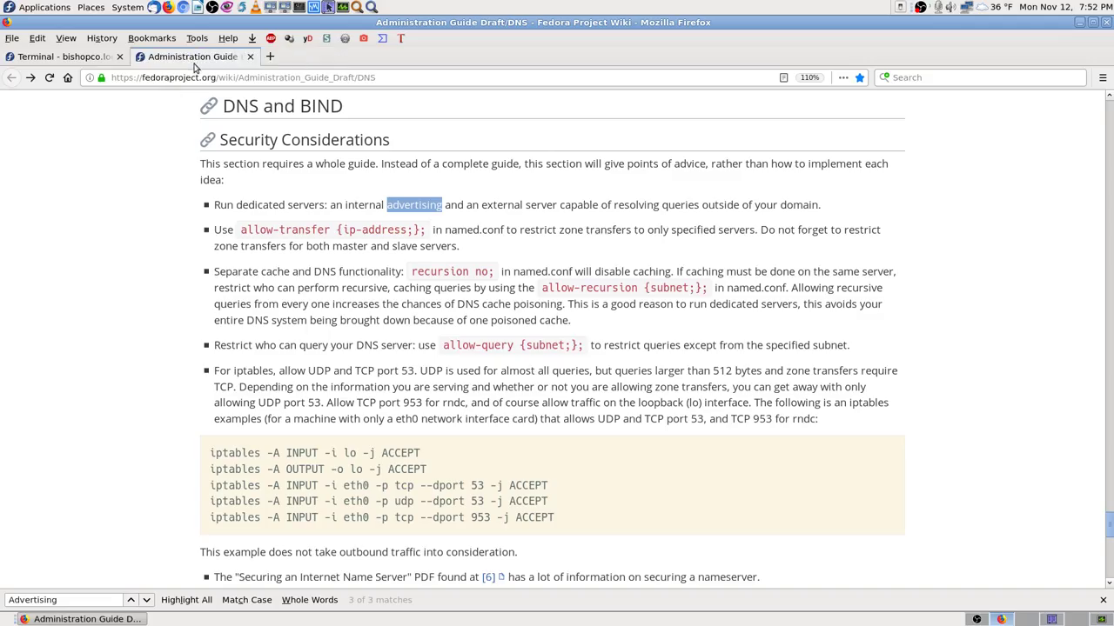
# Search the Fedora wiki for the pasted 'fedora 28 setup advertising dns name server' query
pyautogui.click(1110, 123)
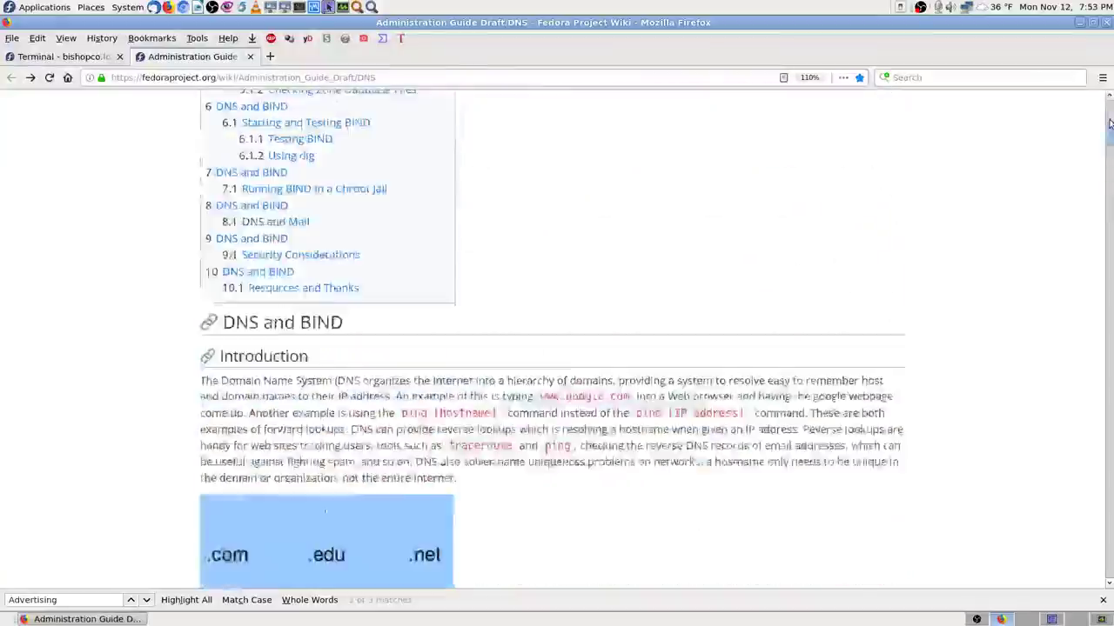
pyautogui.click(501, 109)
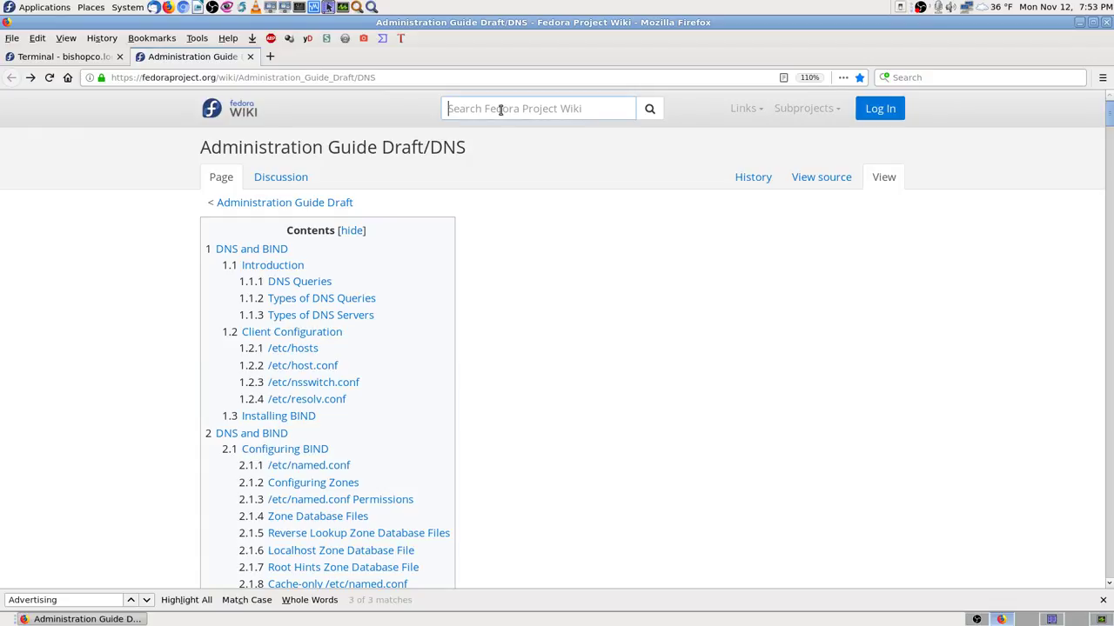
pyautogui.hotkey('ctrl', 'v')
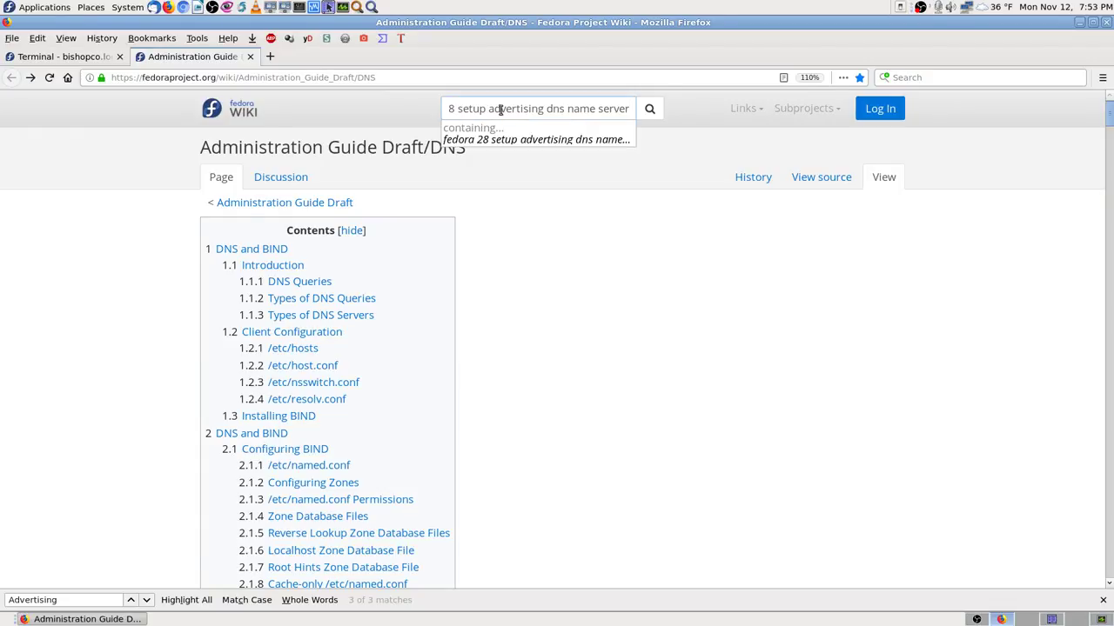
pyautogui.press('Return')
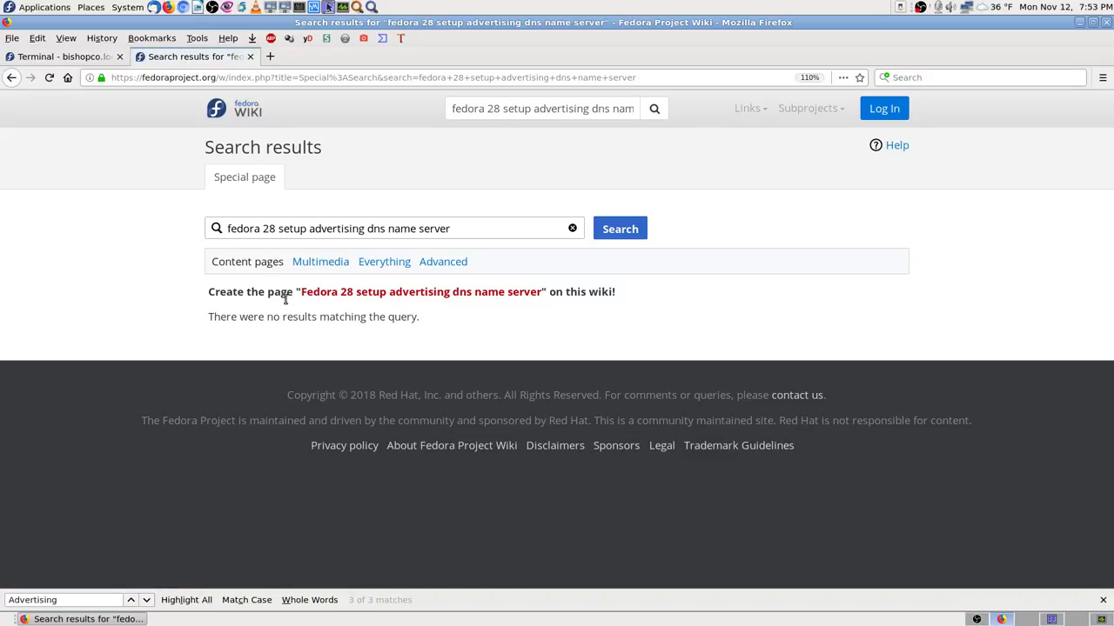
# Drop 'fedora 28' and search the wiki again for 'setup advertising dns name server'
pyautogui.click(513, 108)
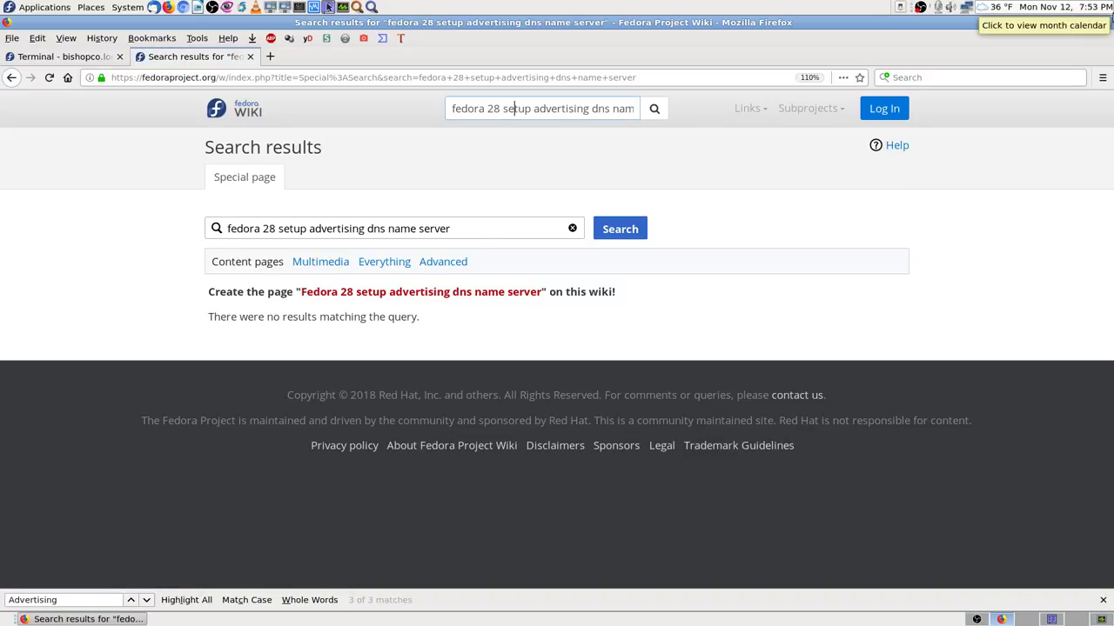
pyautogui.press('BackSpace')
pyautogui.press('BackSpace')
pyautogui.press('BackSpace')
pyautogui.press('BackSpace')
pyautogui.press('BackSpace')
pyautogui.press('BackSpace')
pyautogui.press('BackSpace')
pyautogui.press('BackSpace')
pyautogui.press('BackSpace')
pyautogui.press('BackSpace')
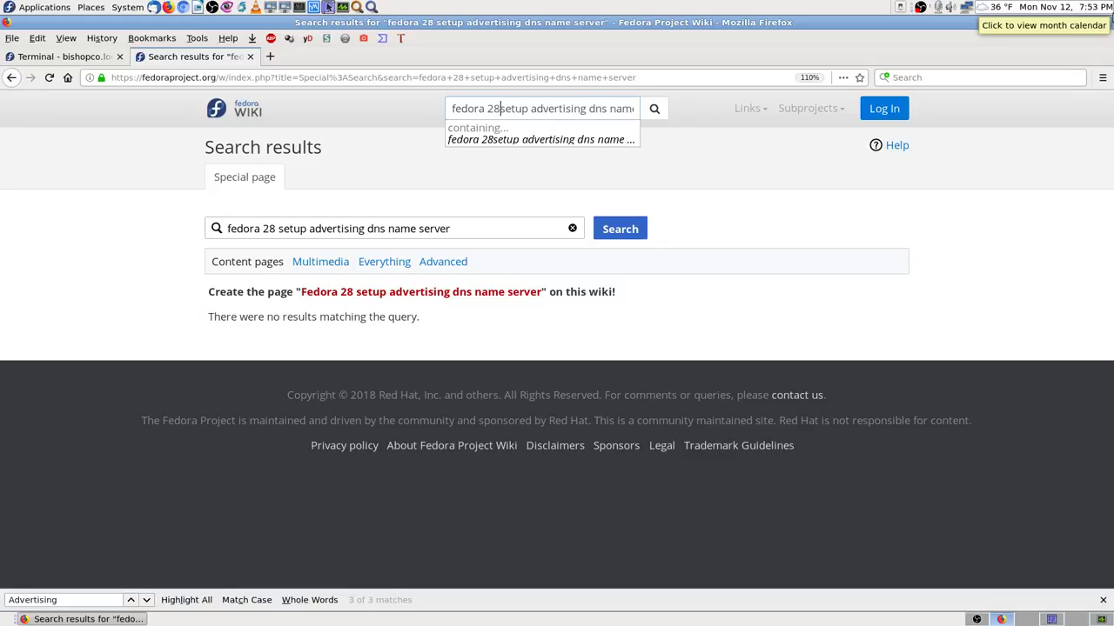
pyautogui.press('Return')
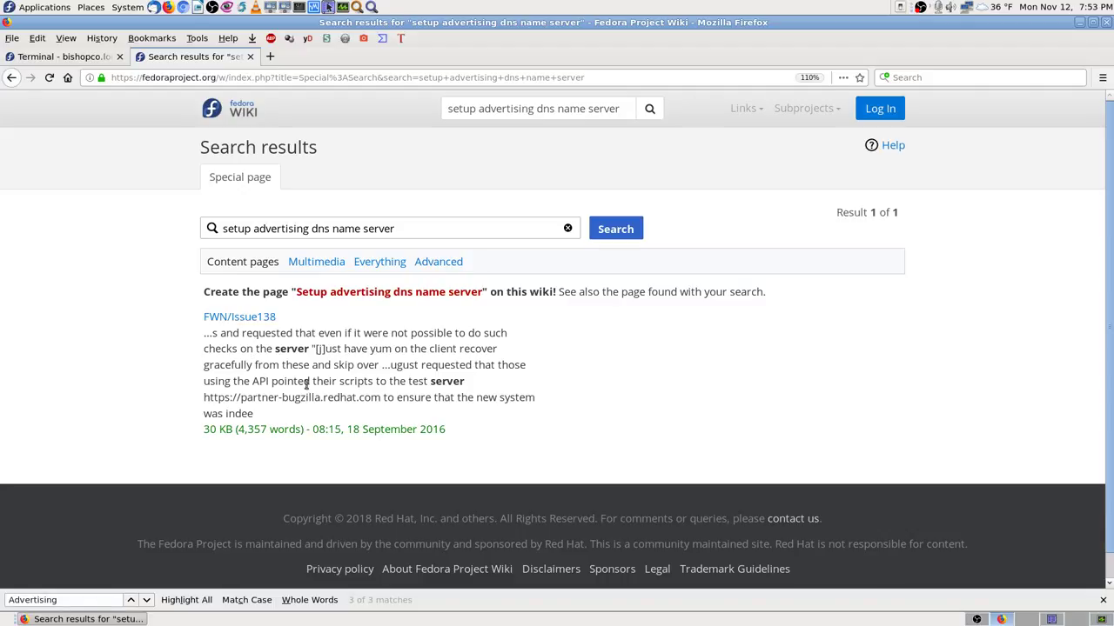
# Open FWN/Issue138 in a new tab and find its 'Advertising' match about the FUDCon Brno banner
pyautogui.middleClick(255, 320)
pyautogui.click(320, 57)
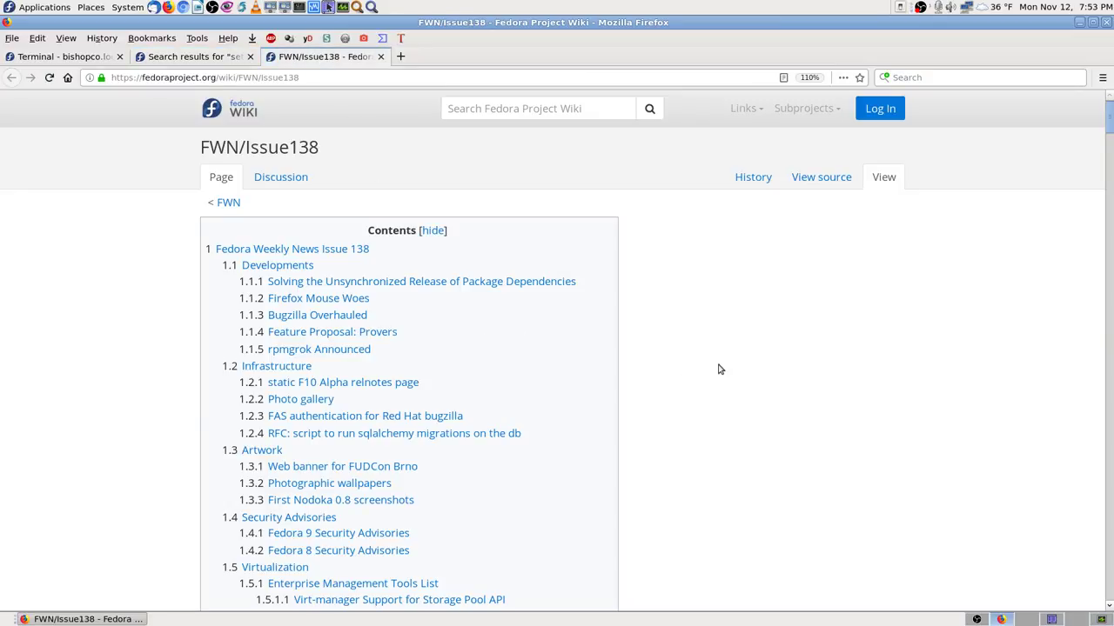
pyautogui.hotkey('ctrl', 'f')
pyautogui.press('Return')
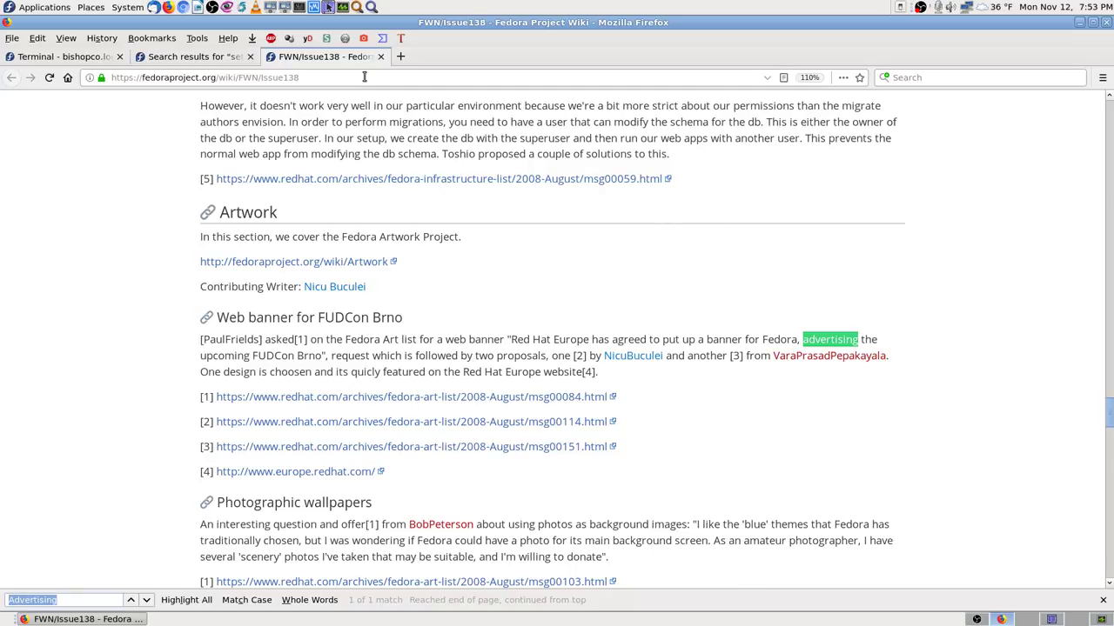
# Close the FWN/Issue138 page and rerun the wiki search as 'setup advertising dns server'
pyautogui.click(380, 55)
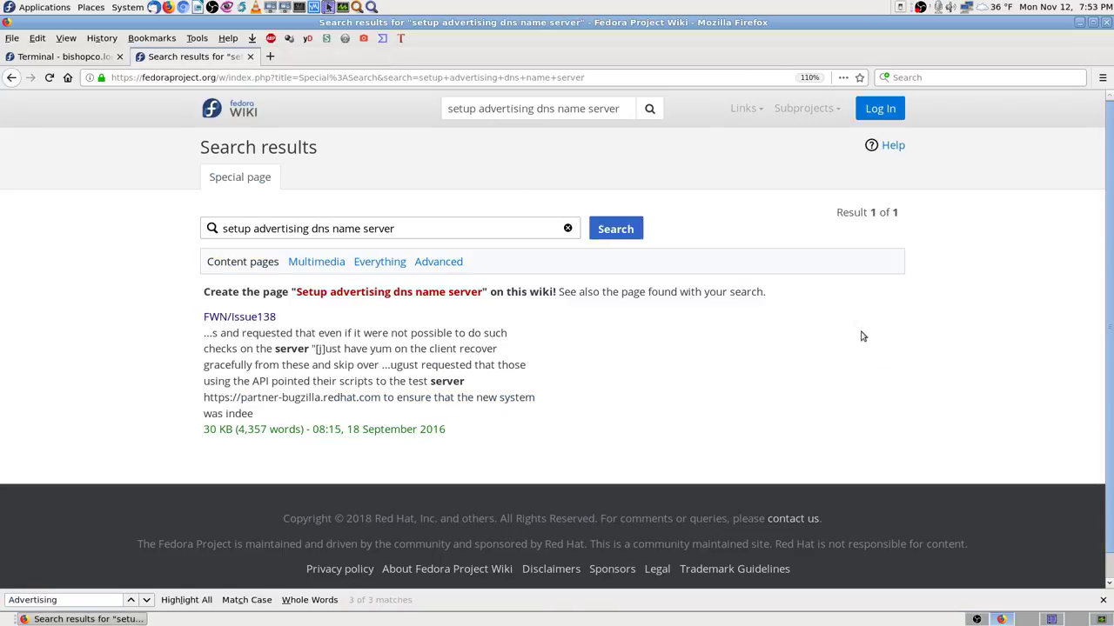
pyautogui.click(433, 230)
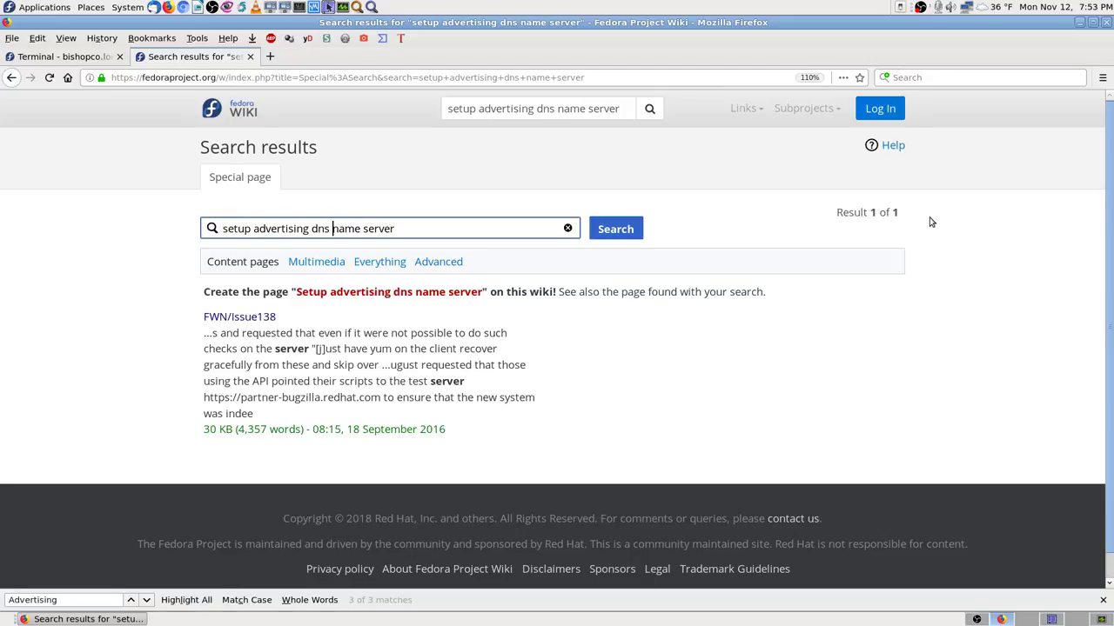
pyautogui.press('Delete')
pyautogui.press('Delete')
pyautogui.press('Delete')
pyautogui.press('Delete')
pyautogui.press('Delete')
pyautogui.press('Return')
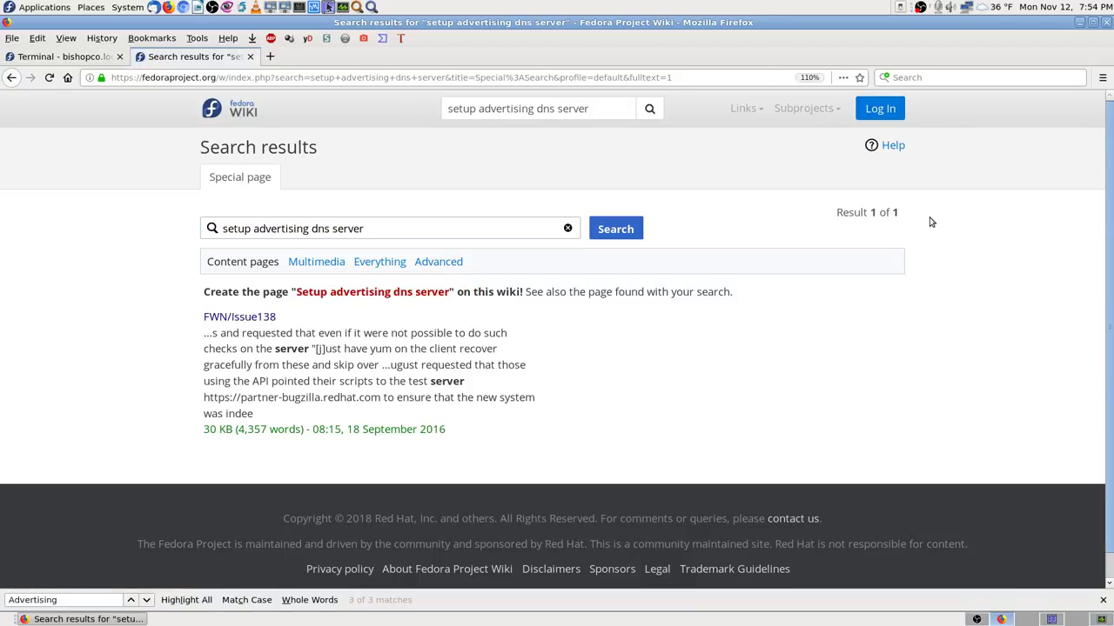
# Copy the 'setup advertising dns server' query to reuse in a web search
pyautogui.click(374, 229)
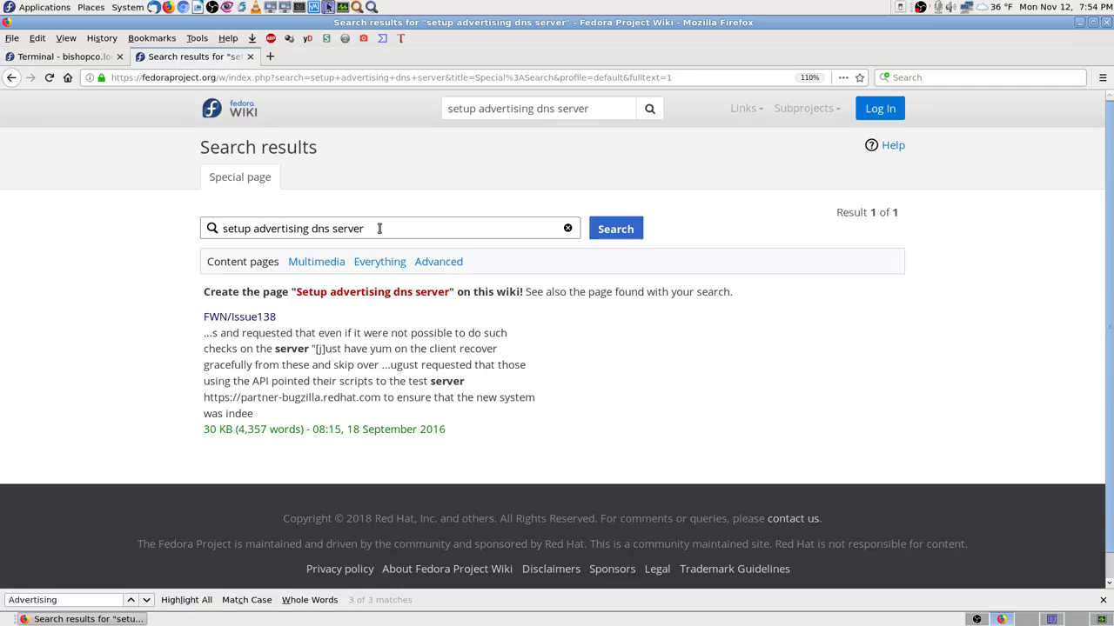
pyautogui.hotkey('ctrl', 'a')
pyautogui.rightClick(278, 232)
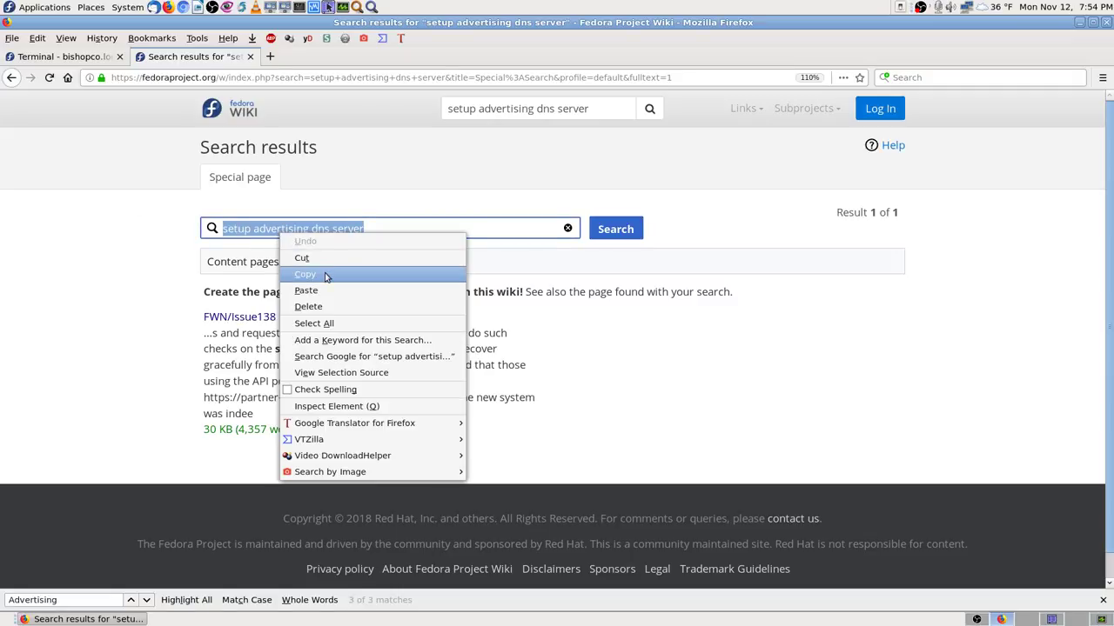
pyautogui.click(304, 274)
pyautogui.click(731, 357)
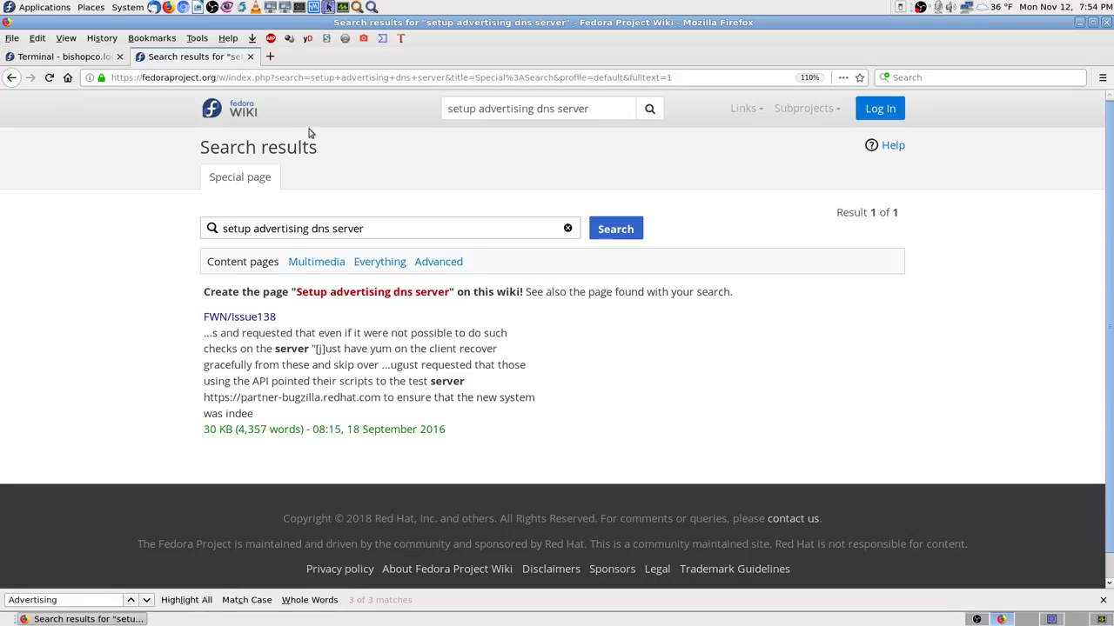
pyautogui.click(38, 41)
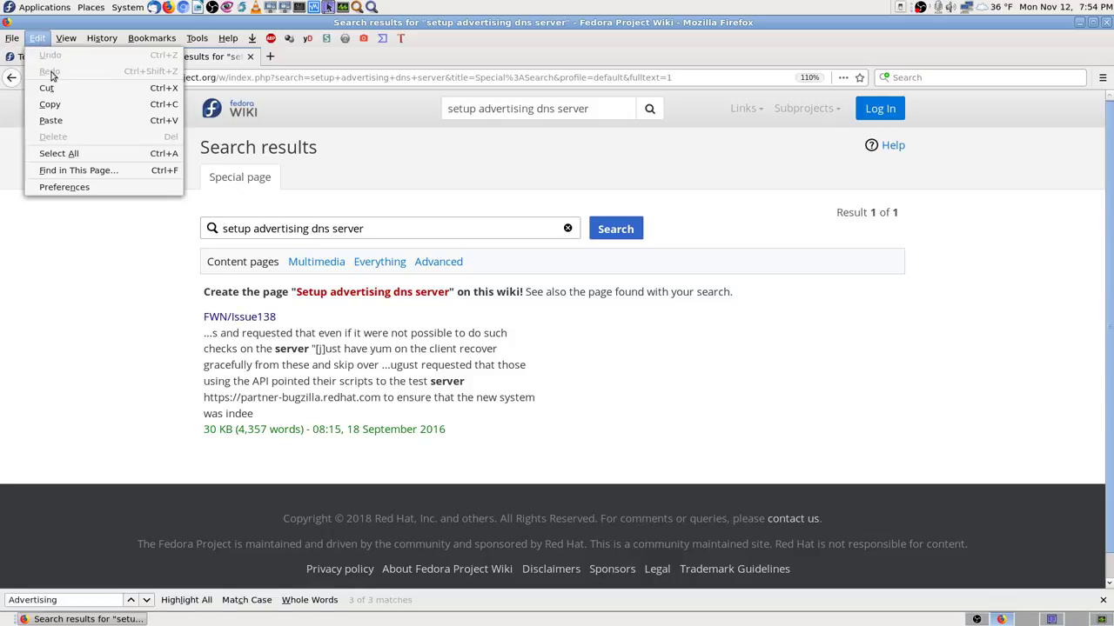
pyautogui.click(54, 277)
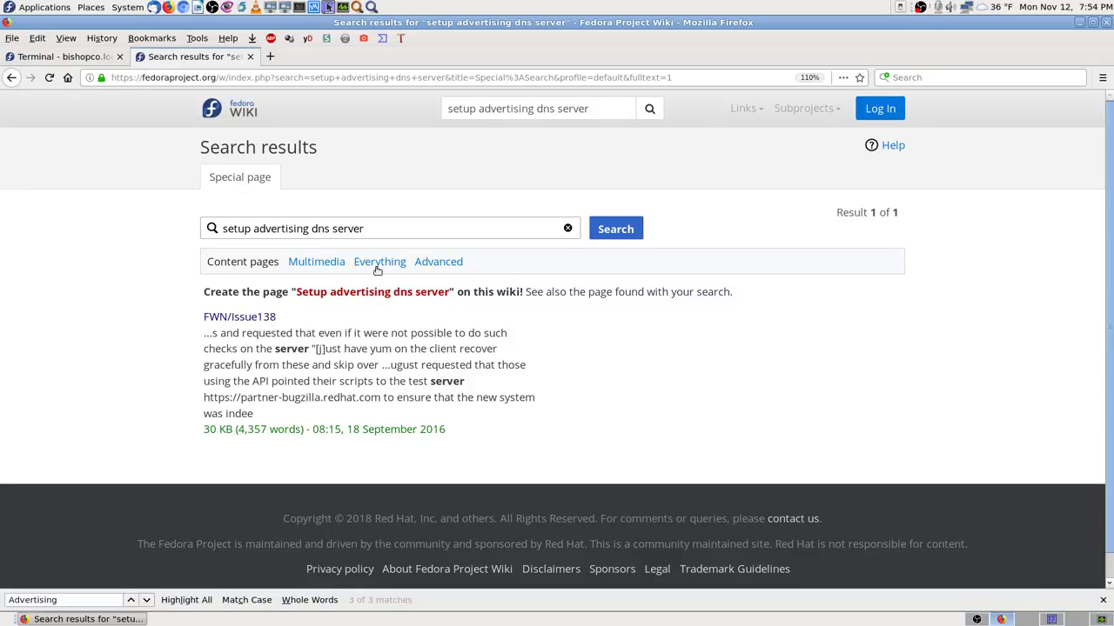
pyautogui.rightClick(935, 80)
# Search Google with the copied query, refined to 'setup advertising dns name server'
pyautogui.click(982, 153)
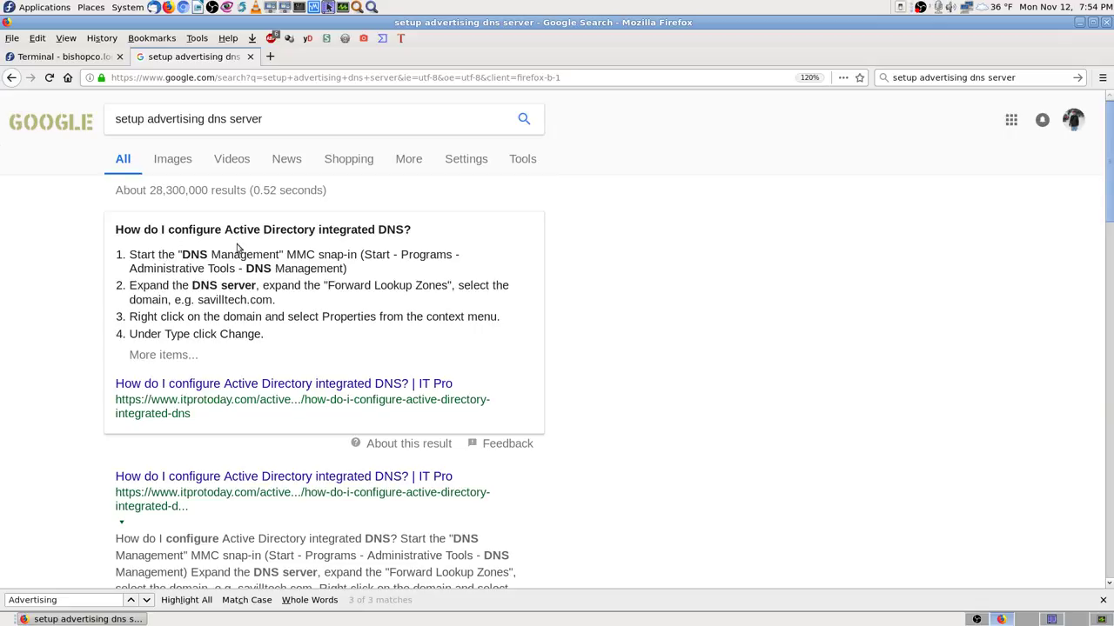
pyautogui.click(224, 119)
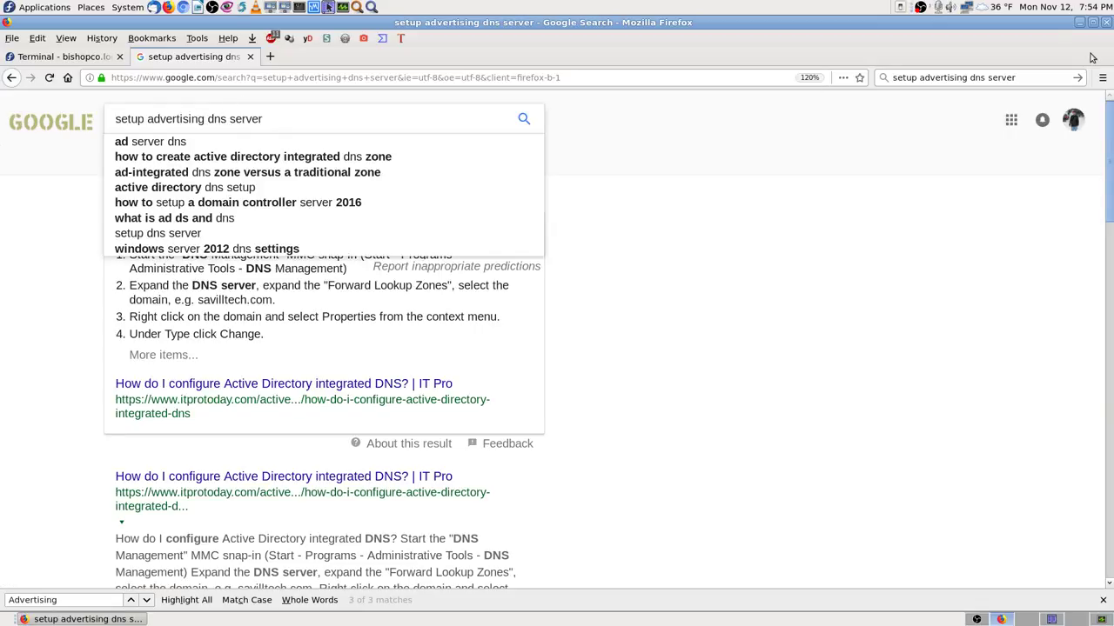
pyautogui.write('name')
pyautogui.press('Return')
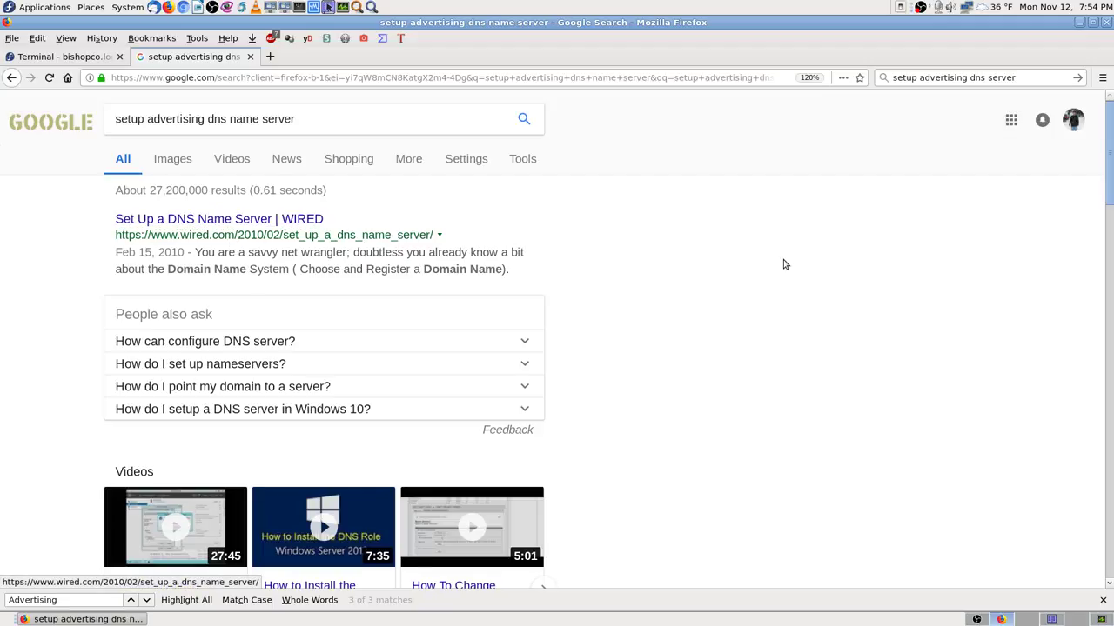
# Bookmark the results in Fedora 28 DNS Name Server BIND and open the WIRED result in background
pyautogui.click(860, 77)
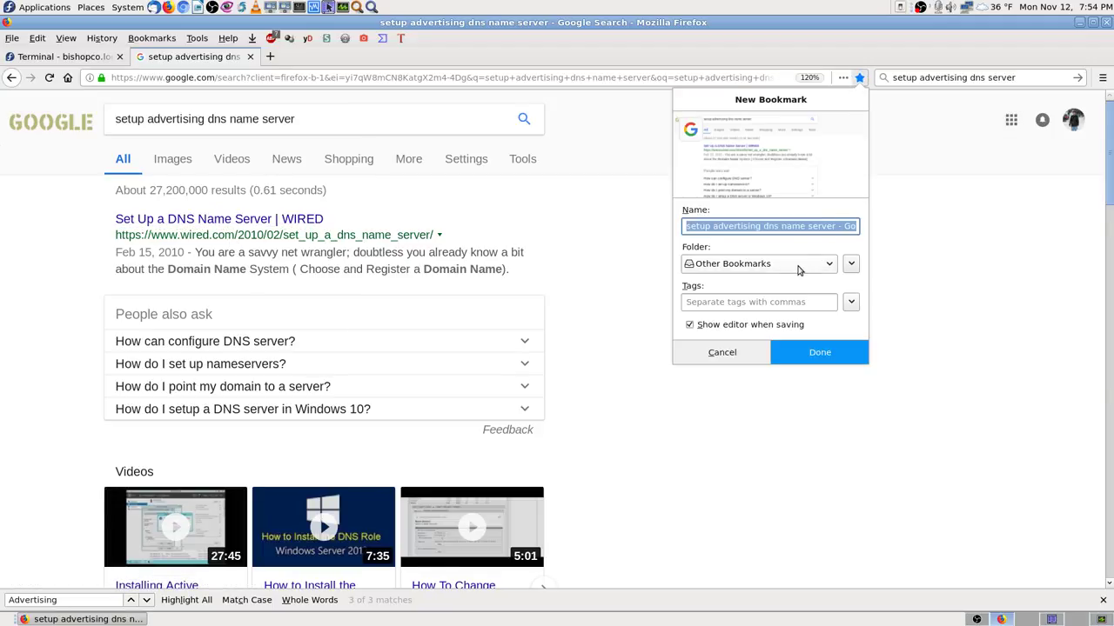
pyautogui.click(799, 266)
pyautogui.click(794, 354)
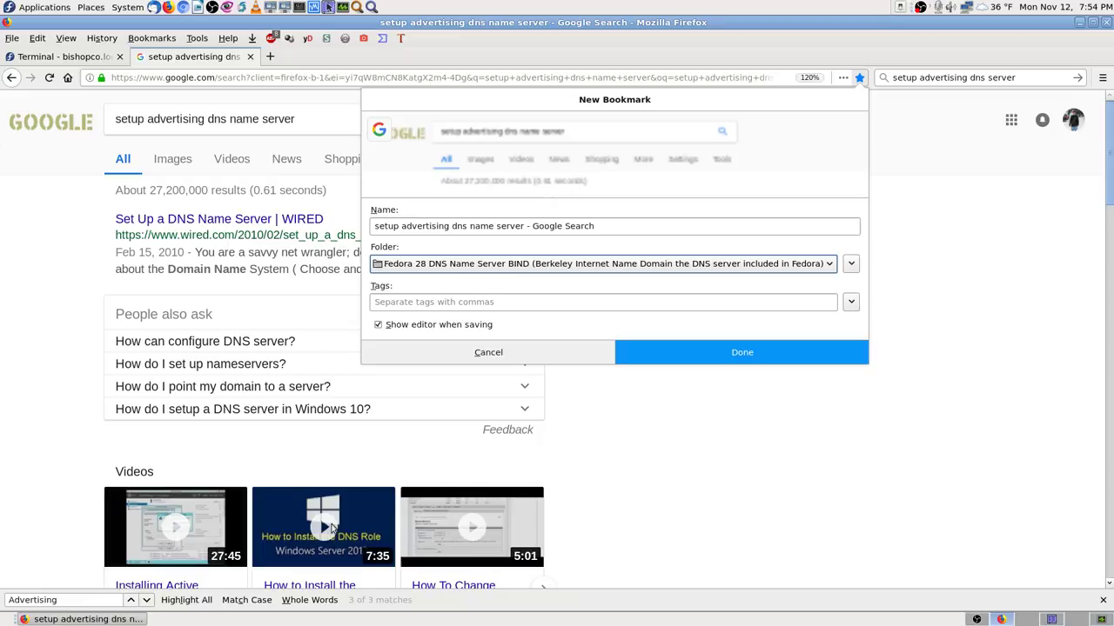
pyautogui.click(795, 349)
pyautogui.middleClick(261, 219)
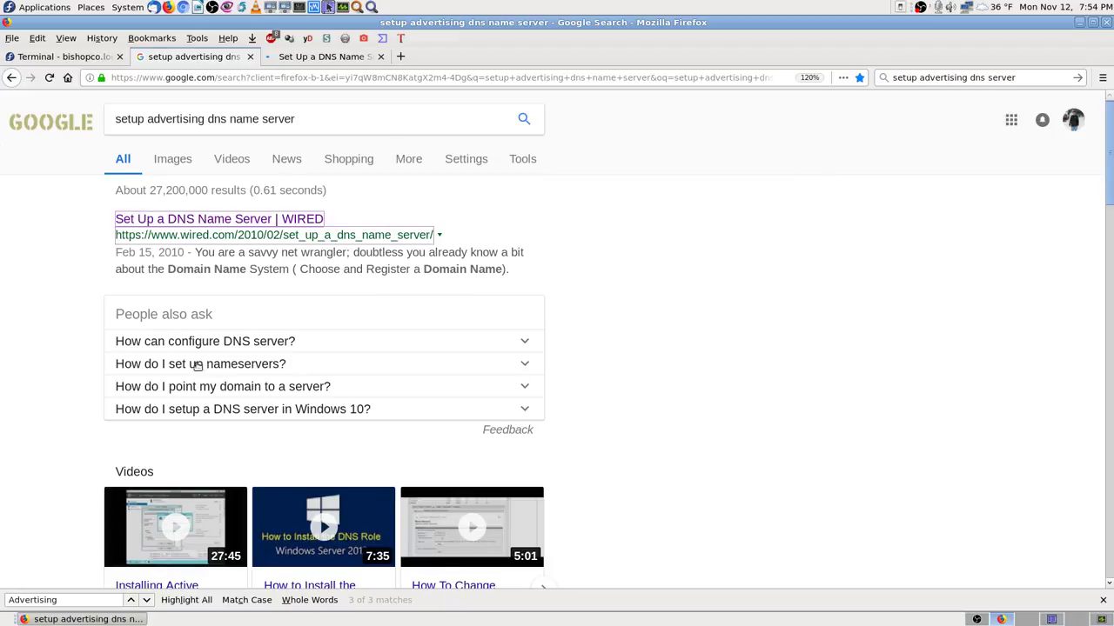
# Step through the four 'Advertising' matches on the Google results, then switch to the WIRED article
pyautogui.click(1102, 600)
pyautogui.scroll(-5, 930, 485)
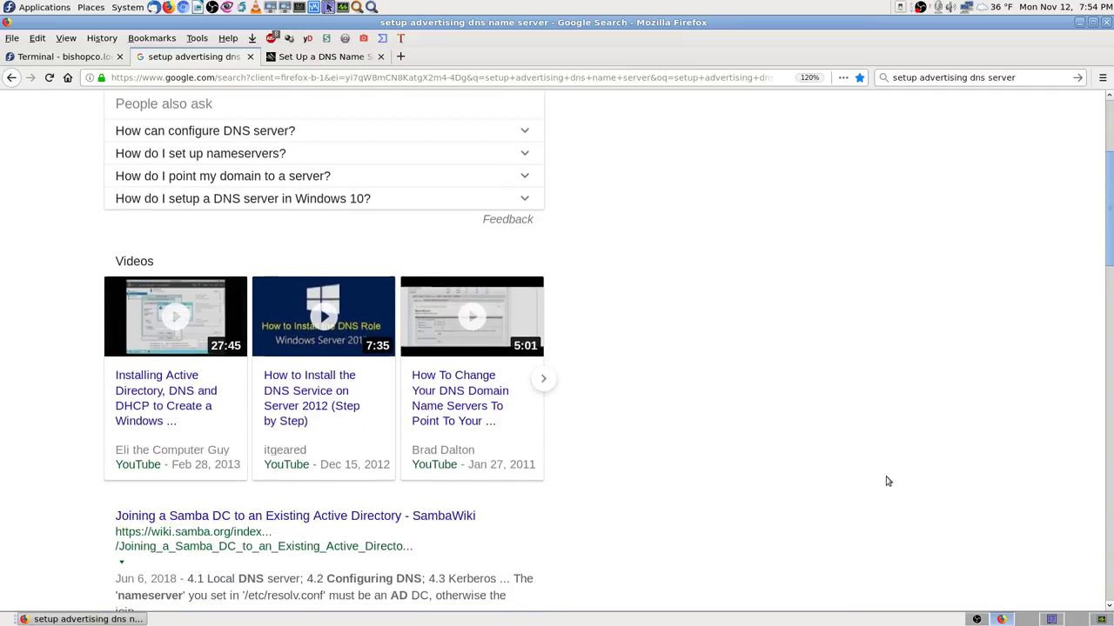
pyautogui.hotkey('ctrl', 'f')
pyautogui.press('Return')
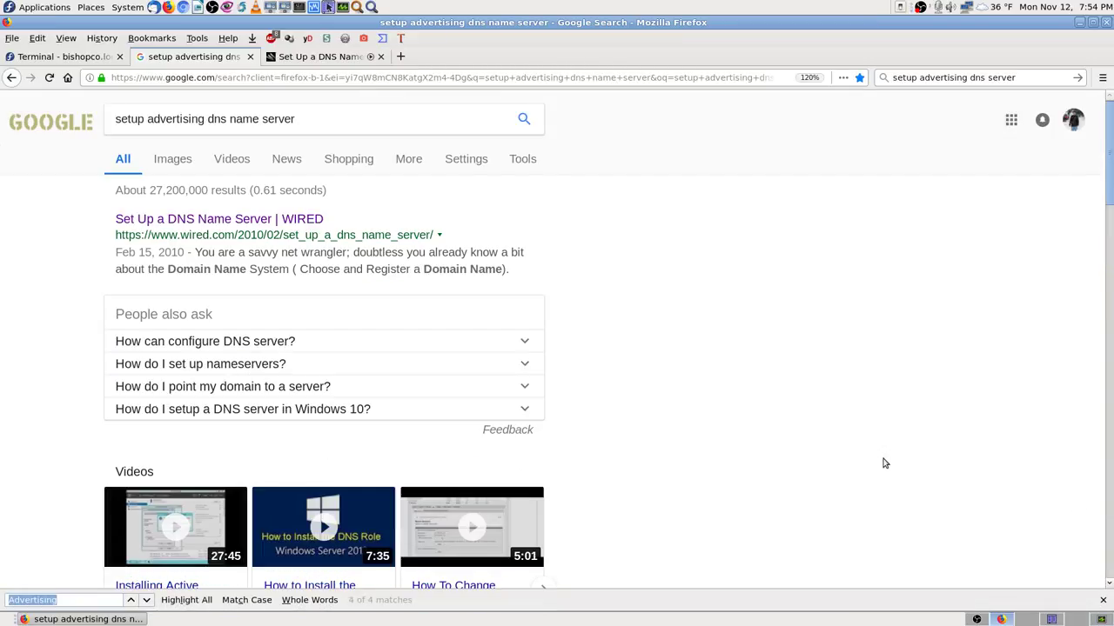
pyautogui.press('Return')
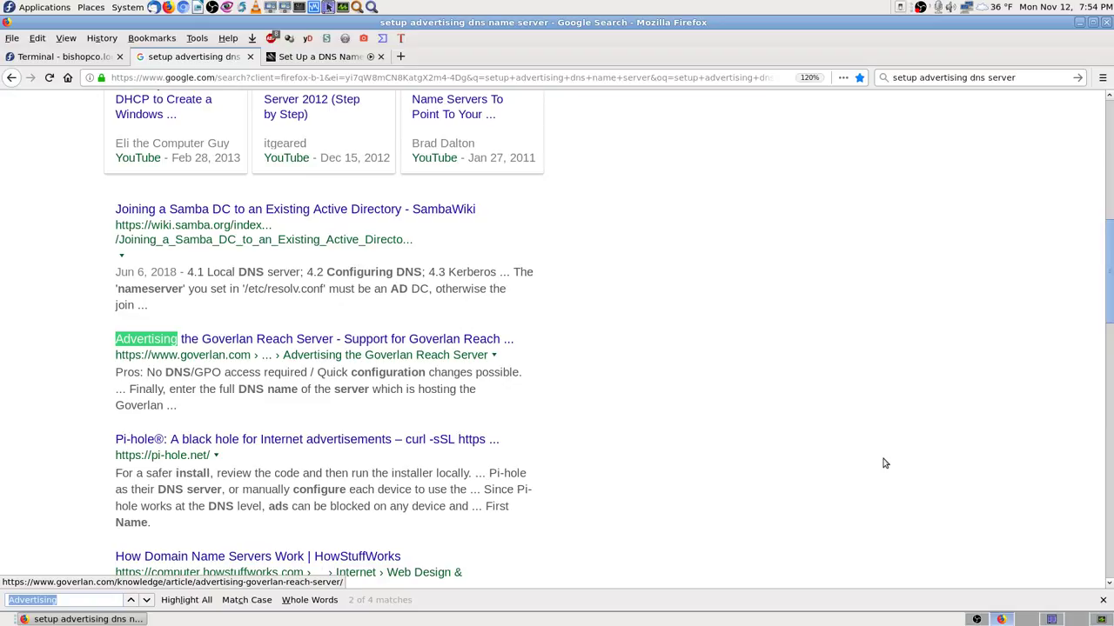
pyautogui.press('Return')
pyautogui.press('Return')
pyautogui.press('Return')
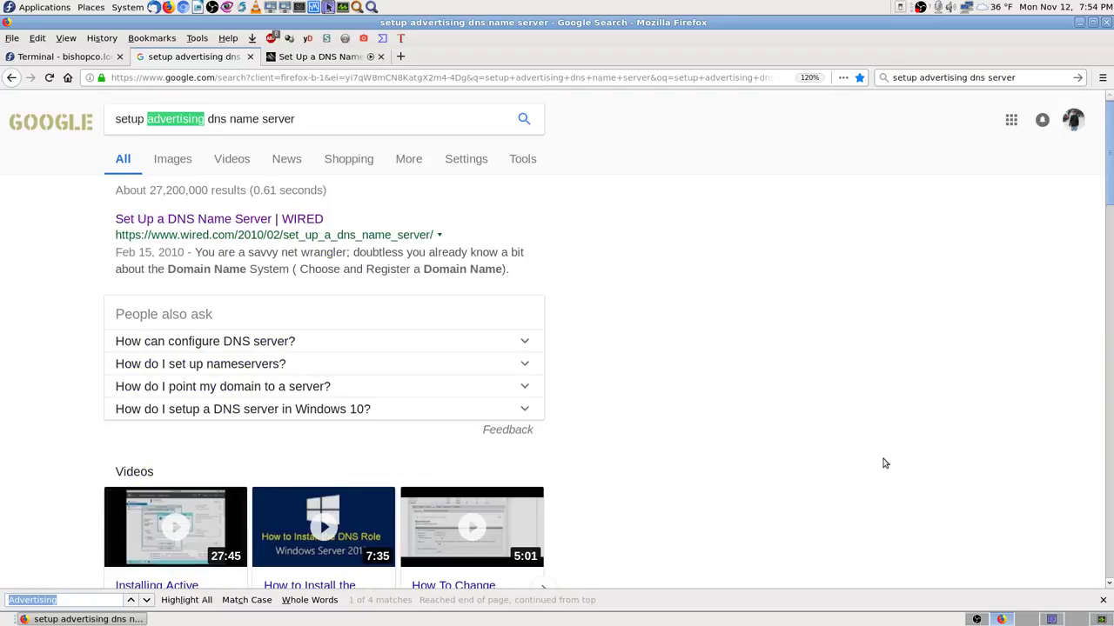
pyautogui.click(713, 362)
pyautogui.scroll(-2, 713, 360)
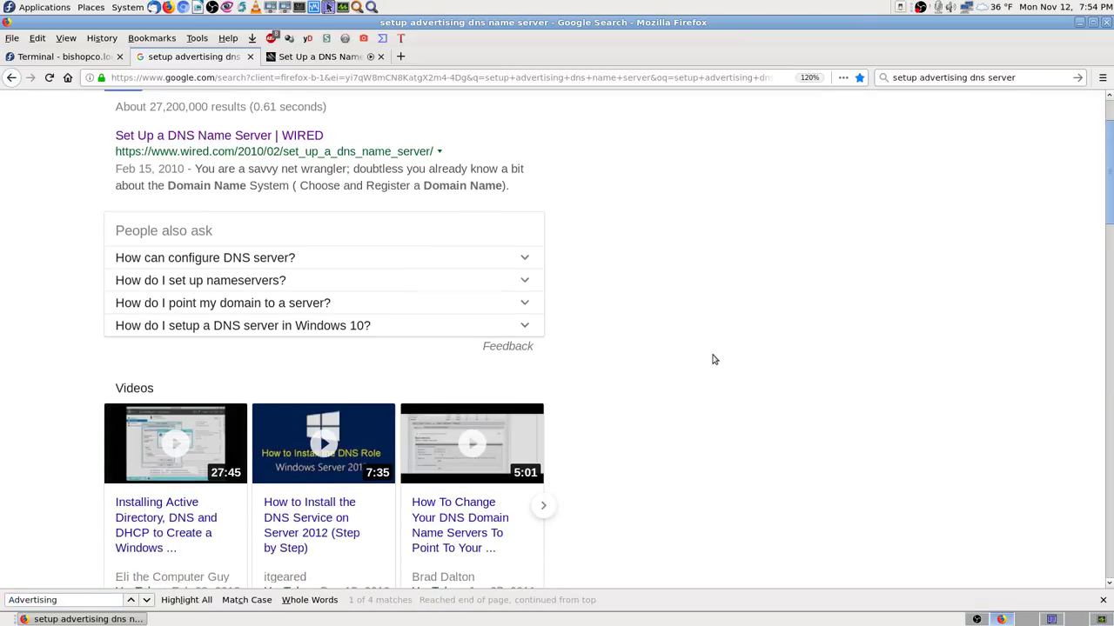
pyautogui.click(326, 58)
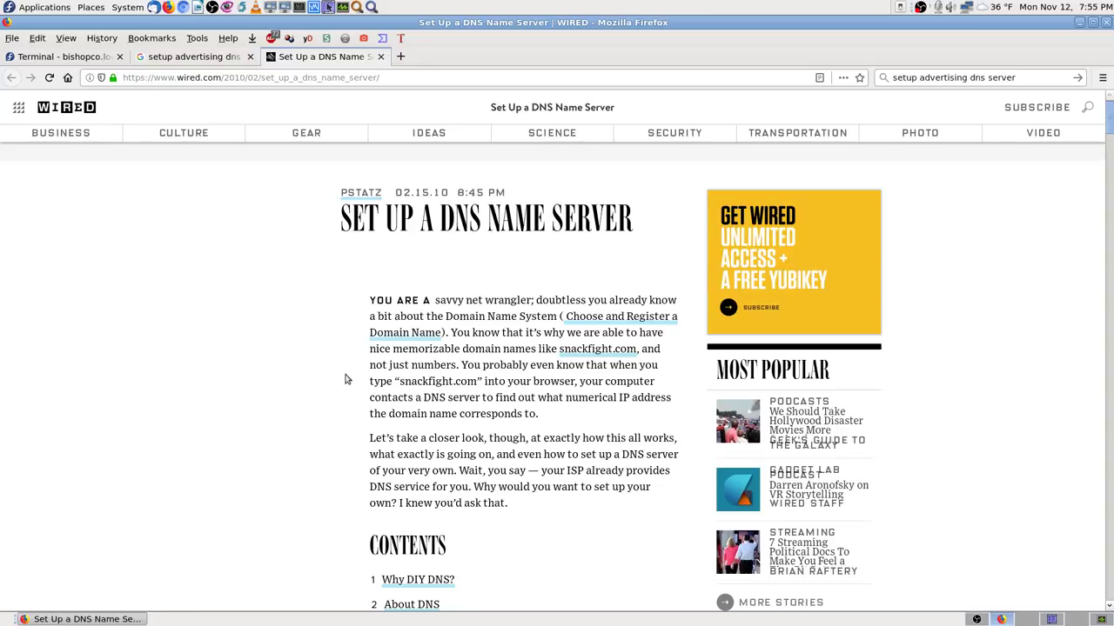
# Zoom the WIRED article in two steps and search it for 'Advertising'
pyautogui.hotkey('ctrl', '+')
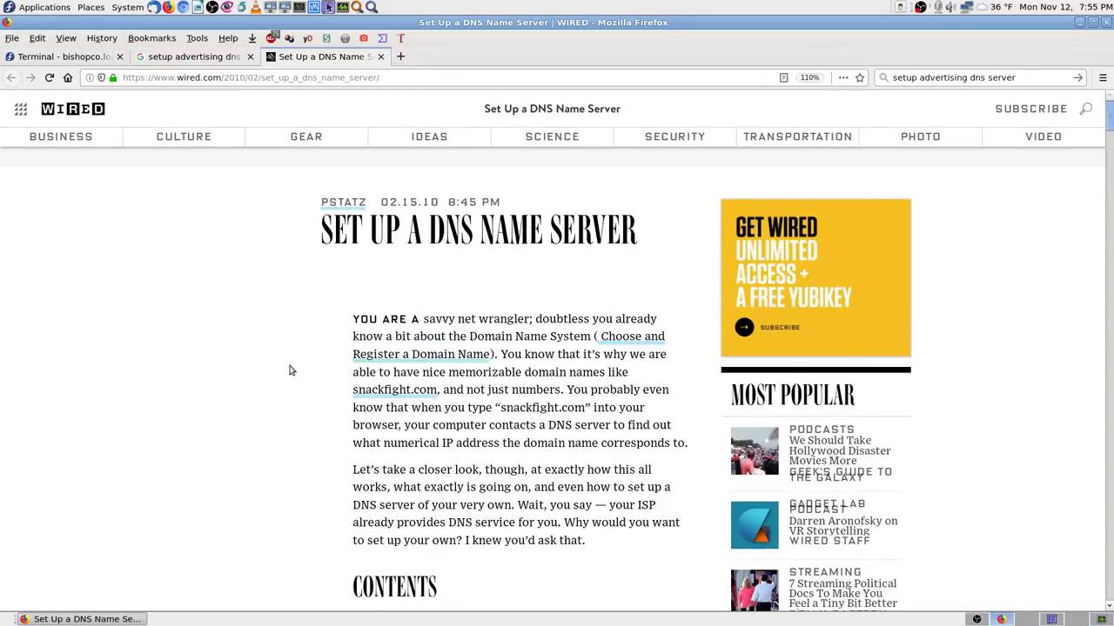
pyautogui.hotkey('ctrl', '+')
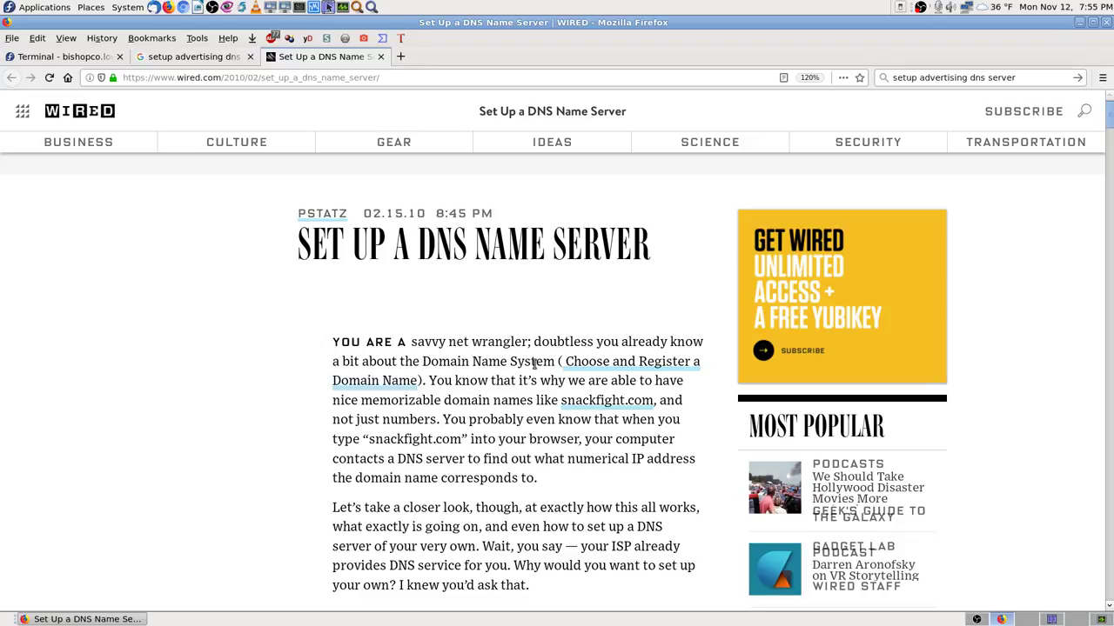
pyautogui.hotkey('ctrl', 'f')
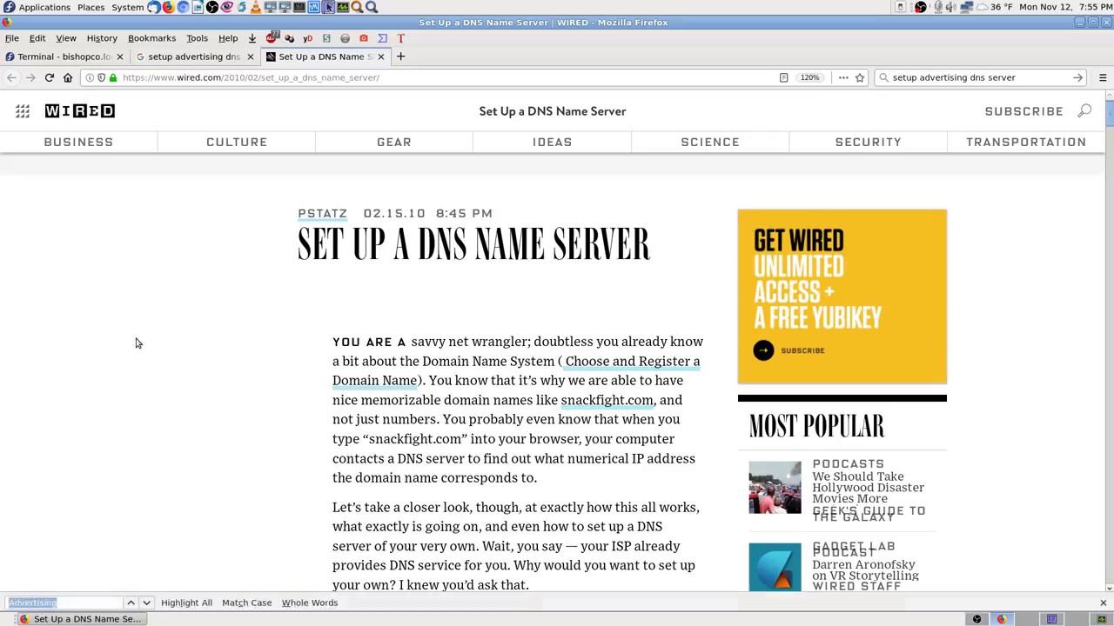
pyautogui.press('Return')
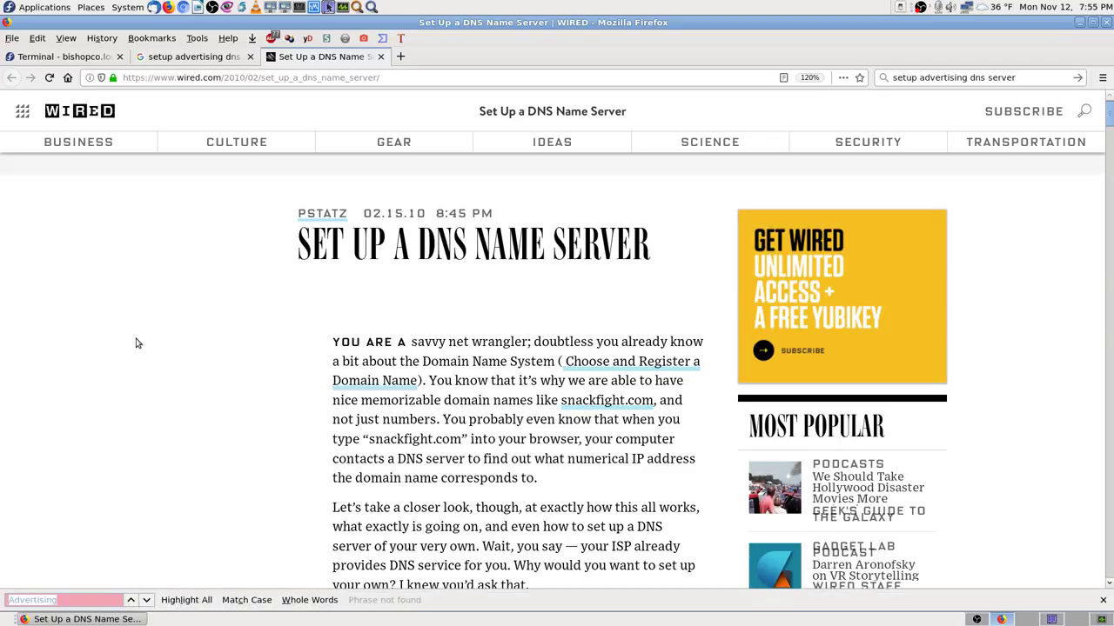
pyautogui.scroll(-3, 157, 339)
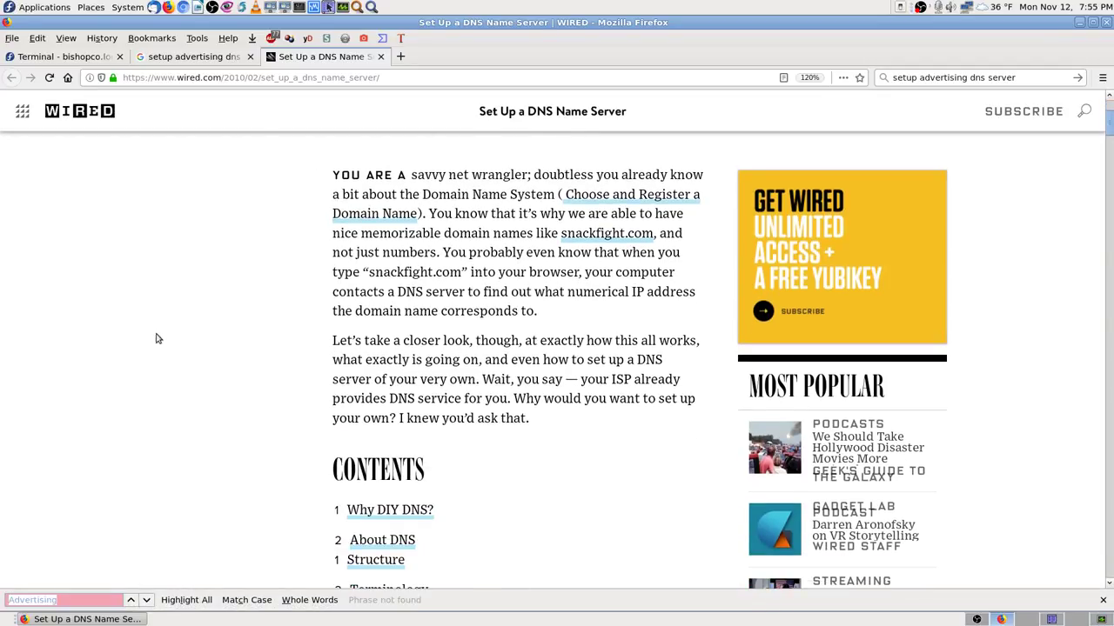
pyautogui.scroll(-3, 157, 338)
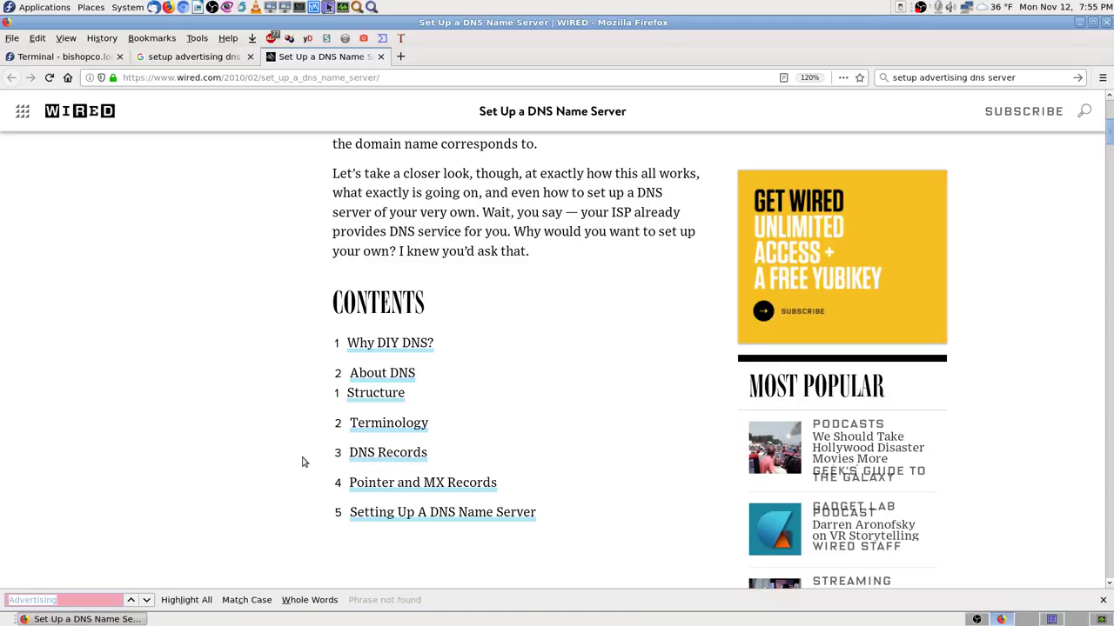
# Read the Setting Up A DNS Name Server section, then close the article tab
pyautogui.click(472, 515)
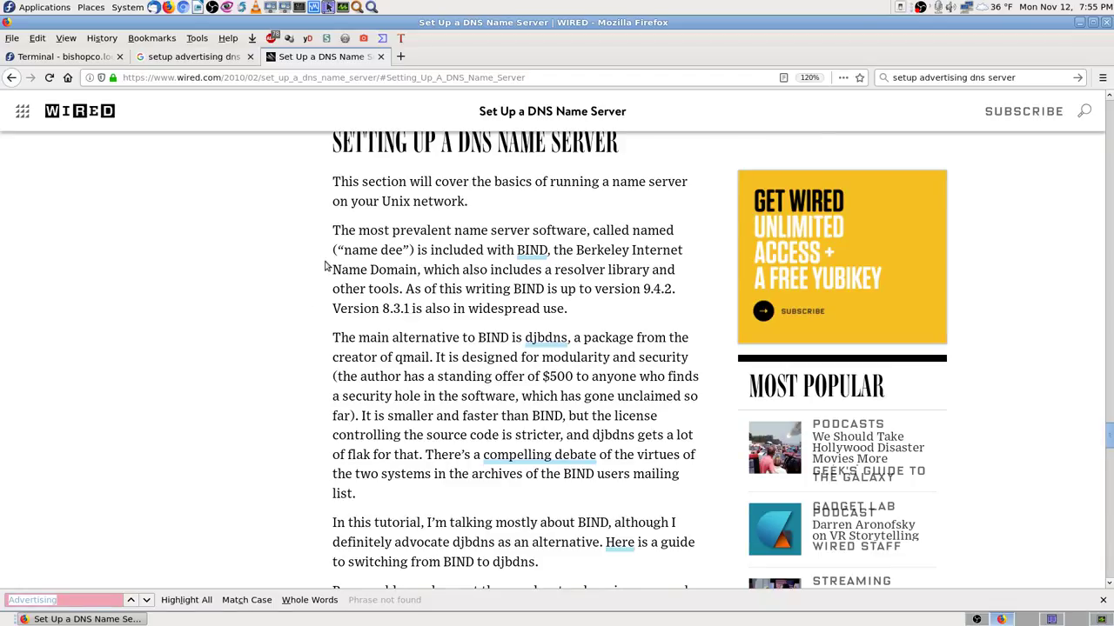
pyautogui.scroll(-10, 326, 265)
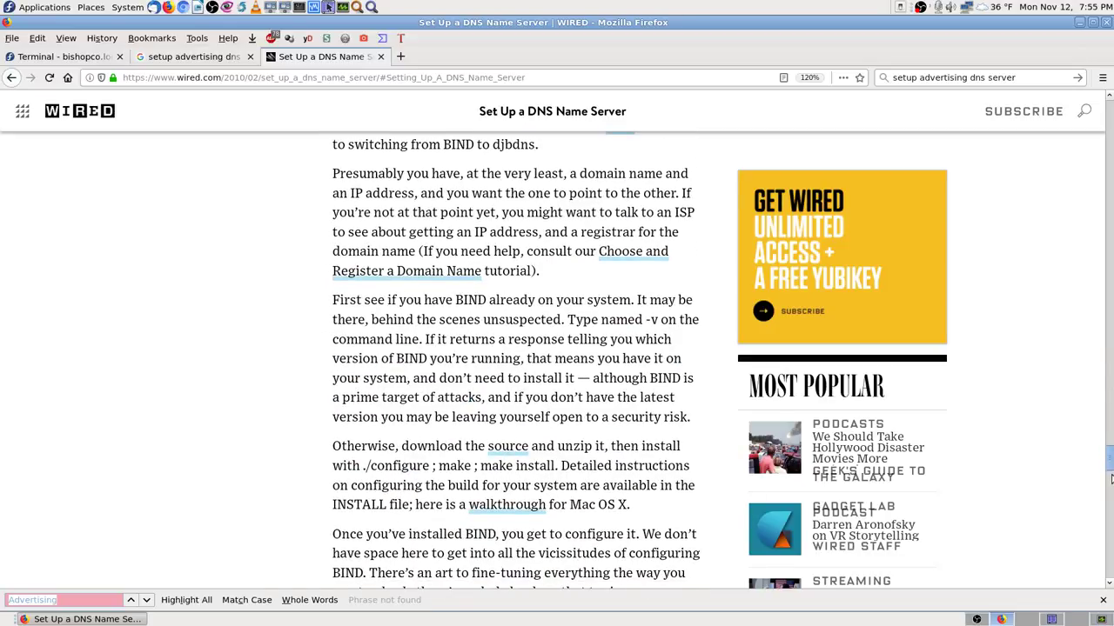
pyautogui.moveTo(1110, 477); pyautogui.dragTo(1110, 113)
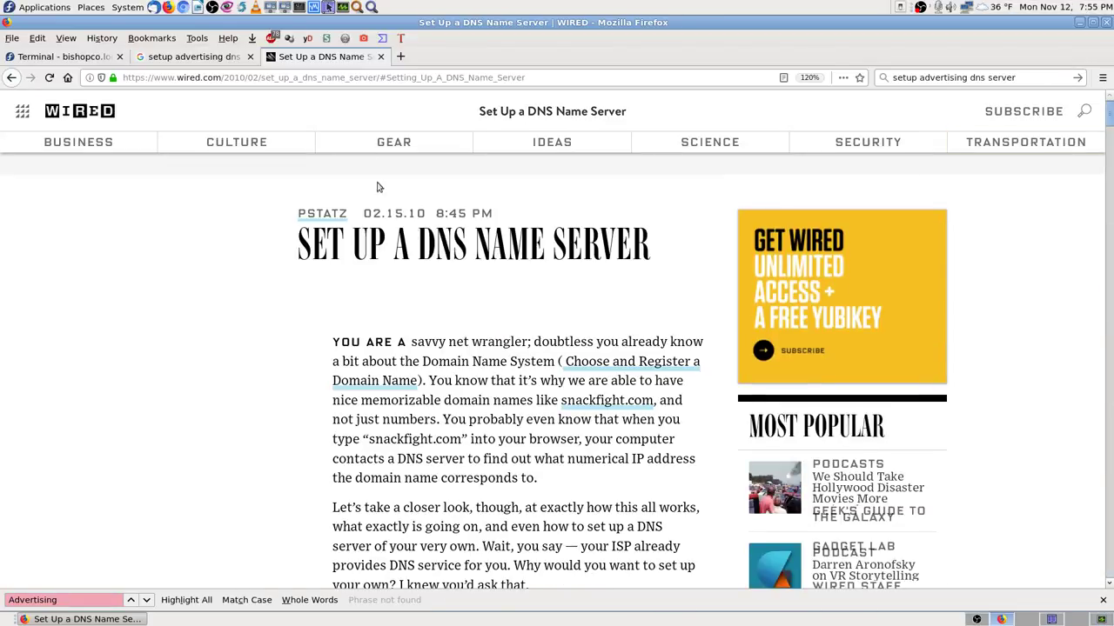
pyautogui.click(380, 56)
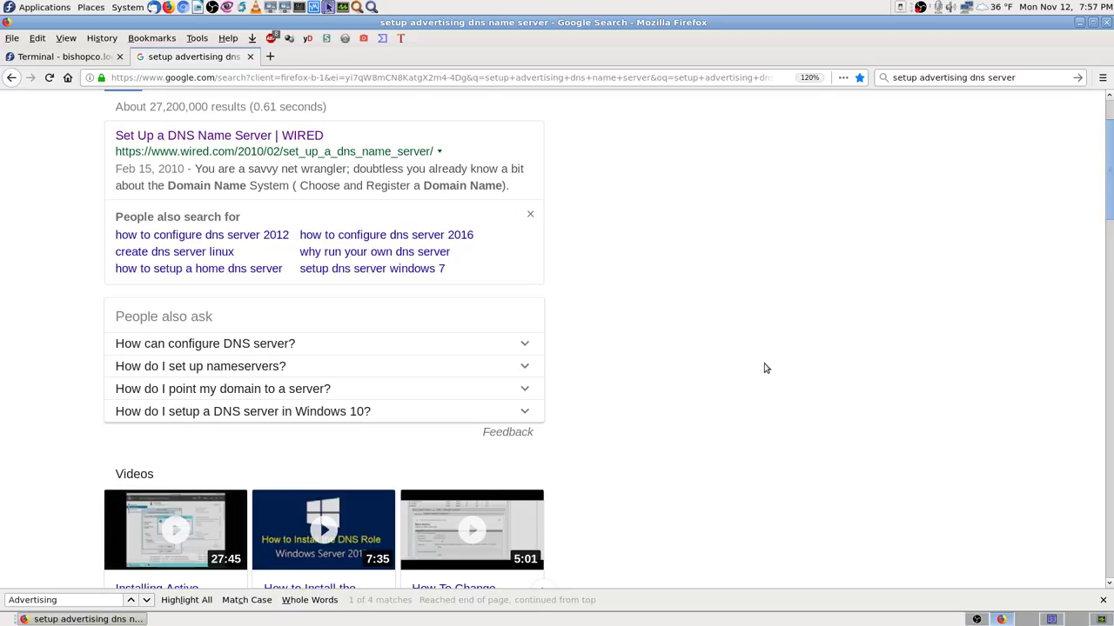
# Review the 'setup advertising dns name server' results, then bring up the bookmarks Library
pyautogui.scroll(1, 763, 368)
pyautogui.scroll(-2, 763, 368)
pyautogui.scroll(-1, 763, 369)
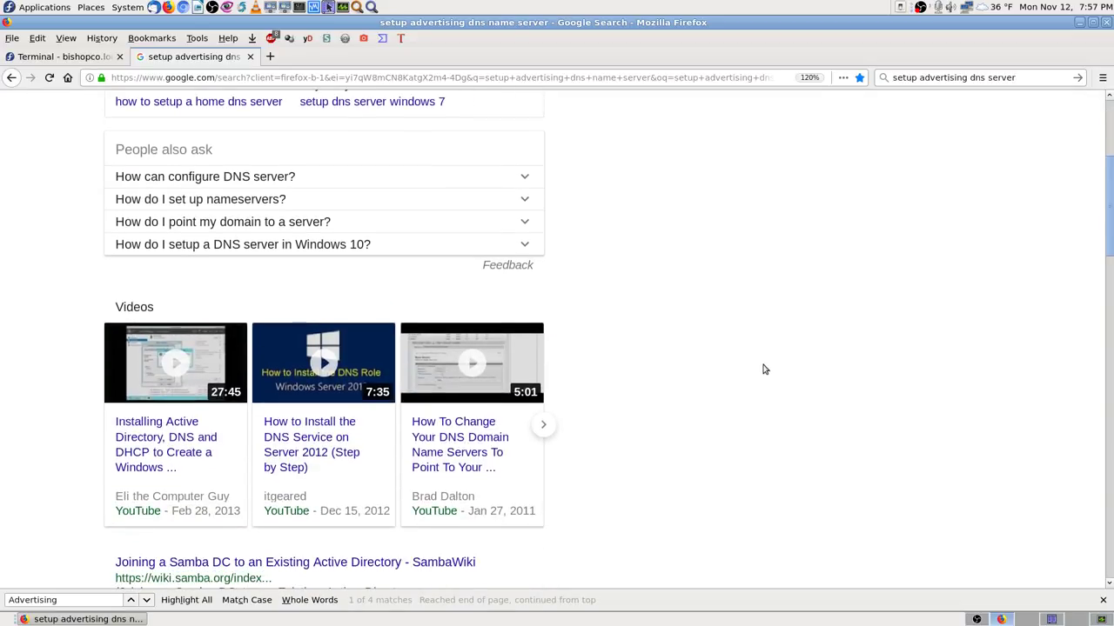
pyautogui.scroll(-2, 763, 369)
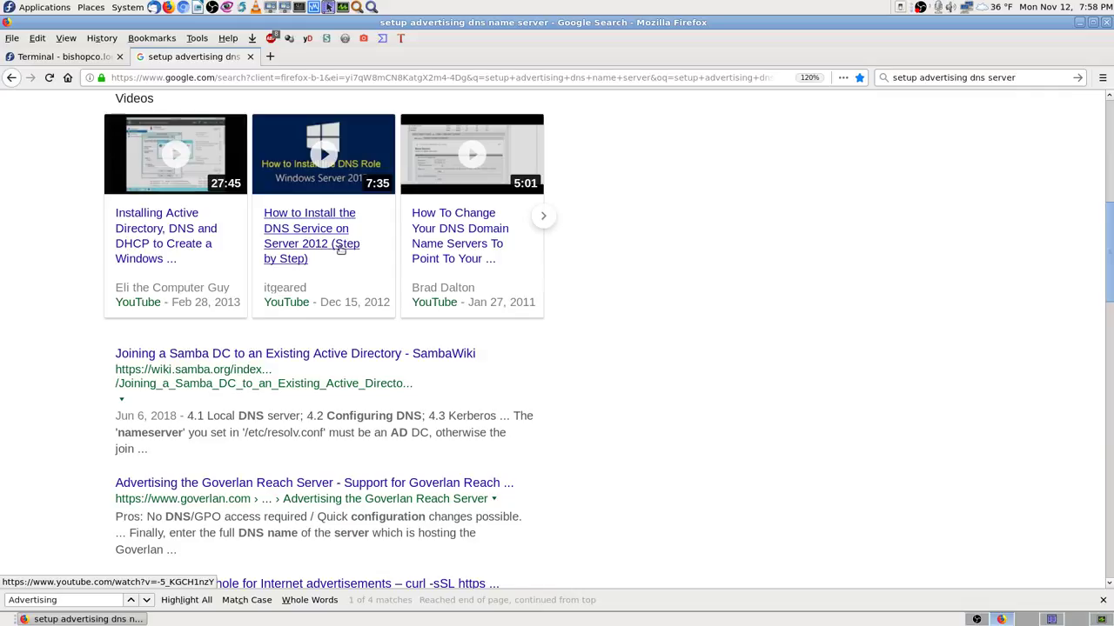
pyautogui.scroll(5, 733, 405)
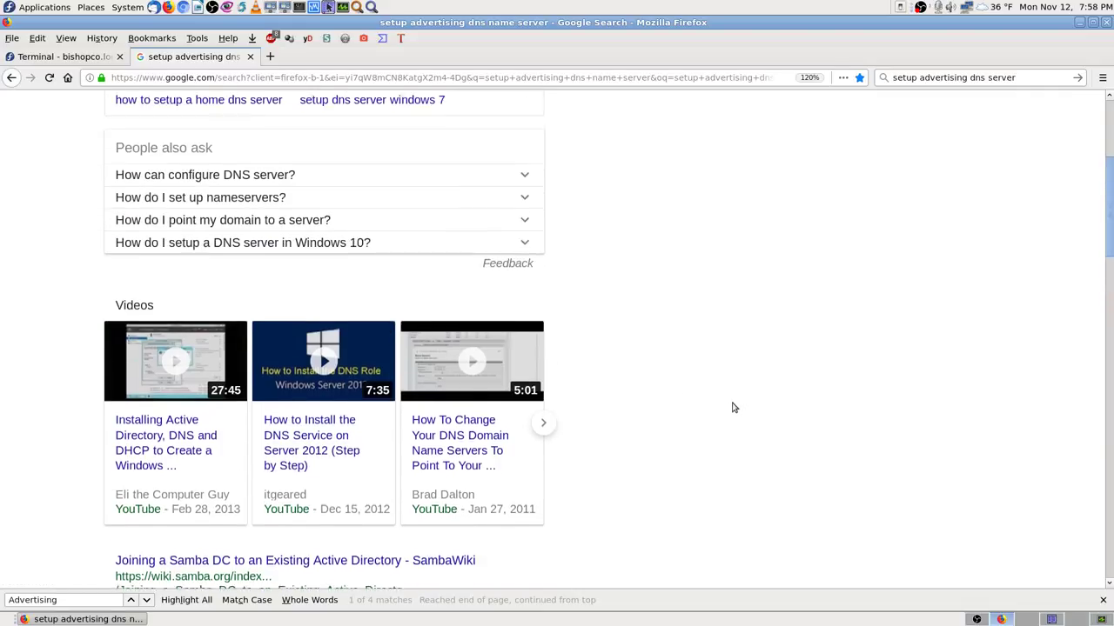
pyautogui.scroll(-7, 734, 408)
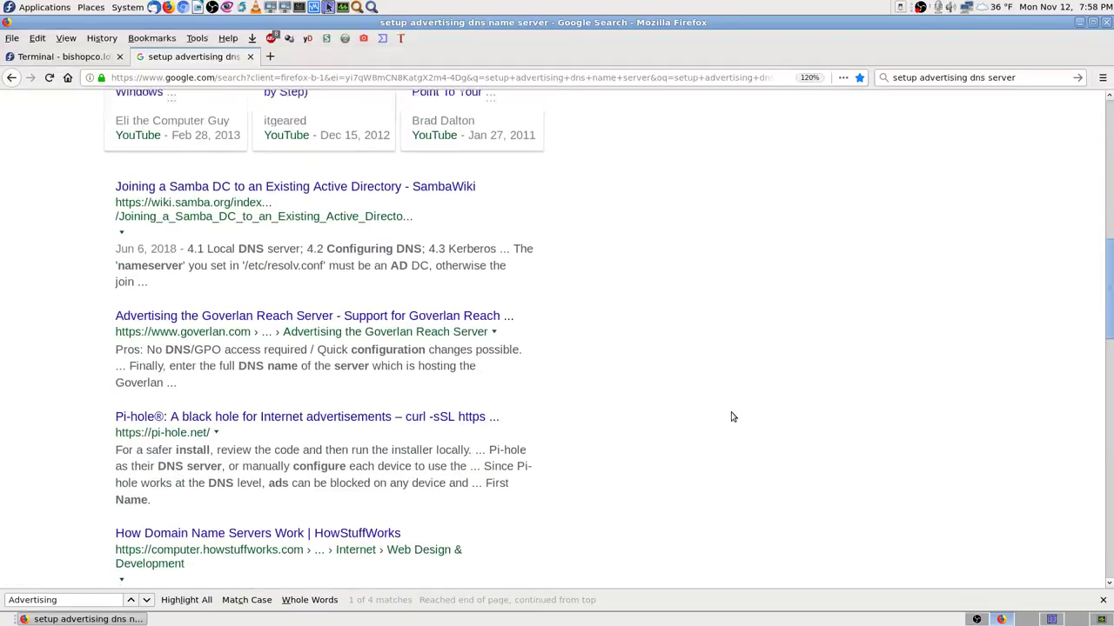
pyautogui.scroll(1, 733, 417)
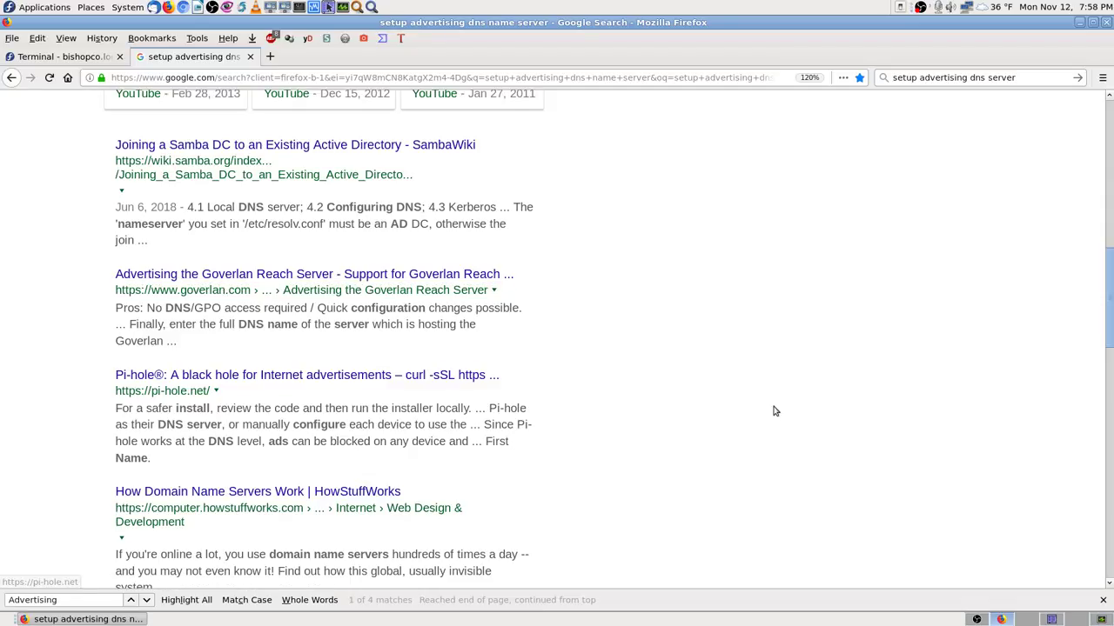
pyautogui.scroll(4, 765, 417)
pyautogui.scroll(3, 763, 423)
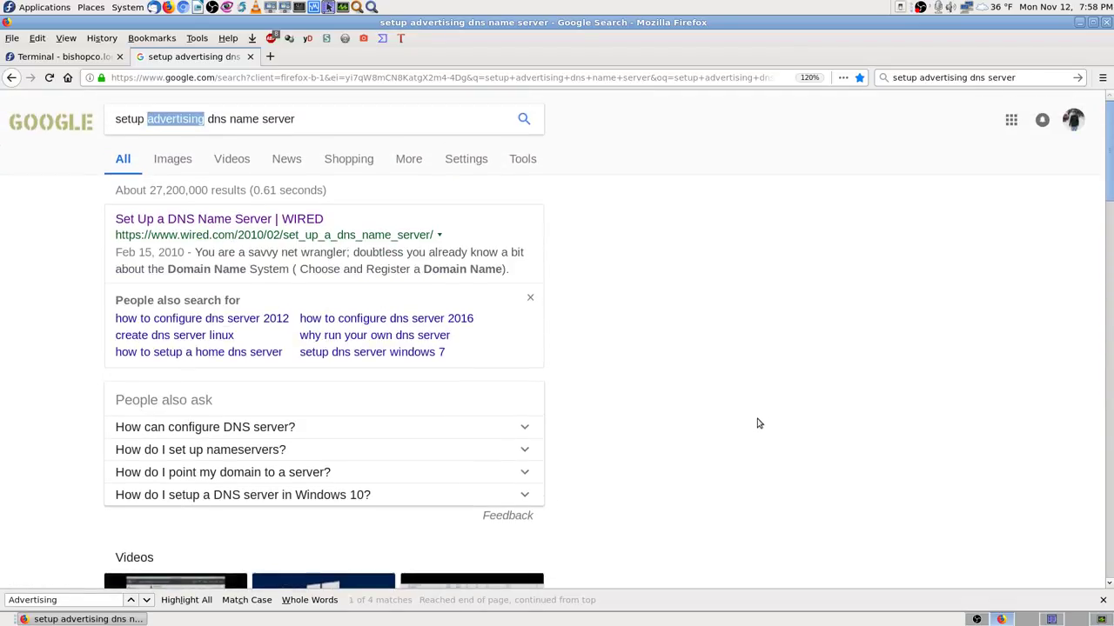
pyautogui.click(332, 121)
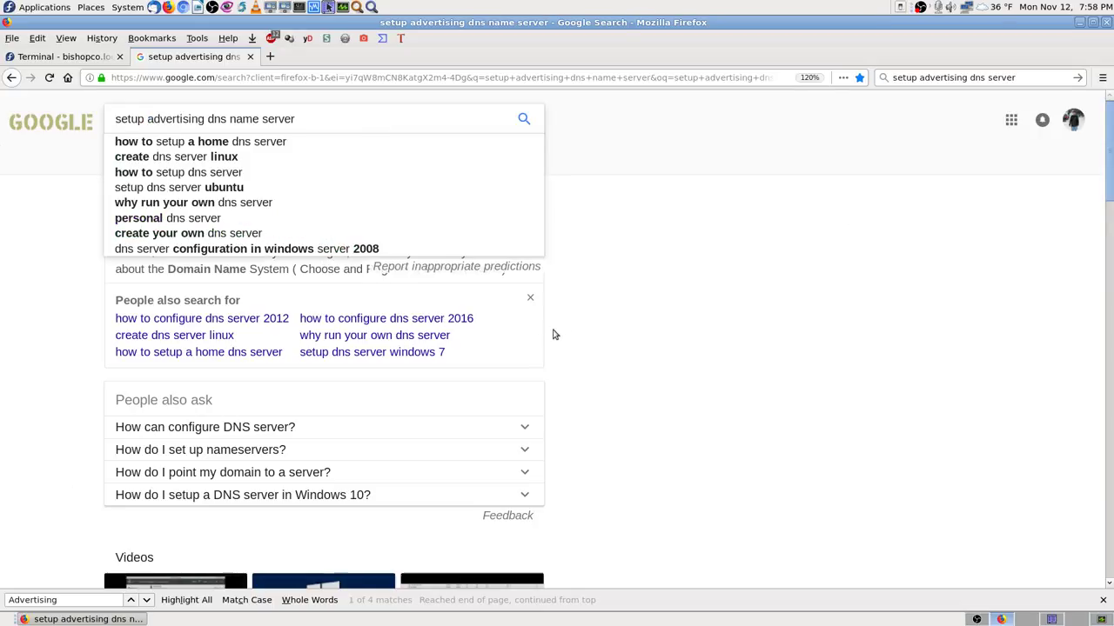
pyautogui.click(639, 346)
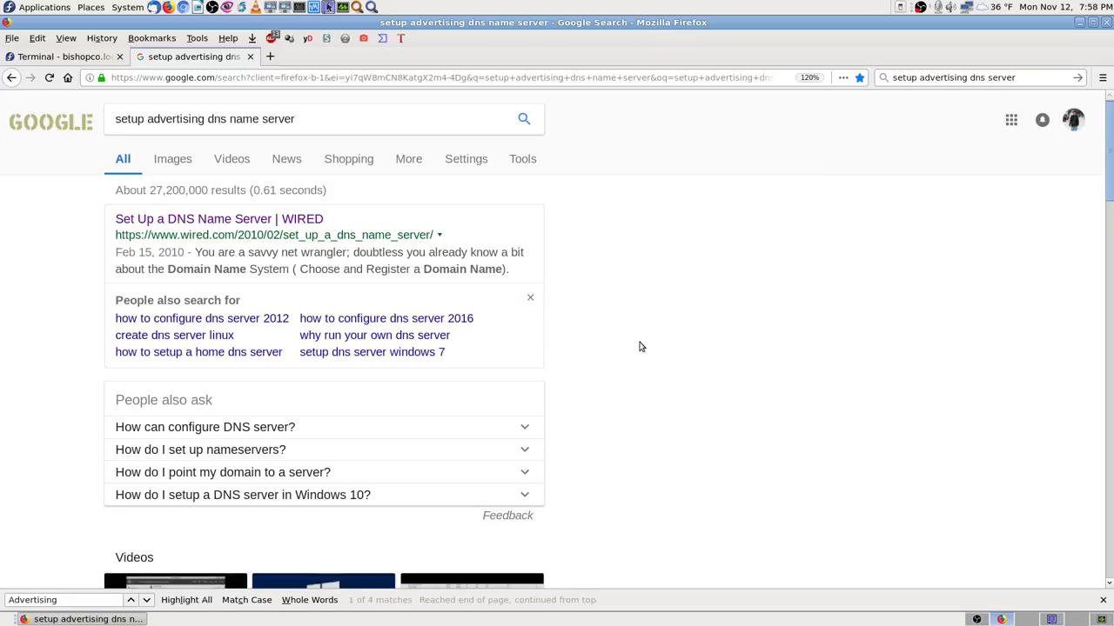
pyautogui.hotkey('ctrl', 'shift', 'b')
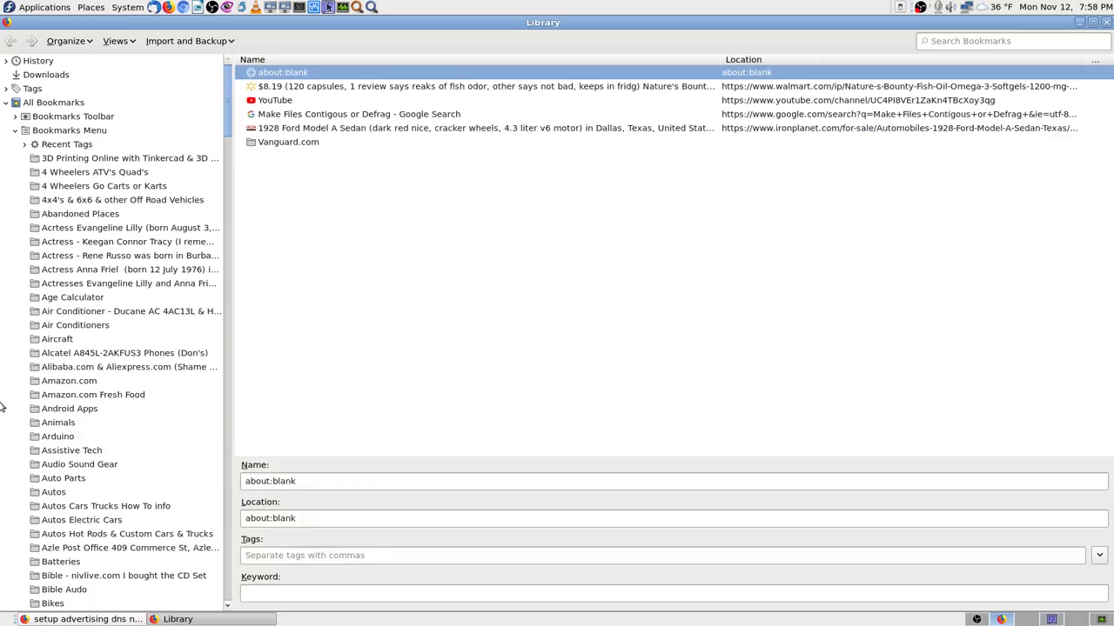
# Open the 'fedora 28 dns authoritative name server' bookmark from the Fedora 28 DNS Name Server BIND folder
pyautogui.click(7, 408)
pyautogui.click(69, 396)
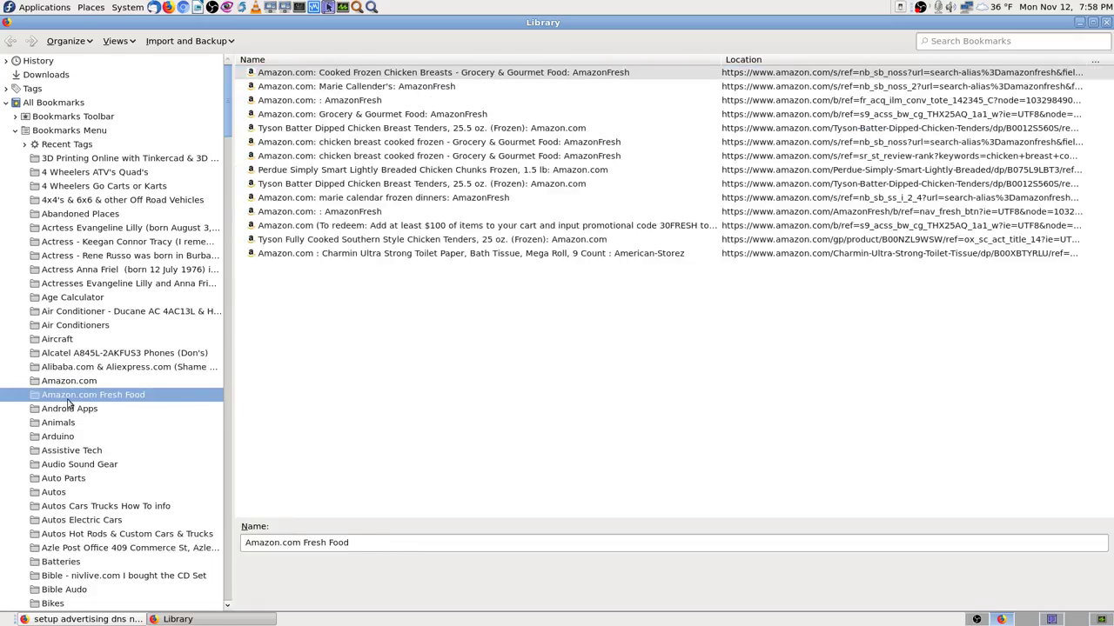
pyautogui.write('fe')
pyautogui.scroll(-6, 71, 403)
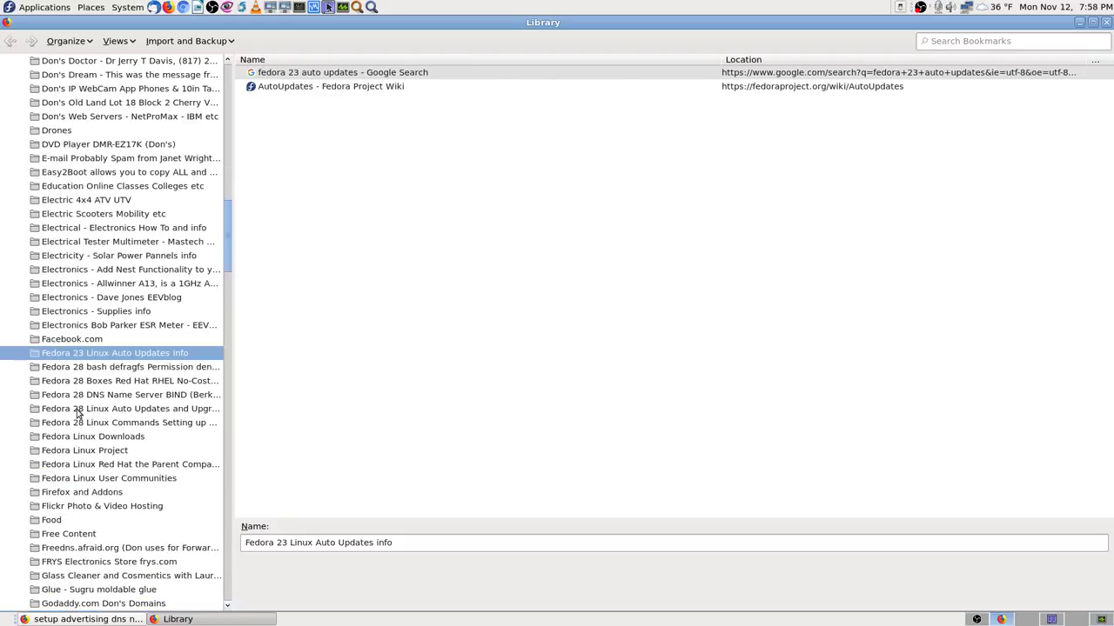
pyautogui.click(162, 396)
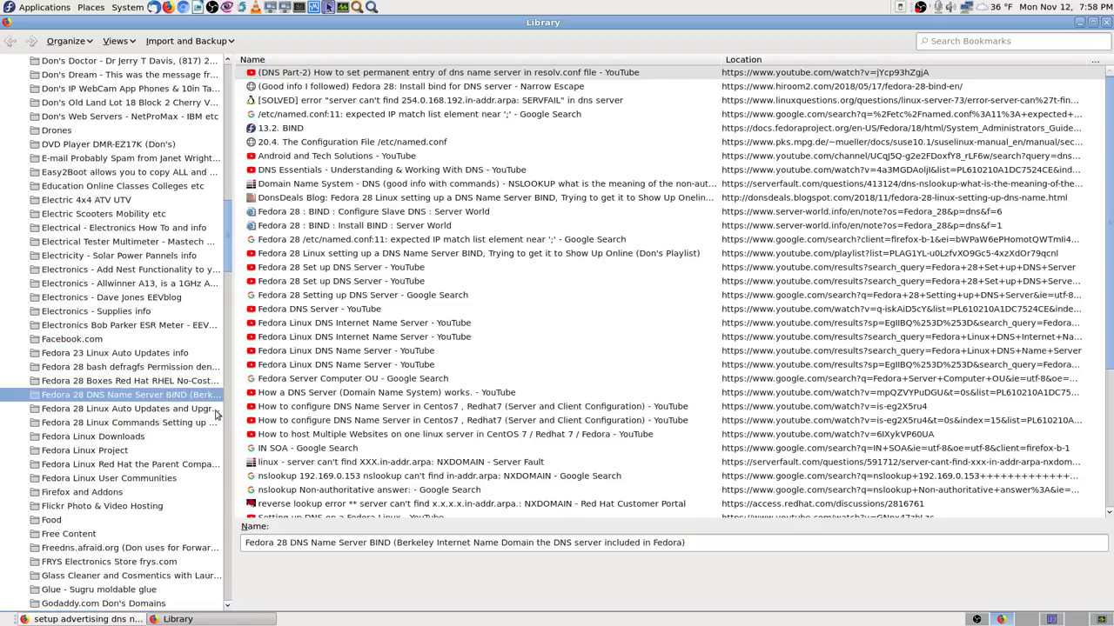
pyautogui.scroll(-10, 461, 465)
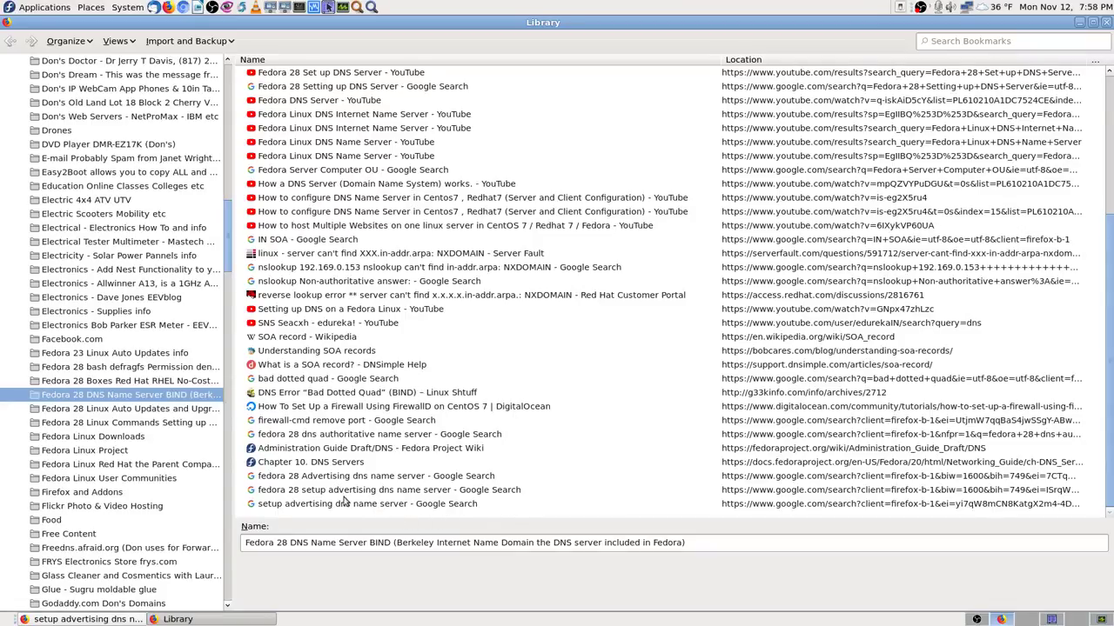
pyautogui.click(385, 478)
pyautogui.scroll(-2, 576, 428)
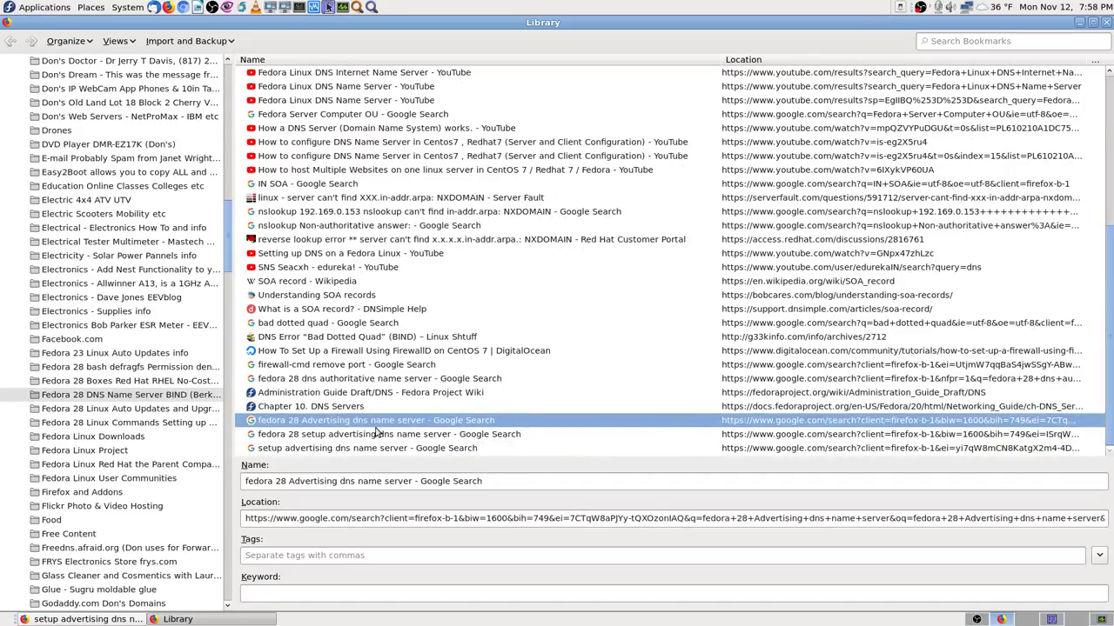
pyautogui.click(426, 381)
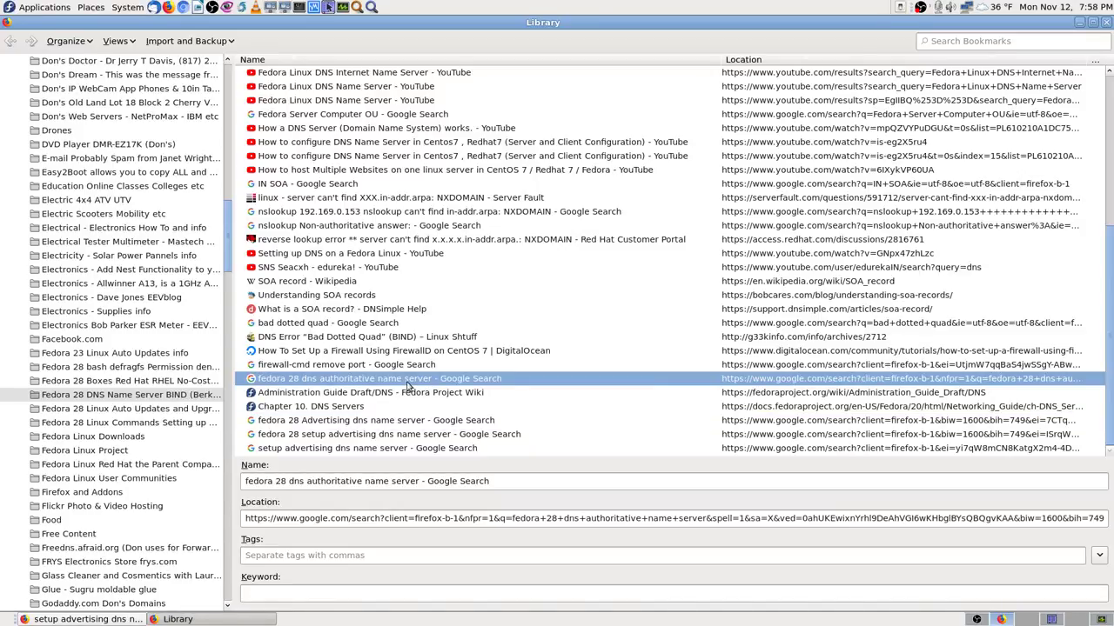
pyautogui.doubleClick(407, 385)
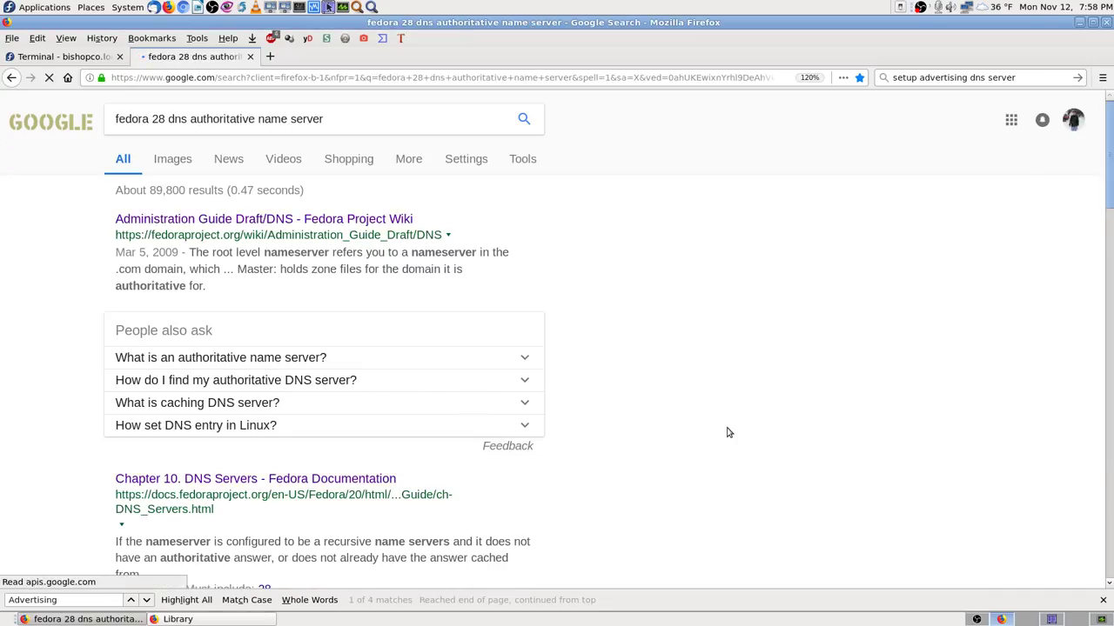
# Rewrite the query as 'fedora 28 setup authoritative dns advertising name server' and search
pyautogui.click(190, 118)
pyautogui.press('BackSpace')
pyautogui.press('BackSpace')
pyautogui.press('BackSpace')
pyautogui.press('BackSpace')
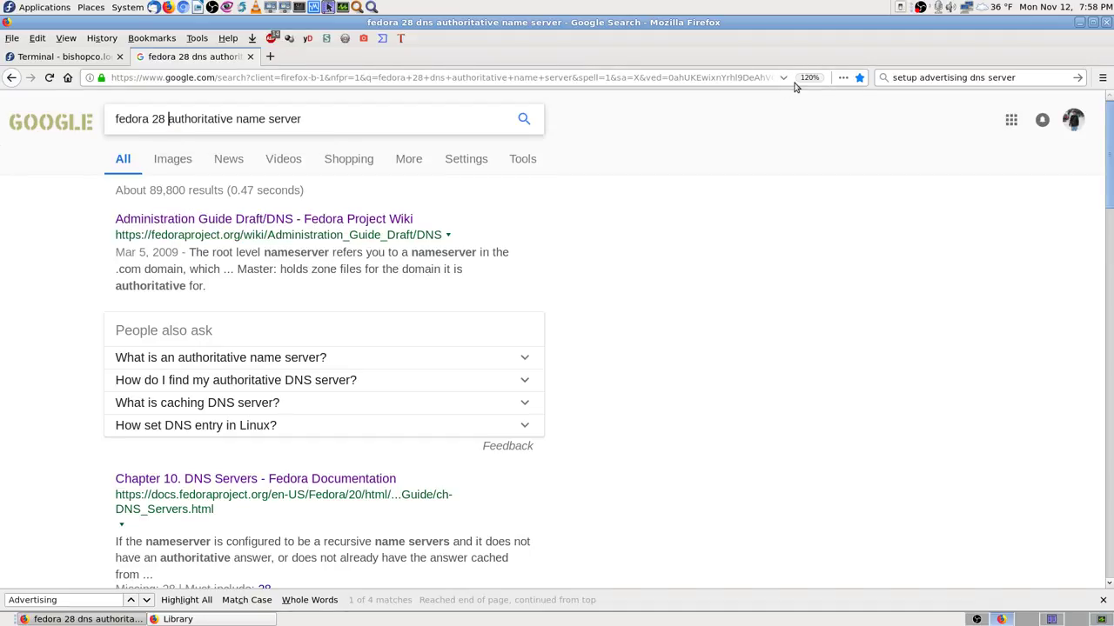
pyautogui.press('Right')
pyautogui.press('Right')
pyautogui.press('Right')
pyautogui.press('Right')
pyautogui.press('Right')
pyautogui.press('Right')
pyautogui.press('Right')
pyautogui.press('Right')
pyautogui.write('dns')
pyautogui.write('setup advertising dns server')
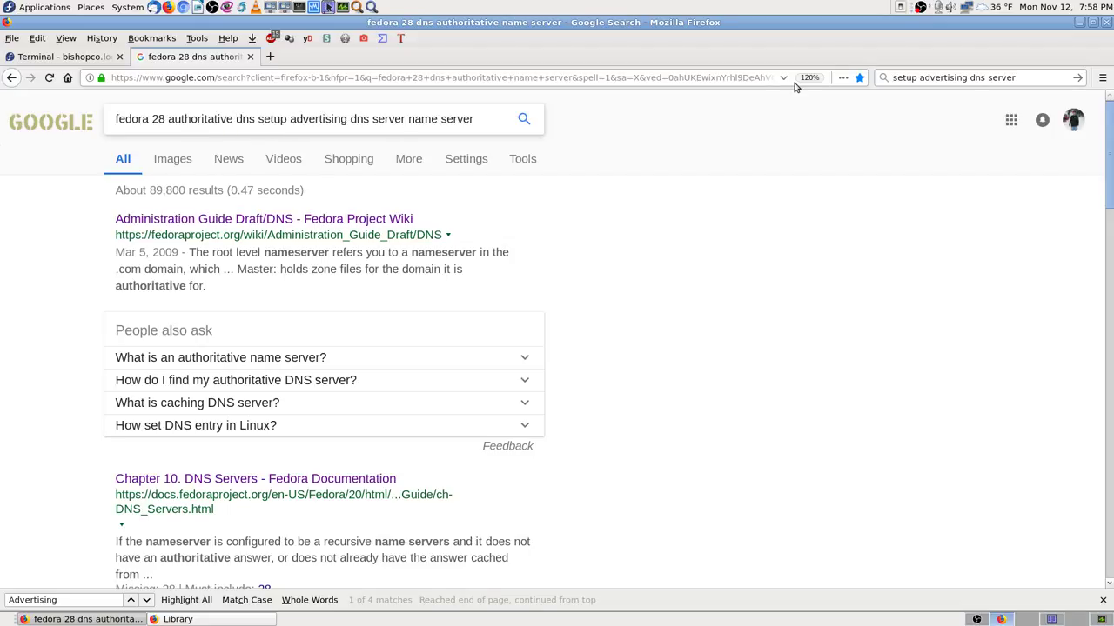
pyautogui.press('BackSpace')
pyautogui.press('BackSpace')
pyautogui.press('BackSpace')
pyautogui.press('BackSpace')
pyautogui.press('BackSpace')
pyautogui.press('BackSpace')
pyautogui.press('BackSpace')
pyautogui.press('BackSpace')
pyautogui.press('BackSpace')
pyautogui.press('BackSpace')
pyautogui.press('BackSpace')
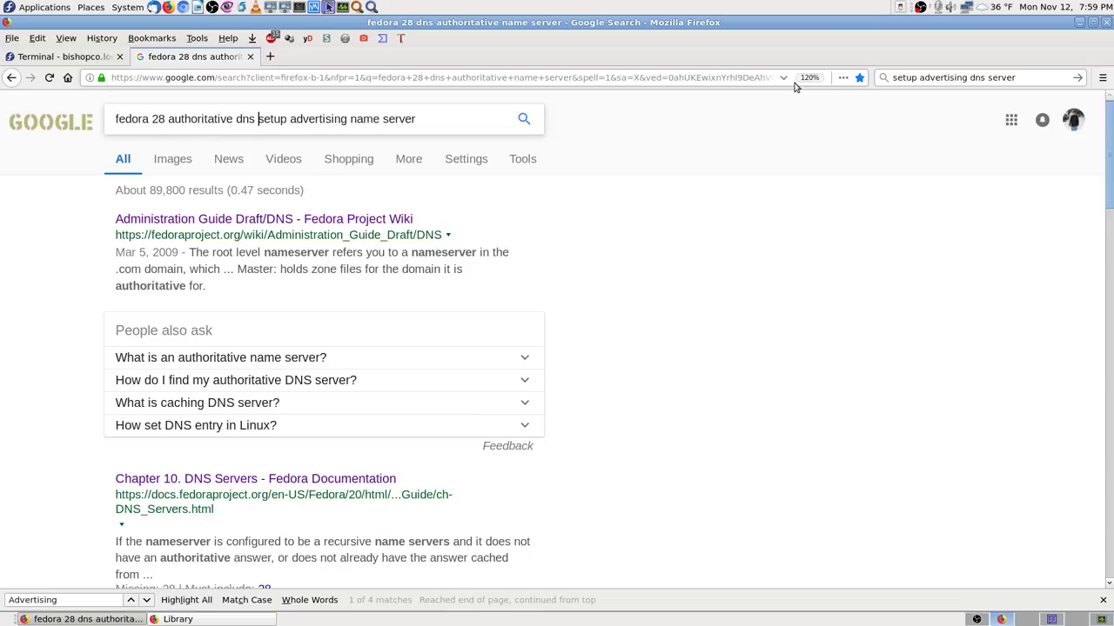
pyautogui.press('BackSpace')
pyautogui.press('BackSpace')
pyautogui.press('BackSpace')
pyautogui.press('BackSpace')
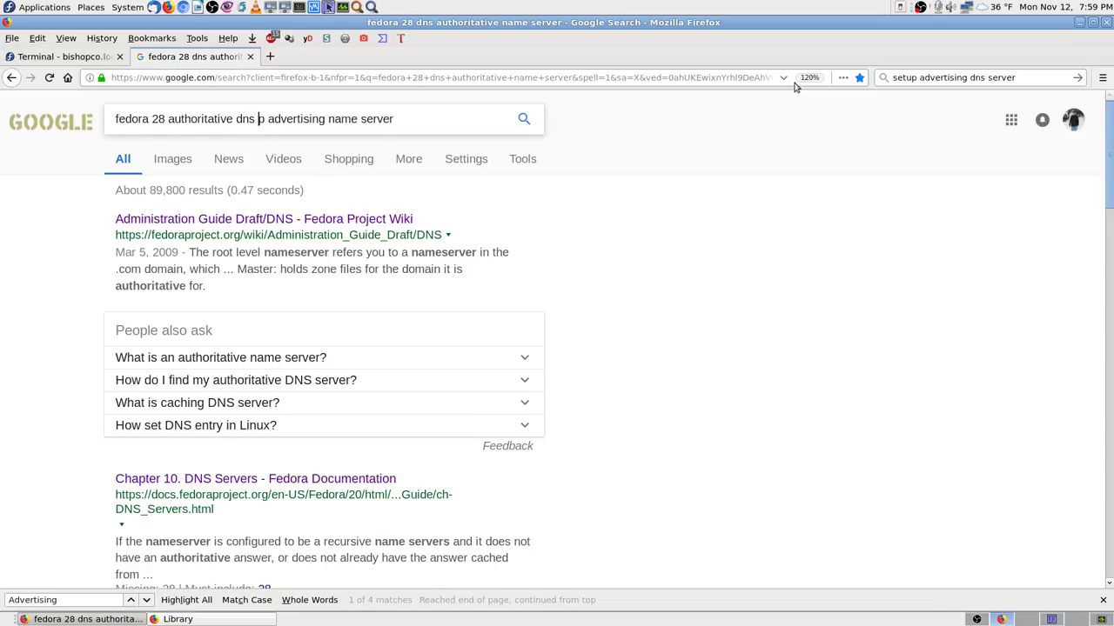
pyautogui.press('Delete')
pyautogui.press('Delete')
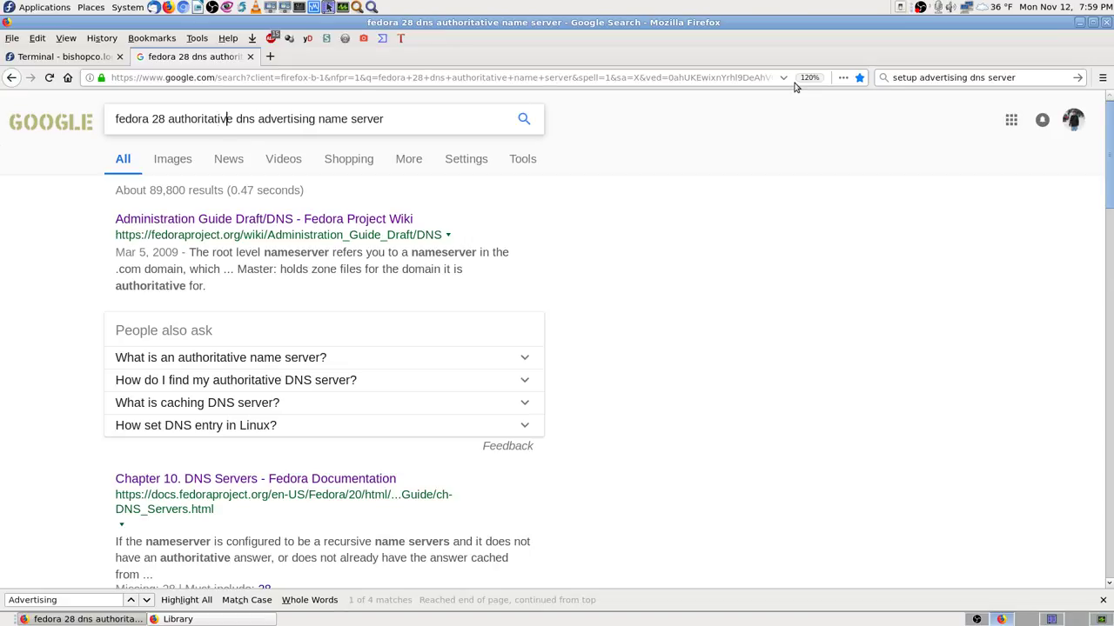
pyautogui.hotkey('ctrl', 'Left')
pyautogui.hotkey('ctrl', 'Left')
pyautogui.write('setup')
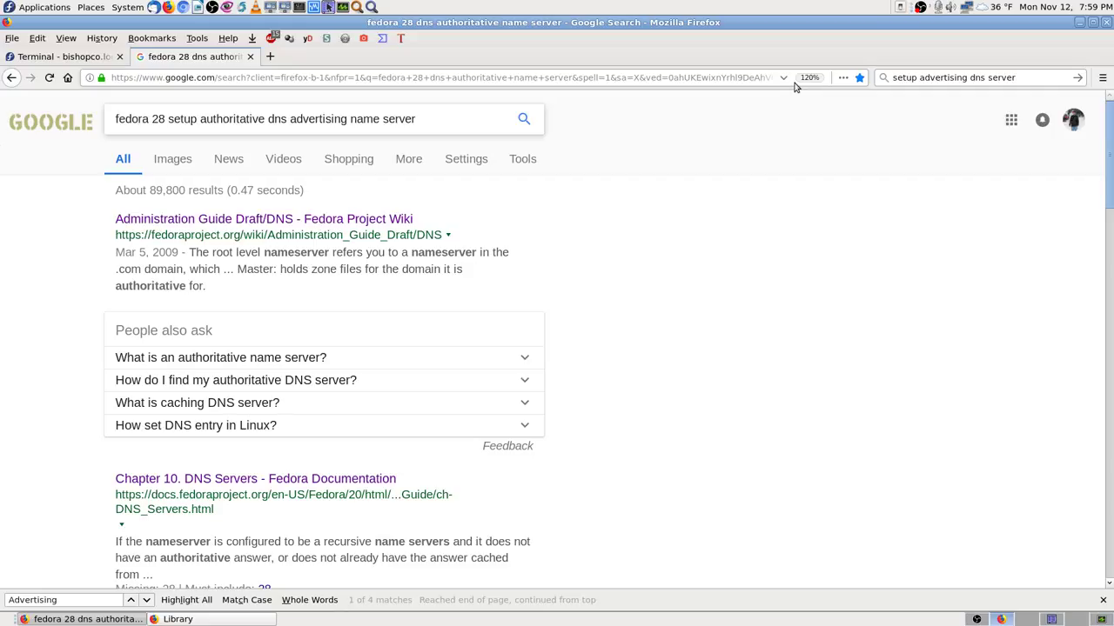
pyautogui.press('Return')
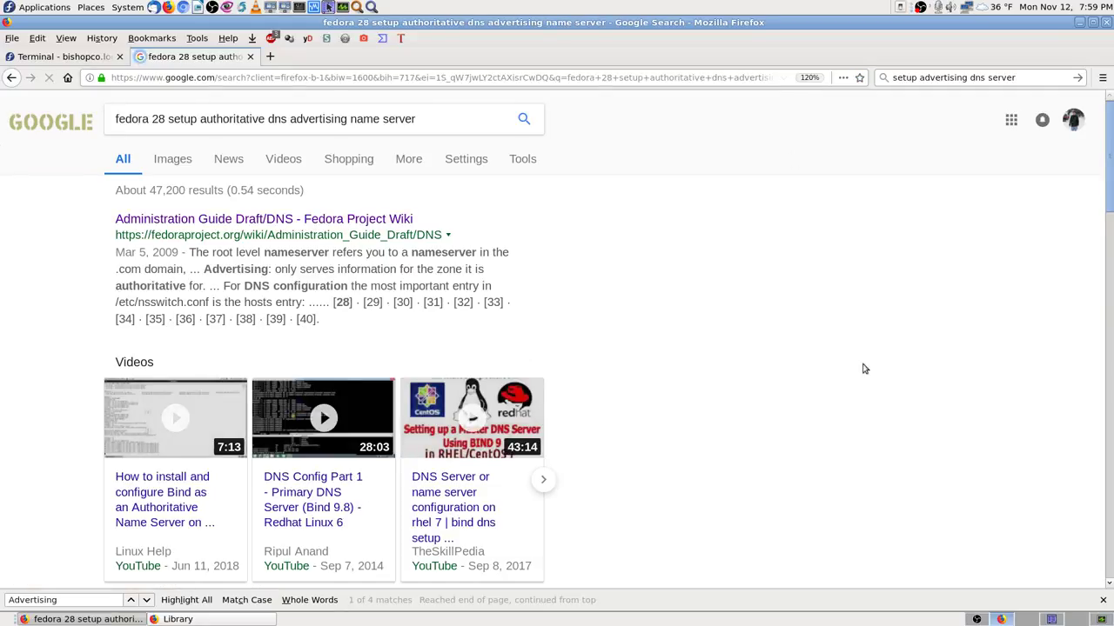
pyautogui.click(859, 78)
# Save the results bookmark to the Fedora 28 DNS Name Server BIND folder
pyautogui.click(774, 264)
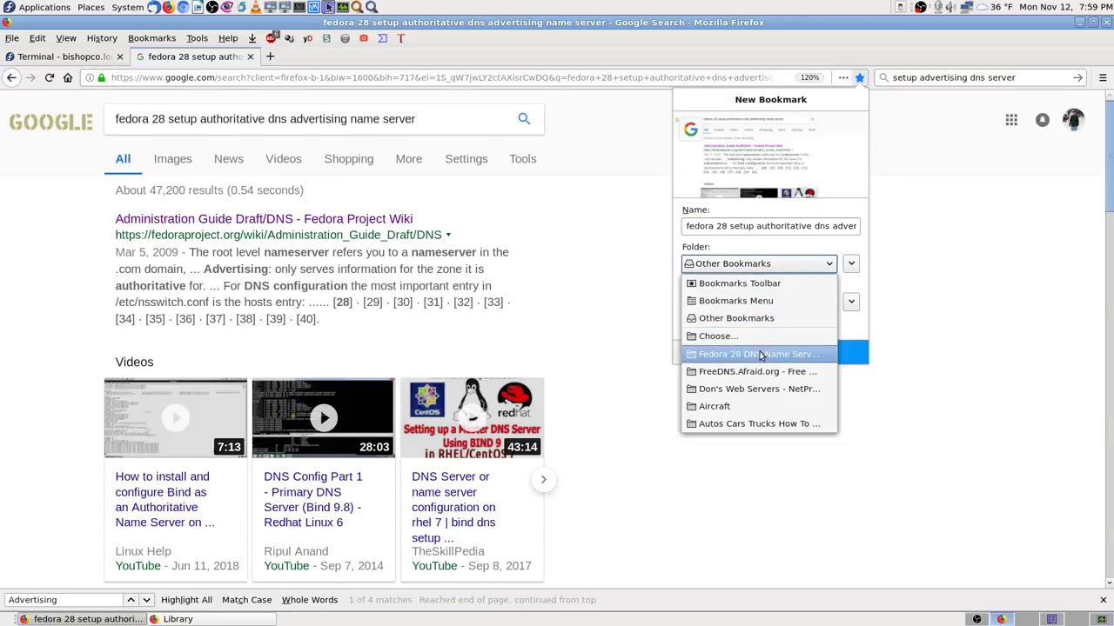
pyautogui.click(766, 354)
pyautogui.click(742, 352)
# Open the DigitalOcean BIND guide and Red Hat DNS forwarding article in background tabs
pyautogui.scroll(-8, 696, 416)
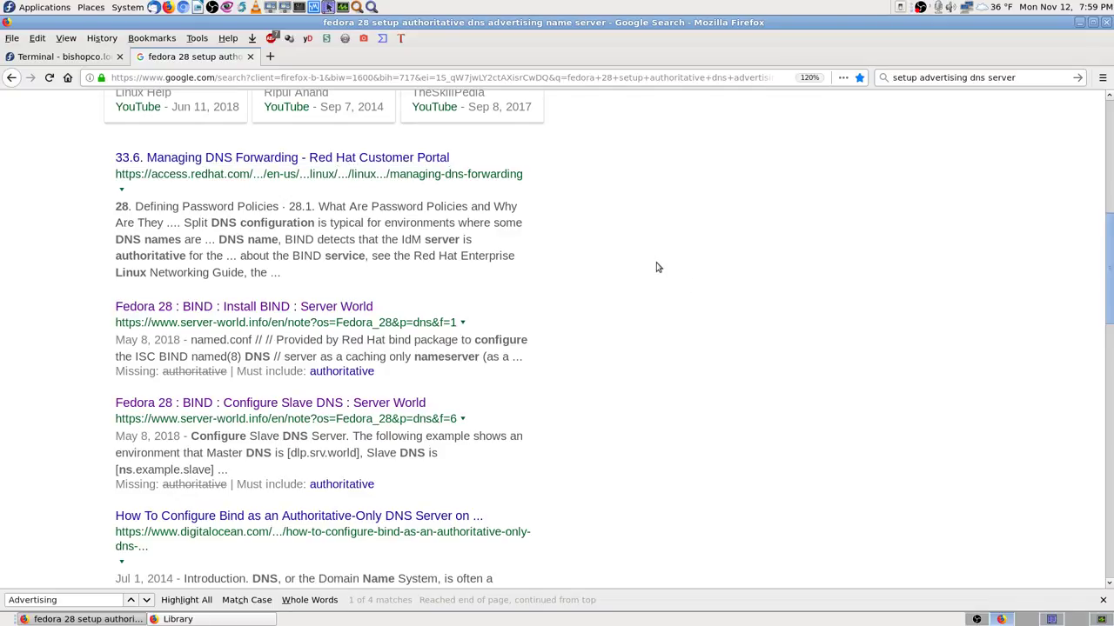
pyautogui.scroll(-2, 657, 267)
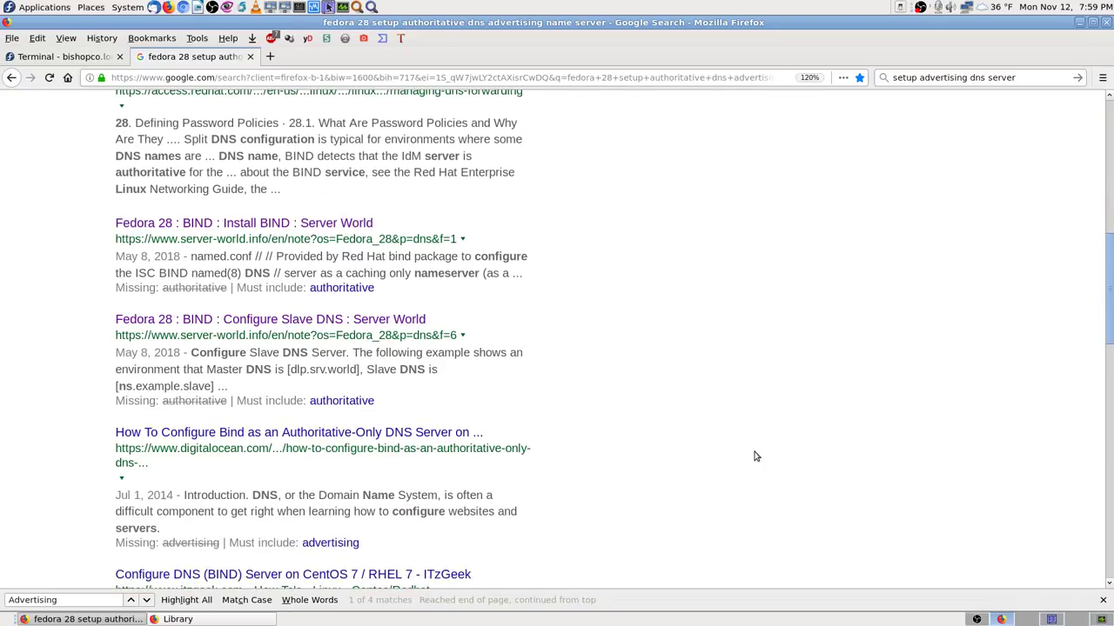
pyautogui.middleClick(411, 440)
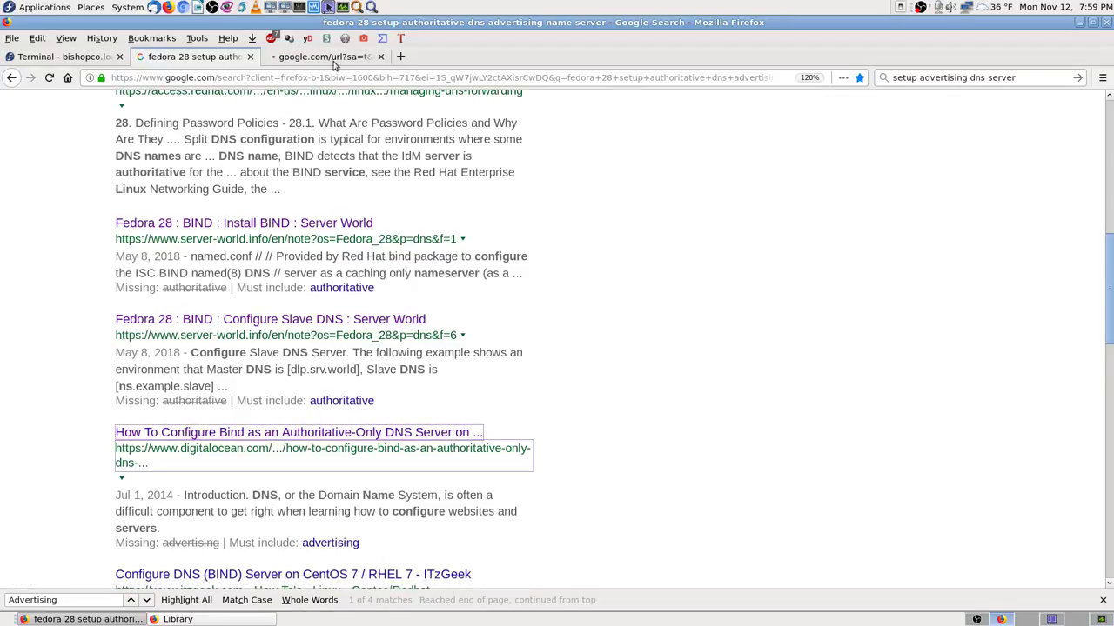
pyautogui.scroll(2, 562, 218)
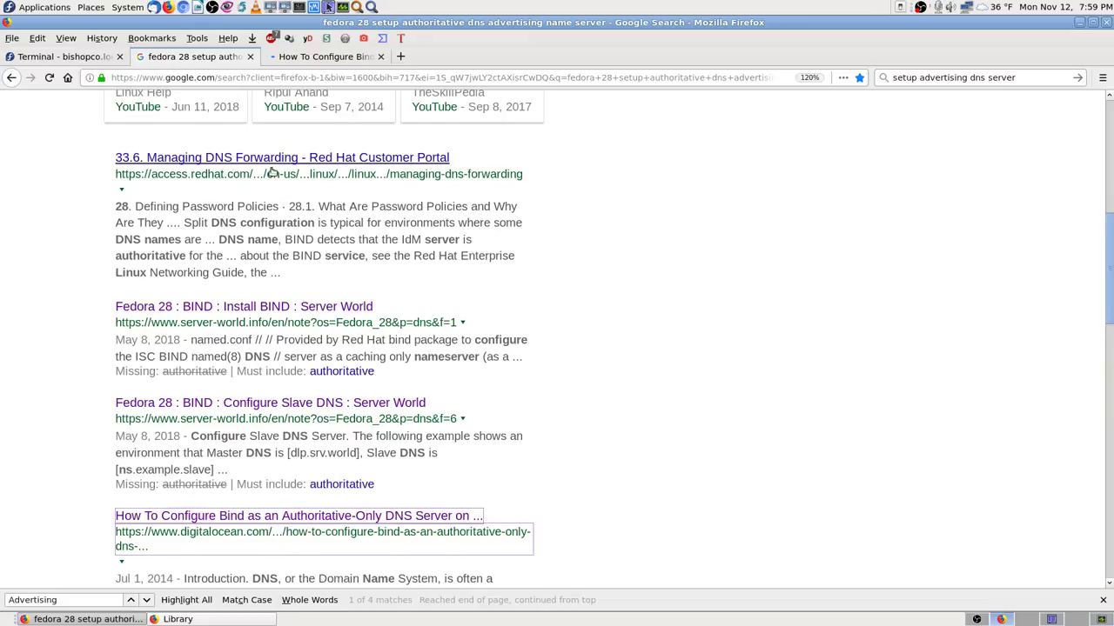
pyautogui.middleClick(387, 162)
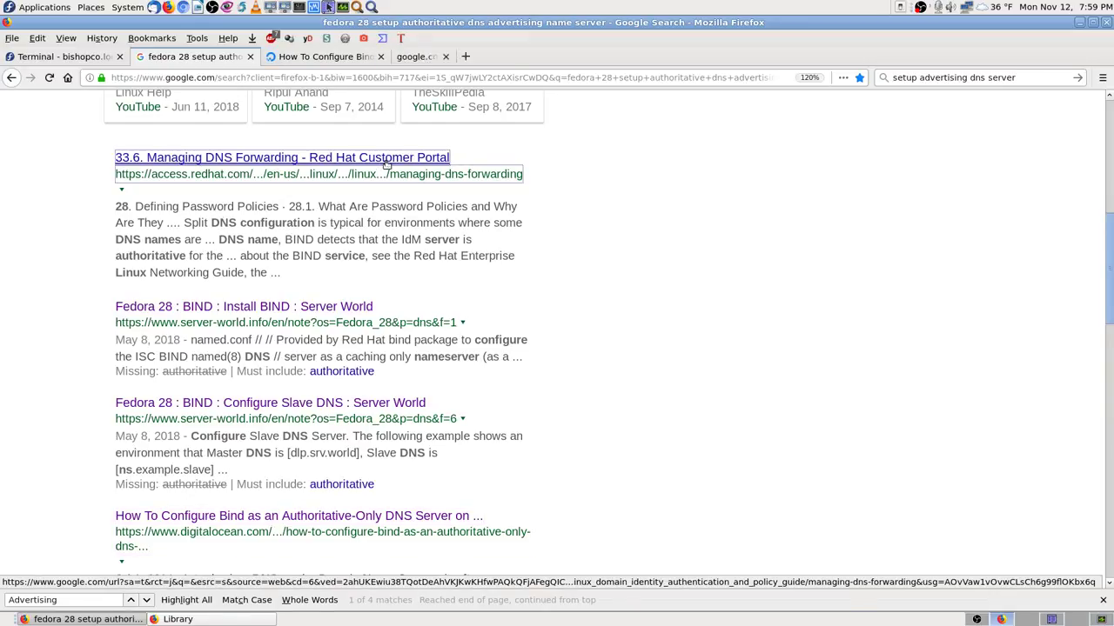
# View the Red Hat DNS forwarding article zoomed to 110% with the find bar open
pyautogui.click(401, 58)
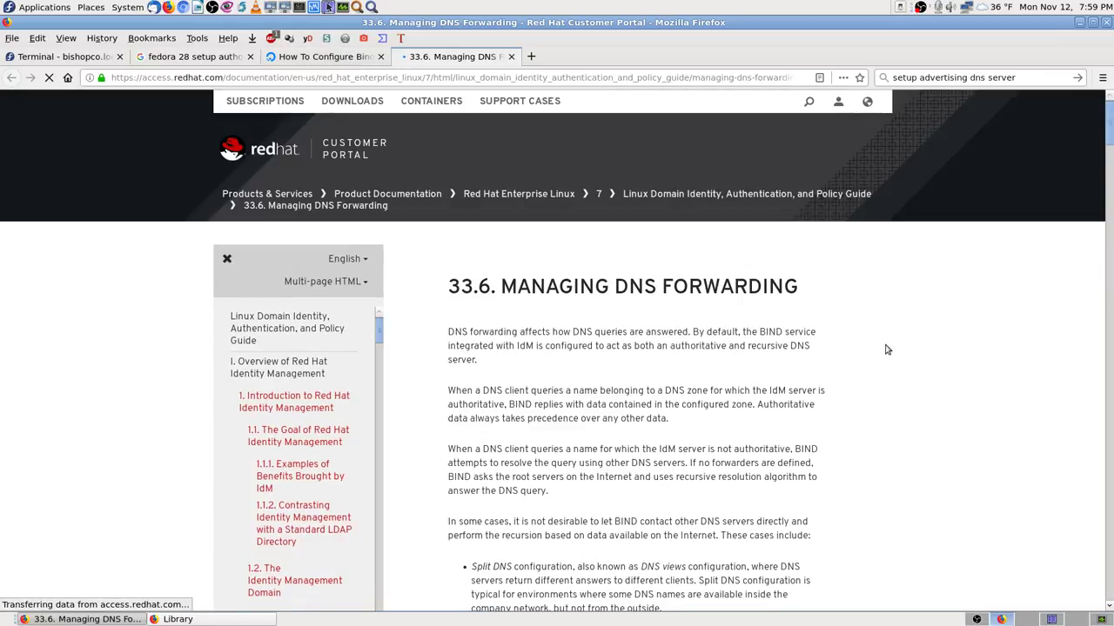
pyautogui.hotkey('ctrl', '+')
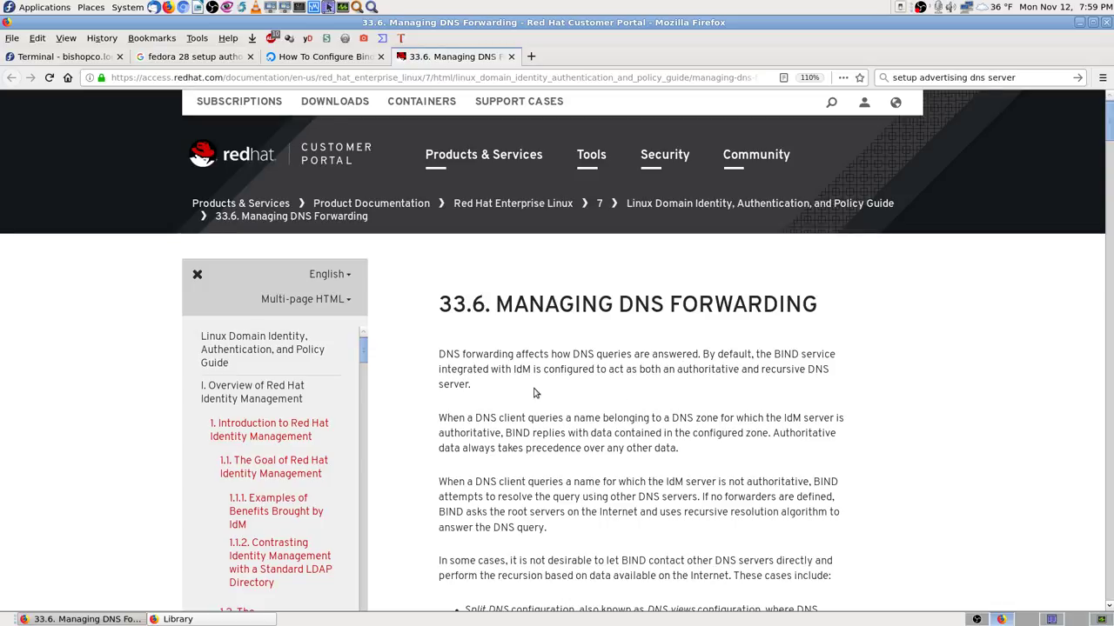
pyautogui.hotkey('ctrl', 'f')
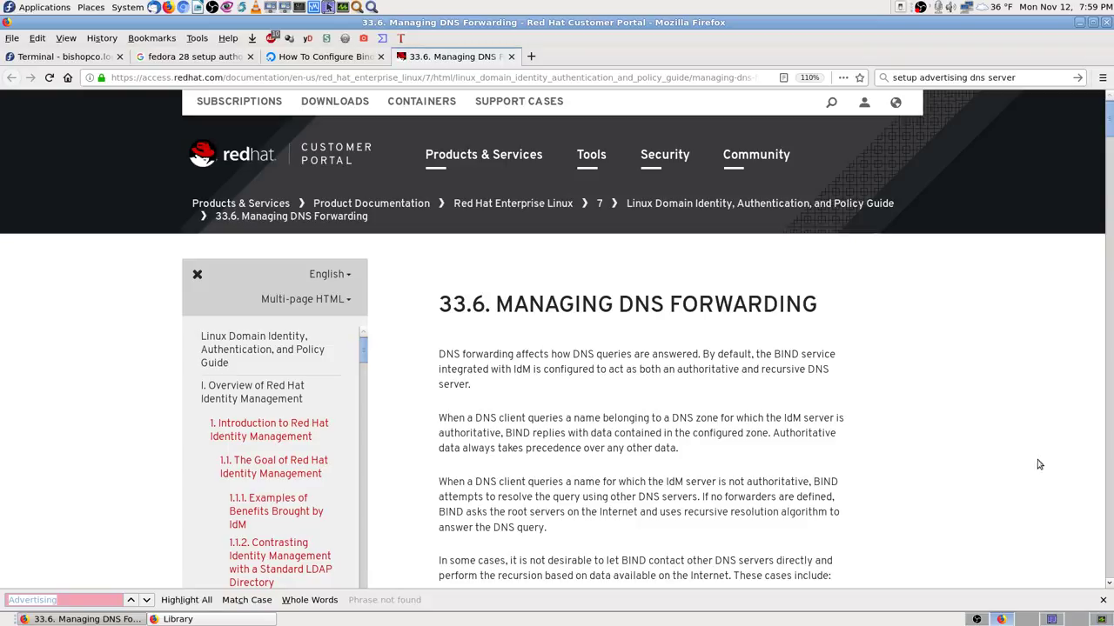
pyautogui.scroll(-3, 433, 425)
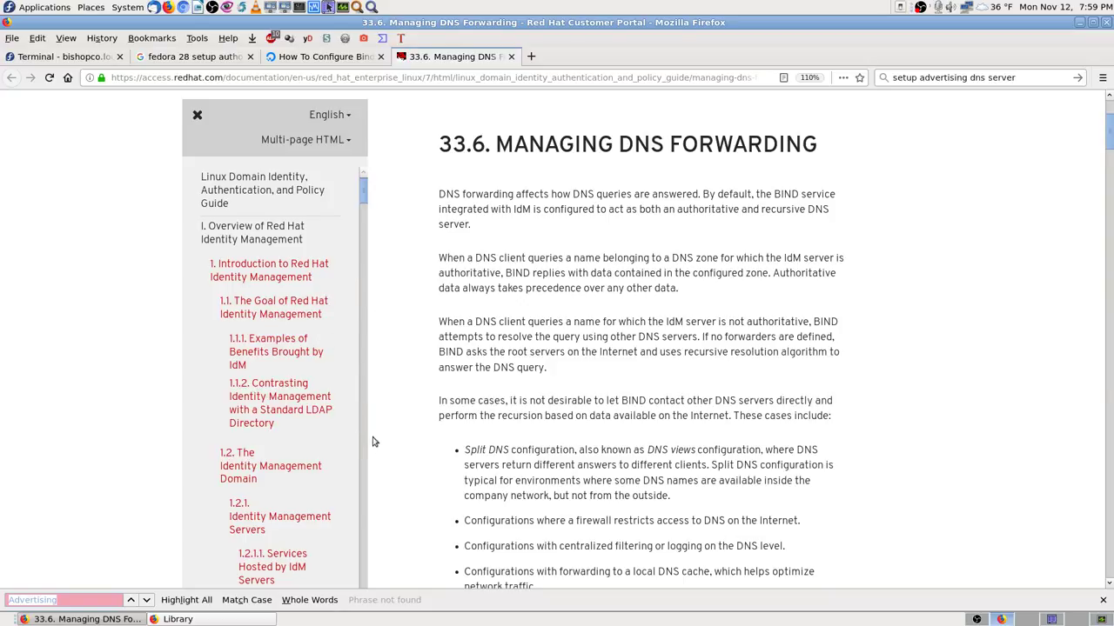
pyautogui.scroll(-3, 401, 469)
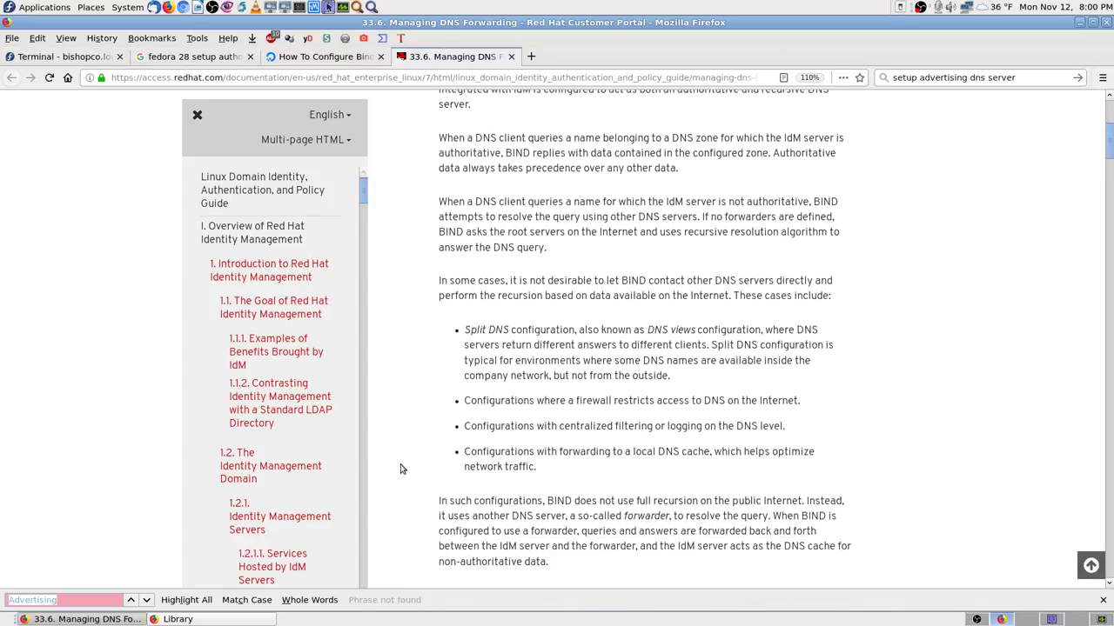
# Search the DigitalOcean Bind tutorial for 'Advertising', then close that tab
pyautogui.click(342, 60)
pyautogui.hotkey('ctrl', 'f')
pyautogui.write('Advertising')
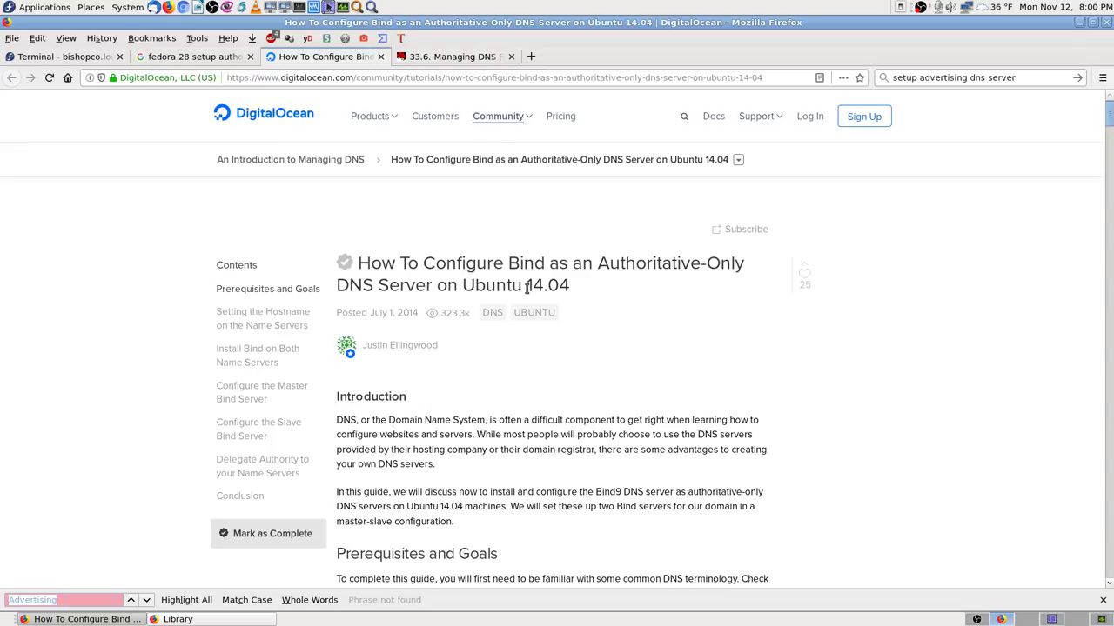
pyautogui.click(380, 57)
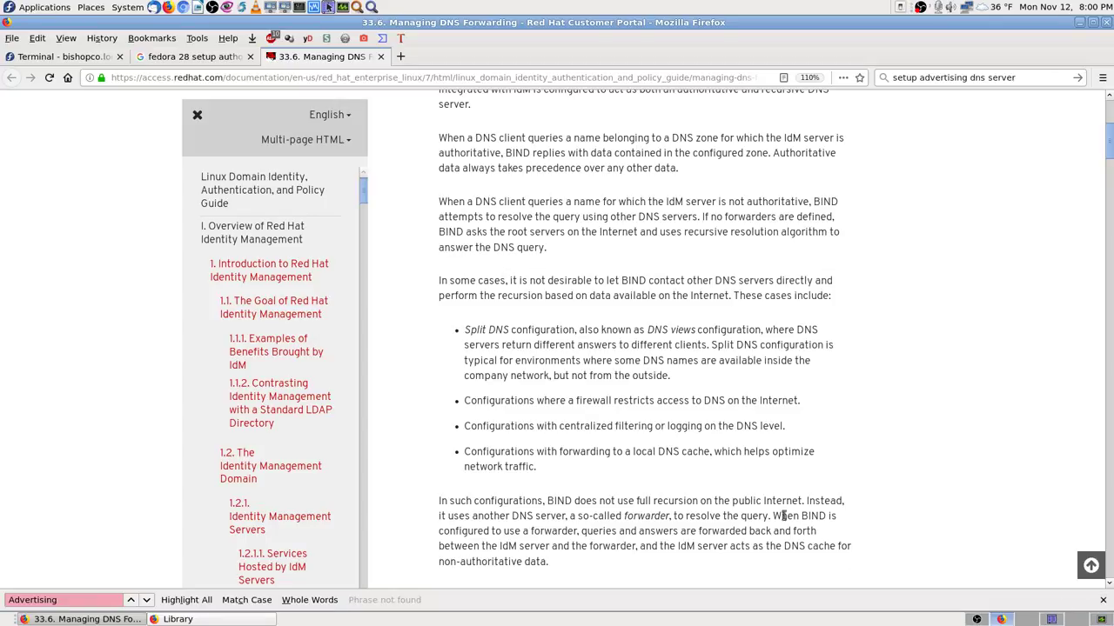
pyautogui.scroll(3, 1109, 168)
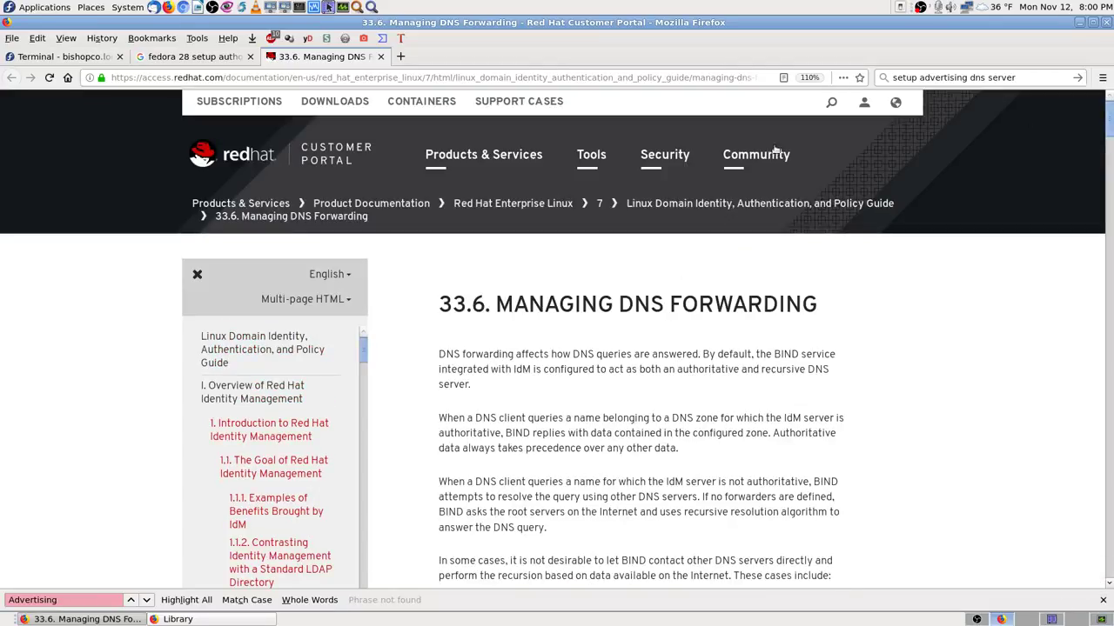
# Bookmark the Red Hat DNS forwarding page in the Fedora 28 DNS folder
pyautogui.click(858, 78)
pyautogui.click(731, 264)
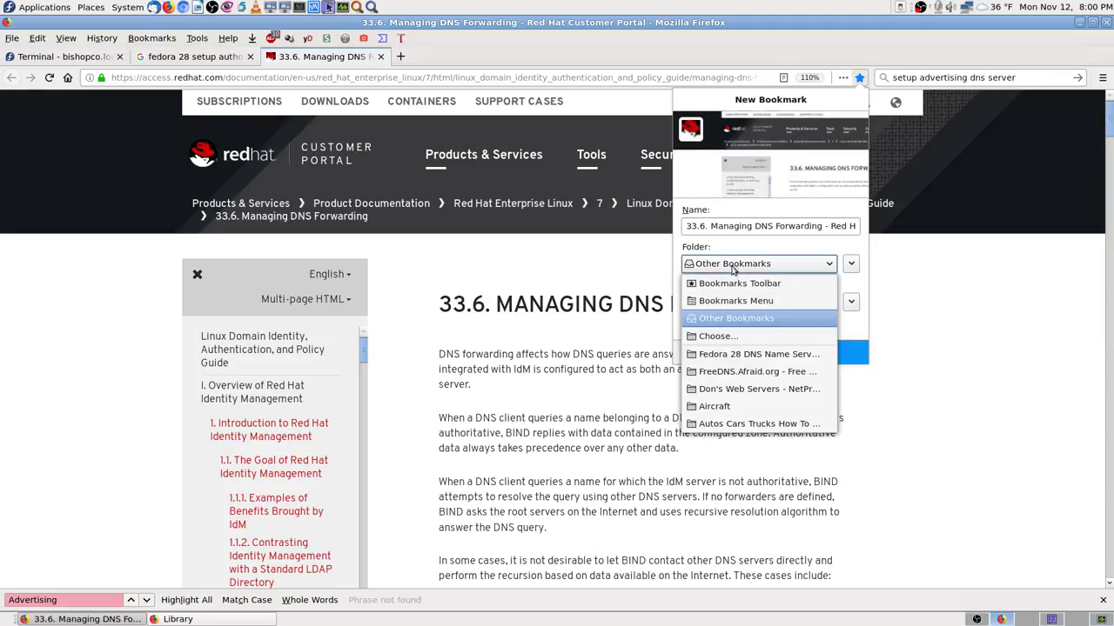
pyautogui.click(747, 353)
pyautogui.click(815, 357)
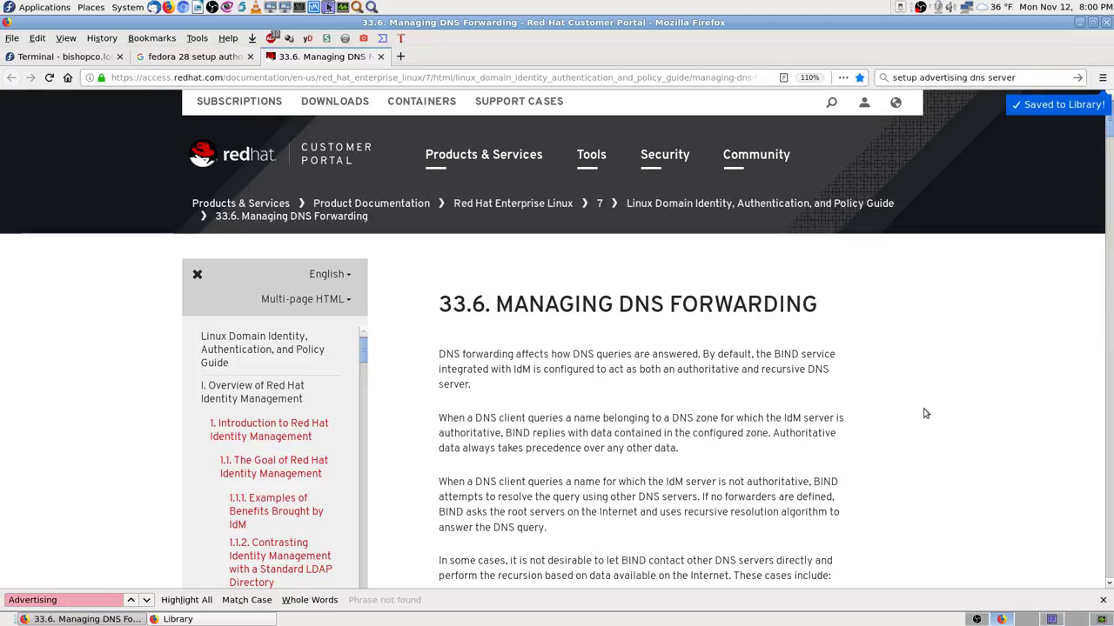
# Search the page for 'author' and move through the first matches
pyautogui.hotkey('ctrl', 'f')
pyautogui.write('auth')
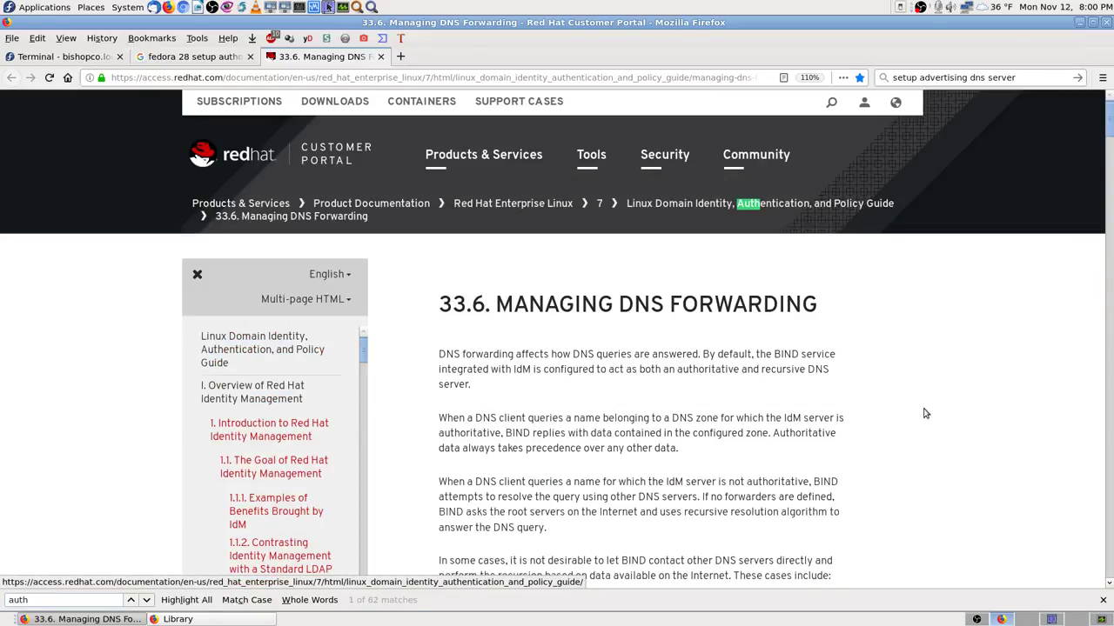
pyautogui.write('or')
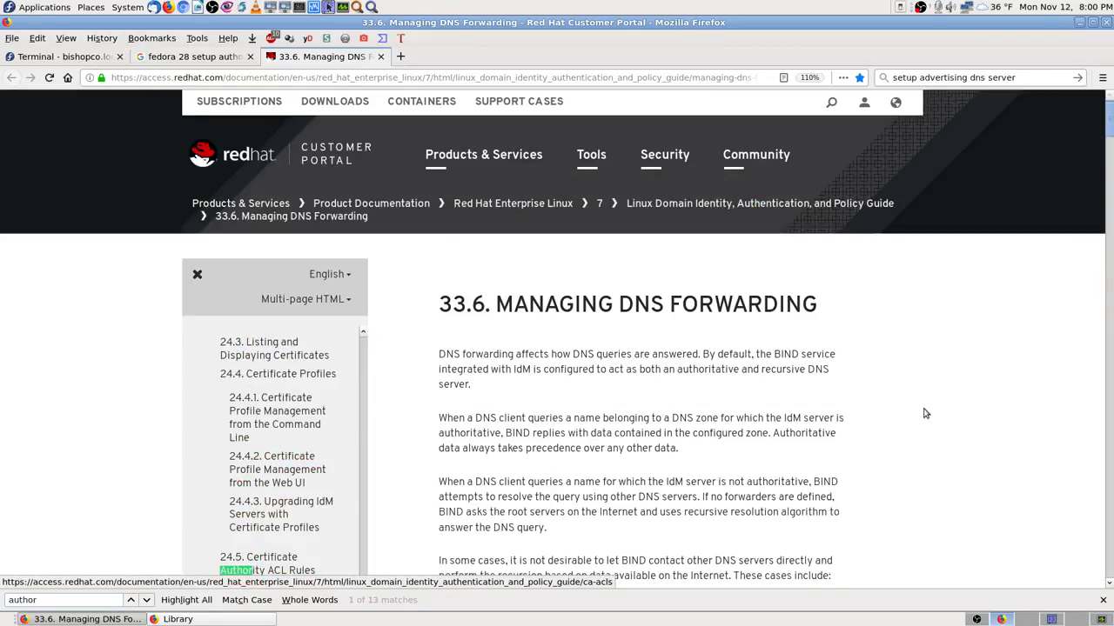
pyautogui.press('Return')
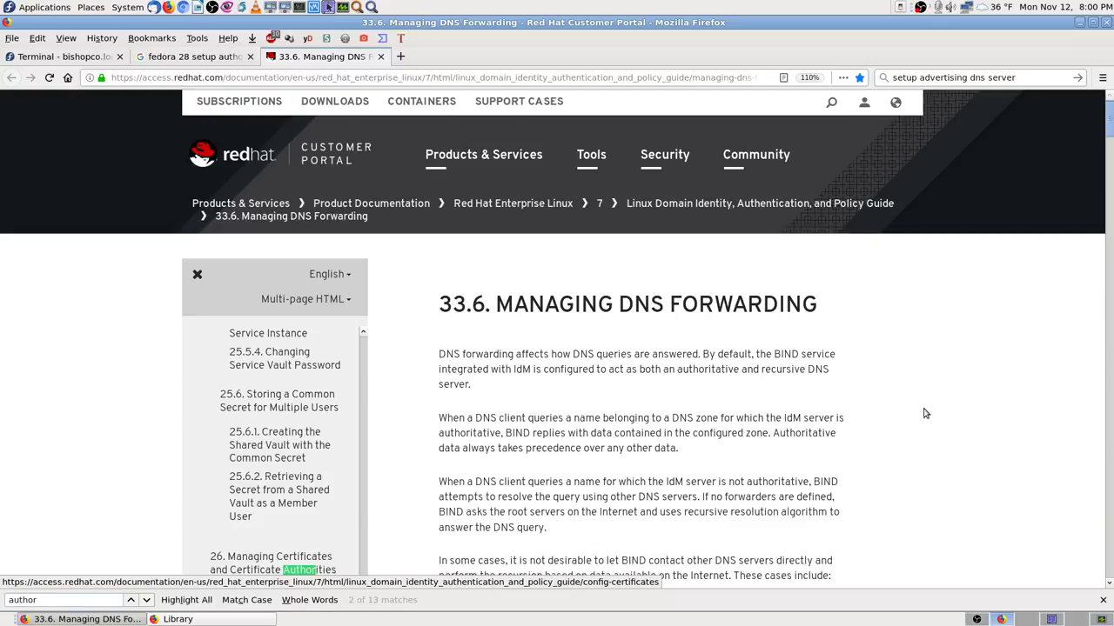
pyautogui.press('Return')
pyautogui.press('Return')
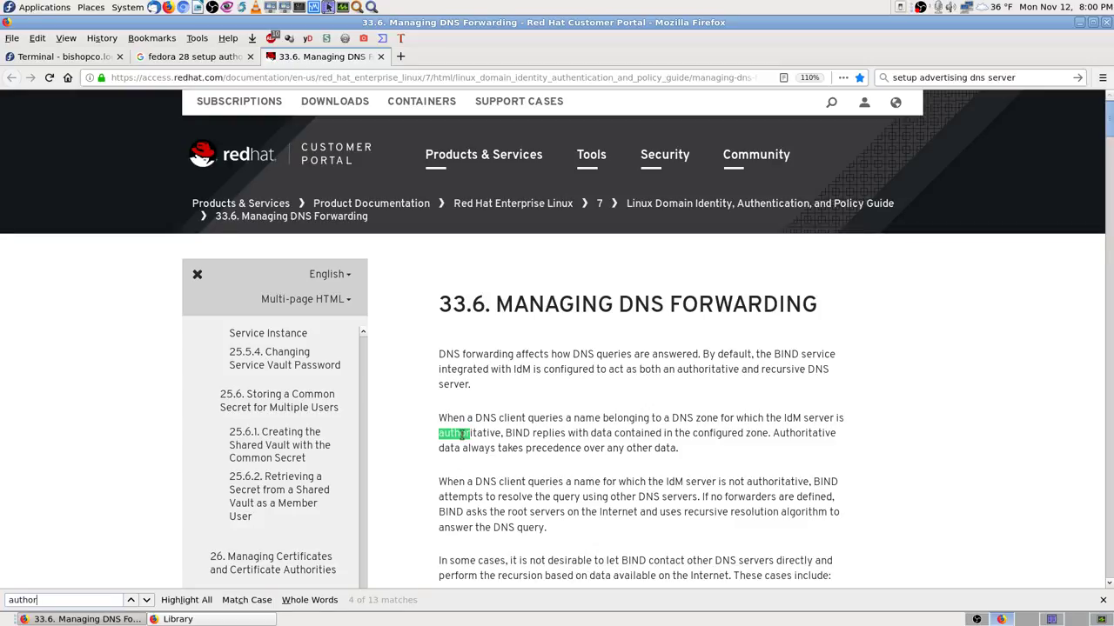
# Copy the word 'authoritative' from the paragraph and paste it as the search term
pyautogui.moveTo(438, 433); pyautogui.dragTo(503, 432)
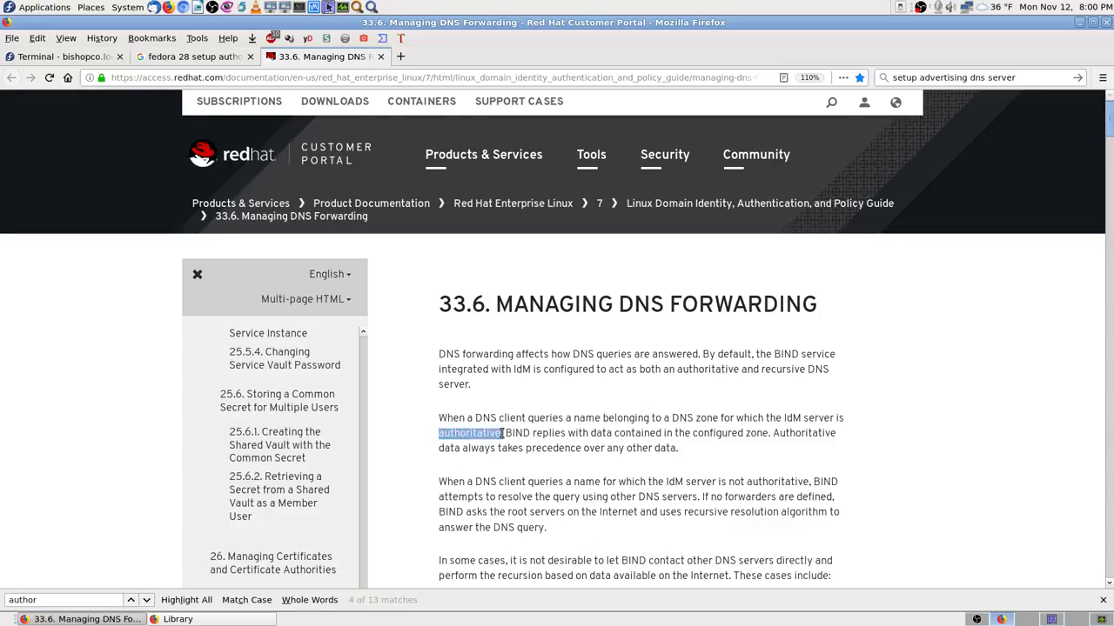
pyautogui.rightClick(493, 432)
pyautogui.click(525, 448)
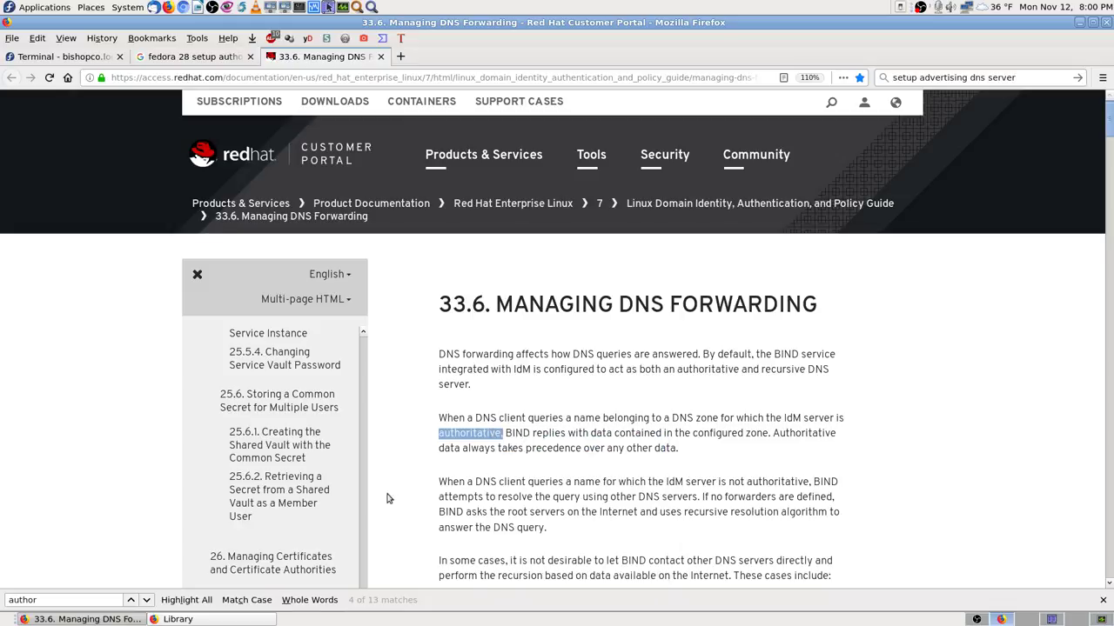
pyautogui.click(88, 600)
pyautogui.press('BackSpace')
pyautogui.press('BackSpace')
pyautogui.press('BackSpace')
pyautogui.press('BackSpace')
pyautogui.press('BackSpace')
pyautogui.hotkey('ctrl', 'v')
# Step through 'authoritative' matches to 9 of 10 in Configuring Global Forwarders
pyautogui.hotkey('shift', 'Left')
pyautogui.hotkey('shift', 'Left')
pyautogui.hotkey('shift', 'Left')
pyautogui.hotkey('shift', 'Left')
pyautogui.hotkey('shift', 'Left')
pyautogui.hotkey('shift', 'Left')
pyautogui.hotkey('shift', 'Left')
pyautogui.hotkey('shift', 'Left')
pyautogui.hotkey('shift', 'Left')
pyautogui.hotkey('shift', 'Left')
pyautogui.hotkey('shift', 'Left')
pyautogui.hotkey('shift', 'Left')
pyautogui.press('Return')
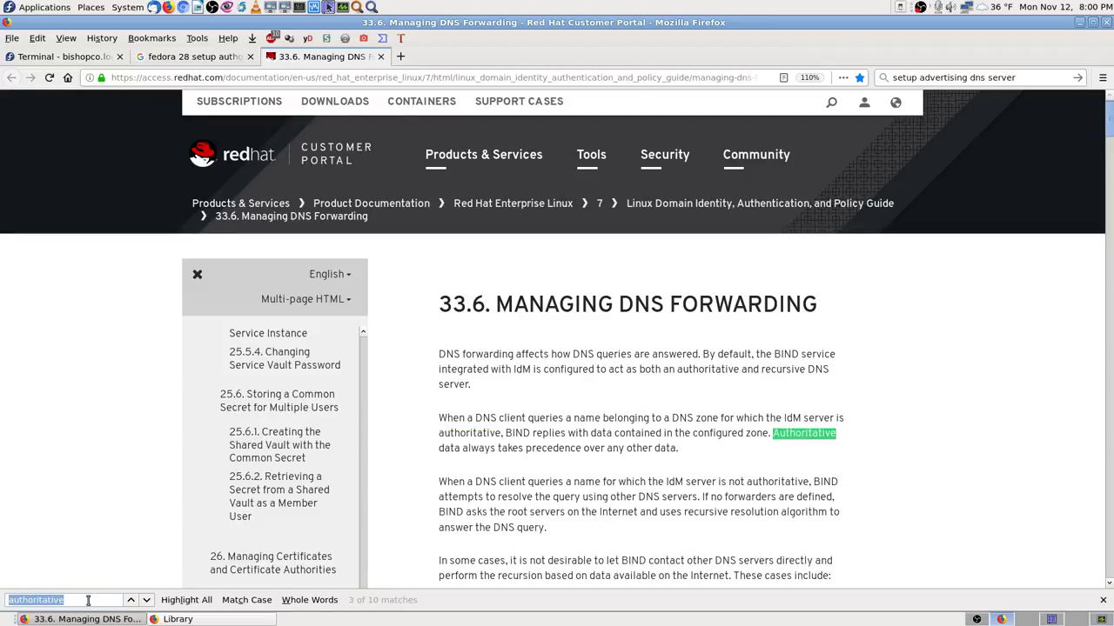
pyautogui.press('Return')
pyautogui.press('Return')
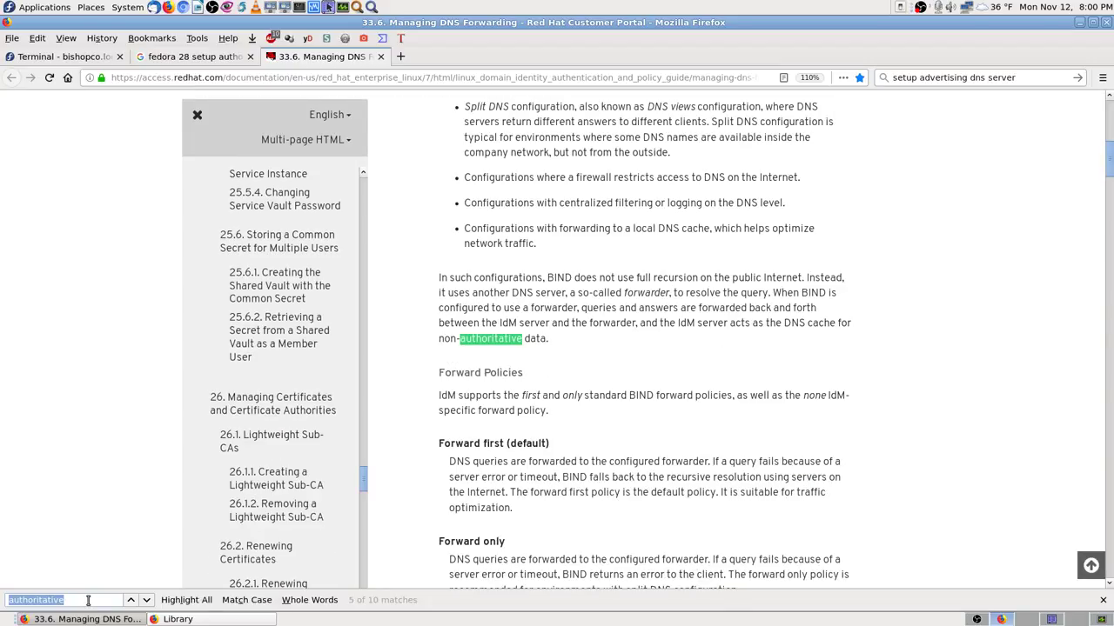
pyautogui.press('Return')
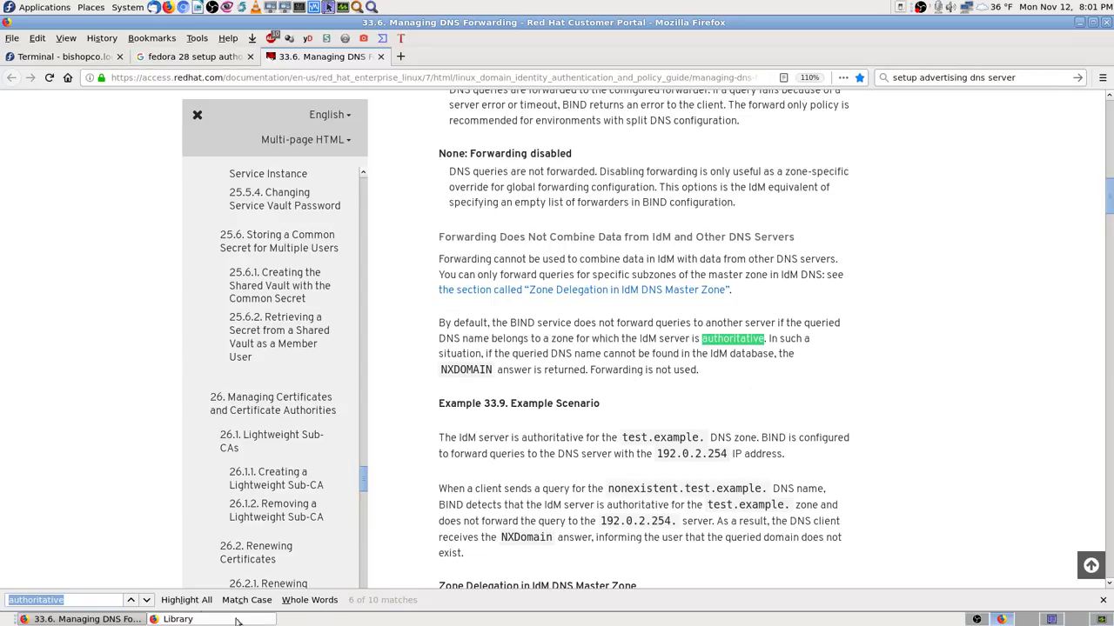
pyautogui.click(147, 601)
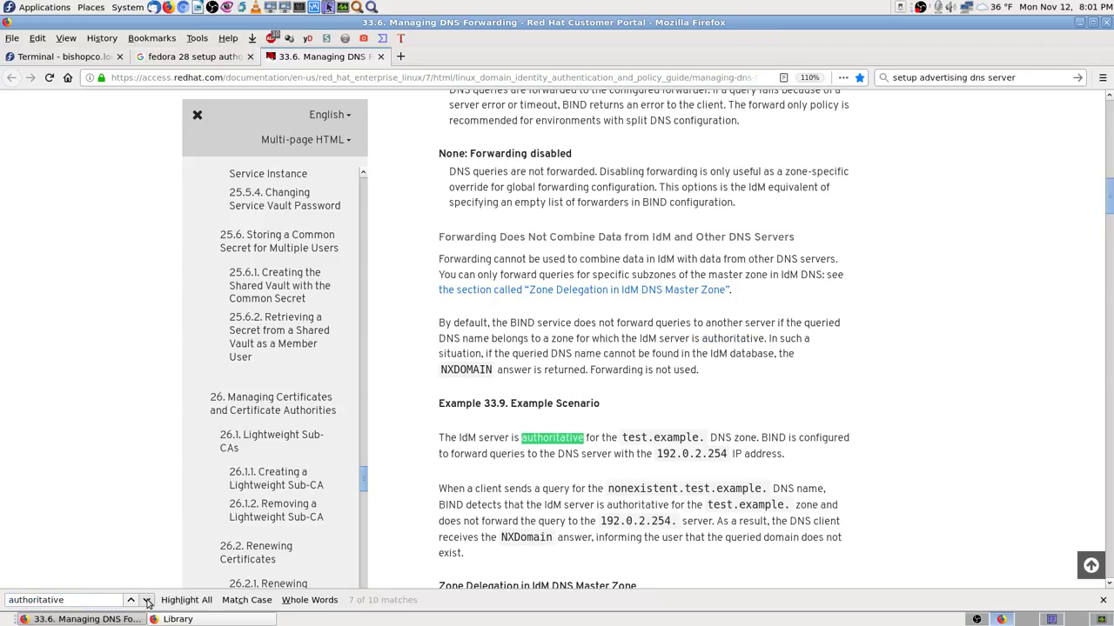
pyautogui.scroll(-4, 954, 459)
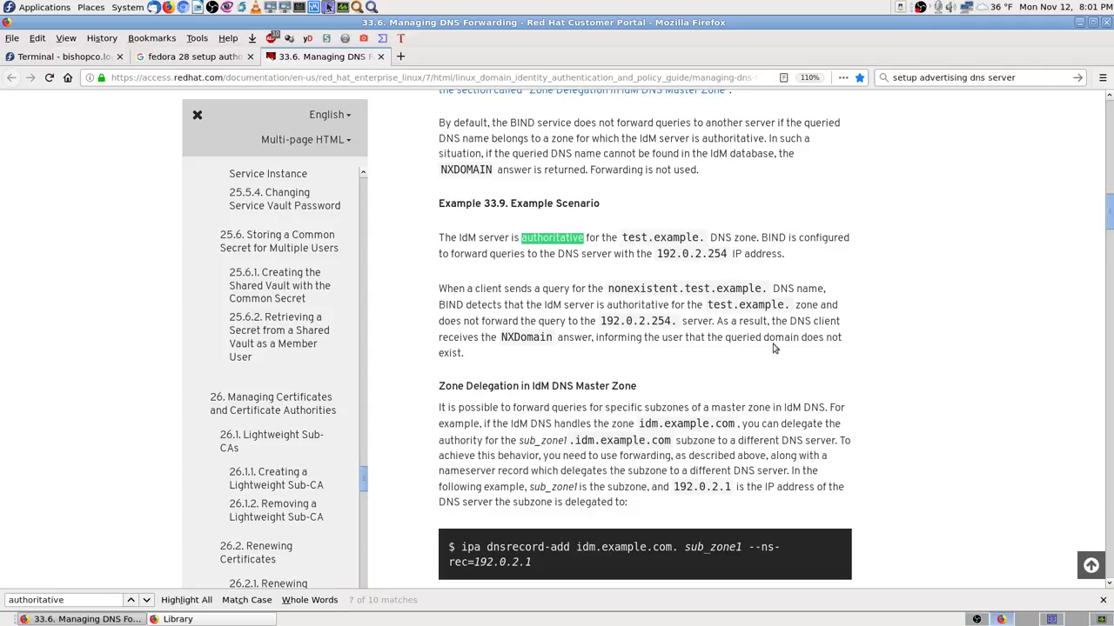
pyautogui.click(148, 600)
# Advance the find to the next match, then close the named.conf editor in Cockpit's terminal
pyautogui.click(148, 600)
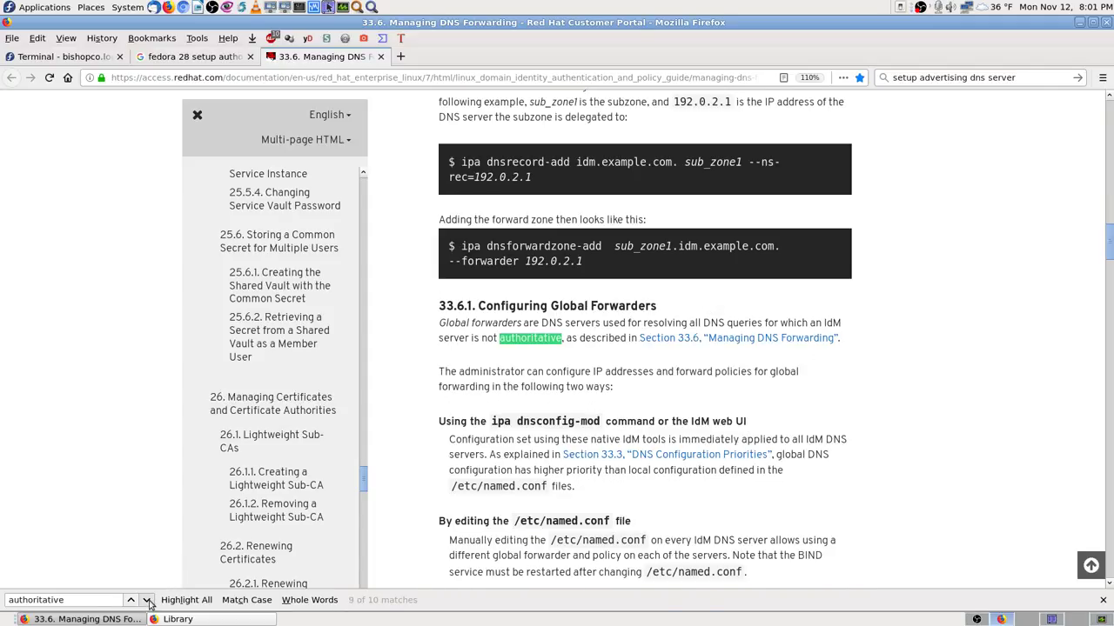
pyautogui.click(87, 57)
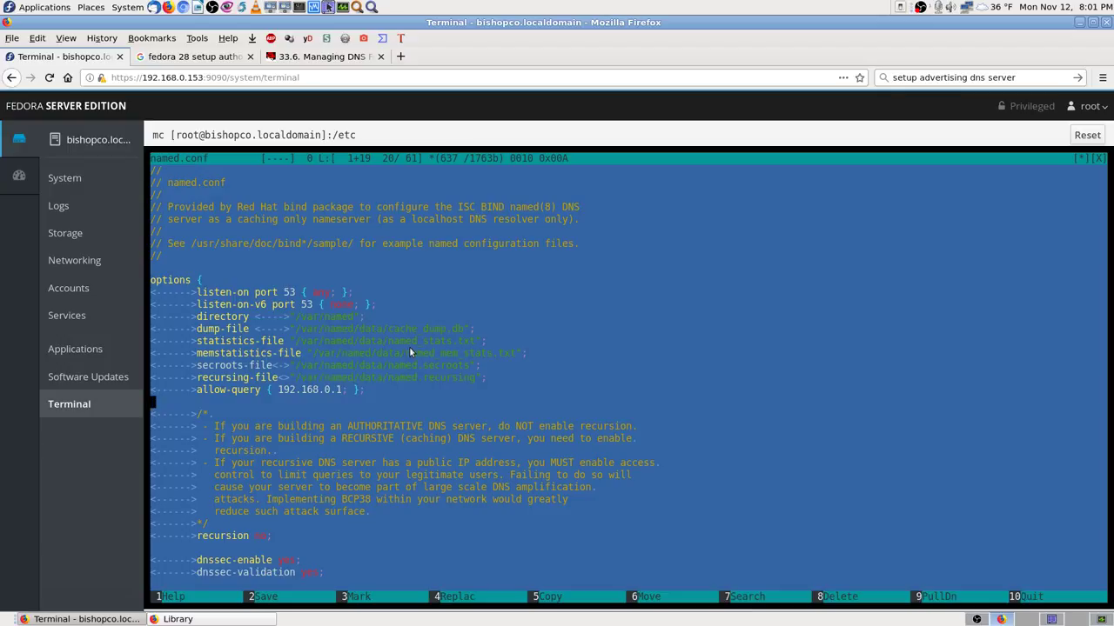
pyautogui.hotkey('ctrl', 'o')
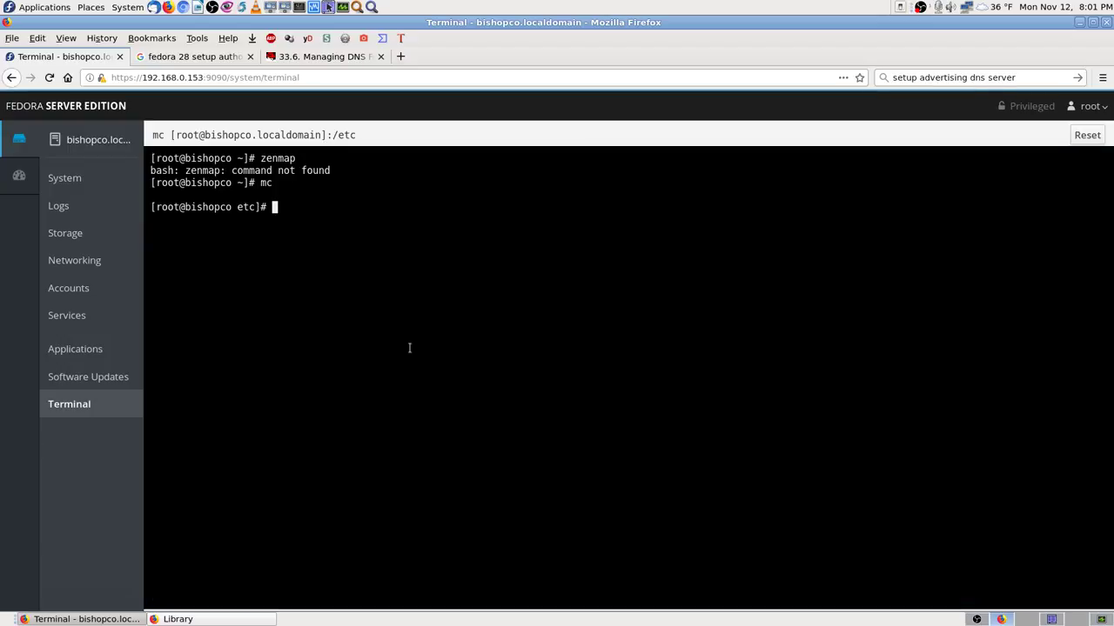
pyautogui.write('nl')
pyautogui.write('l')
# Rerun 'nslookup 192.168.0.153' from history, which returns NXDOMAIN
pyautogui.press('Up')
pyautogui.press('Up')
pyautogui.press('Up')
pyautogui.press('Down')
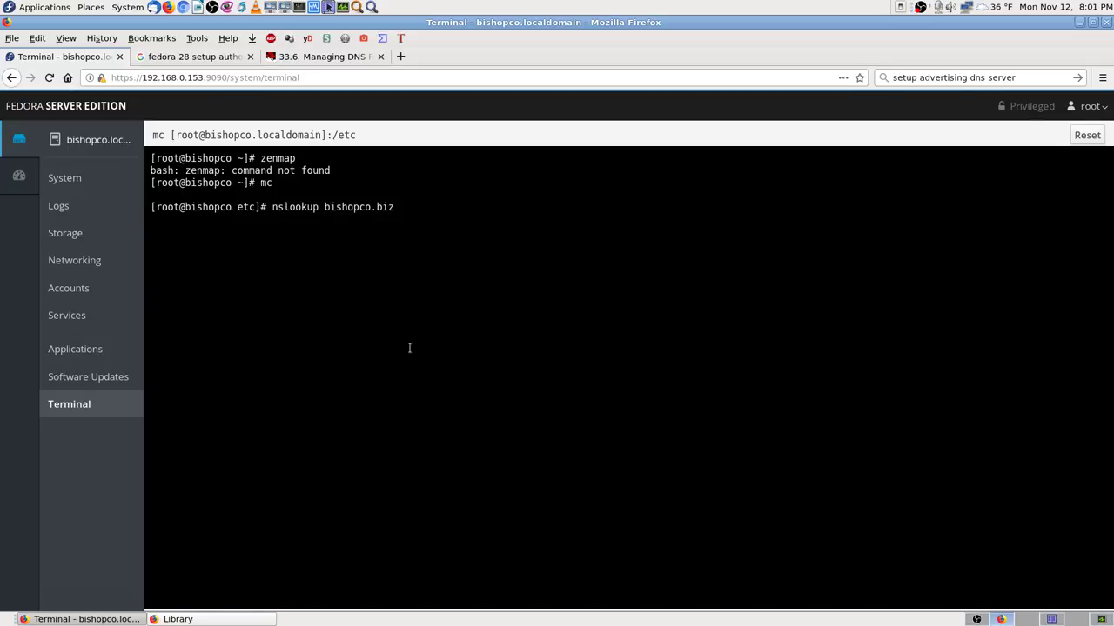
pyautogui.press('Up')
pyautogui.press('Return')
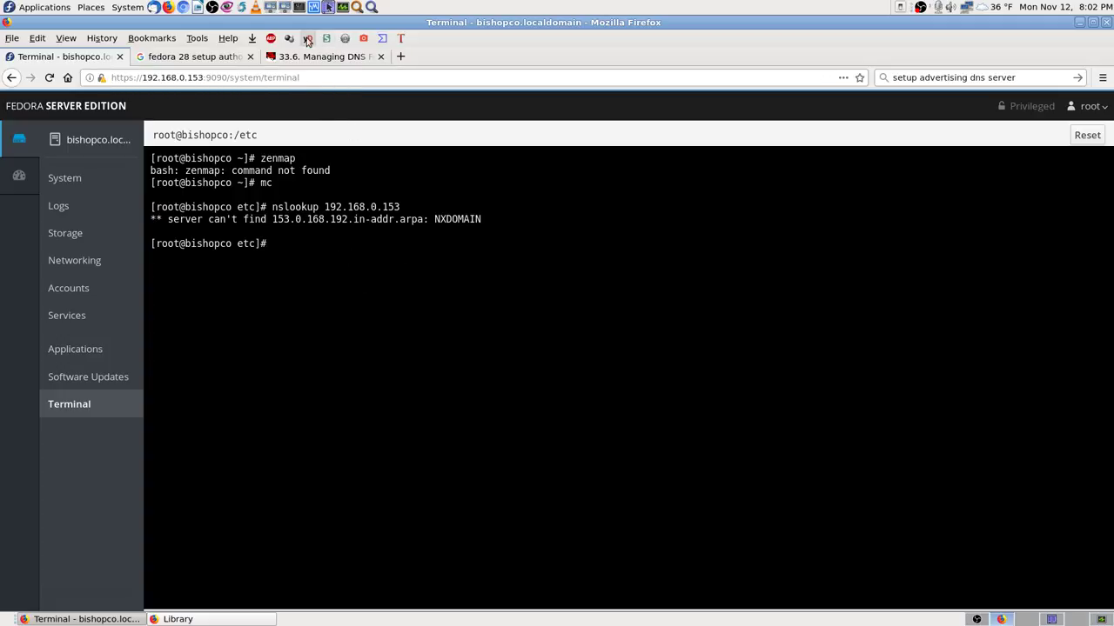
# Flip between the Cockpit terminal and the '33.6. Managing DNS Forwarding' guide, ending on the guide
pyautogui.click(341, 57)
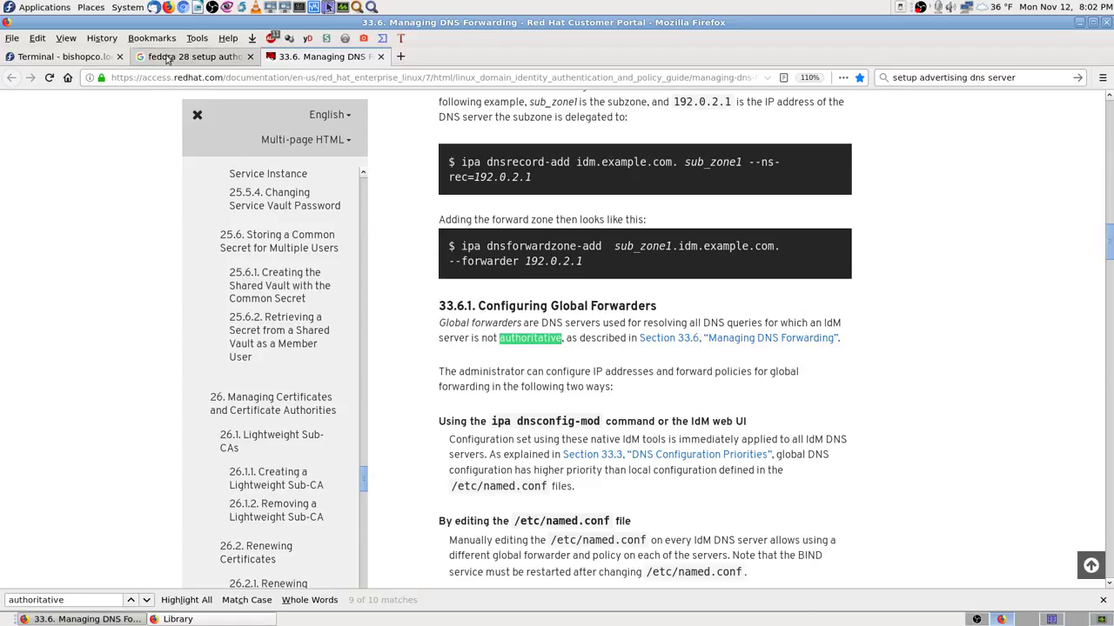
pyautogui.click(76, 61)
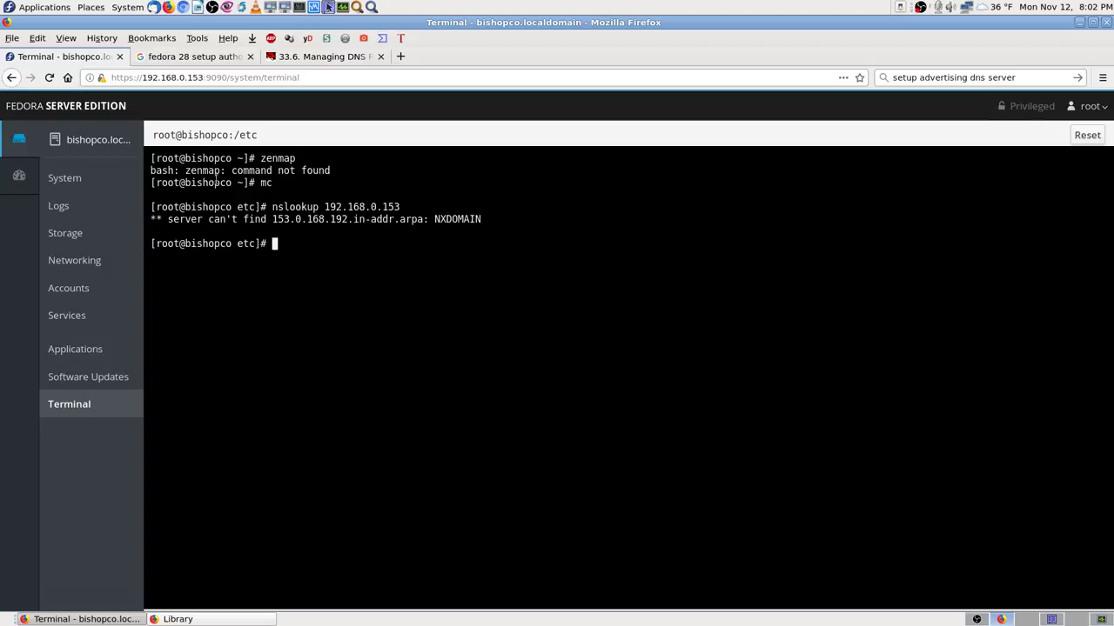
pyautogui.click(345, 59)
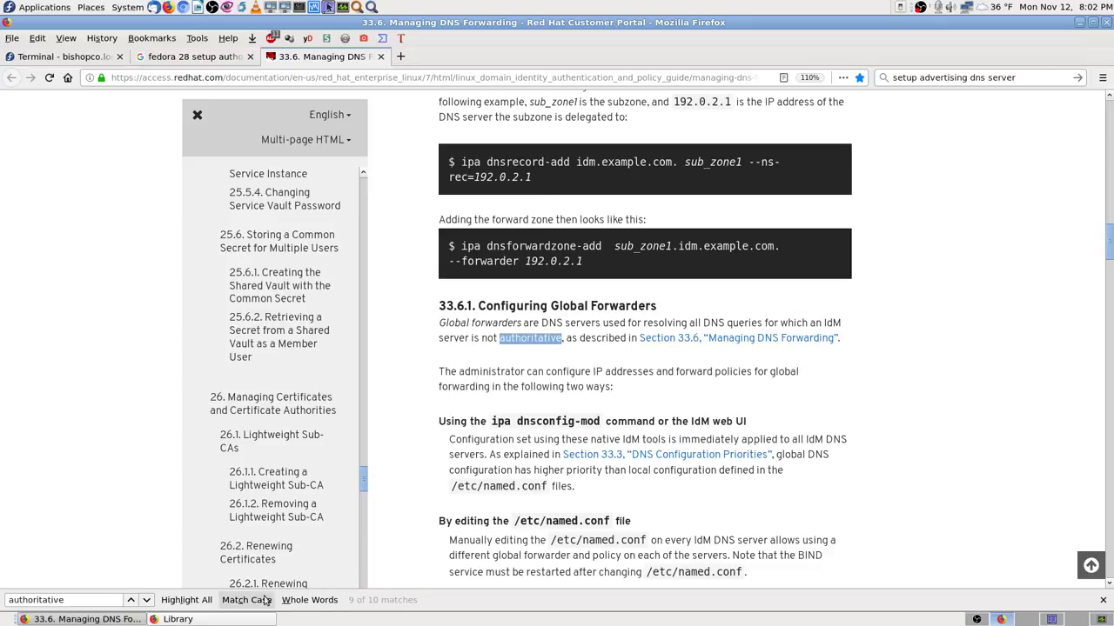
# Advance the 'authoritative' find to match 10 of 10, then wrap to match 1
pyautogui.click(145, 601)
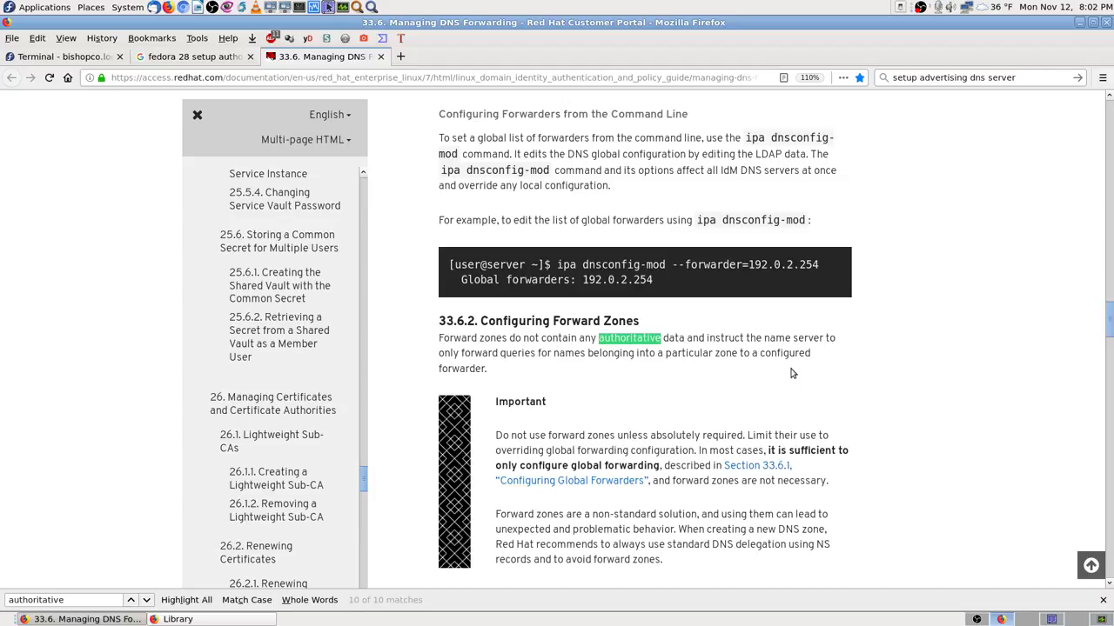
pyautogui.click(146, 600)
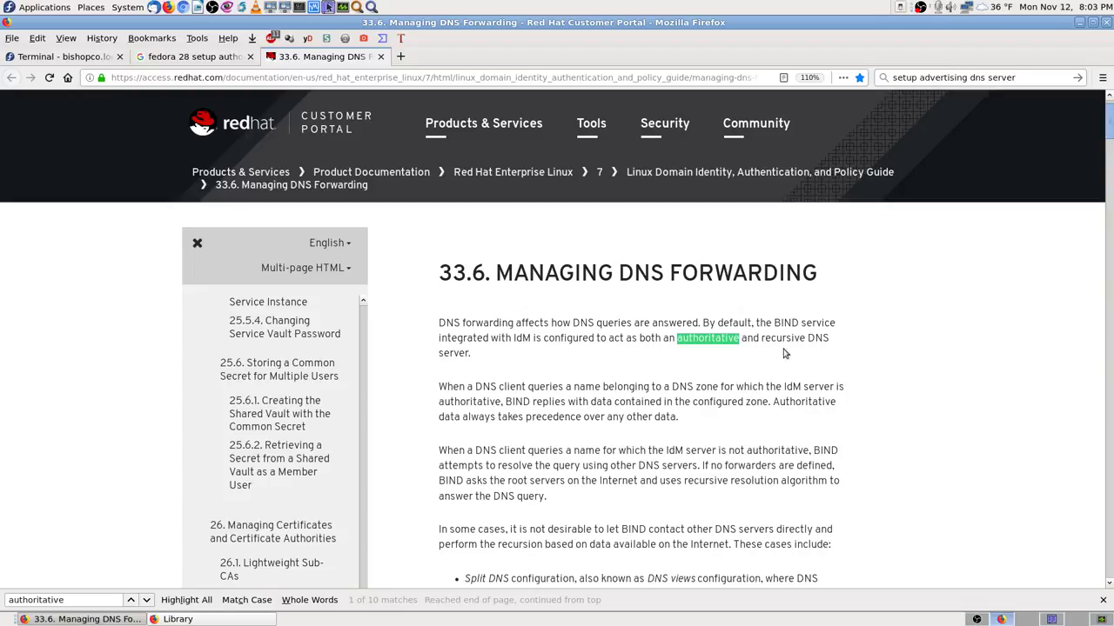
pyautogui.scroll(-3, 870, 437)
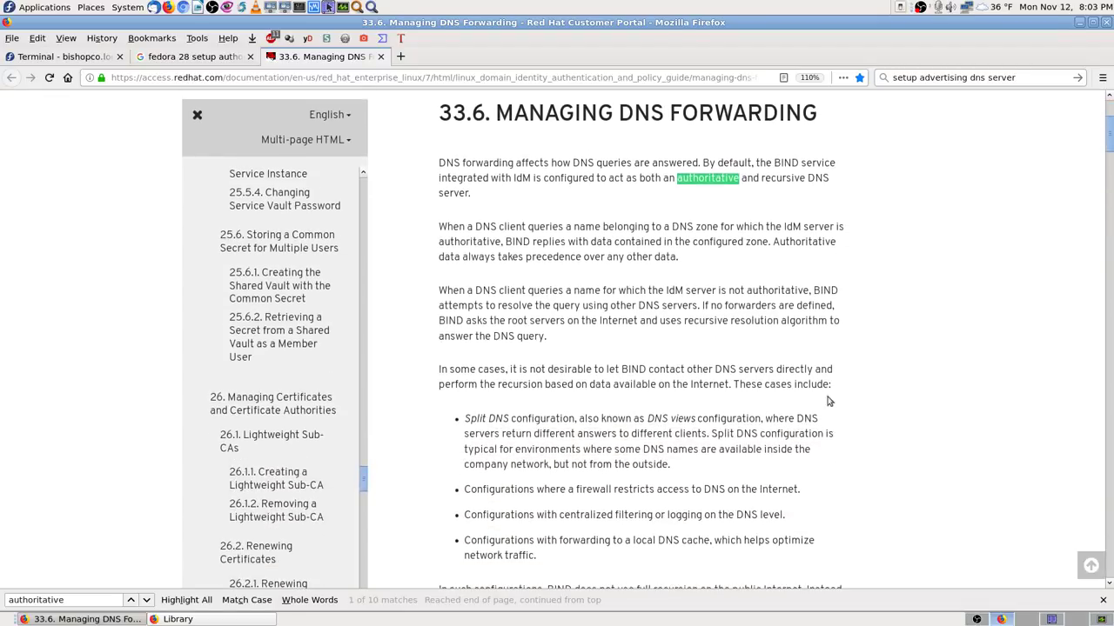
pyautogui.scroll(4, 953, 396)
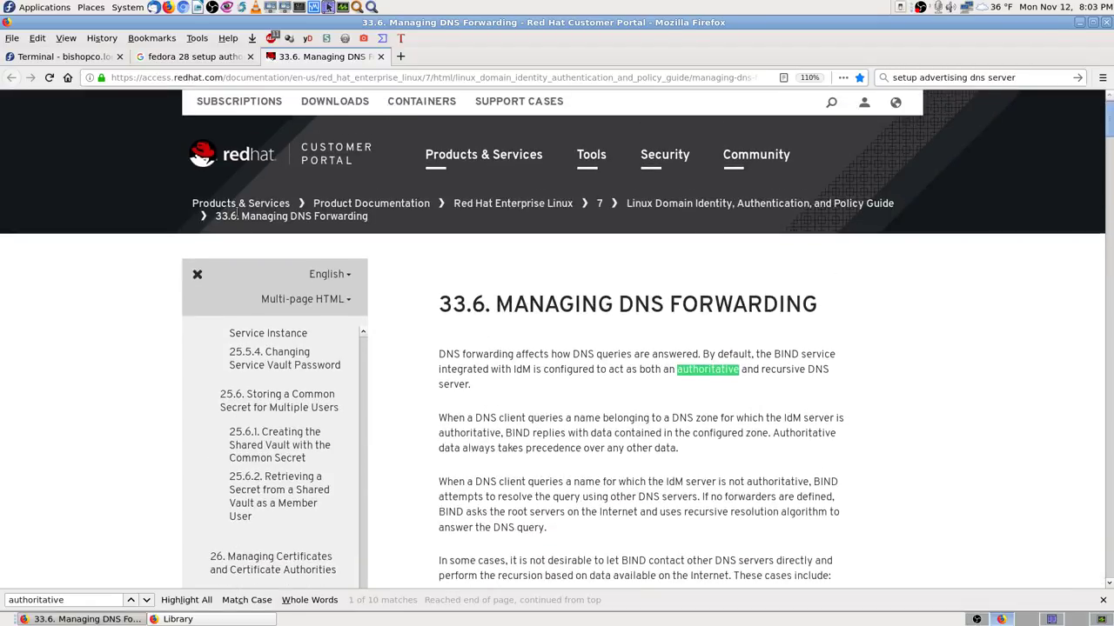
pyautogui.scroll(-2, 965, 369)
pyautogui.scroll(-2, 966, 369)
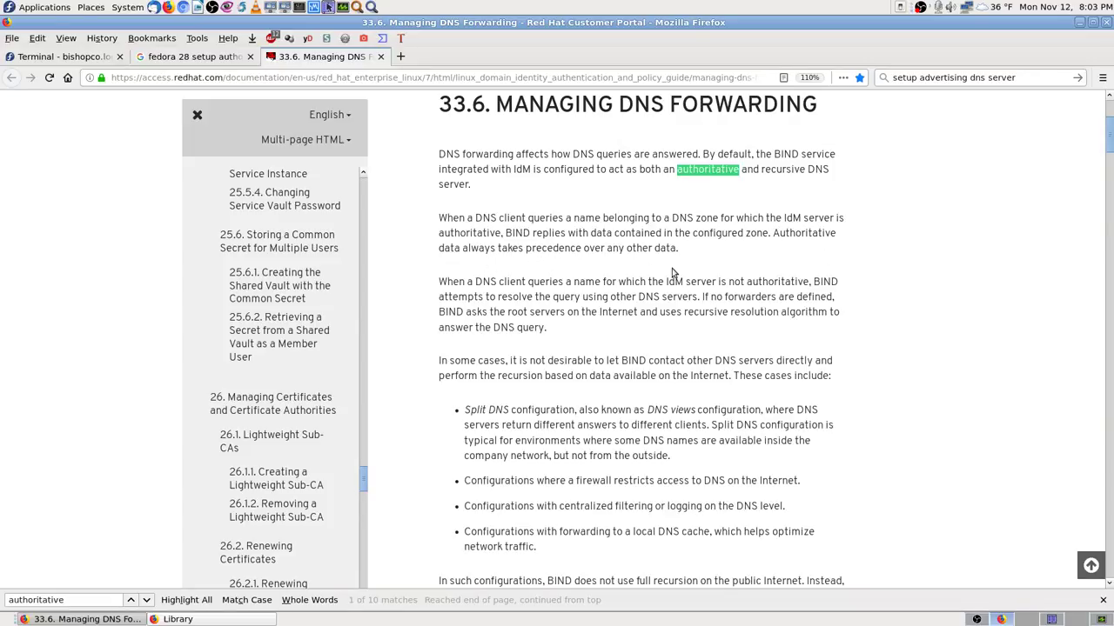
pyautogui.scroll(-2, 451, 334)
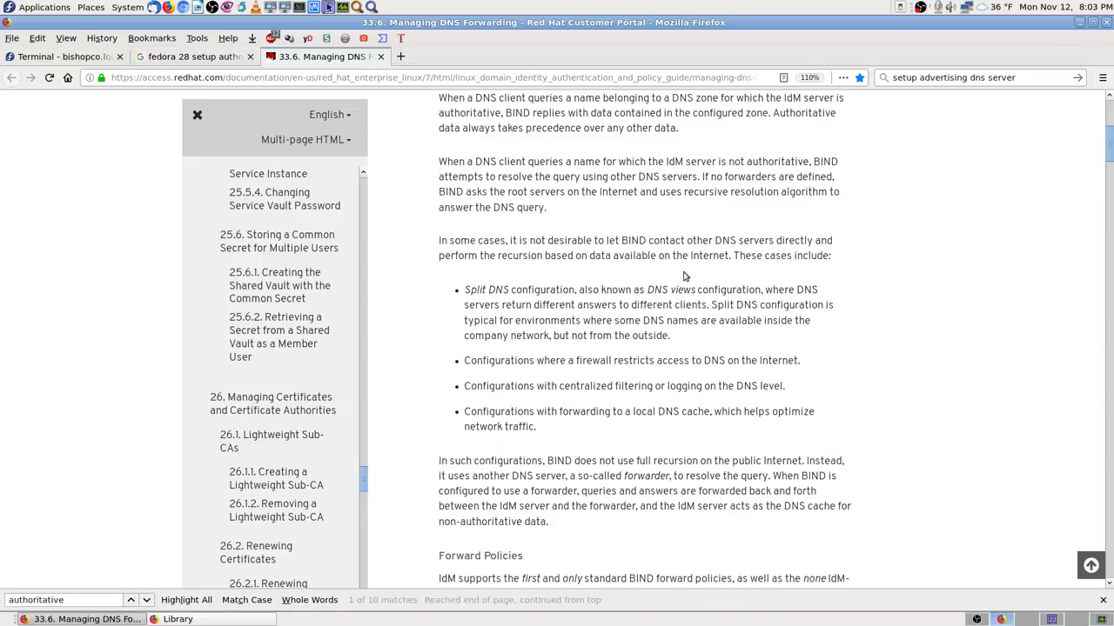
pyautogui.scroll(-2, 848, 290)
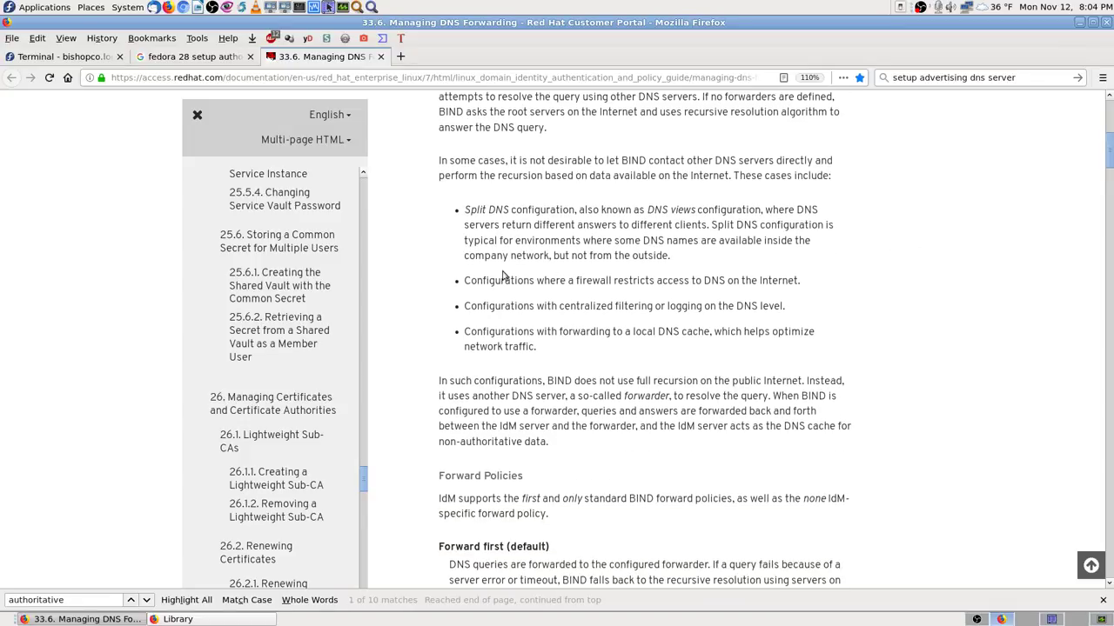
pyautogui.scroll(-3, 958, 329)
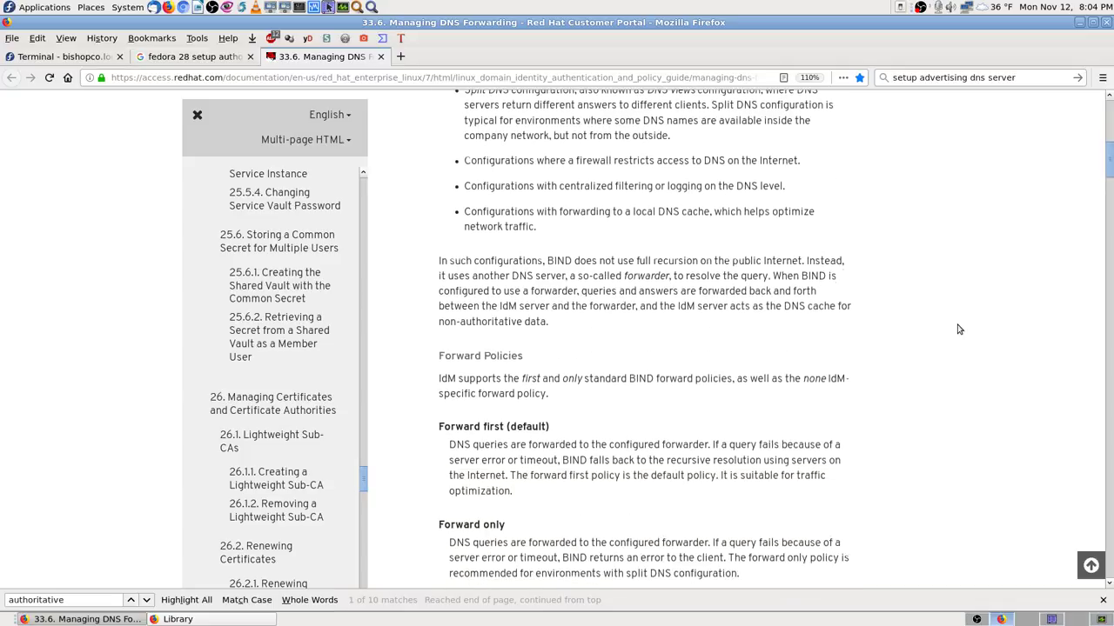
pyautogui.scroll(-7, 960, 329)
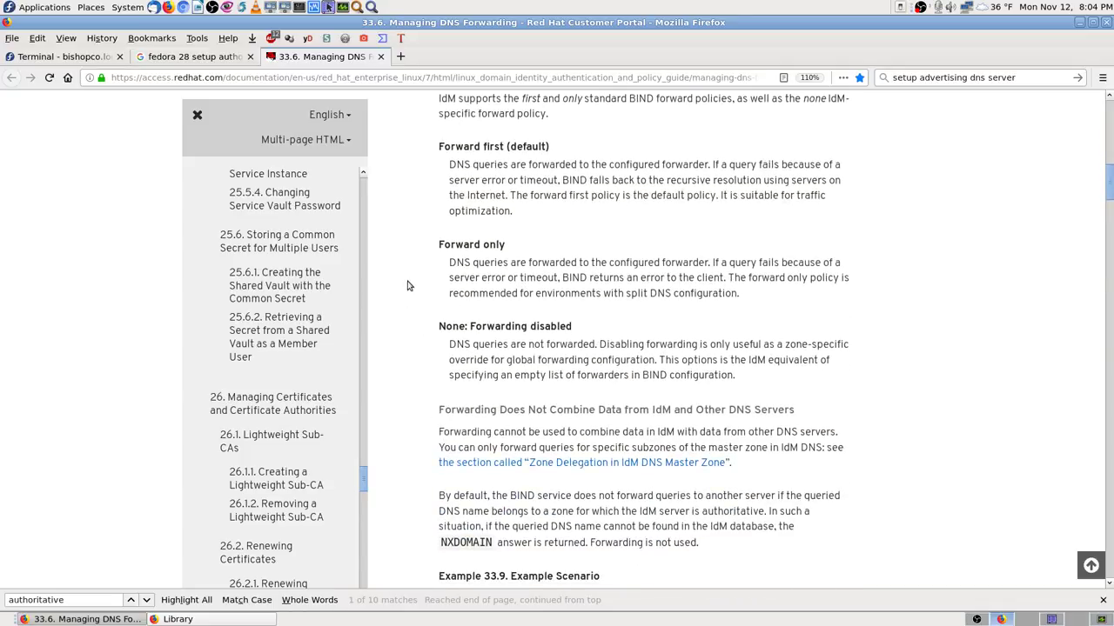
pyautogui.scroll(-5, 406, 285)
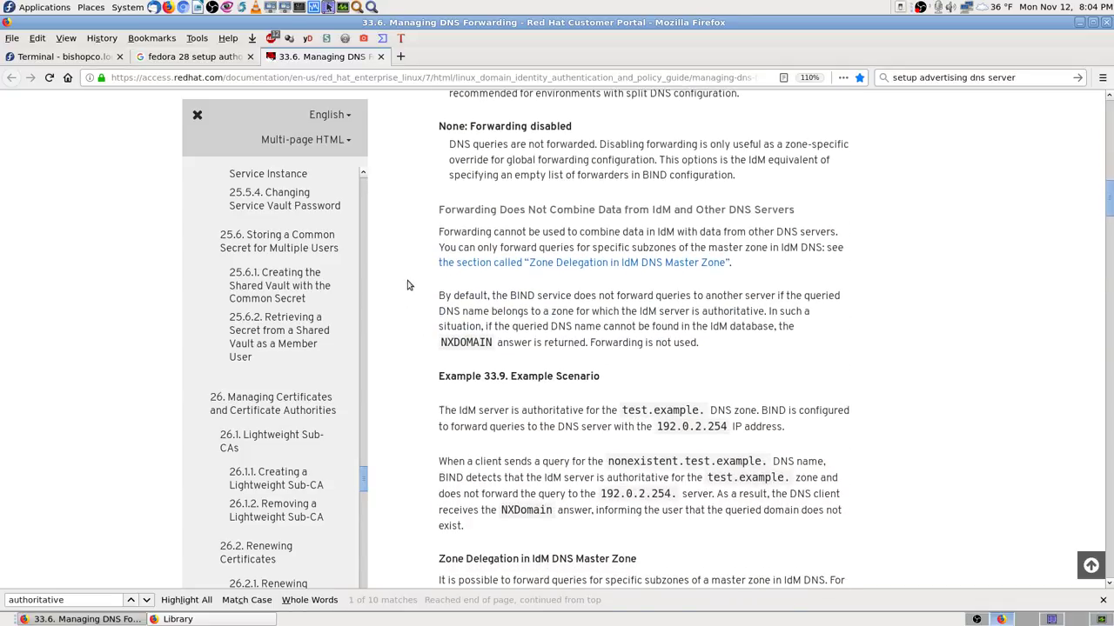
pyautogui.scroll(-4, 406, 285)
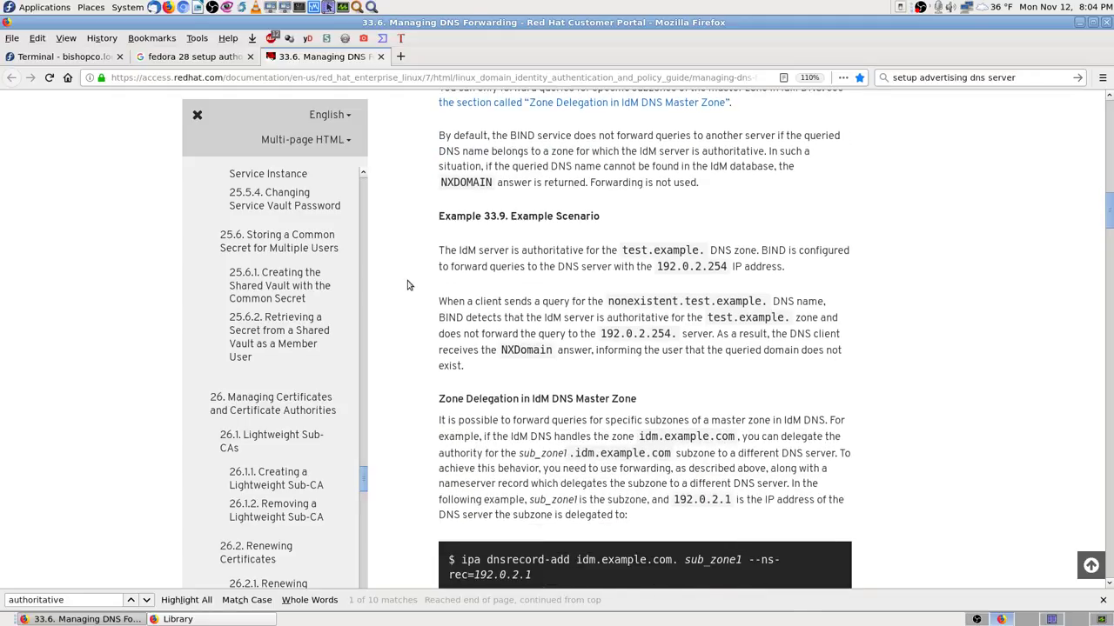
pyautogui.scroll(-5, 407, 285)
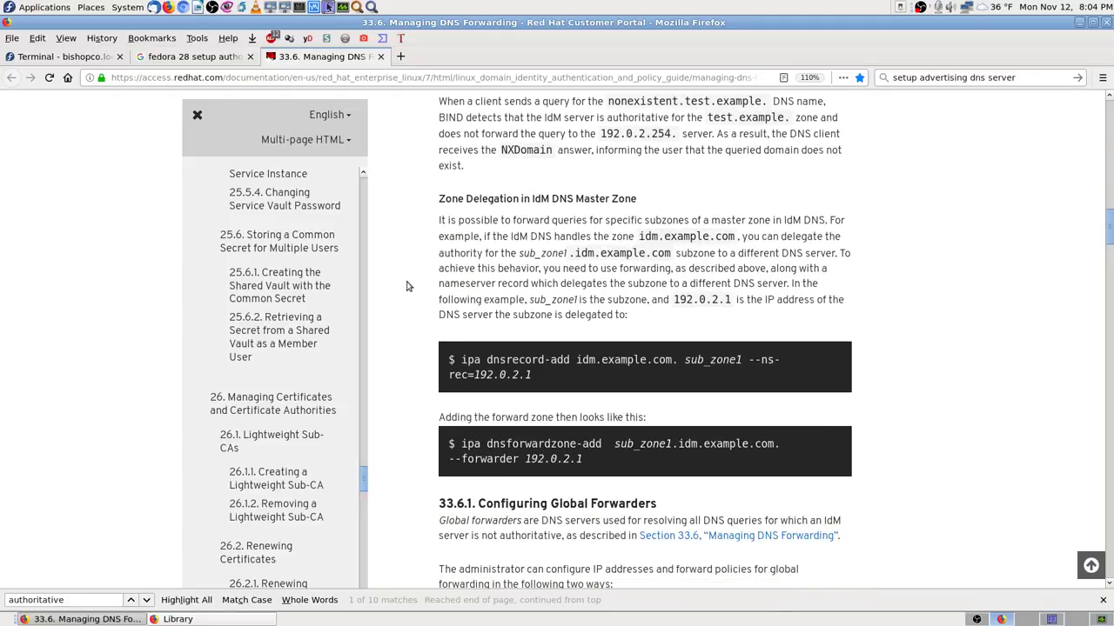
pyautogui.scroll(-5, 403, 268)
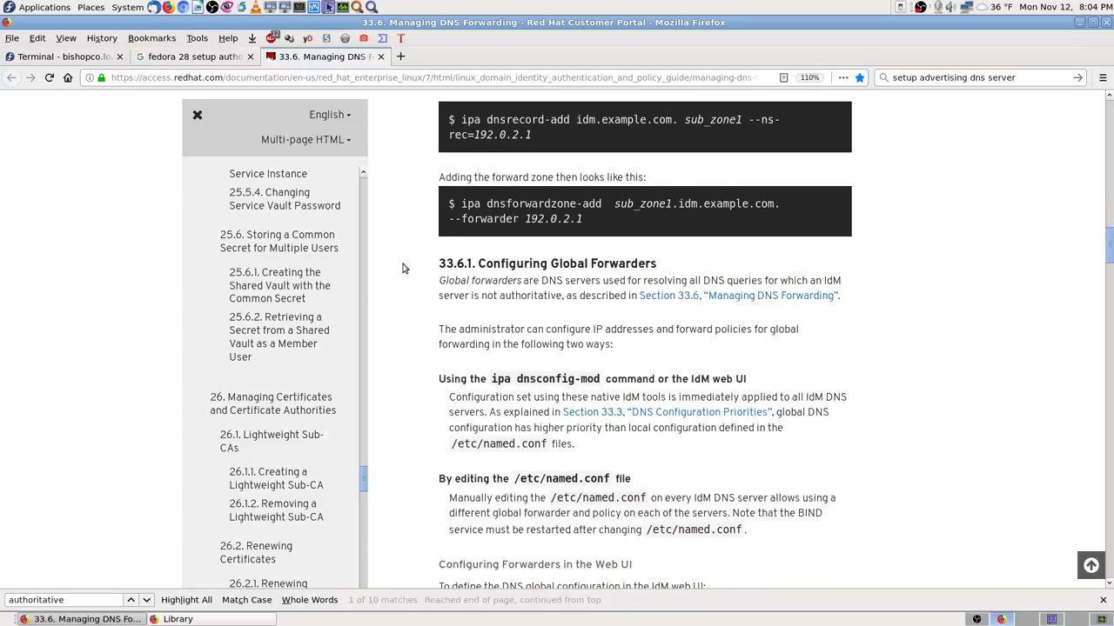
pyautogui.scroll(-4, 402, 268)
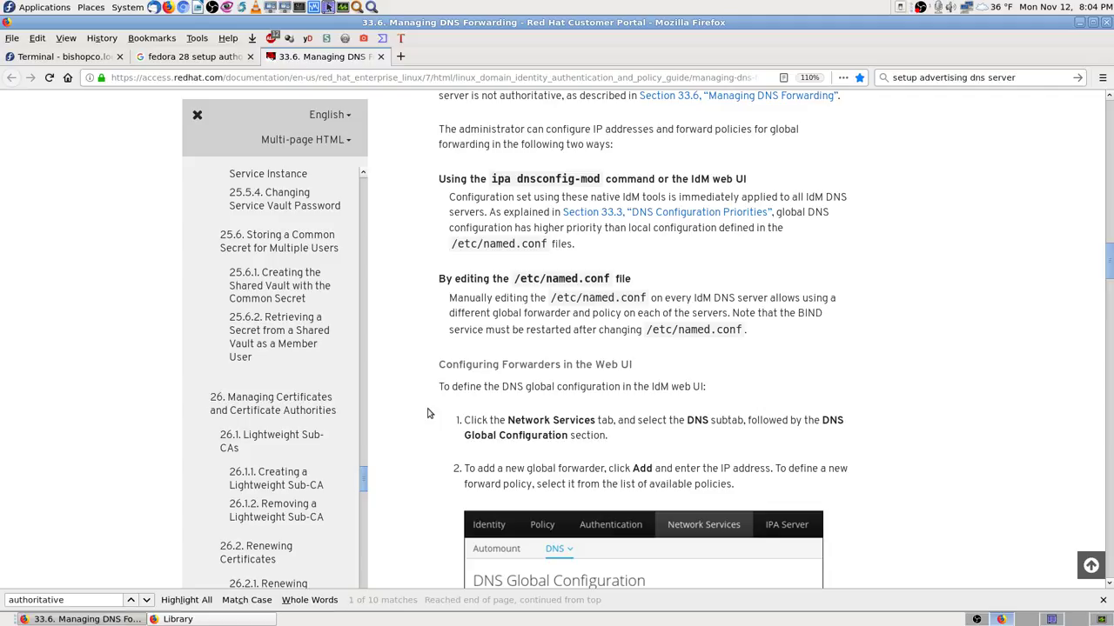
pyautogui.scroll(-3, 427, 413)
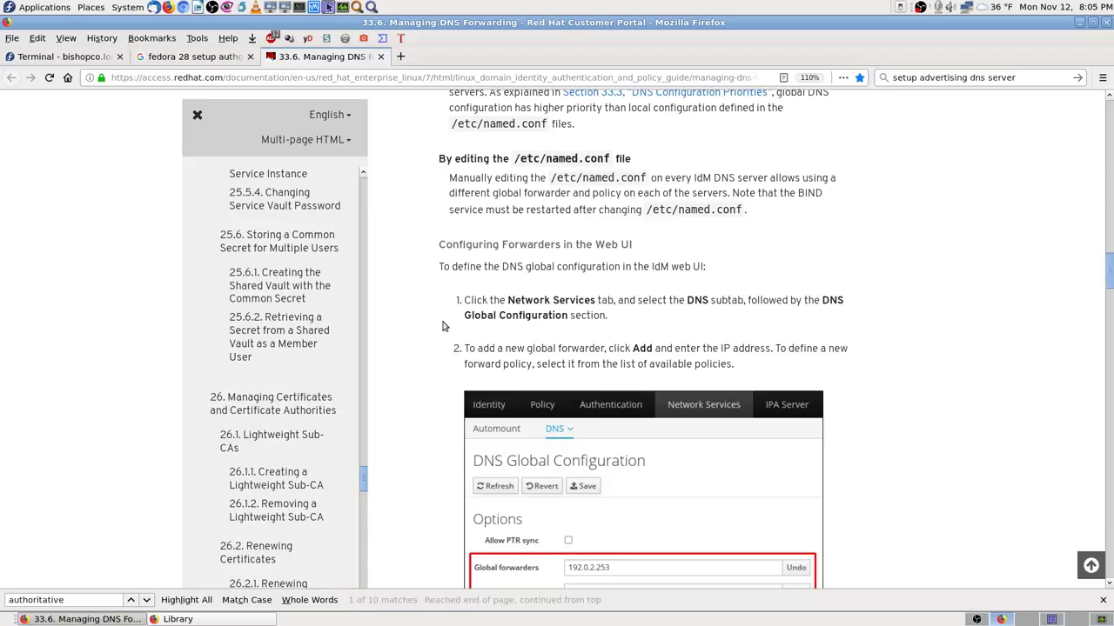
pyautogui.scroll(-4, 429, 336)
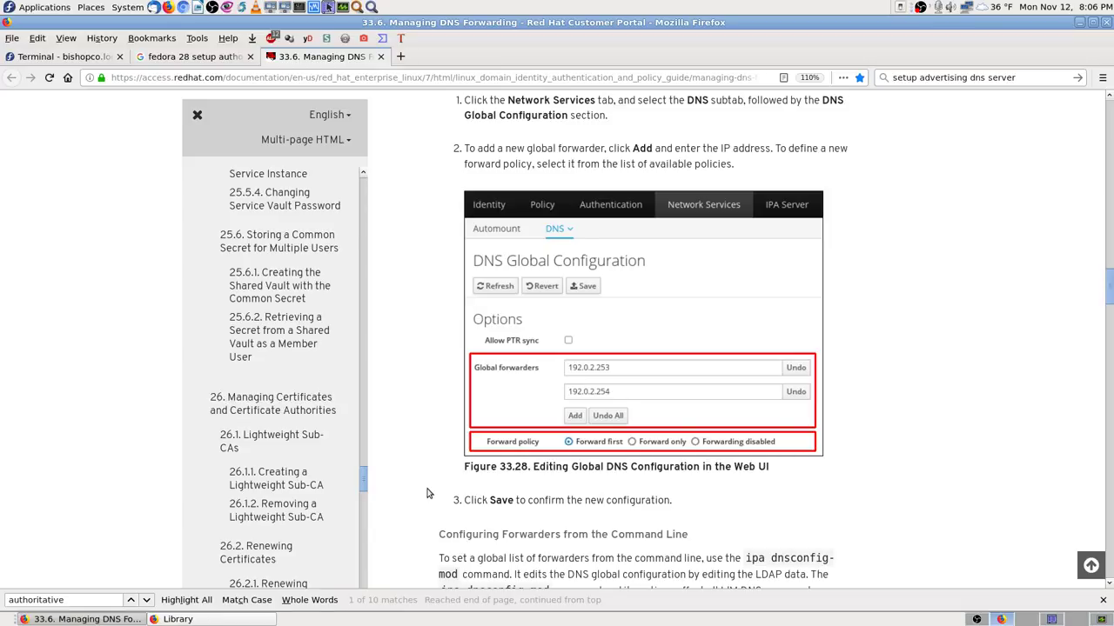
# In a new tab, load bishopco.biz after the 'bish' address first went to bishopco.com
pyautogui.click(400, 55)
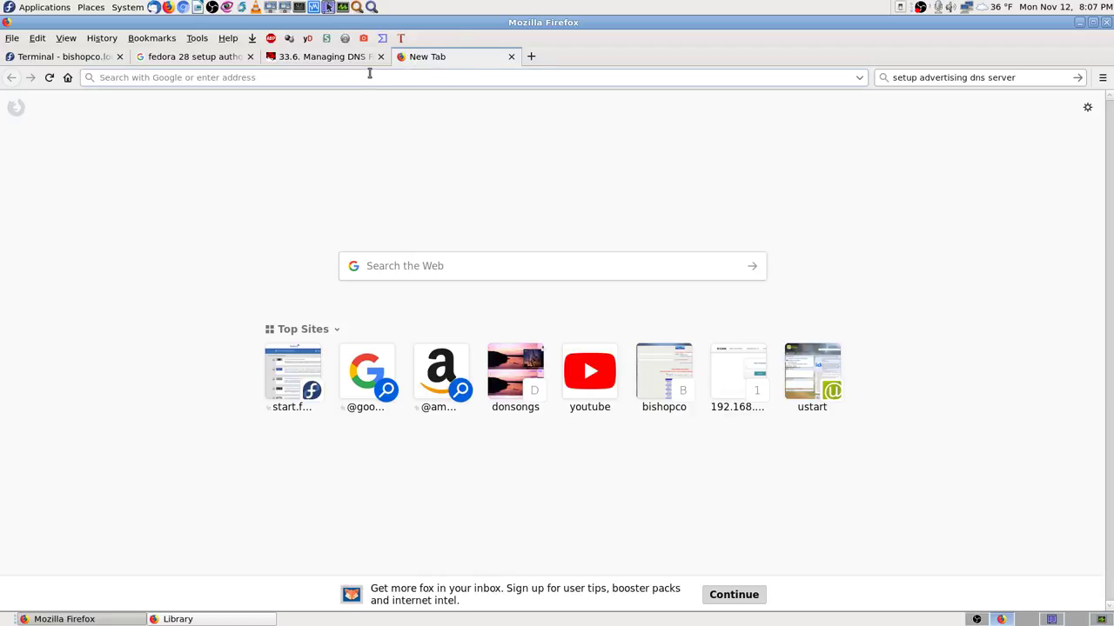
pyautogui.write('bish')
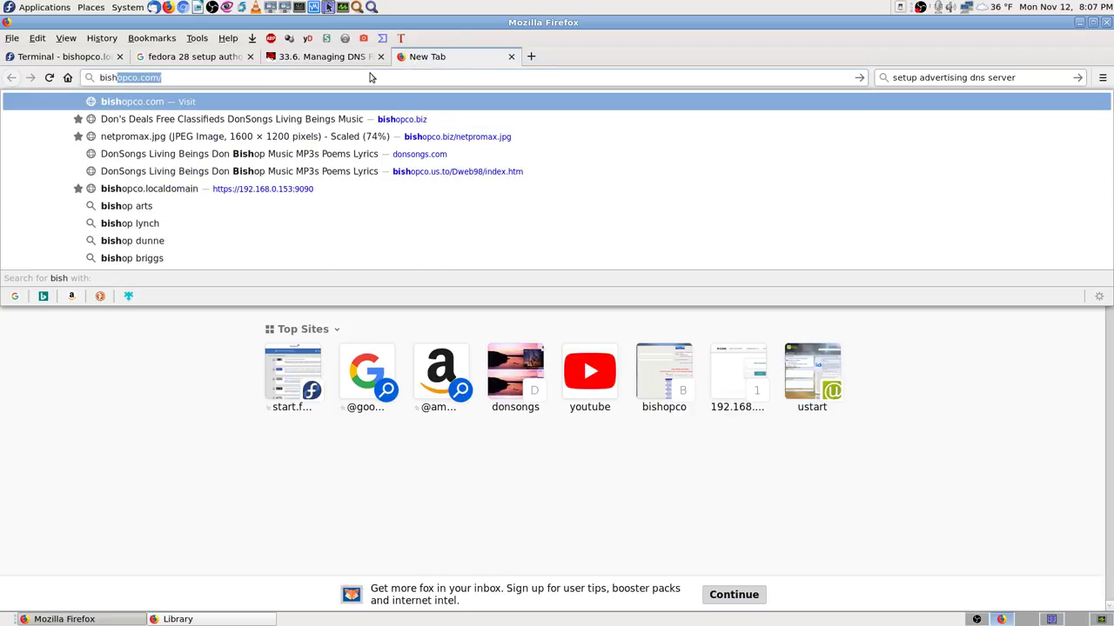
pyautogui.press('Return')
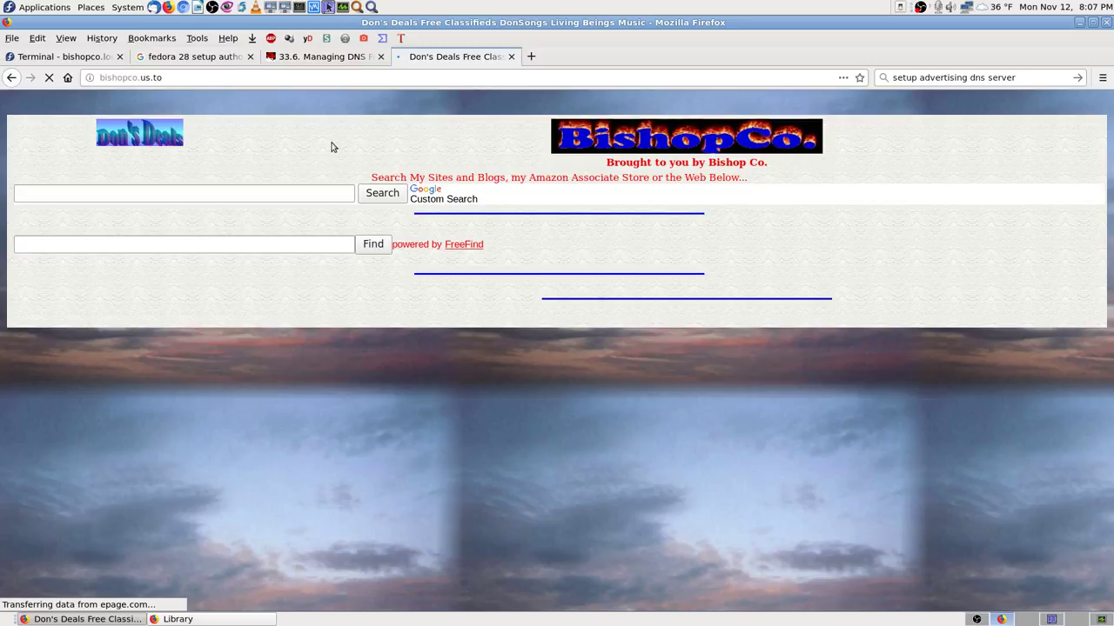
pyautogui.click(230, 77)
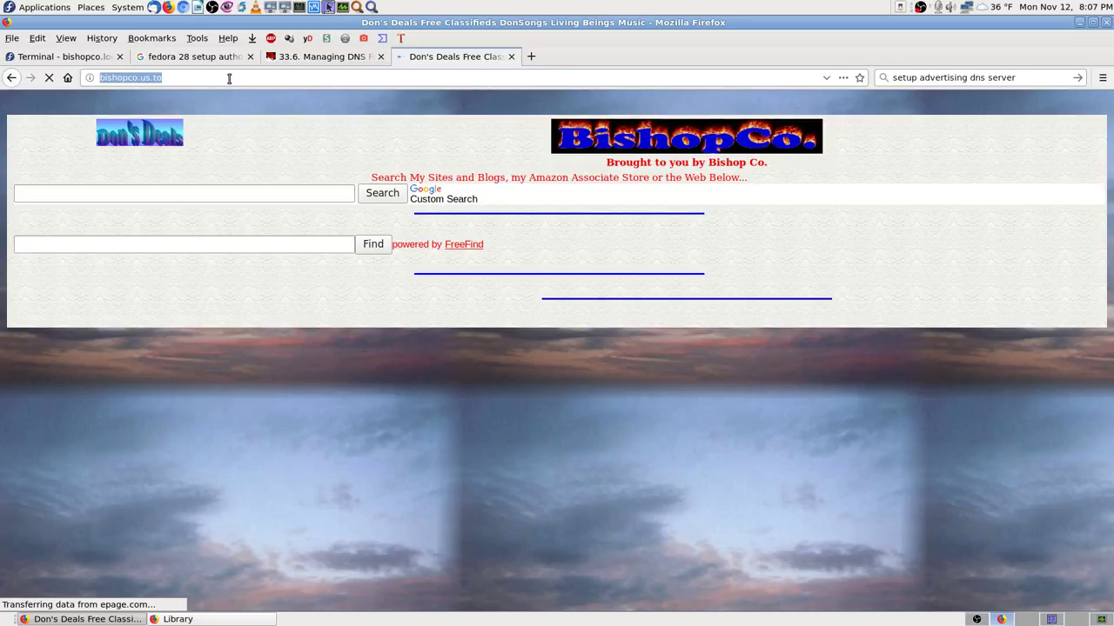
pyautogui.write('bish')
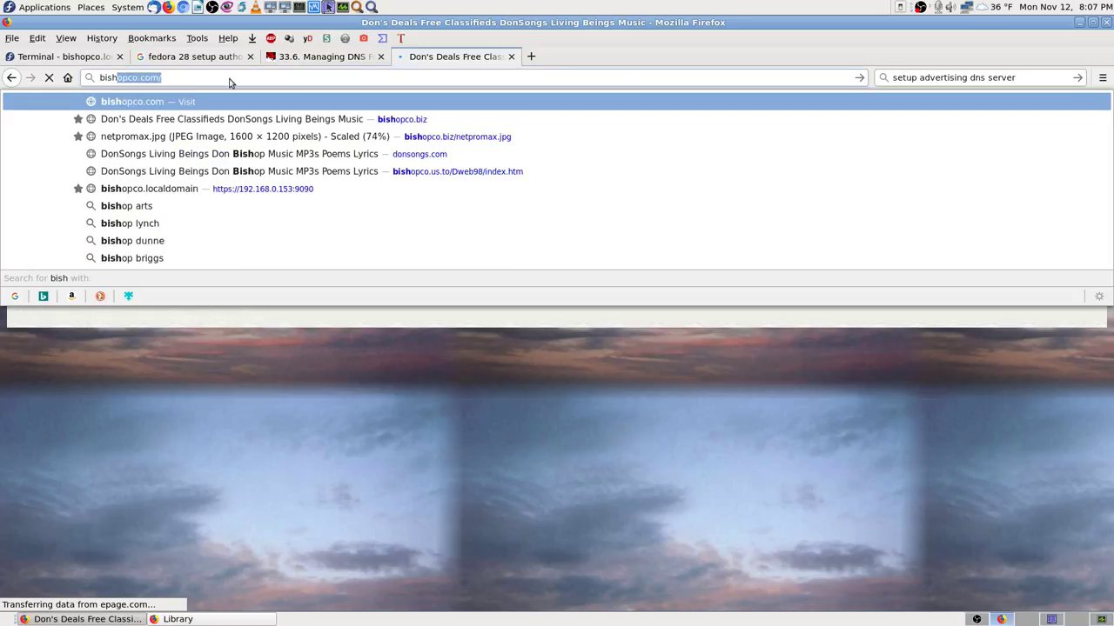
pyautogui.press('Down')
pyautogui.press('Return')
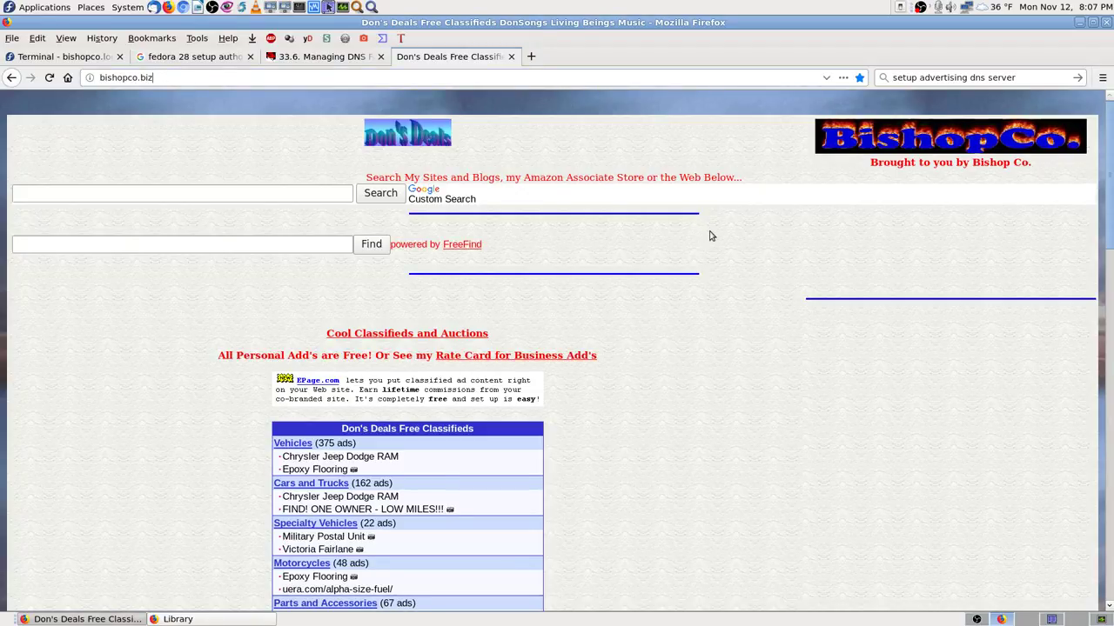
pyautogui.click(533, 57)
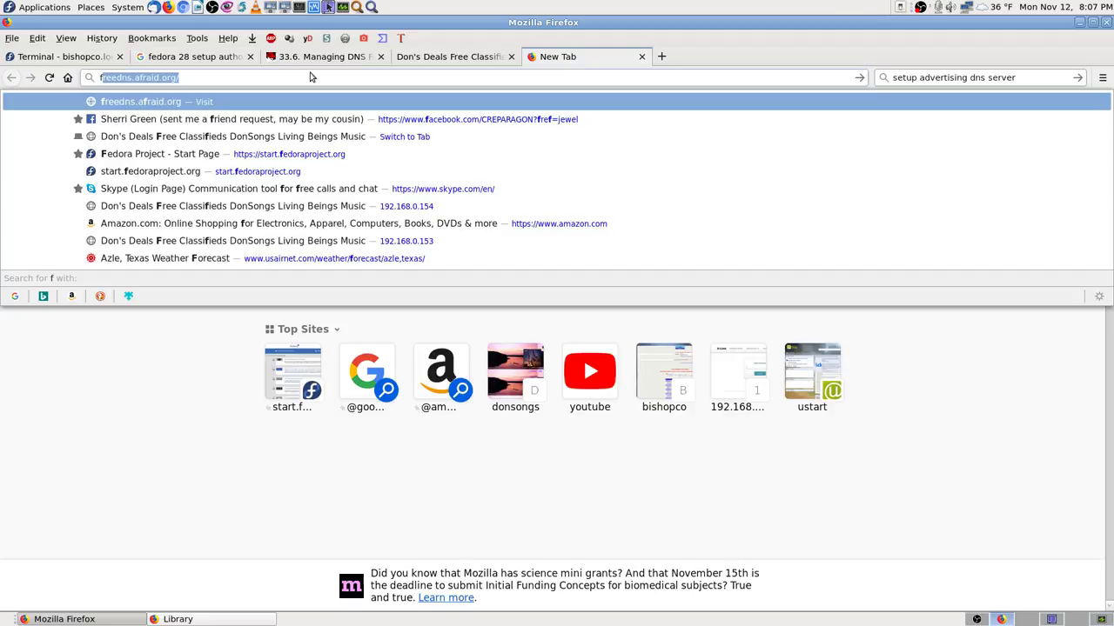
# Load freedns.afraid.org and follow Subdomains to the login form, dismissing the insecure-login warning
pyautogui.press('Return')
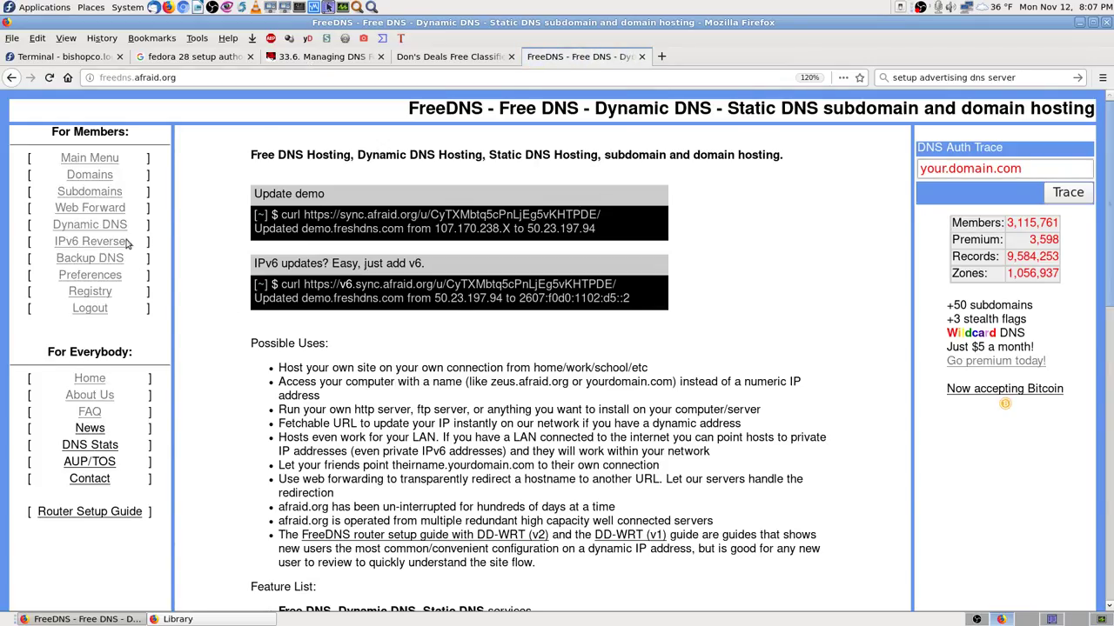
pyautogui.click(105, 194)
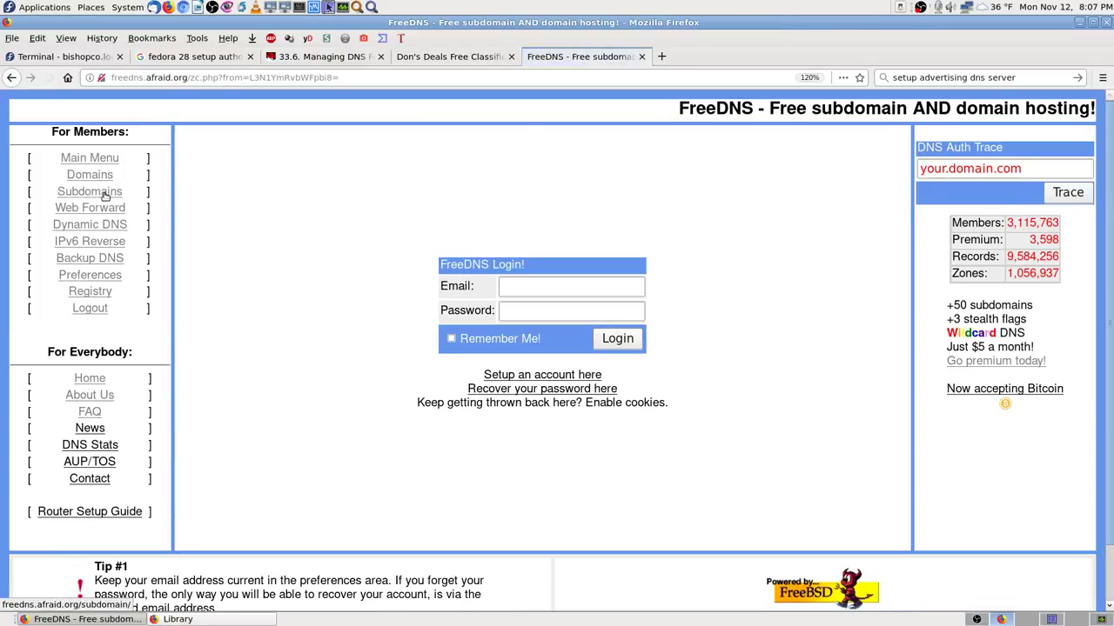
pyautogui.click(509, 288)
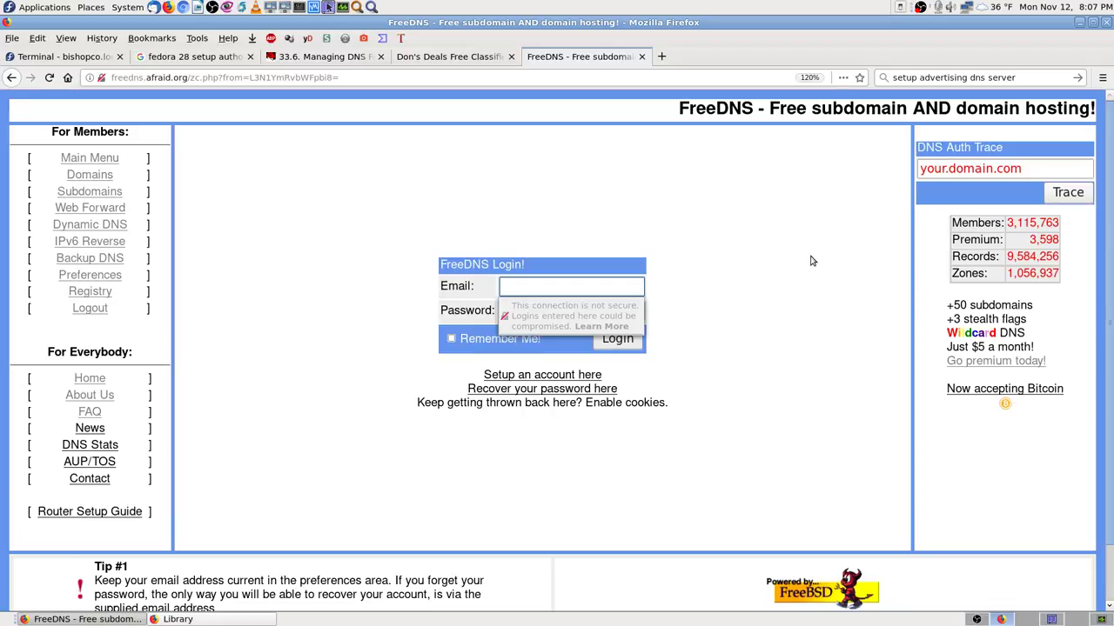
pyautogui.click(754, 296)
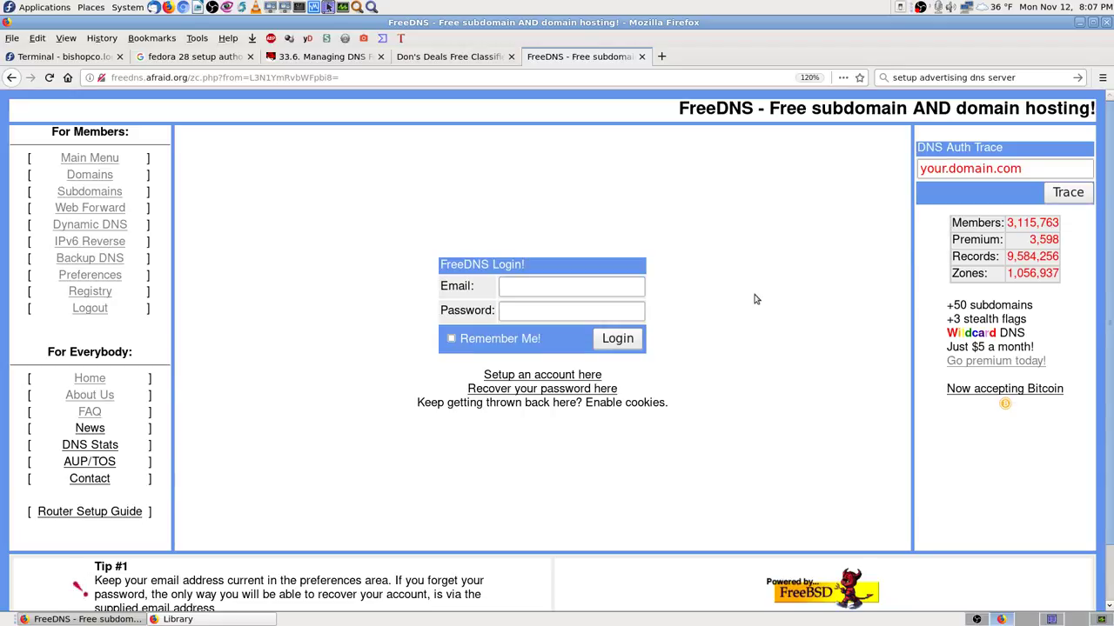
pyautogui.click(976, 618)
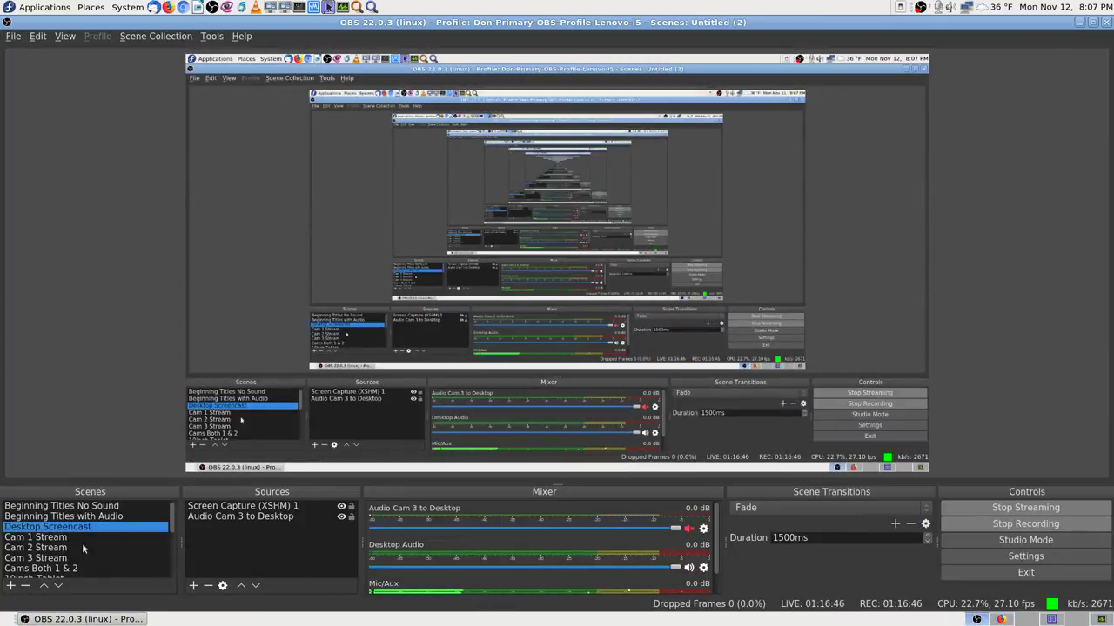
# Select 'Cam 2 Stream' in the OBS Scenes list to broadcast the camera shot
pyautogui.click(57, 548)
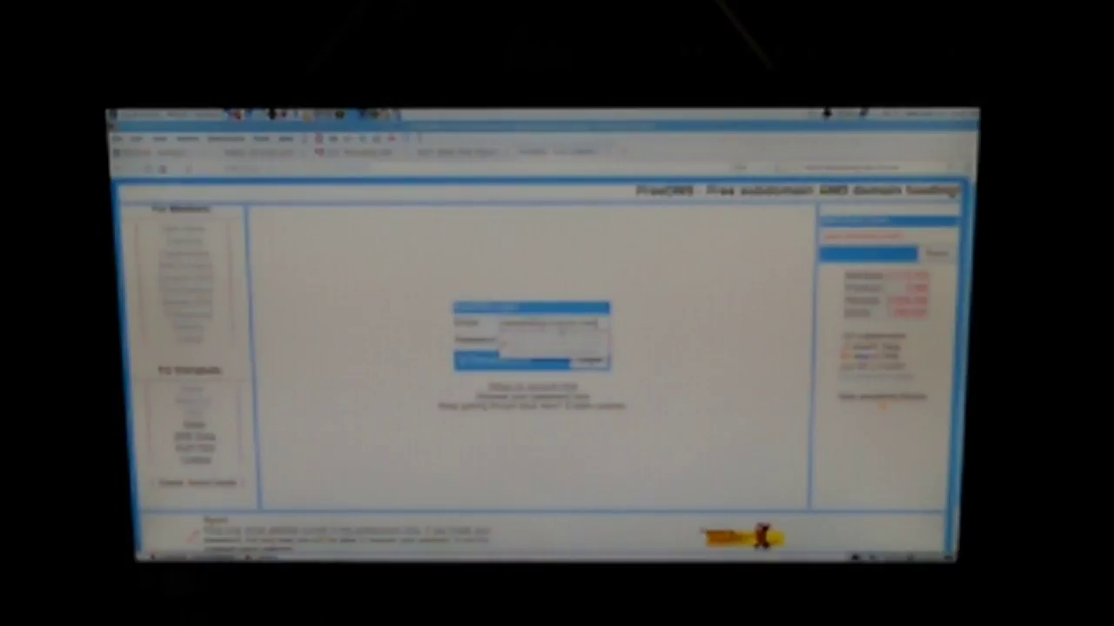
# Keep the autofilled e-mail and type the account password into the FreeDNS login
pyautogui.press('Tab')
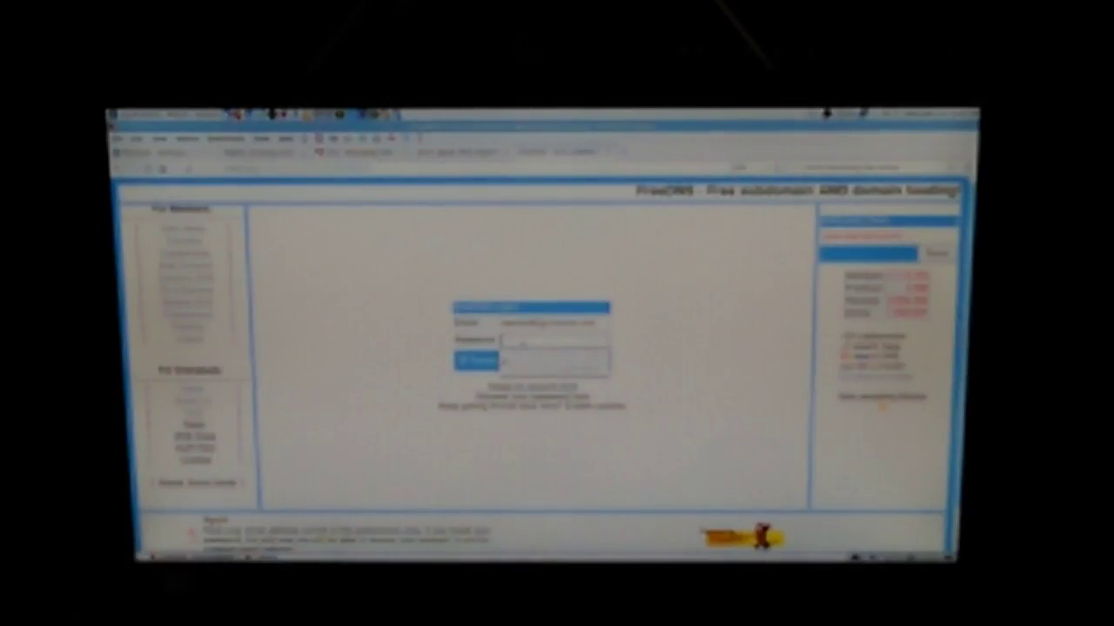
pyautogui.write('•••••••')
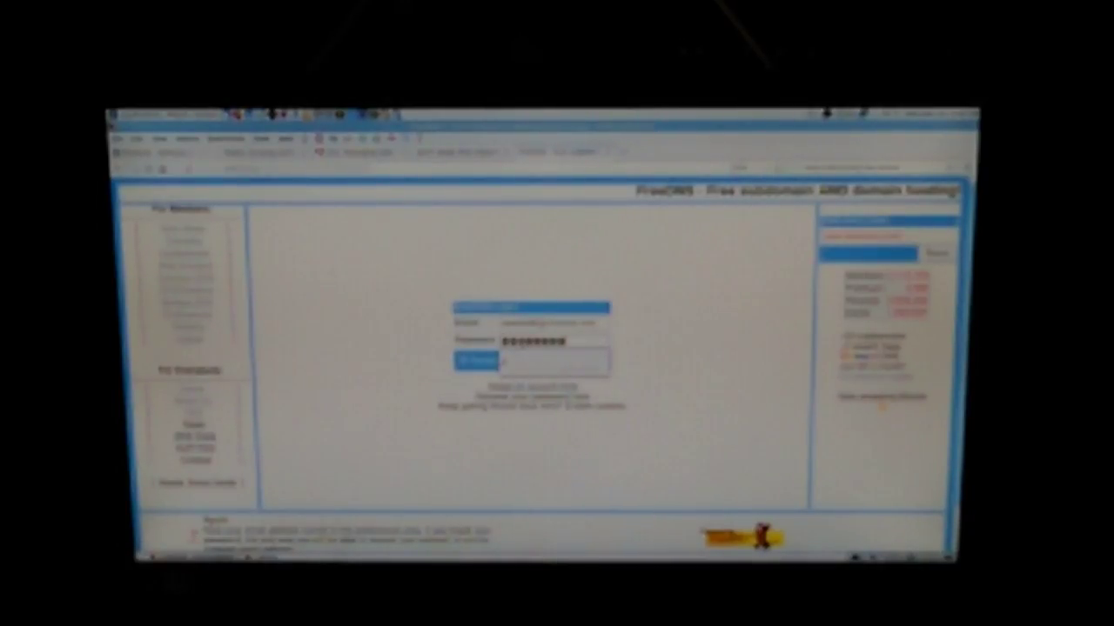
pyautogui.write('••')
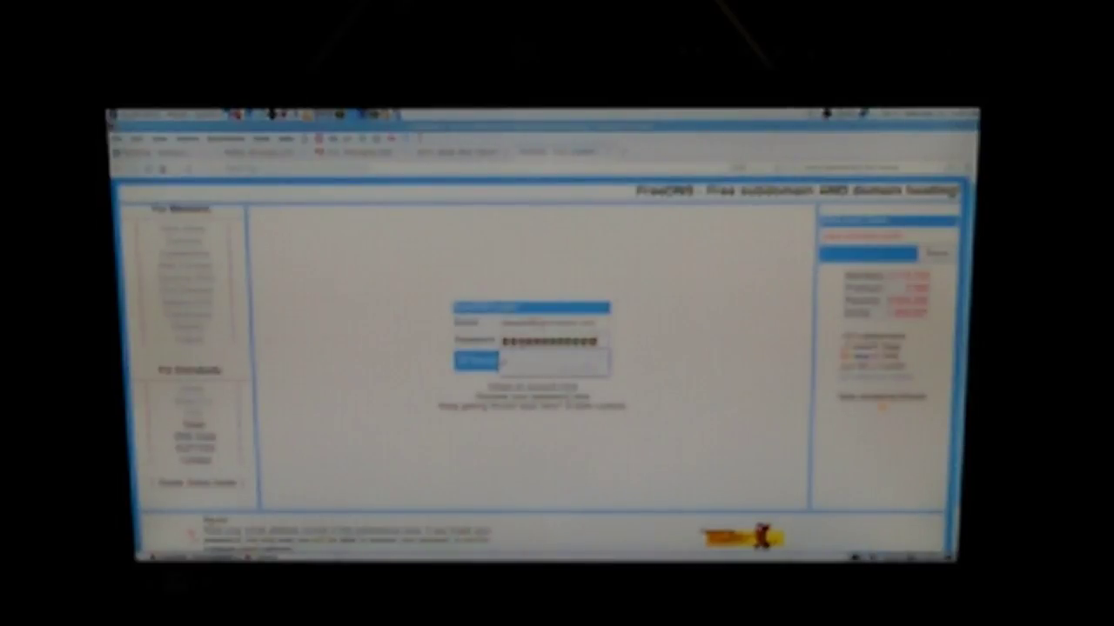